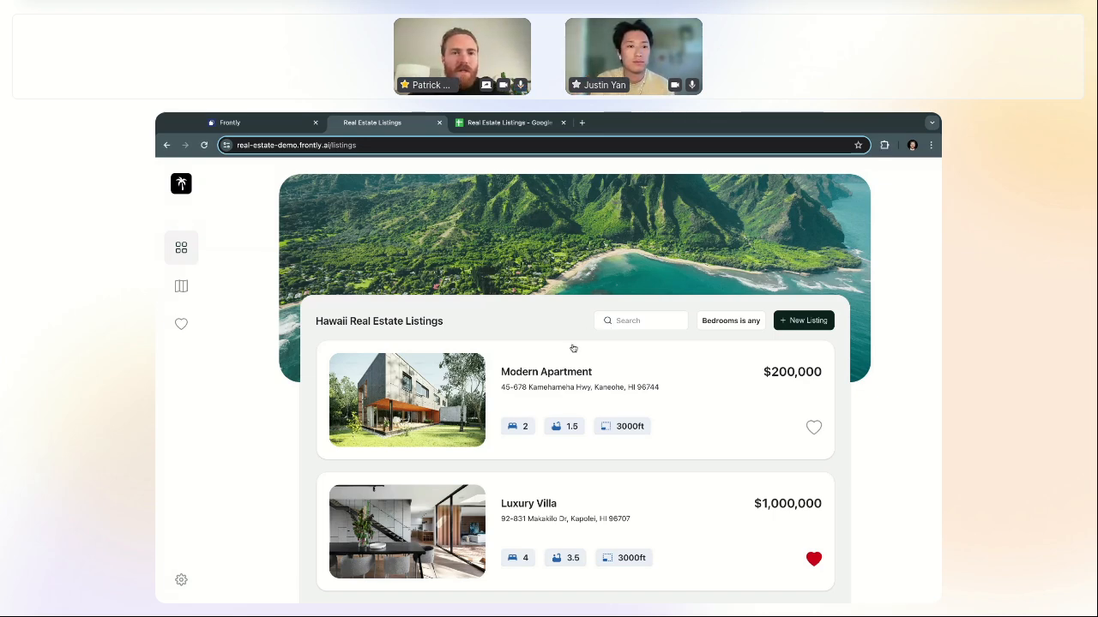
Step: Browse the listings and open, then close, the Modern Apartment details
{"action": "scroll", "coordinate": [571, 339], "scroll_direction": "down", "scroll_amount": 1}
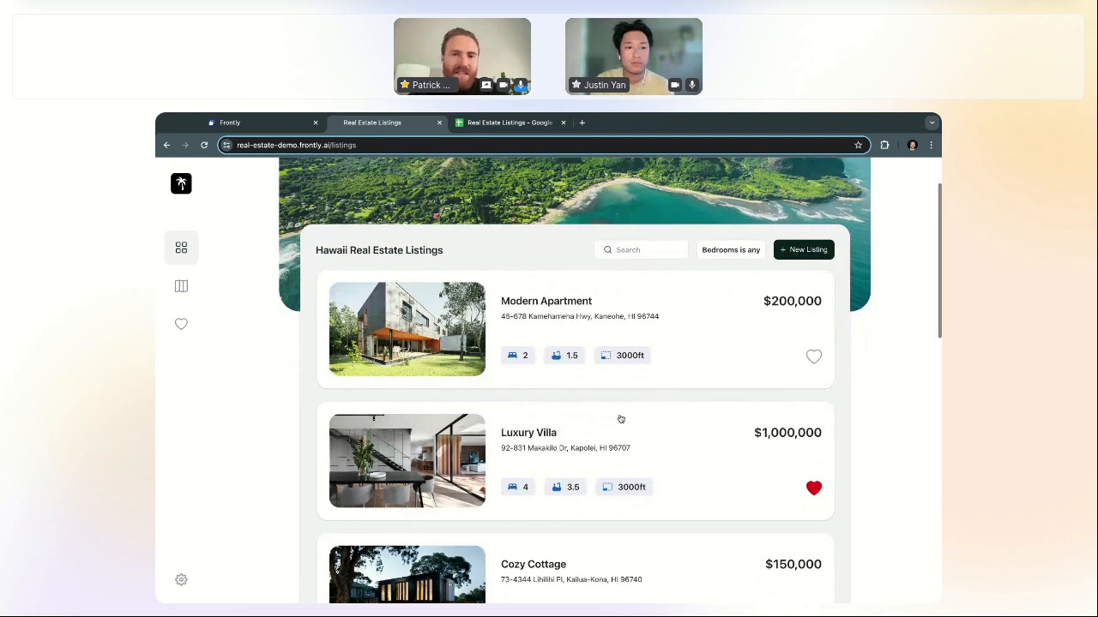
{"action": "scroll", "coordinate": [621, 420], "scroll_direction": "up", "scroll_amount": 1}
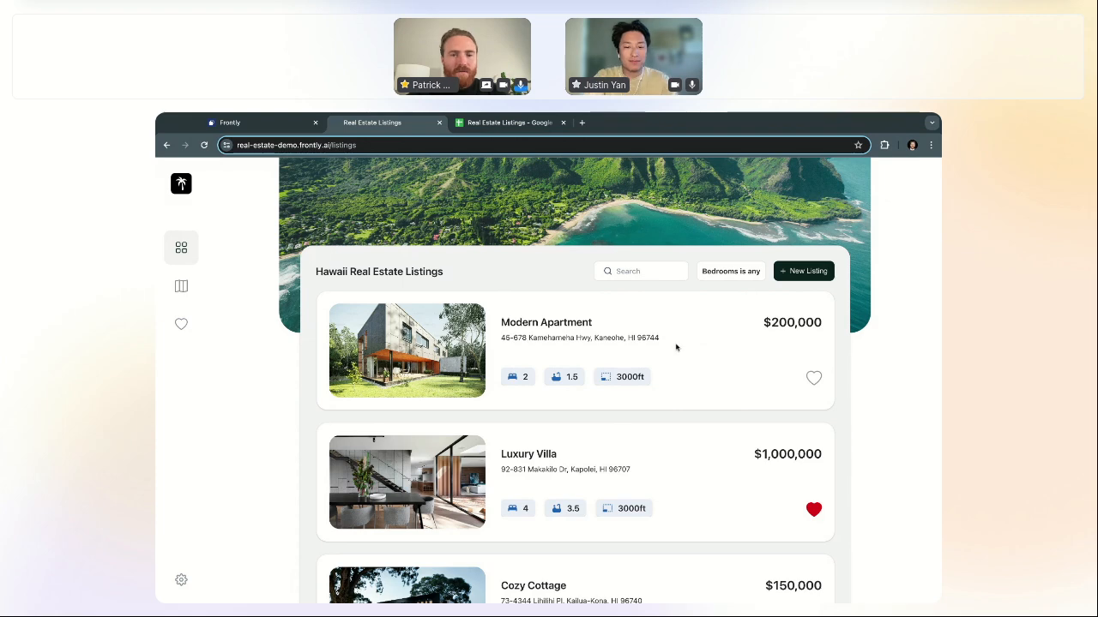
{"action": "left_click", "coordinate": [692, 401]}
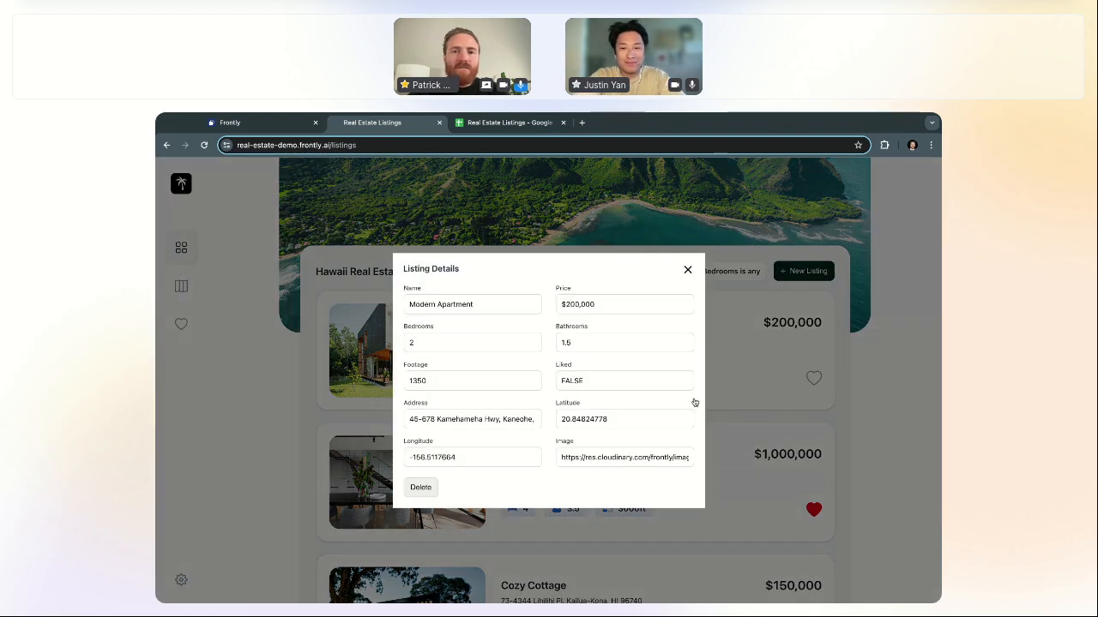
{"action": "left_click", "coordinate": [687, 270]}
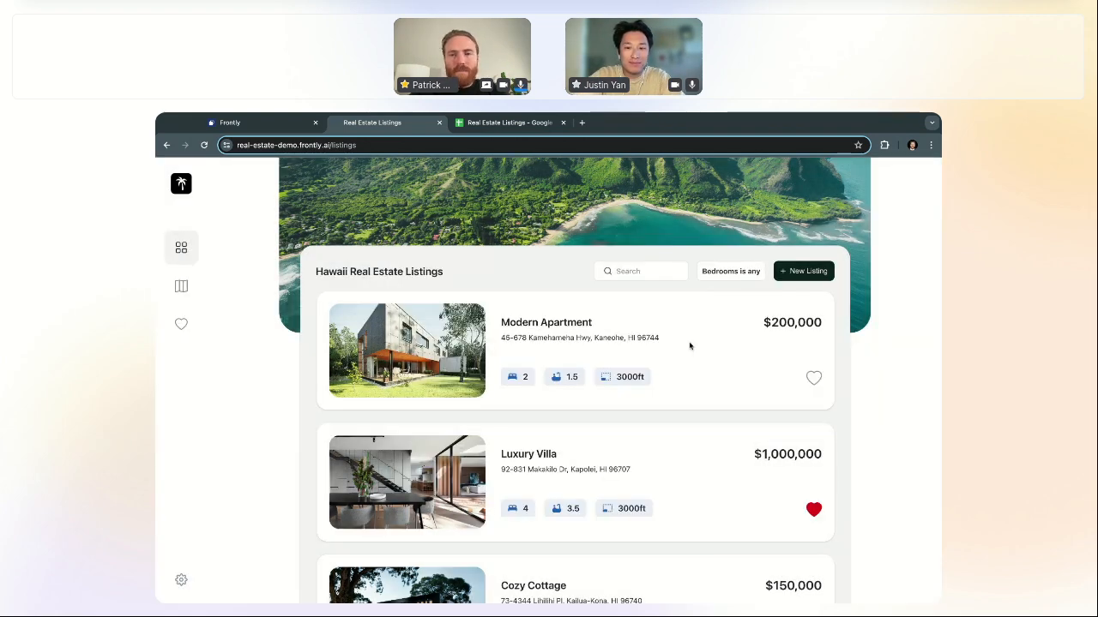
Step: Unfavourite Cozy Cottage so its red heart is no longer filled
{"action": "scroll", "coordinate": [718, 445], "scroll_direction": "down", "scroll_amount": 3}
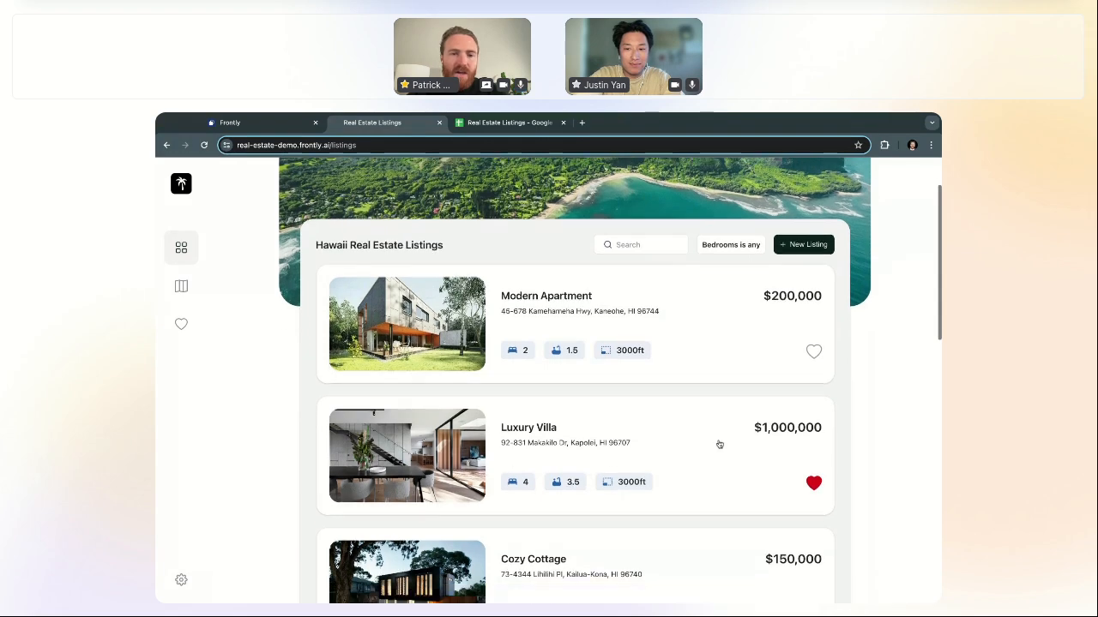
{"action": "scroll", "coordinate": [754, 498], "scroll_direction": "down", "scroll_amount": 1}
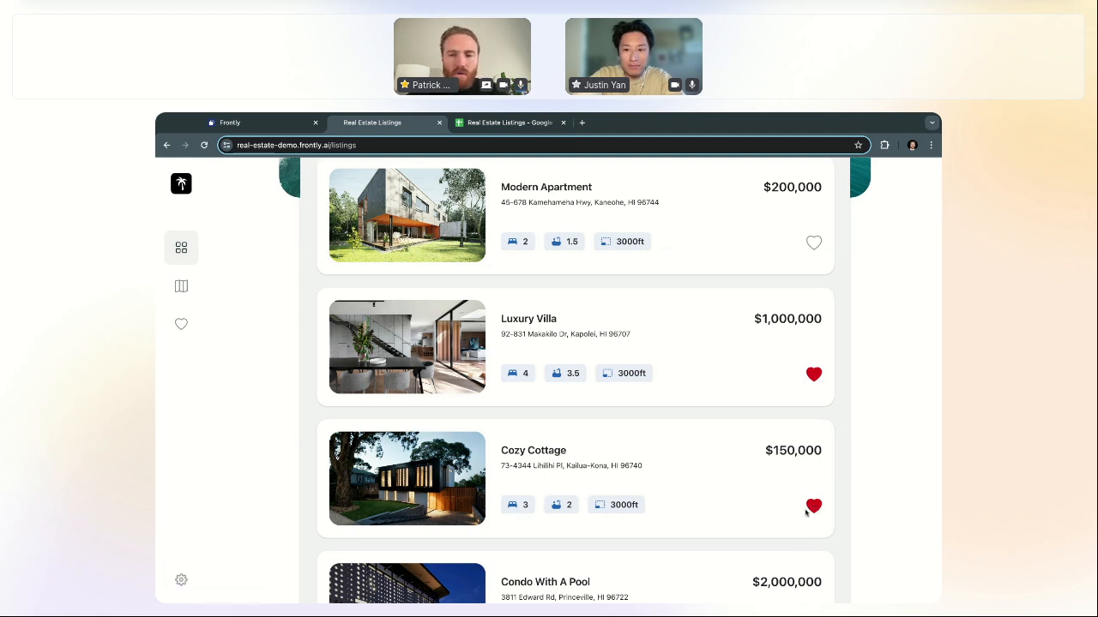
{"action": "left_click", "coordinate": [818, 510]}
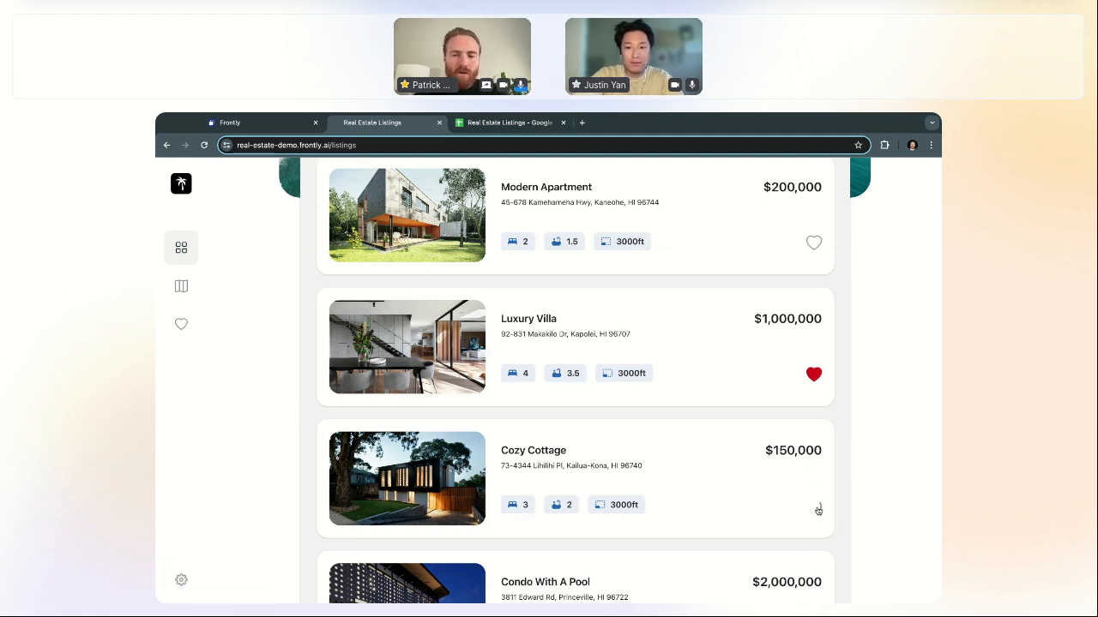
{"action": "scroll", "coordinate": [743, 501], "scroll_direction": "down", "scroll_amount": 6}
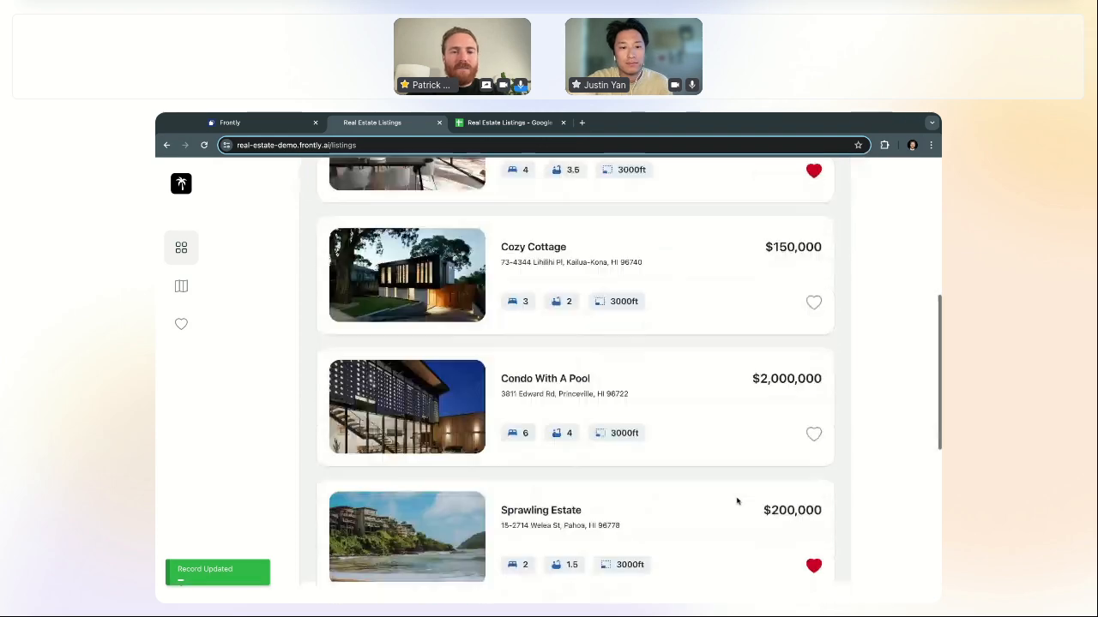
{"action": "scroll", "coordinate": [689, 393], "scroll_direction": "up", "scroll_amount": 8}
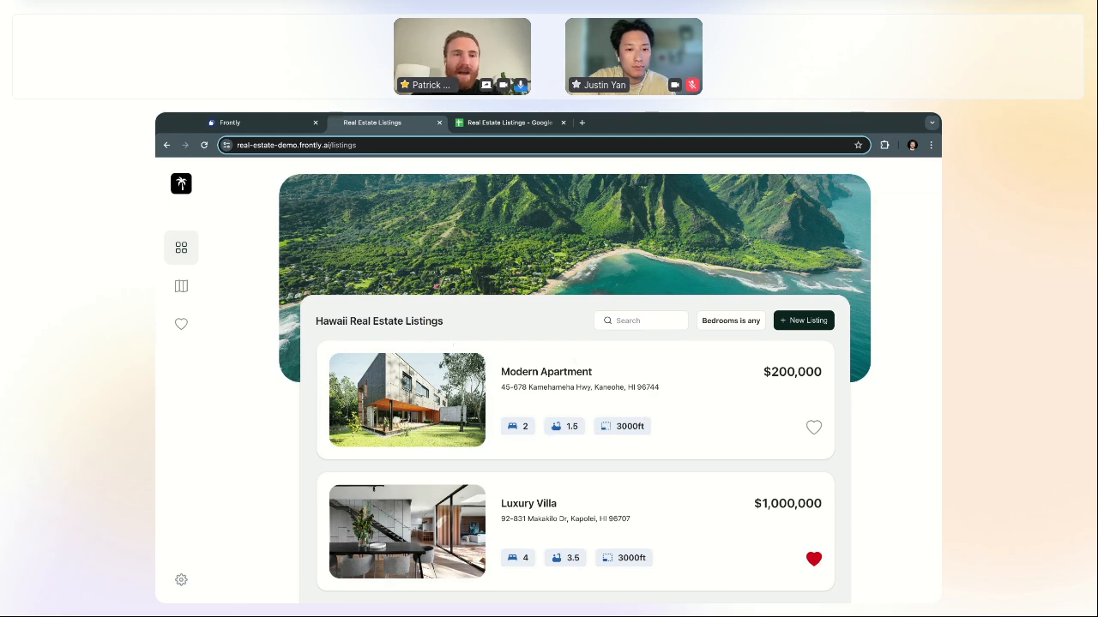
Step: Create a new page named 'New Listings', then glance back at the live app
{"action": "left_click", "coordinate": [285, 127]}
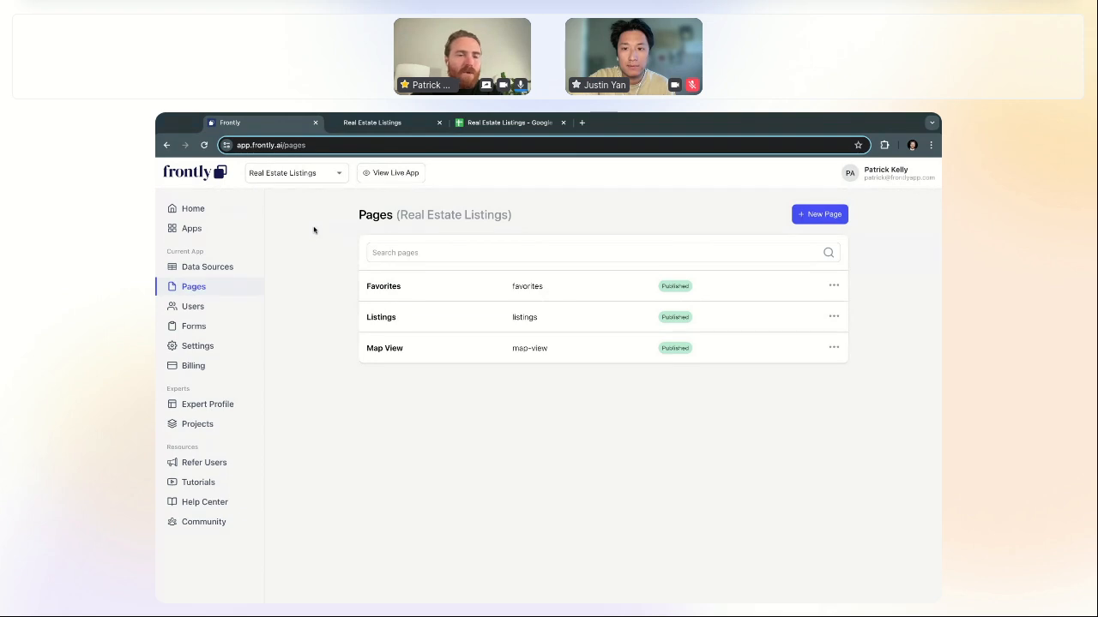
{"action": "left_click", "coordinate": [806, 218]}
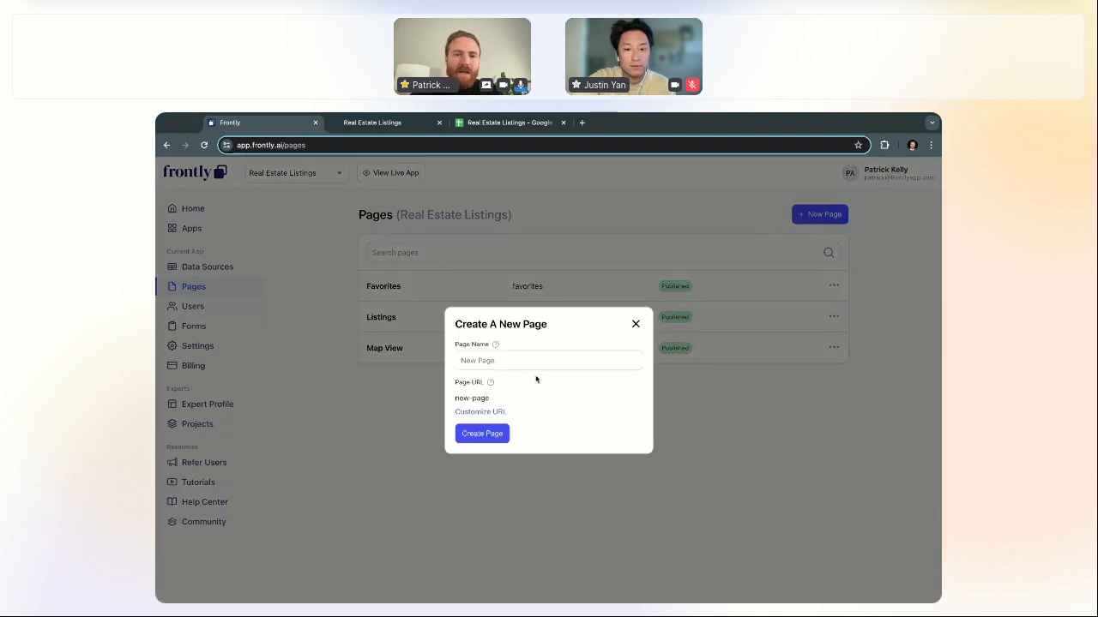
{"action": "type", "text": "New Listings"}
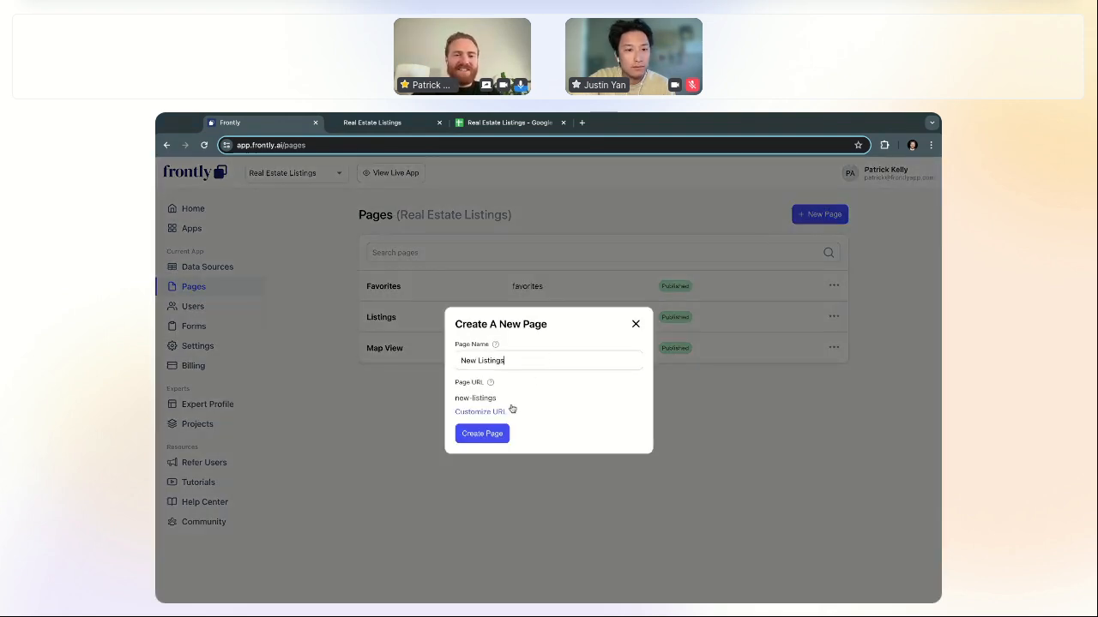
{"action": "left_click", "coordinate": [479, 434]}
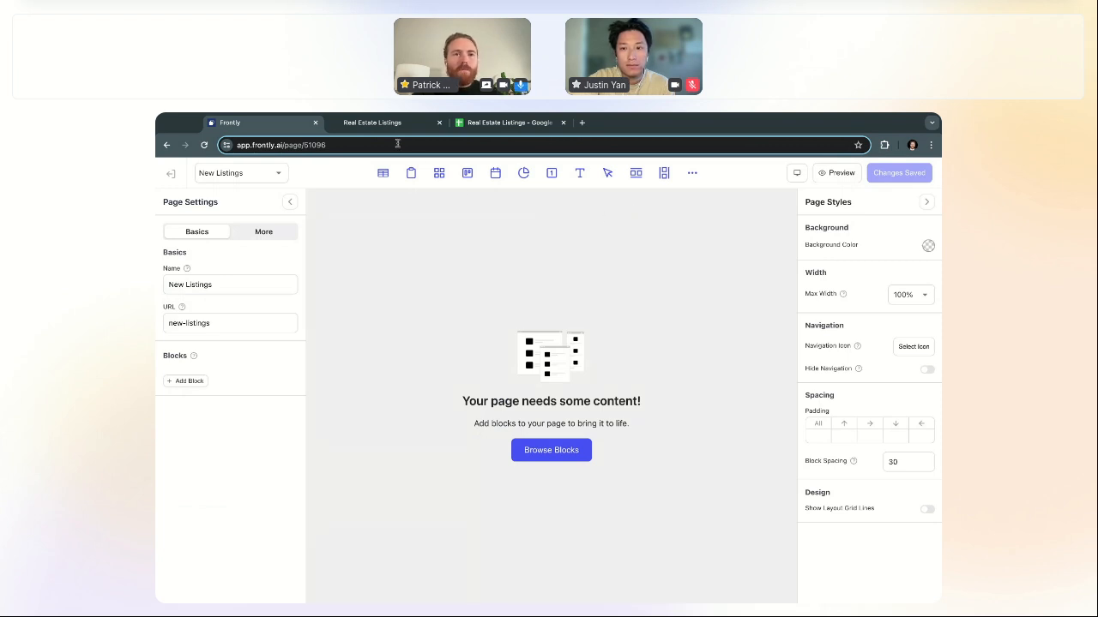
{"action": "left_click", "coordinate": [370, 123]}
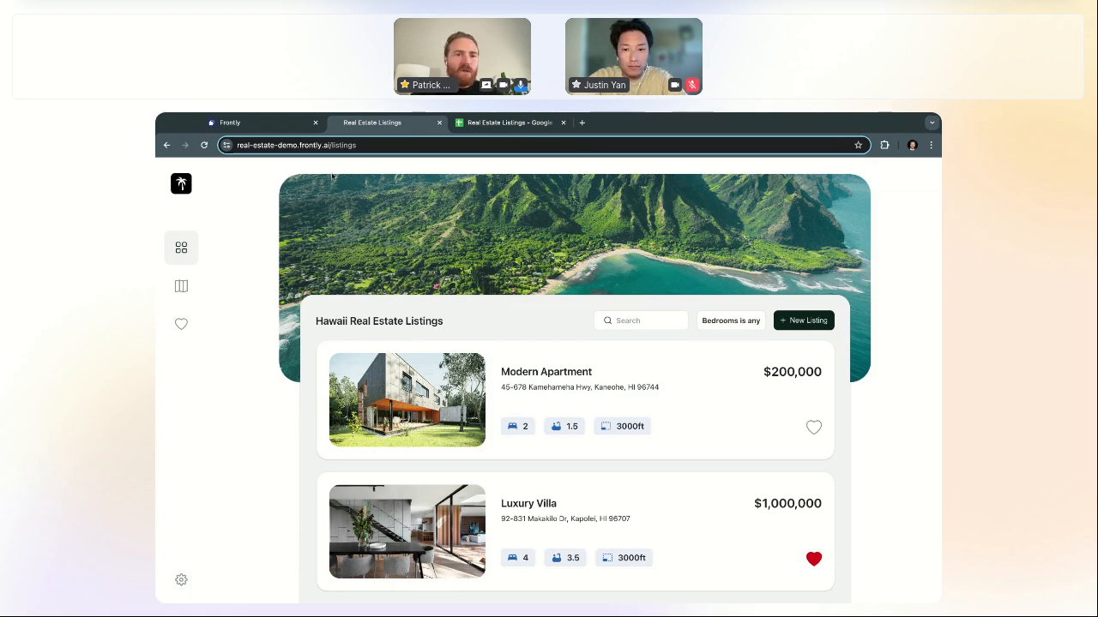
Step: Add a row to New Listings with its background shown and padding 25 on all sides
{"action": "left_click", "coordinate": [257, 123]}
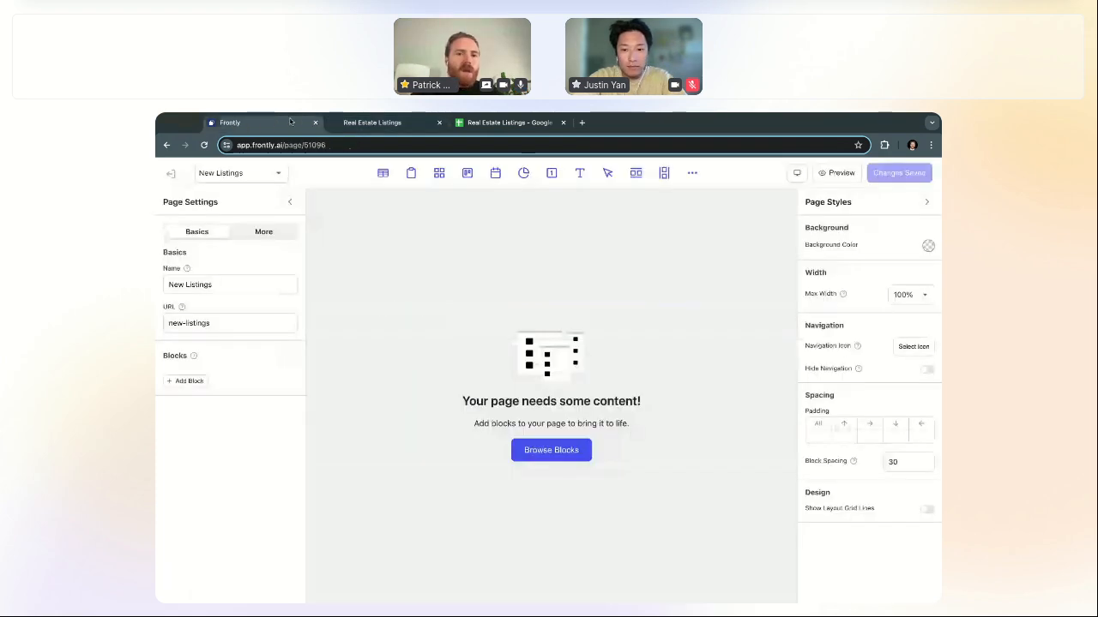
{"action": "left_click", "coordinate": [637, 175]}
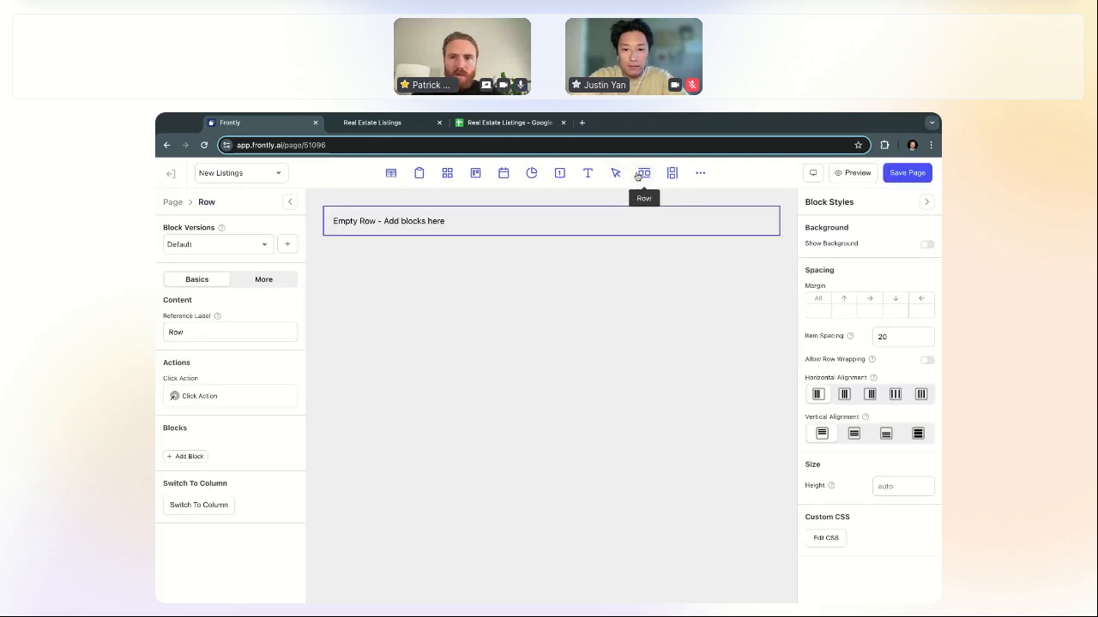
{"action": "left_click", "coordinate": [927, 246]}
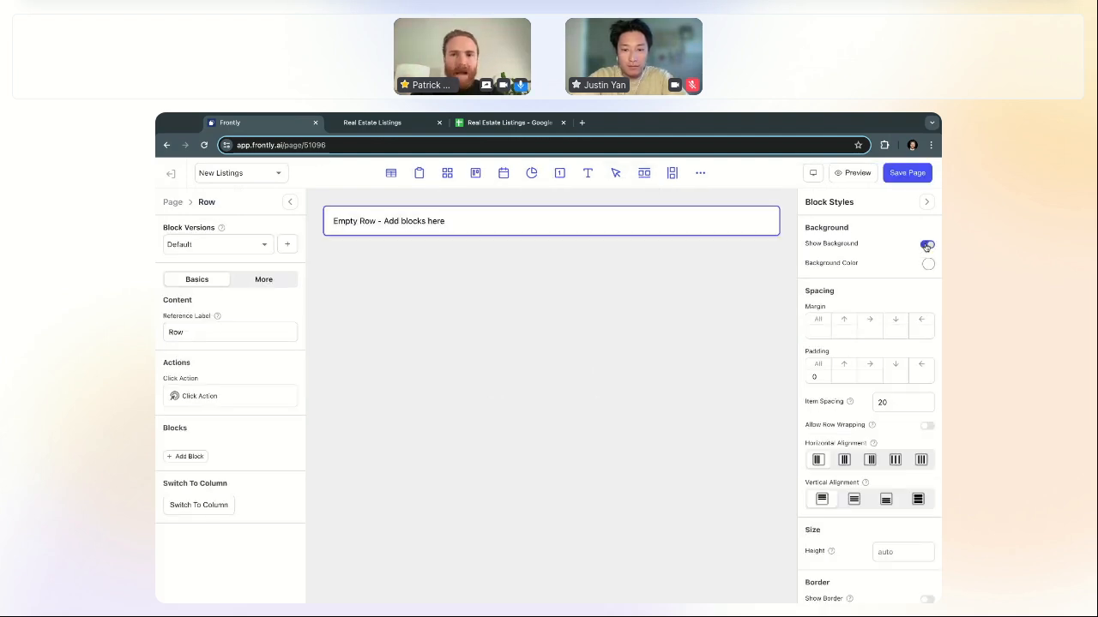
{"action": "left_click", "coordinate": [813, 376]}
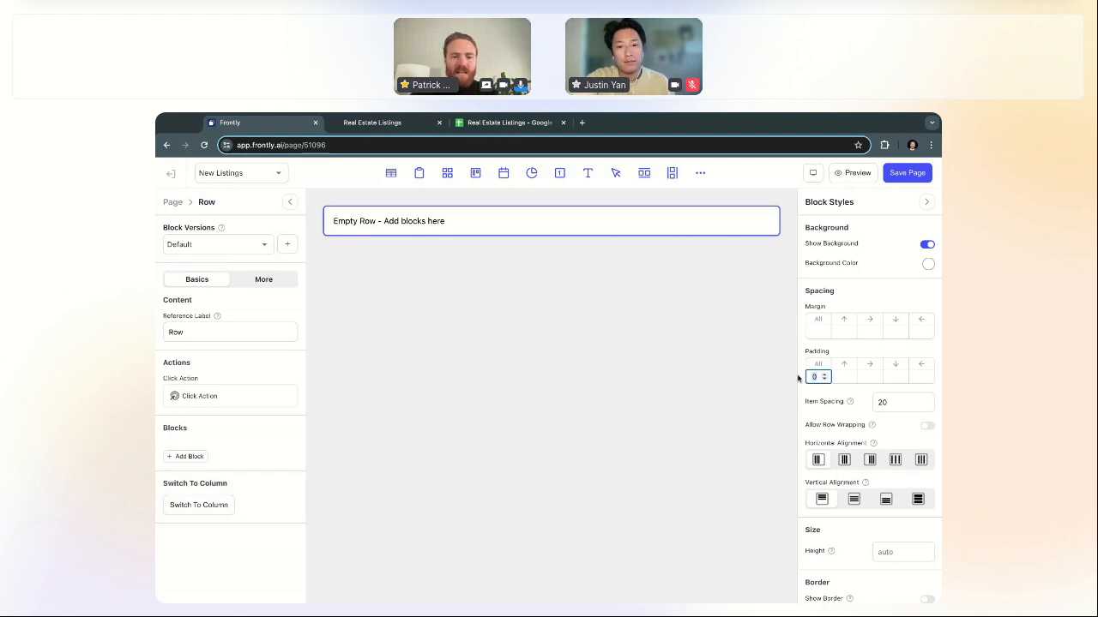
{"action": "type", "text": "30"}
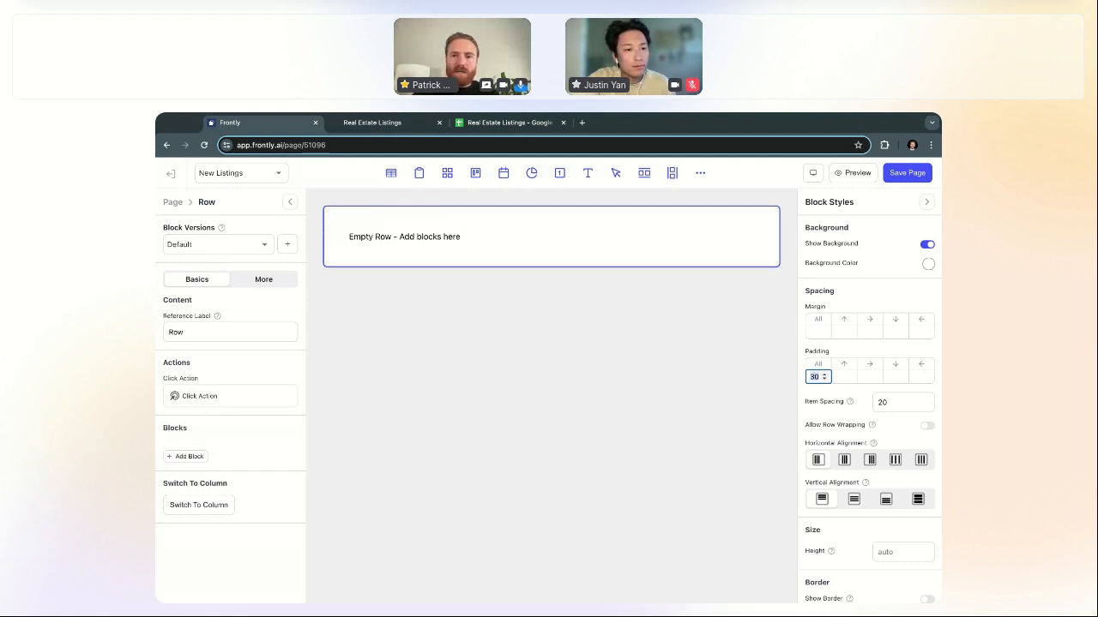
{"action": "key", "text": "BackSpace"}
{"action": "key", "text": "BackSpace"}
{"action": "type", "text": "25"}
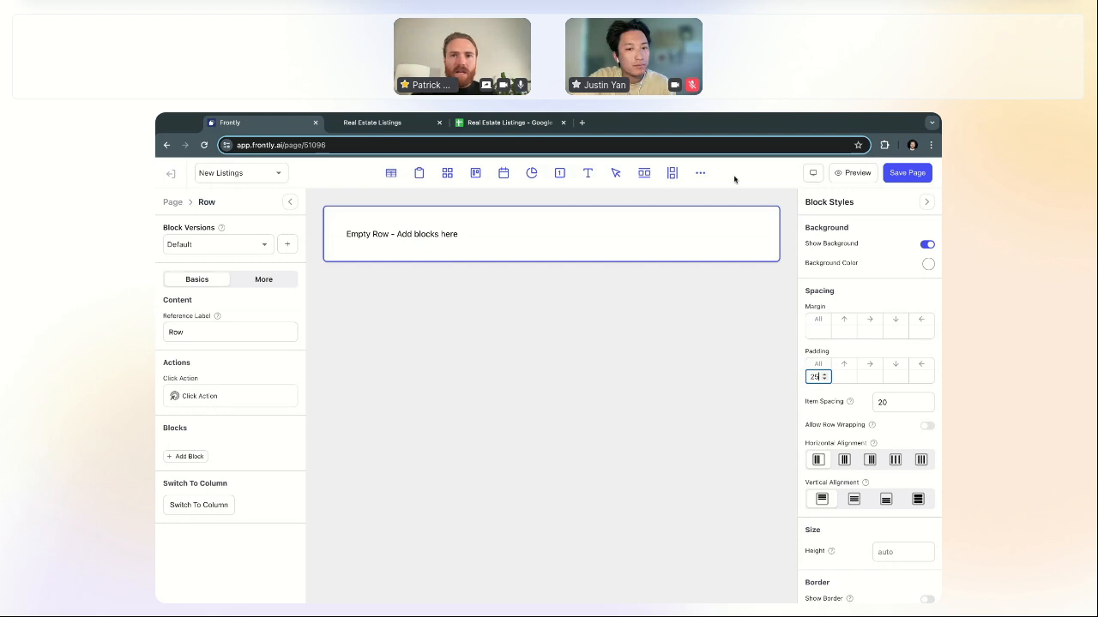
Step: Find the Image block via search, add it inside the row, and select it
{"action": "left_click", "coordinate": [701, 173]}
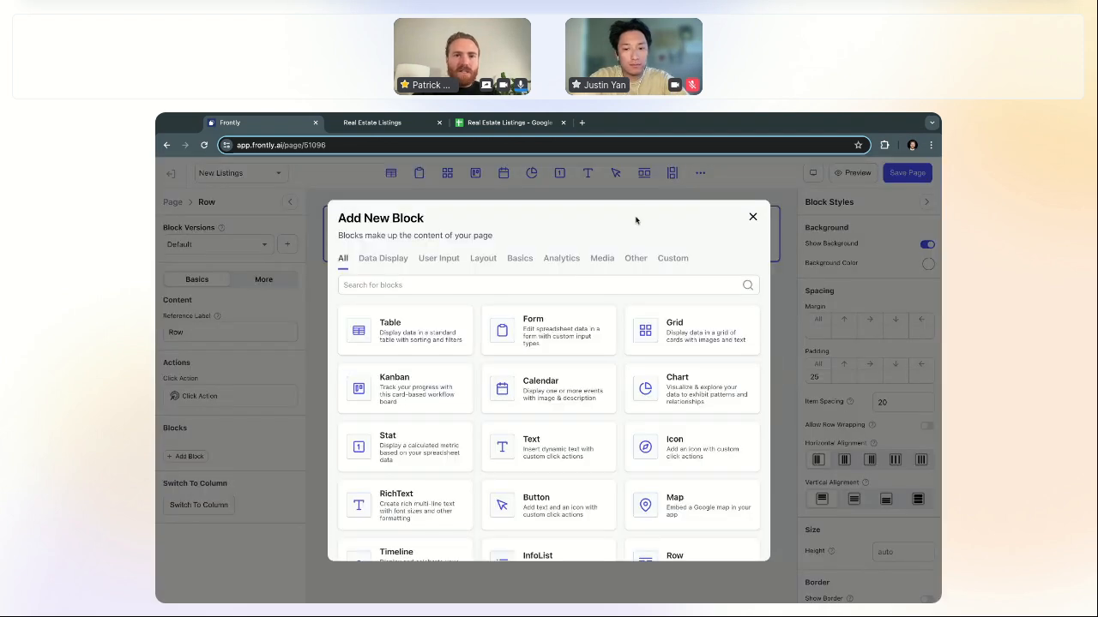
{"action": "left_click", "coordinate": [558, 284]}
{"action": "type", "text": "image"}
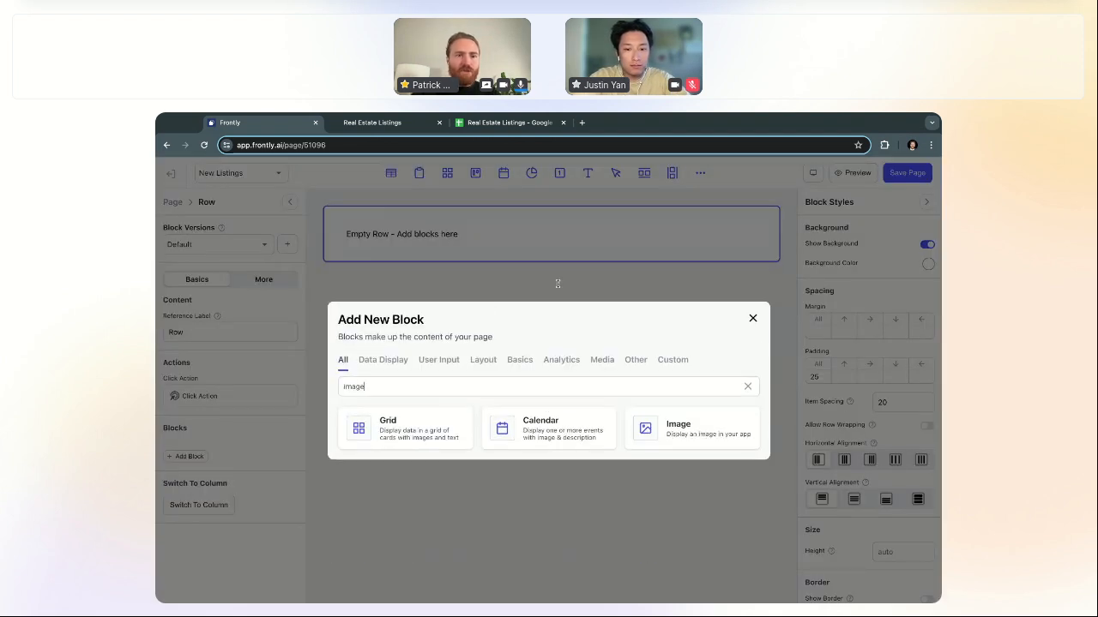
{"action": "left_click", "coordinate": [678, 438]}
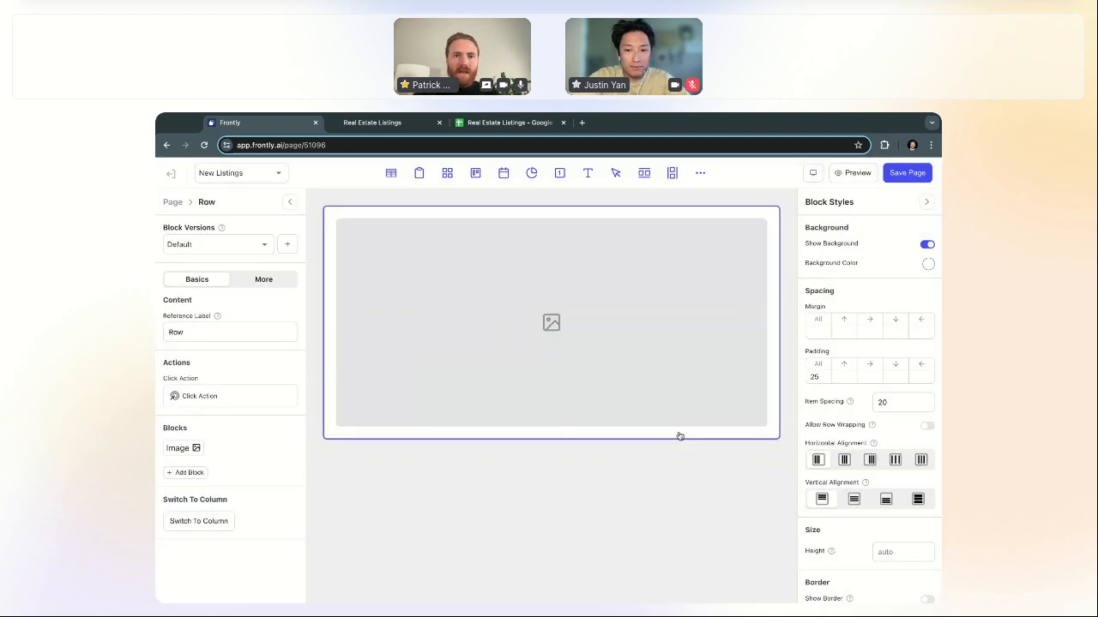
{"action": "left_click", "coordinate": [544, 357]}
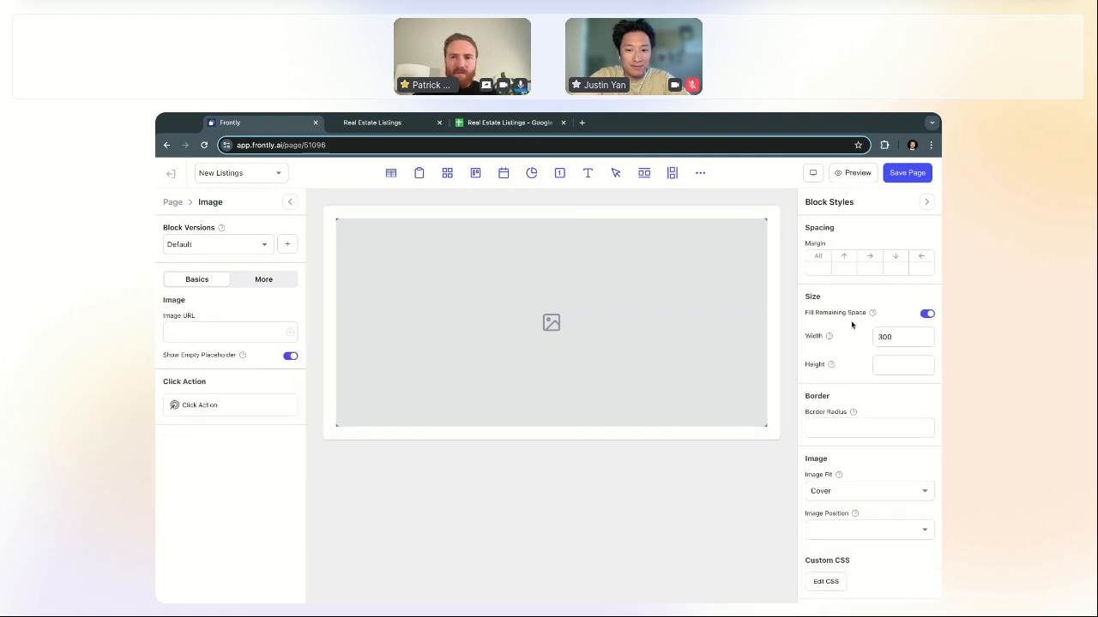
Step: Stop the image filling the row and size it to 280 by 200
{"action": "left_click", "coordinate": [926, 315]}
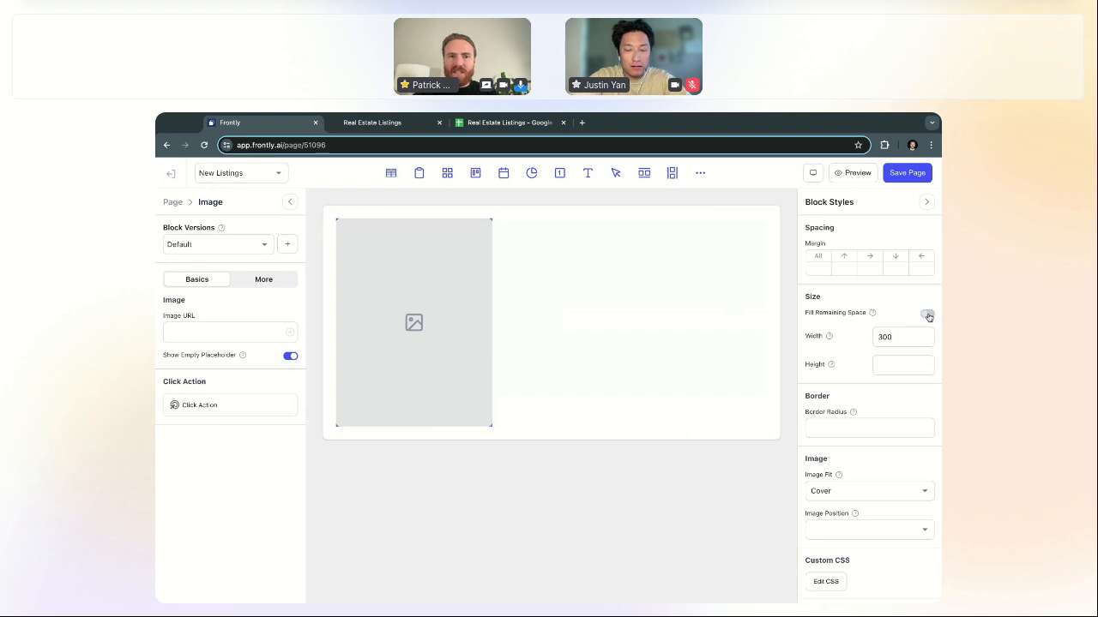
{"action": "left_click_drag", "start_coordinate": [892, 335], "coordinate": [854, 339]}
{"action": "type", "text": "250"}
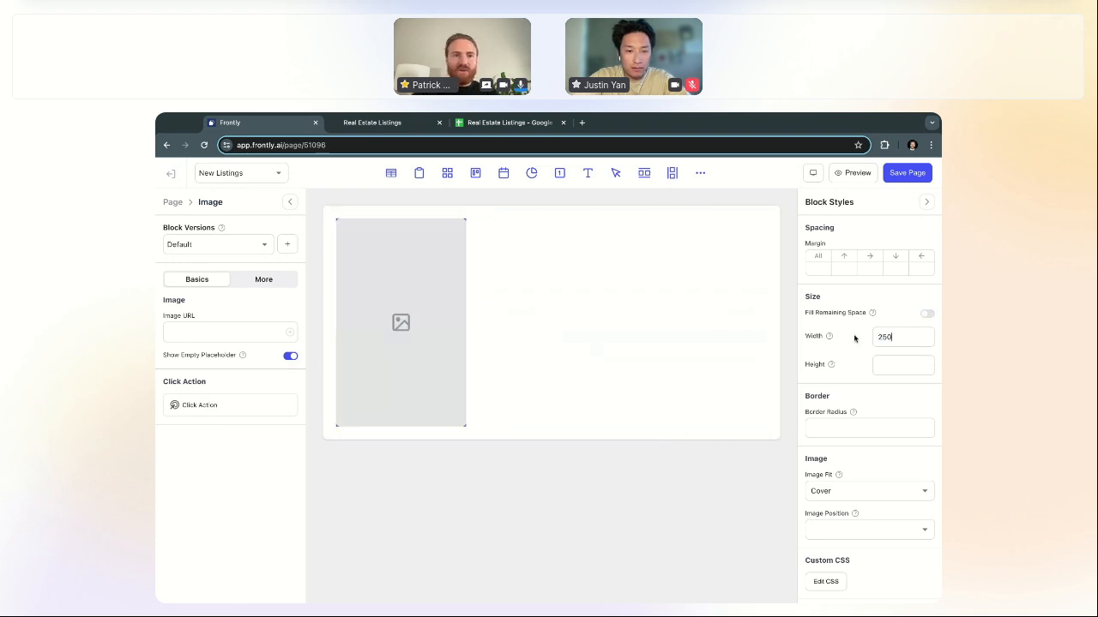
{"action": "key", "text": "ctrl+a"}
{"action": "type", "text": "150"}
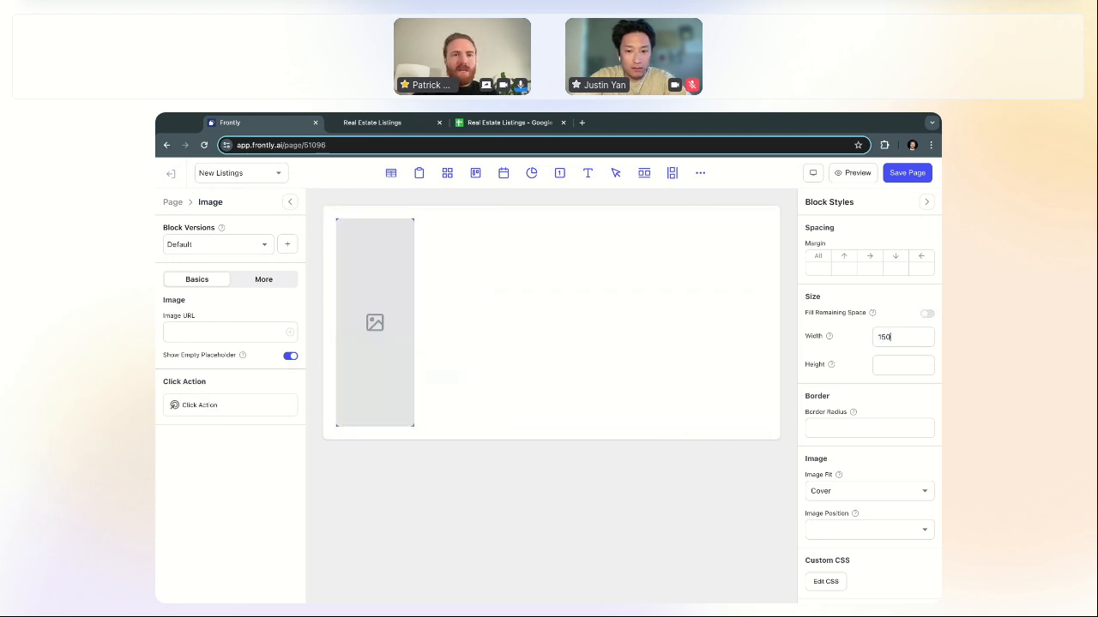
{"action": "key", "text": "ctrl+a"}
{"action": "type", "text": "250"}
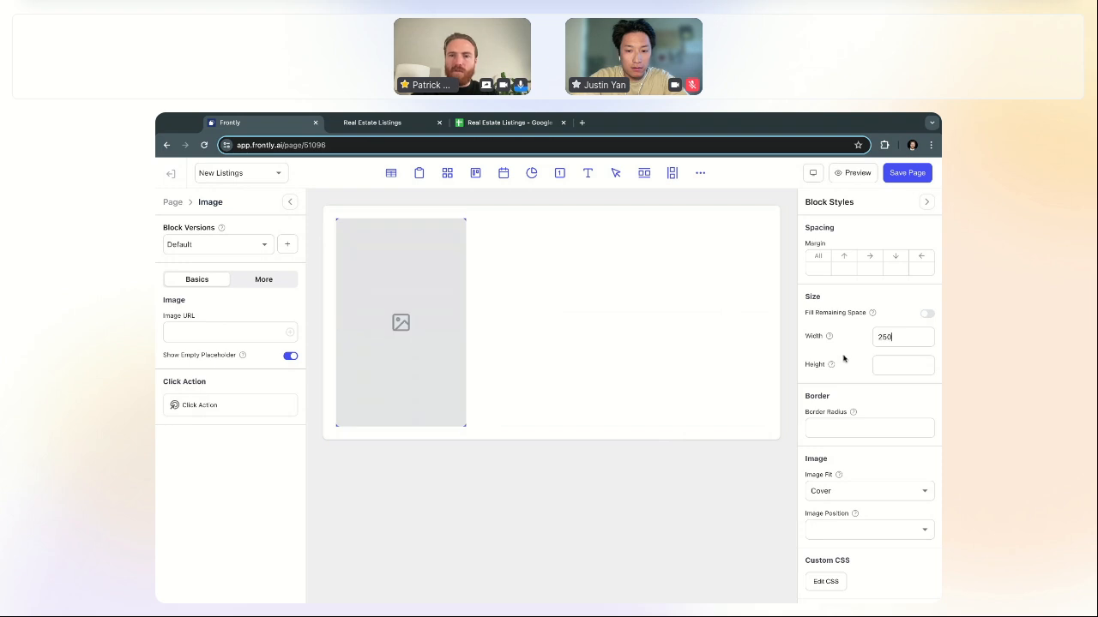
{"action": "type", "text": "200"}
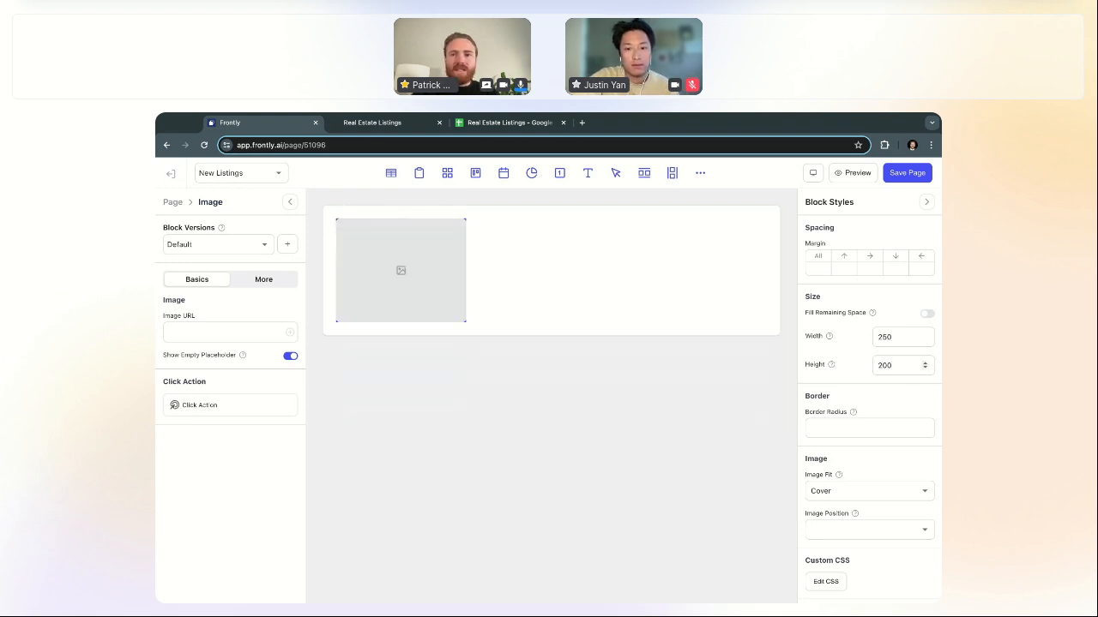
{"action": "left_click", "coordinate": [889, 338]}
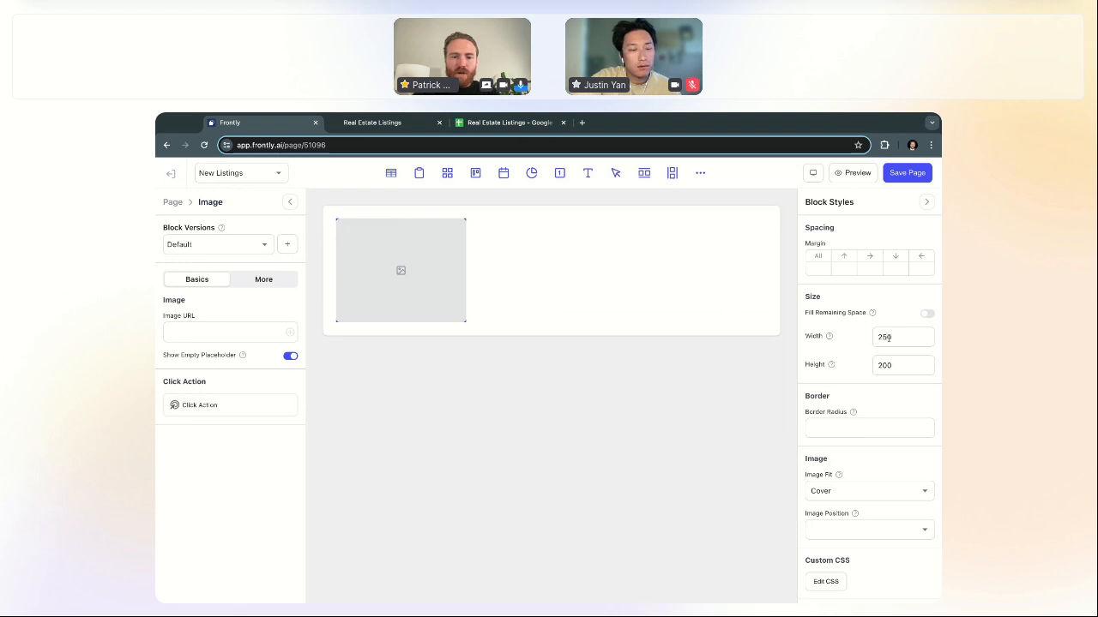
{"action": "key", "text": "BackSpace"}
{"action": "type", "text": "8"}
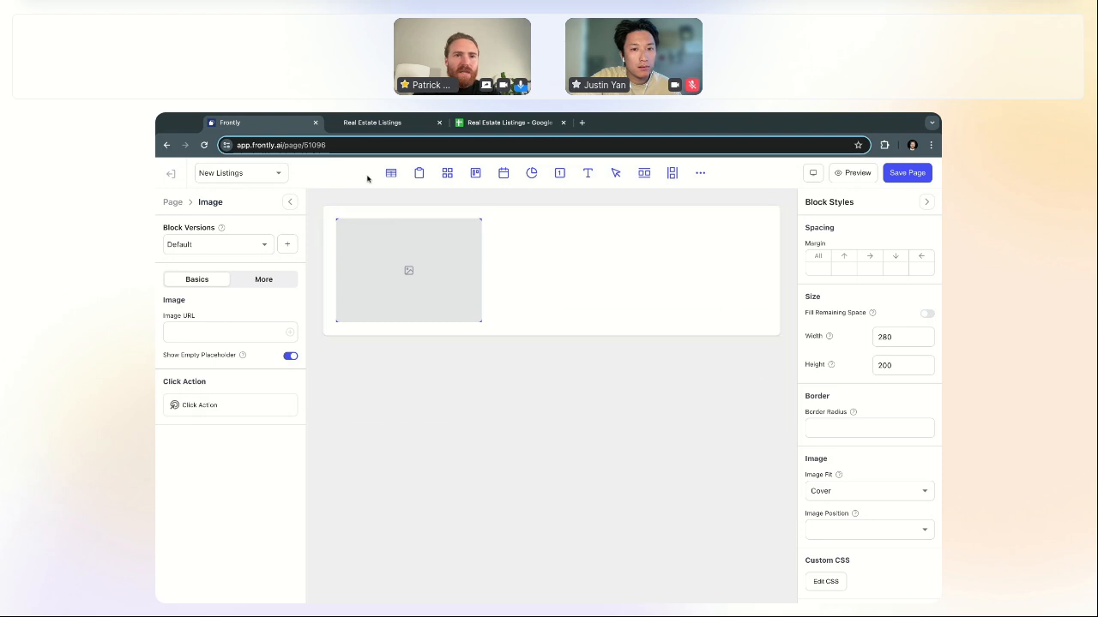
{"action": "left_click", "coordinate": [371, 125]}
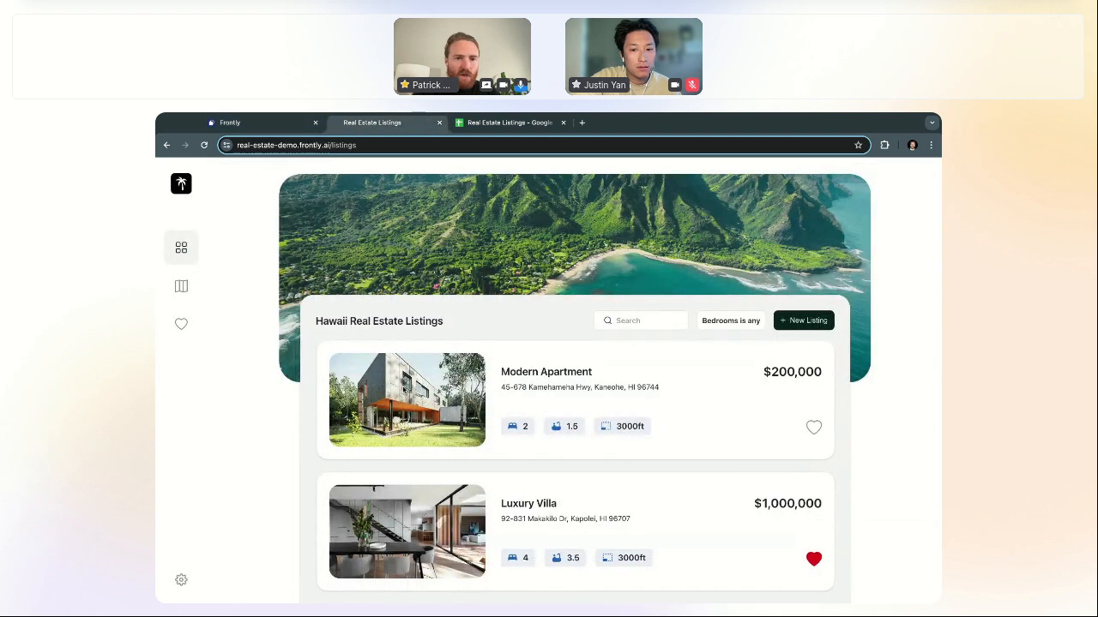
Step: Paste the house photo URL into the image block and set its corner radius to 20
{"action": "left_click", "coordinate": [289, 125]}
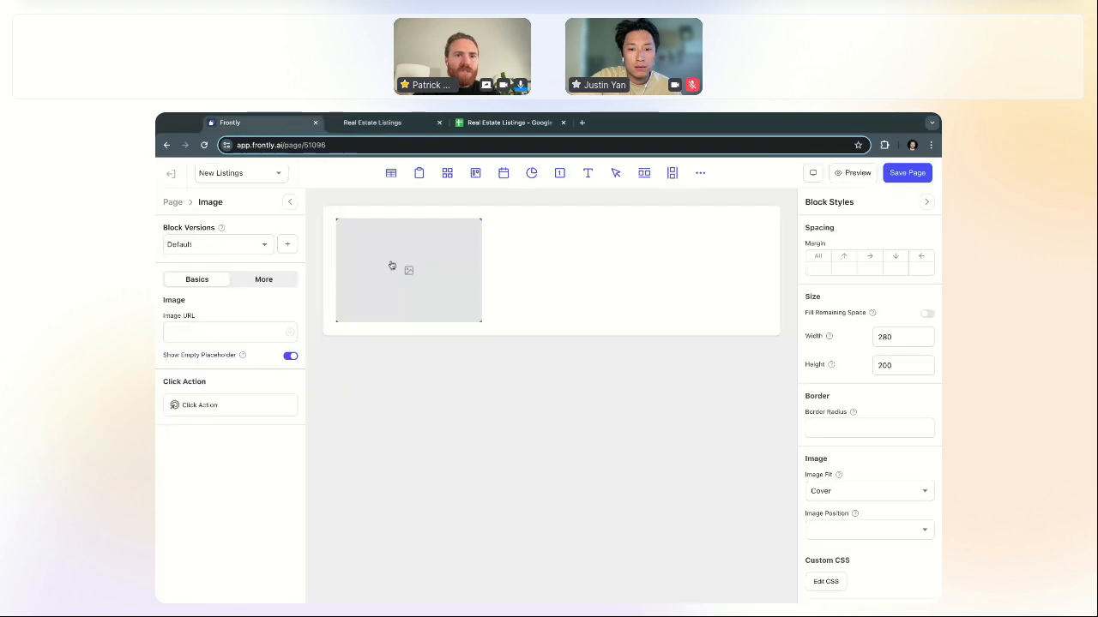
{"action": "left_click", "coordinate": [237, 331]}
{"action": "key", "text": "ctrl+v"}
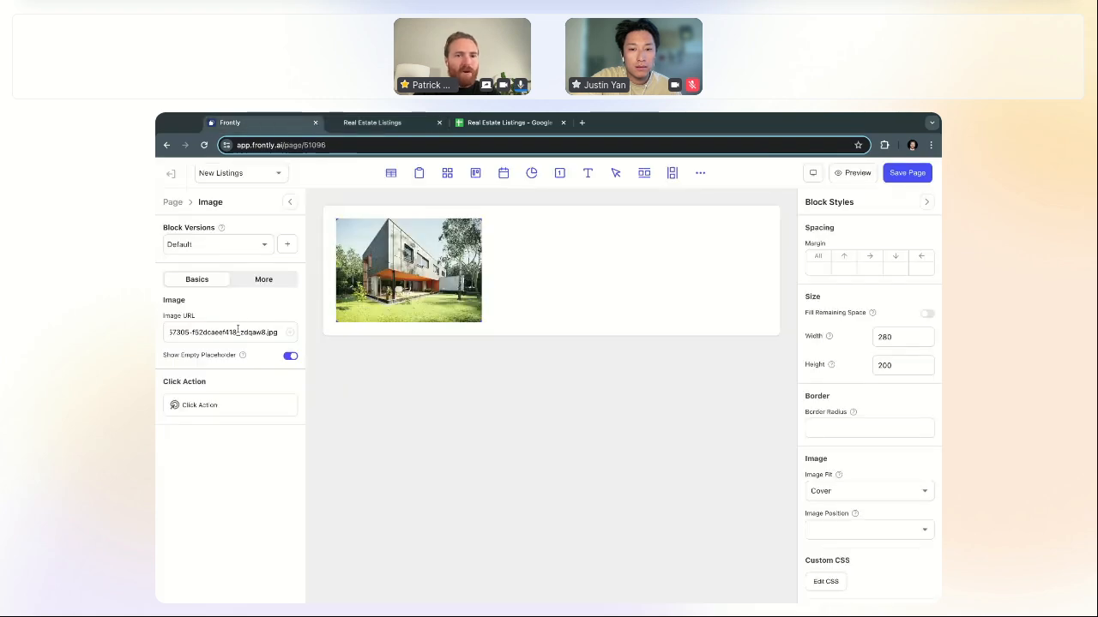
{"action": "left_click", "coordinate": [175, 203]}
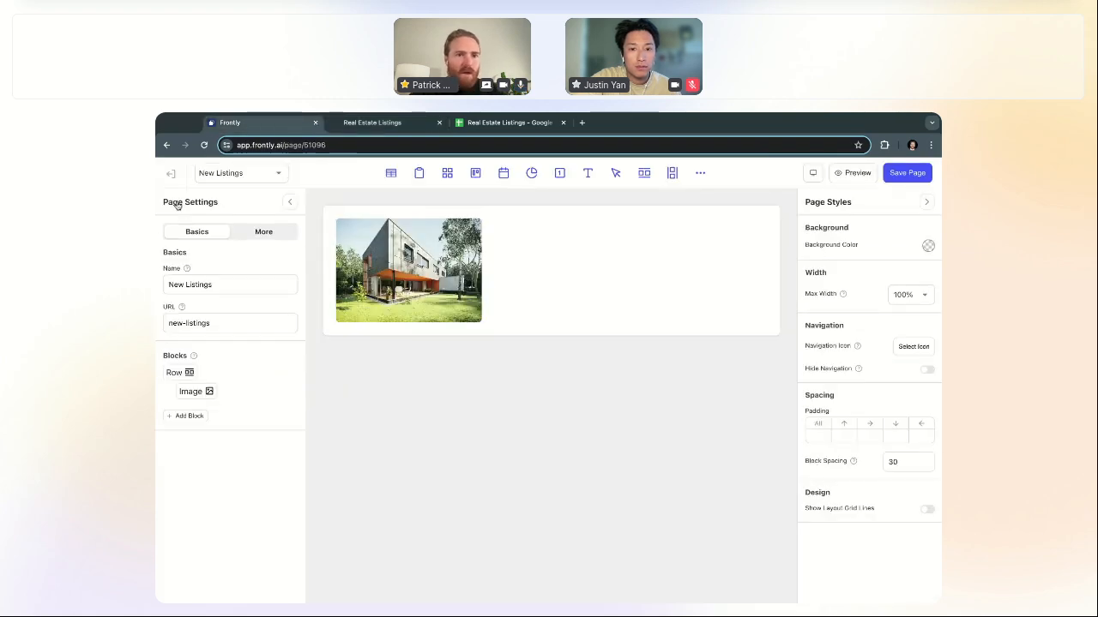
{"action": "left_click", "coordinate": [431, 303]}
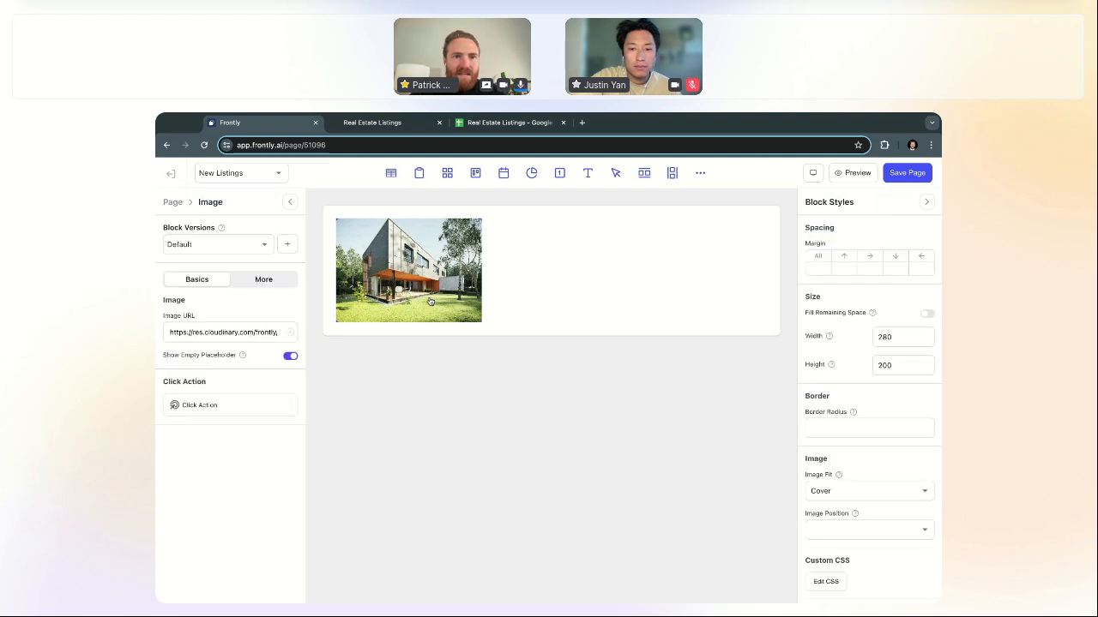
{"action": "left_click", "coordinate": [844, 428]}
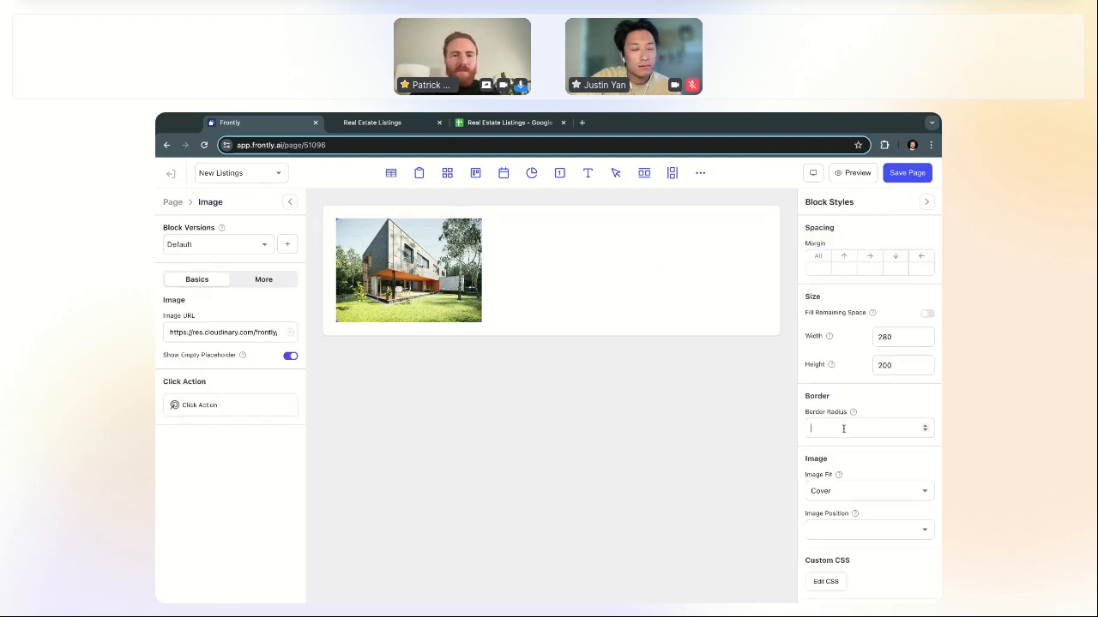
{"action": "type", "text": "20"}
{"action": "left_click", "coordinate": [175, 203]}
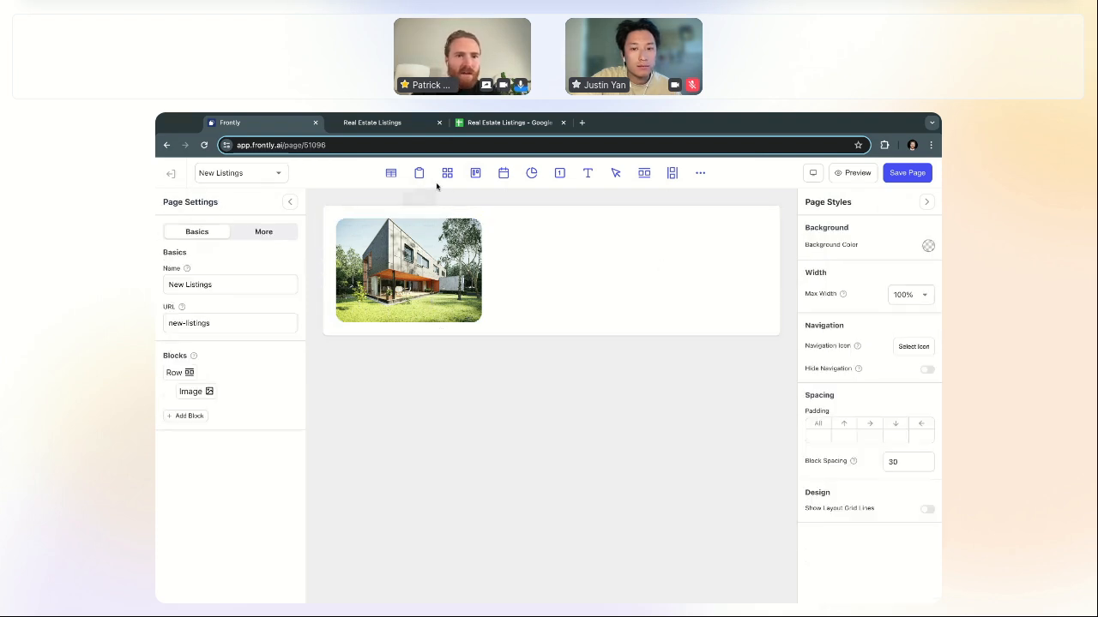
Step: Select the image's row and add two empty columns beside the image
{"action": "left_click", "coordinate": [585, 284]}
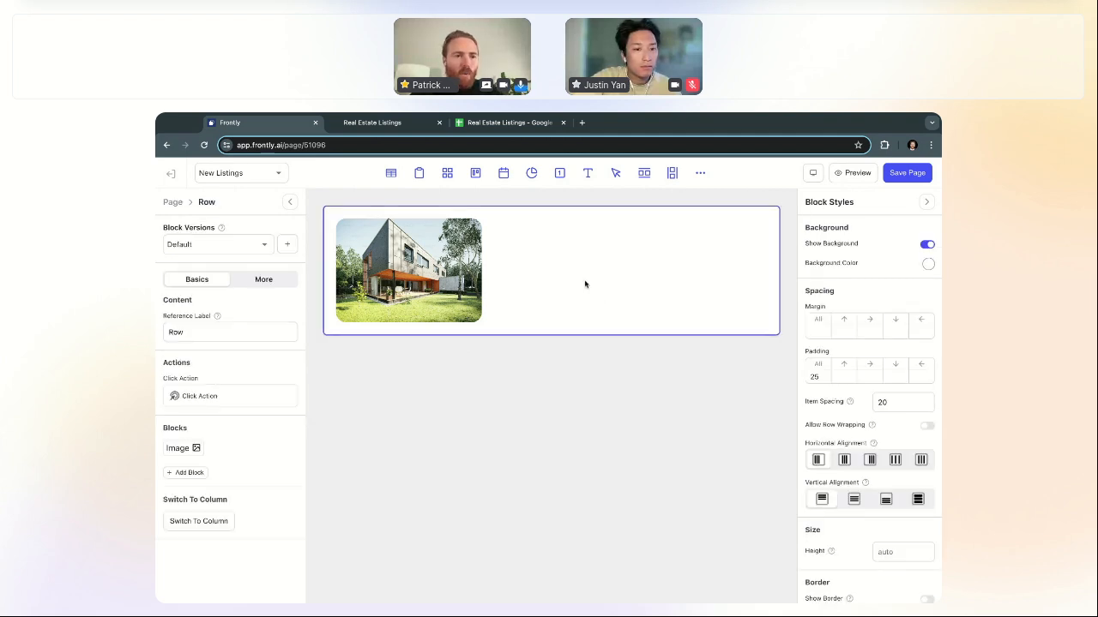
{"action": "left_click", "coordinate": [173, 203]}
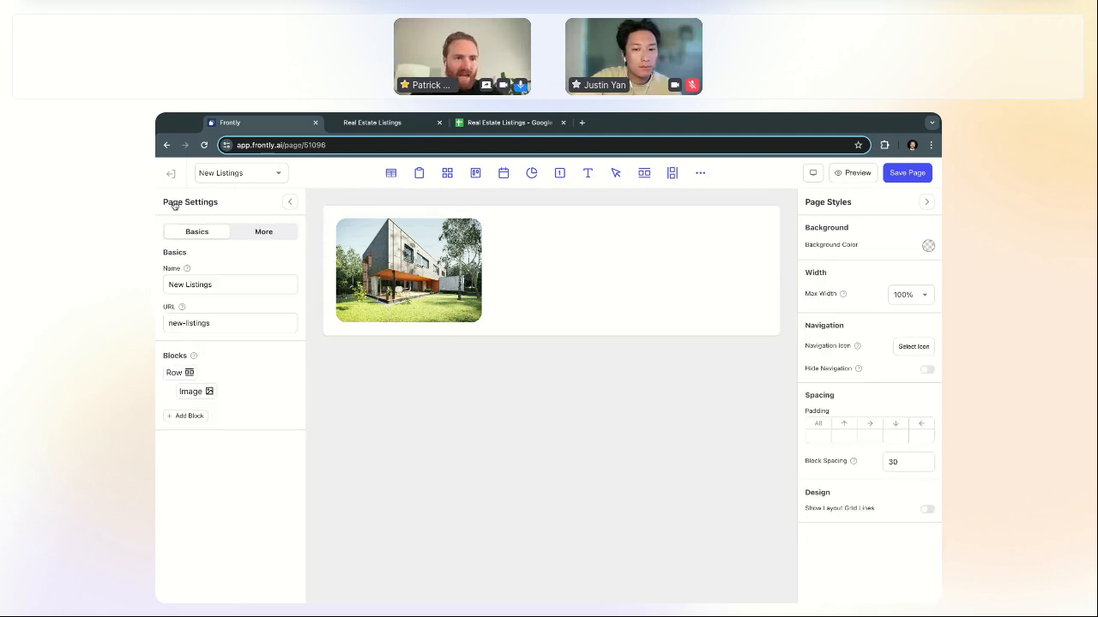
{"action": "left_click", "coordinate": [501, 289]}
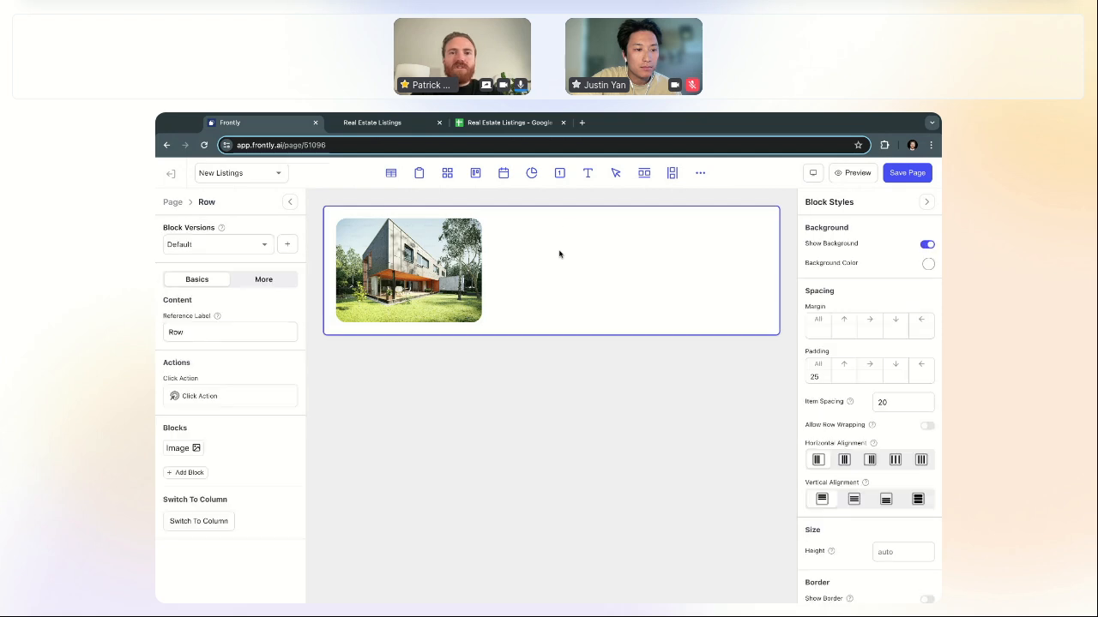
{"action": "left_click", "coordinate": [672, 174]}
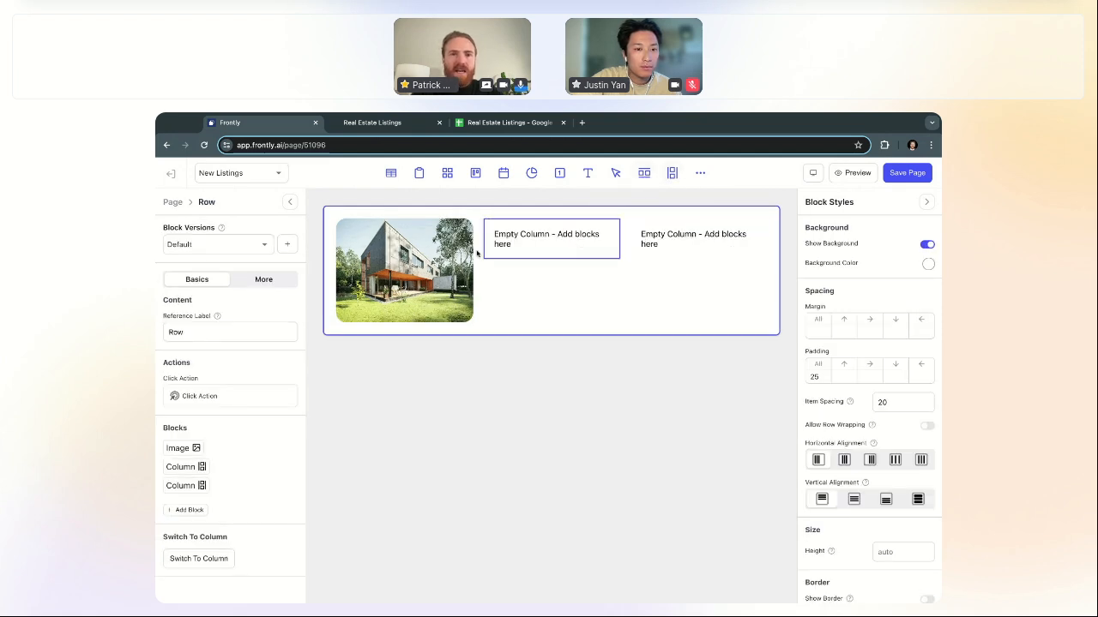
Step: Add two text blocks to the middle column and style the first as Heading Lg
{"action": "left_click", "coordinate": [552, 244]}
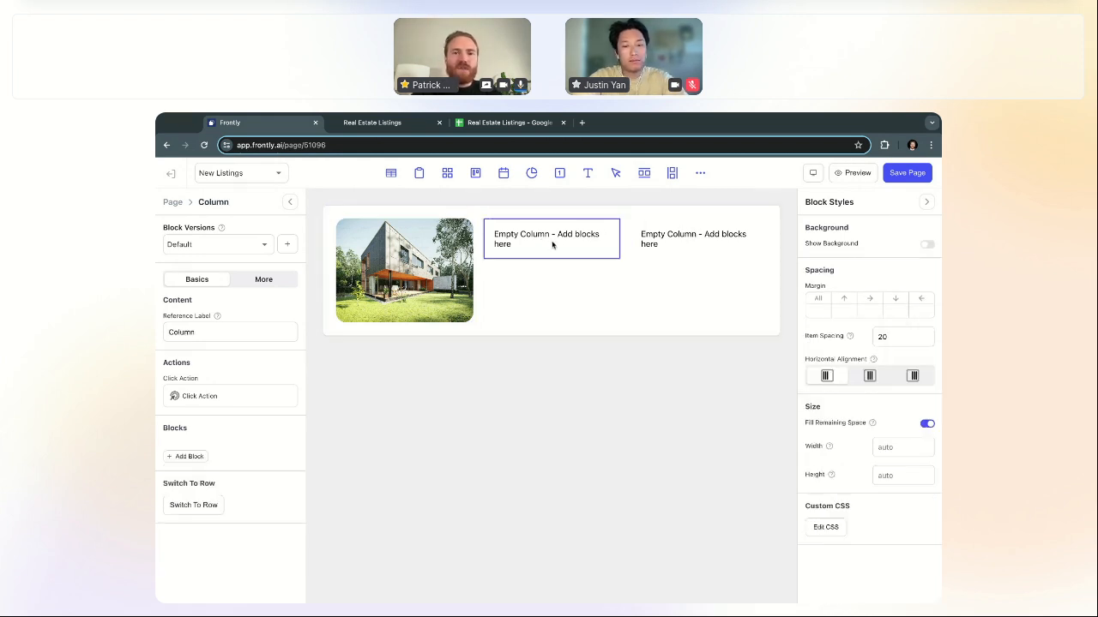
{"action": "left_click", "coordinate": [588, 174]}
{"action": "left_click", "coordinate": [588, 175]}
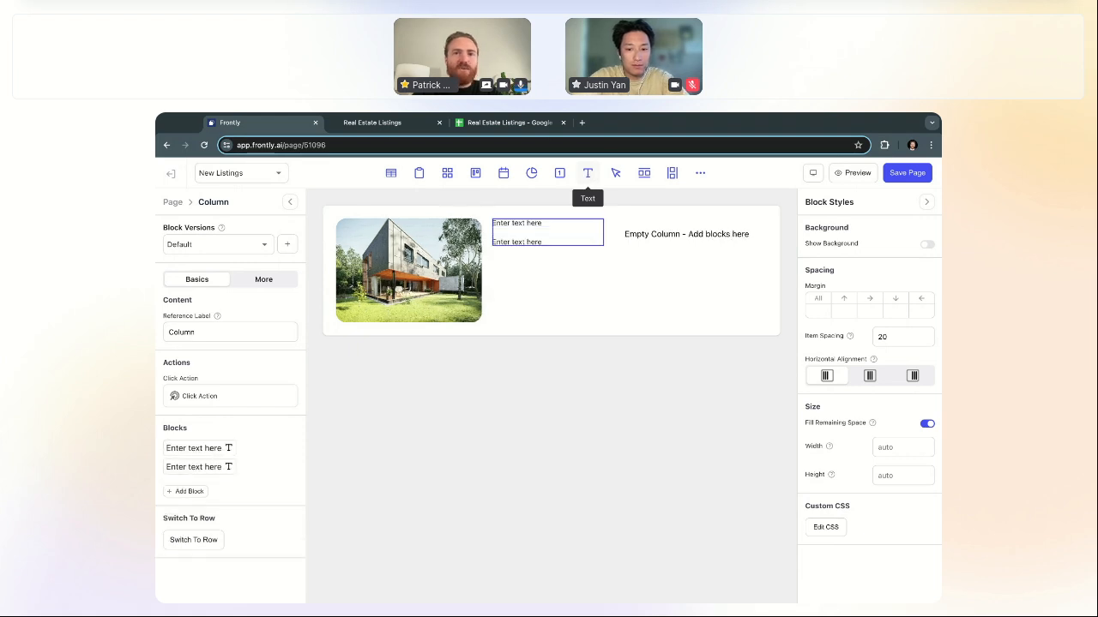
{"action": "left_click", "coordinate": [535, 222]}
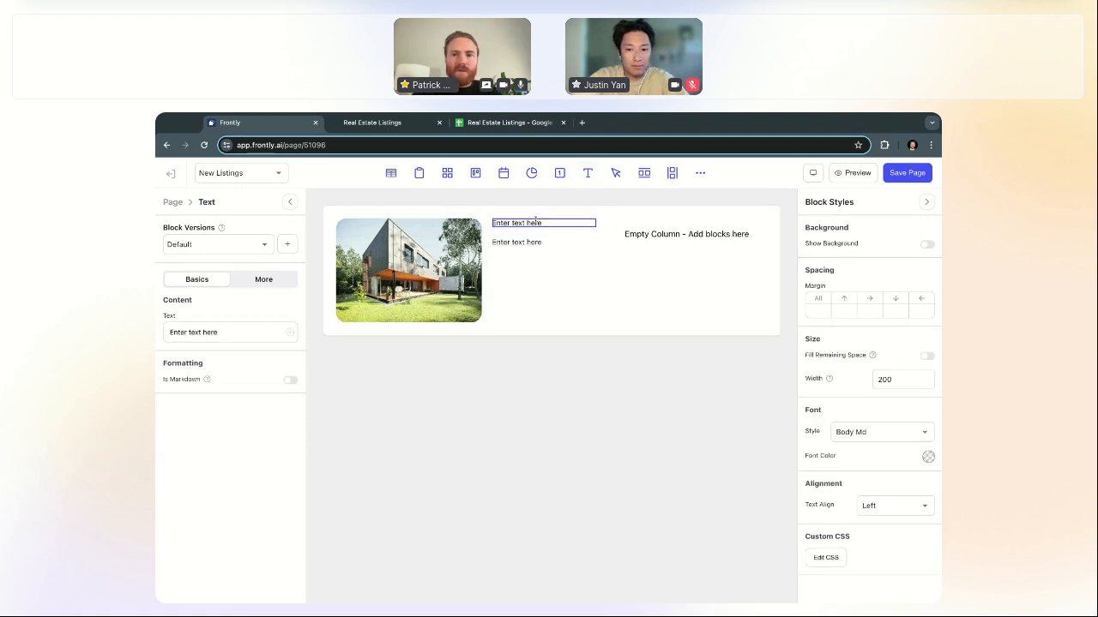
{"action": "left_click", "coordinate": [879, 432]}
{"action": "left_click", "coordinate": [876, 321]}
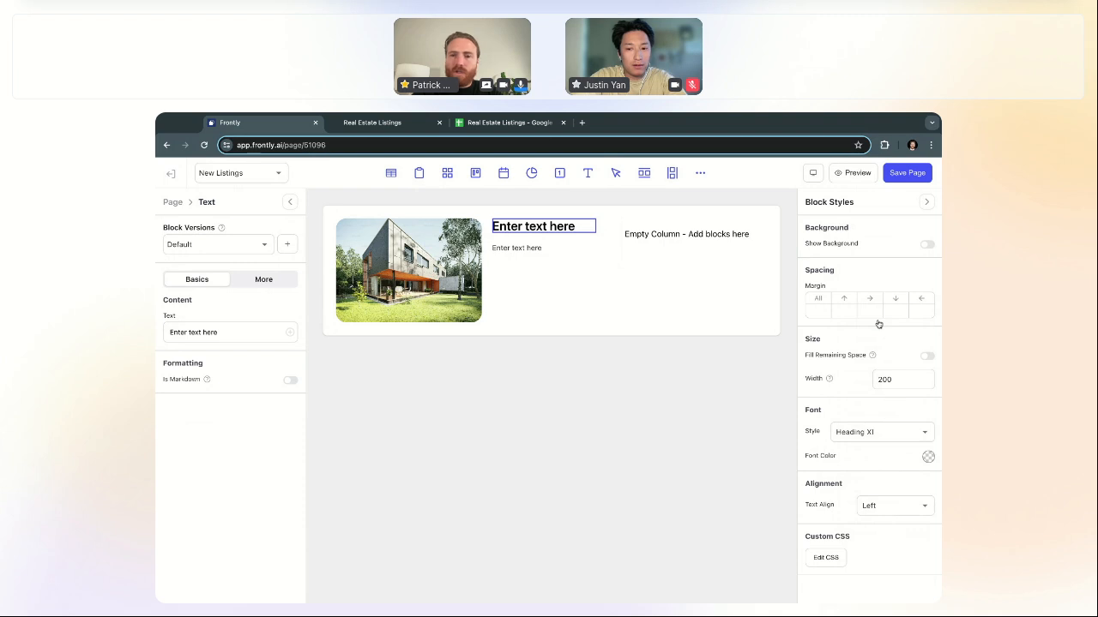
{"action": "left_click", "coordinate": [879, 430]}
{"action": "left_click", "coordinate": [883, 338]}
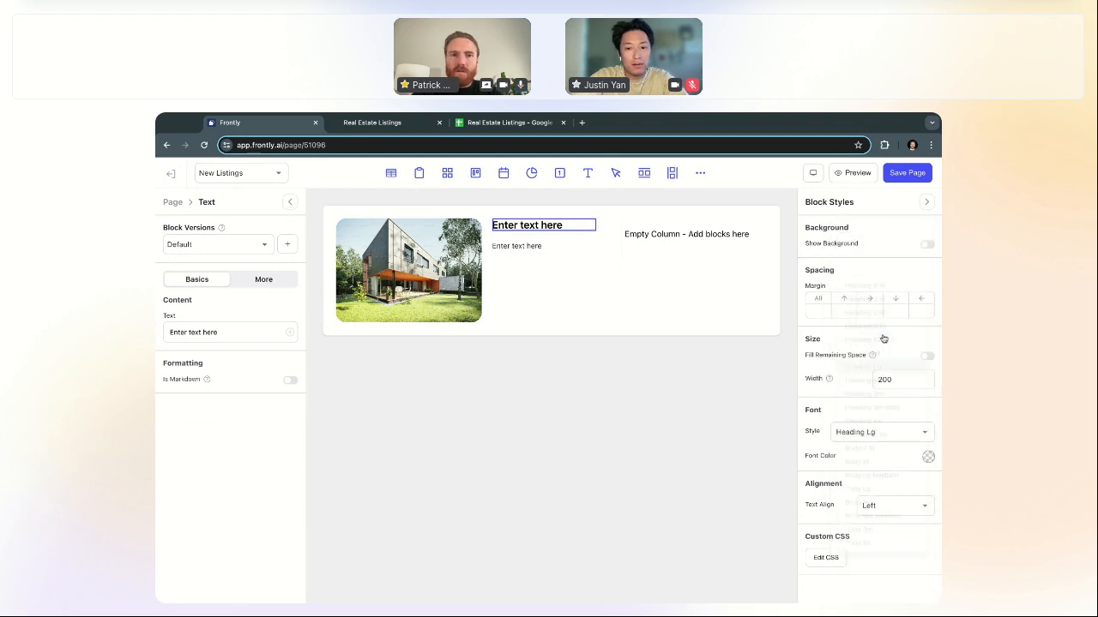
Step: Set the second text block to Body Lg with the wording 'Address'
{"action": "left_click", "coordinate": [533, 246]}
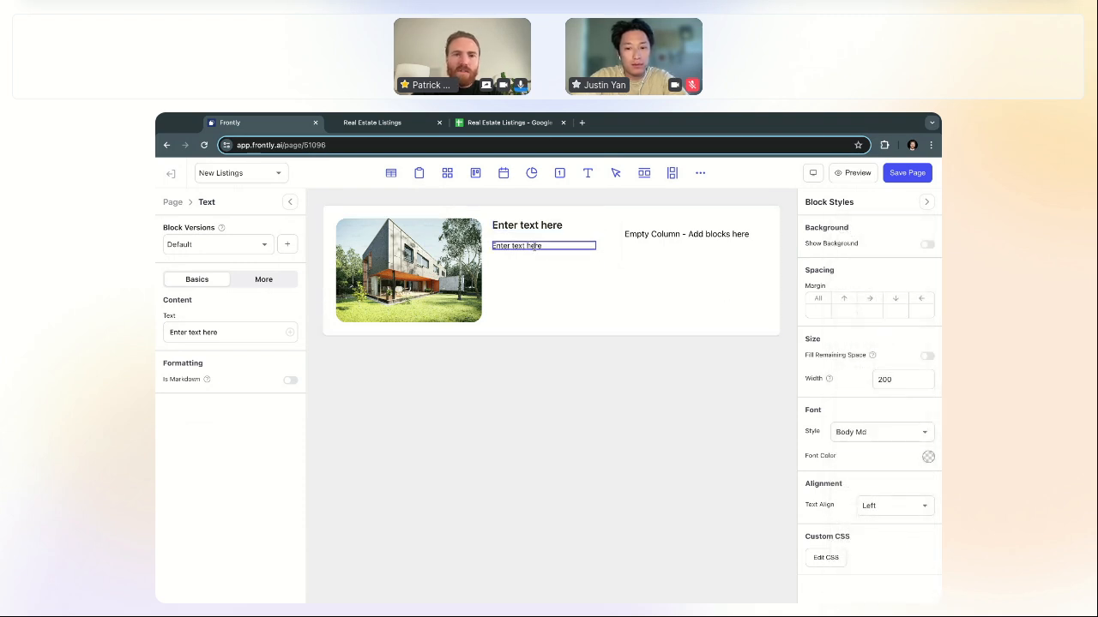
{"action": "left_click", "coordinate": [884, 431]}
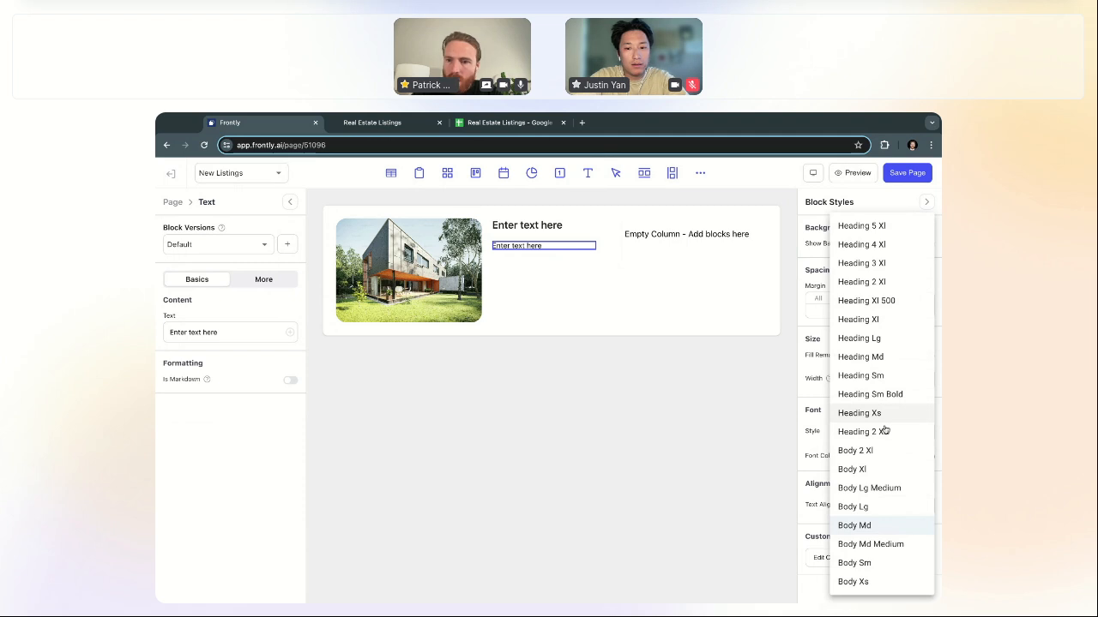
{"action": "left_click", "coordinate": [873, 505]}
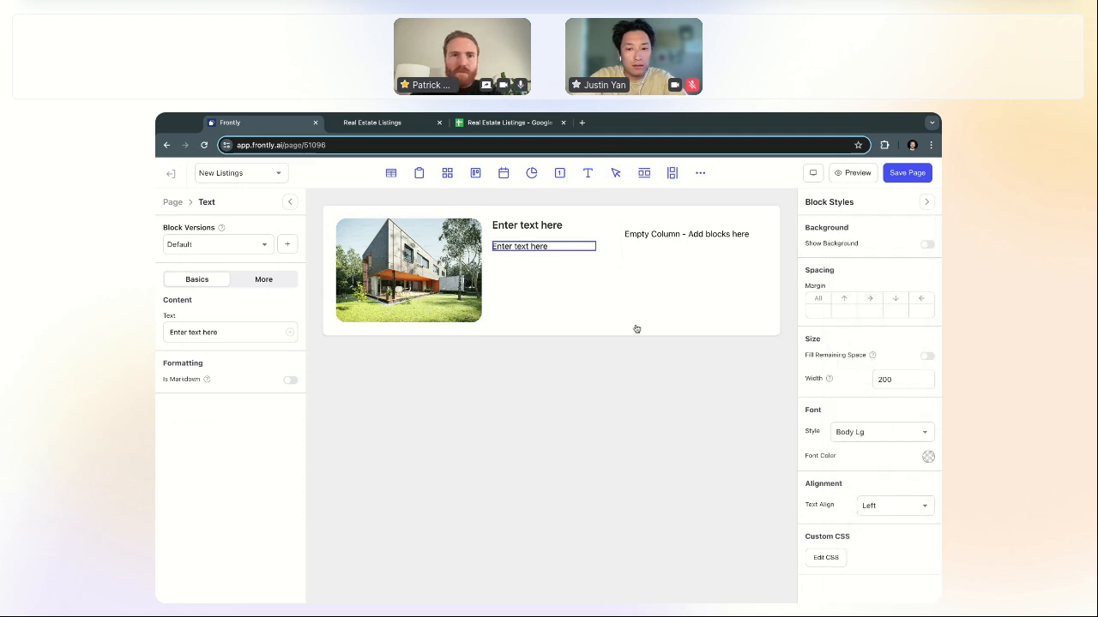
{"action": "triple_click", "coordinate": [250, 332]}
{"action": "type", "text": "Address"}
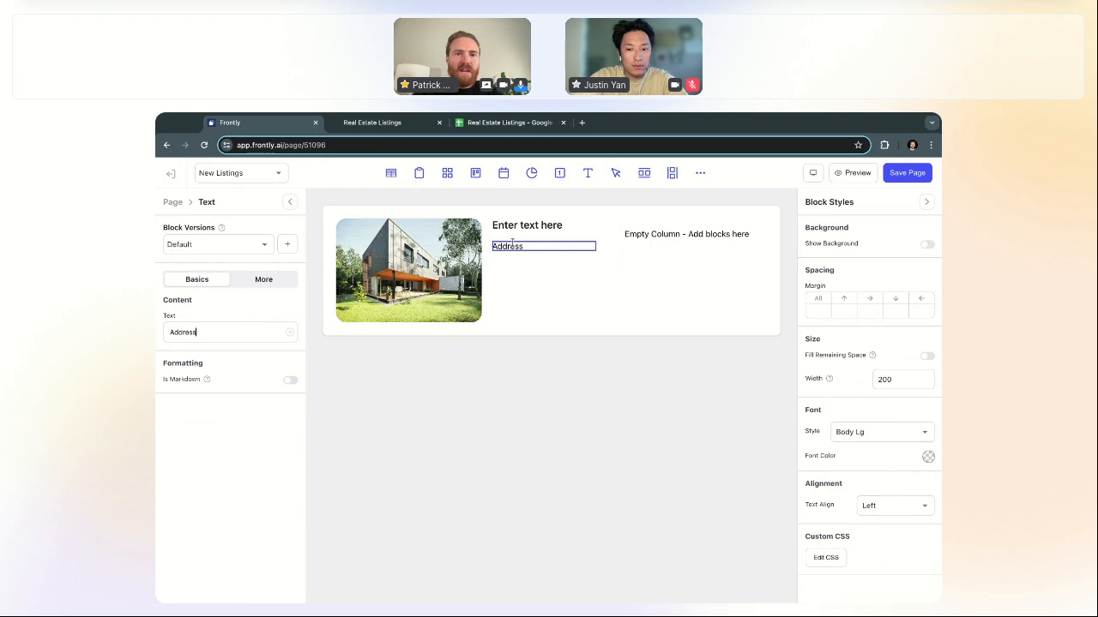
{"action": "left_click", "coordinate": [529, 229]}
Step: Change the heading to 'Title' and add a text block to the right column
{"action": "left_click", "coordinate": [527, 227]}
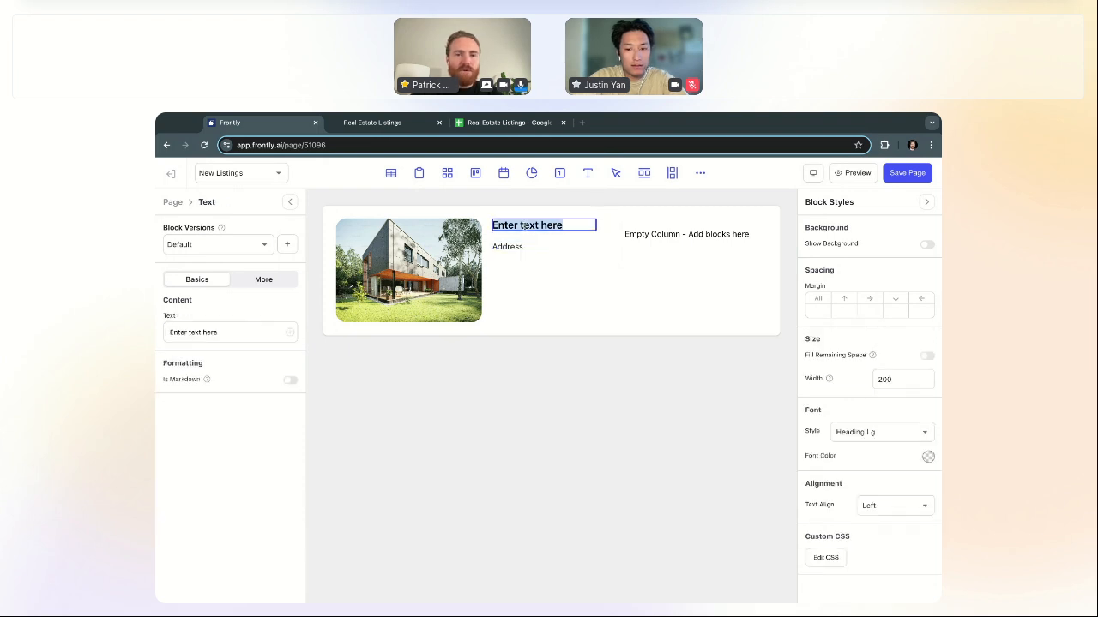
{"action": "key", "text": "BackSpace"}
{"action": "type", "text": "Title"}
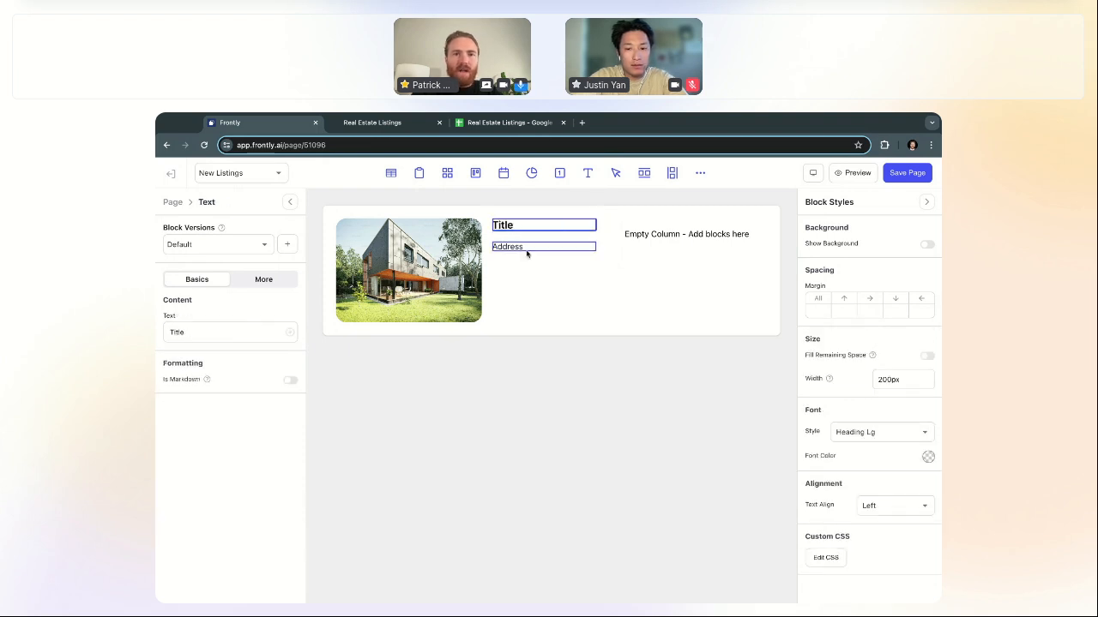
{"action": "left_click", "coordinate": [526, 247]}
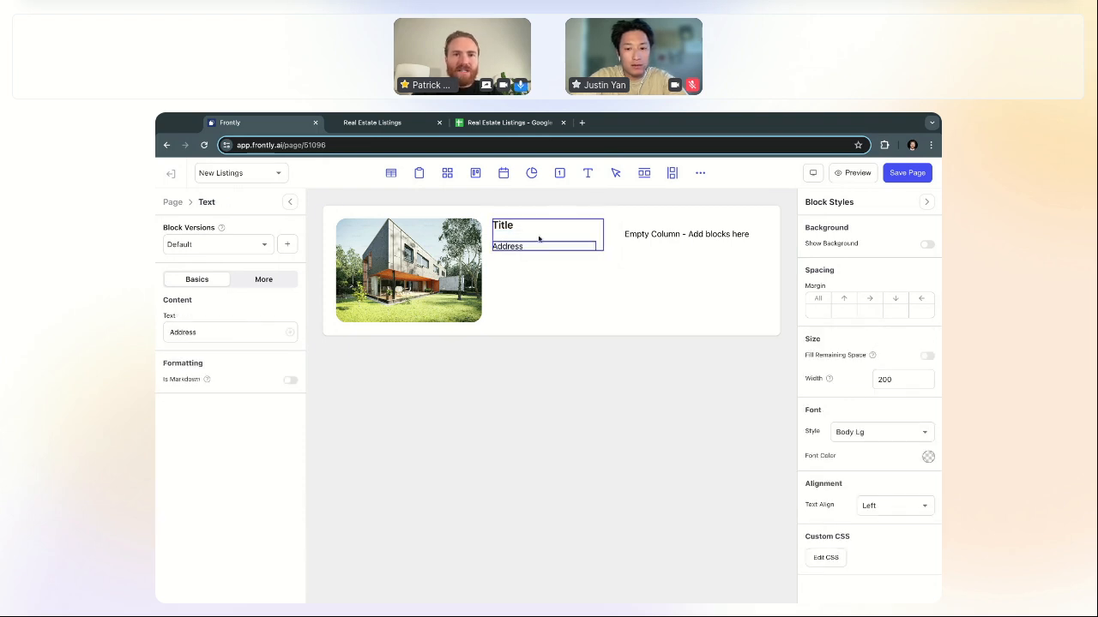
{"action": "left_click", "coordinate": [677, 230]}
{"action": "left_click", "coordinate": [591, 175]}
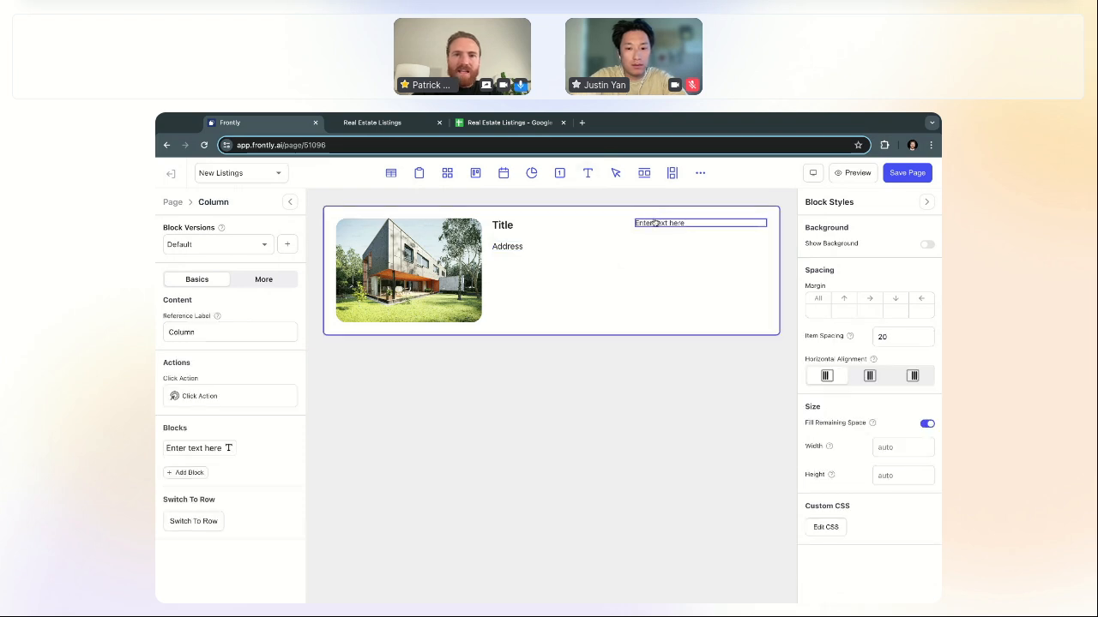
Step: Make the right column's text read 'Price' in Heading Xl style
{"action": "key", "text": "ctrl+a"}
{"action": "left_click", "coordinate": [669, 230]}
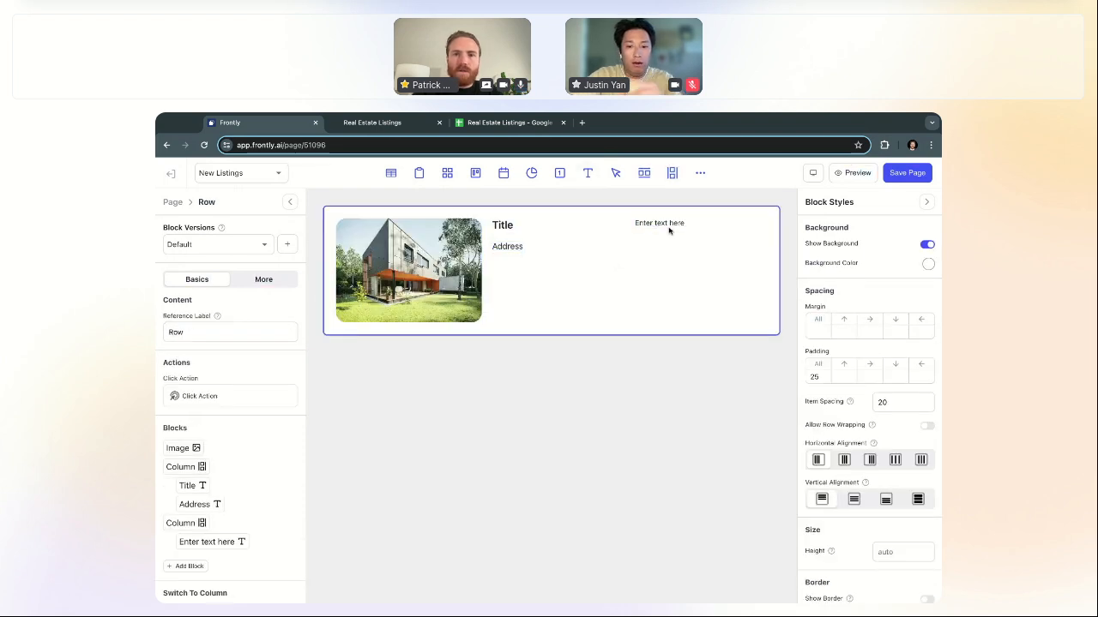
{"action": "left_click", "coordinate": [669, 225]}
{"action": "type", "text": "Price"}
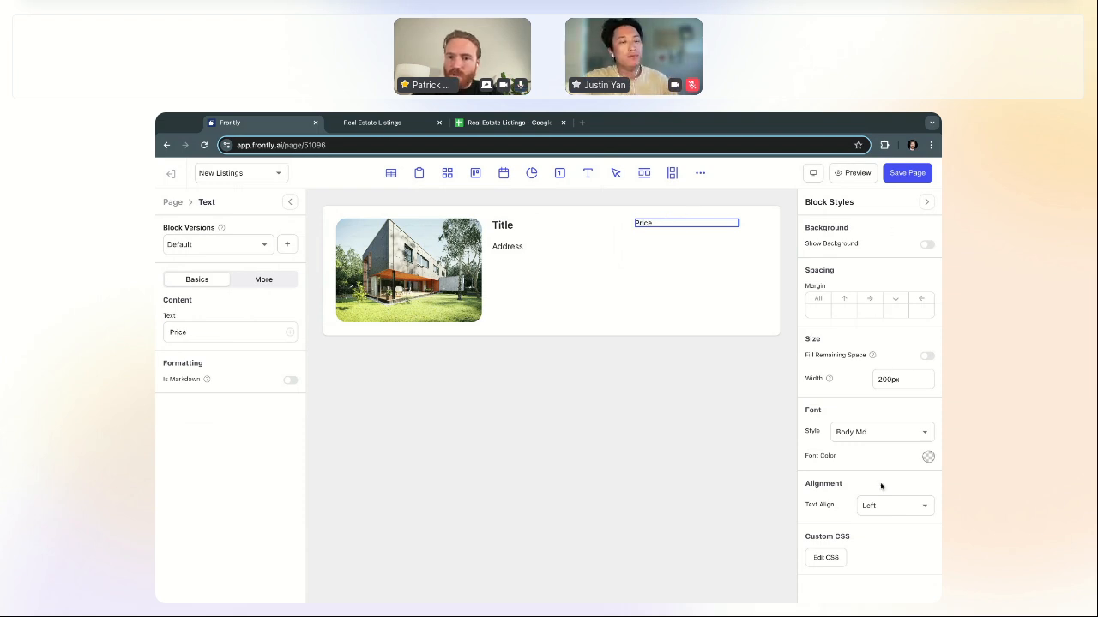
{"action": "left_click", "coordinate": [878, 432]}
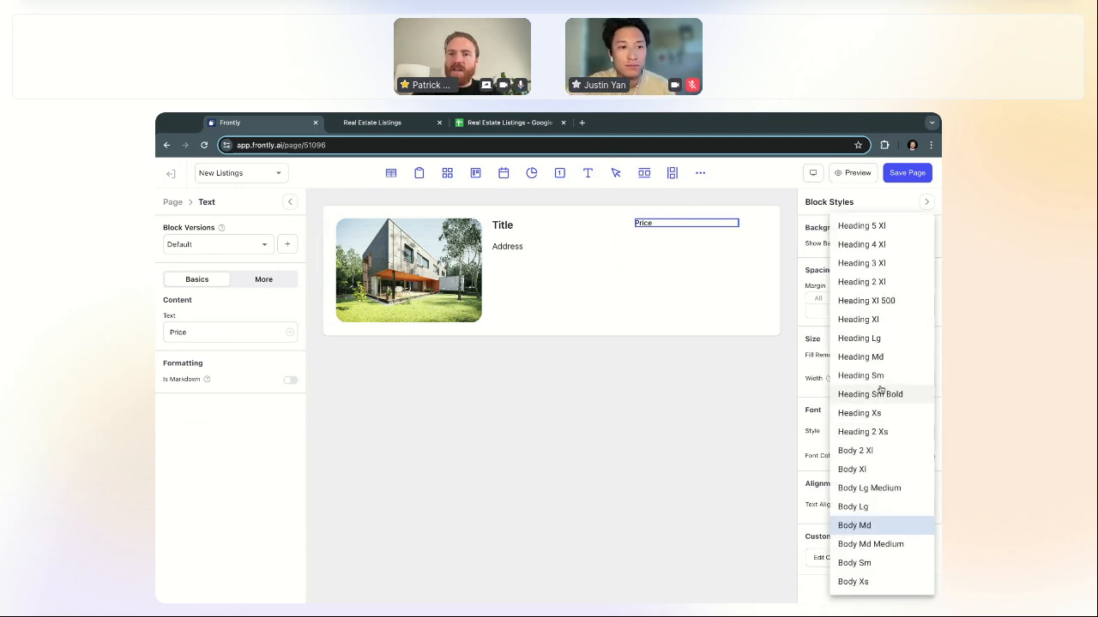
{"action": "left_click", "coordinate": [880, 338]}
{"action": "left_click", "coordinate": [877, 433]}
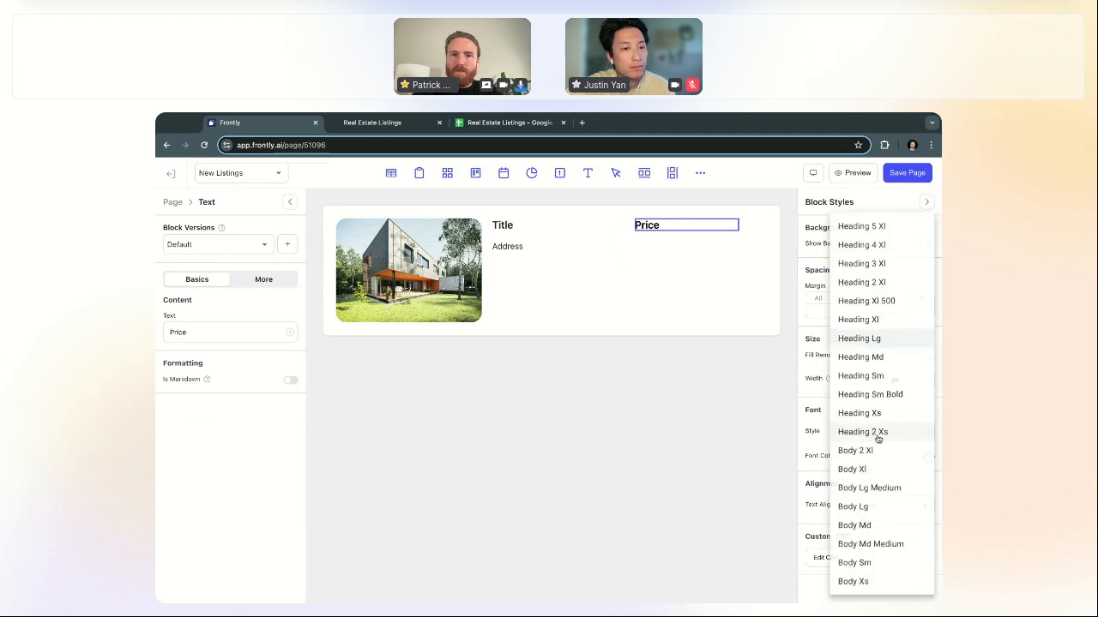
{"action": "left_click", "coordinate": [884, 325]}
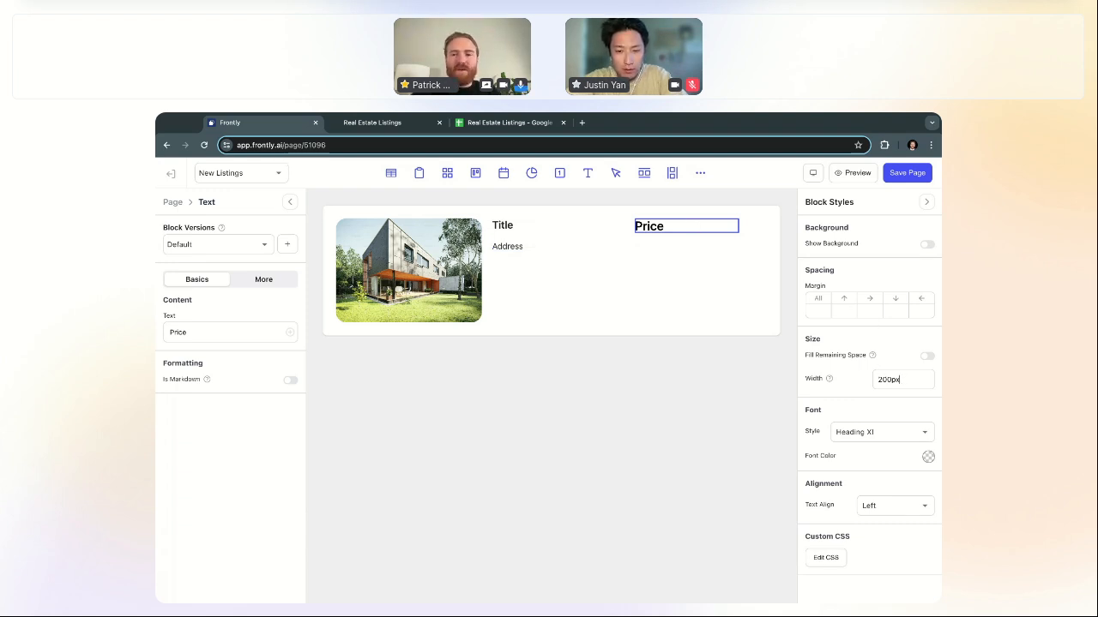
Step: Clear the Price block's fixed width so it sizes automatically
{"action": "key", "text": "ctrl+a"}
{"action": "key", "text": "BackSpace"}
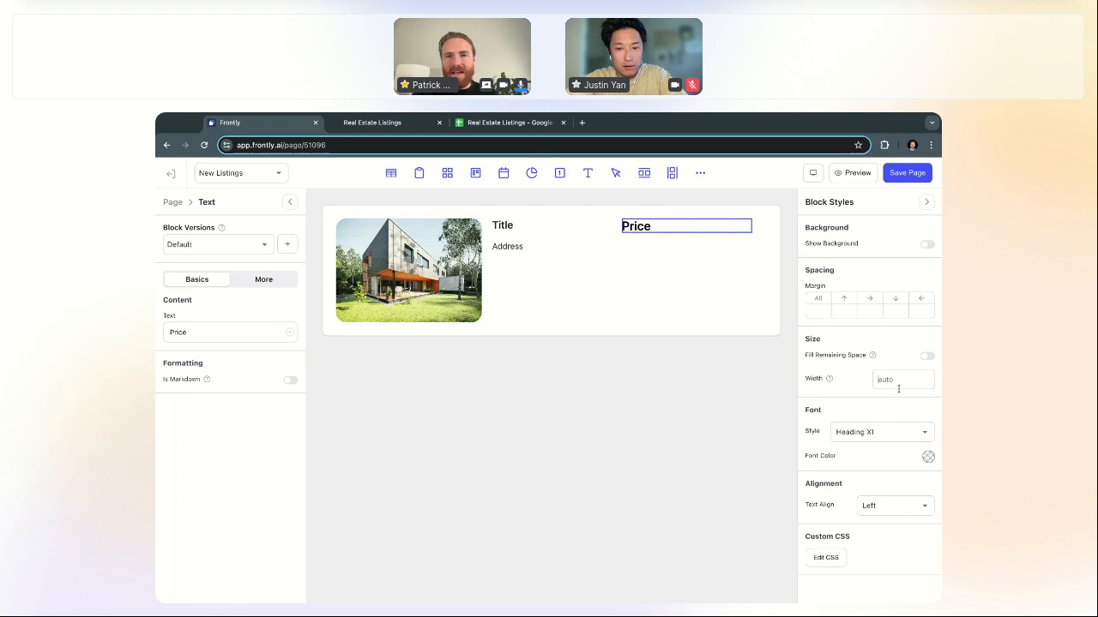
{"action": "left_click", "coordinate": [606, 241]}
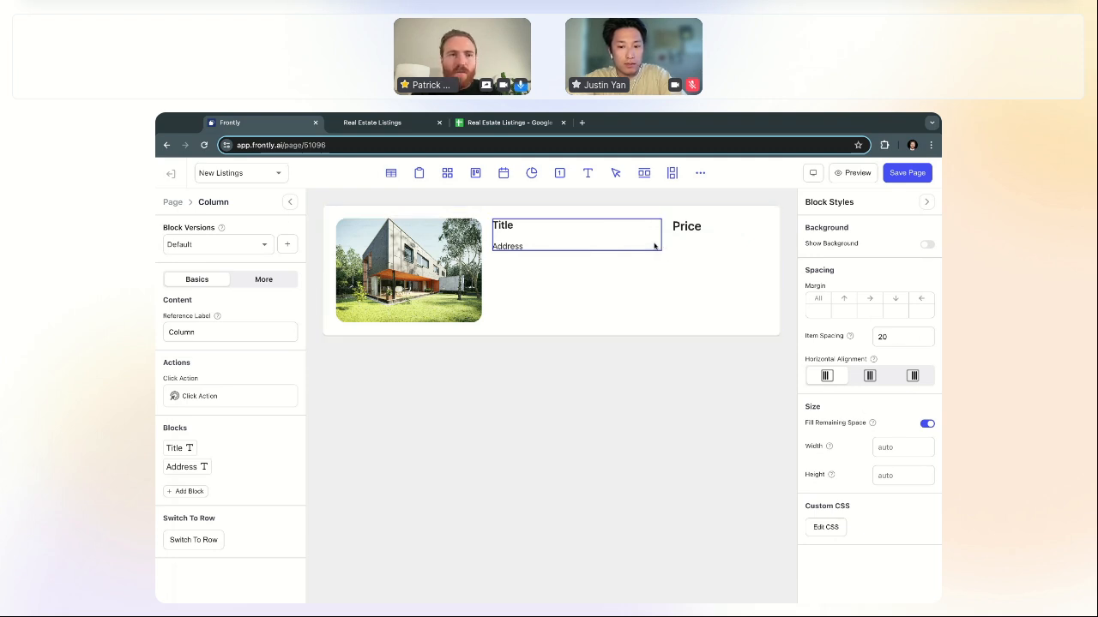
{"action": "left_click", "coordinate": [172, 202]}
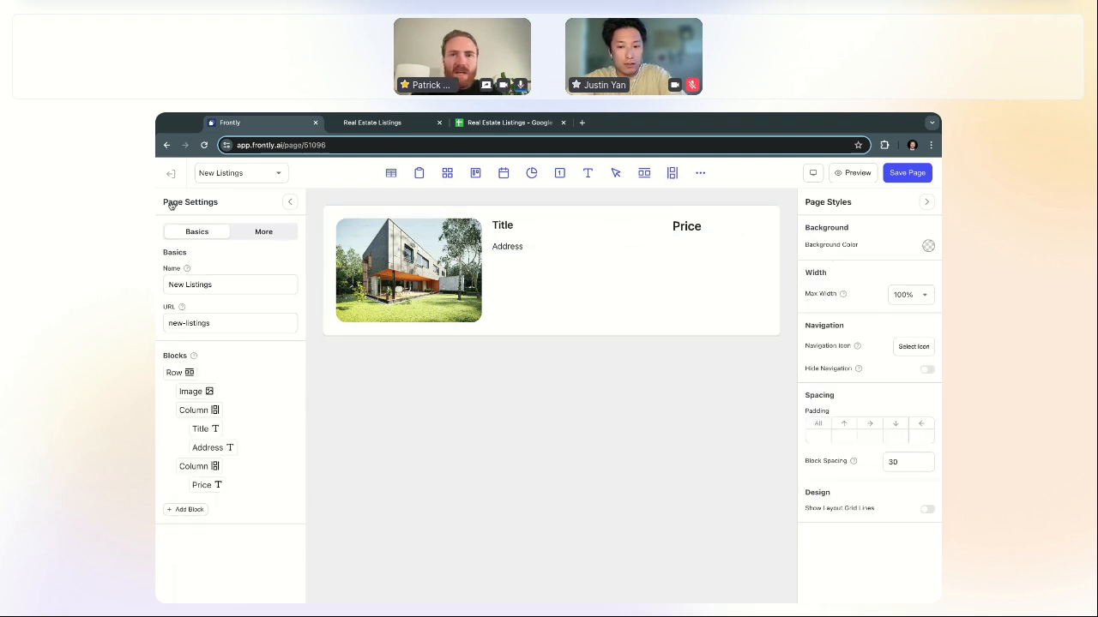
Step: Right-align the Price column's content and compare it with the published listings page
{"action": "left_click", "coordinate": [722, 226]}
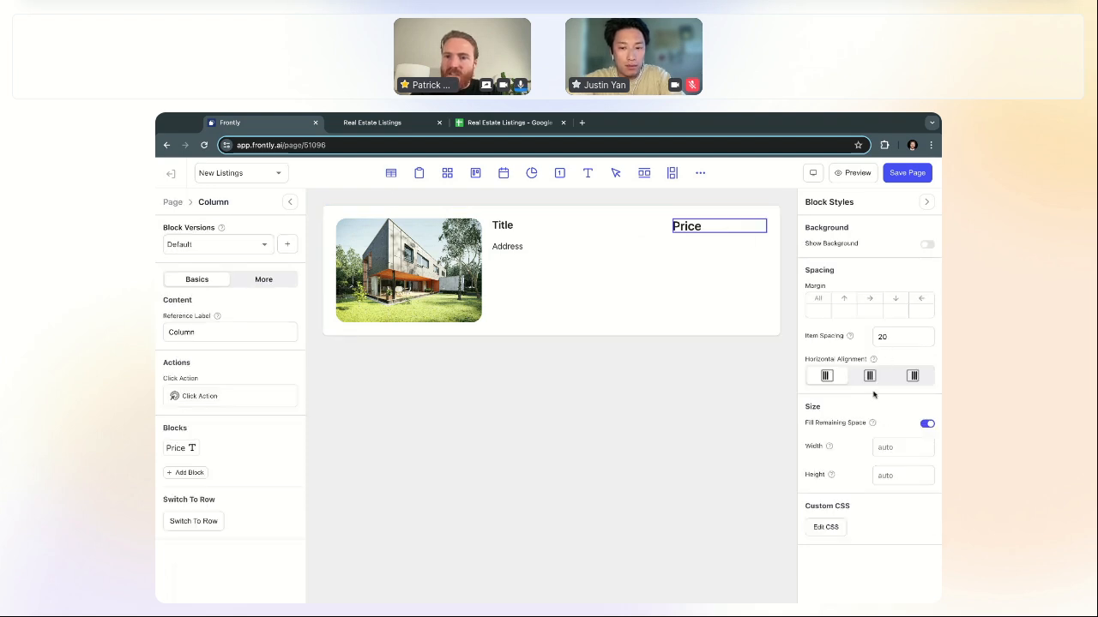
{"action": "left_click", "coordinate": [912, 376]}
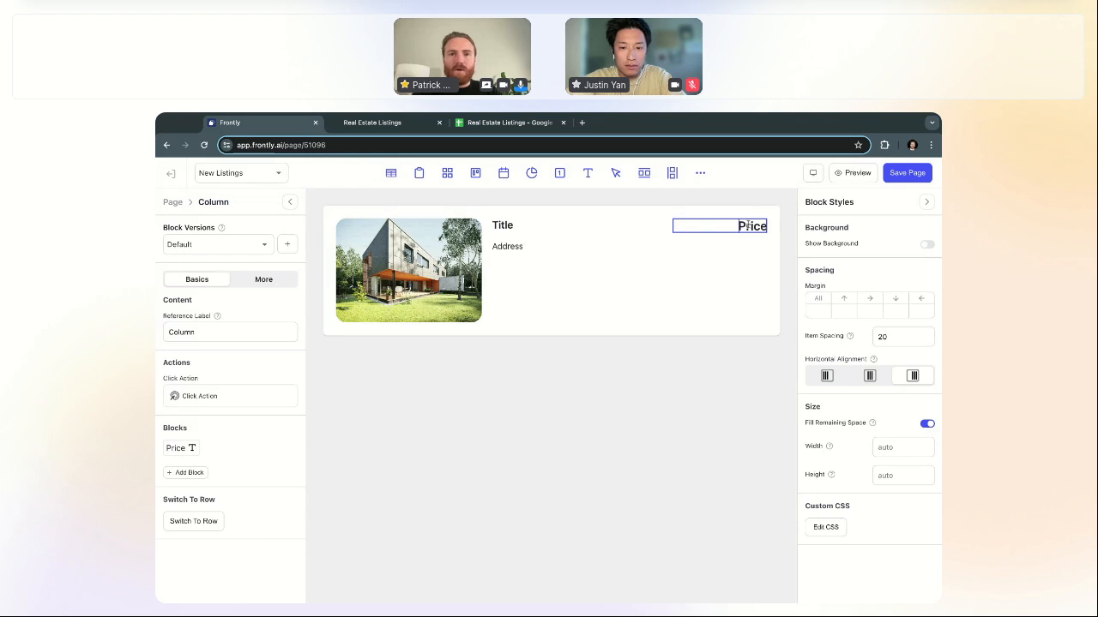
{"action": "left_click", "coordinate": [386, 123]}
{"action": "scroll", "coordinate": [721, 489], "scroll_direction": "down", "scroll_amount": 1}
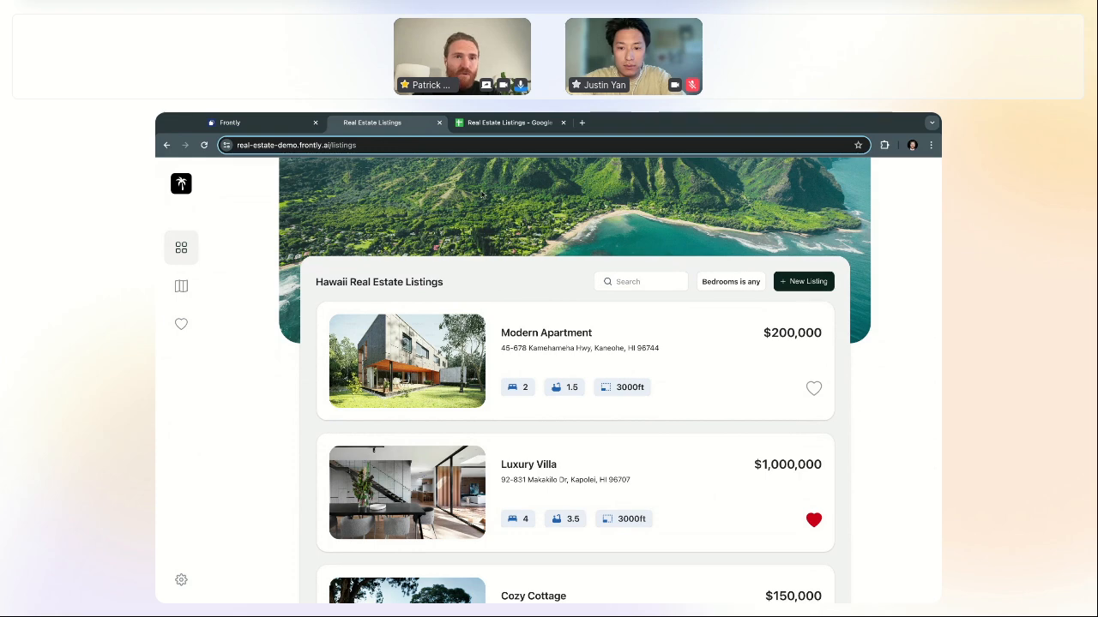
{"action": "left_click", "coordinate": [290, 129]}
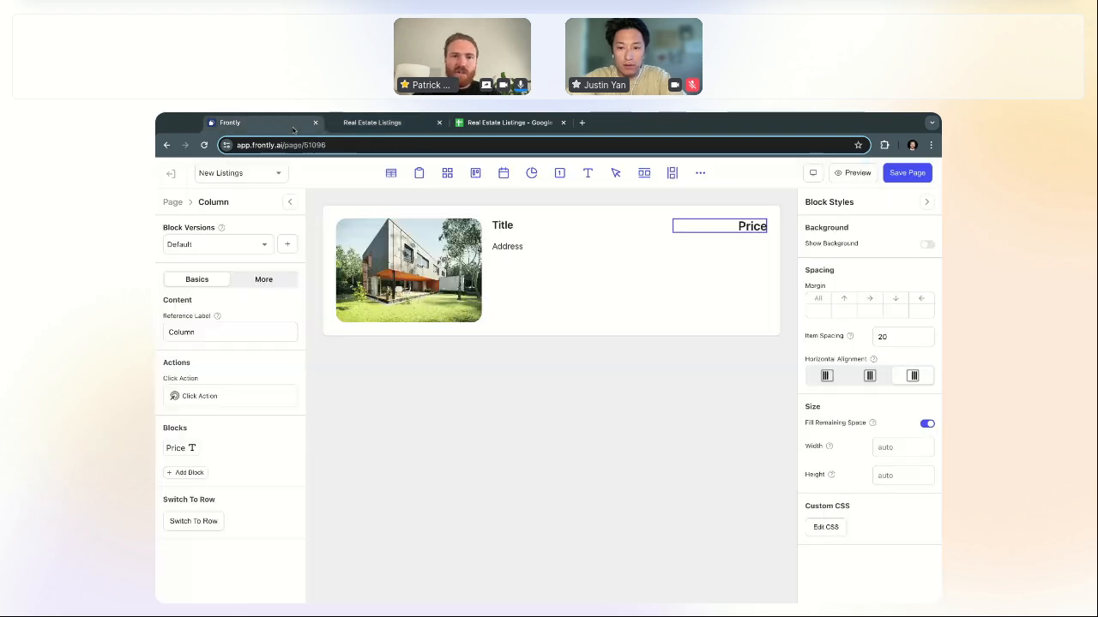
{"action": "left_click", "coordinate": [540, 241]}
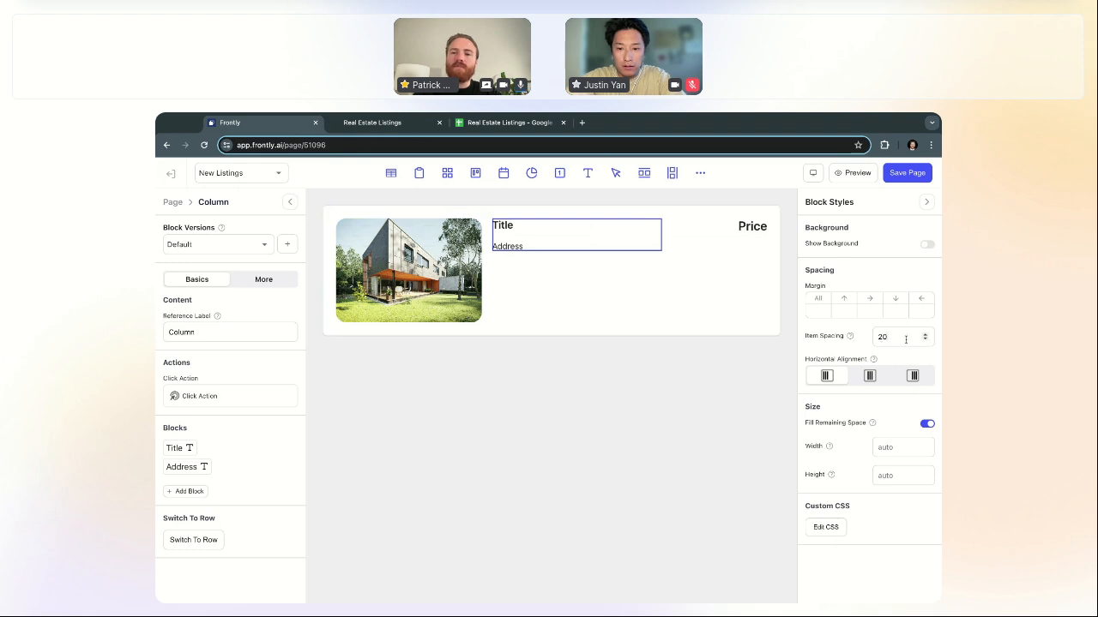
Step: Set the Title/Address column's item spacing to 10 and add an empty row beneath Address
{"action": "type", "text": "10"}
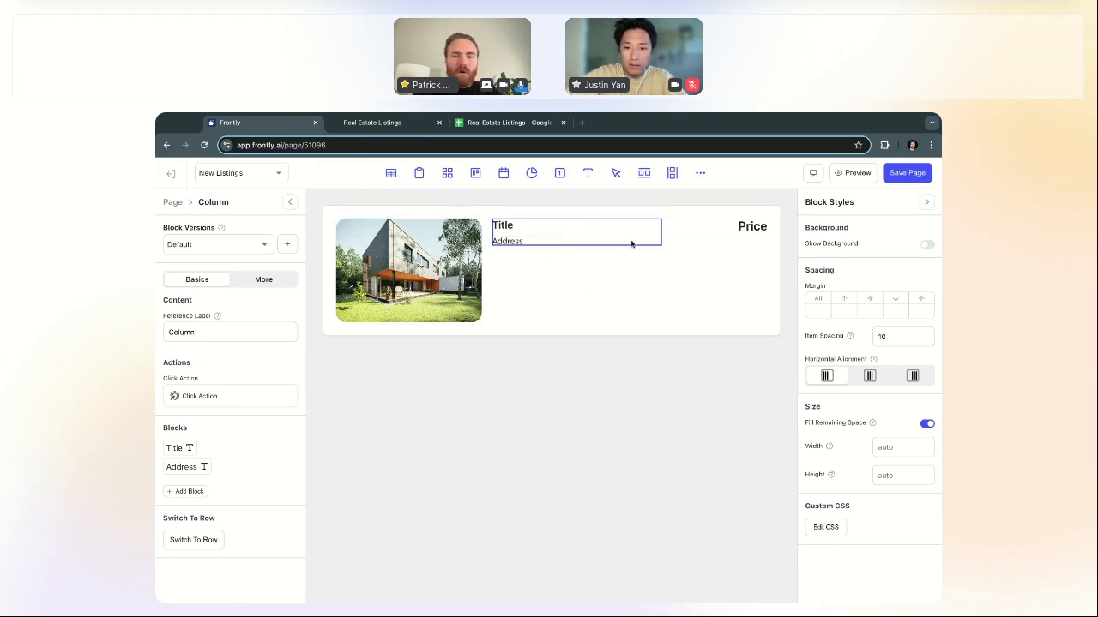
{"action": "left_click", "coordinate": [644, 174]}
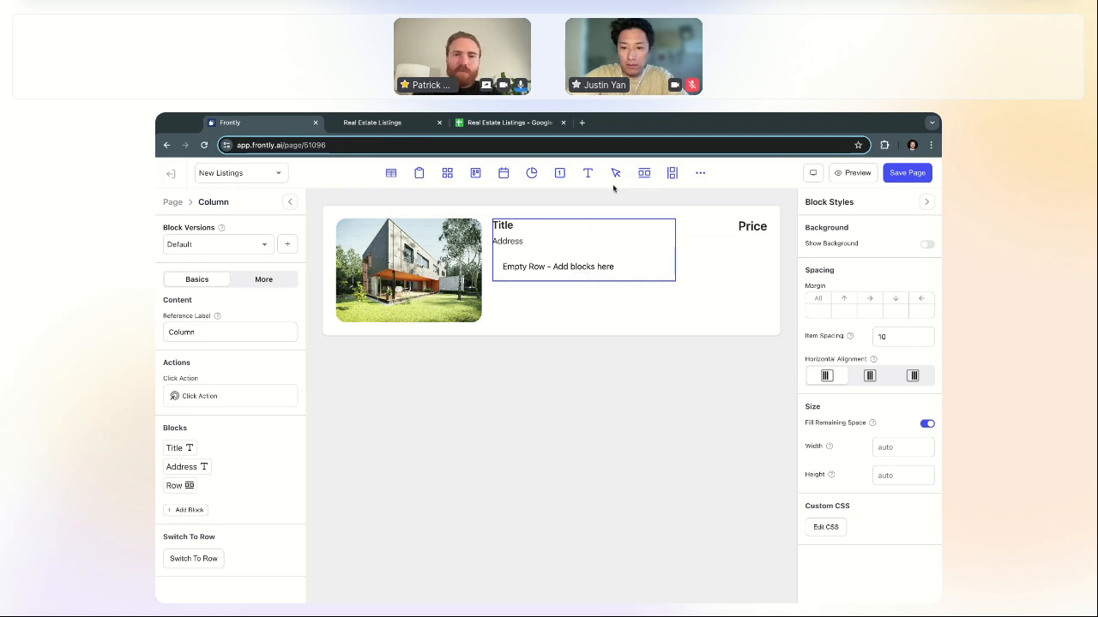
{"action": "left_click", "coordinate": [370, 119]}
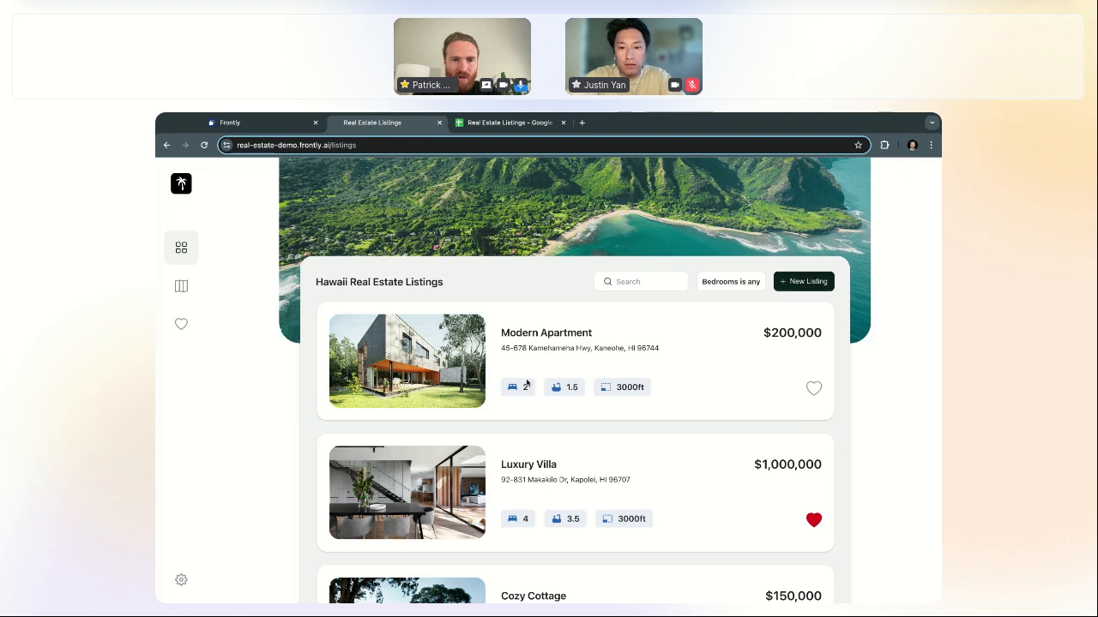
{"action": "left_click", "coordinate": [527, 384]}
{"action": "left_click", "coordinate": [687, 269]}
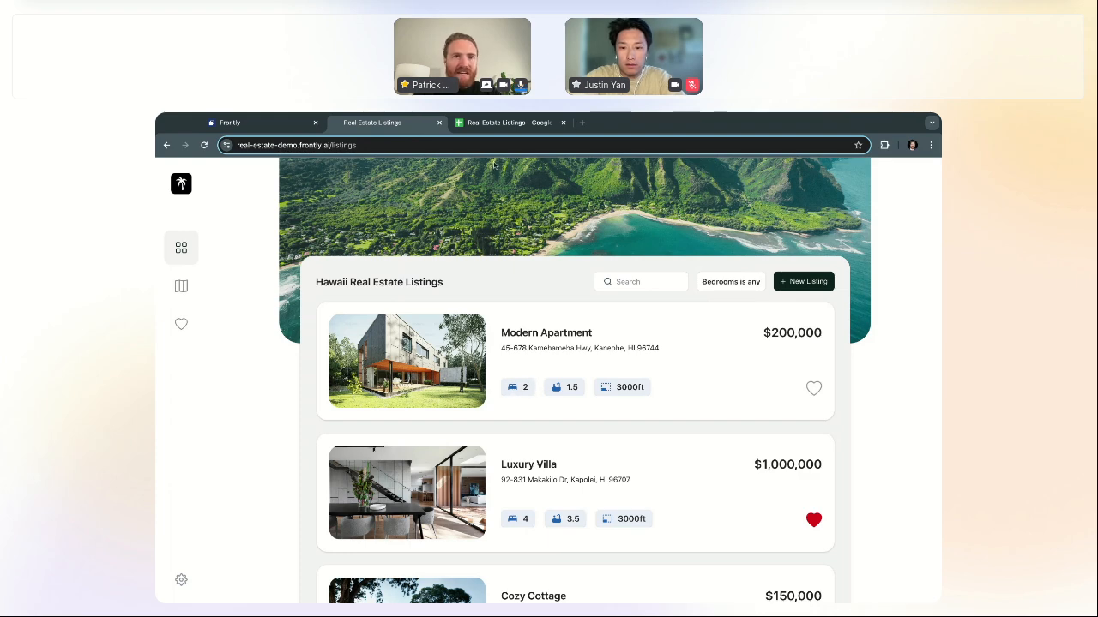
Step: Nest a second row inside the empty row and select it
{"action": "left_click", "coordinate": [253, 123]}
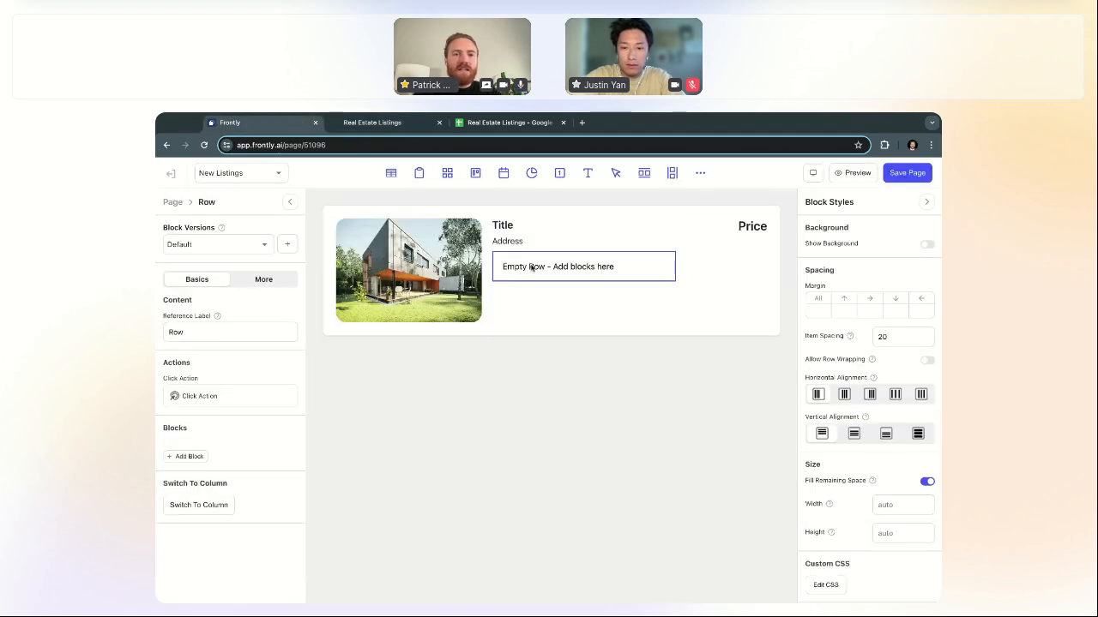
{"action": "left_click", "coordinate": [644, 174]}
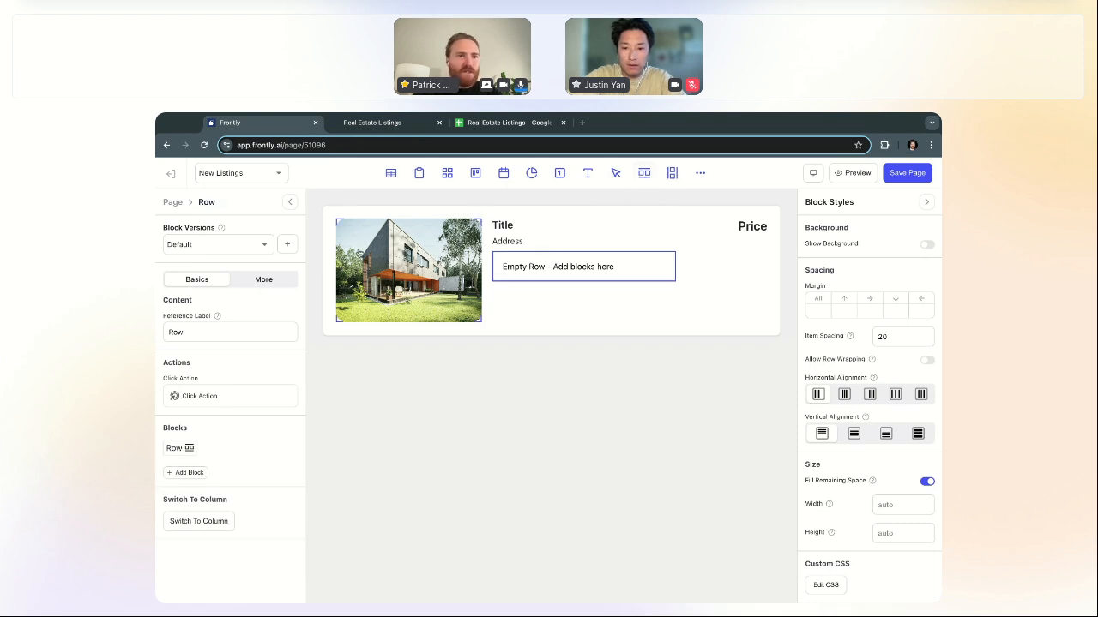
{"action": "left_click", "coordinate": [174, 204]}
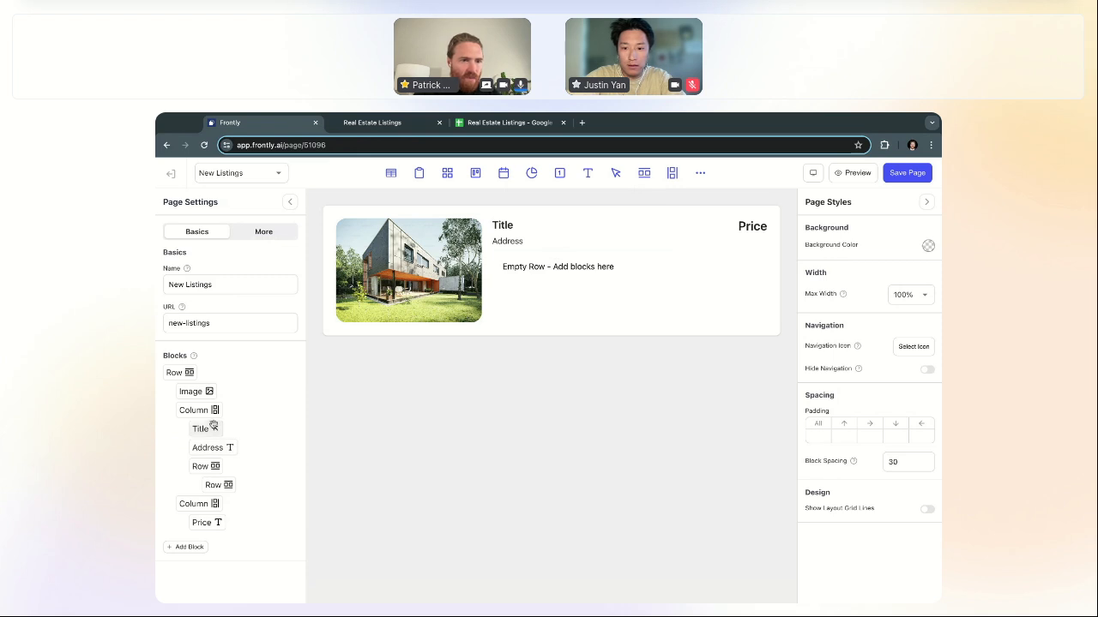
{"action": "left_click", "coordinate": [210, 486]}
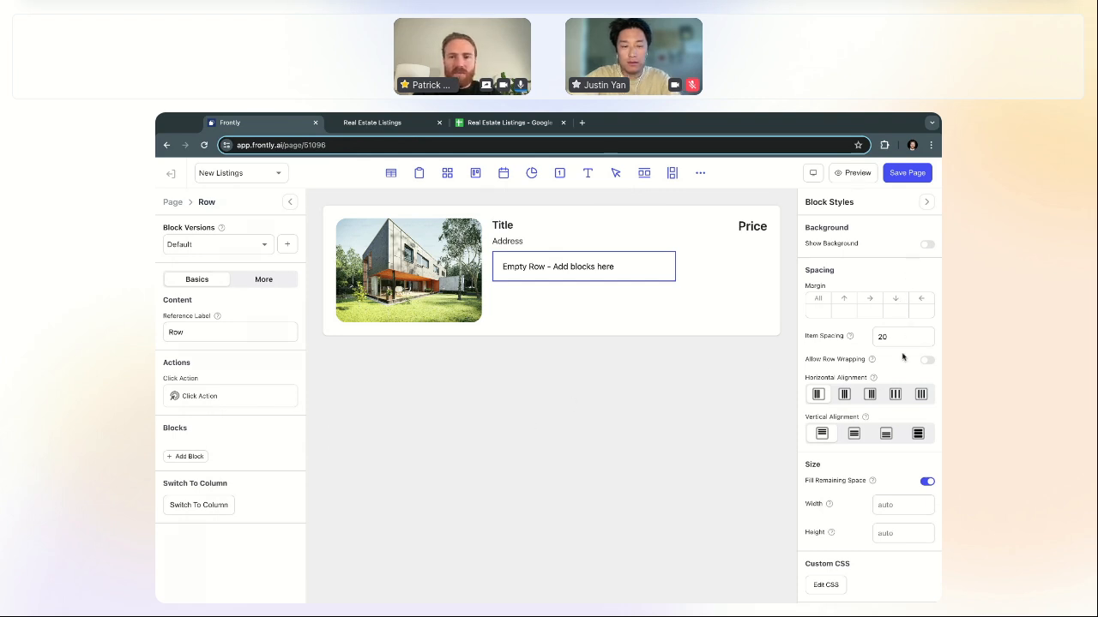
Step: Show the row's background in the saved blue at roughly 0.12 alpha
{"action": "left_click", "coordinate": [925, 245]}
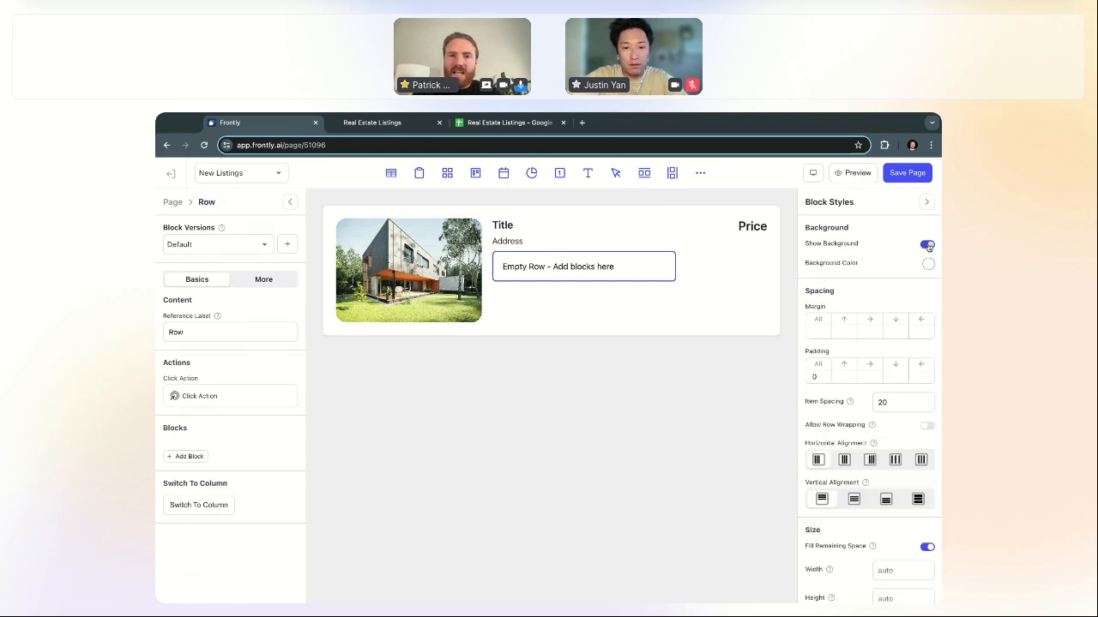
{"action": "left_click", "coordinate": [928, 264]}
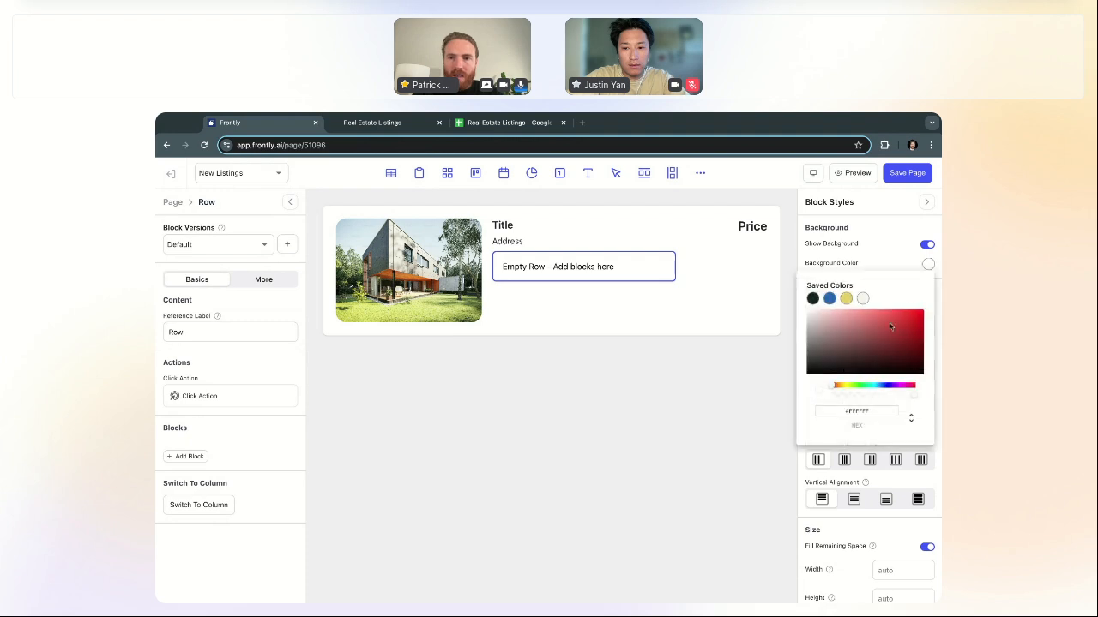
{"action": "left_click", "coordinate": [829, 299]}
{"action": "left_click", "coordinate": [822, 327]}
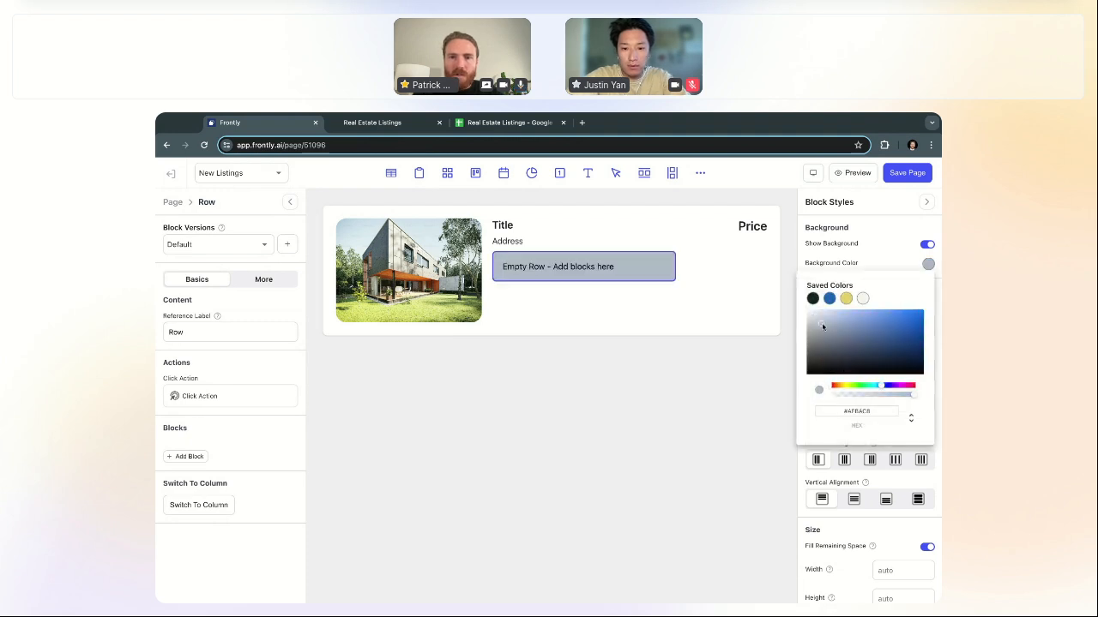
{"action": "left_click_drag", "start_coordinate": [823, 327], "coordinate": [808, 316]}
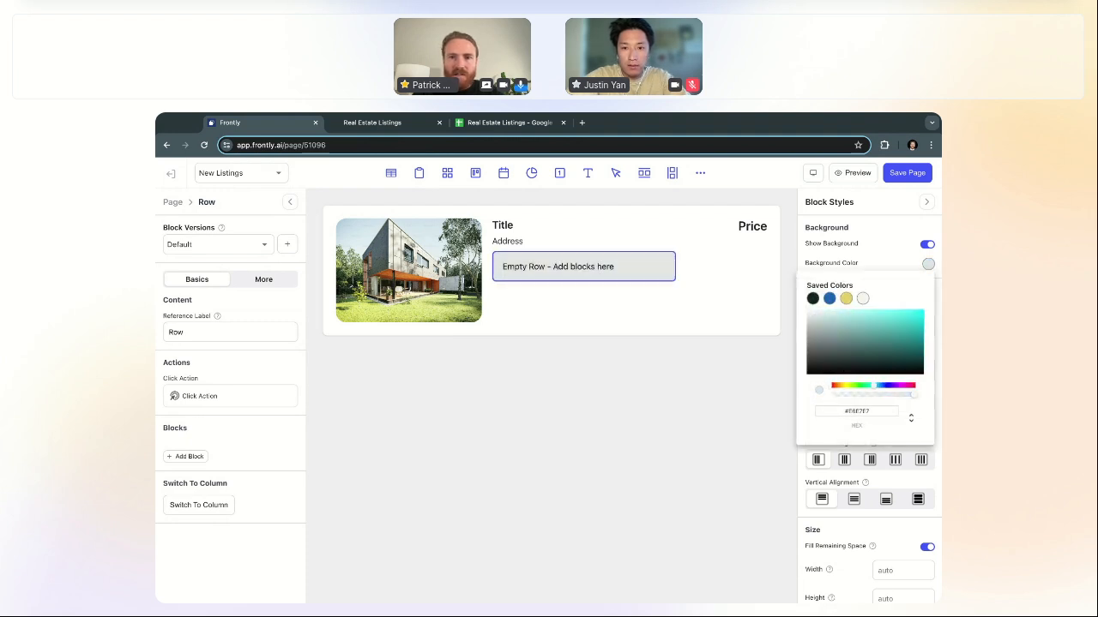
{"action": "left_click", "coordinate": [830, 299]}
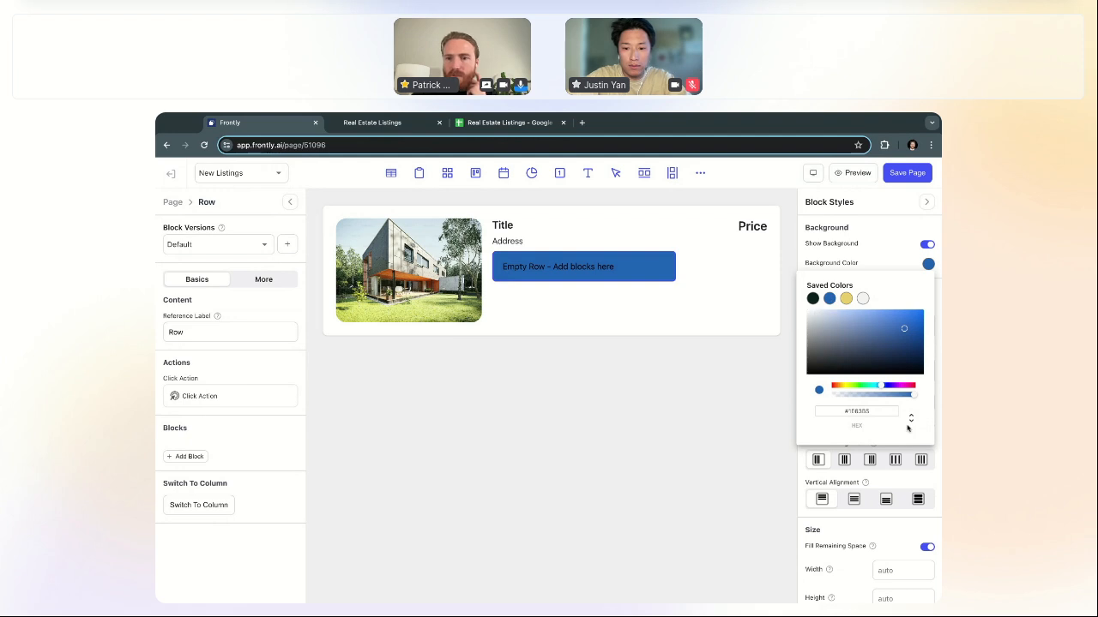
{"action": "left_click", "coordinate": [843, 394]}
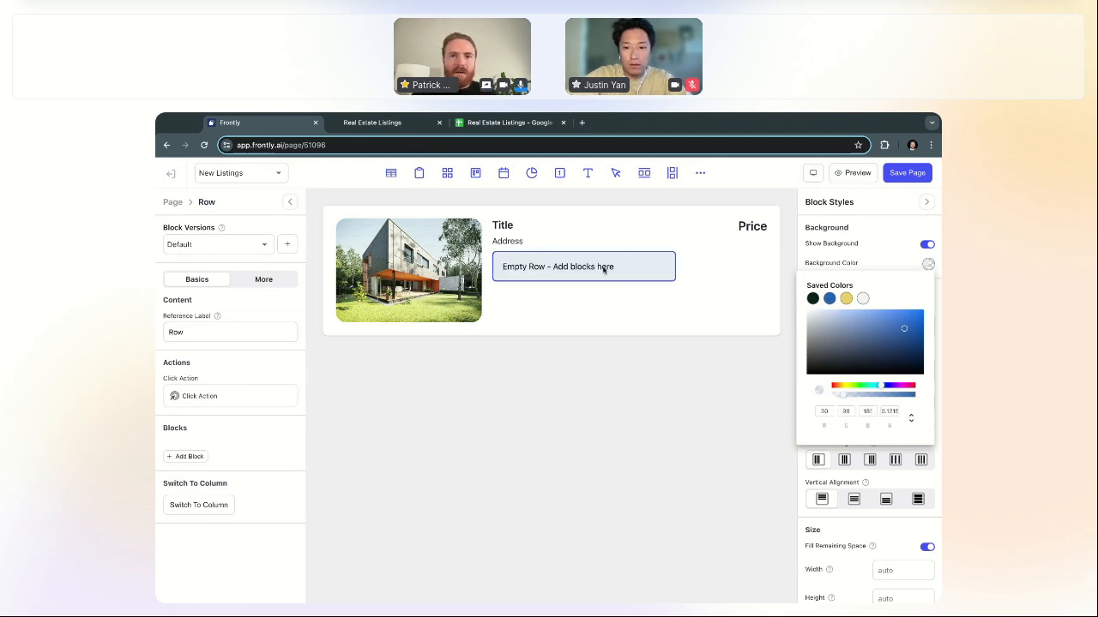
{"action": "left_click", "coordinate": [701, 178]}
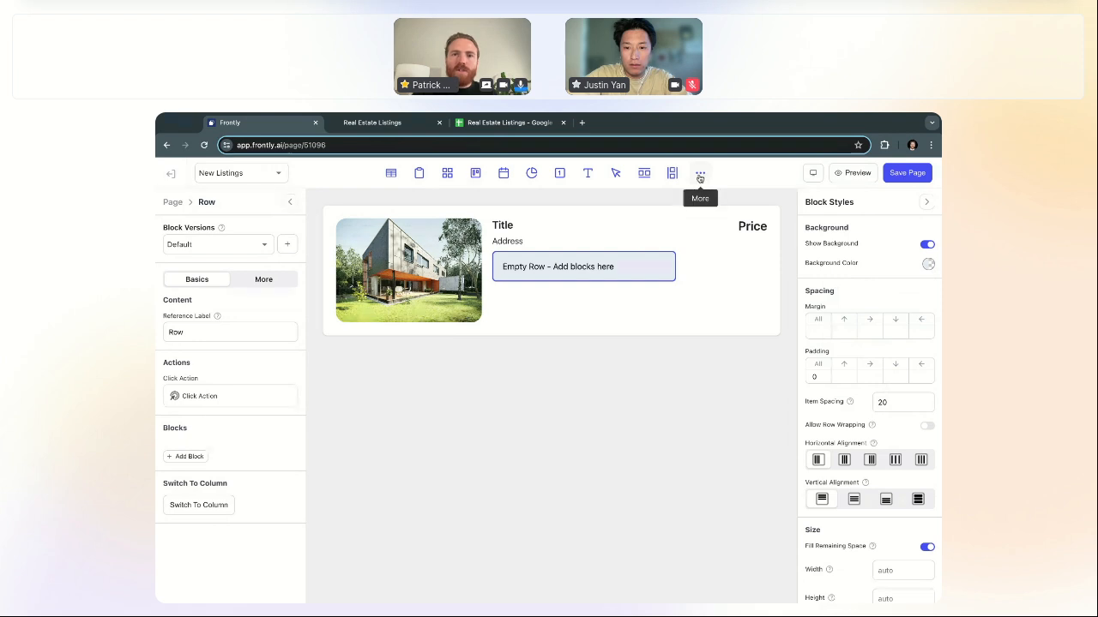
{"action": "left_click", "coordinate": [700, 178]}
Step: Add an Icon block and a Text block reading '2' to the row under Address
{"action": "type", "text": "ic"}
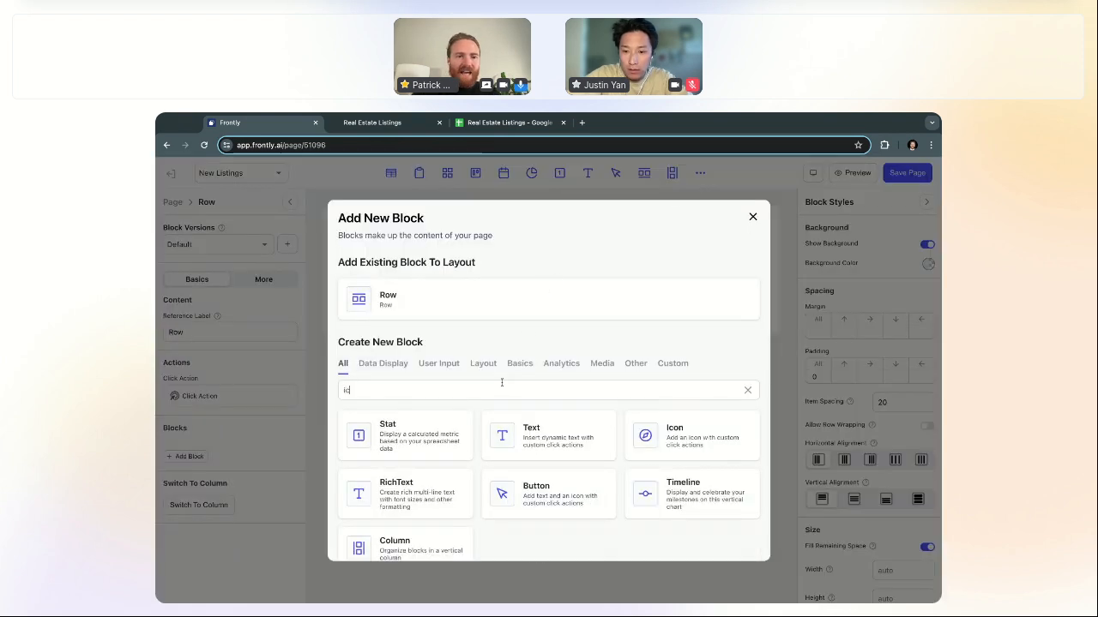
{"action": "type", "text": "on"}
{"action": "left_click", "coordinate": [439, 488]}
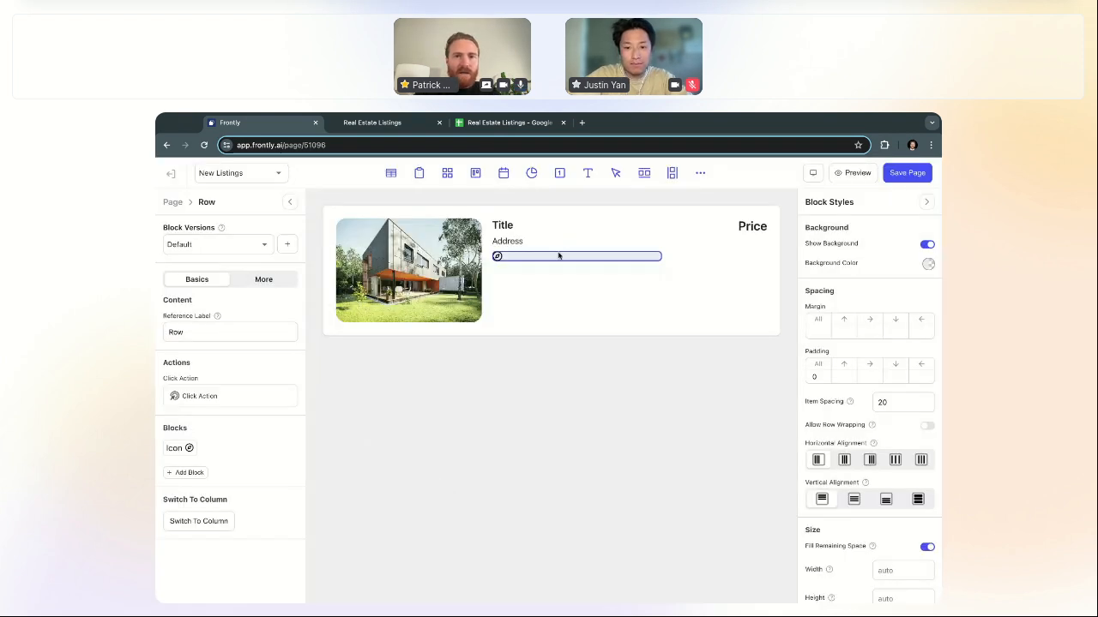
{"action": "left_click", "coordinate": [587, 172]}
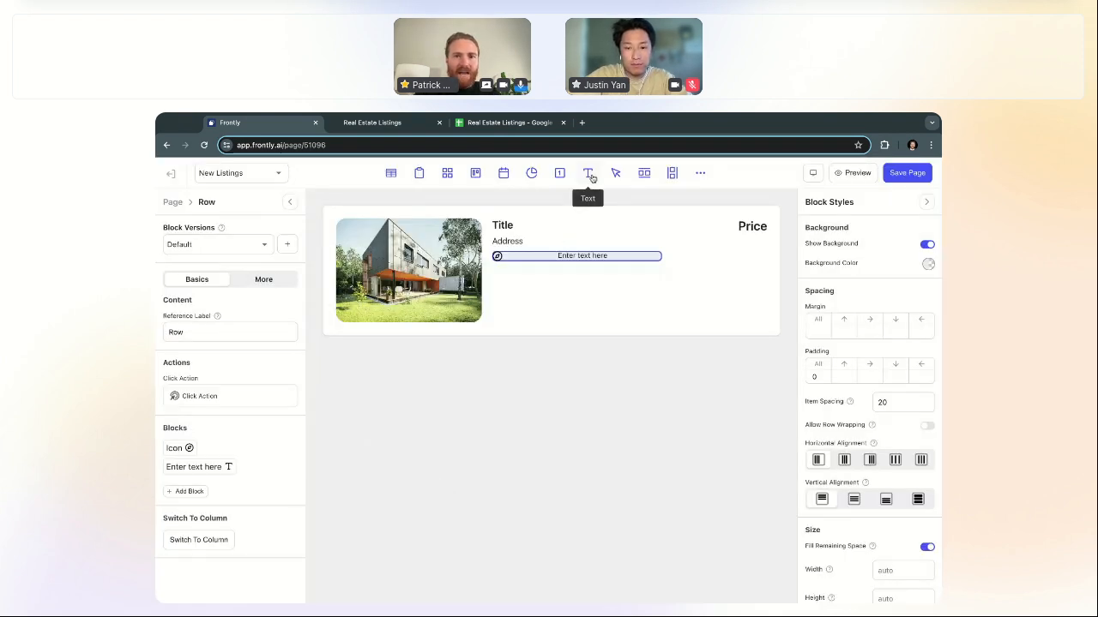
{"action": "left_click", "coordinate": [590, 255]}
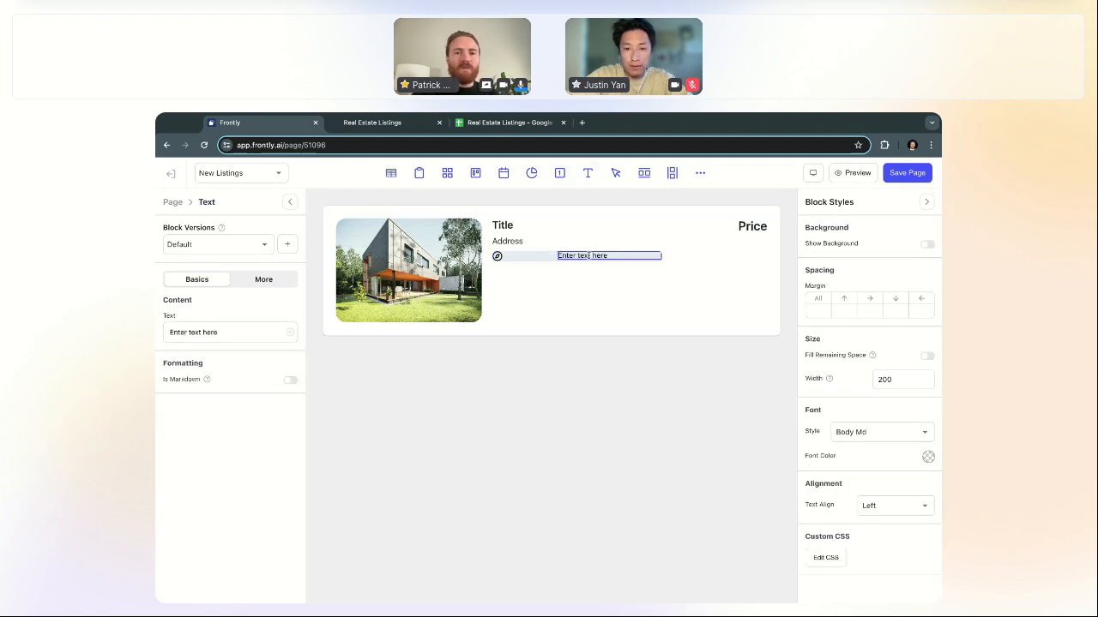
{"action": "triple_click", "coordinate": [265, 331]}
{"action": "type", "text": "2"}
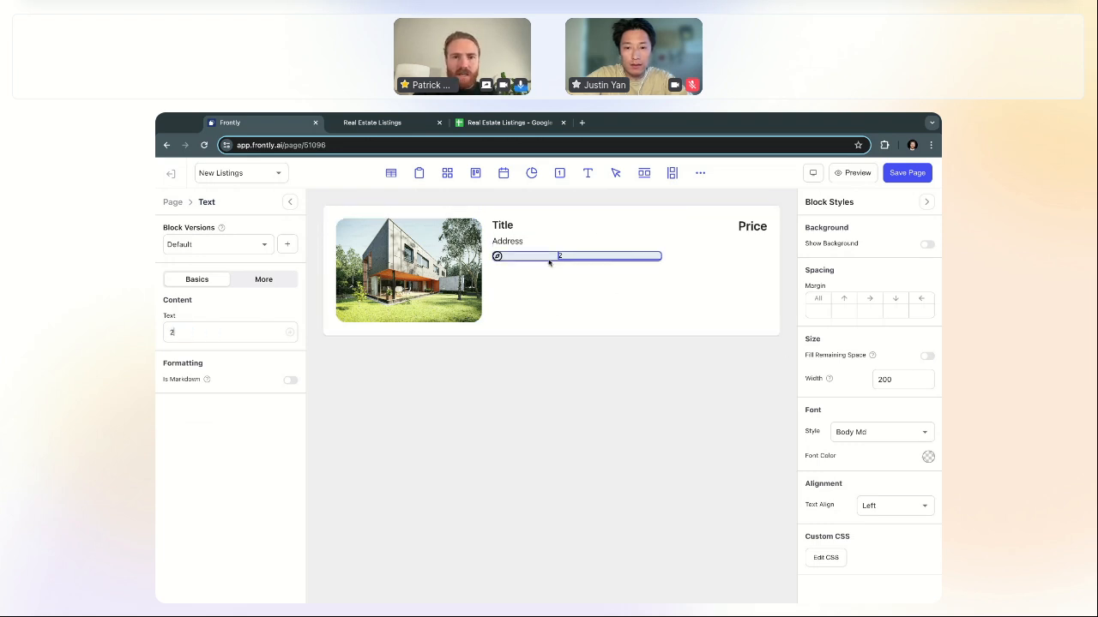
{"action": "left_click", "coordinate": [549, 258]}
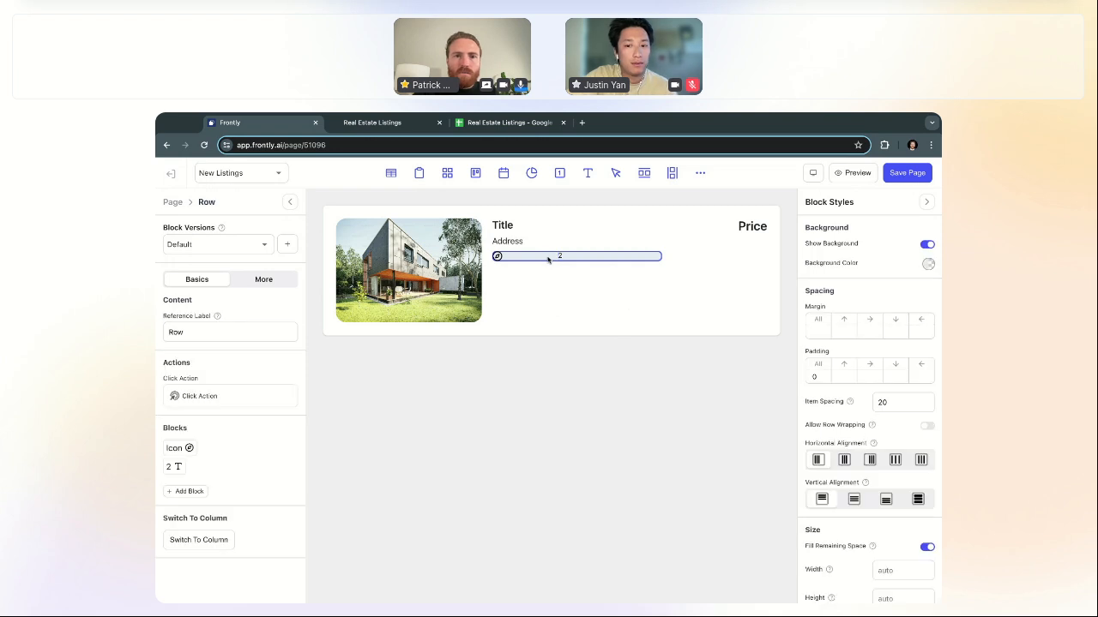
Step: Set the badge row's padding to 7 on all sides
{"action": "left_click", "coordinate": [531, 265]}
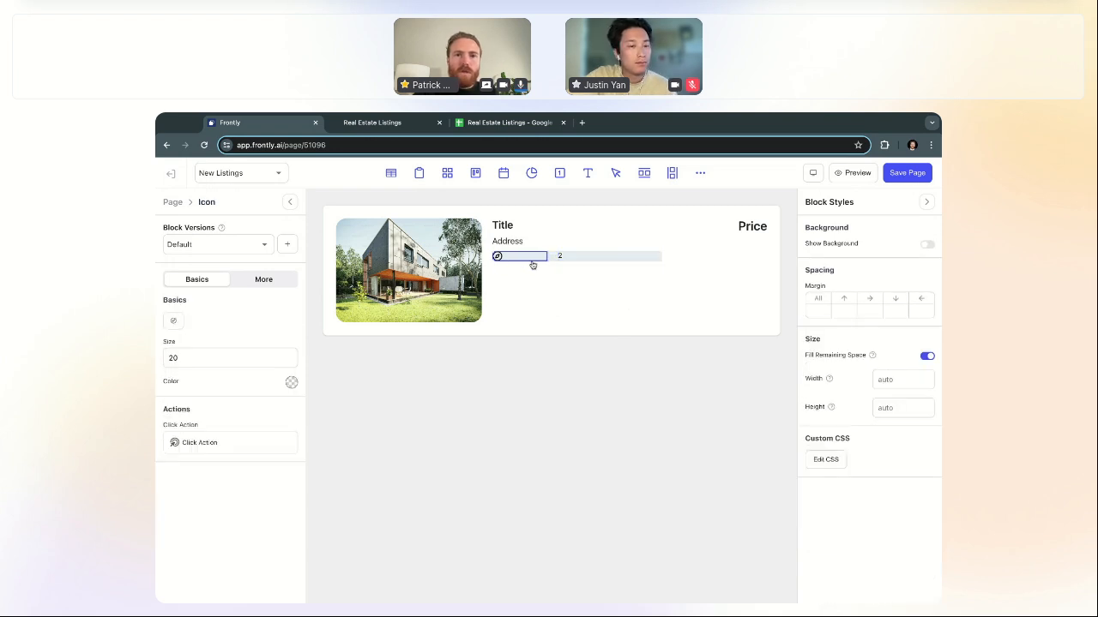
{"action": "left_click", "coordinate": [550, 263]}
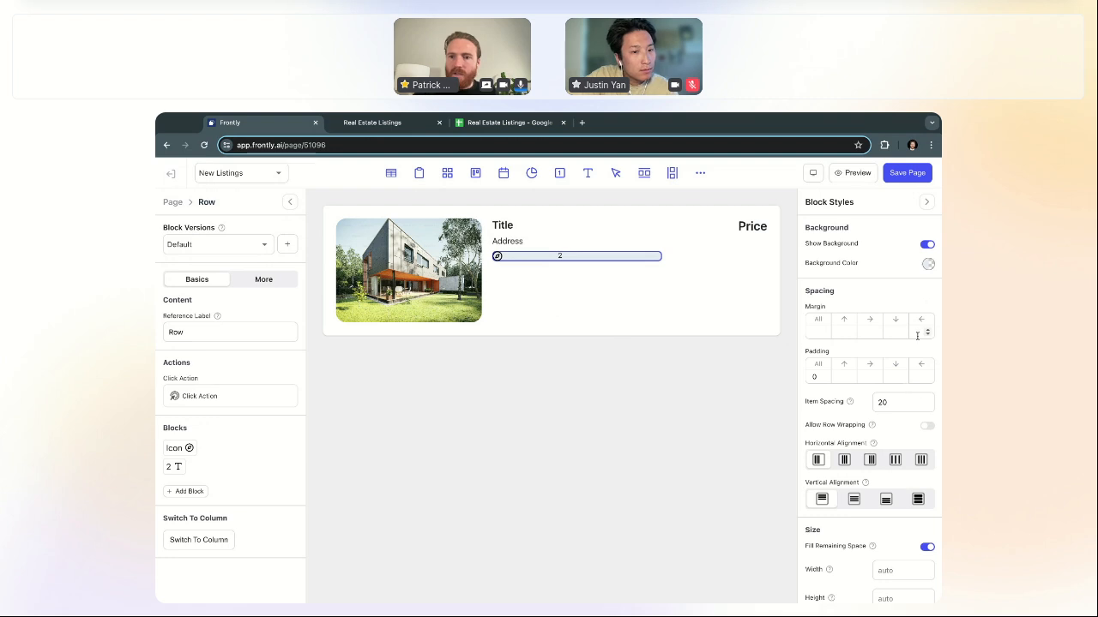
{"action": "left_click", "coordinate": [817, 375]}
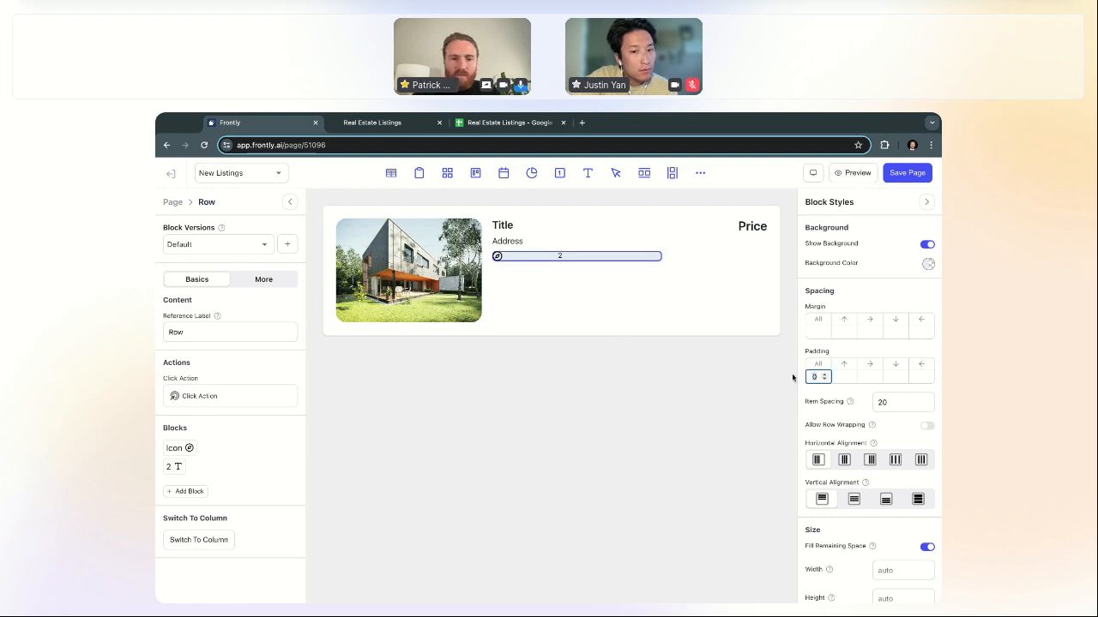
{"action": "type", "text": "5"}
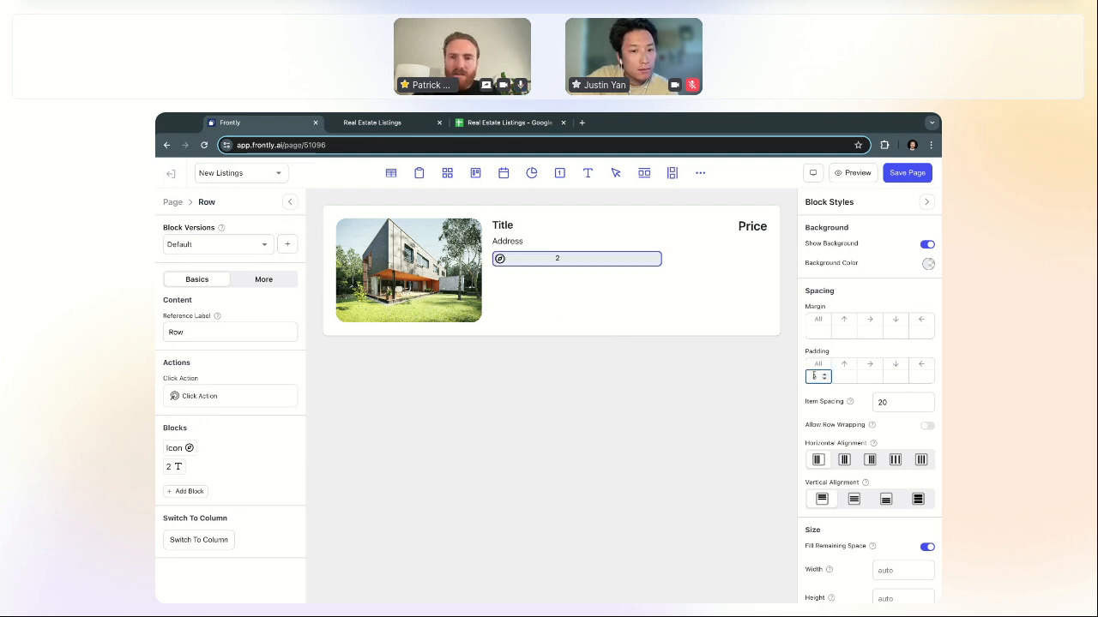
{"action": "key", "text": "BackSpace"}
{"action": "type", "text": "7"}
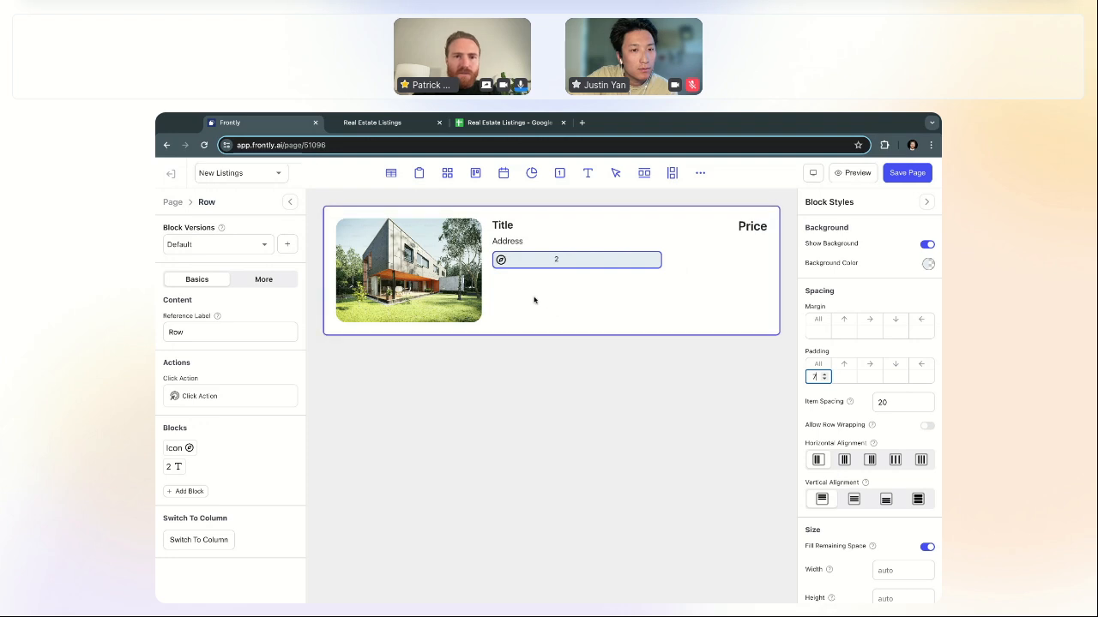
Step: Stop the icon stretching across the row and colour it with the saved blue
{"action": "left_click", "coordinate": [505, 262]}
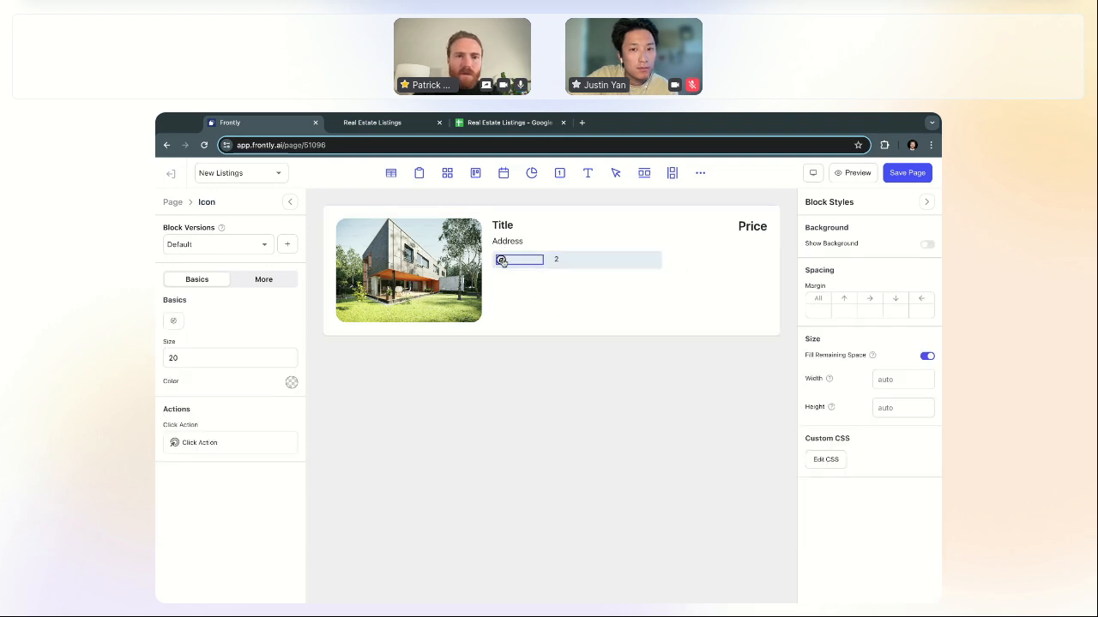
{"action": "left_click", "coordinate": [926, 357]}
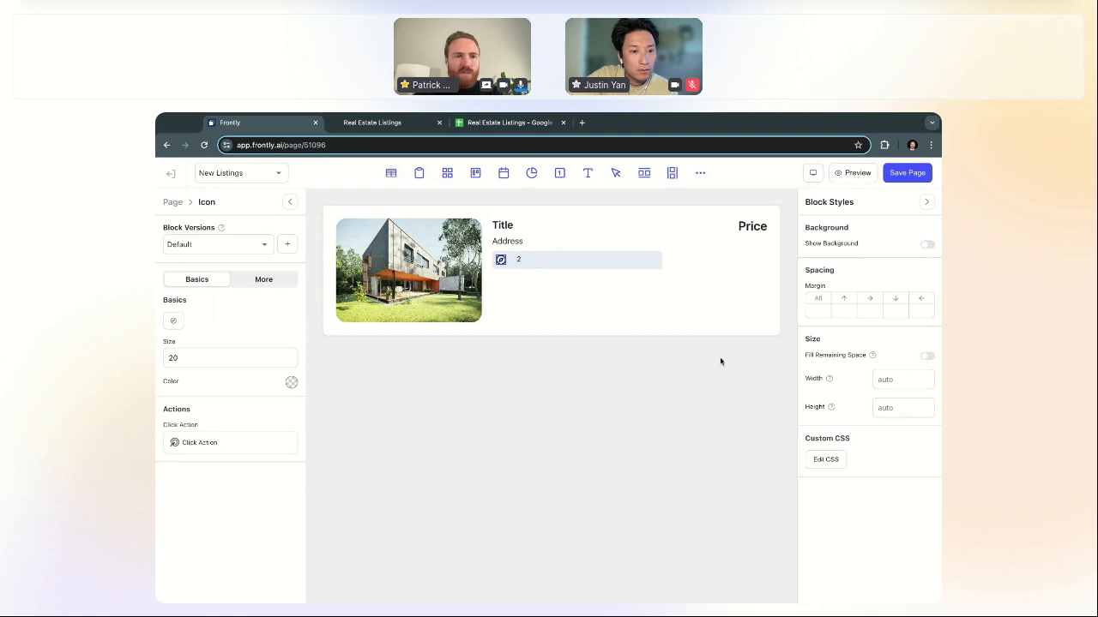
{"action": "left_click", "coordinate": [292, 383]}
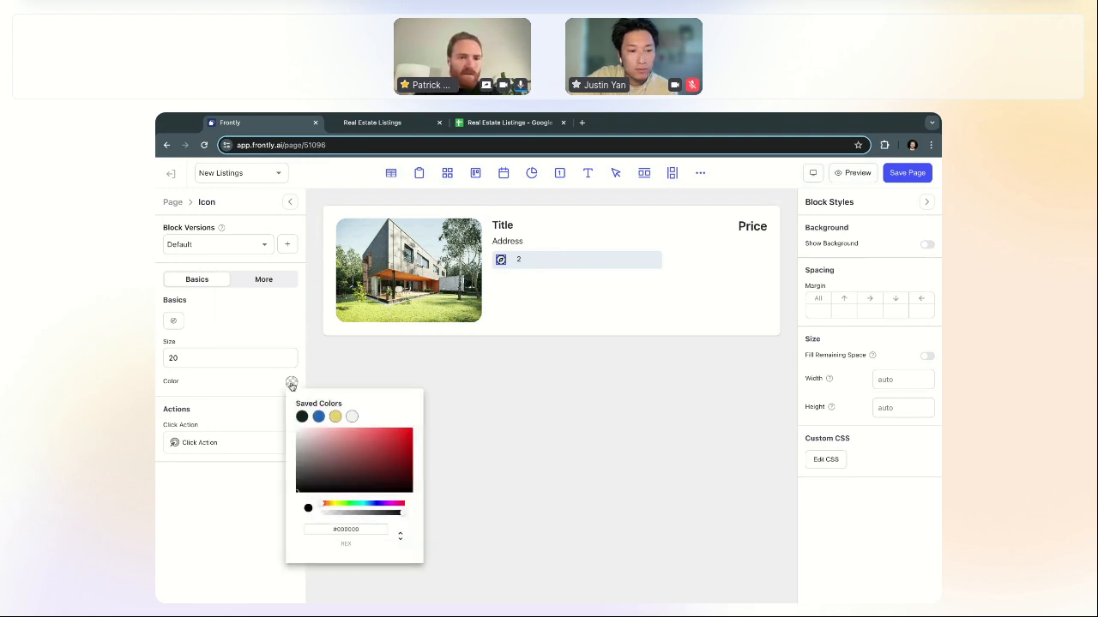
{"action": "left_click", "coordinate": [319, 416]}
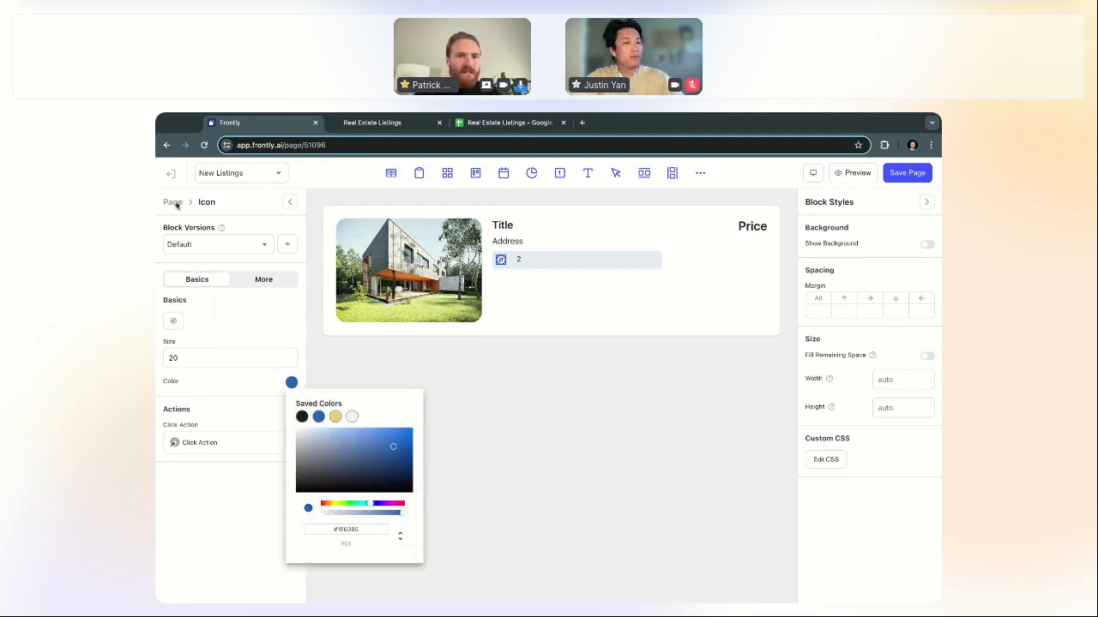
{"action": "left_click", "coordinate": [498, 328]}
{"action": "left_click", "coordinate": [614, 487]}
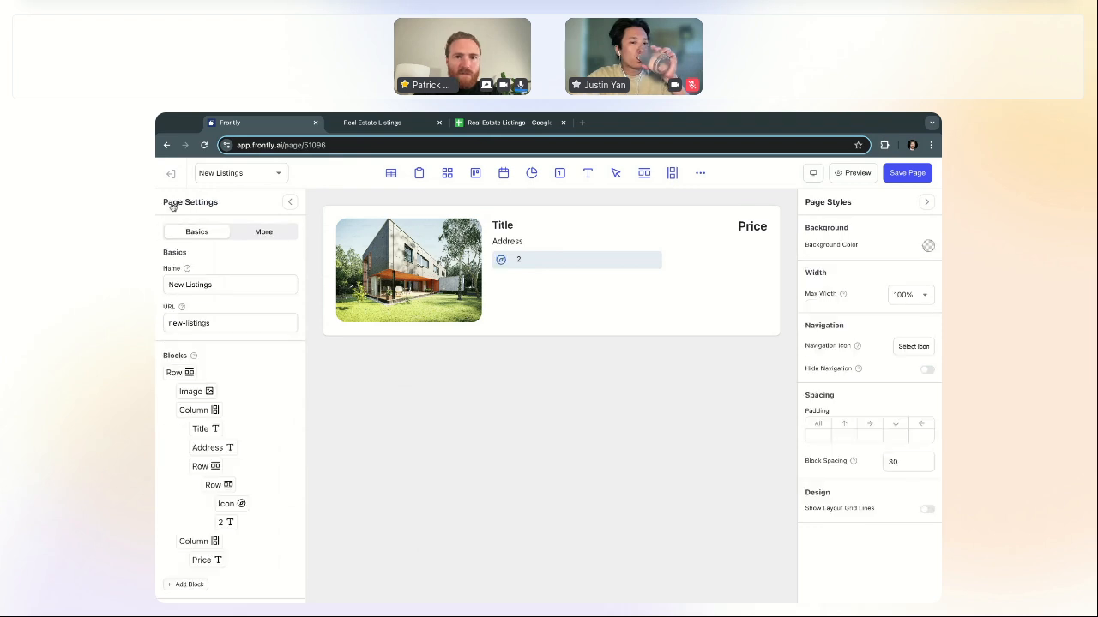
Step: Compare the card with the published Real Estate Listings app, then pick the 2 text block
{"action": "left_click", "coordinate": [372, 123]}
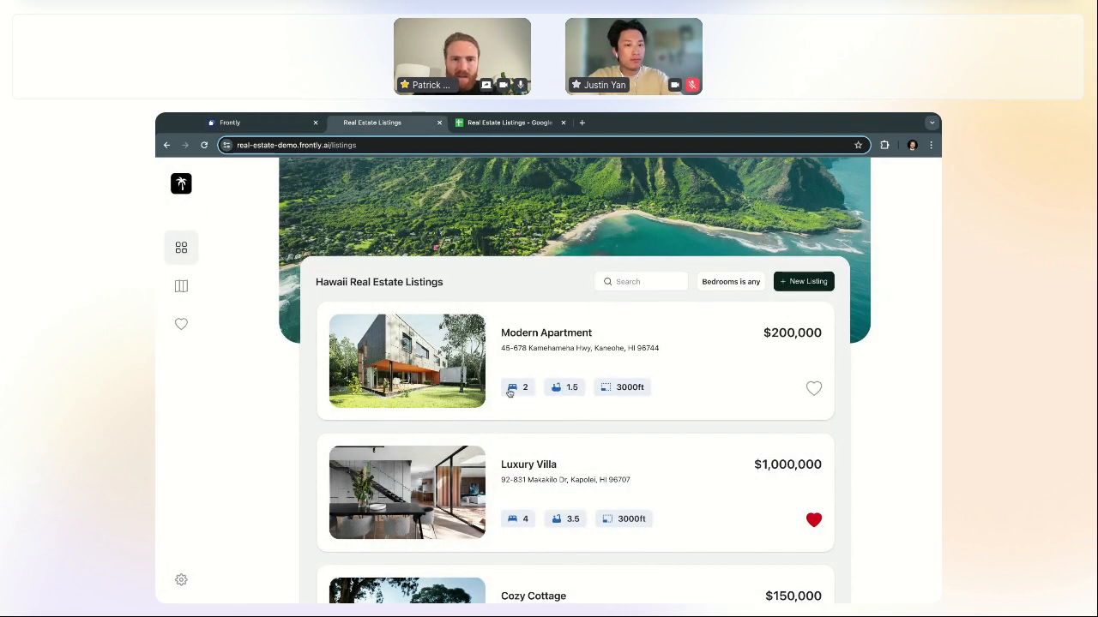
{"action": "left_click", "coordinate": [301, 124]}
{"action": "double_click", "coordinate": [581, 265]}
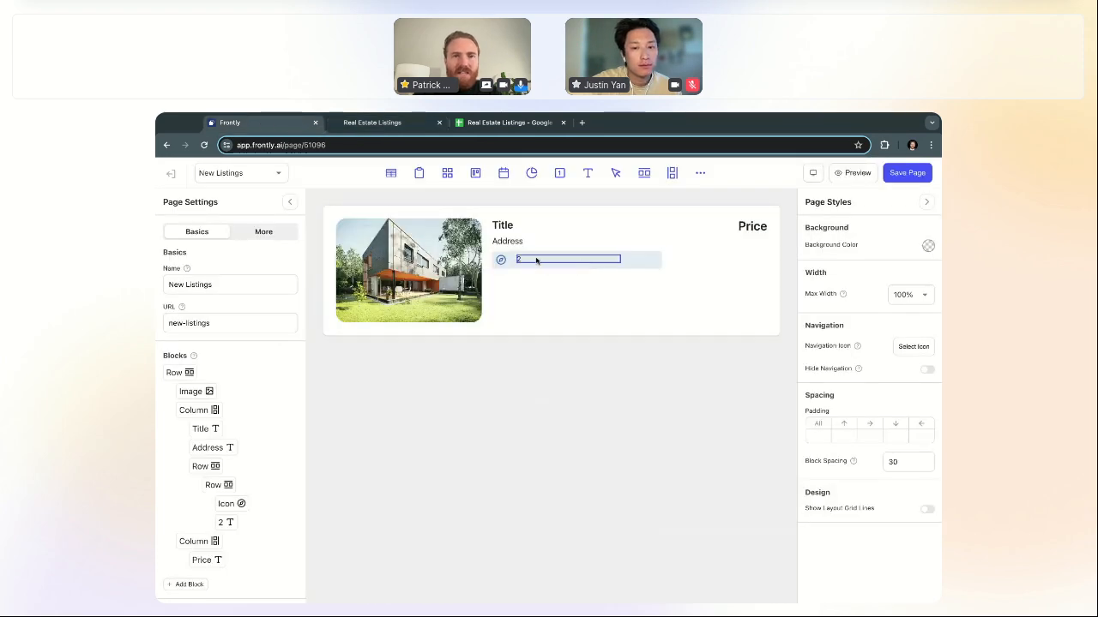
Step: Set the 2 text to Heading Md style and remove its fixed 200 width
{"action": "left_click", "coordinate": [536, 260]}
{"action": "left_click", "coordinate": [868, 431]}
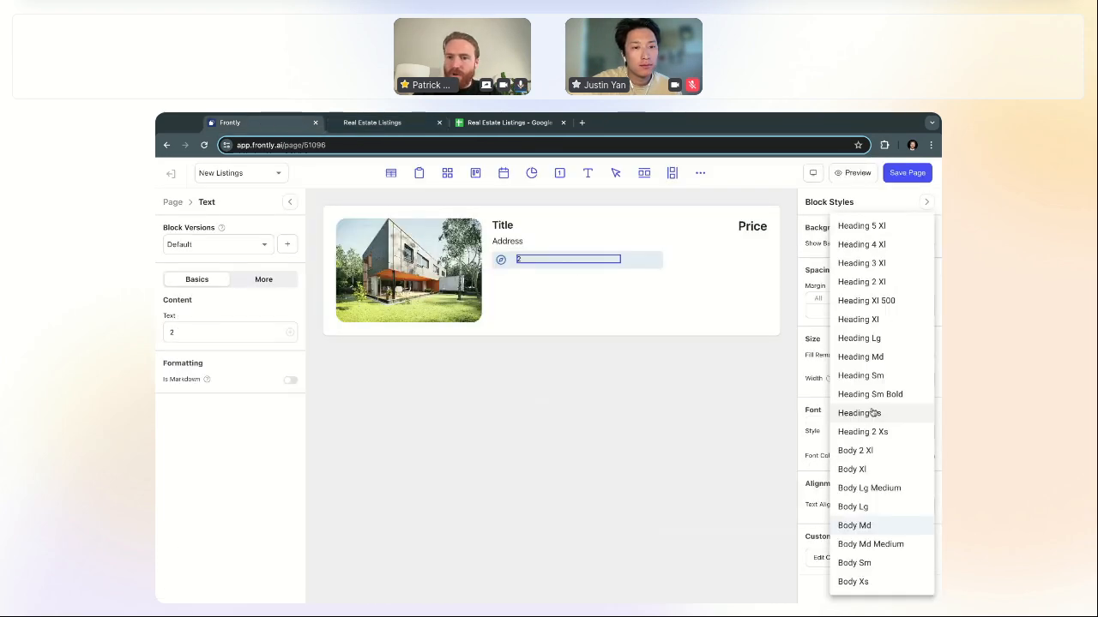
{"action": "left_click", "coordinate": [879, 362]}
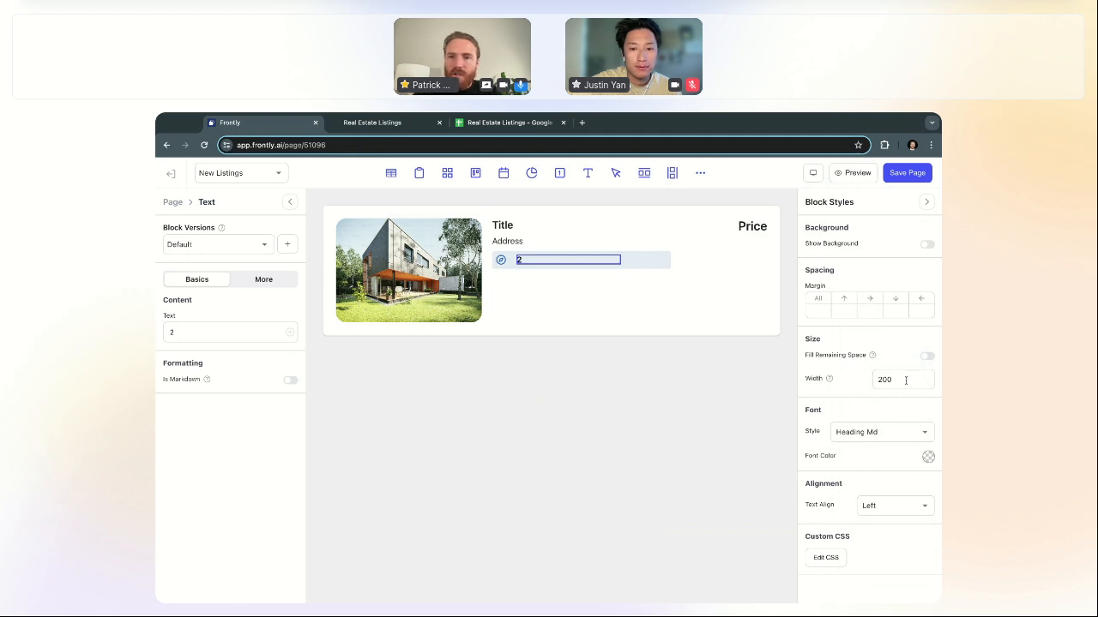
{"action": "double_click", "coordinate": [906, 380]}
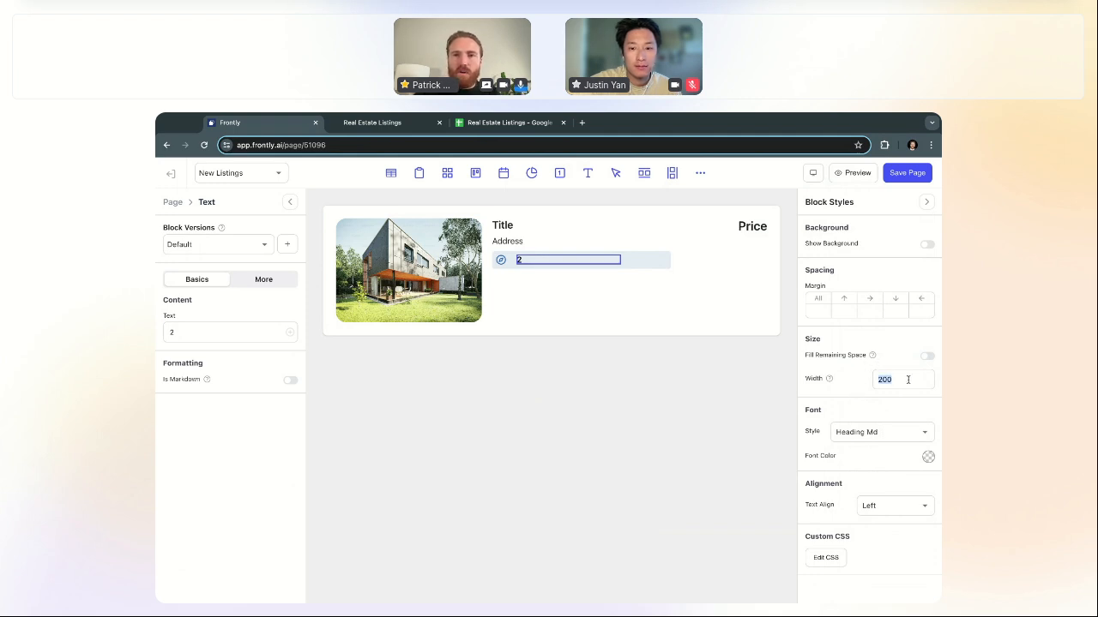
{"action": "key", "text": "BackSpace"}
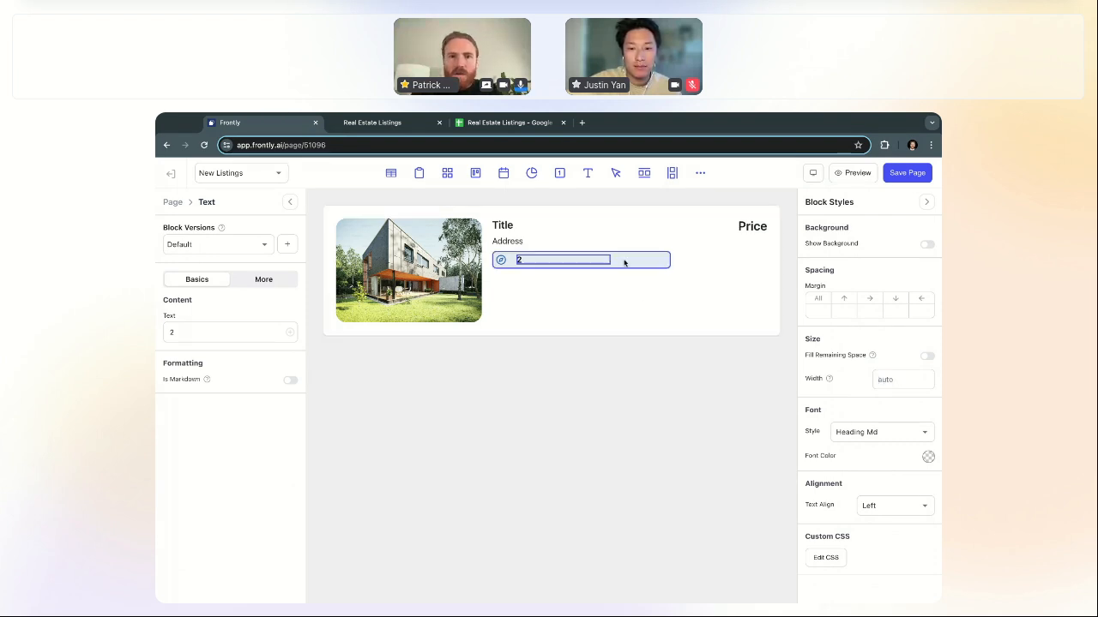
Step: Stop the badge row filling remaining space and set its width to auto
{"action": "left_click", "coordinate": [633, 262]}
{"action": "scroll", "coordinate": [914, 364], "scroll_direction": "down", "scroll_amount": 1}
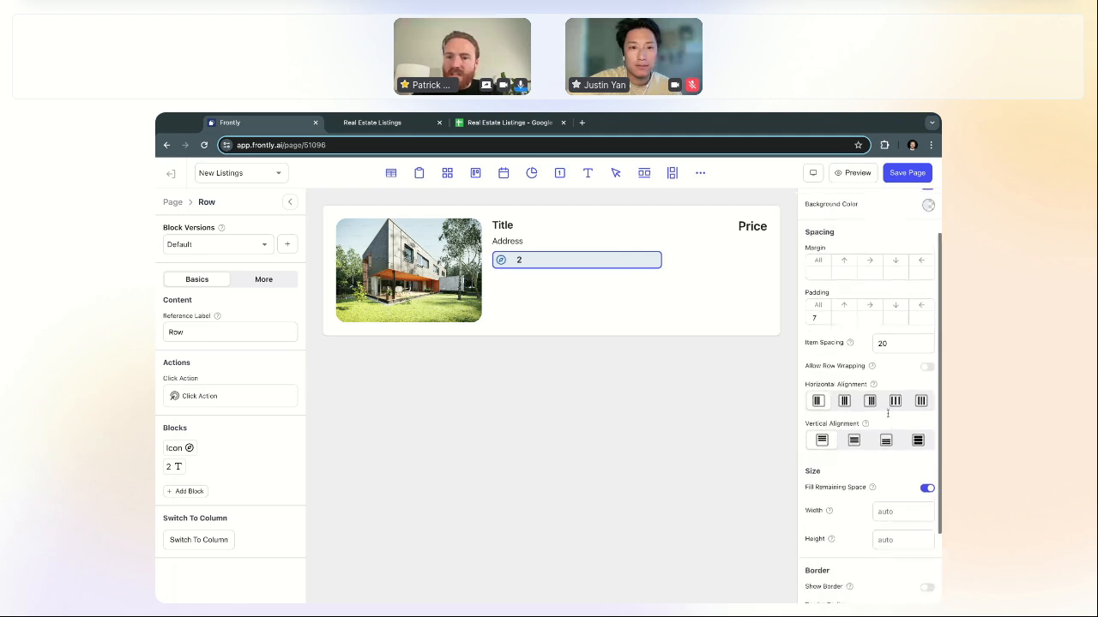
{"action": "left_click", "coordinate": [927, 485]}
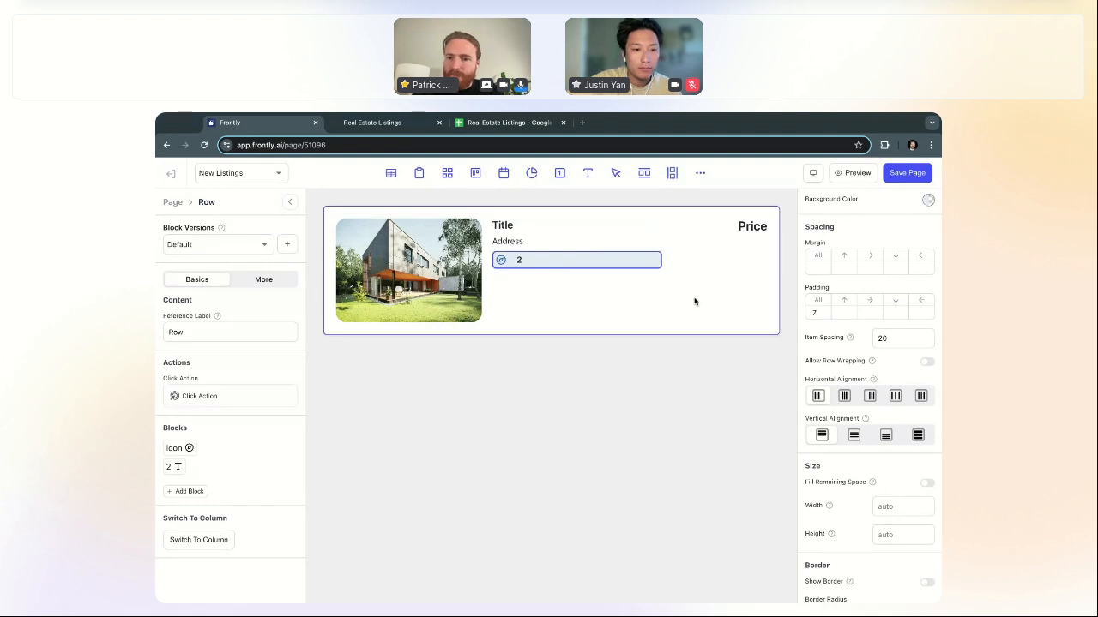
{"action": "scroll", "coordinate": [875, 506], "scroll_direction": "down", "scroll_amount": 1}
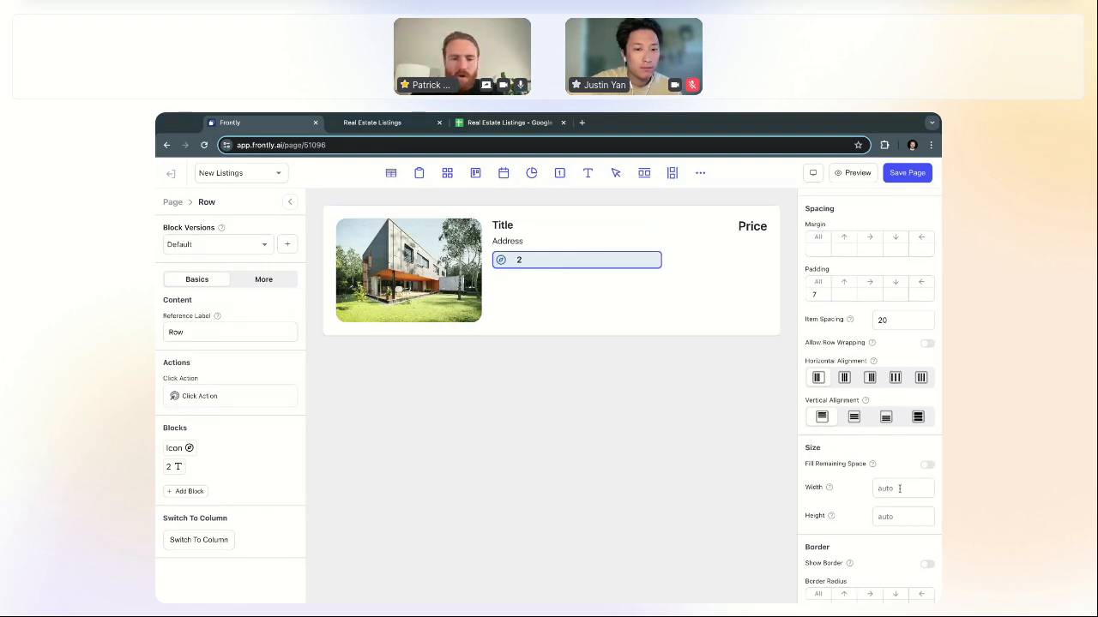
{"action": "left_click", "coordinate": [899, 487]}
{"action": "type", "text": "auto"}
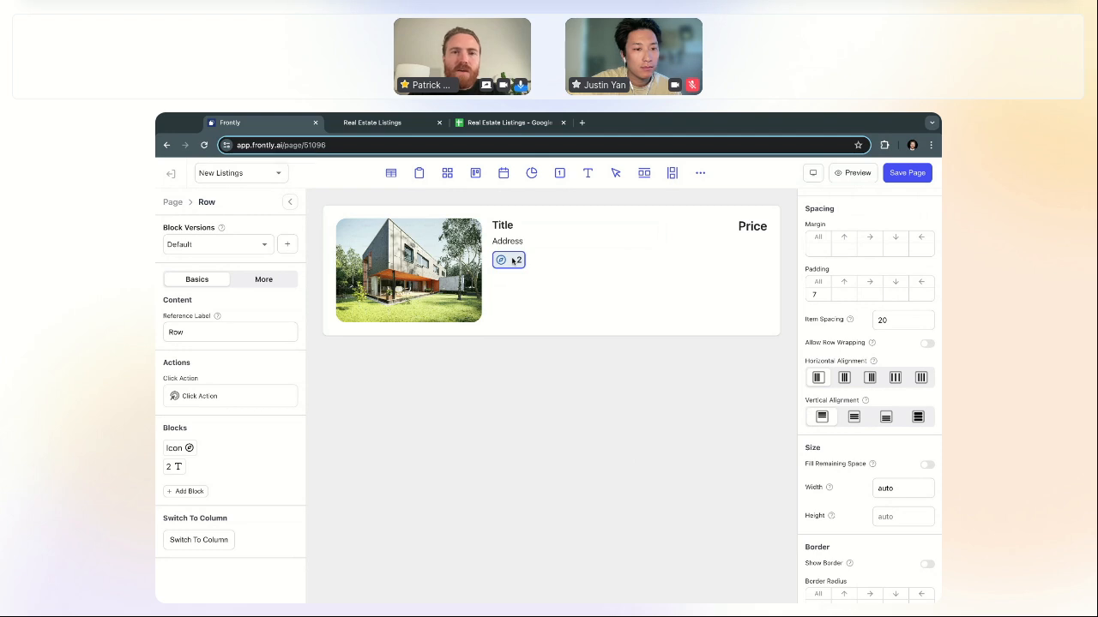
Step: Give the badge row 10 left and right padding and 8 item spacing
{"action": "scroll", "coordinate": [899, 393], "scroll_direction": "up", "scroll_amount": 1}
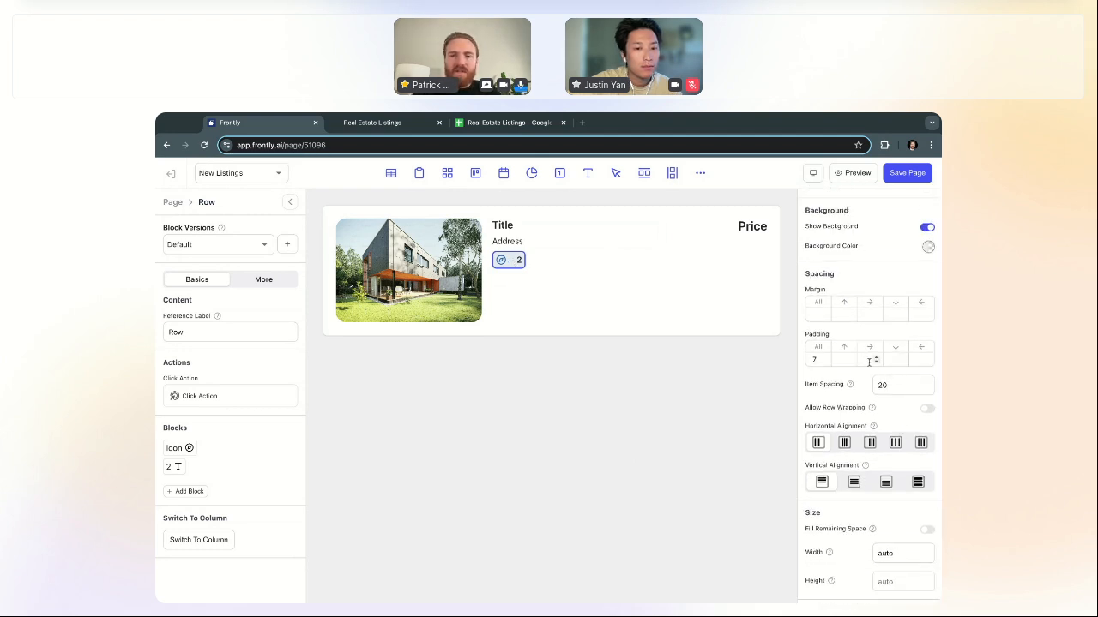
{"action": "left_click", "coordinate": [869, 361]}
{"action": "type", "text": "10"}
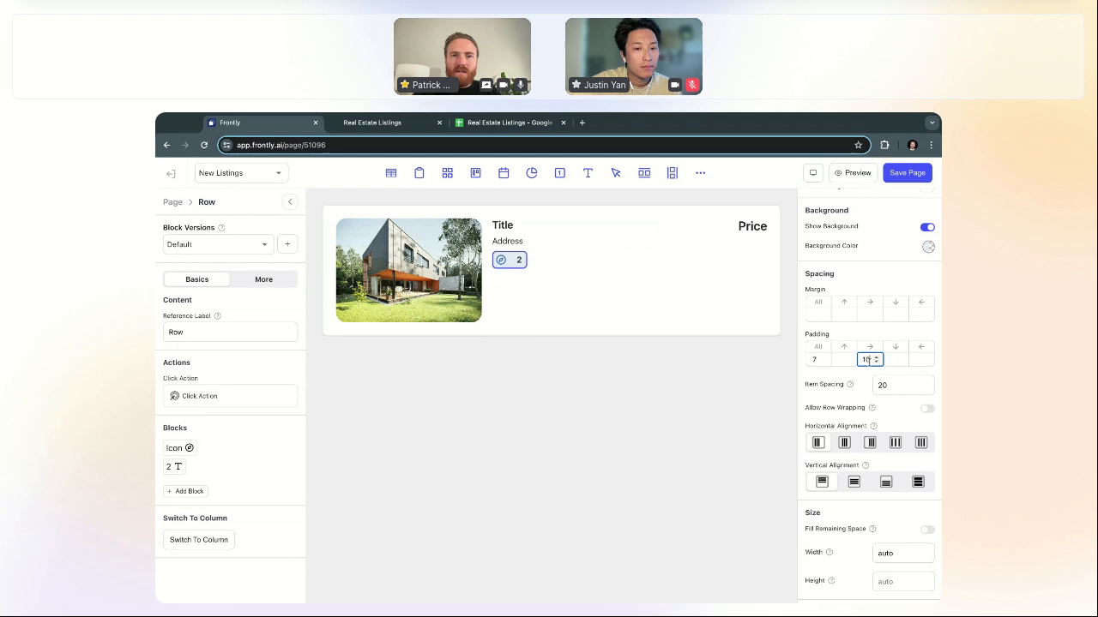
{"action": "left_click", "coordinate": [914, 360]}
{"action": "type", "text": "10"}
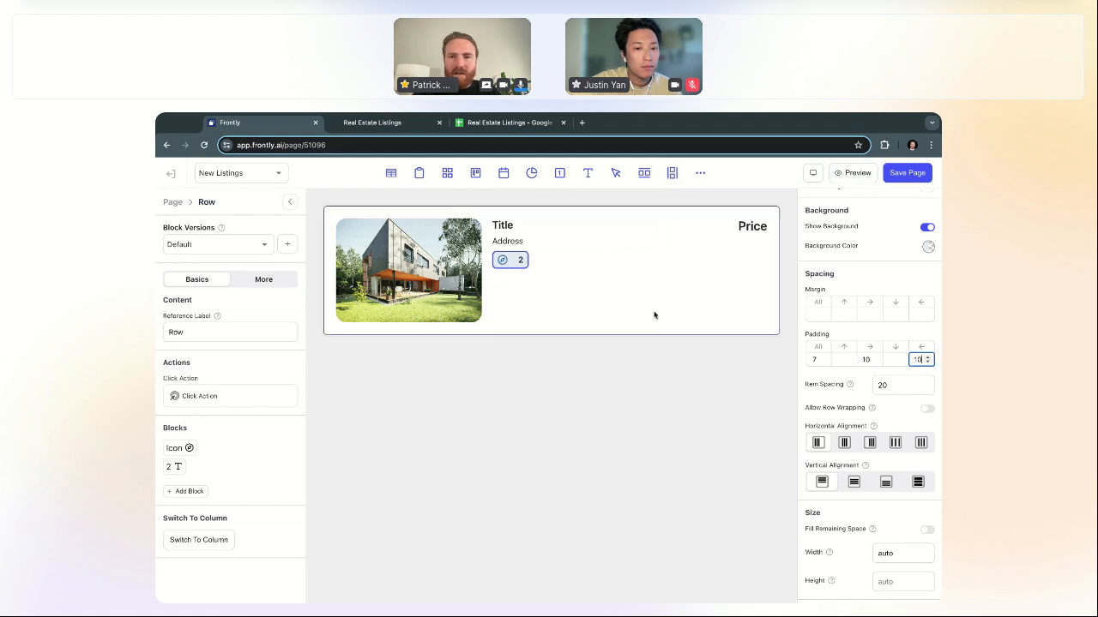
{"action": "left_click_drag", "start_coordinate": [894, 384], "coordinate": [853, 387]}
{"action": "type", "text": "10"}
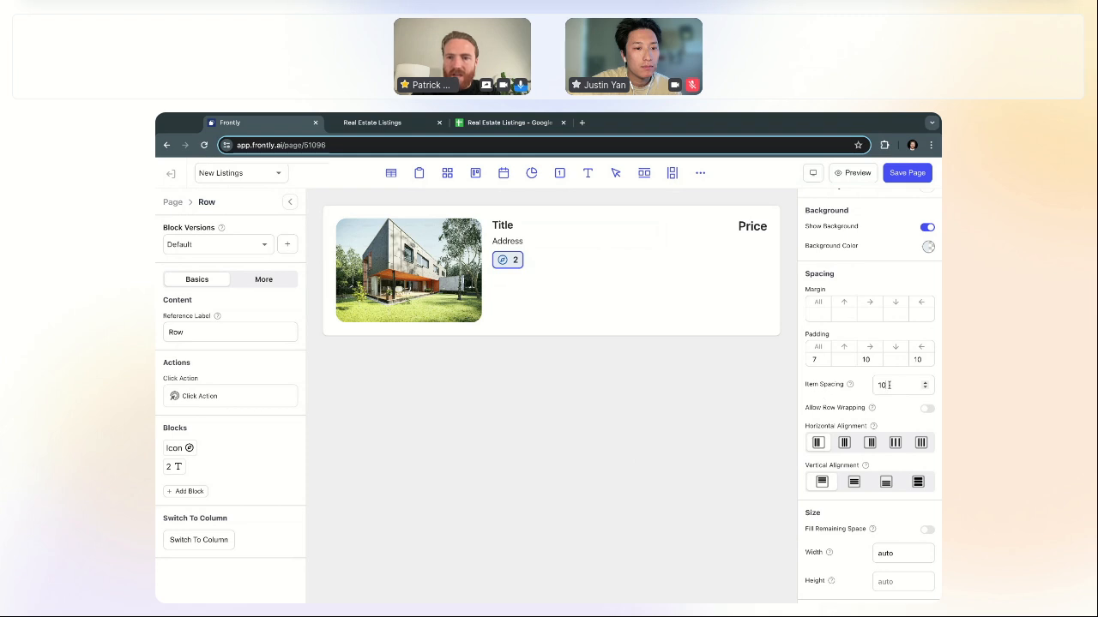
{"action": "left_click_drag", "start_coordinate": [892, 385], "coordinate": [854, 388]}
{"action": "type", "text": "8"}
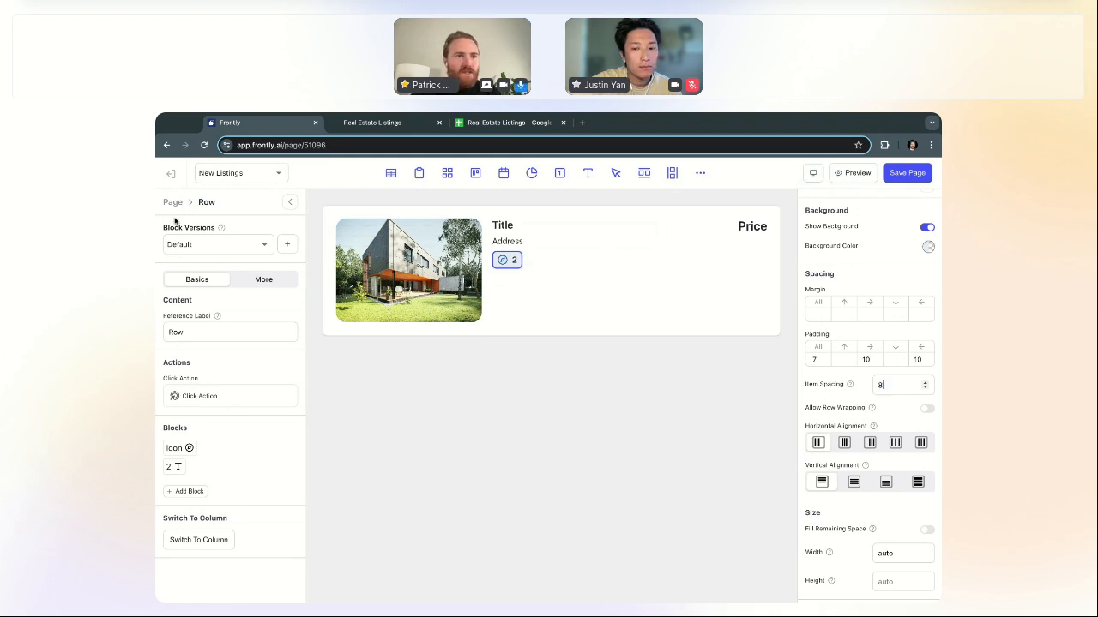
{"action": "left_click", "coordinate": [428, 367]}
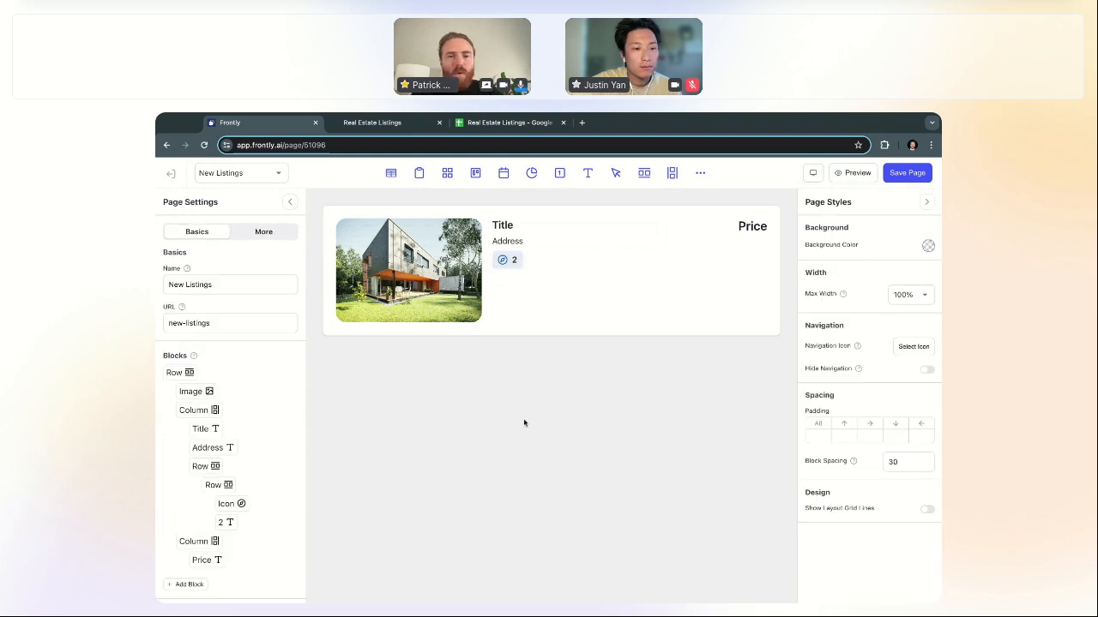
Step: Check which icon the published listings app uses for the badge
{"action": "left_click", "coordinate": [504, 262]}
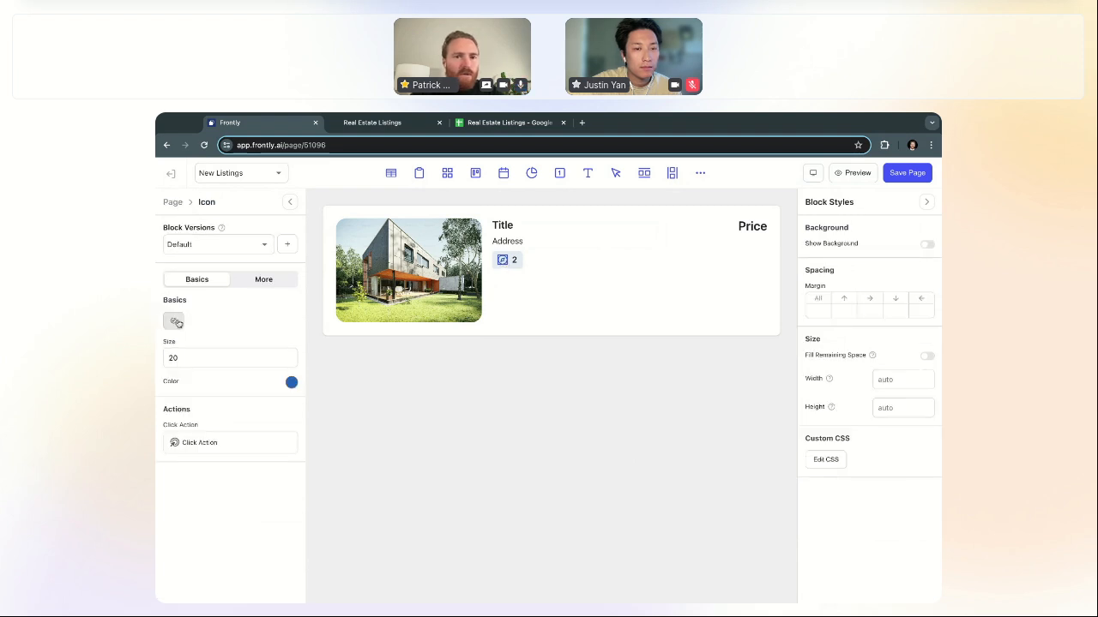
{"action": "left_click", "coordinate": [377, 123]}
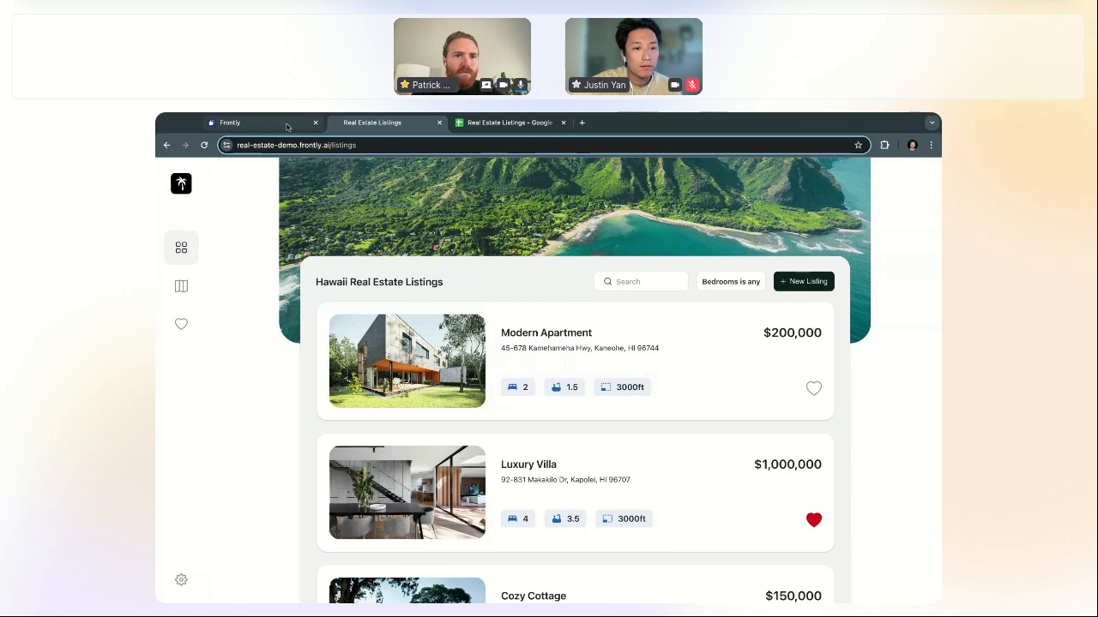
{"action": "left_click", "coordinate": [249, 123]}
Step: Replace the badge icon with the first Material Design 'bed' icon
{"action": "left_click", "coordinate": [172, 320]}
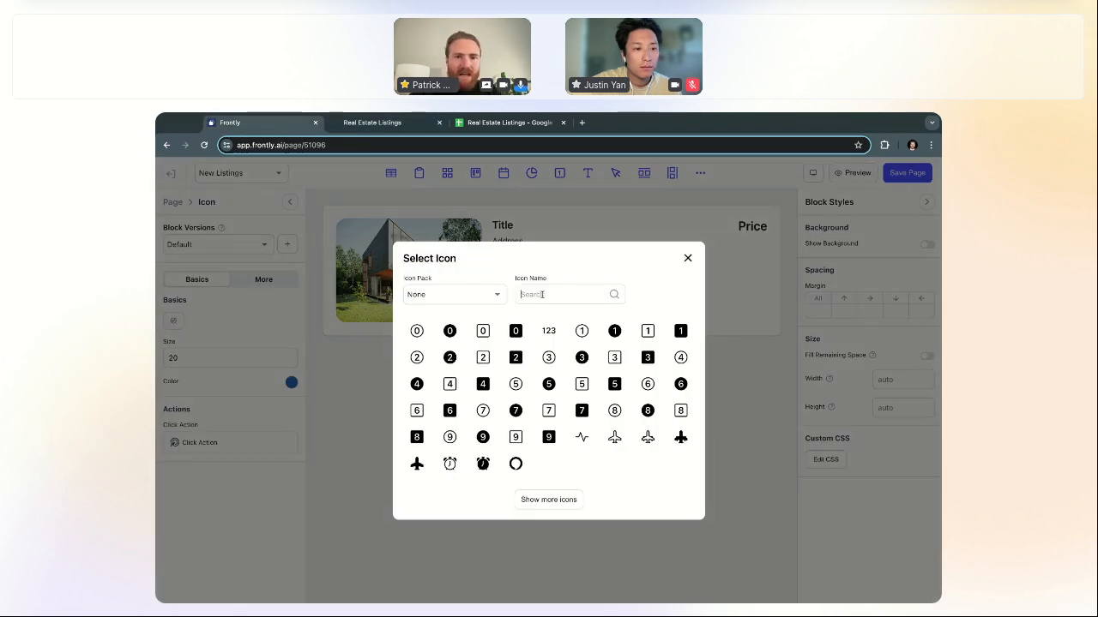
{"action": "type", "text": "bed"}
{"action": "key", "text": "ctrl+a"}
{"action": "key", "text": "BackSpace"}
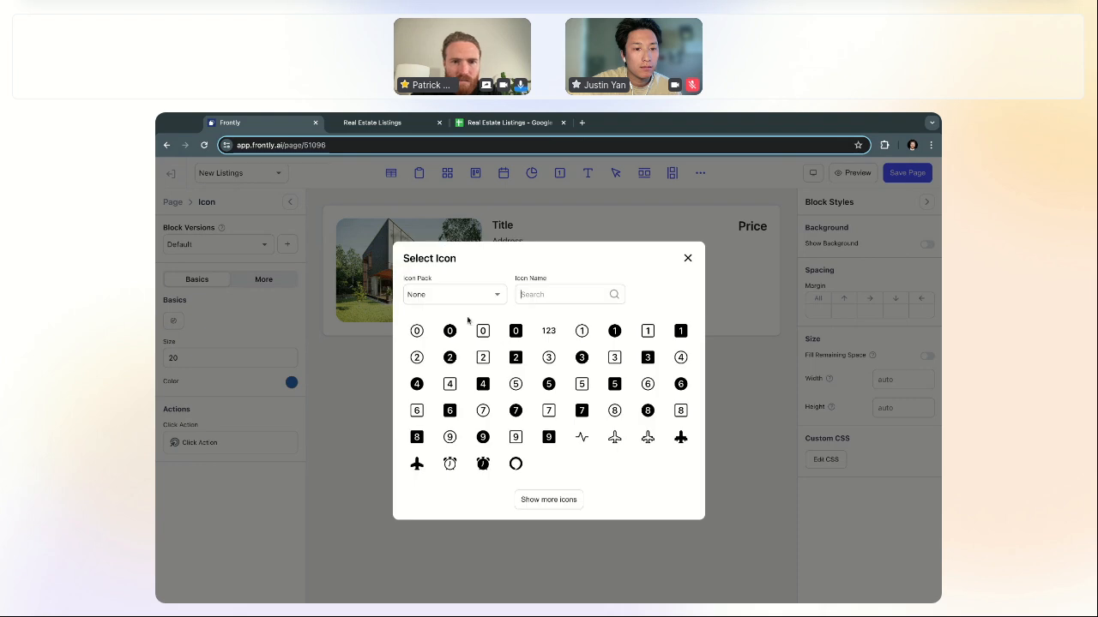
{"action": "left_click", "coordinate": [470, 300]}
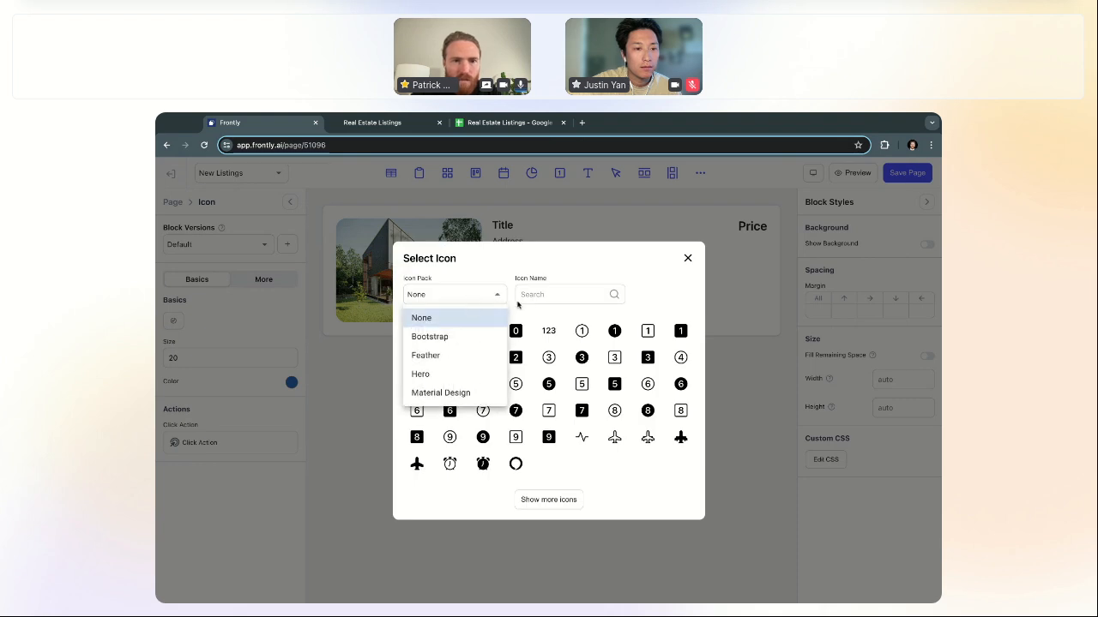
{"action": "left_click", "coordinate": [444, 393]}
{"action": "type", "text": "bed"}
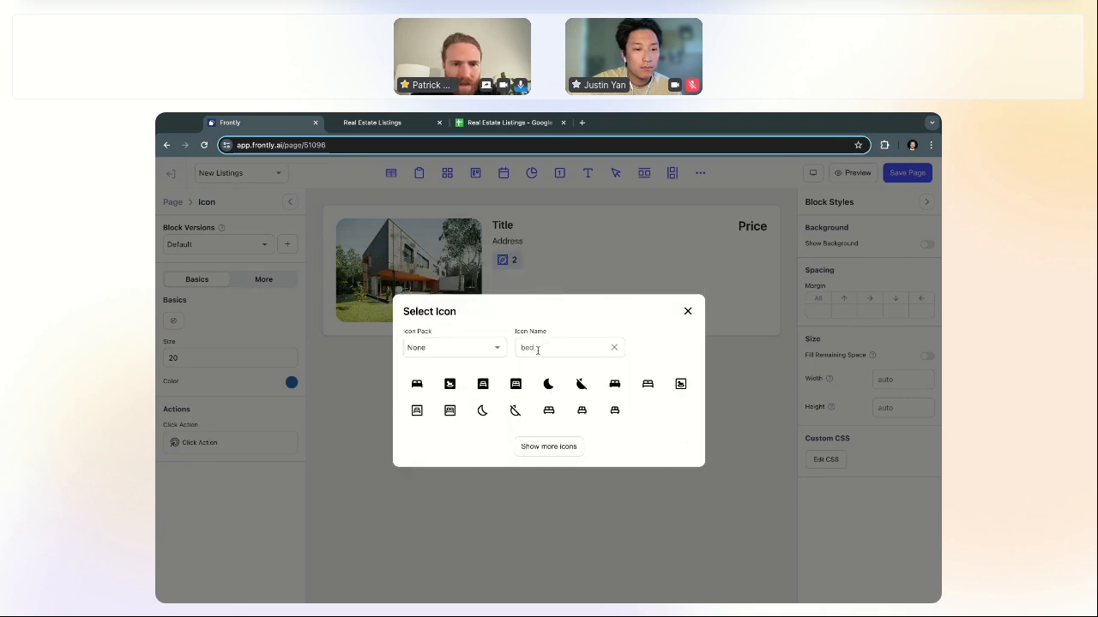
{"action": "left_click", "coordinate": [417, 383]}
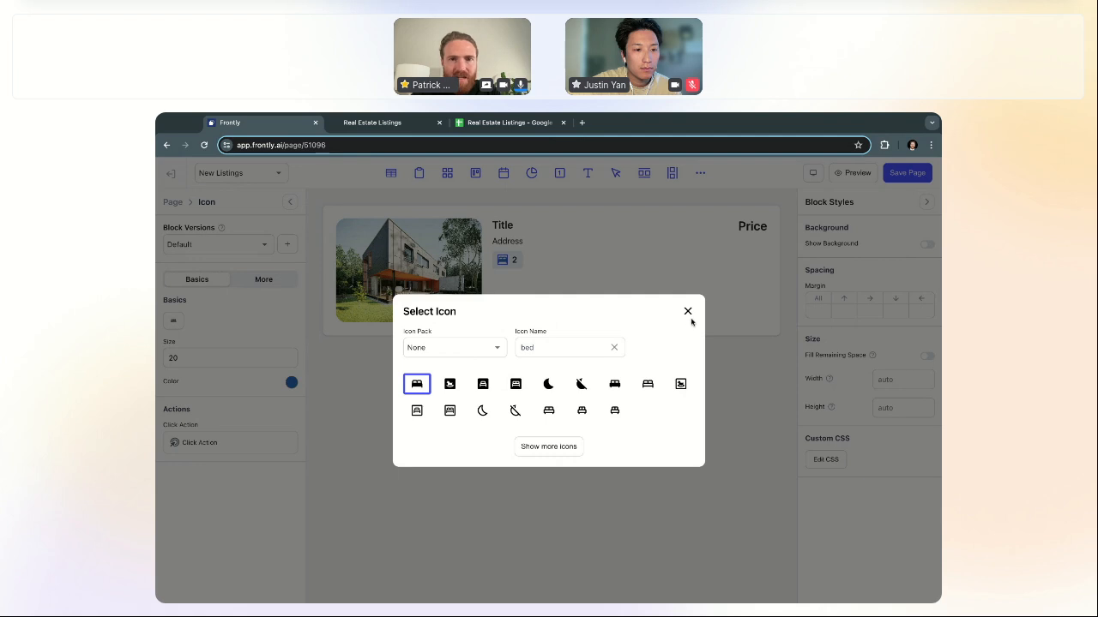
{"action": "left_click", "coordinate": [687, 312]}
{"action": "left_click", "coordinate": [176, 203]}
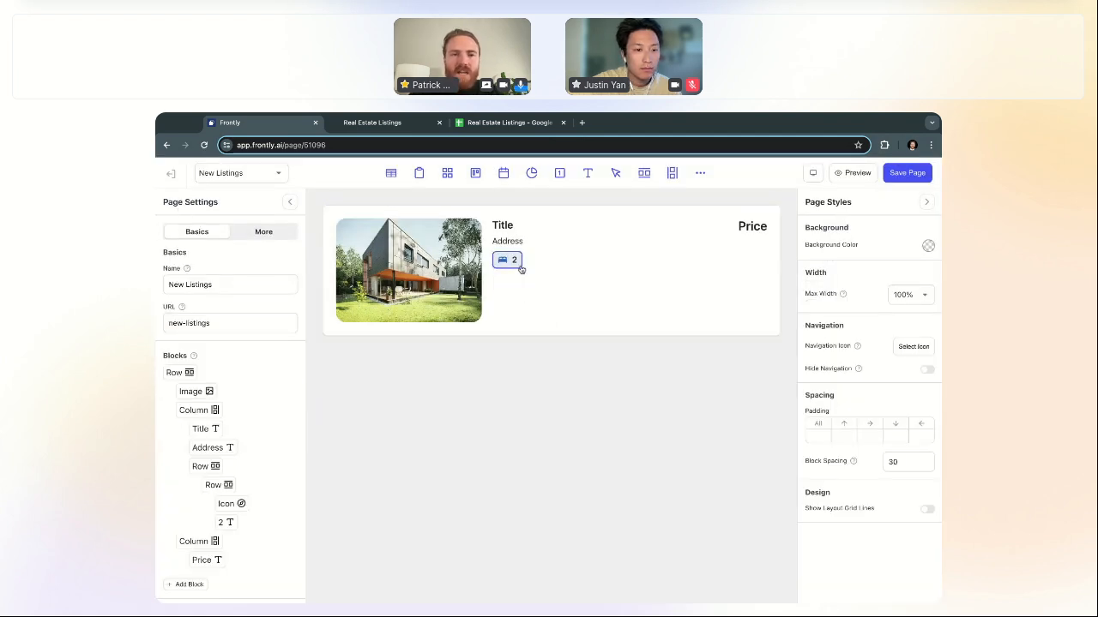
Step: Select the bed badge and duplicate it with Ctrl+D
{"action": "left_click", "coordinate": [562, 260]}
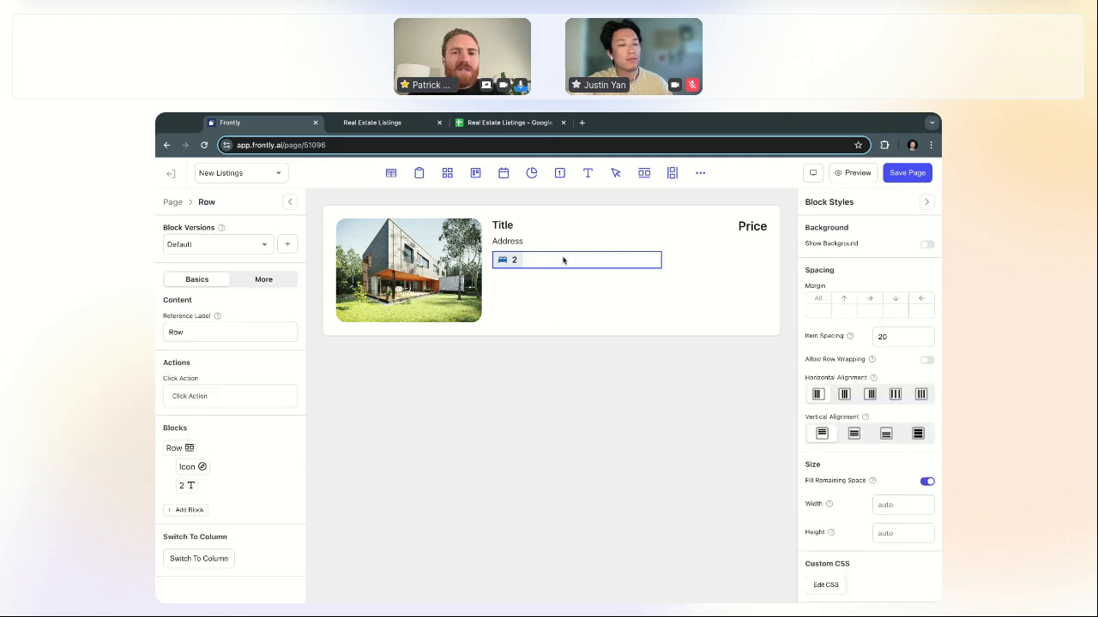
{"action": "left_click", "coordinate": [519, 261]}
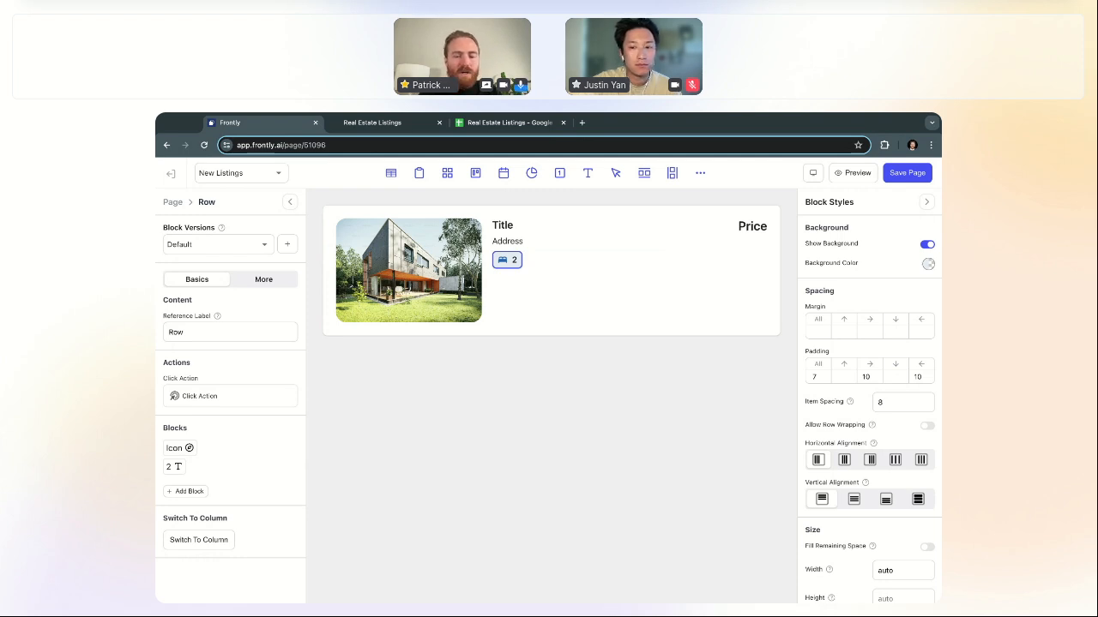
{"action": "key", "text": "ctrl+d"}
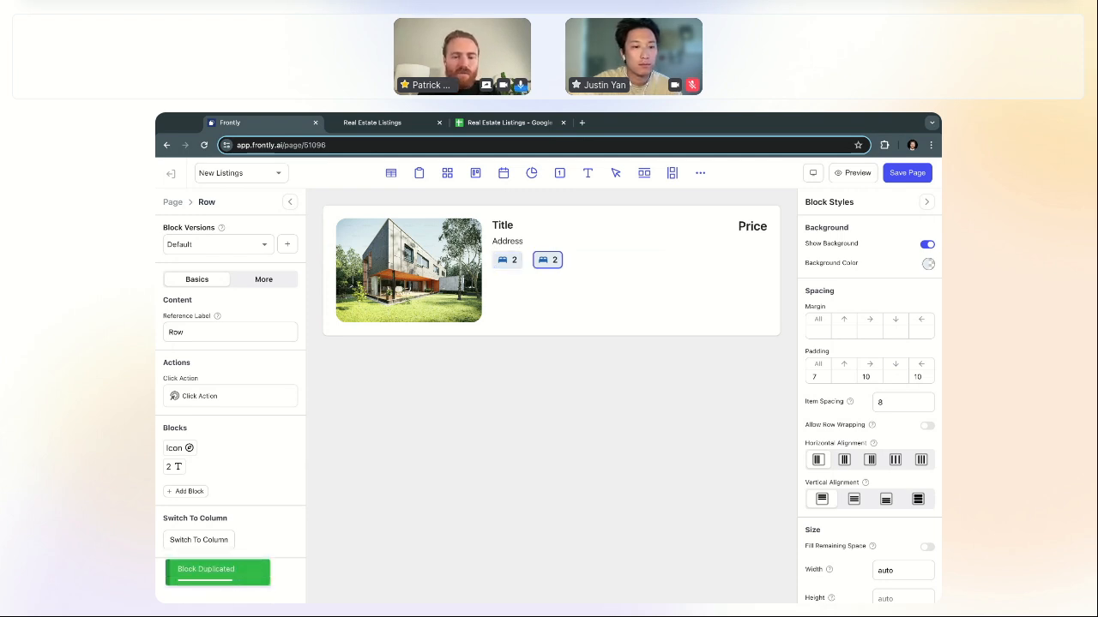
Step: Duplicate the bed badge again and switch the middle badge to the Material Design bath icon
{"action": "key", "text": "ctrl+d"}
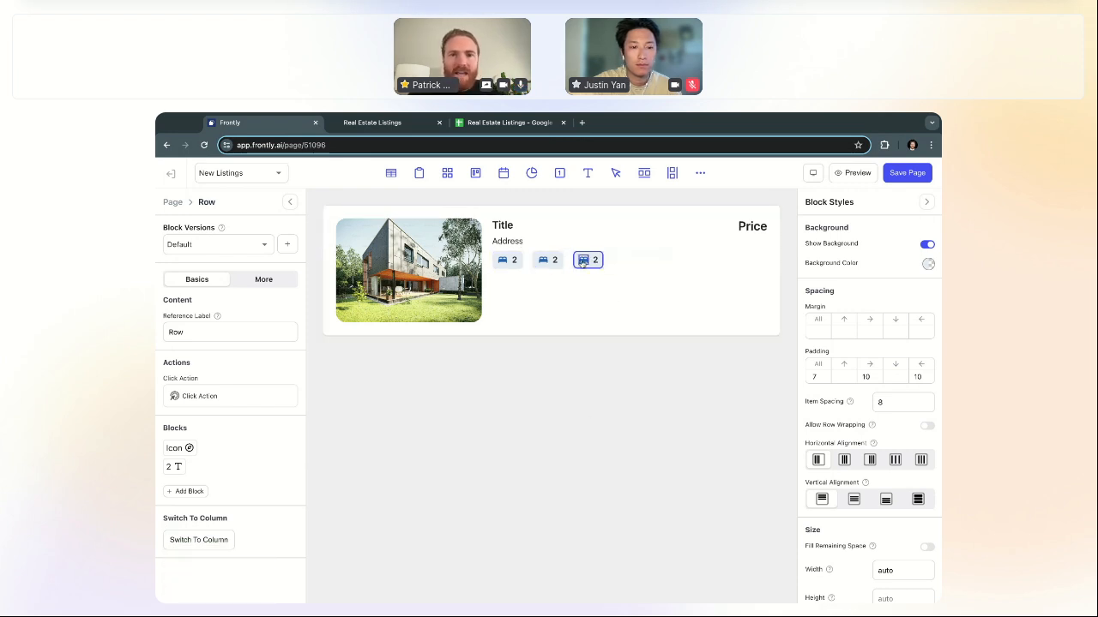
{"action": "left_click", "coordinate": [547, 266]}
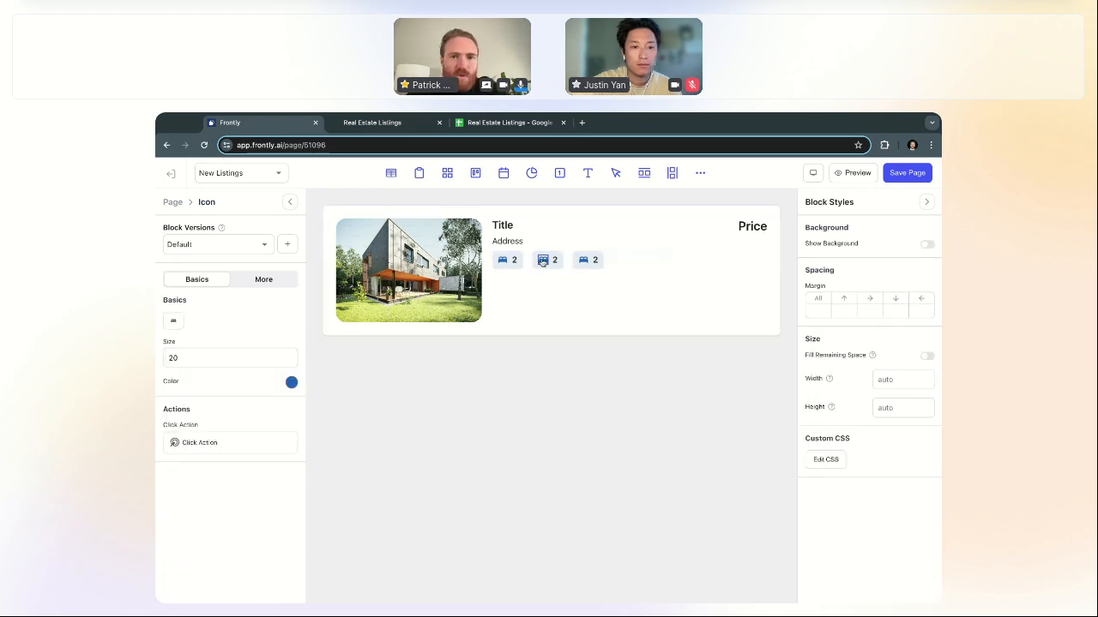
{"action": "left_click", "coordinate": [174, 324]}
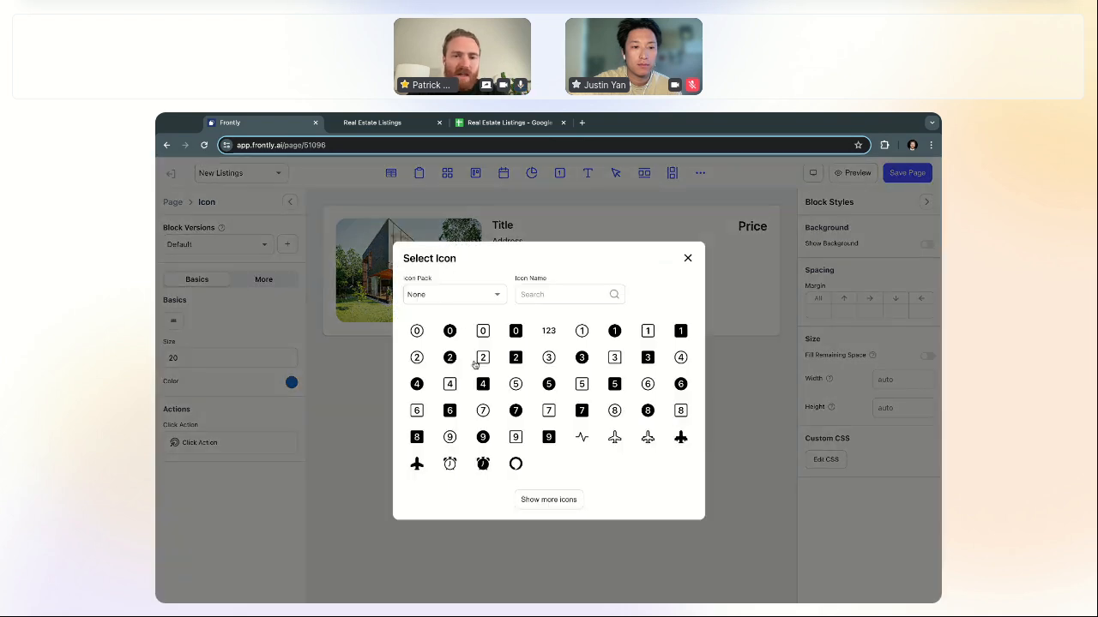
{"action": "left_click", "coordinate": [480, 297]}
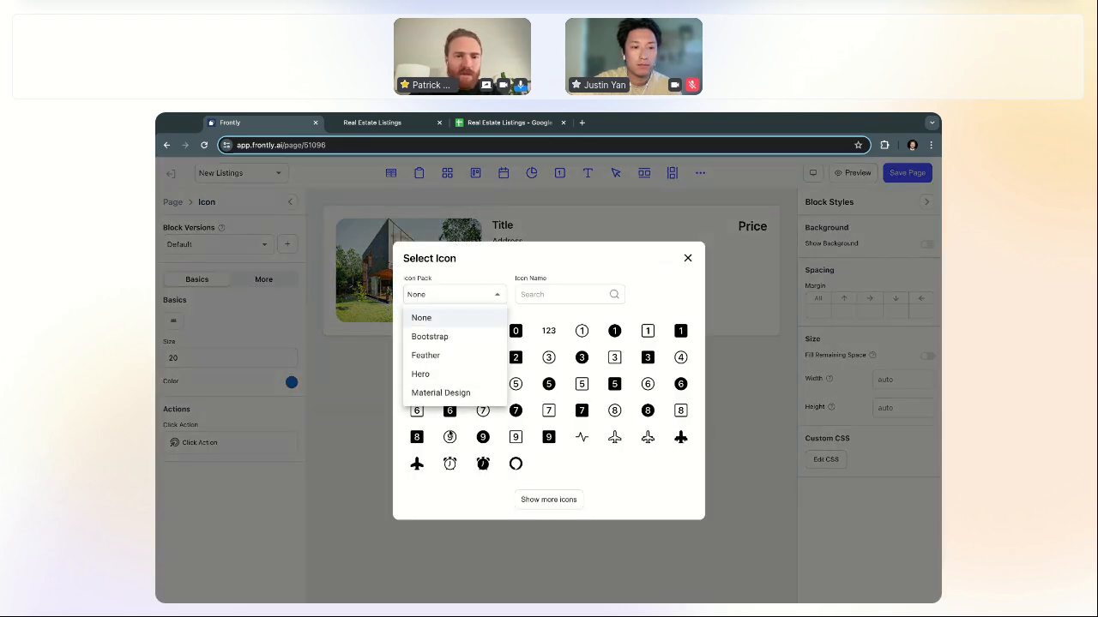
{"action": "left_click", "coordinate": [448, 392]}
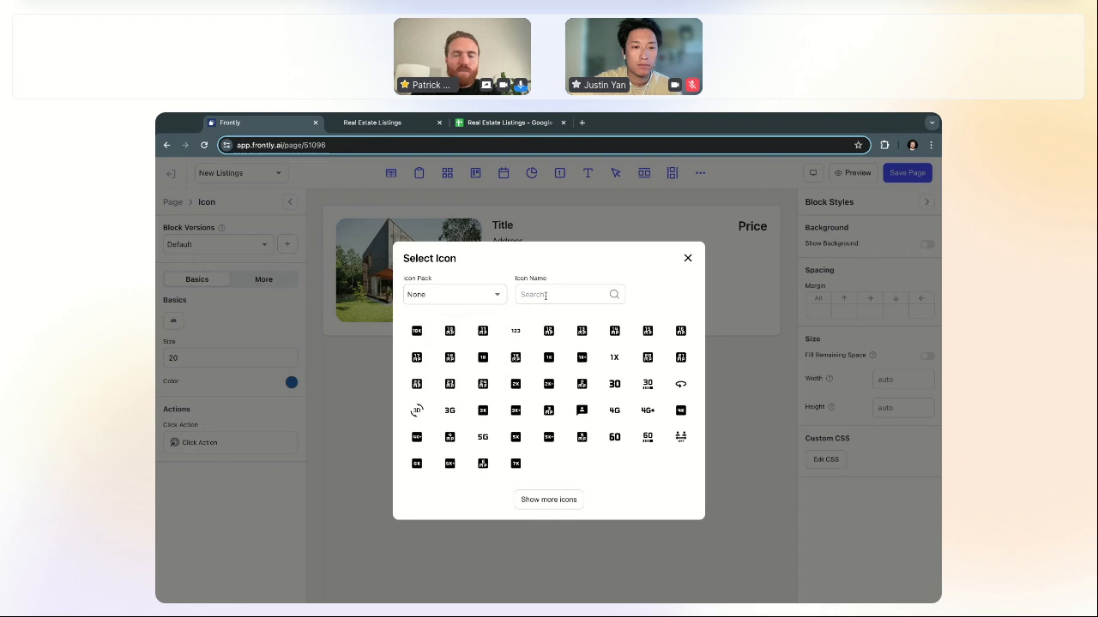
{"action": "type", "text": "bath"}
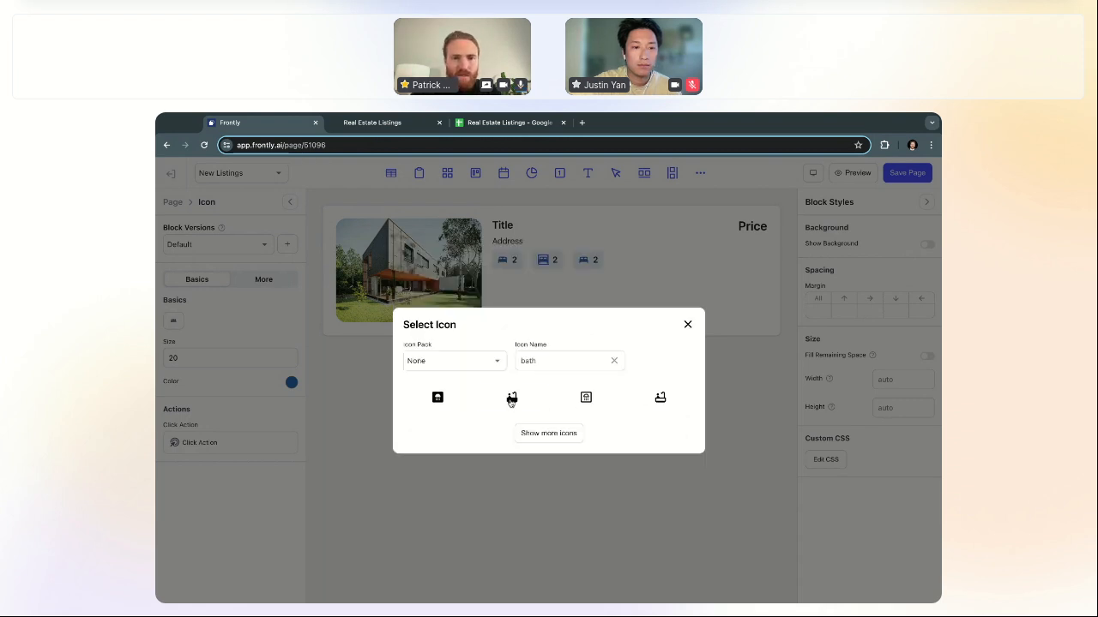
{"action": "left_click", "coordinate": [511, 400]}
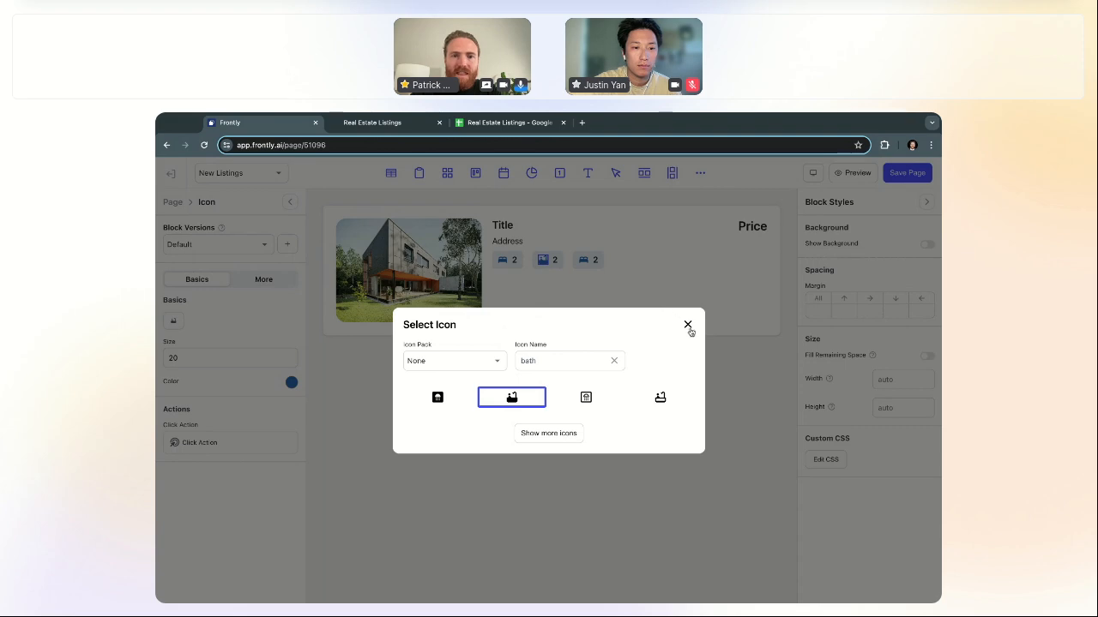
{"action": "left_click", "coordinate": [687, 324]}
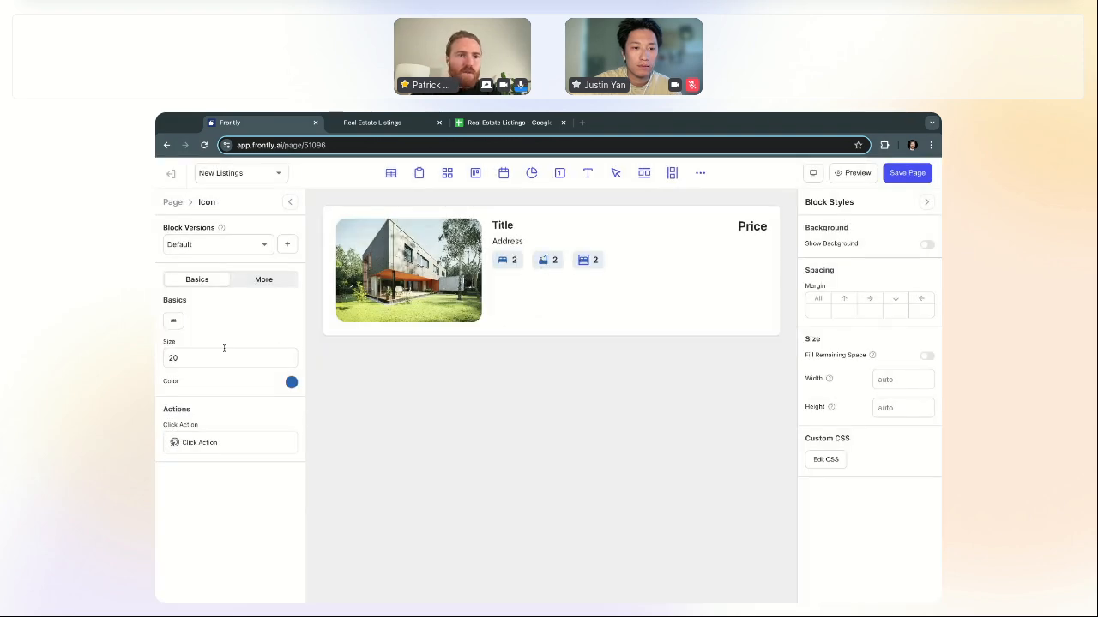
Step: Give the third badge the size icon found by searching 'siz'
{"action": "left_click", "coordinate": [173, 320]}
{"action": "key", "text": "ctrl+a"}
{"action": "key", "text": "BackSpace"}
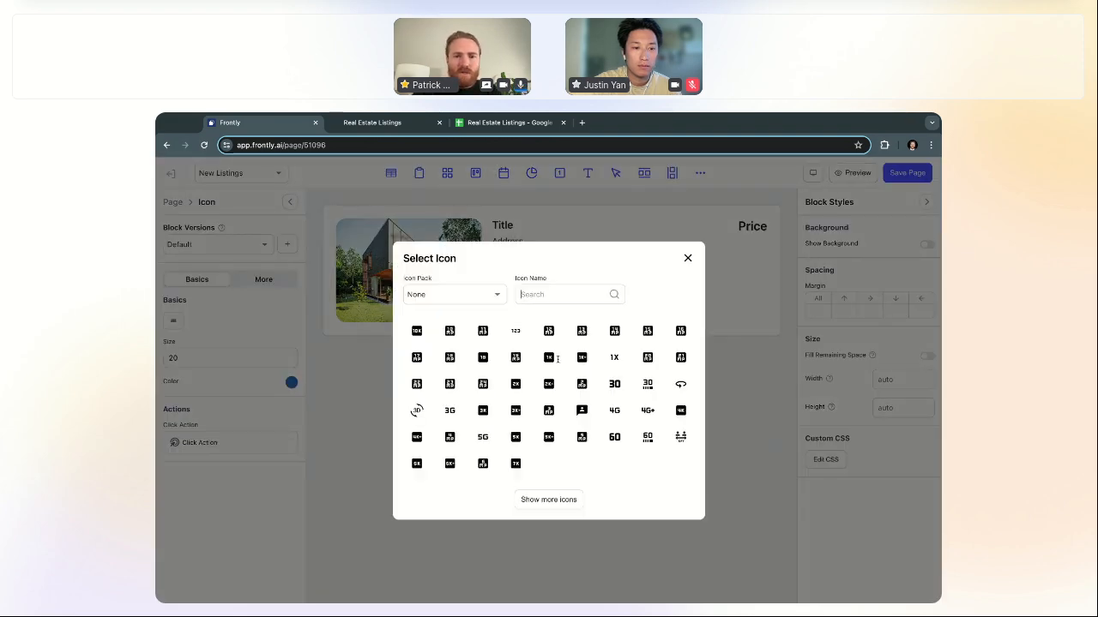
{"action": "type", "text": "size"}
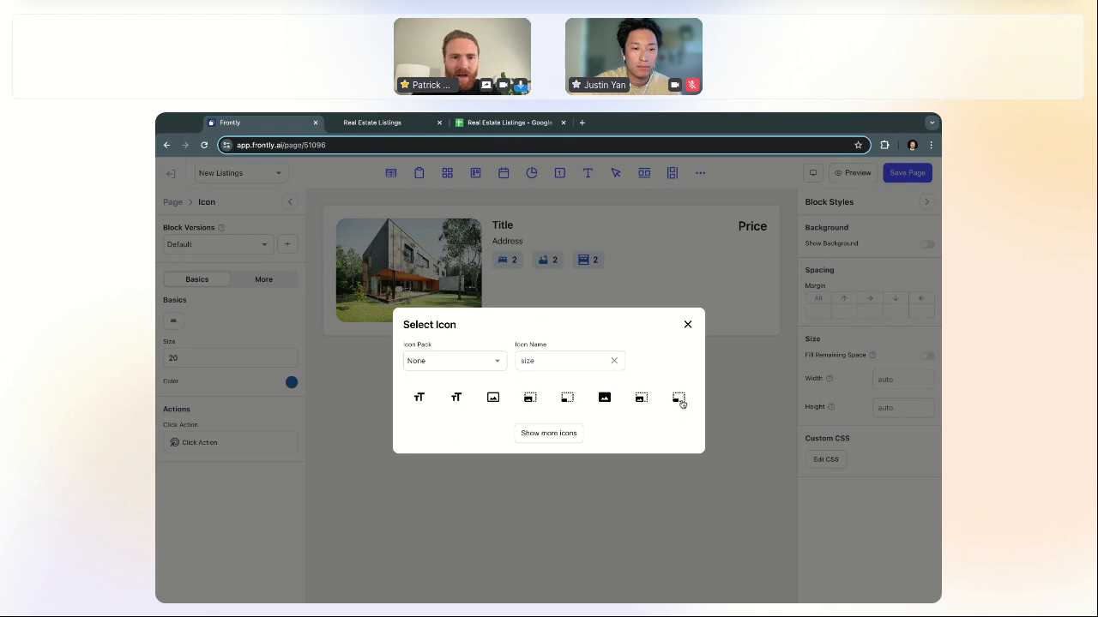
{"action": "left_click", "coordinate": [682, 403]}
{"action": "left_click", "coordinate": [687, 325]}
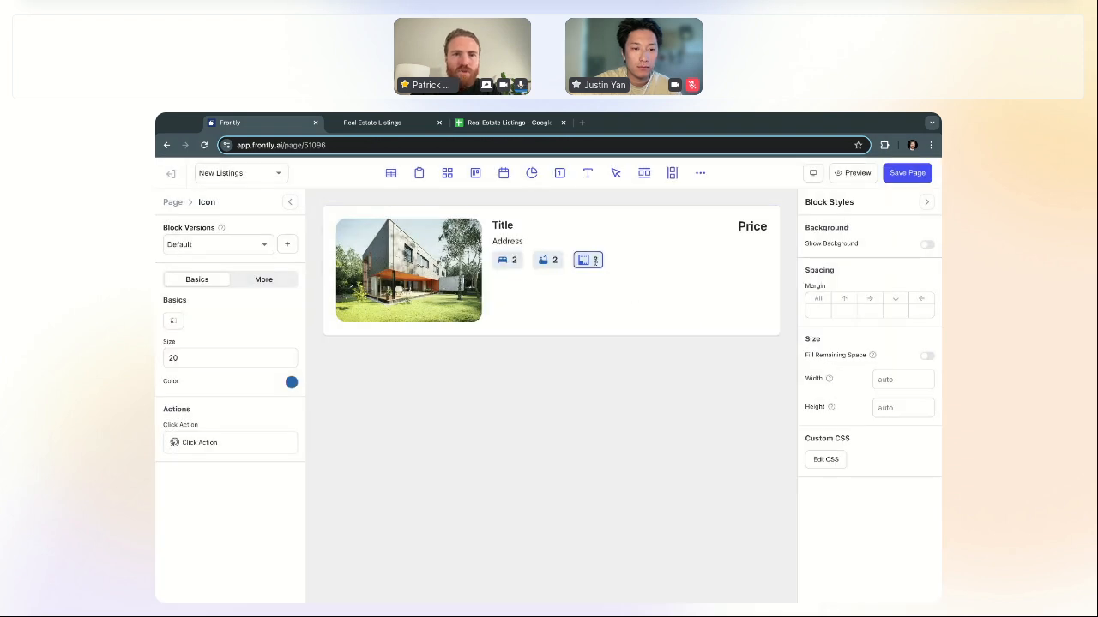
Step: Change the third badge's number from 2 to 2000
{"action": "left_click", "coordinate": [594, 260]}
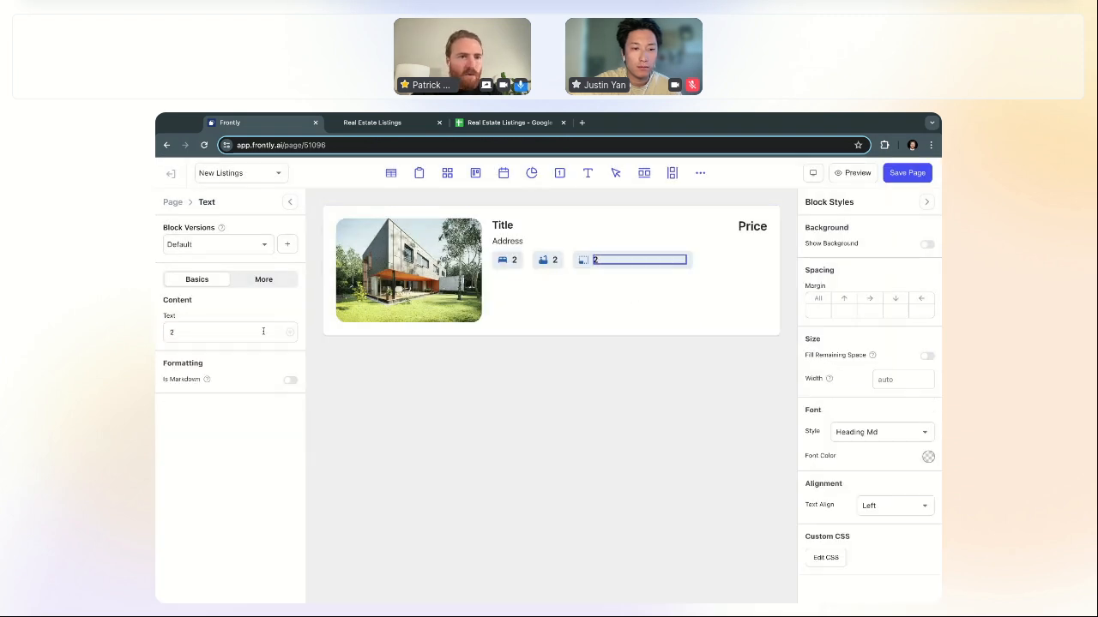
{"action": "type", "text": "000"}
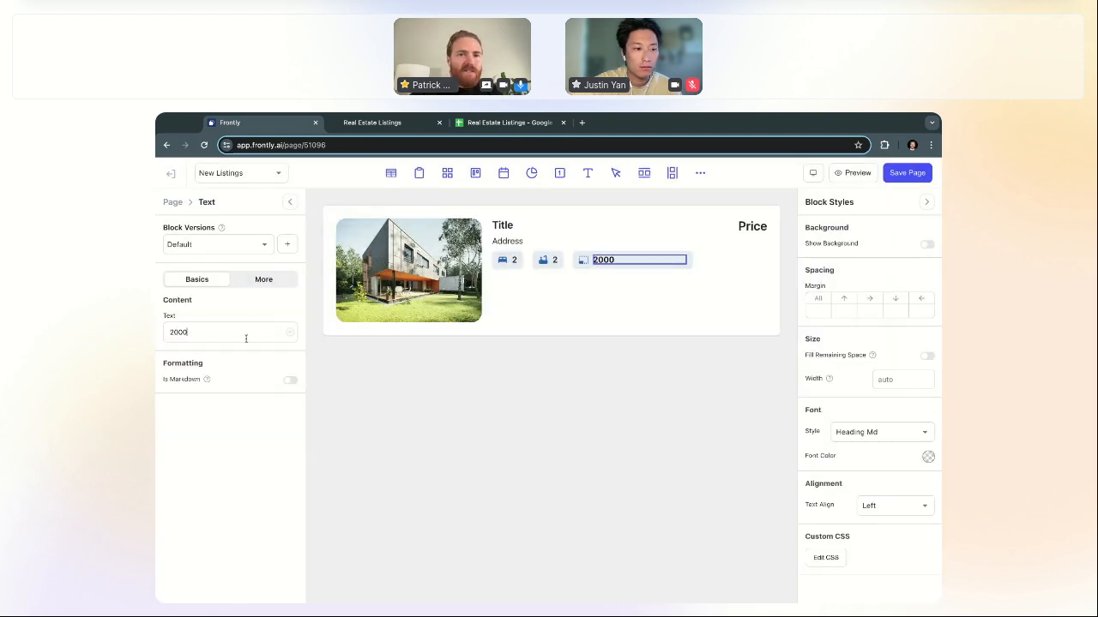
{"action": "left_click", "coordinate": [173, 202]}
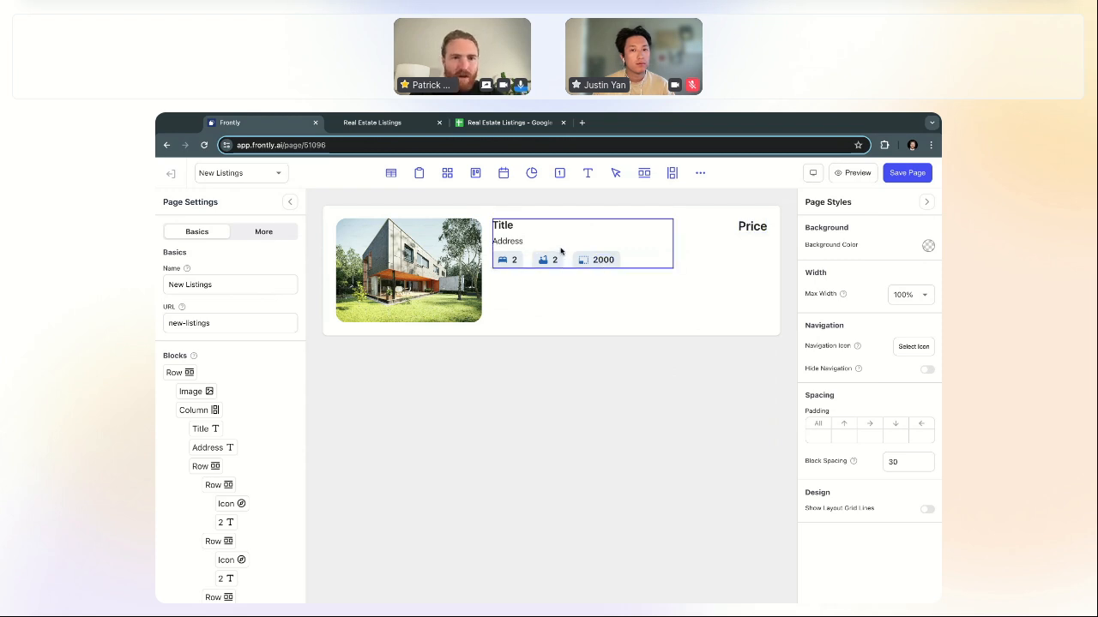
Step: Give the listing card row a border radius of 20 on all corners
{"action": "left_click", "coordinate": [698, 288]}
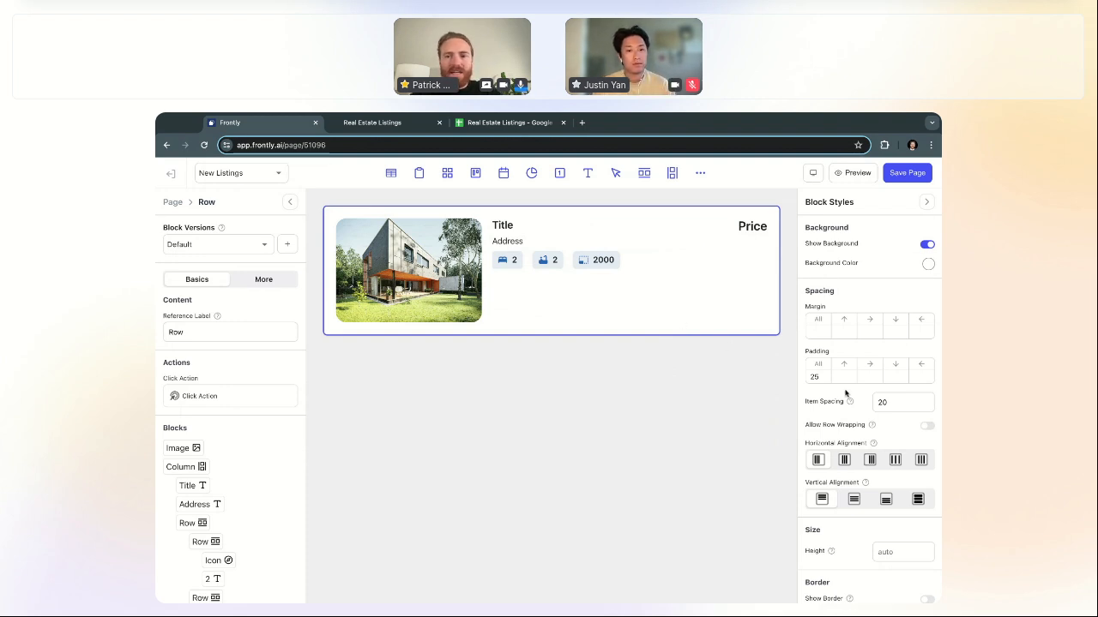
{"action": "scroll", "coordinate": [849, 397], "scroll_direction": "down", "scroll_amount": 2}
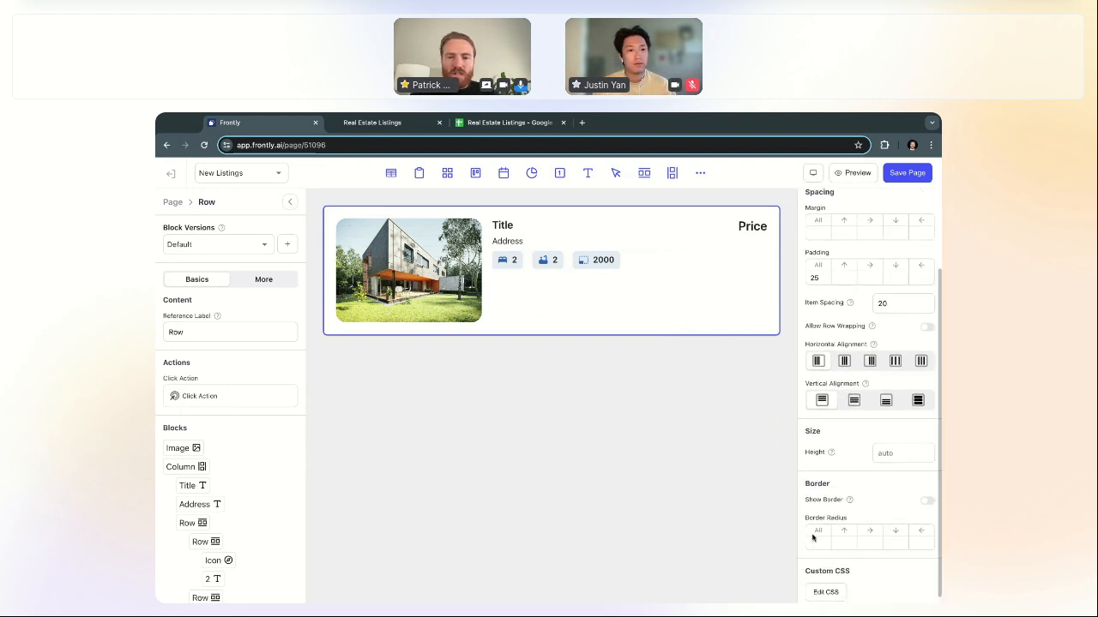
{"action": "left_click", "coordinate": [813, 542]}
{"action": "type", "text": "20"}
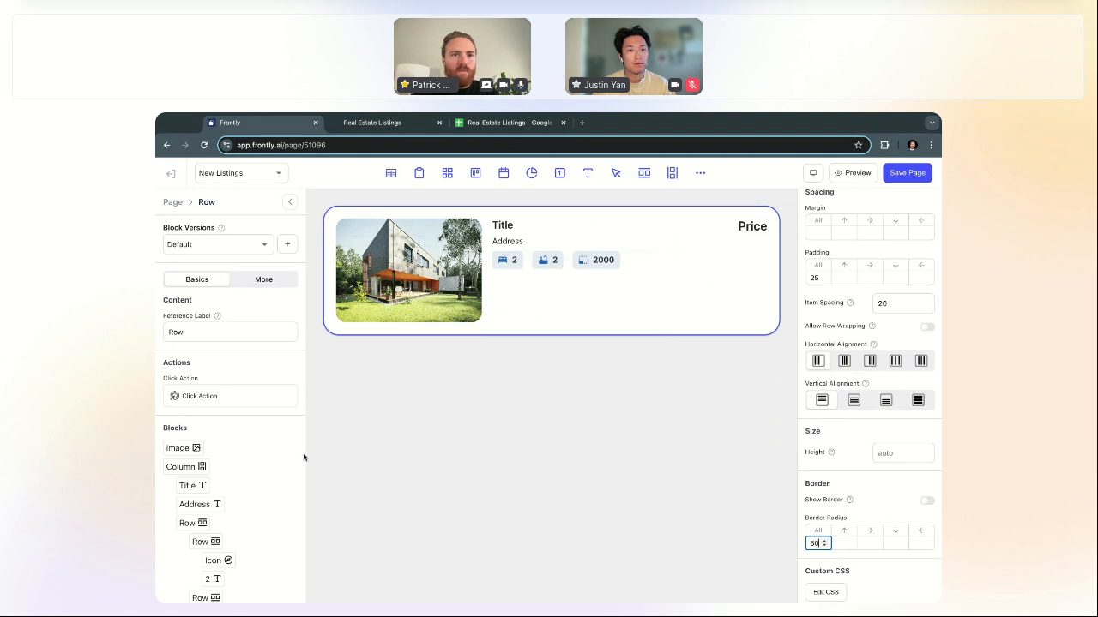
{"action": "left_click", "coordinate": [172, 202]}
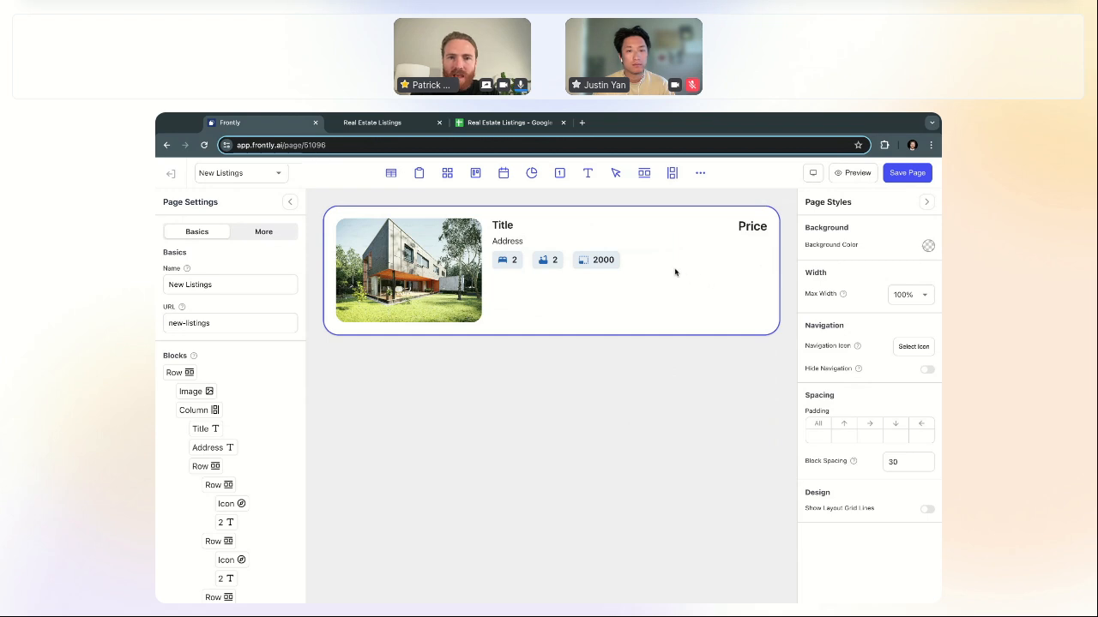
Step: Enable Show Layout Grid Lines in the page styles
{"action": "left_click", "coordinate": [729, 232]}
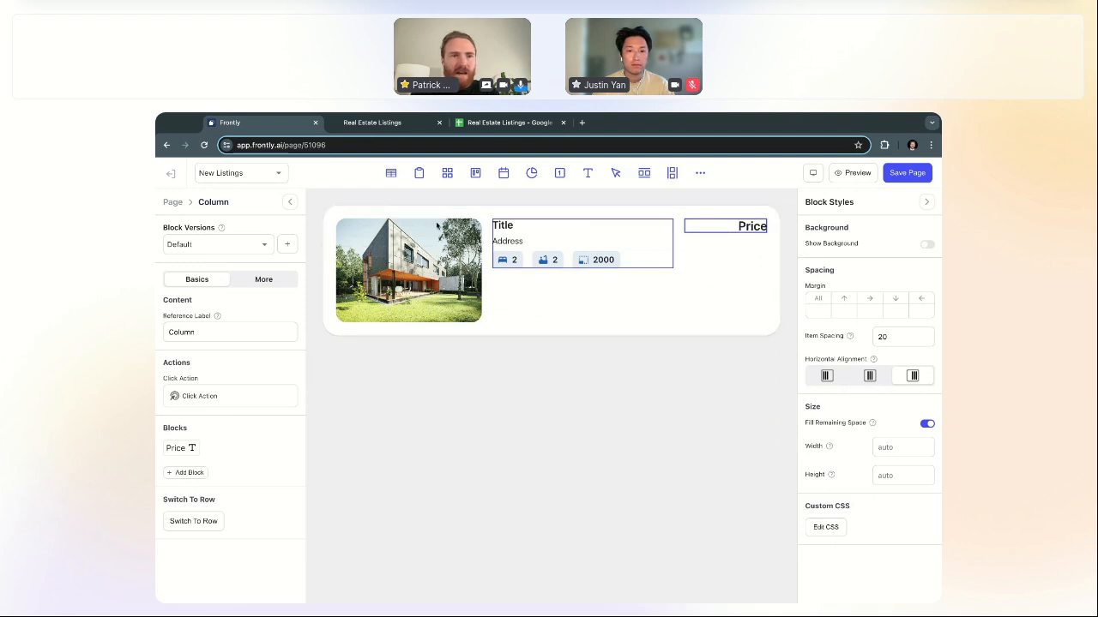
{"action": "left_click", "coordinate": [172, 204]}
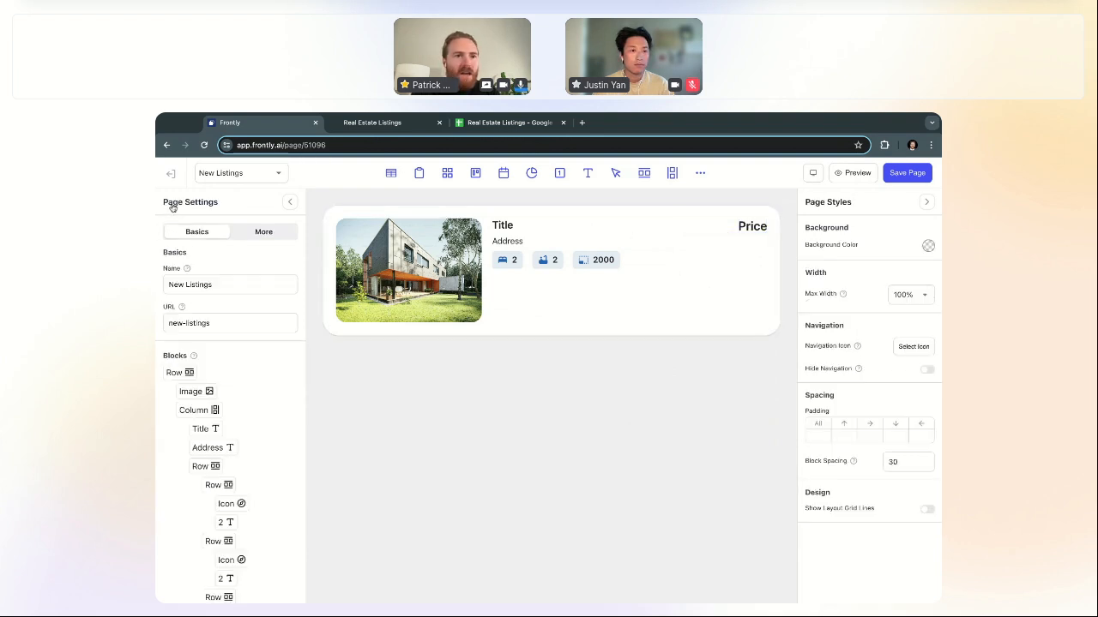
{"action": "left_click", "coordinate": [926, 511]}
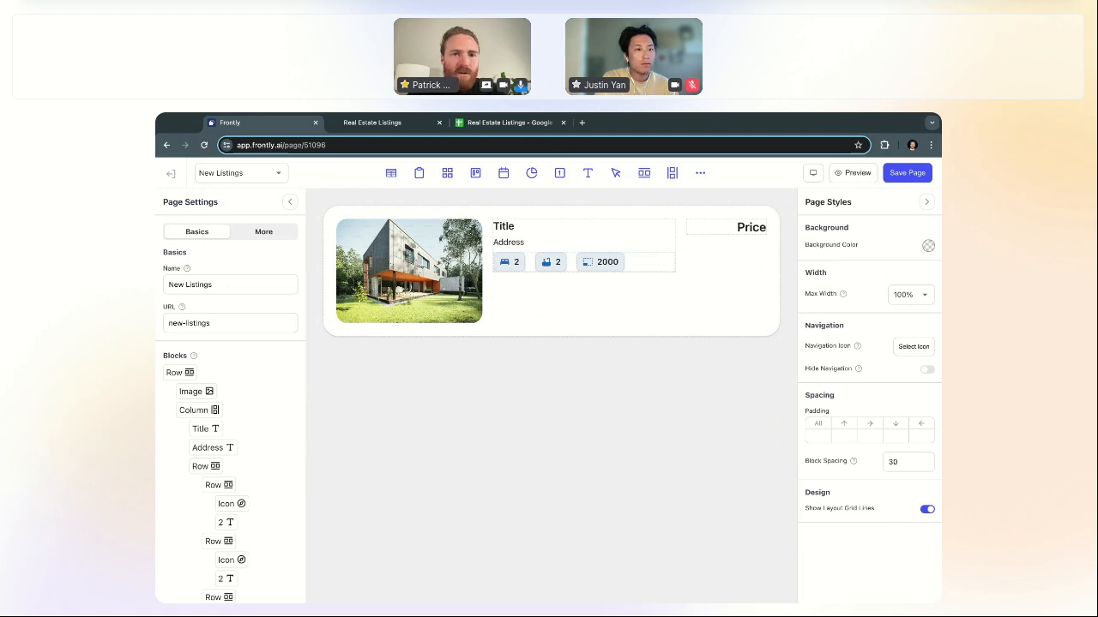
Step: Centre the listing card row's contents vertically
{"action": "left_click", "coordinate": [682, 260]}
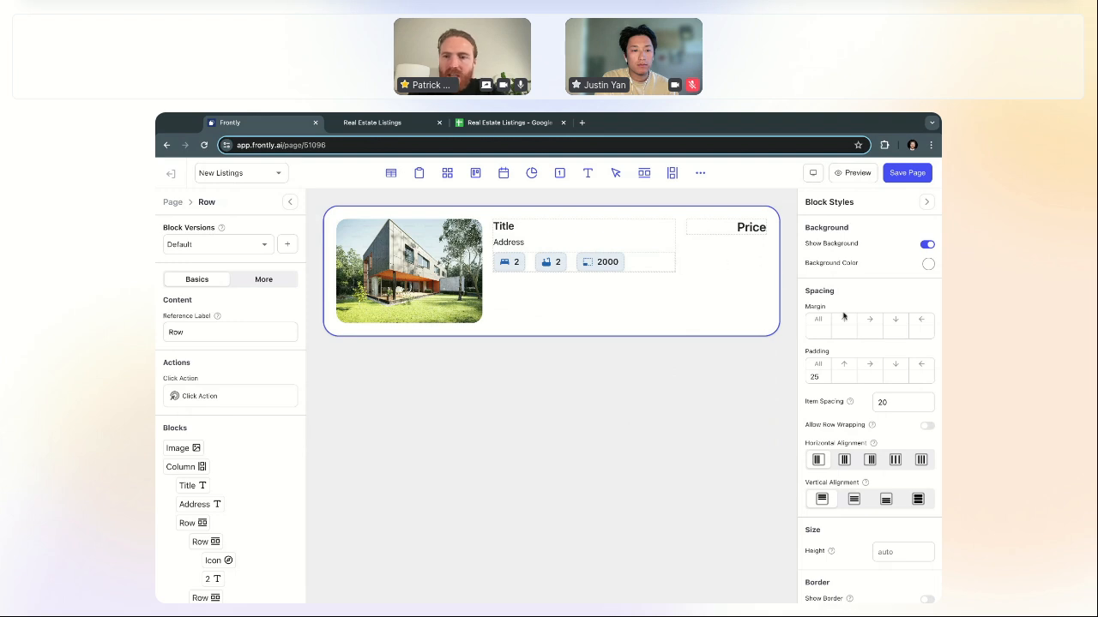
{"action": "scroll", "coordinate": [845, 322], "scroll_direction": "down", "scroll_amount": 1}
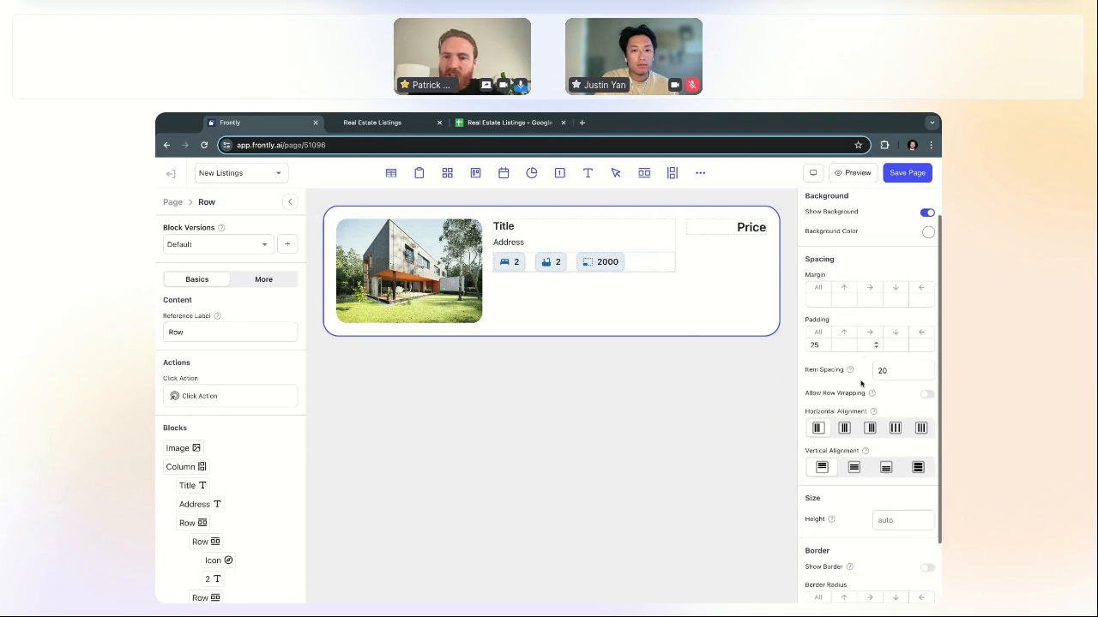
{"action": "left_click", "coordinate": [854, 468]}
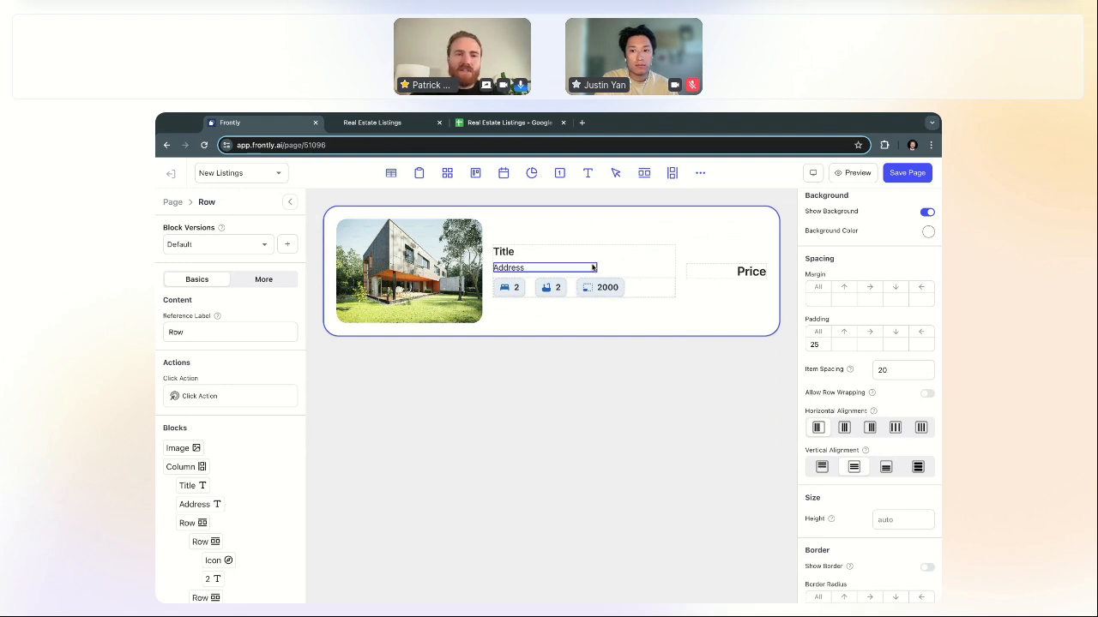
Step: Set the badge row's top margin to 60
{"action": "left_click", "coordinate": [530, 286]}
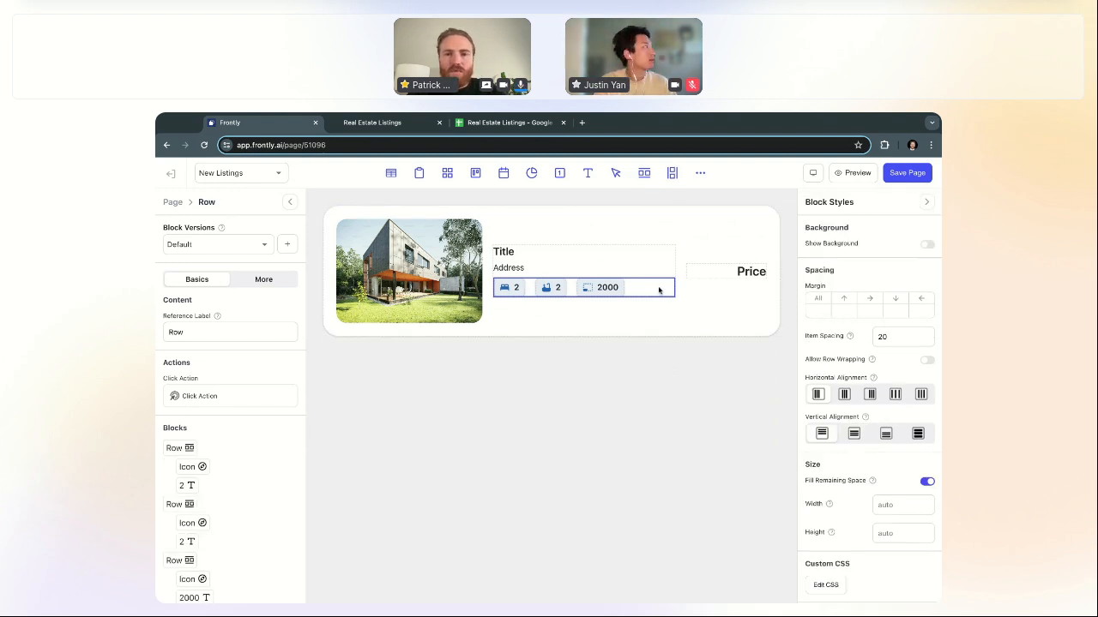
{"action": "left_click", "coordinate": [840, 311]}
{"action": "type", "text": "60"}
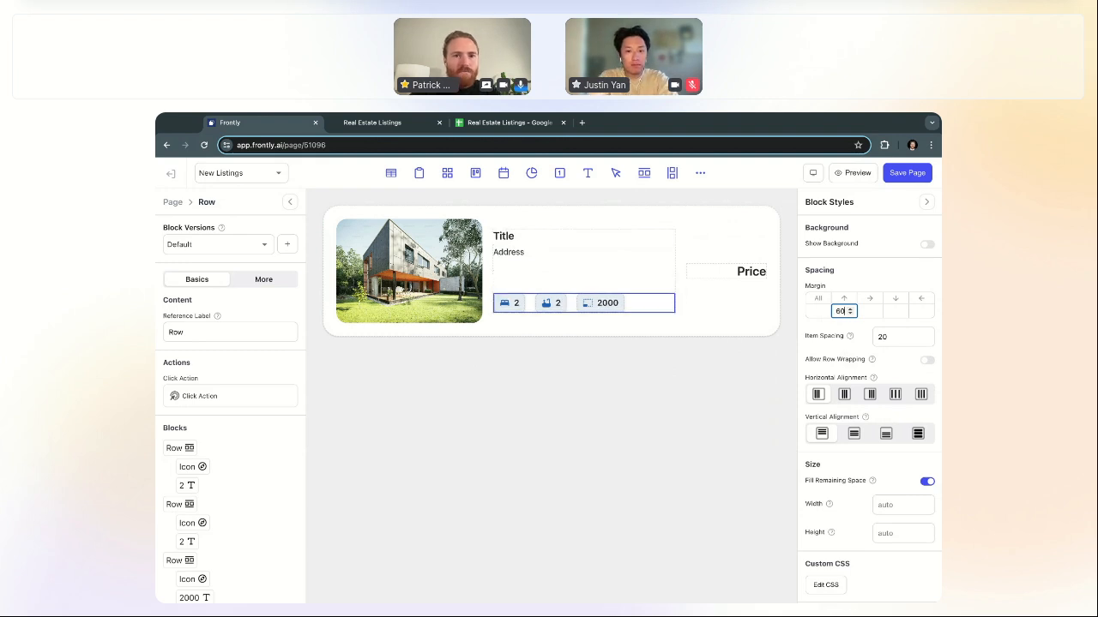
{"action": "left_click", "coordinate": [173, 202]}
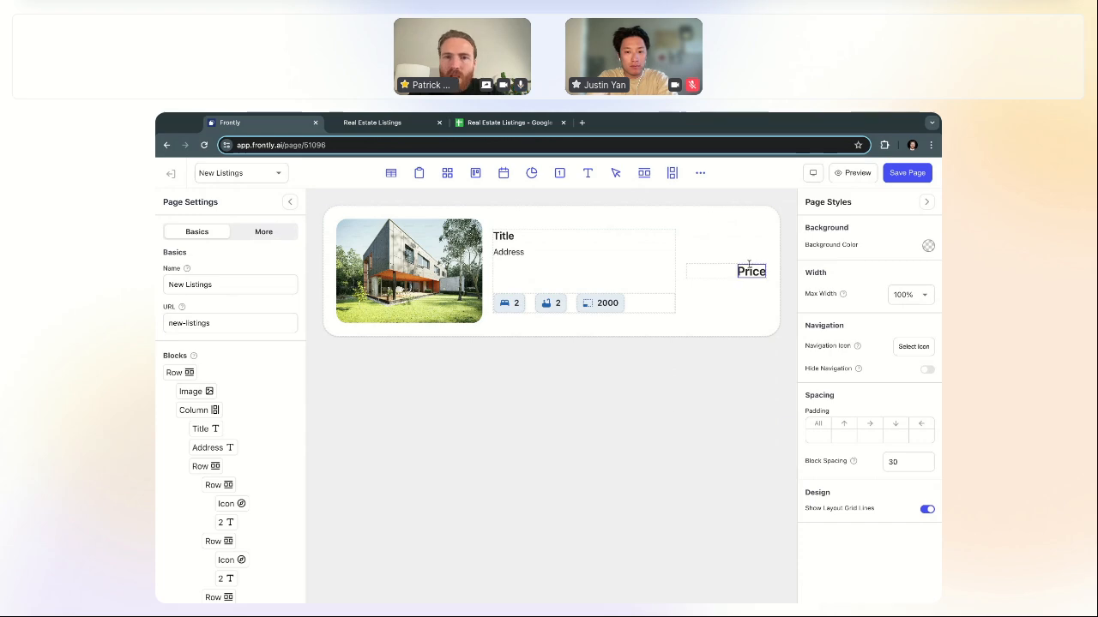
Step: Add an Icon block under Price showing the outline heart icon
{"action": "left_click", "coordinate": [721, 275]}
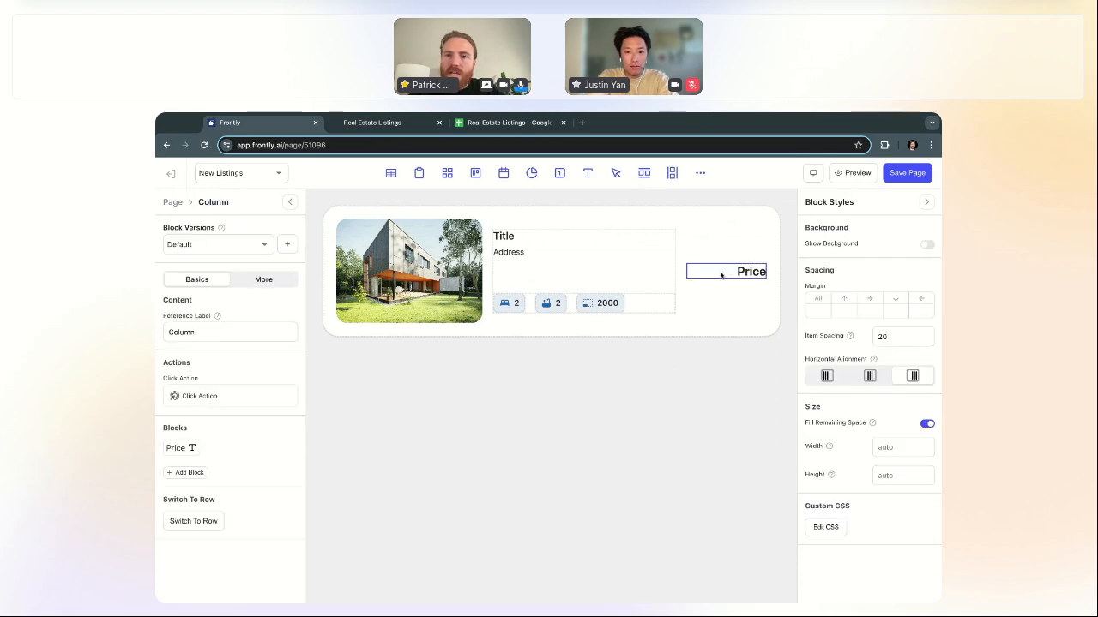
{"action": "left_click", "coordinate": [700, 174]}
{"action": "left_click", "coordinate": [525, 282]}
{"action": "type", "text": "i"}
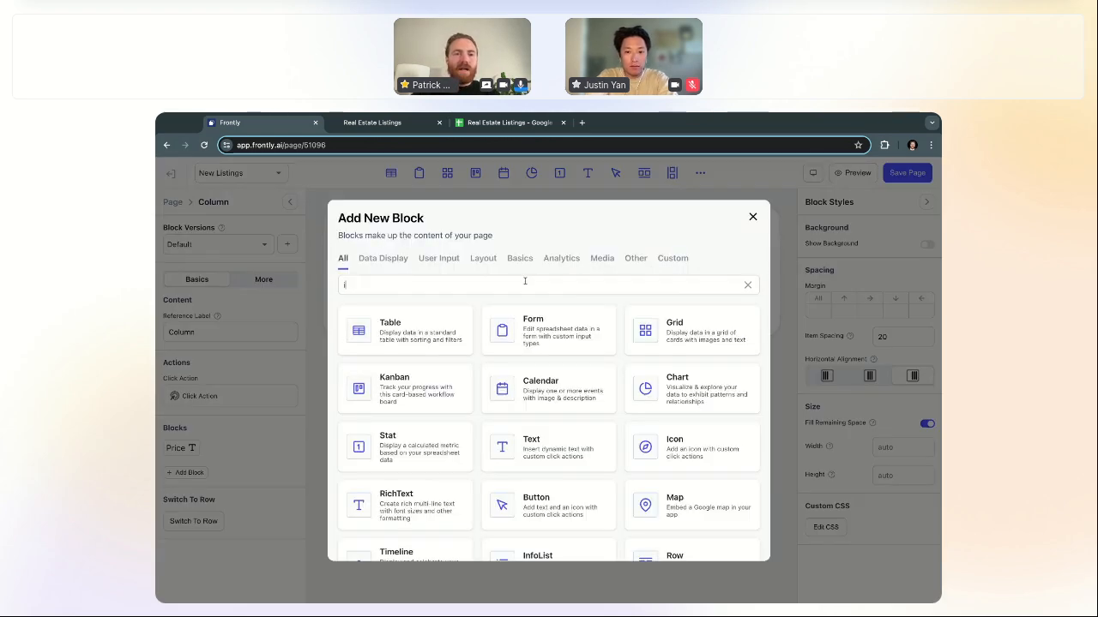
{"action": "type", "text": "con"}
{"action": "left_click", "coordinate": [413, 433]}
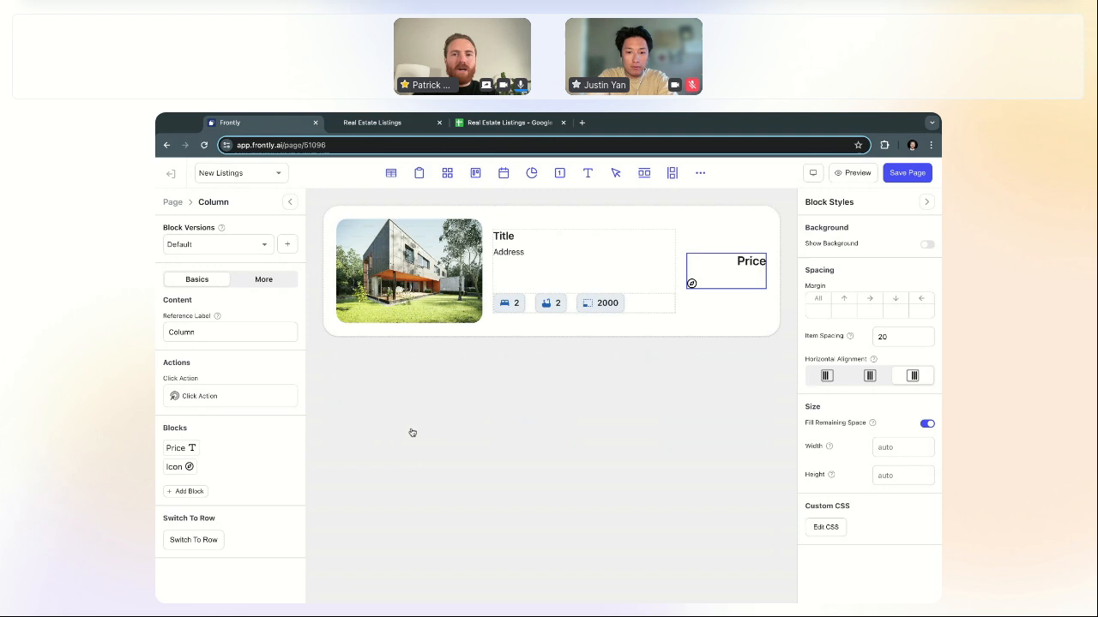
{"action": "left_click", "coordinate": [691, 284]}
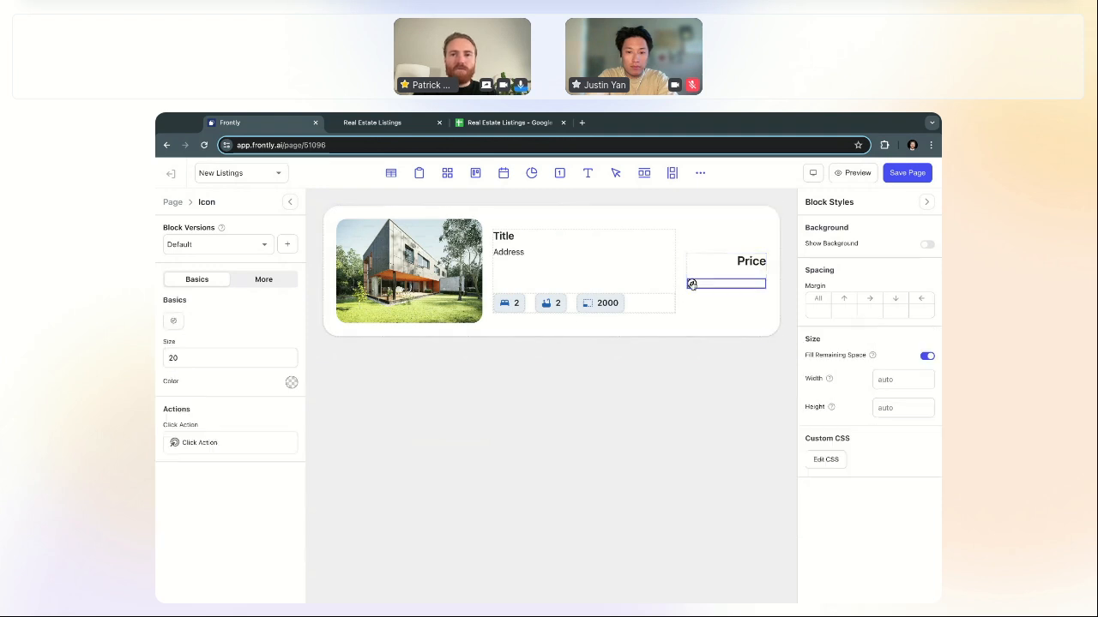
{"action": "left_click", "coordinate": [173, 323]}
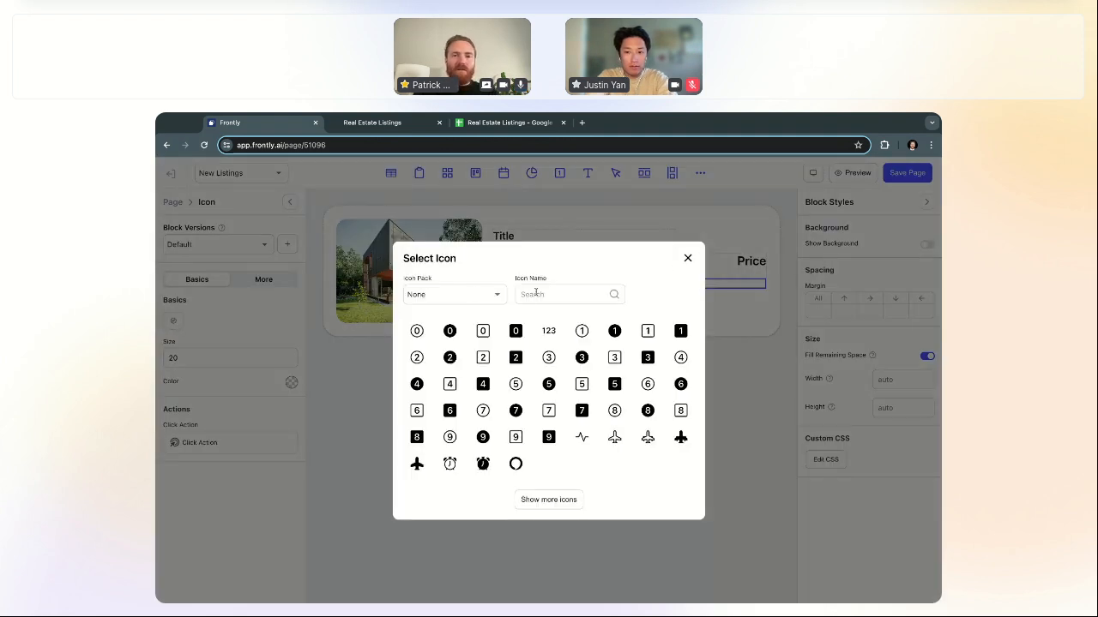
{"action": "type", "text": "heart"}
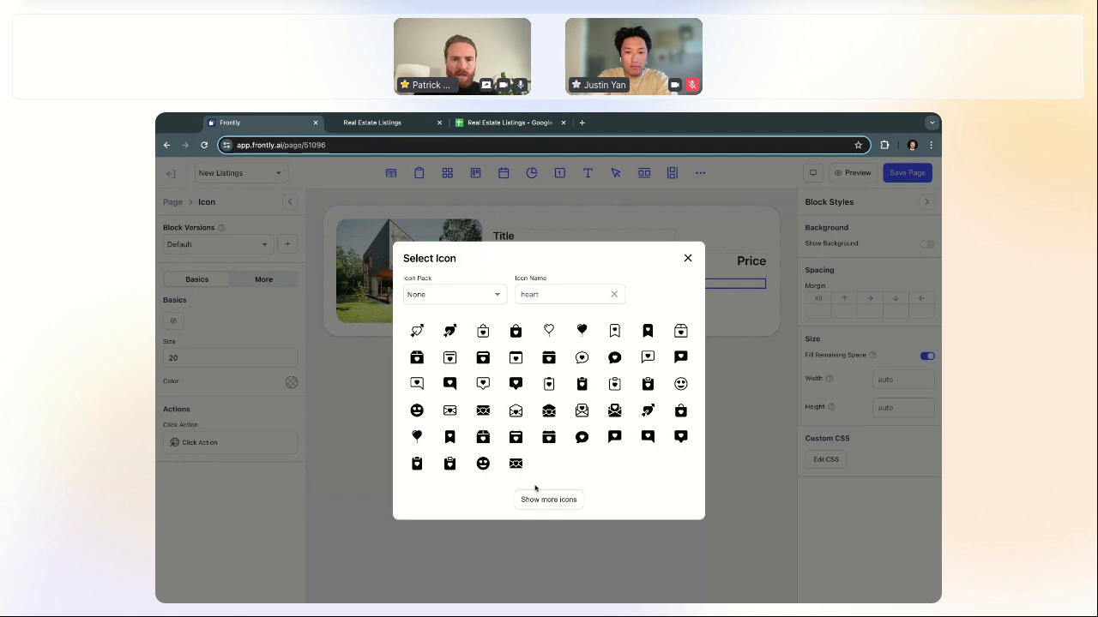
{"action": "left_click", "coordinate": [544, 501]}
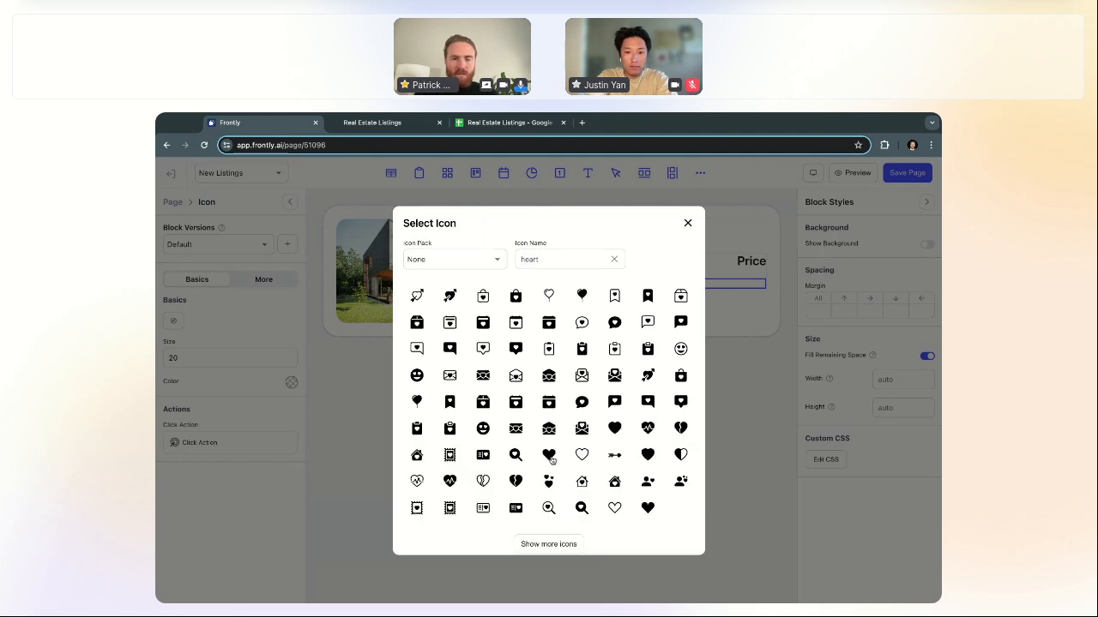
{"action": "left_click", "coordinate": [582, 457]}
{"action": "left_click", "coordinate": [687, 224]}
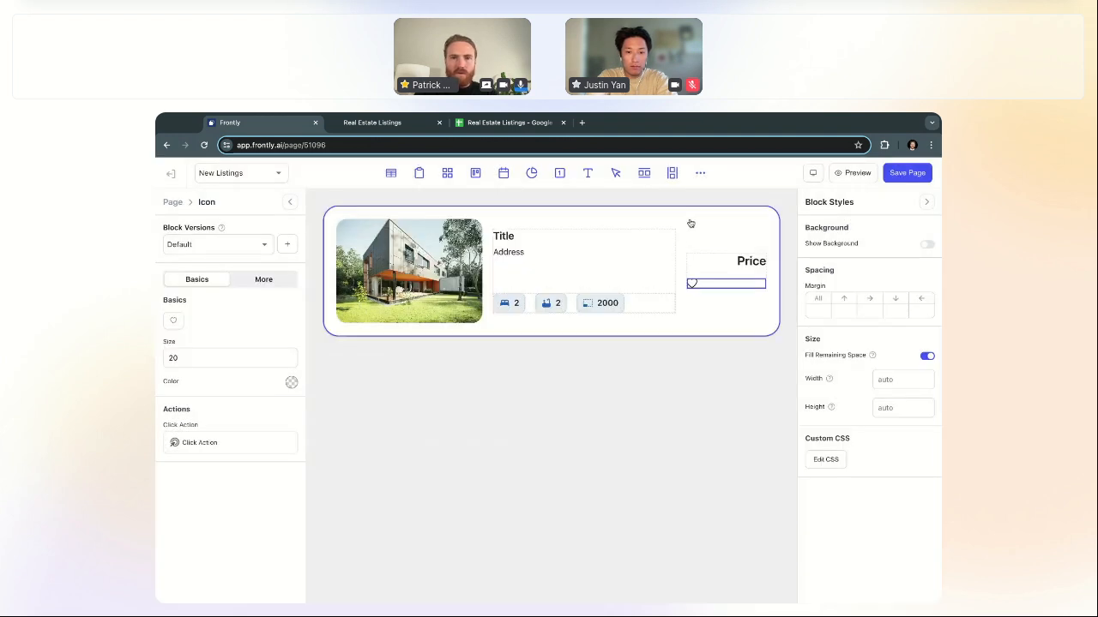
Step: Stop the heart filling remaining space and raise the Price column's item spacing to 110
{"action": "left_click", "coordinate": [927, 356]}
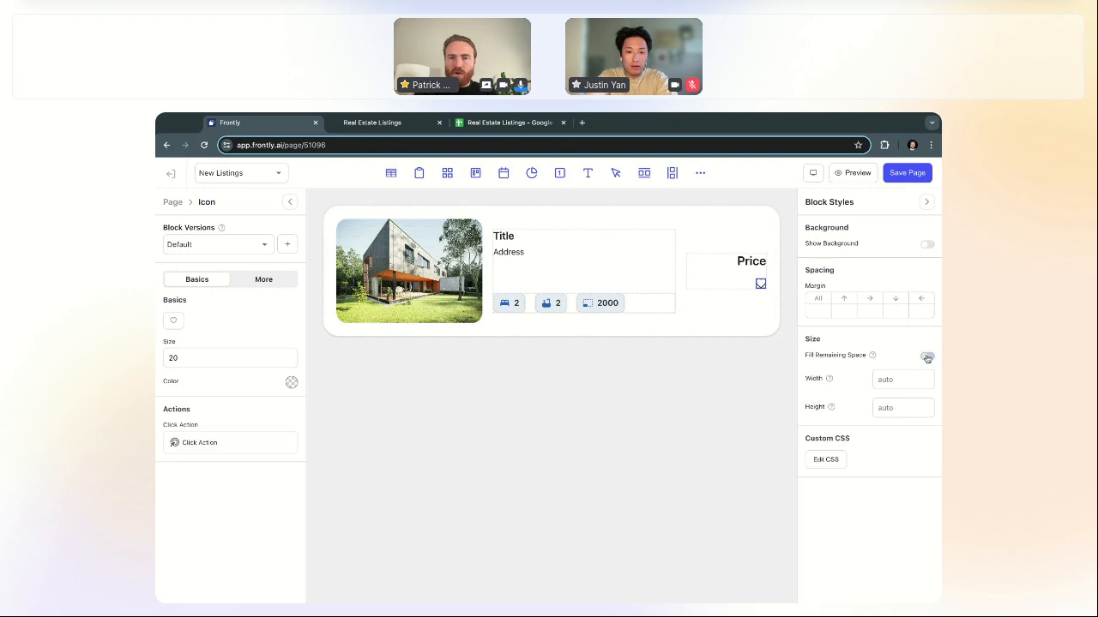
{"action": "left_click", "coordinate": [761, 280]}
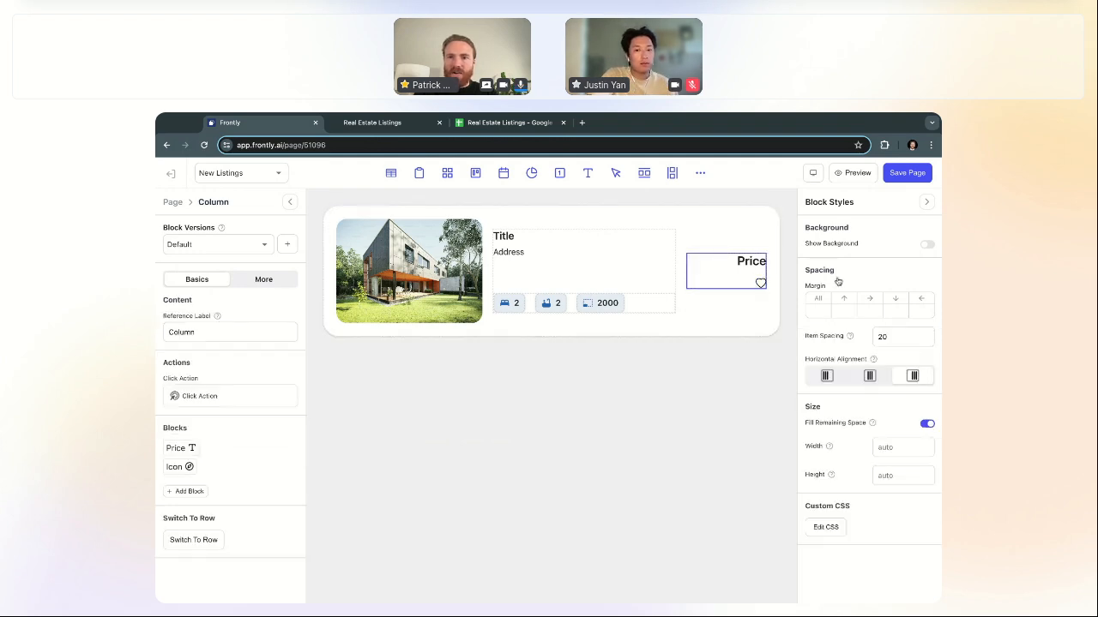
{"action": "double_click", "coordinate": [901, 337]}
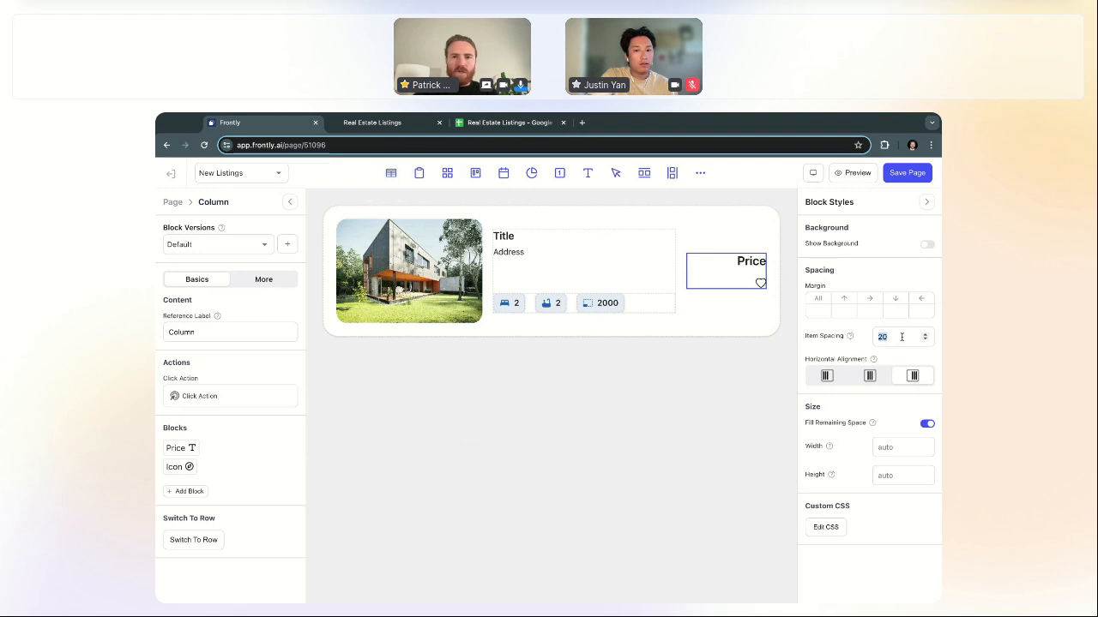
{"action": "type", "text": "60"}
{"action": "type", "text": "80"}
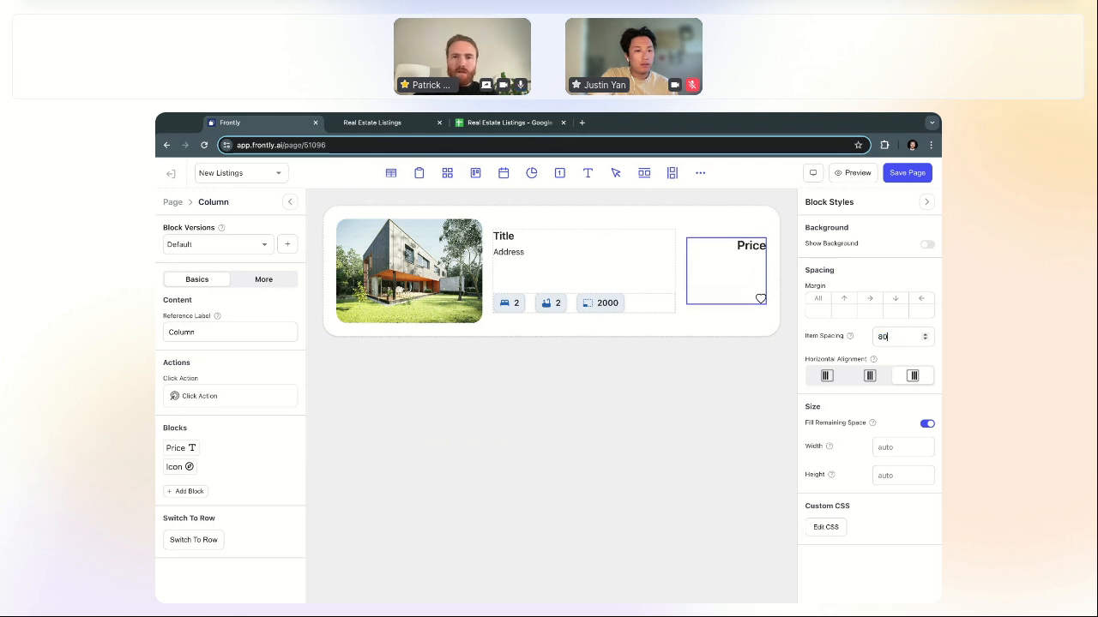
{"action": "key", "text": "BackSpace"}
{"action": "key", "text": "BackSpace"}
{"action": "type", "text": "100"}
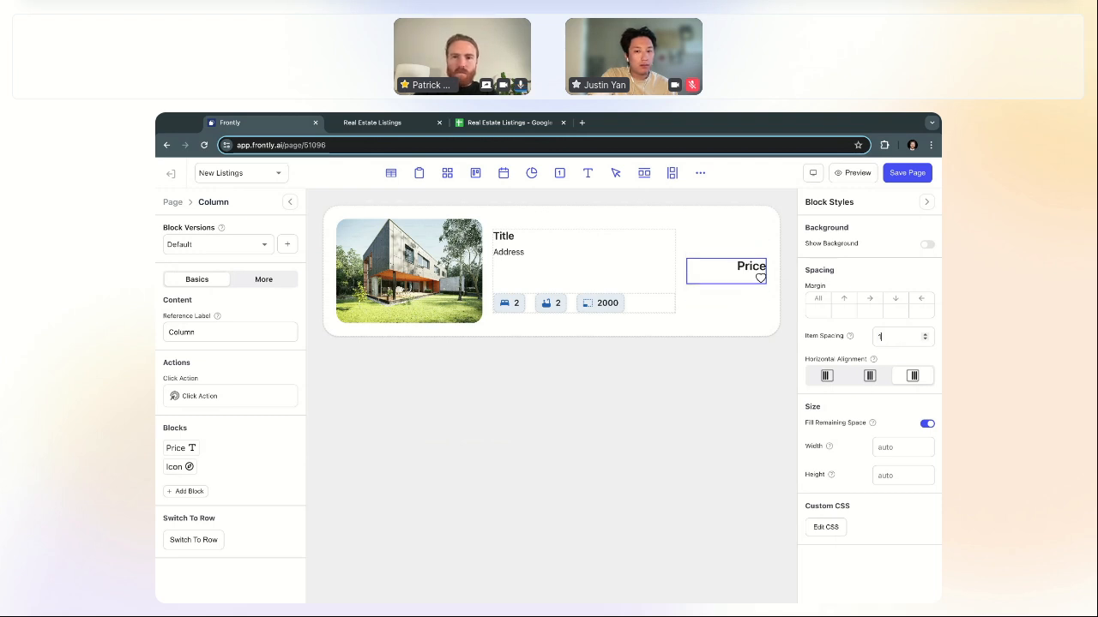
{"action": "double_click", "coordinate": [902, 338]}
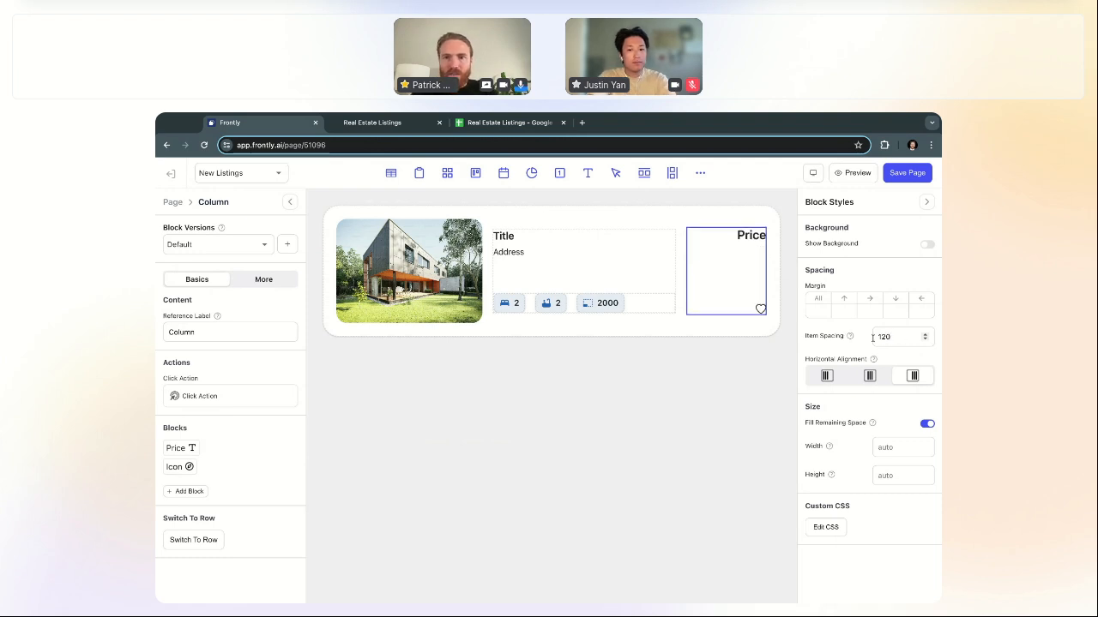
{"action": "type", "text": "110"}
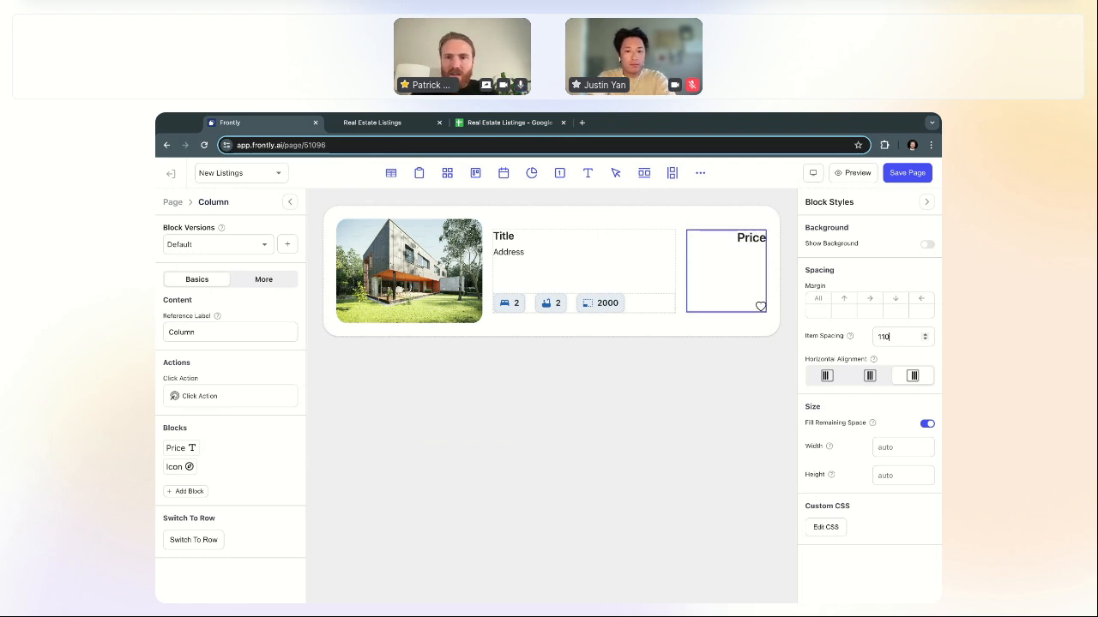
Step: Set the heart icon's size to 35
{"action": "left_click", "coordinate": [760, 306]}
{"action": "double_click", "coordinate": [202, 354]}
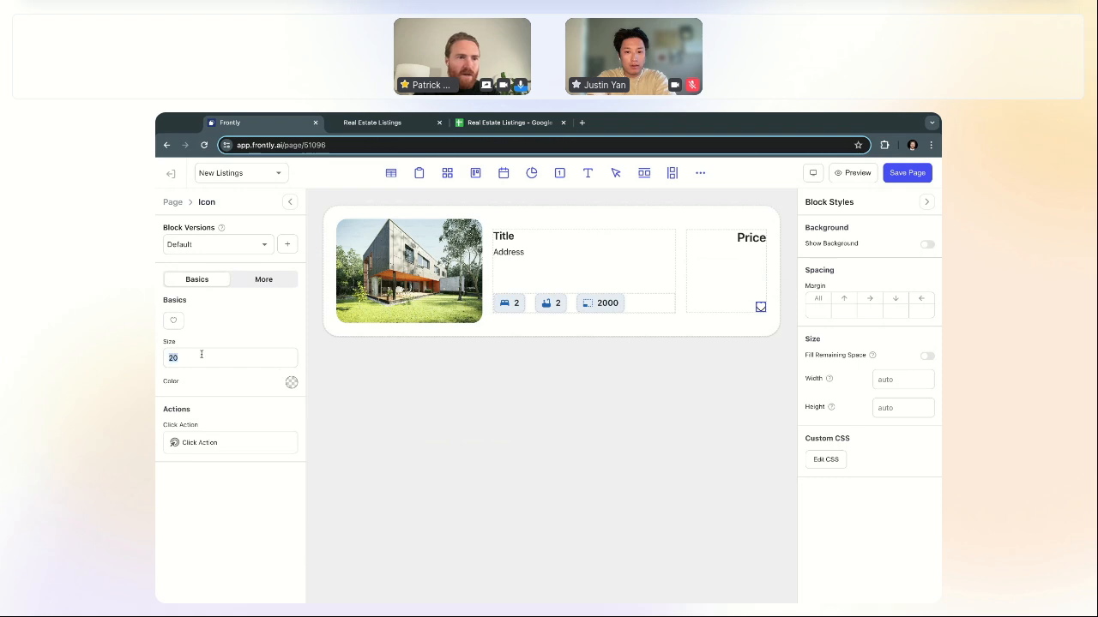
{"action": "type", "text": "35"}
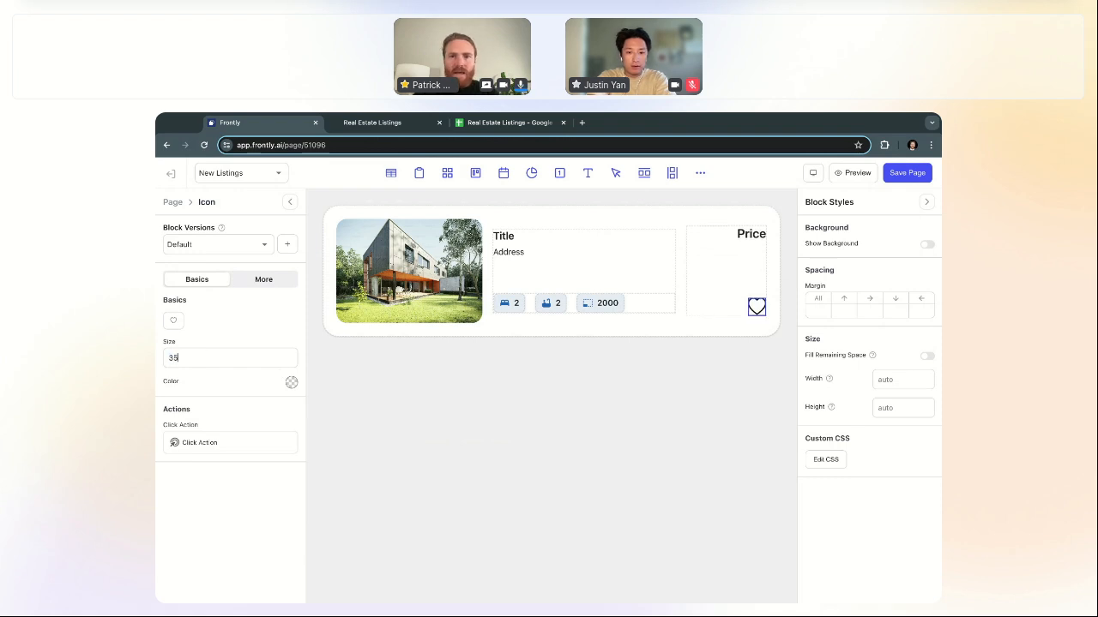
{"action": "left_click", "coordinate": [172, 202]}
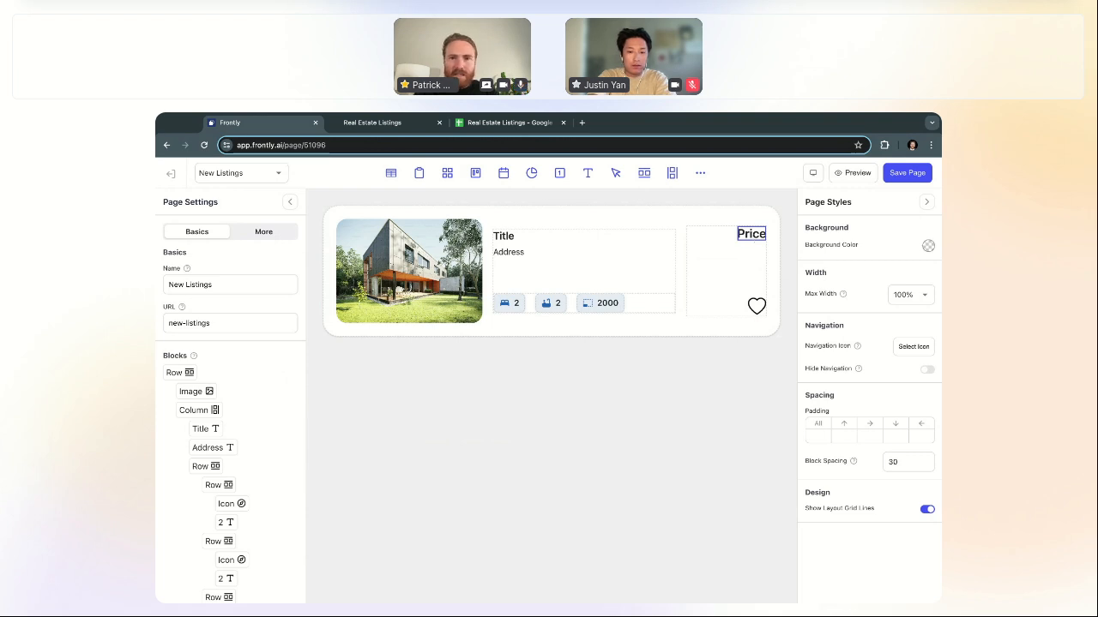
Step: Lower the Price column's item spacing to 99
{"action": "left_click", "coordinate": [749, 255]}
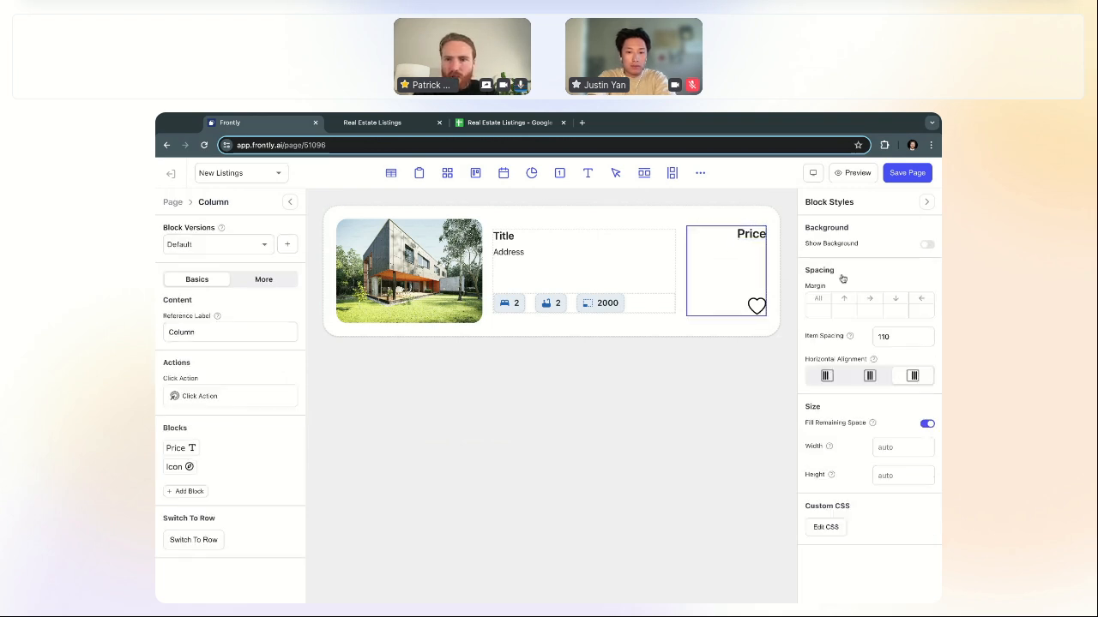
{"action": "left_click", "coordinate": [925, 341]}
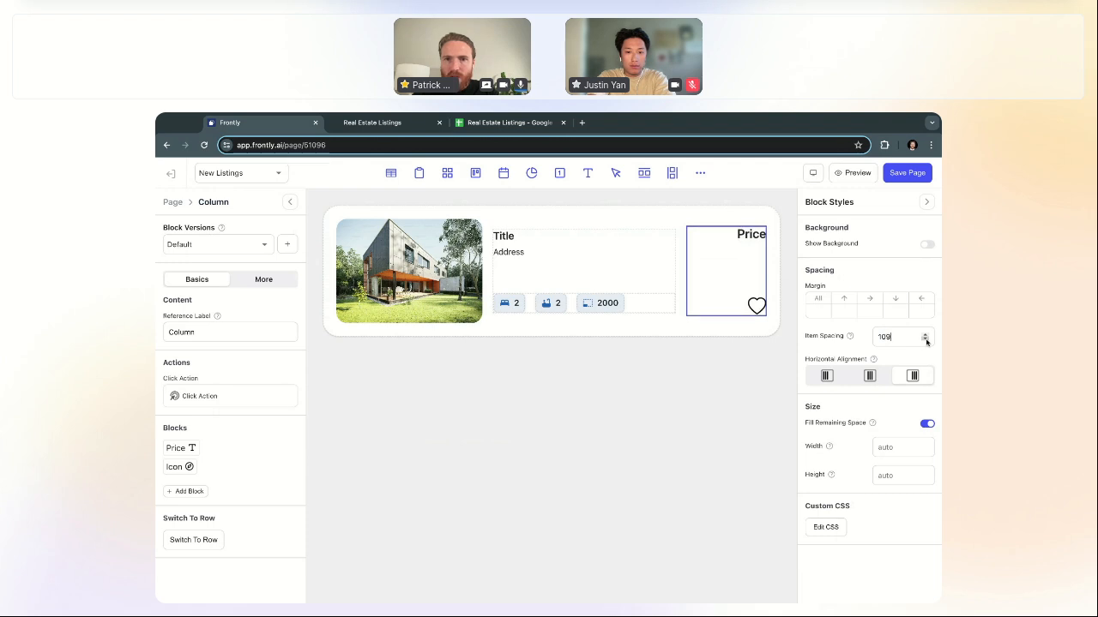
{"action": "left_click", "coordinate": [925, 341]}
{"action": "left_click", "coordinate": [925, 340]}
{"action": "left_click", "coordinate": [925, 340]}
{"action": "left_click", "coordinate": [926, 340]}
{"action": "left_click", "coordinate": [925, 341]}
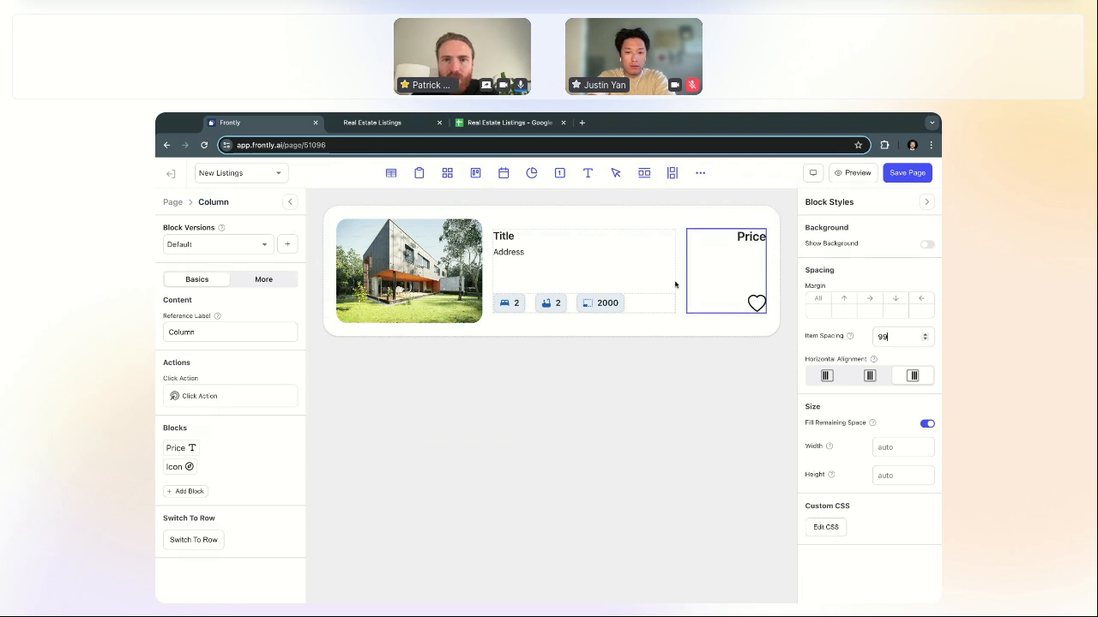
{"action": "left_click", "coordinate": [173, 203]}
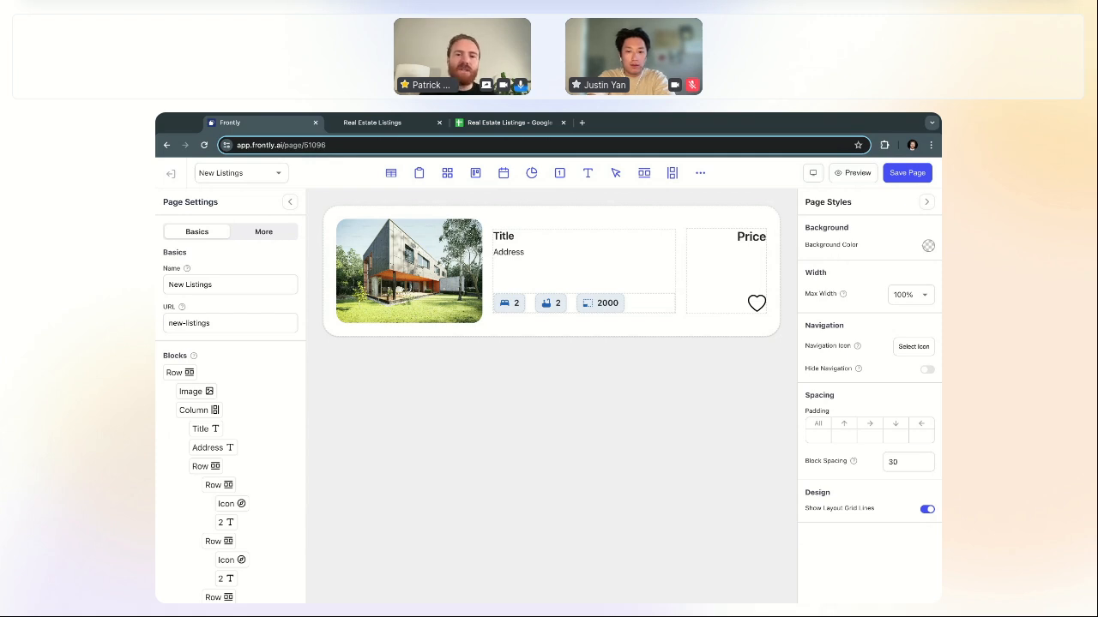
Step: Save the page, hide the layout grid lines, and select the listing card row
{"action": "left_click", "coordinate": [899, 176]}
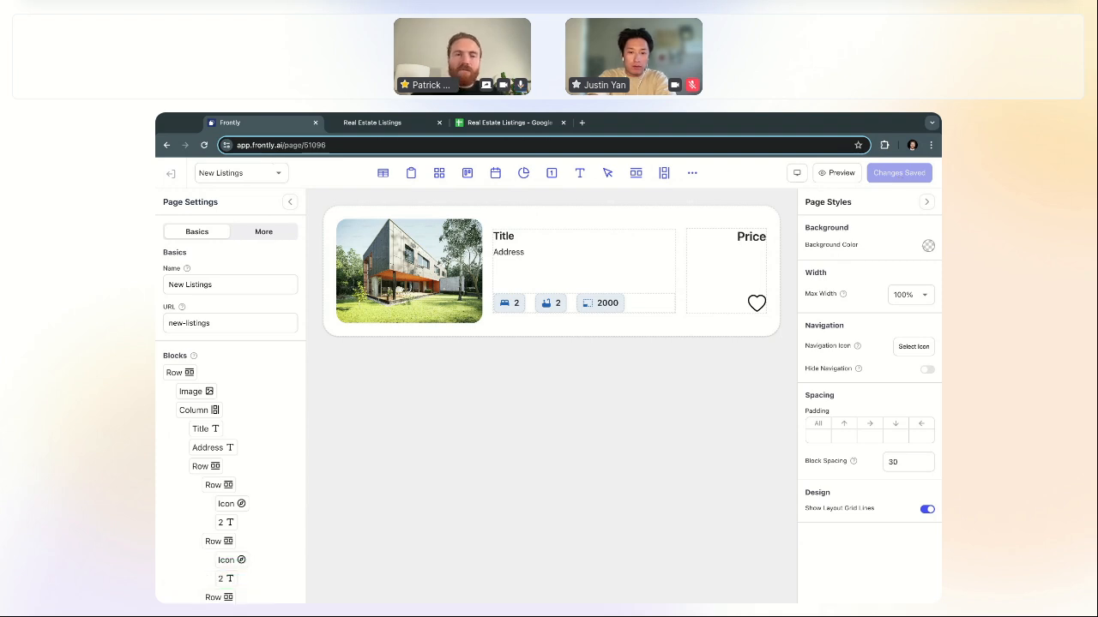
{"action": "left_click", "coordinate": [927, 509]}
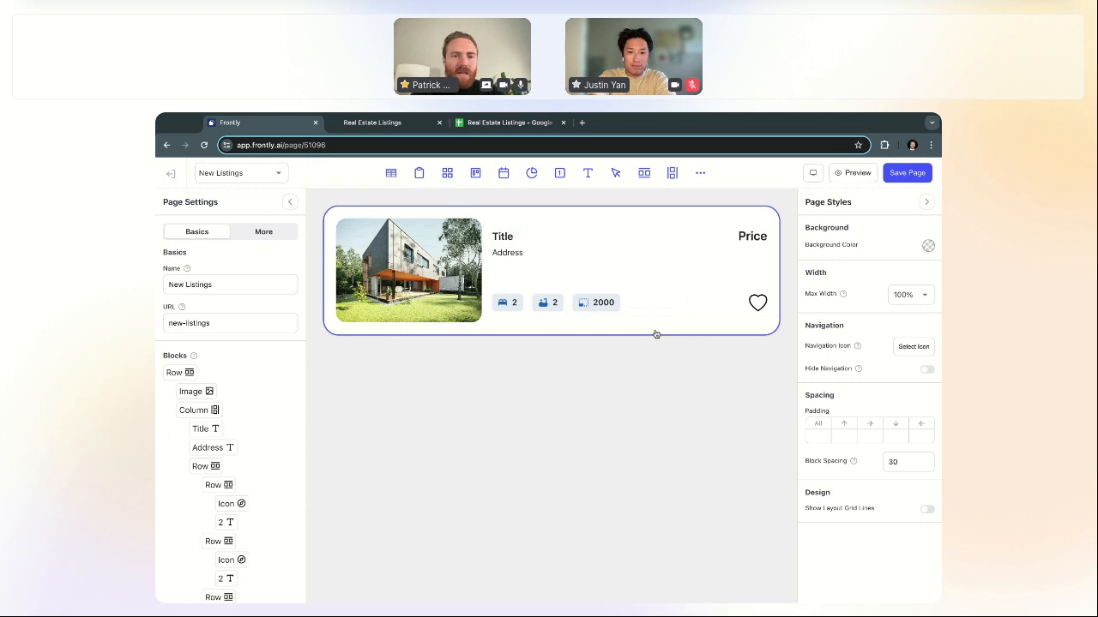
{"action": "left_click", "coordinate": [656, 334]}
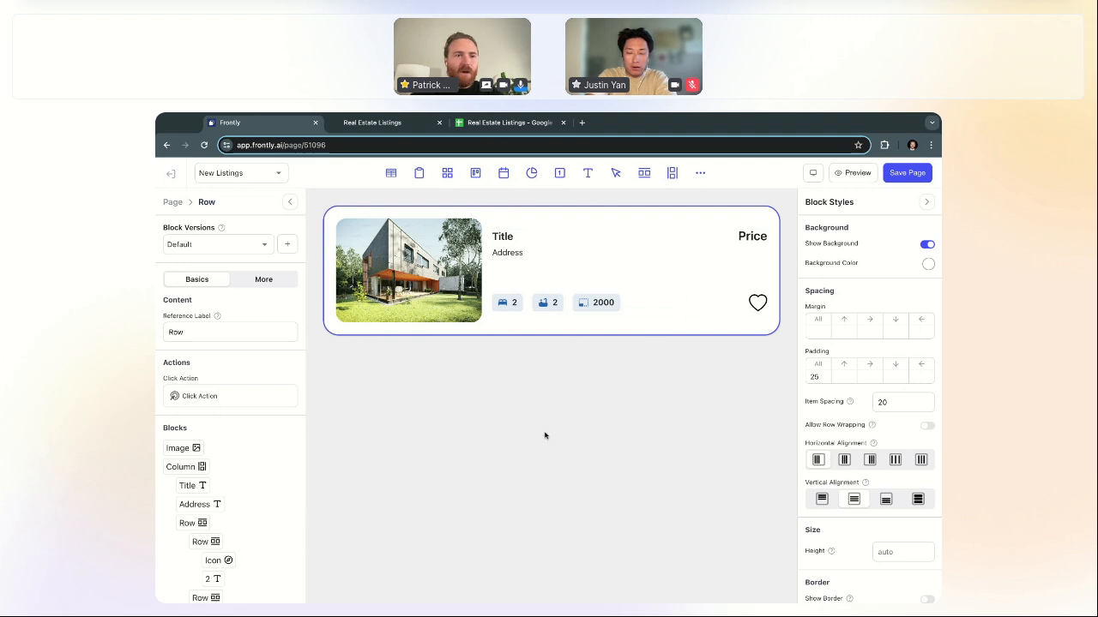
Step: Reselect the card row and show its visibility and custom-block options
{"action": "left_click", "coordinate": [173, 204]}
{"action": "left_click", "coordinate": [369, 215]}
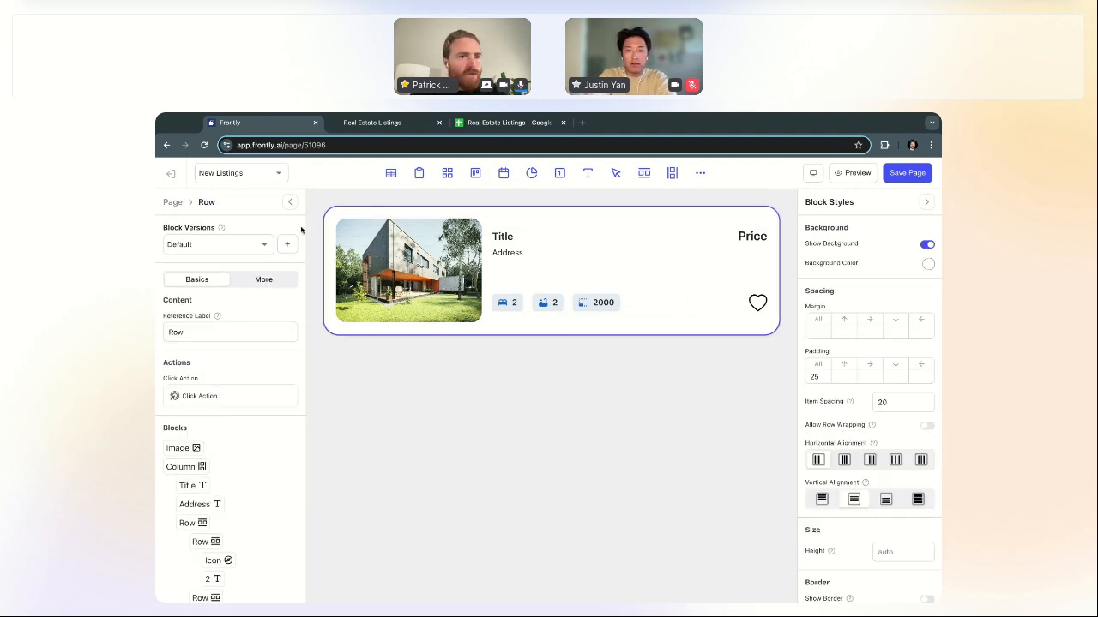
{"action": "left_click", "coordinate": [262, 281]}
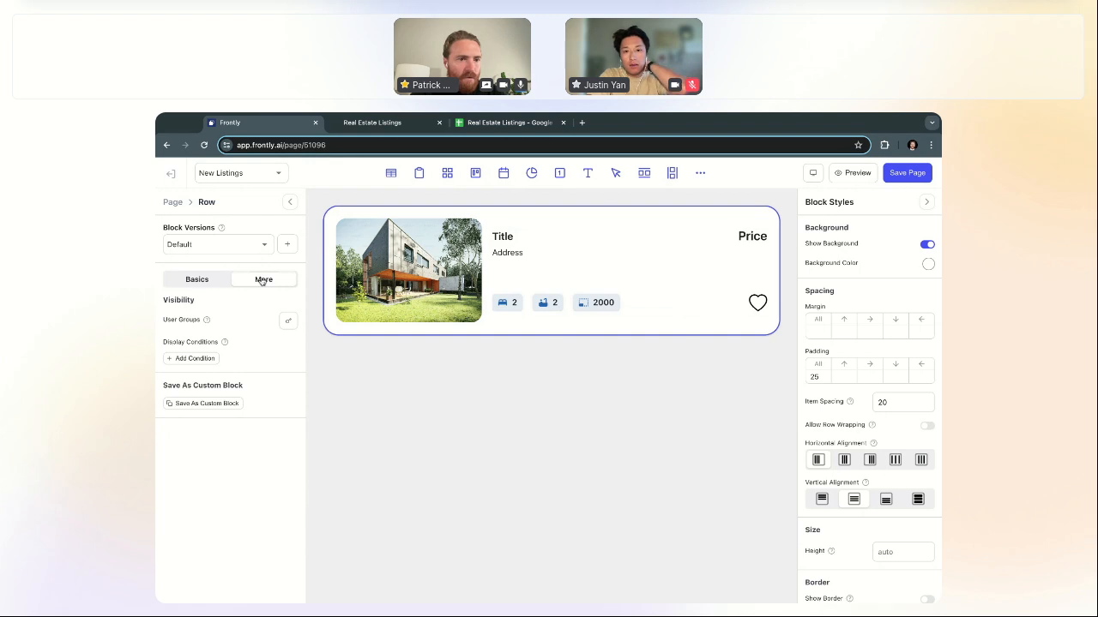
Step: Save the card as custom block 'Custom Real Estate Listing', described 'A fun card for displaying a house'
{"action": "left_click", "coordinate": [208, 404]}
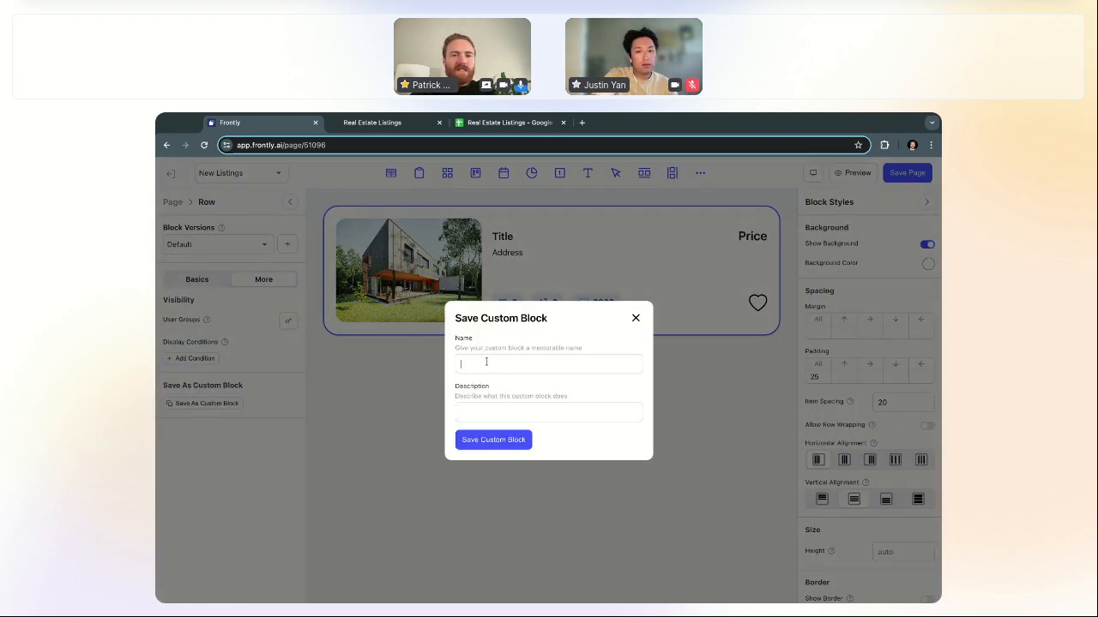
{"action": "left_click", "coordinate": [486, 362]}
{"action": "type", "text": "Custom "}
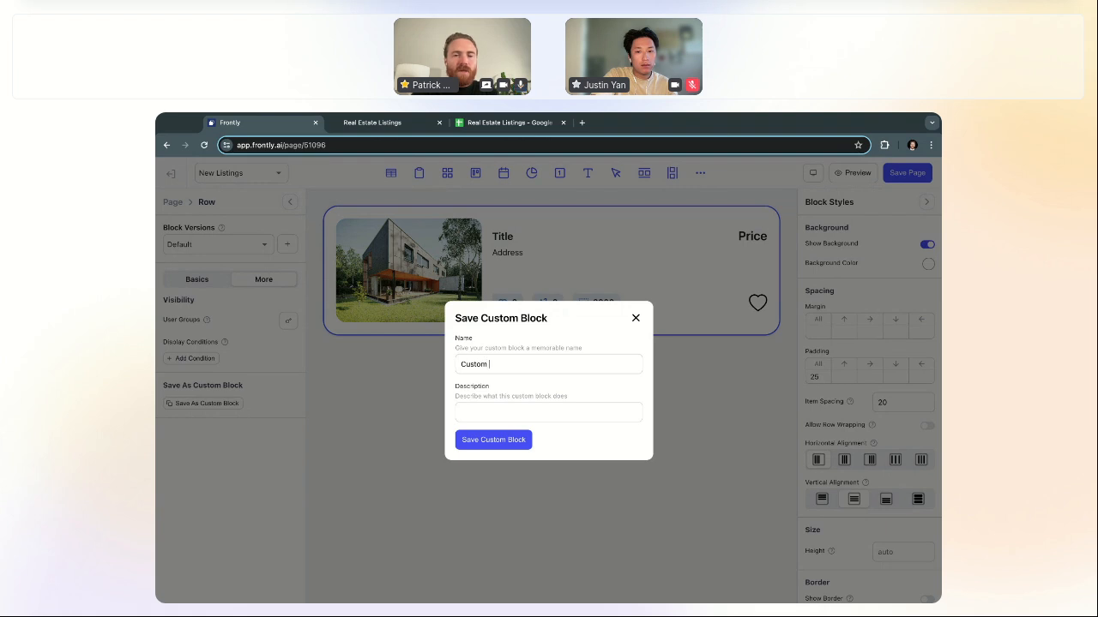
{"action": "type", "text": "Real Estat"}
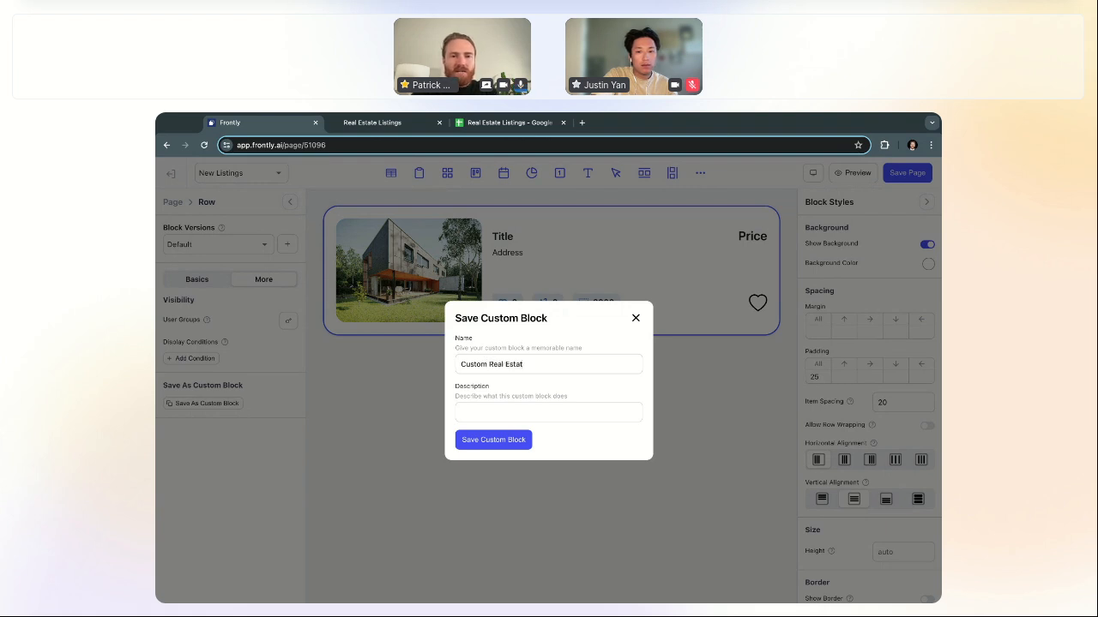
{"action": "type", "text": "e Listing"}
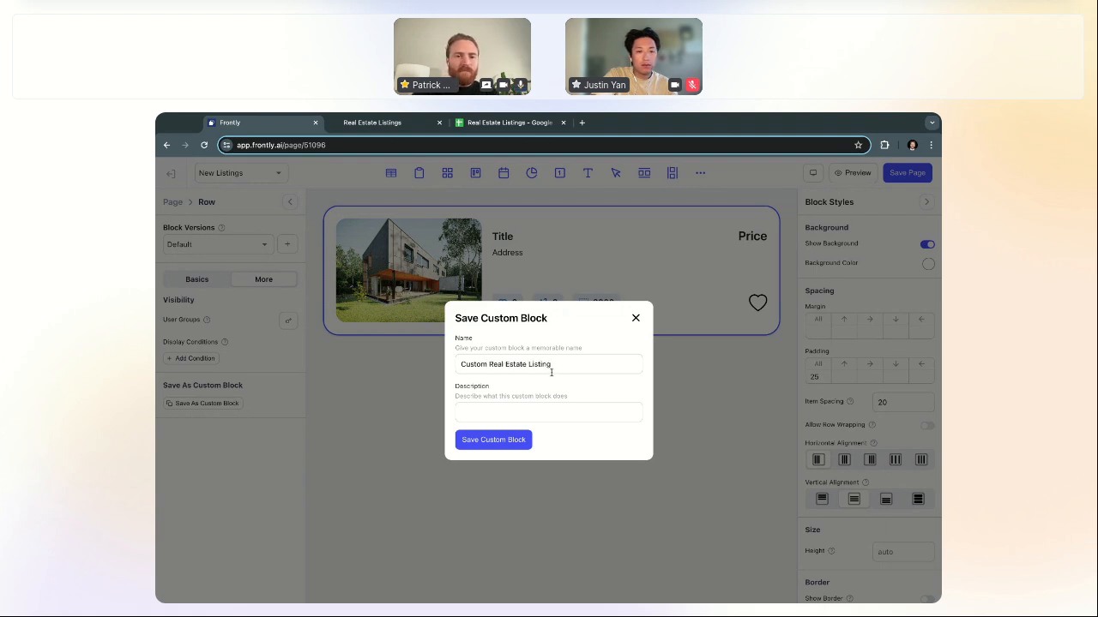
{"action": "left_click", "coordinate": [543, 410]}
{"action": "type", "text": "A fun "}
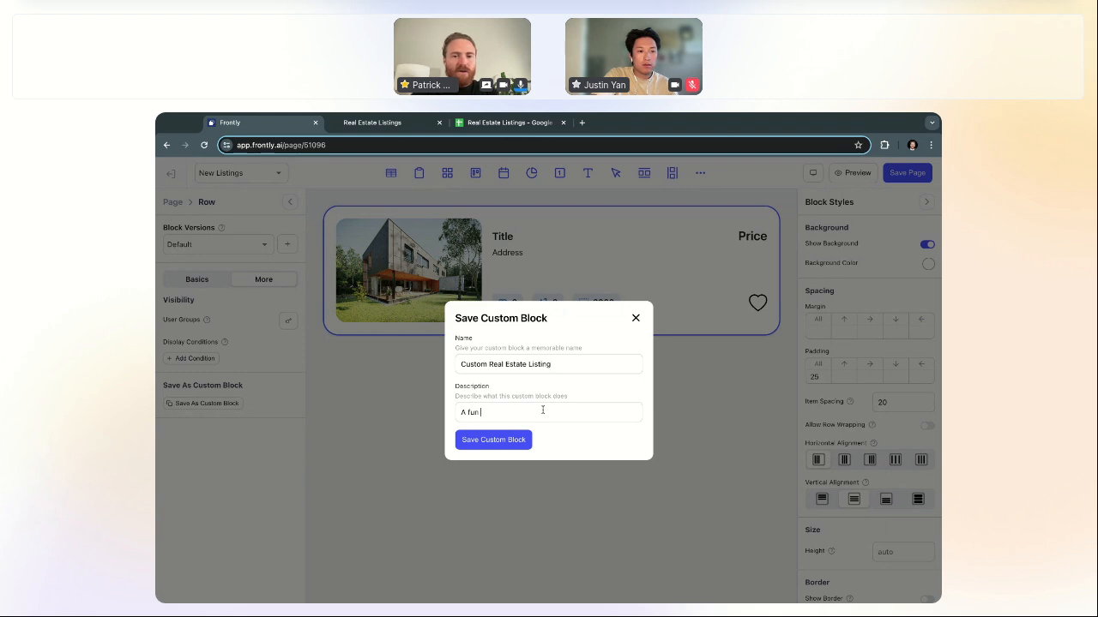
{"action": "type", "text": "card for displayin"}
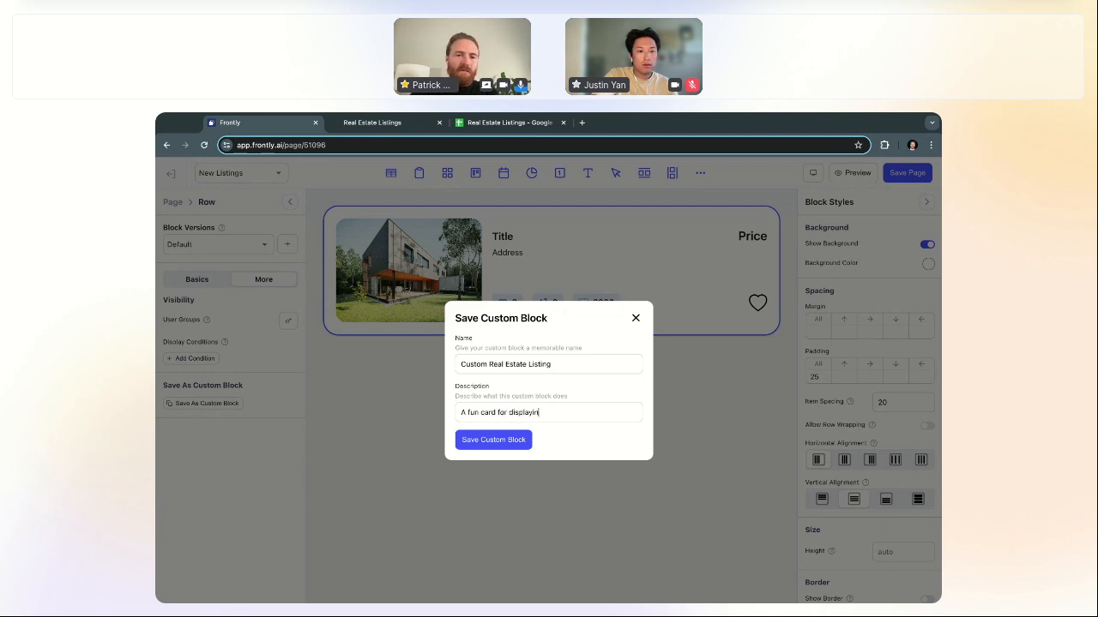
{"action": "type", "text": "g a house"}
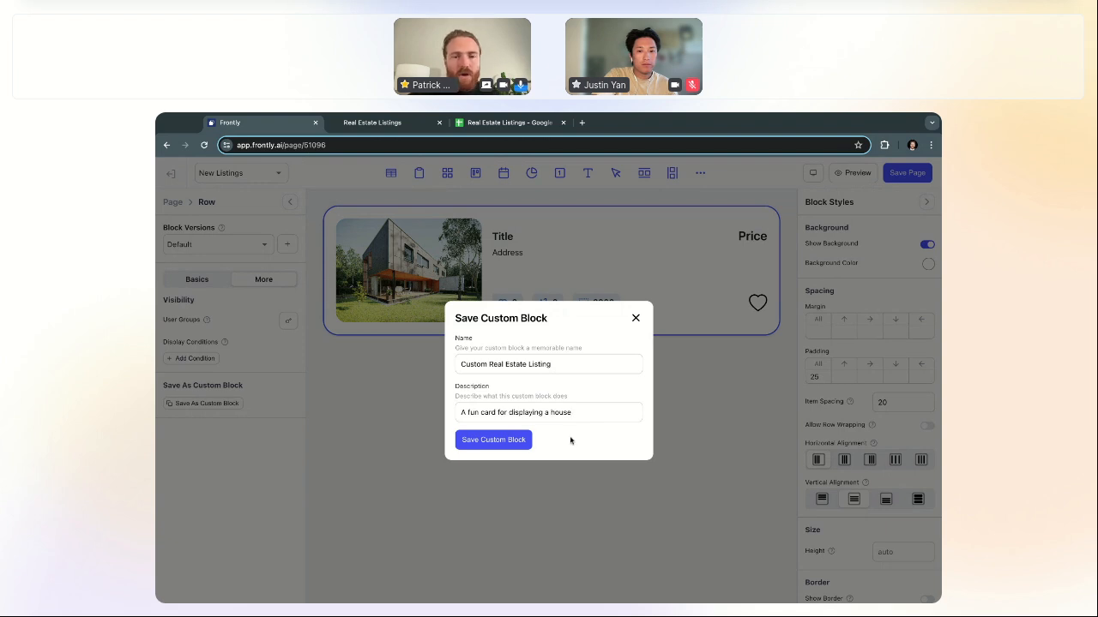
{"action": "left_click", "coordinate": [506, 440]}
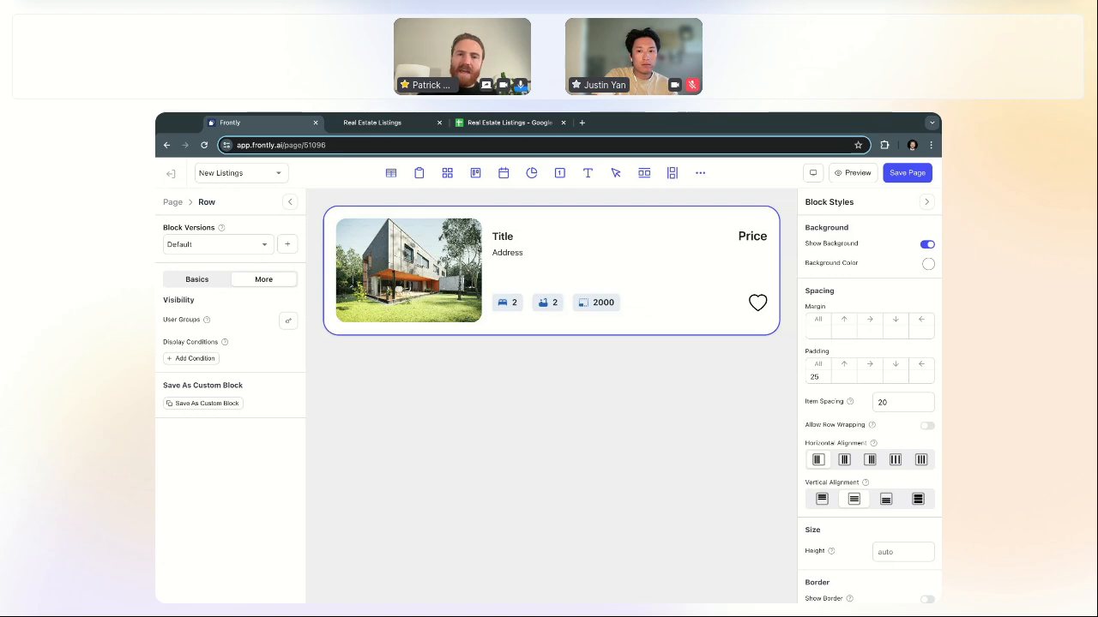
Step: Add a Custom Real Estate Listing block to the page
{"action": "left_click", "coordinate": [699, 175]}
{"action": "scroll", "coordinate": [549, 428], "scroll_direction": "down", "scroll_amount": 5}
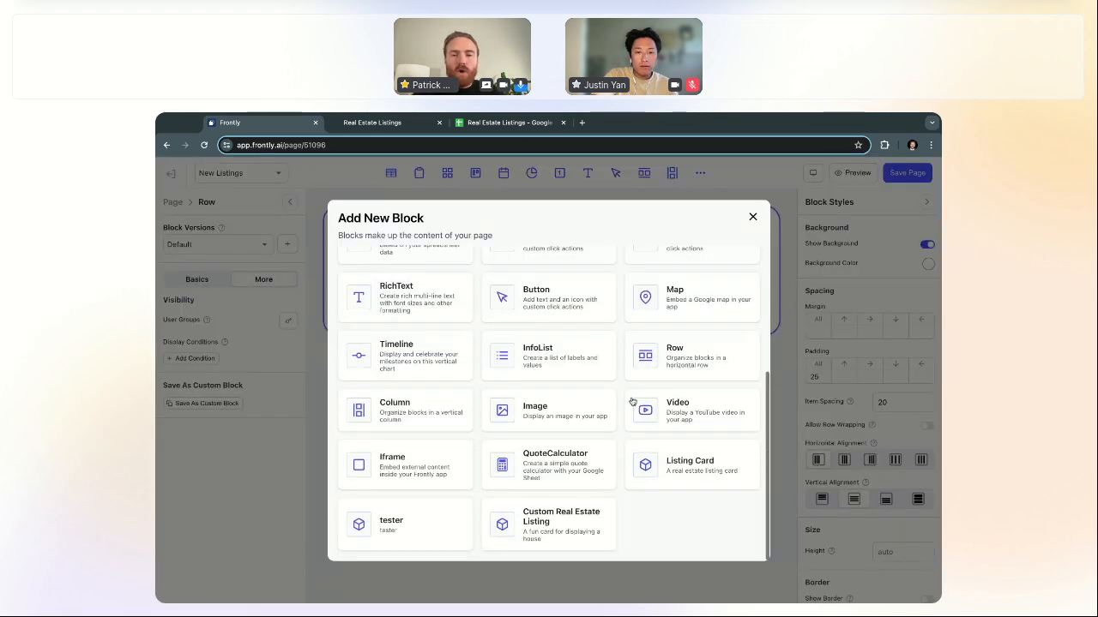
{"action": "left_click", "coordinate": [559, 534]}
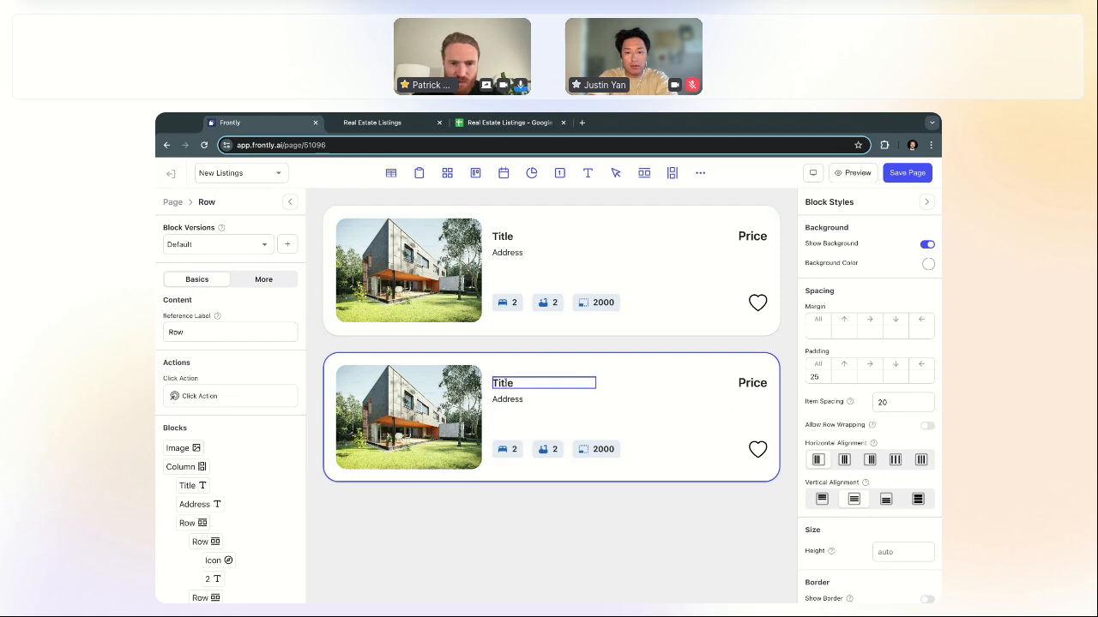
Step: Delete the second card's image block, reload the page, and leave the editor
{"action": "left_click", "coordinate": [505, 384]}
{"action": "left_click", "coordinate": [468, 398]}
{"action": "left_click", "coordinate": [515, 385]}
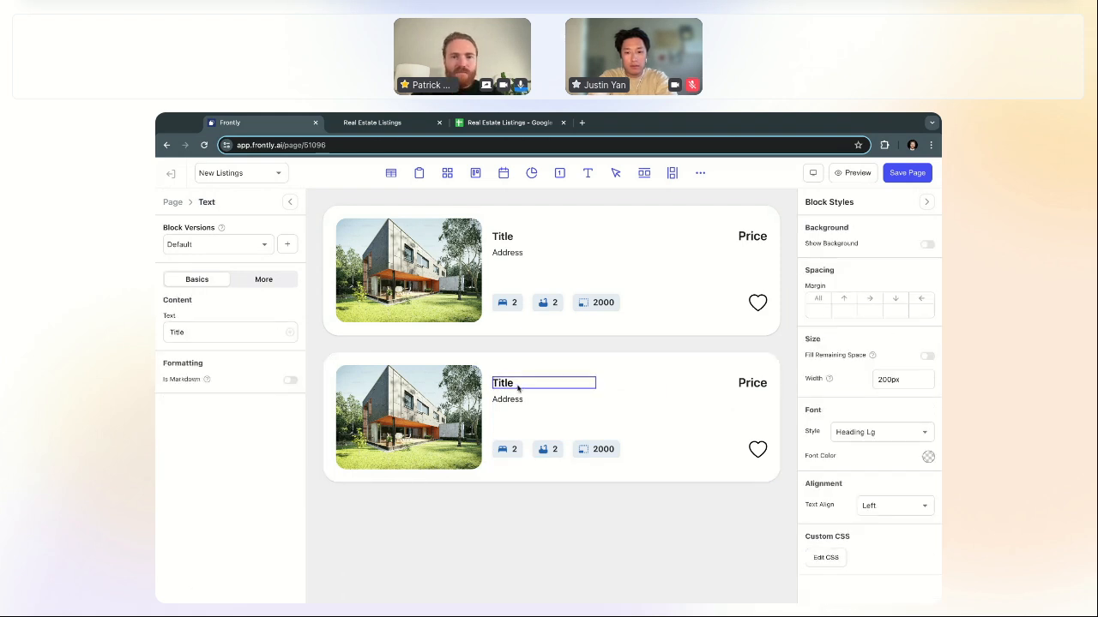
{"action": "left_click", "coordinate": [466, 392]}
{"action": "key", "text": "Delete"}
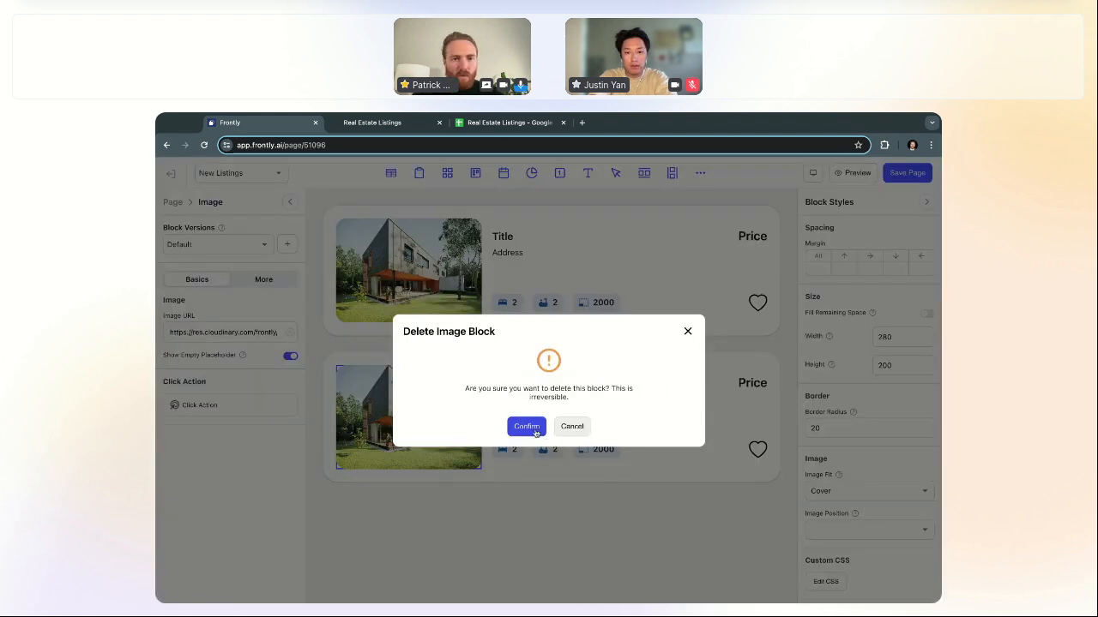
{"action": "left_click", "coordinate": [530, 428]}
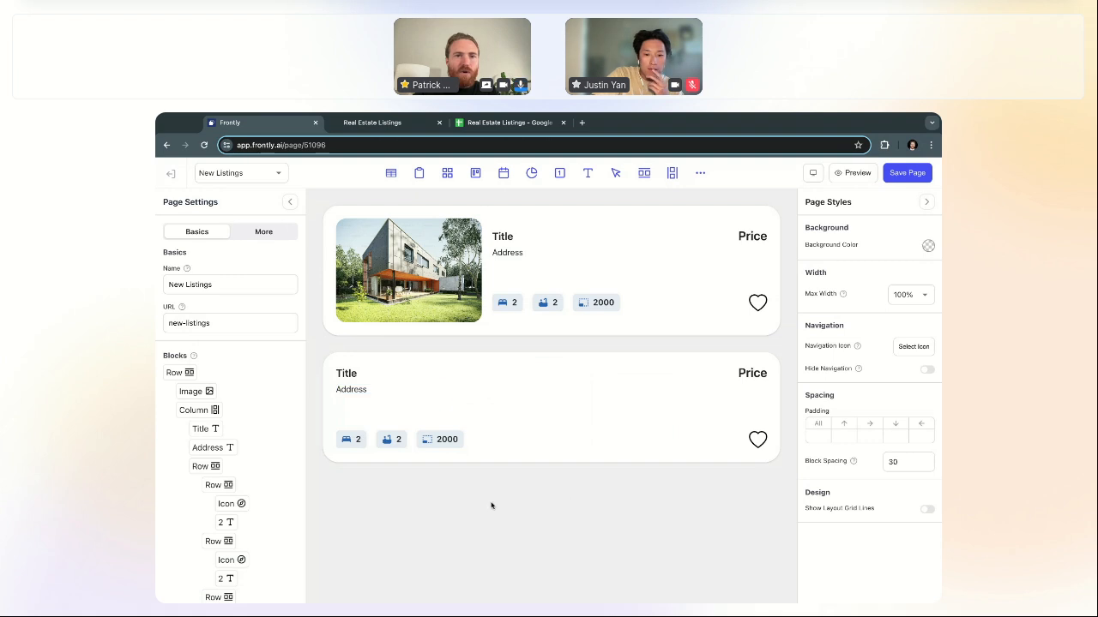
{"action": "key", "text": "super+r"}
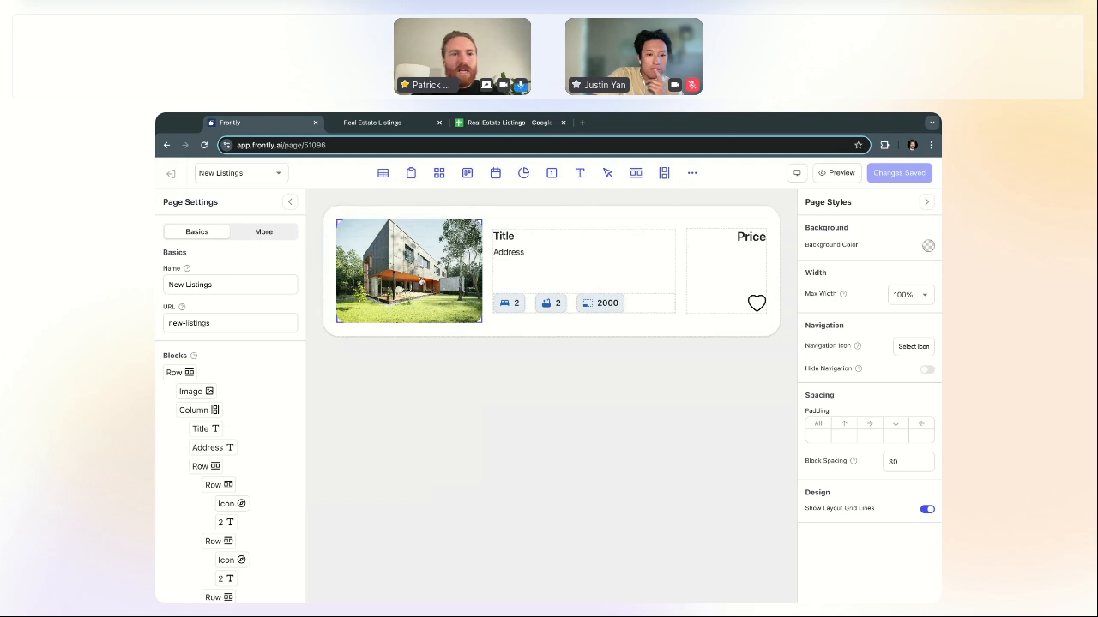
{"action": "left_click", "coordinate": [169, 175]}
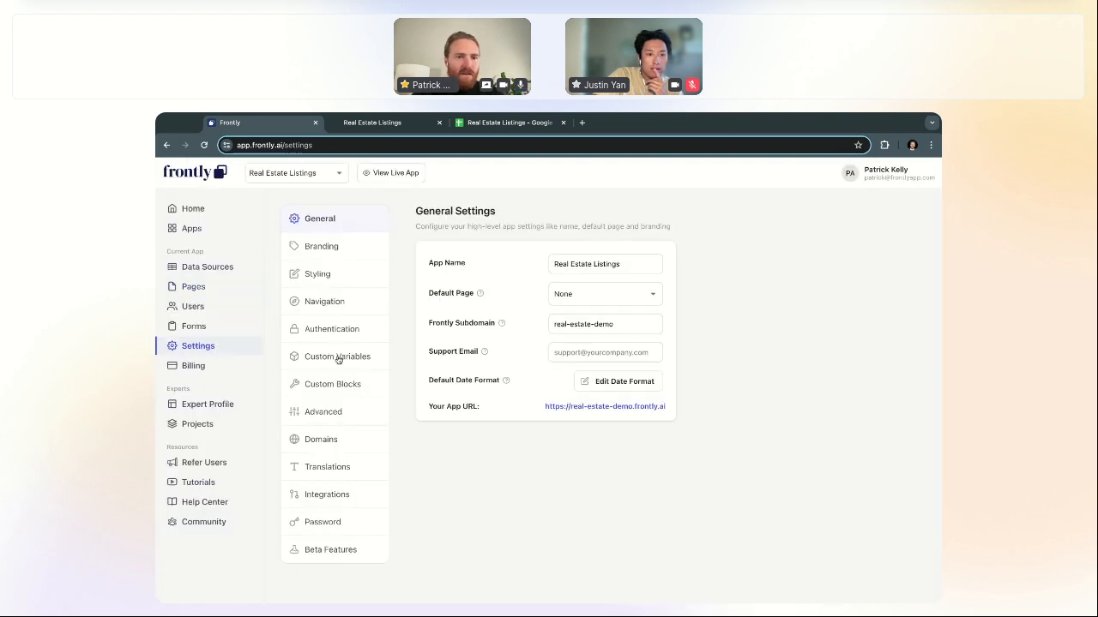
Step: Open the Custom Real Estate Listing block from the app's Custom Blocks list
{"action": "left_click", "coordinate": [331, 385]}
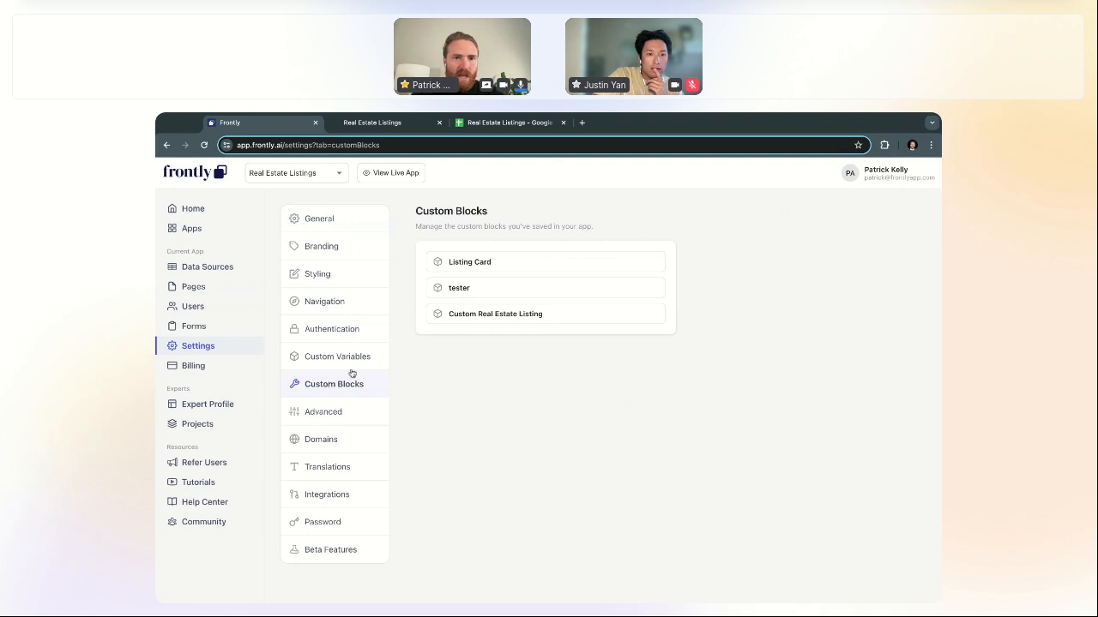
{"action": "left_click", "coordinate": [528, 316]}
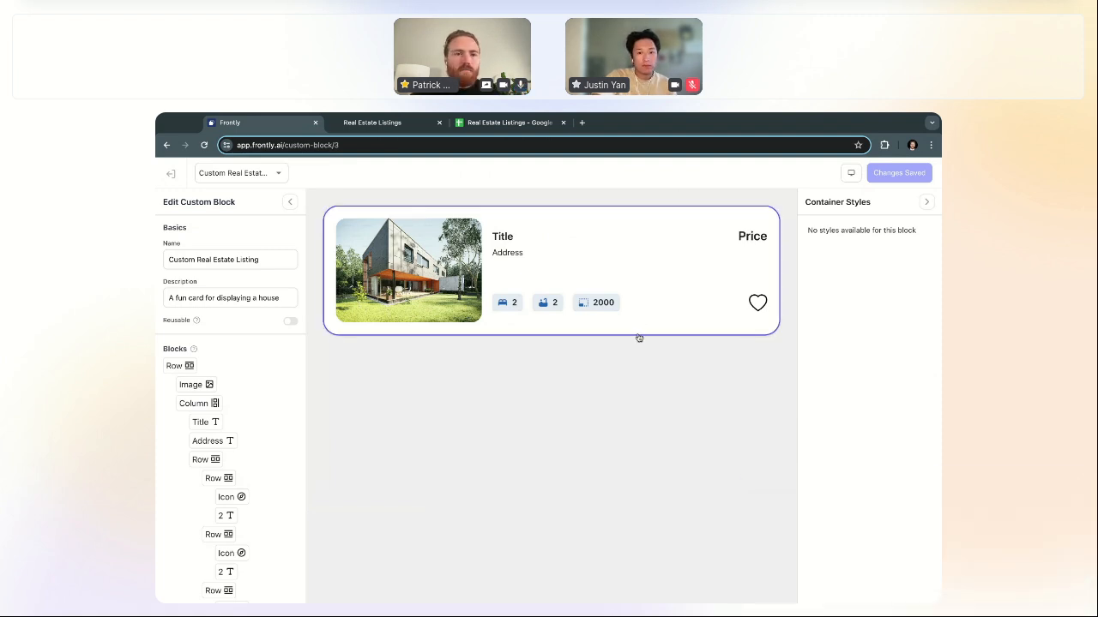
Step: Switch on Reusable for the Custom Real Estate Listing block, then select its title text
{"action": "left_click", "coordinate": [511, 236]}
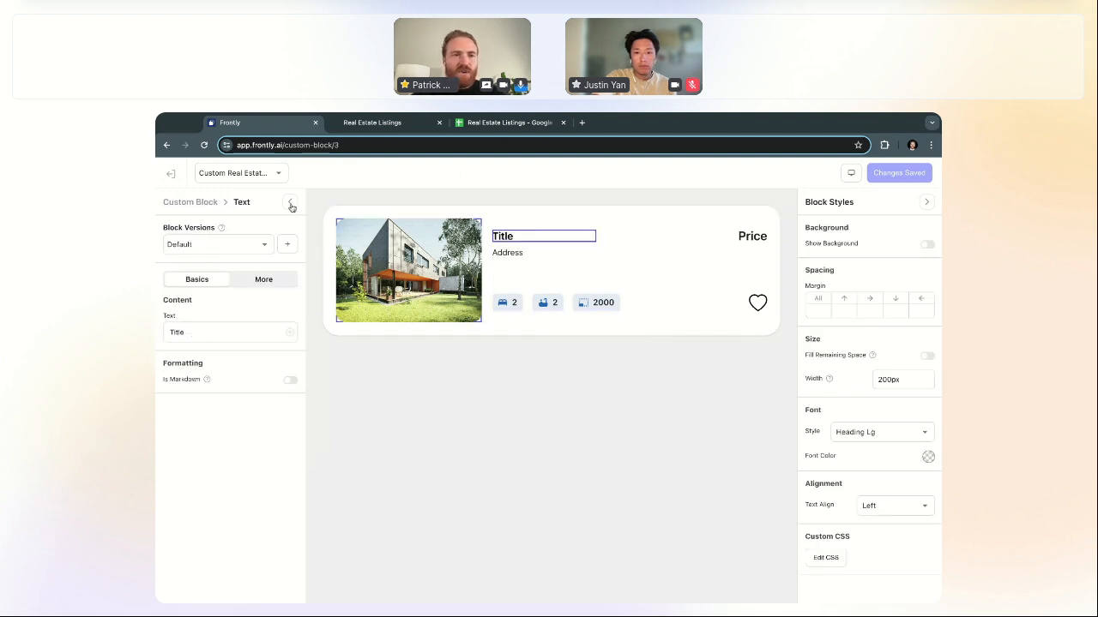
{"action": "left_click", "coordinate": [209, 204]}
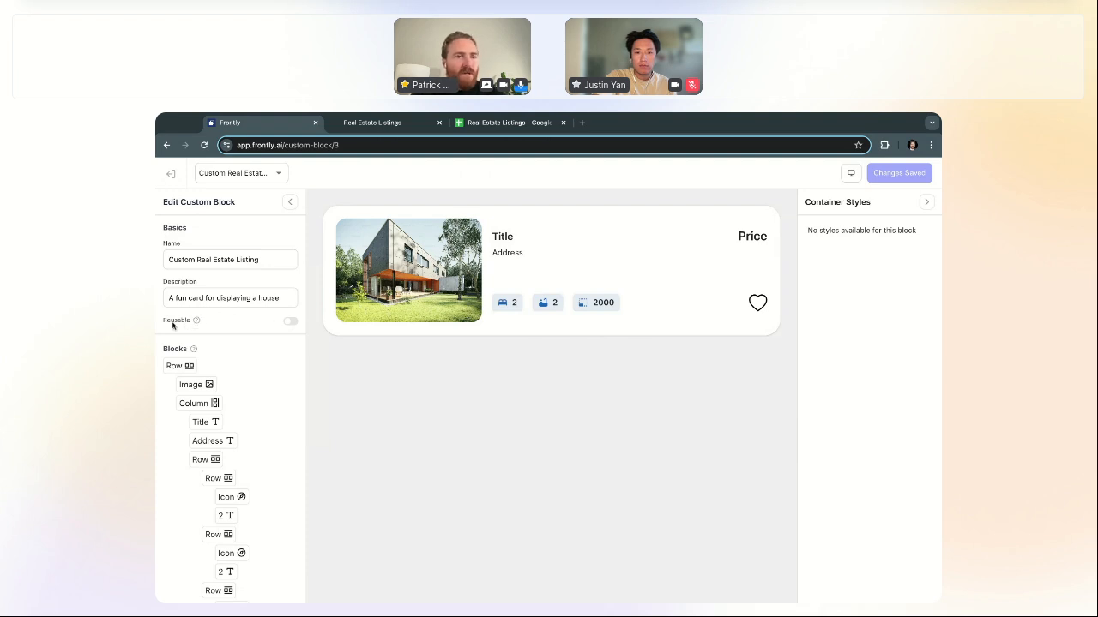
{"action": "left_click", "coordinate": [291, 321]}
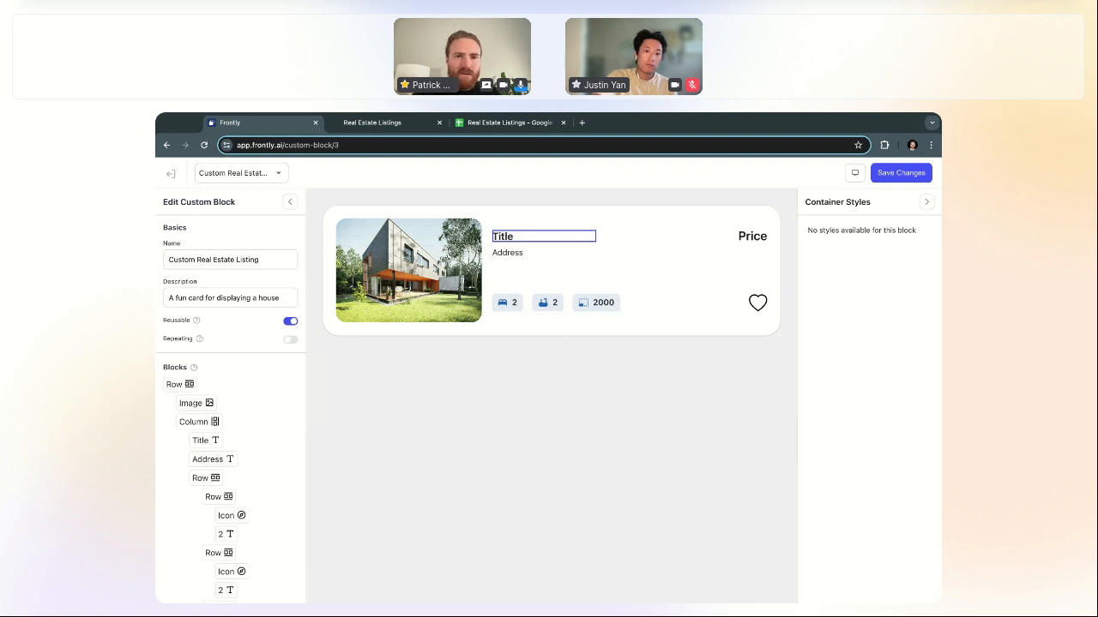
{"action": "left_click", "coordinate": [520, 236]}
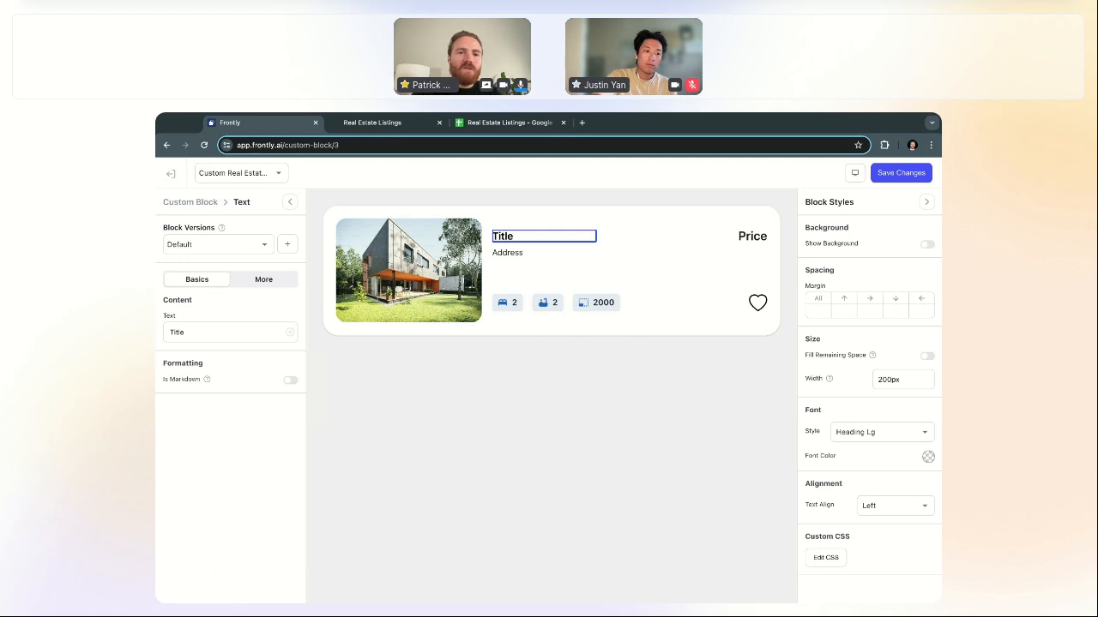
Step: Replace the card's Title heading text with {{ input.title }}
{"action": "double_click", "coordinate": [504, 237]}
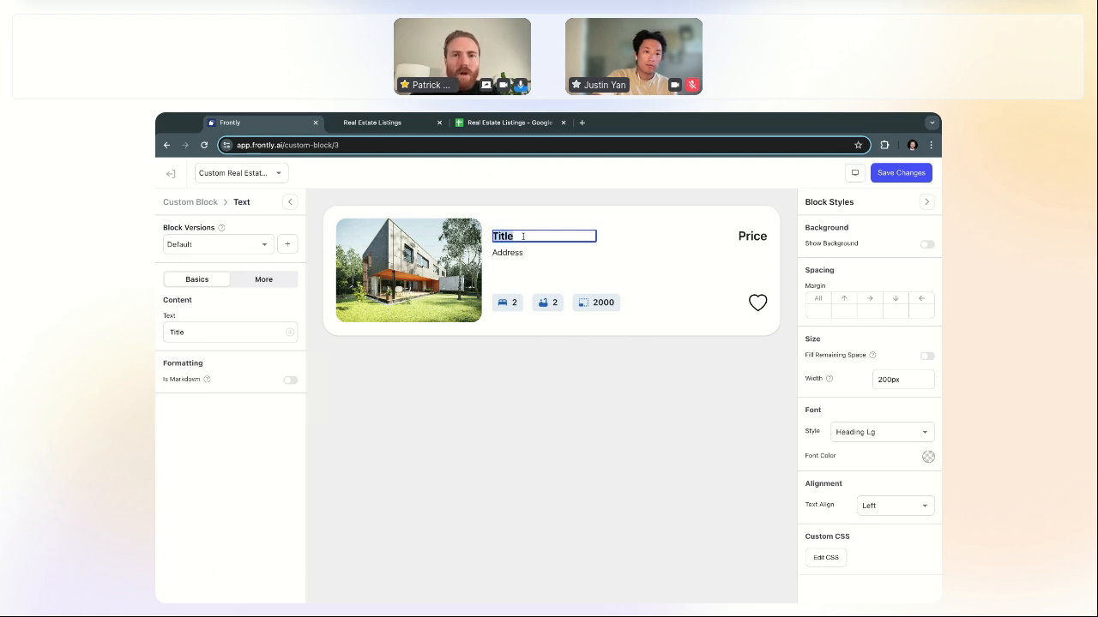
{"action": "key", "text": "BackSpace"}
{"action": "type", "text": "{{"}
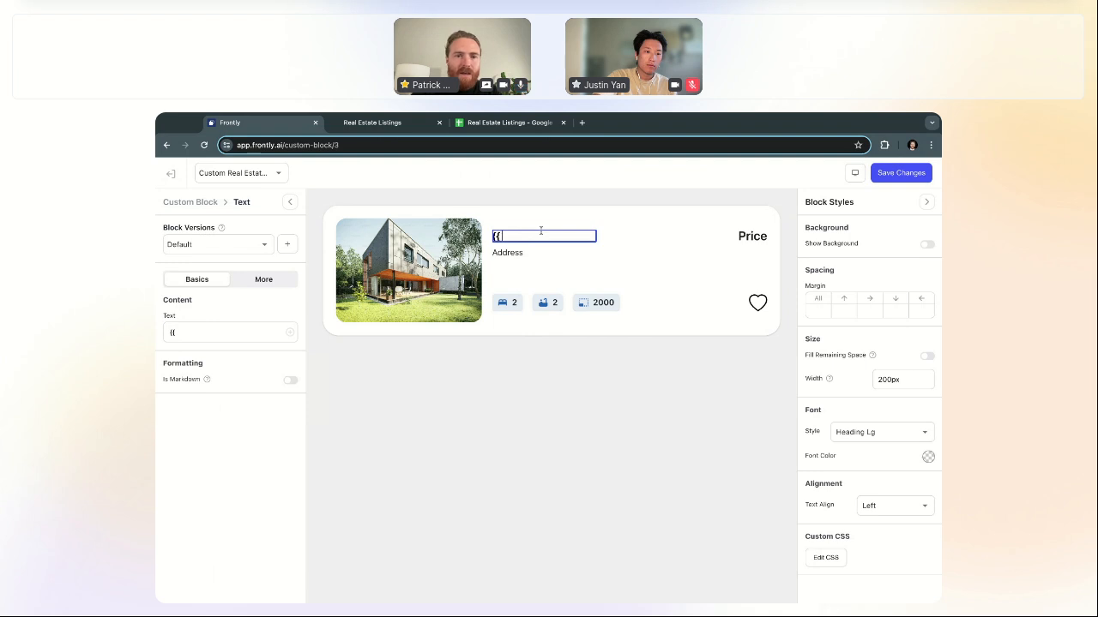
{"action": "type", "text": " input."}
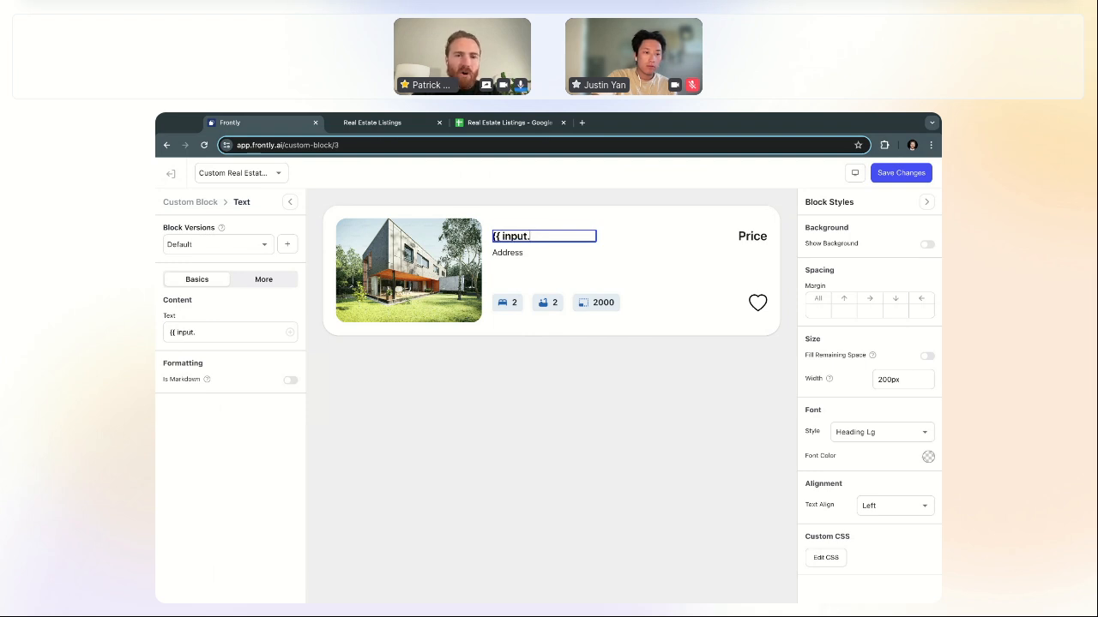
{"action": "type", "text": "title }}"}
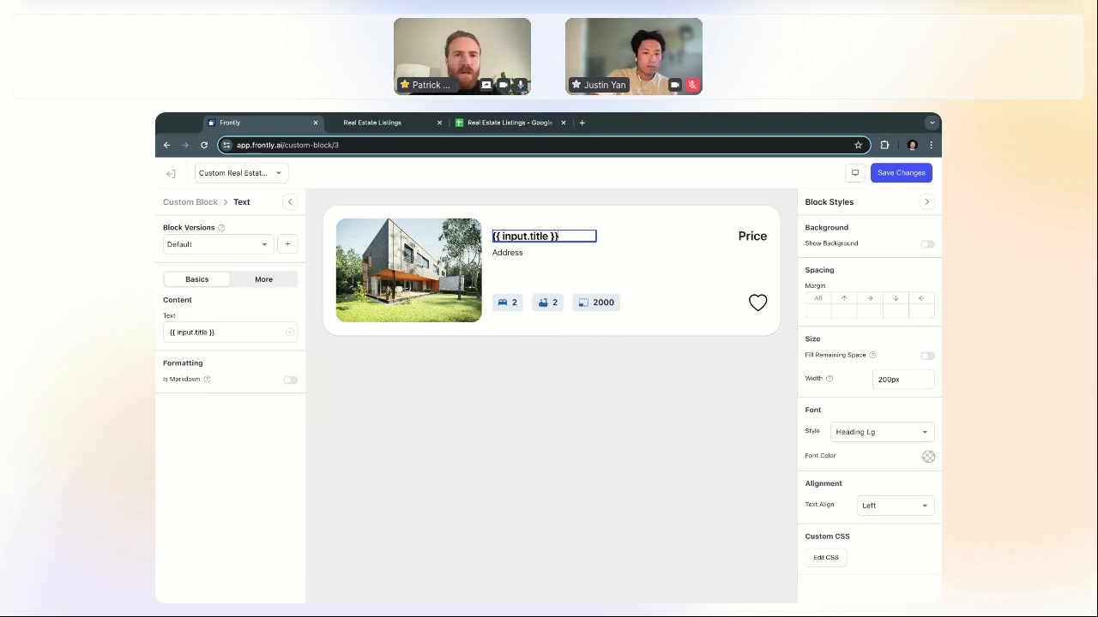
{"action": "left_click", "coordinate": [196, 204]}
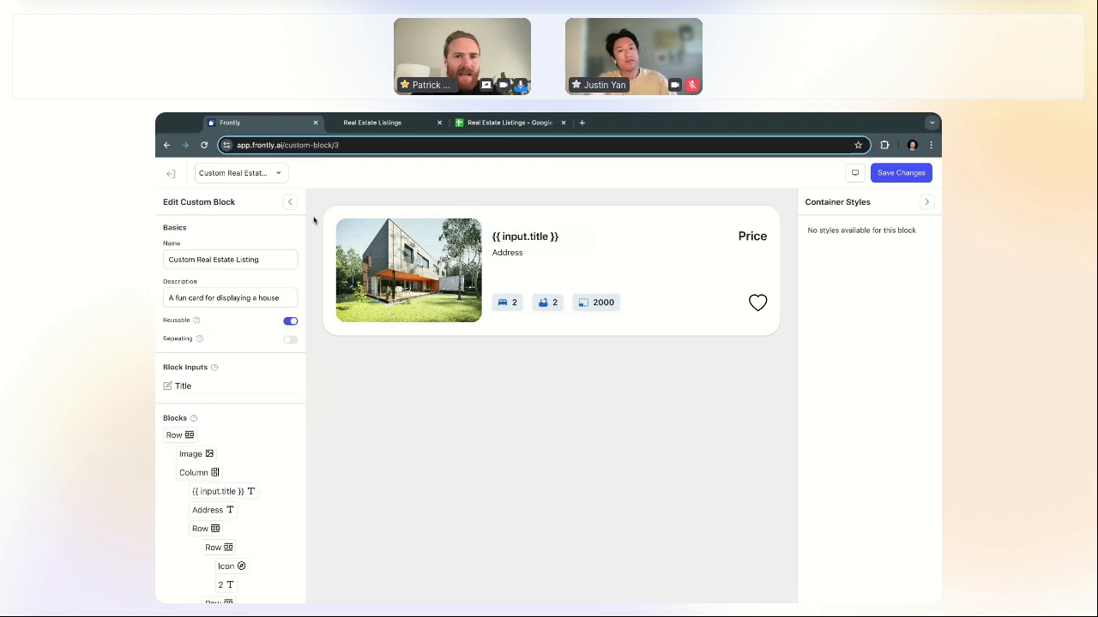
Step: Append the '|| Title' fallback to the title expression and open the new Title input
{"action": "left_click", "coordinate": [543, 237]}
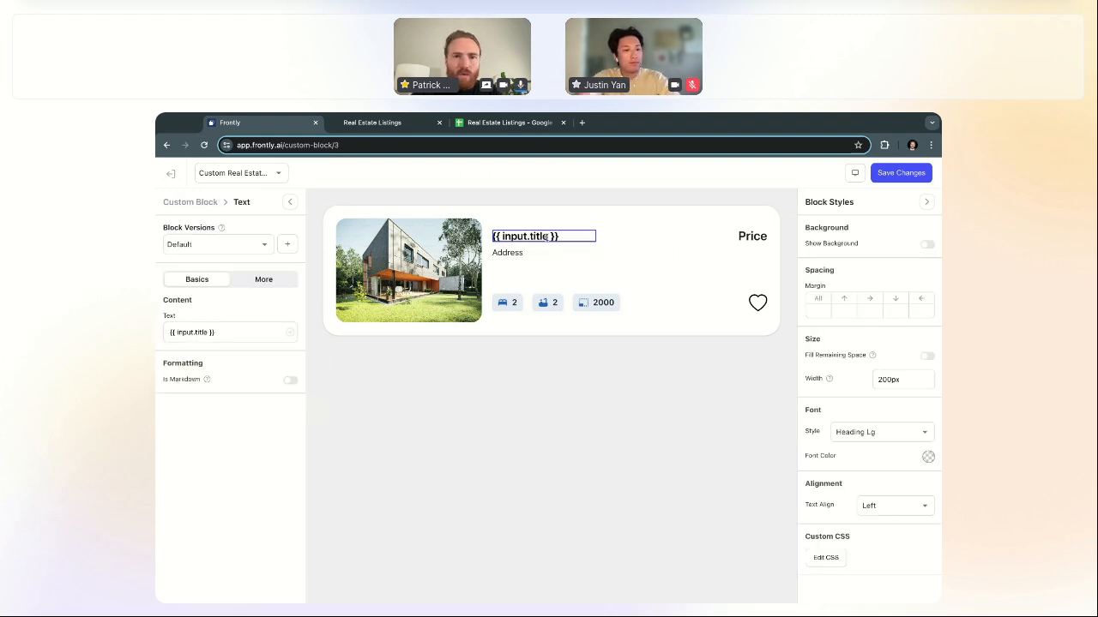
{"action": "left_click", "coordinate": [549, 237]}
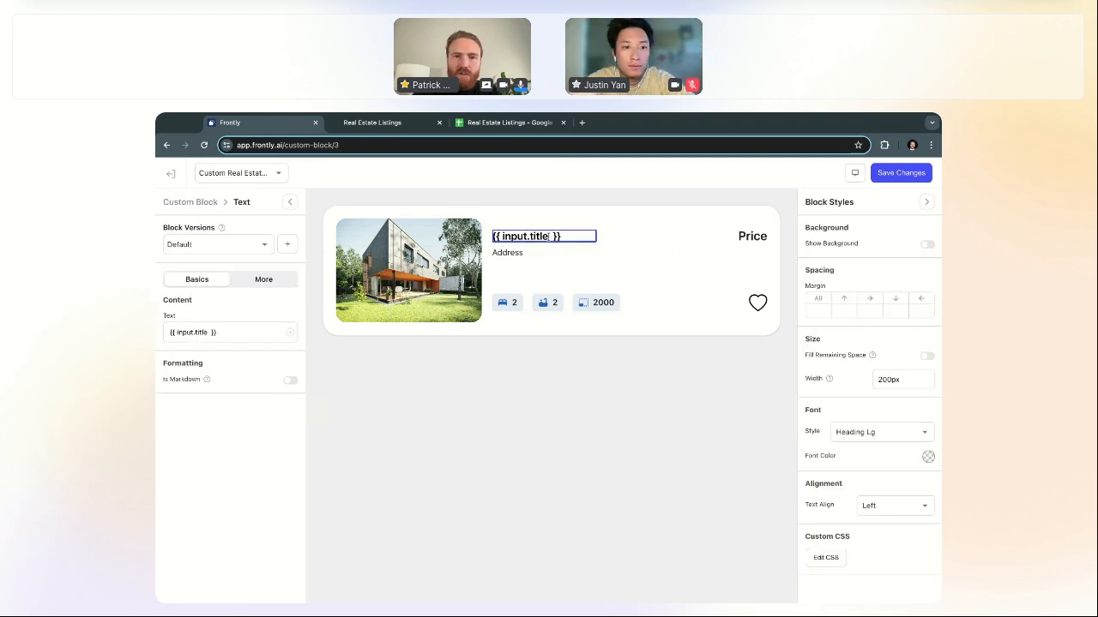
{"action": "type", "text": "|| Title"}
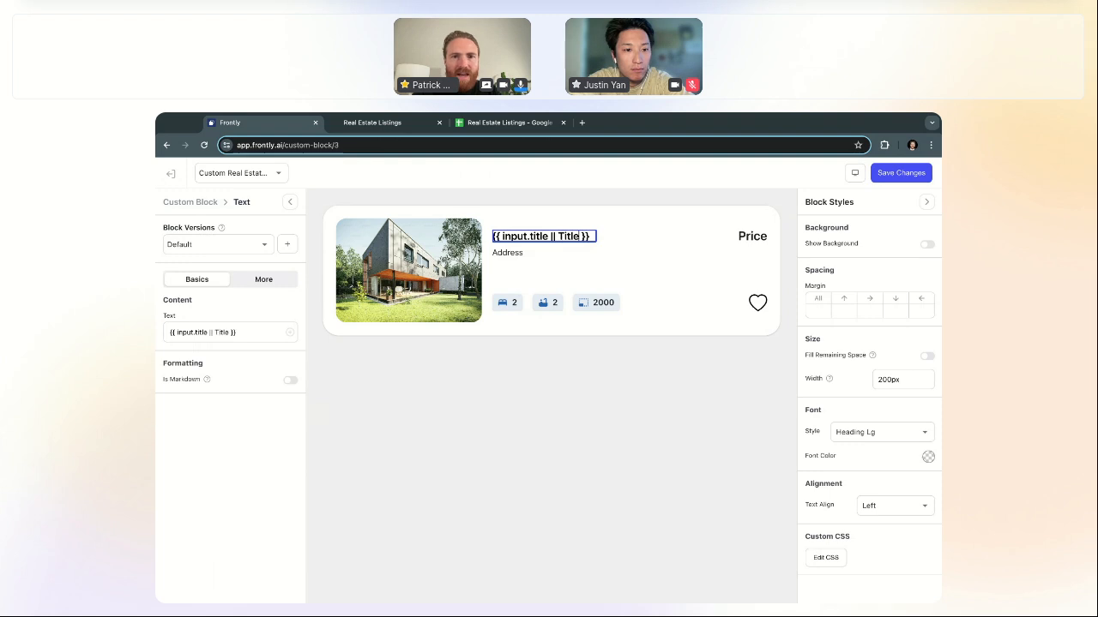
{"action": "left_click", "coordinate": [209, 207]}
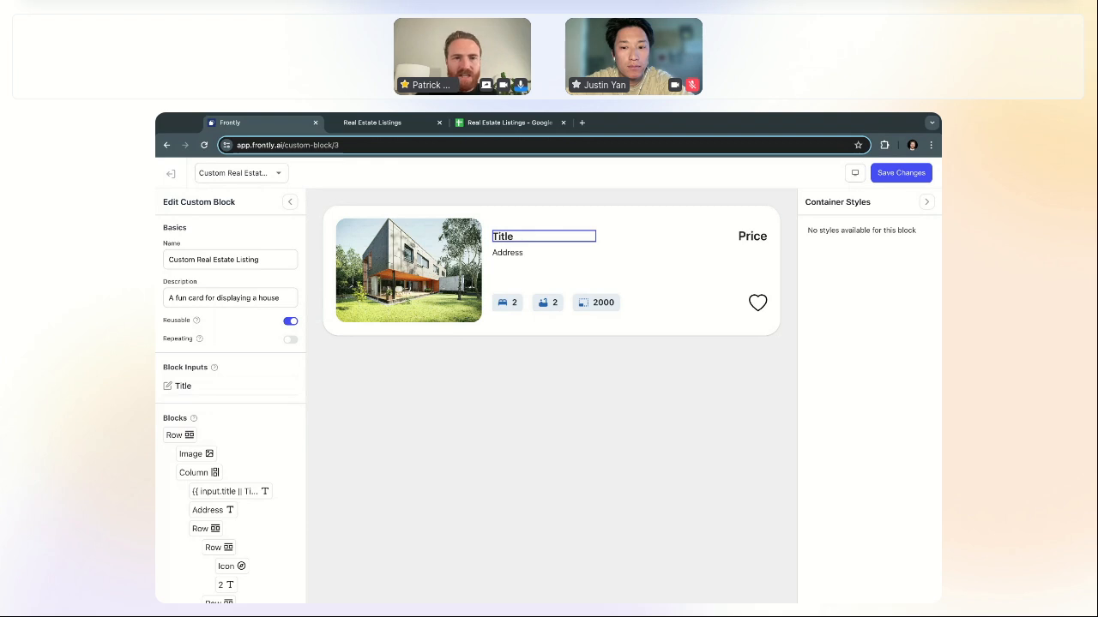
{"action": "left_click", "coordinate": [506, 237]}
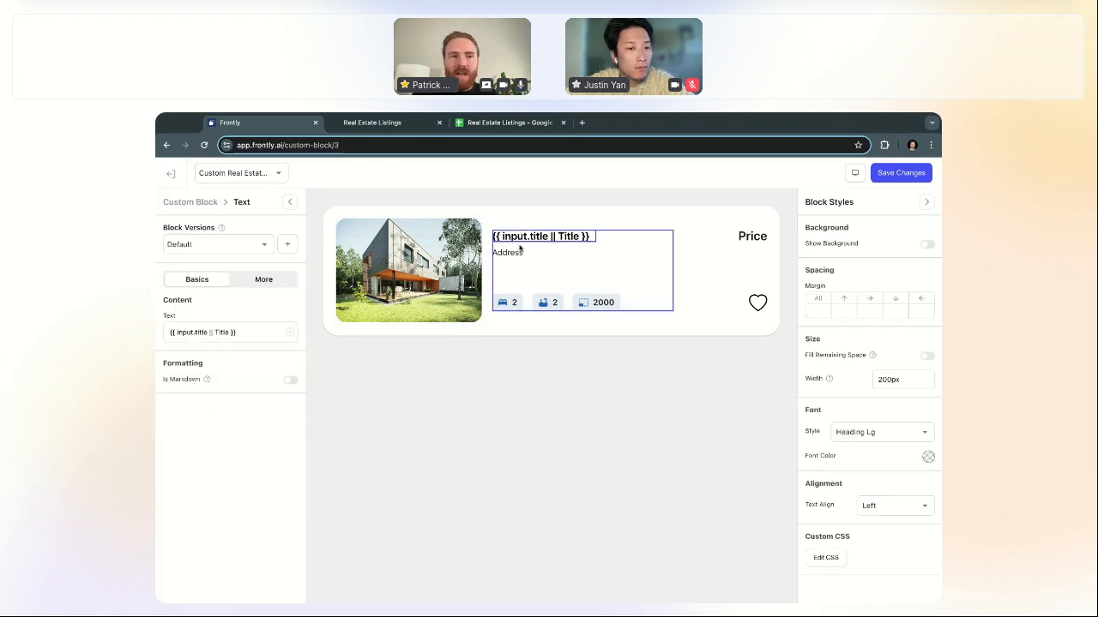
{"action": "left_click", "coordinate": [194, 202]}
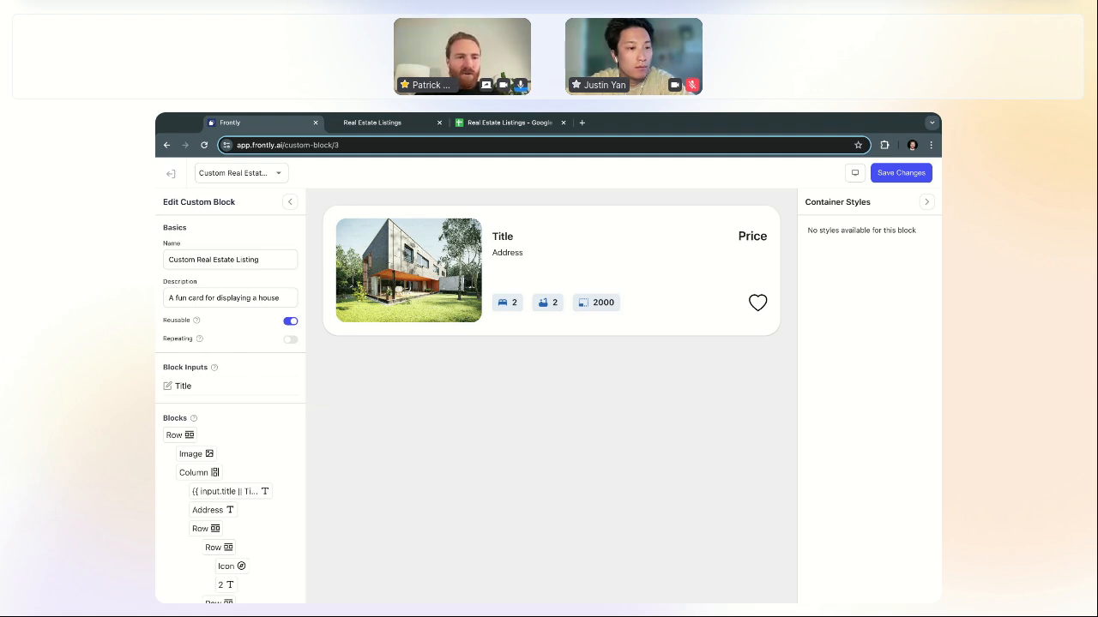
{"action": "left_click", "coordinate": [239, 389]}
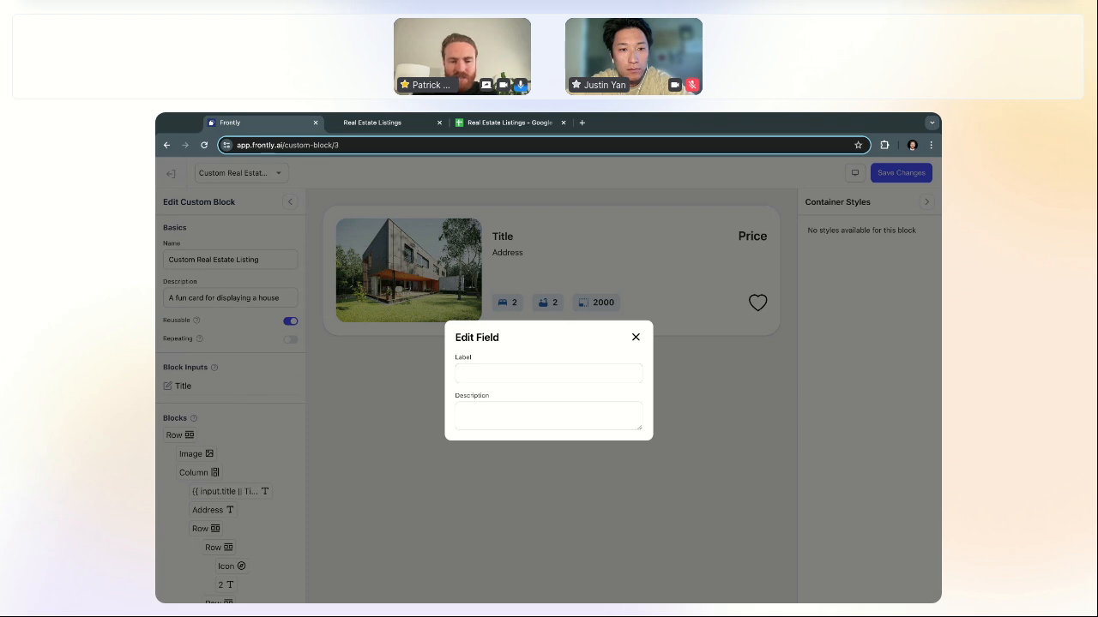
Step: Label the block input 'Card Title' with description 'The title of the card'
{"action": "type", "text": "Card"}
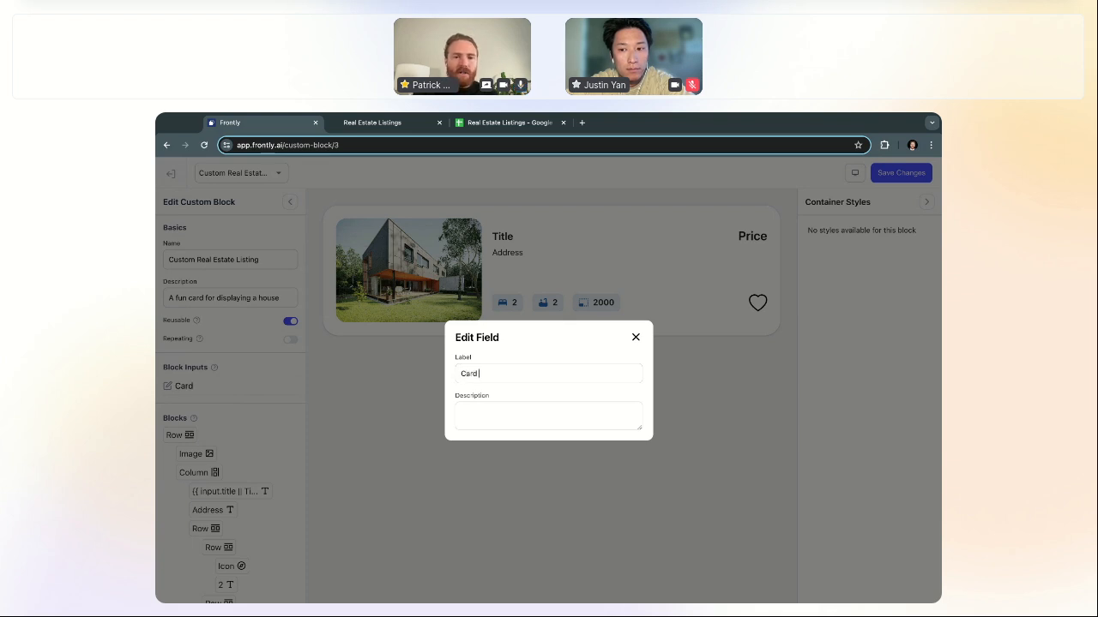
{"action": "type", "text": " TitleThe title of hte c"}
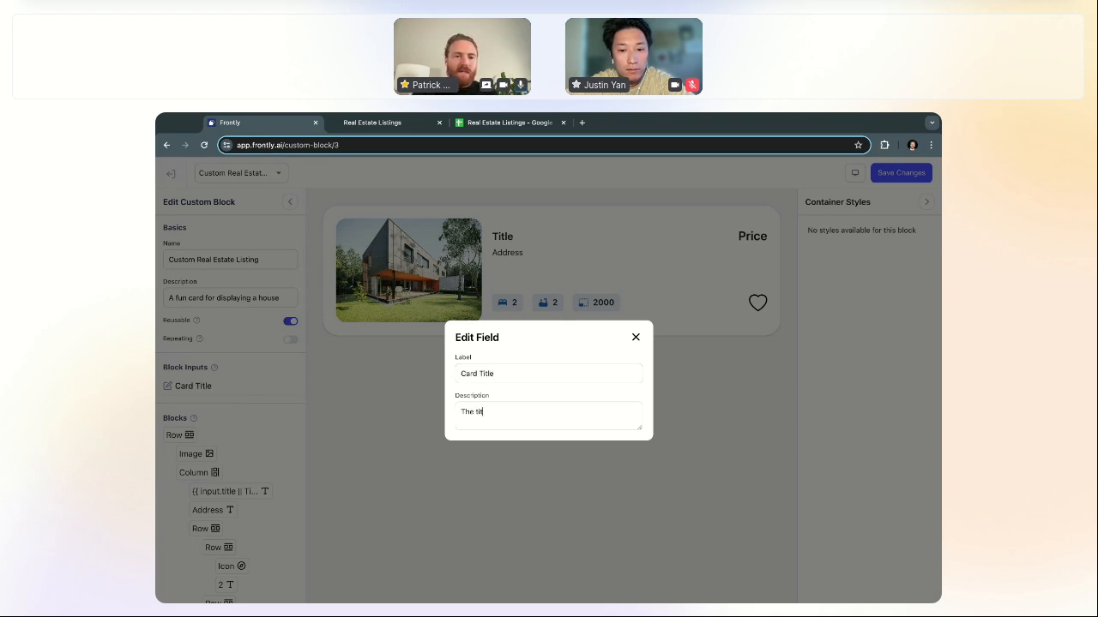
{"action": "key", "text": "BackSpace"}
{"action": "key", "text": "BackSpace"}
{"action": "key", "text": "BackSpace"}
{"action": "key", "text": "BackSpace"}
{"action": "key", "text": "BackSpace"}
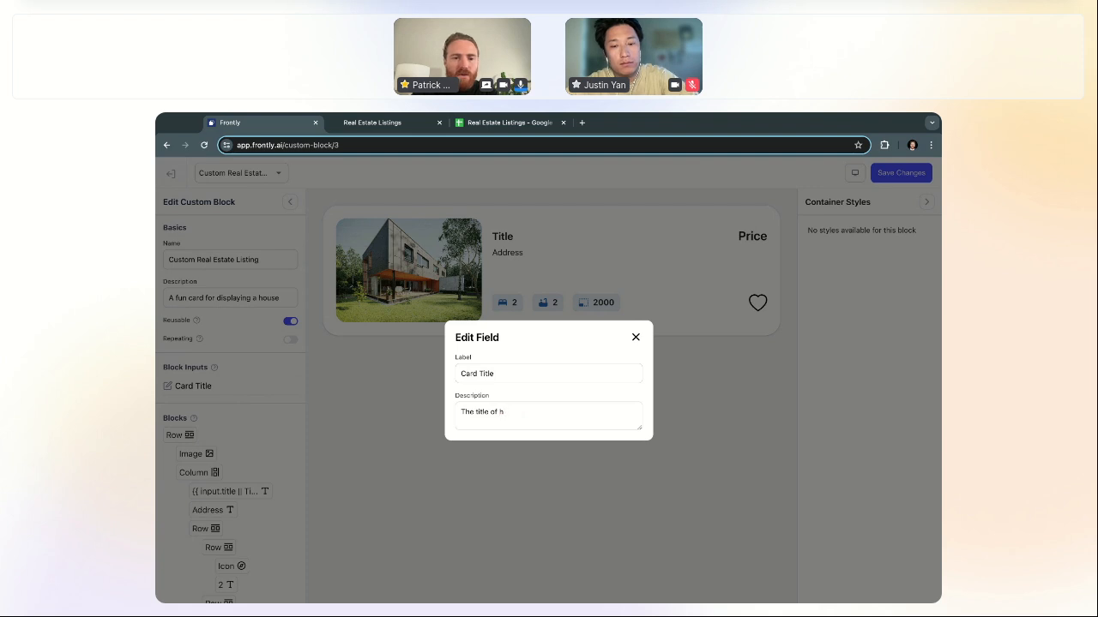
{"action": "type", "text": "the card"}
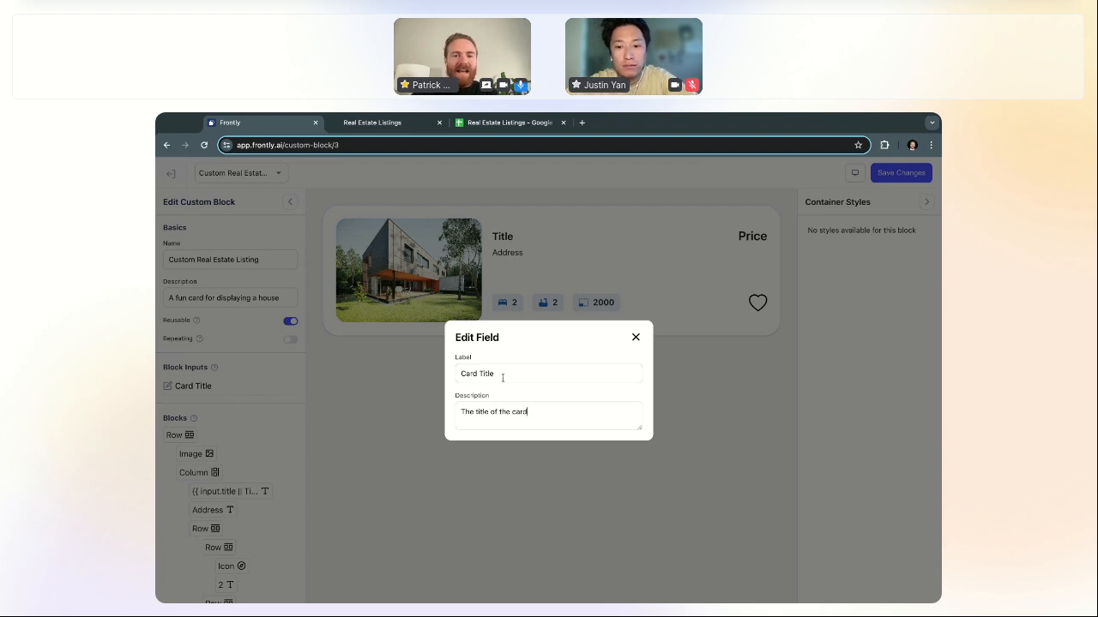
{"action": "left_click", "coordinate": [636, 338]}
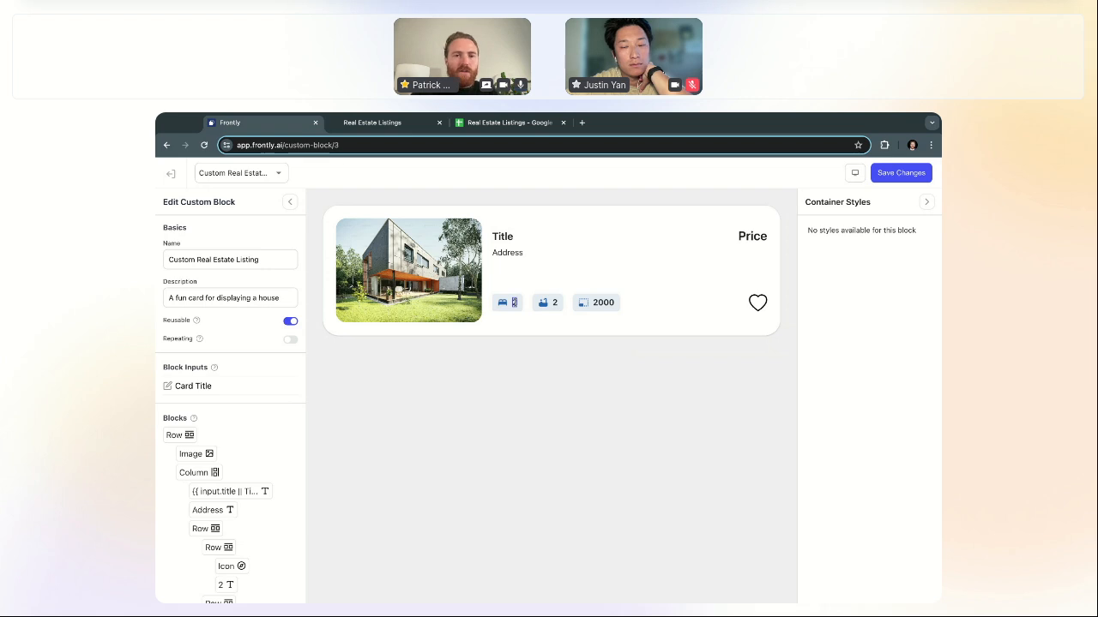
Step: Replace the card's address text with {{ input.address || Address }}
{"action": "left_click", "coordinate": [508, 254]}
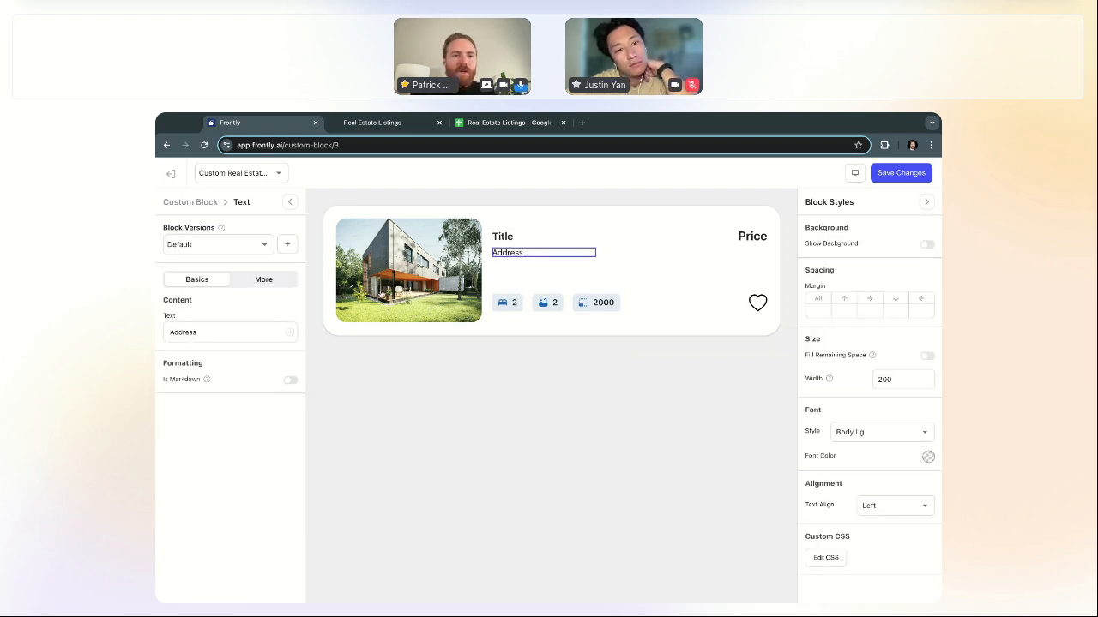
{"action": "left_click", "coordinate": [516, 250]}
{"action": "key", "text": "BackSpace"}
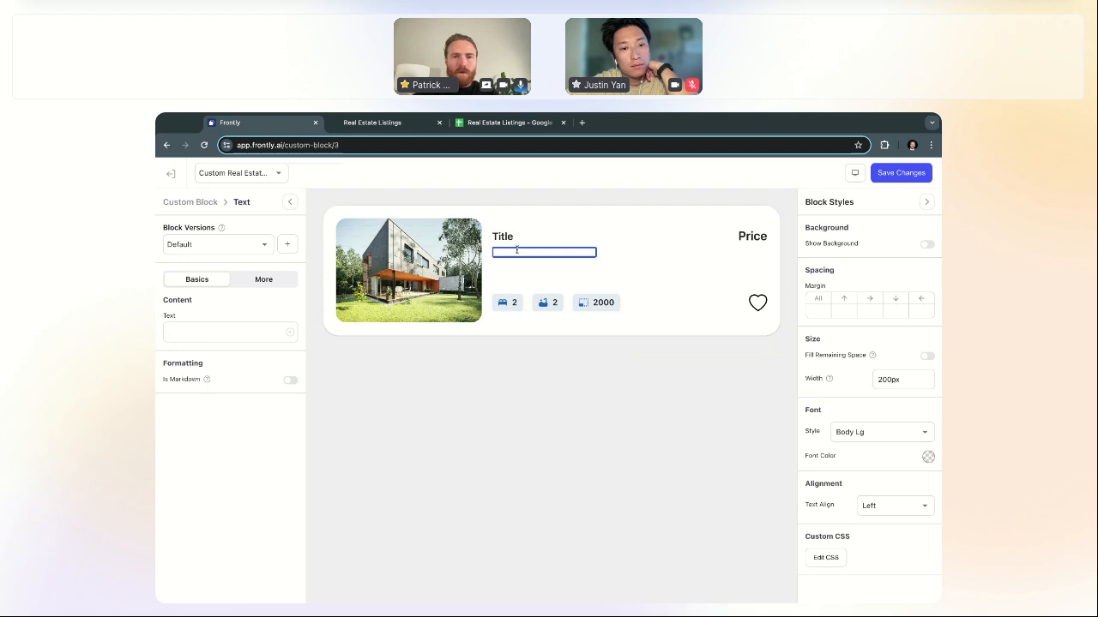
{"action": "type", "text": "{{ input"}
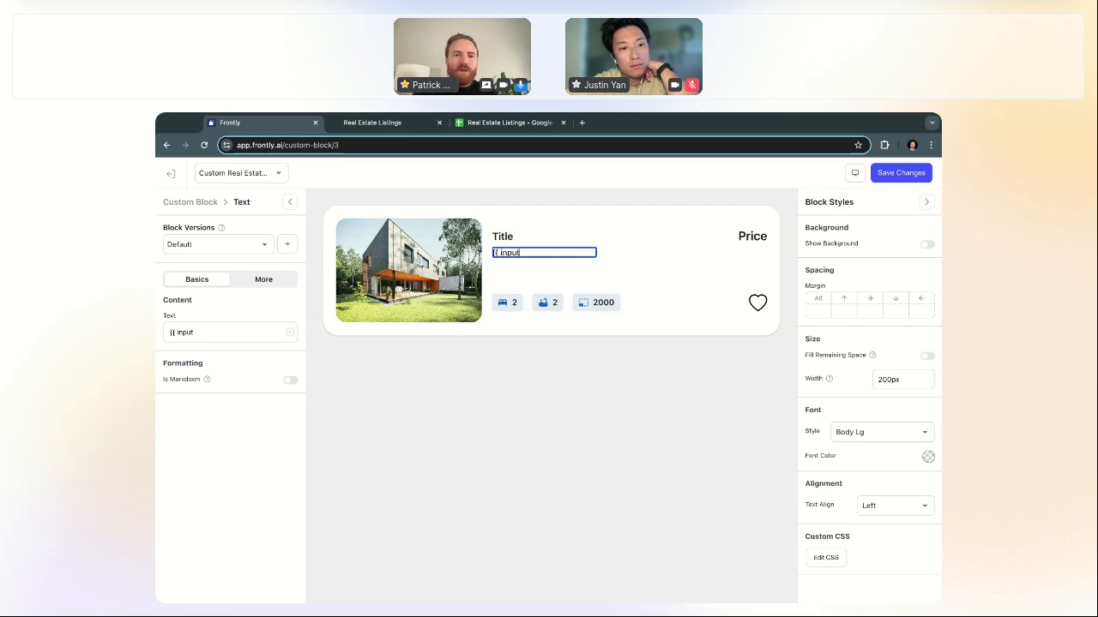
{"action": "type", "text": ".address"}
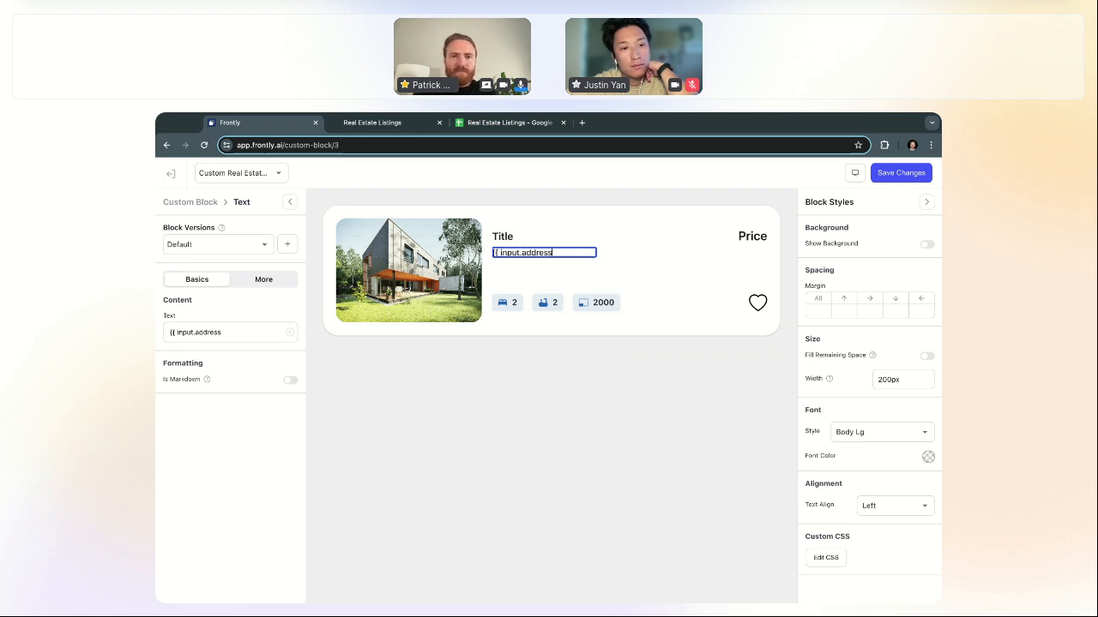
{"action": "type", "text": " || Address }}"}
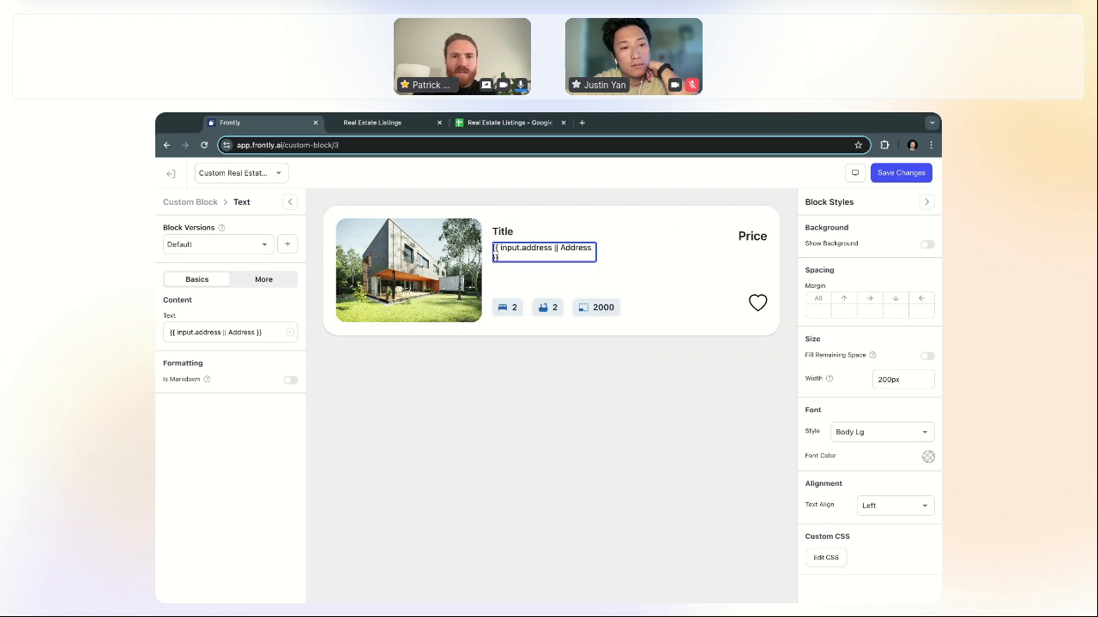
{"action": "left_click", "coordinate": [208, 203]}
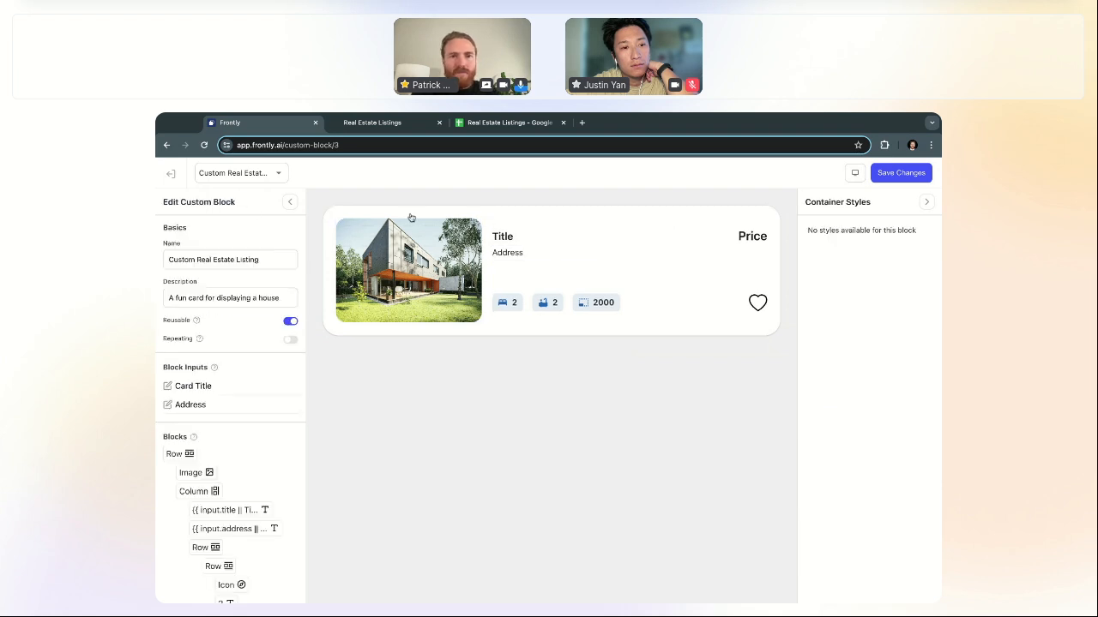
{"action": "left_click", "coordinate": [525, 255]}
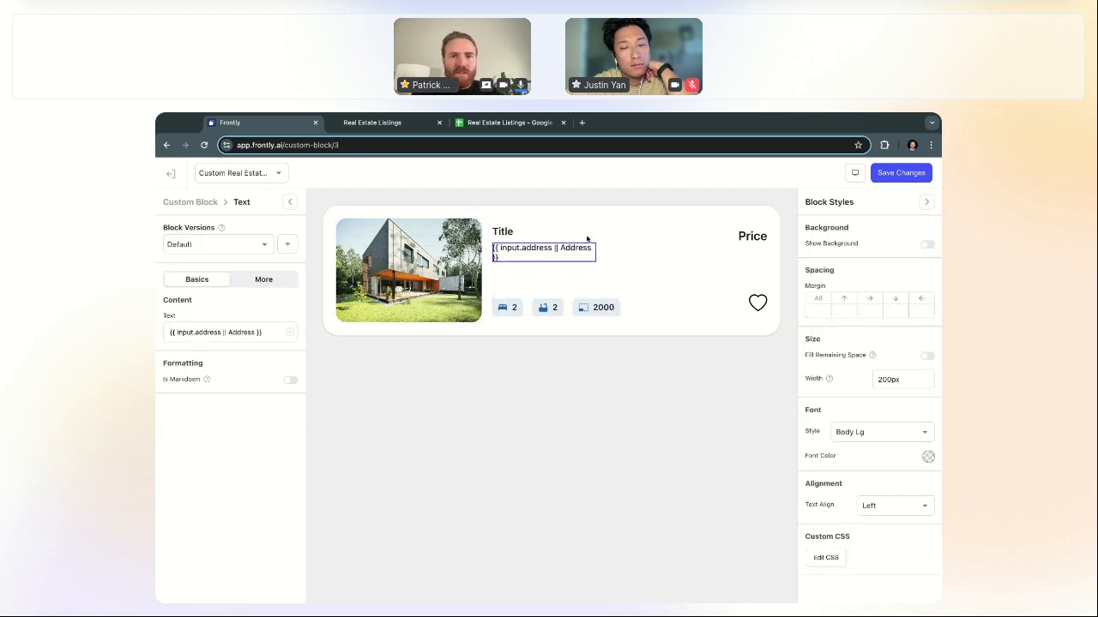
{"action": "left_click", "coordinate": [209, 204]}
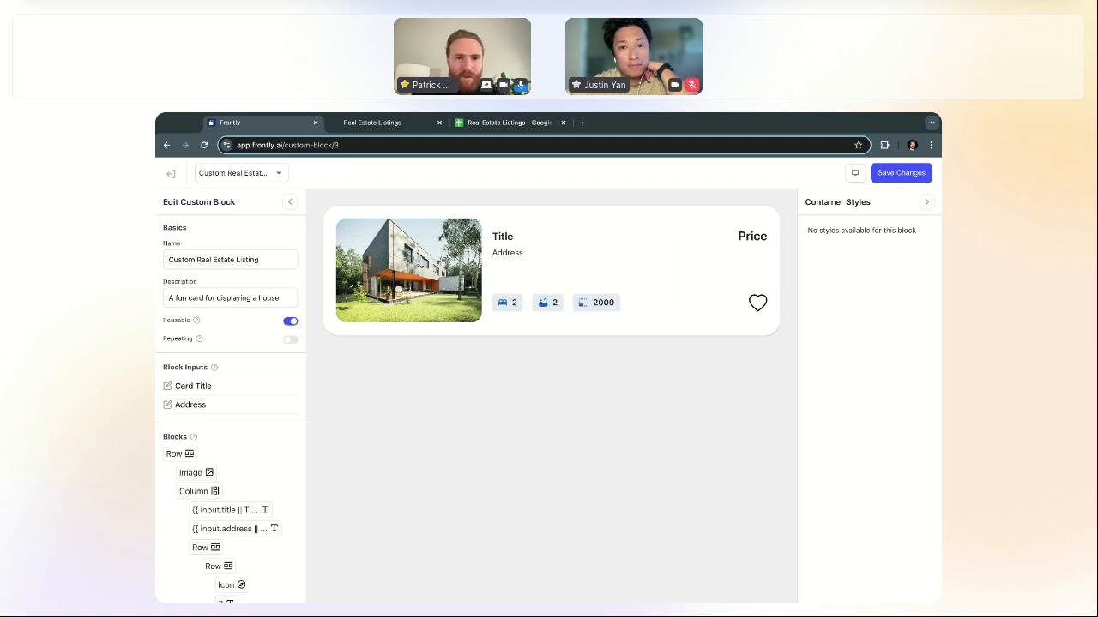
Step: Save the custom block changes and go to the app's Pages list
{"action": "left_click", "coordinate": [906, 178]}
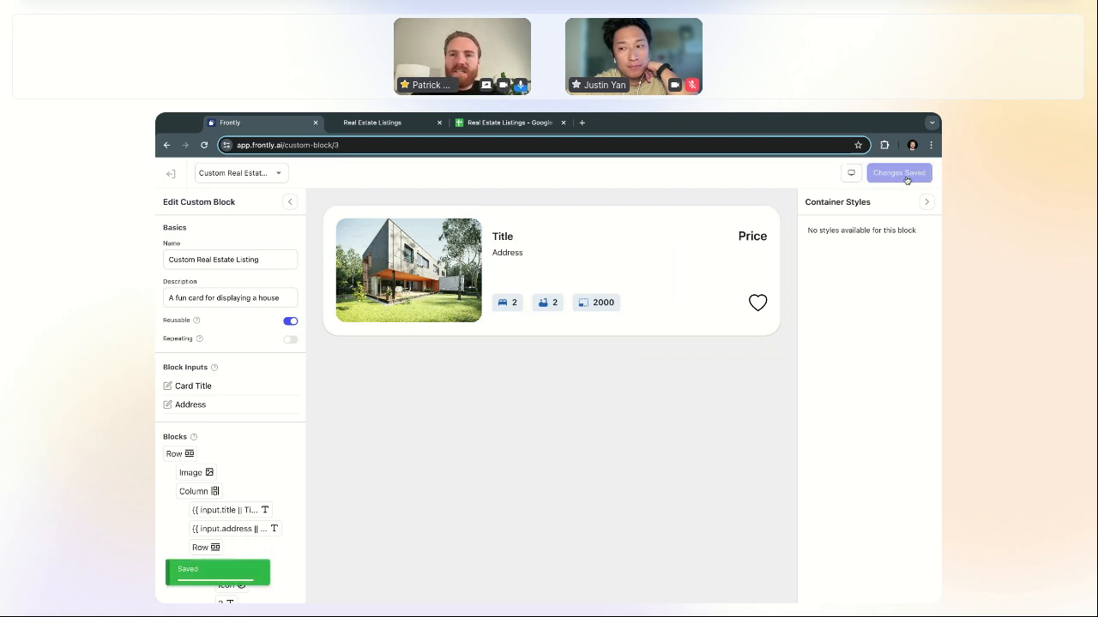
{"action": "left_click", "coordinate": [169, 174]}
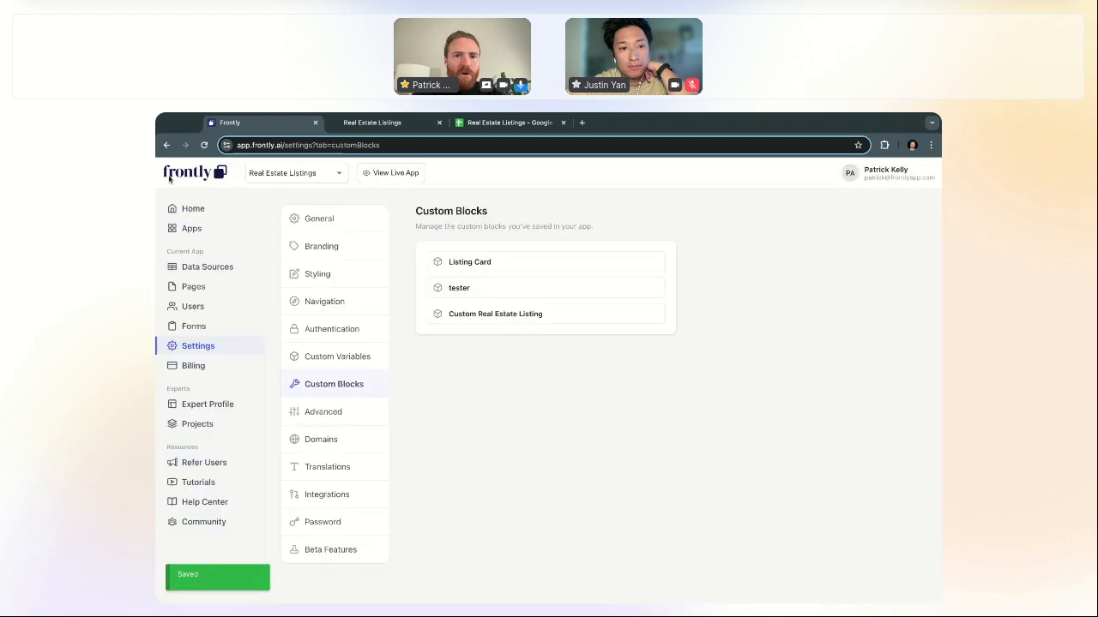
{"action": "left_click", "coordinate": [211, 286]}
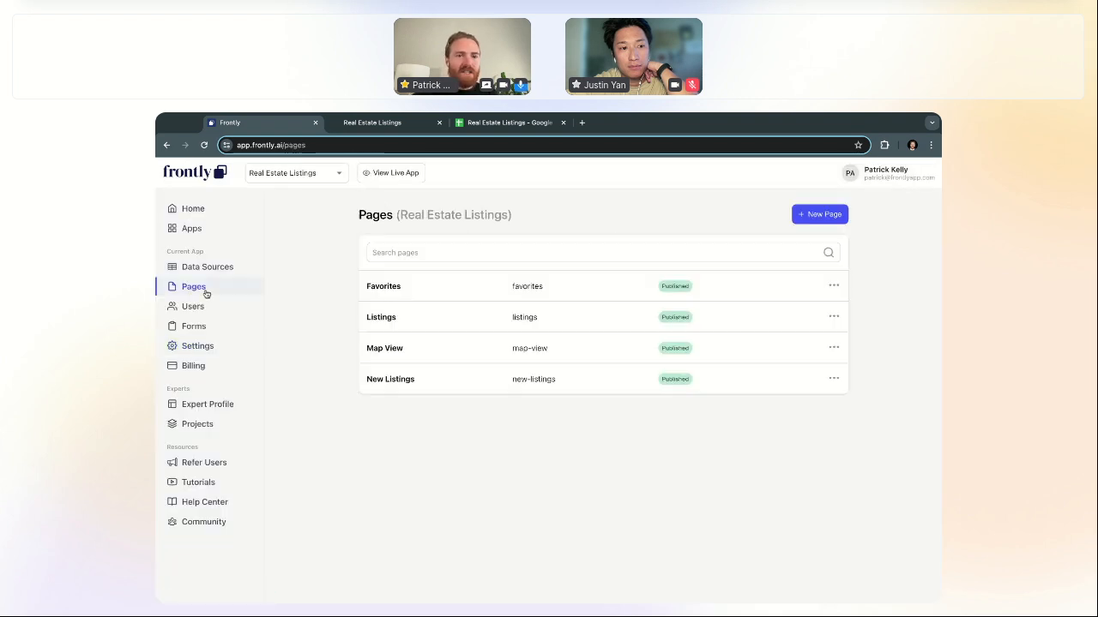
Step: Open New Listings and delete its old listing card row
{"action": "left_click", "coordinate": [463, 380]}
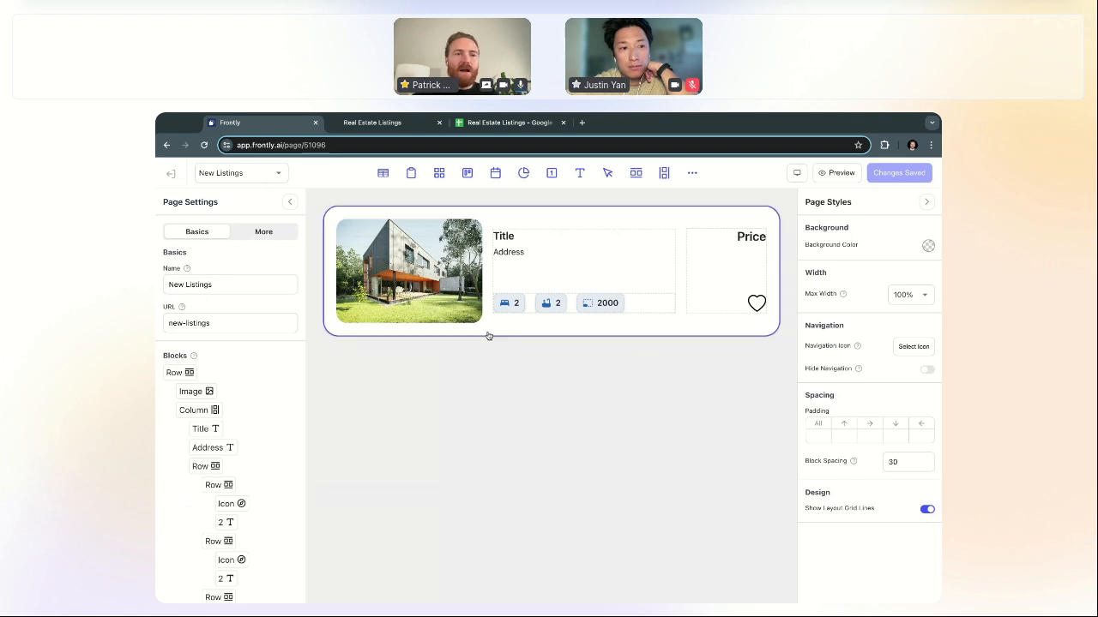
{"action": "left_click", "coordinate": [488, 335]}
{"action": "key", "text": "Delete"}
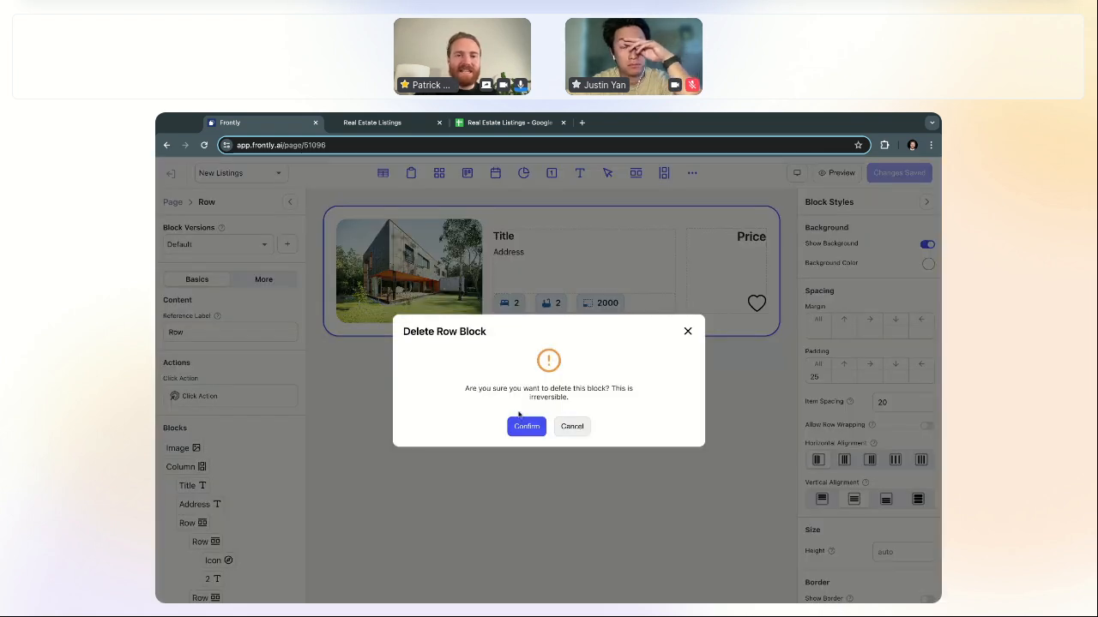
{"action": "left_click", "coordinate": [523, 426]}
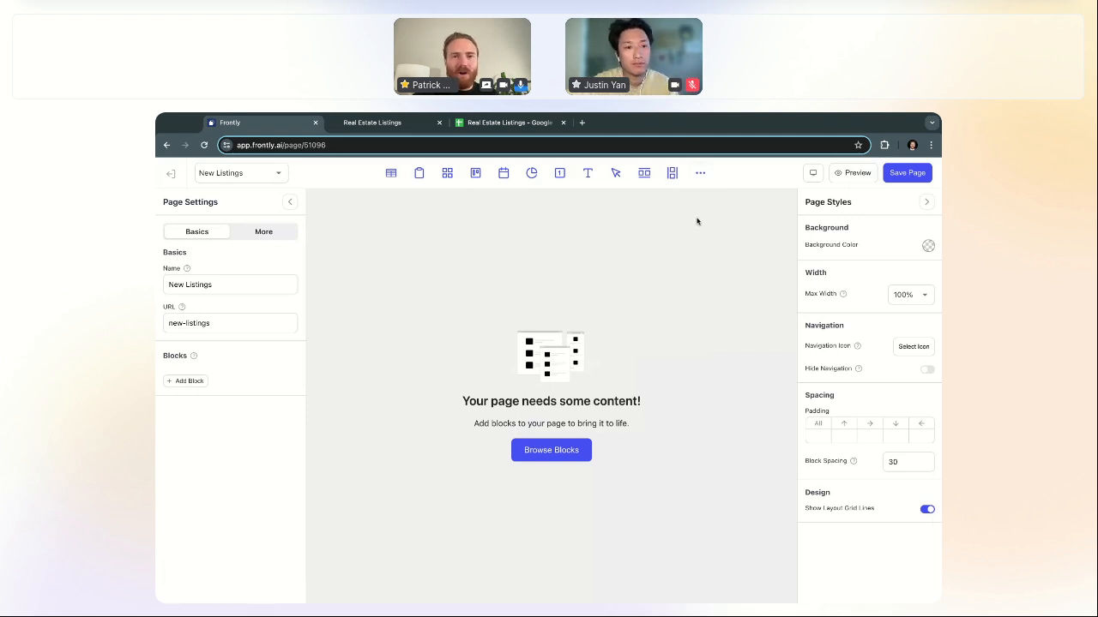
Step: Add the Custom Real Estate Listing block to the New Listings page from the block list
{"action": "left_click", "coordinate": [703, 174]}
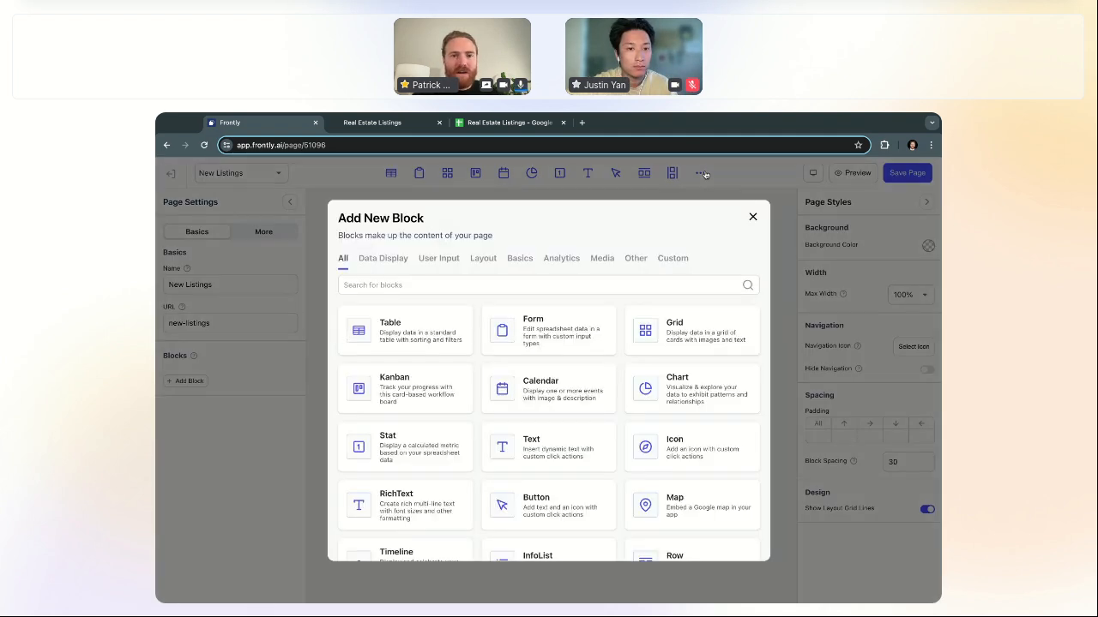
{"action": "scroll", "coordinate": [623, 368], "scroll_direction": "down", "scroll_amount": 5}
{"action": "left_click", "coordinate": [547, 524]}
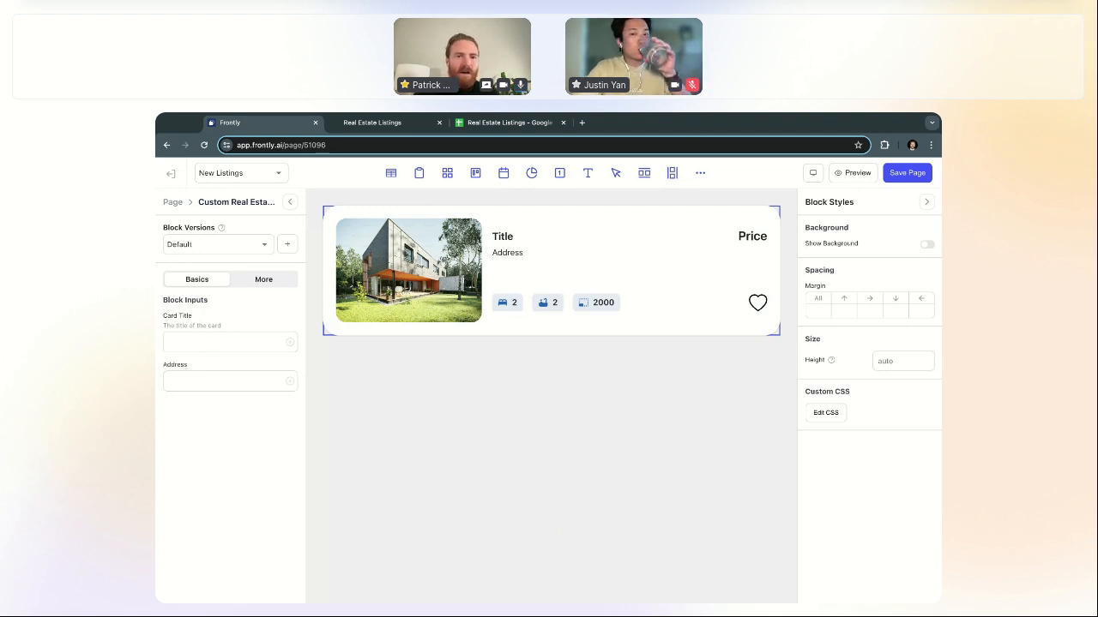
Step: Title the first listing card 'My Custom Title' and add a second Custom Real Estate Listing block
{"action": "type", "text": "My Custom Title"}
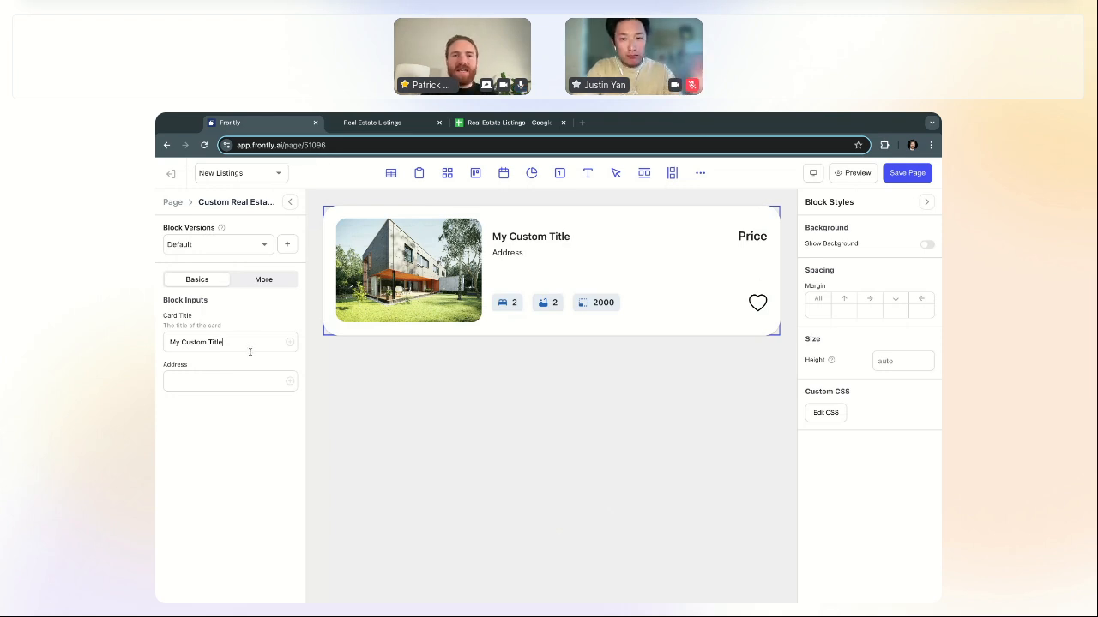
{"action": "left_click", "coordinate": [700, 173]}
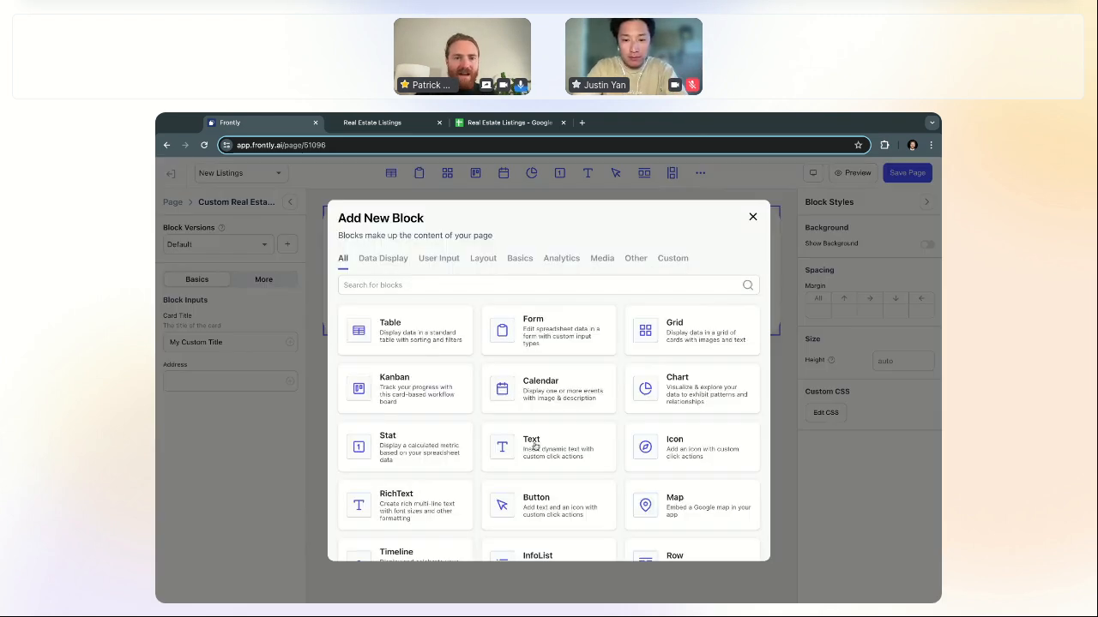
{"action": "scroll", "coordinate": [532, 441], "scroll_direction": "down", "scroll_amount": 5}
{"action": "left_click", "coordinate": [537, 523]}
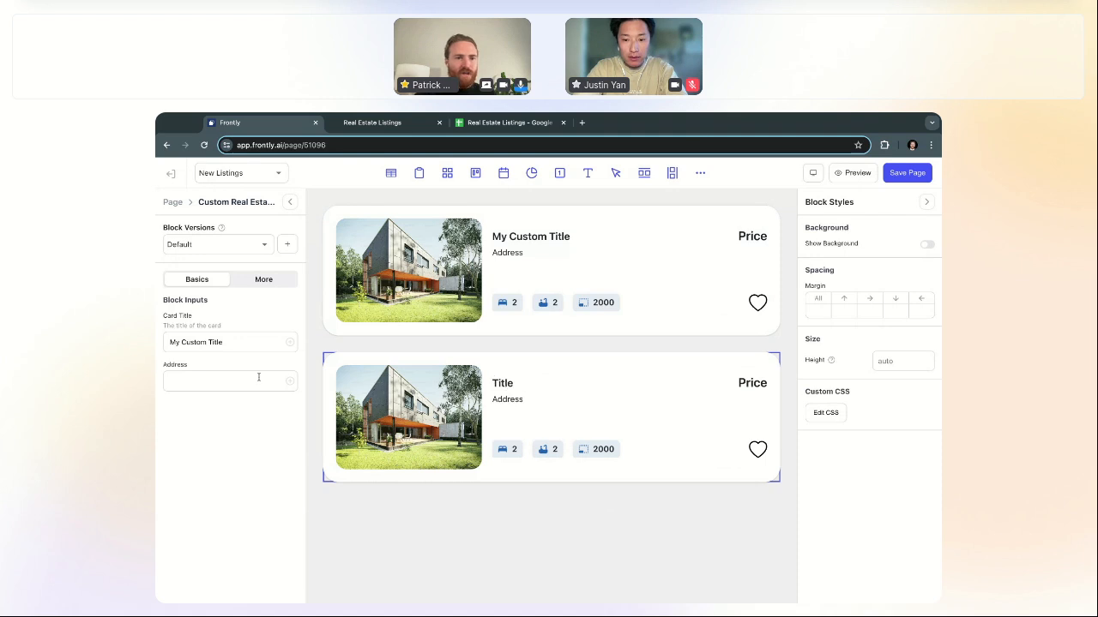
Step: Give the second listing card the title 'Another Custom Title'
{"action": "left_click", "coordinate": [171, 206]}
{"action": "left_click", "coordinate": [509, 230]}
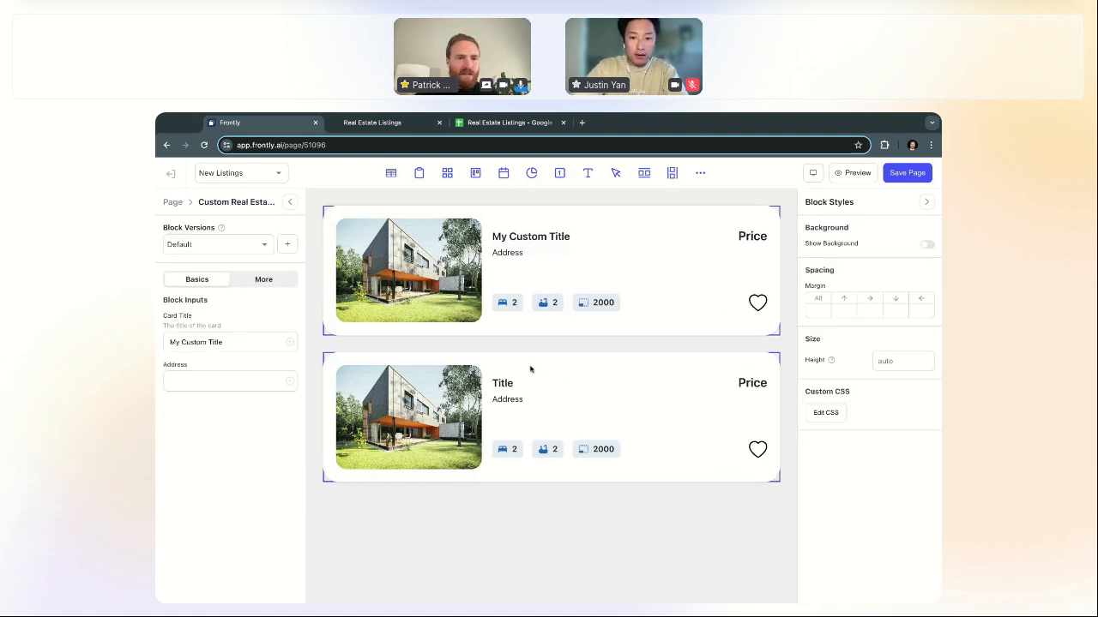
{"action": "left_click", "coordinate": [177, 204]}
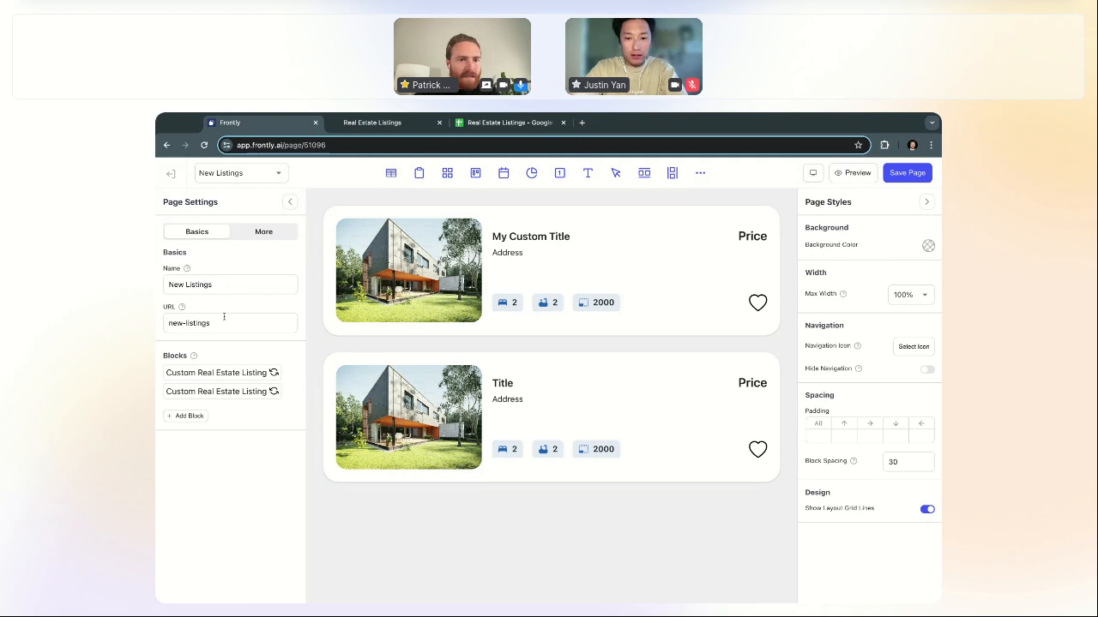
{"action": "left_click", "coordinate": [238, 391]}
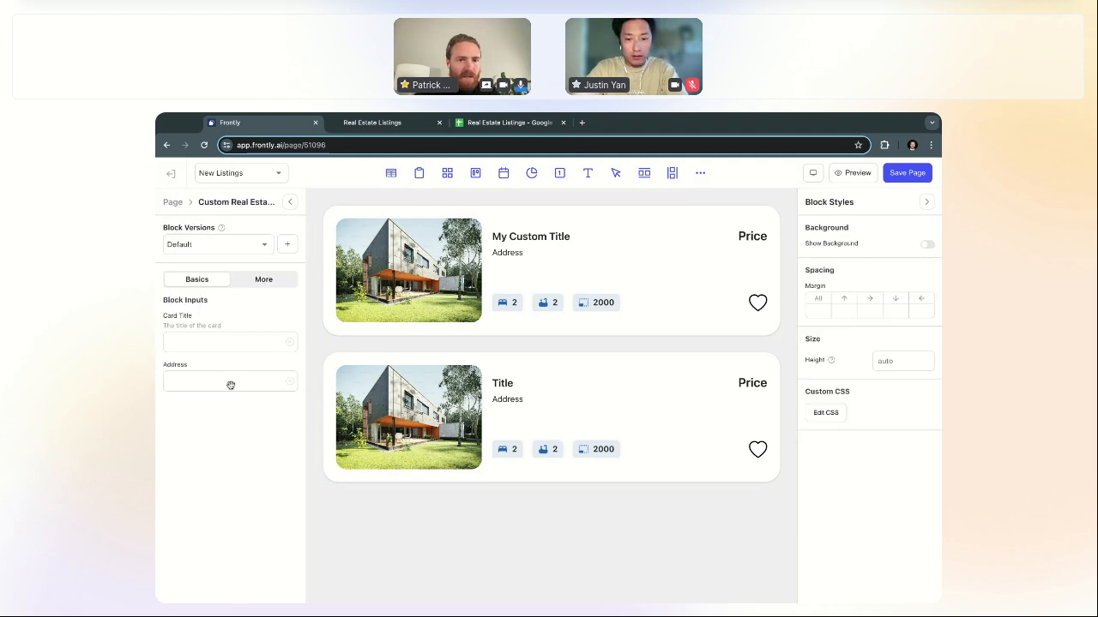
{"action": "left_click", "coordinate": [224, 341]}
{"action": "type", "text": "Another Custom "}
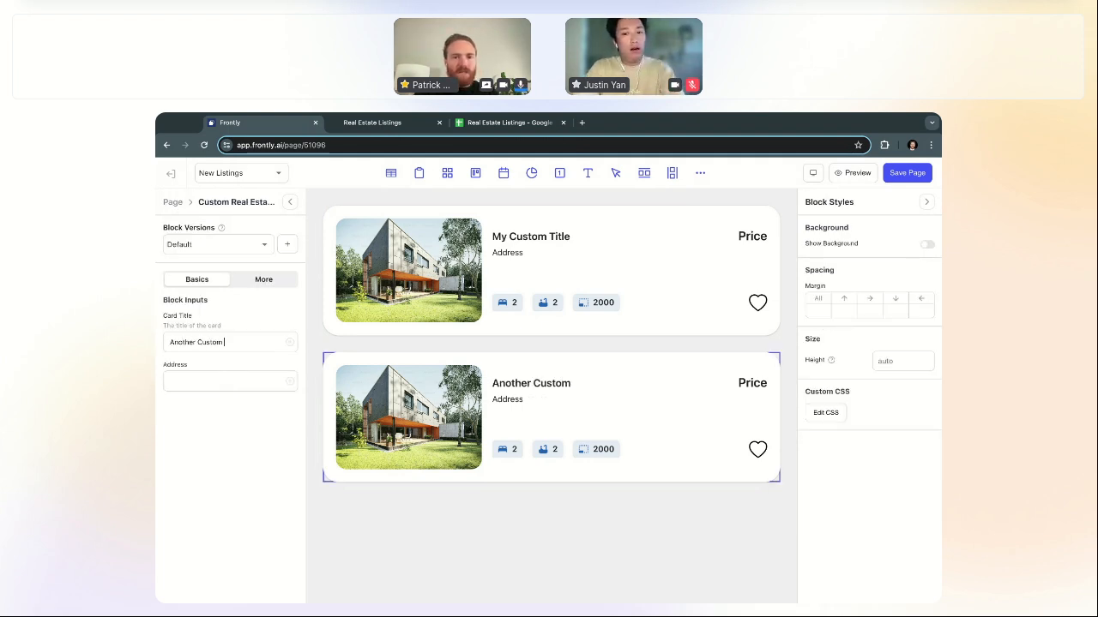
{"action": "type", "text": "Title"}
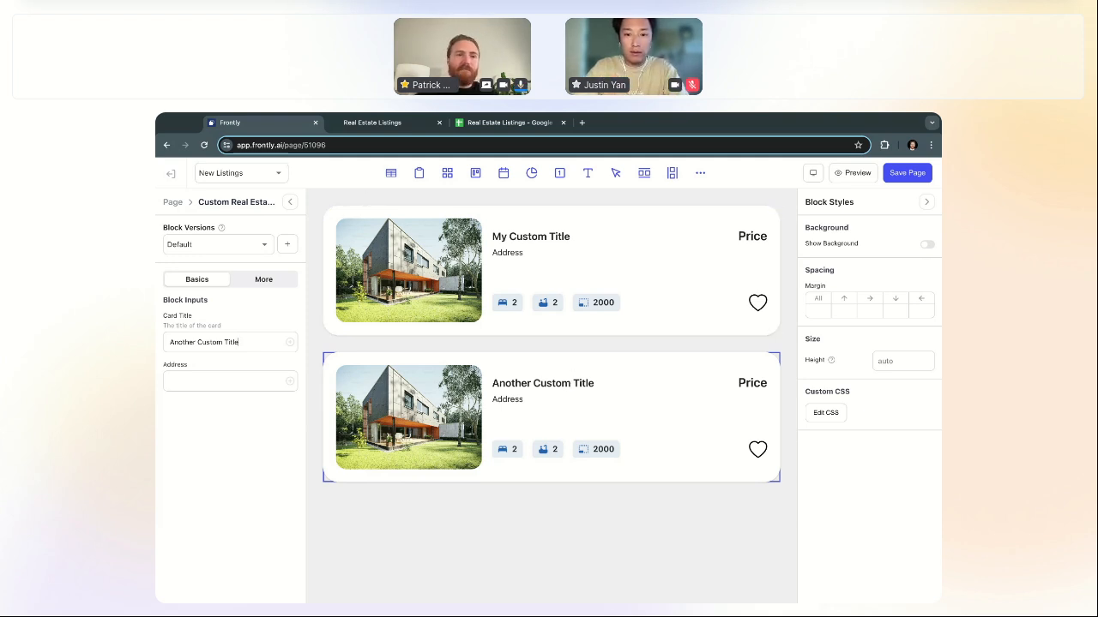
Step: Exit the New Listings page editor, discarding the unsaved changes
{"action": "left_click", "coordinate": [172, 203]}
{"action": "left_click", "coordinate": [170, 174]}
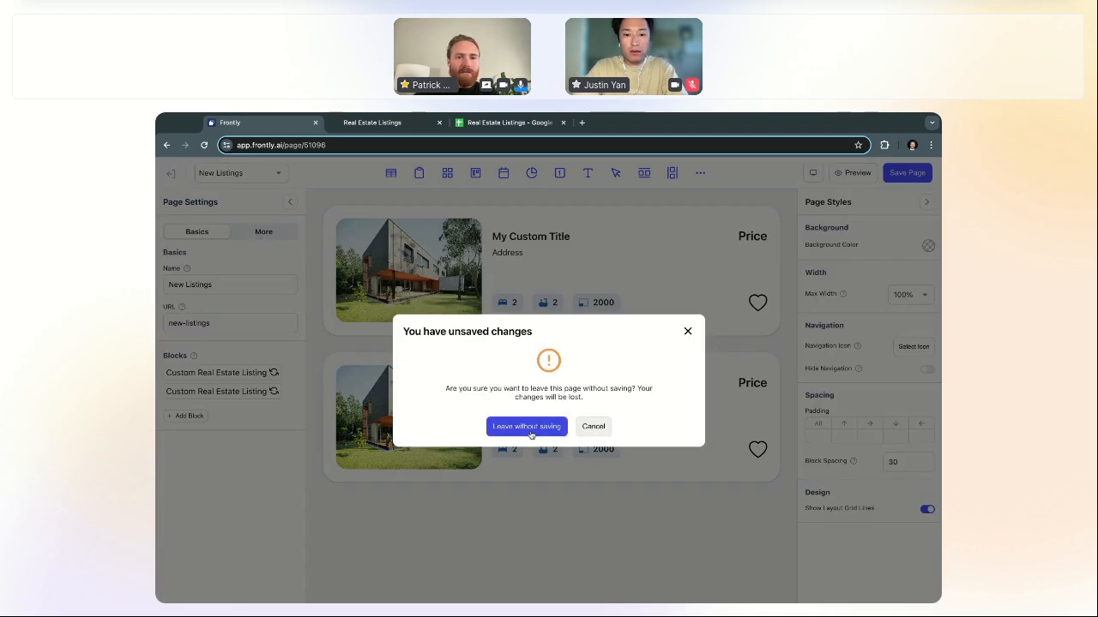
{"action": "left_click", "coordinate": [593, 426]}
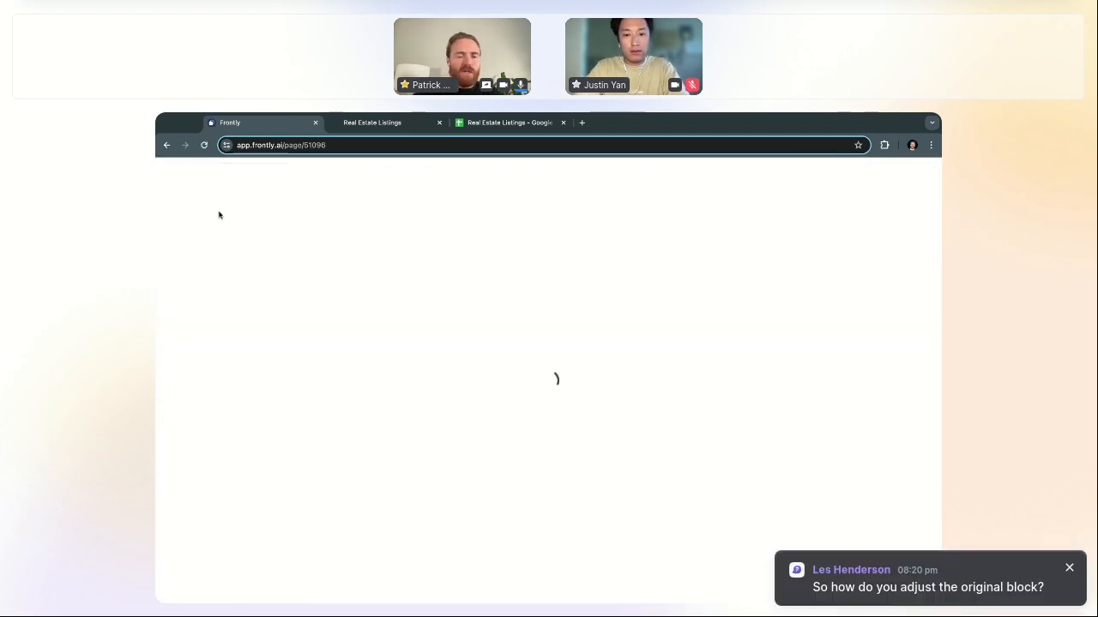
Step: Reopen the Custom Real Estate Listing block from Settings > Custom Blocks for editing
{"action": "left_click", "coordinate": [170, 174]}
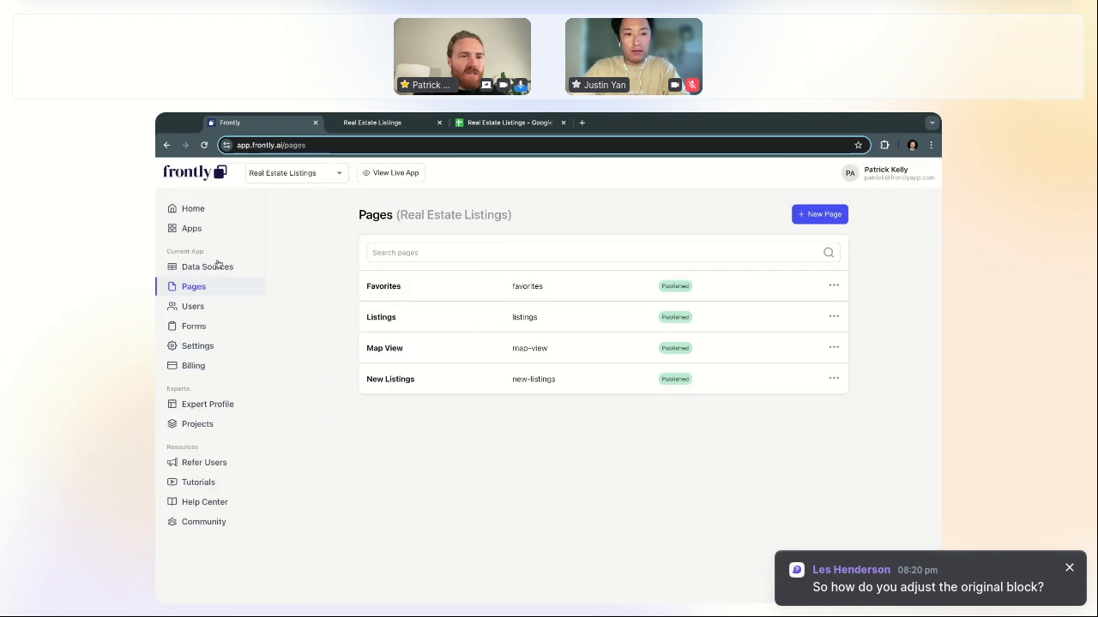
{"action": "left_click", "coordinate": [203, 346]}
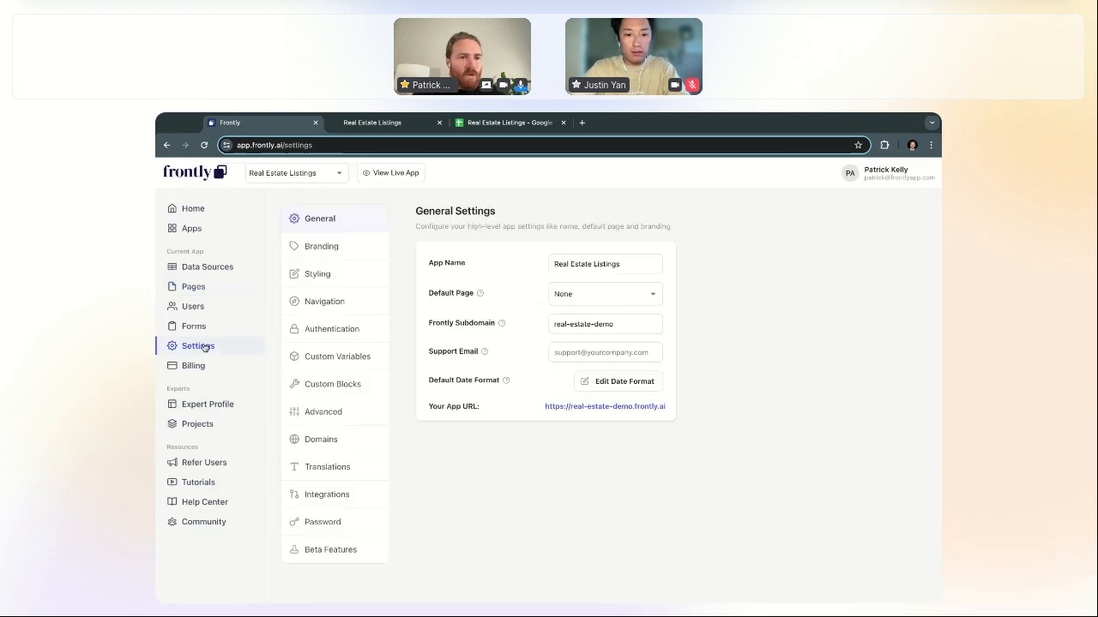
{"action": "left_click", "coordinate": [319, 384]}
{"action": "left_click", "coordinate": [483, 314]}
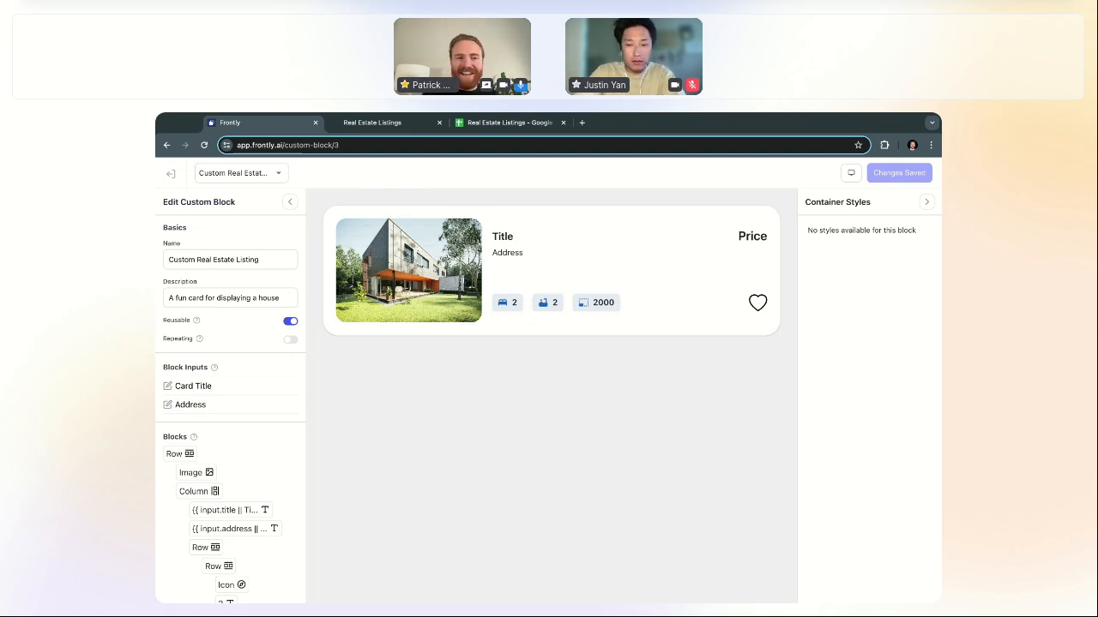
Step: Turn on Repeating for the Custom Real Estate Listing block and check the stacked cards in the preview
{"action": "left_click", "coordinate": [290, 341]}
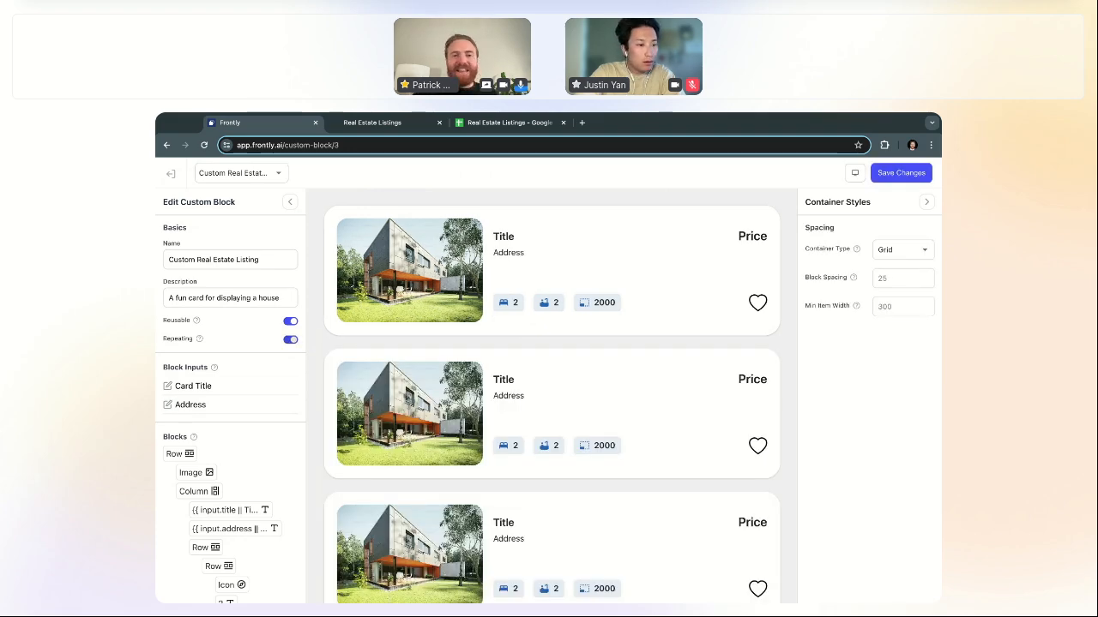
{"action": "scroll", "coordinate": [532, 333], "scroll_direction": "down", "scroll_amount": 5}
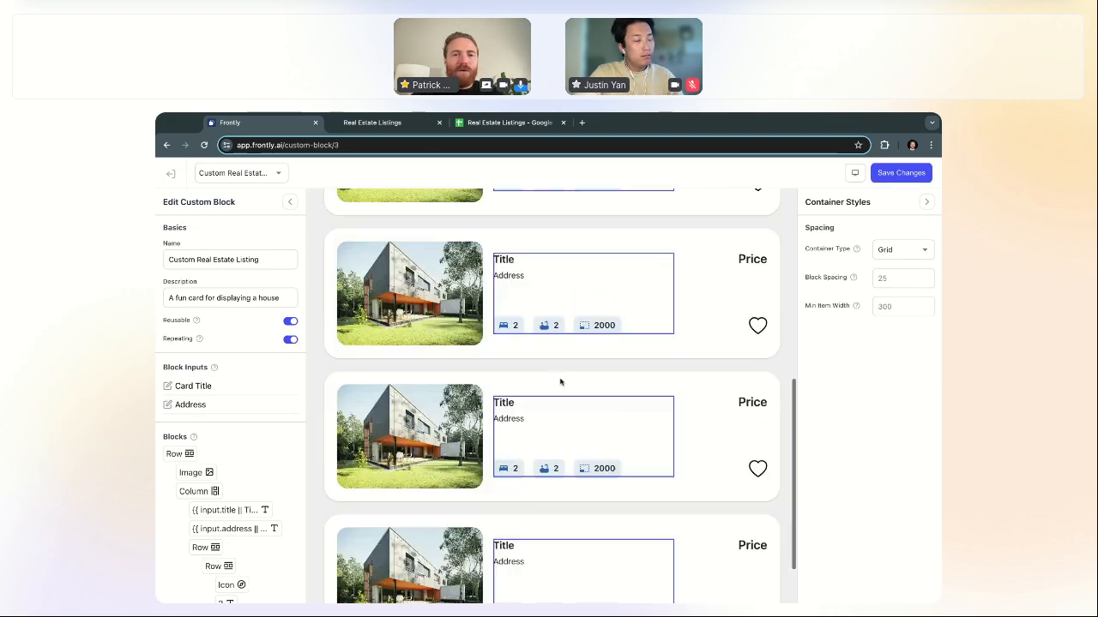
{"action": "scroll", "coordinate": [560, 383], "scroll_direction": "up", "scroll_amount": 5}
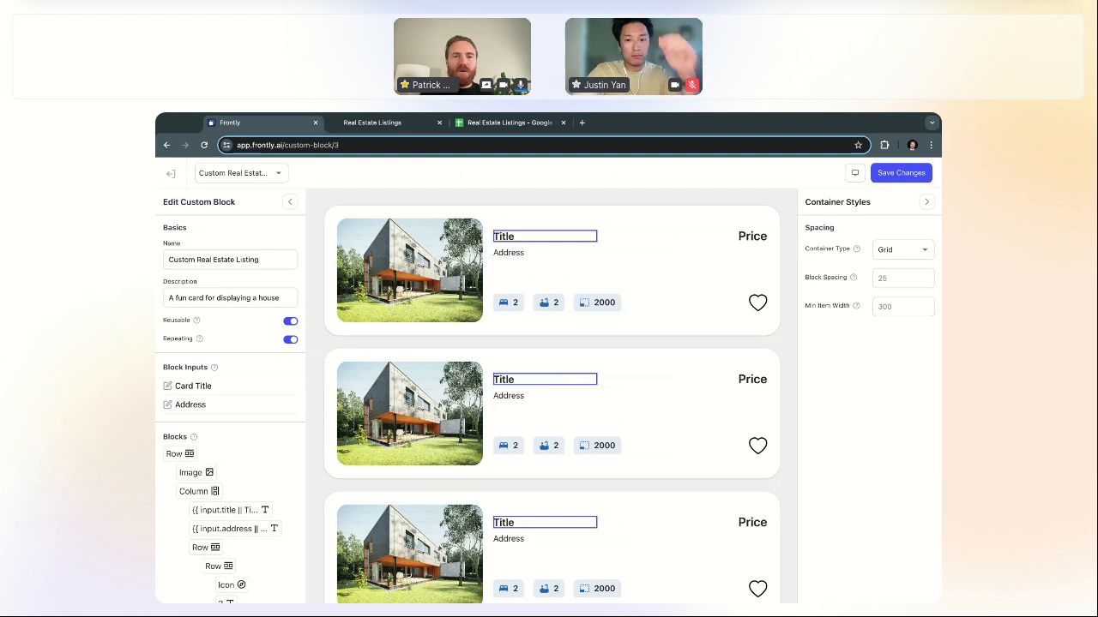
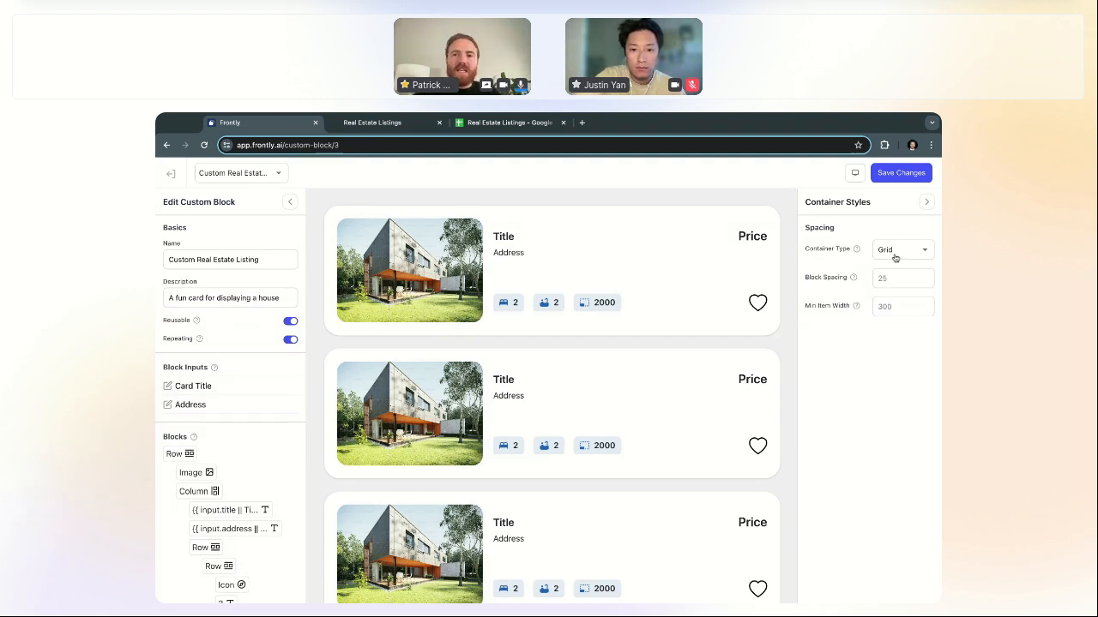
Step: Set Min Item Width to 400 and switch the container type from Carousel to List
{"action": "left_click", "coordinate": [889, 307]}
{"action": "type", "text": "400"}
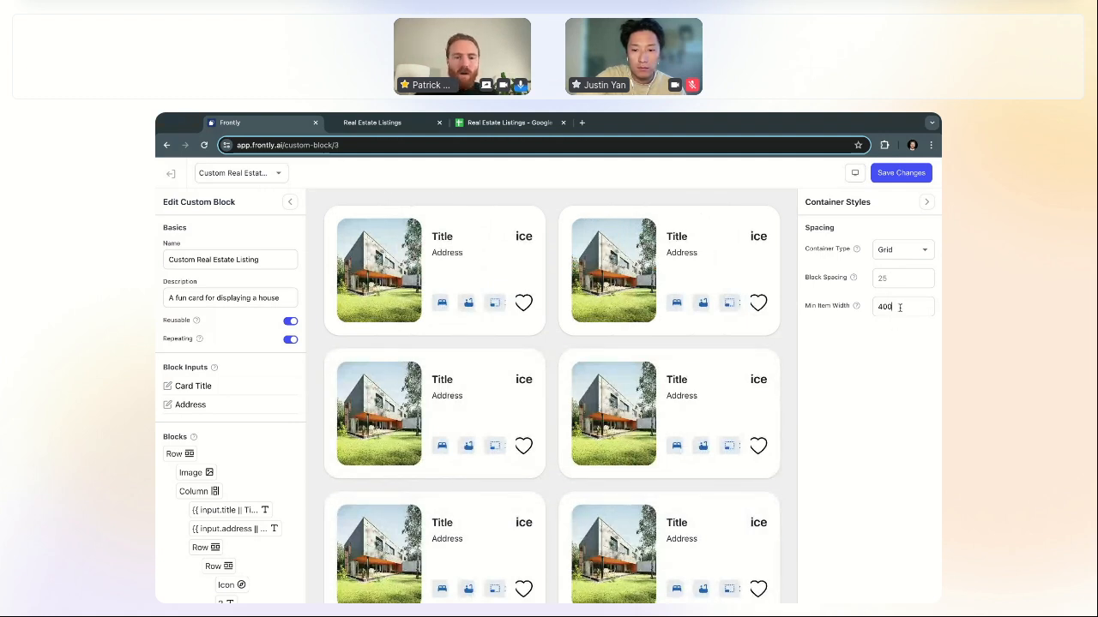
{"action": "left_click", "coordinate": [896, 252]}
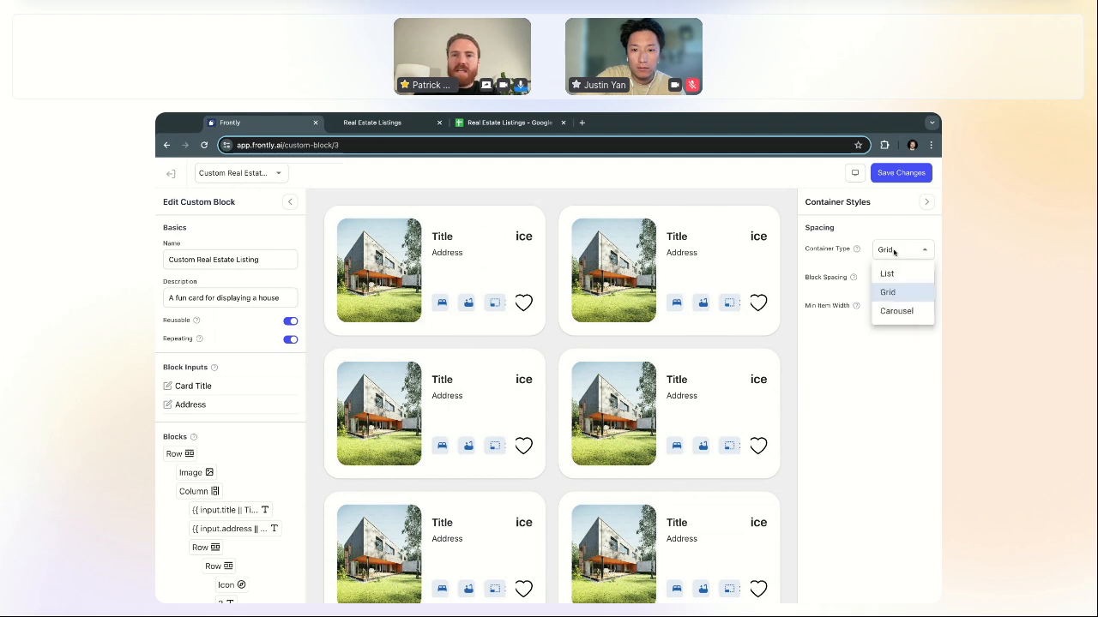
{"action": "left_click", "coordinate": [896, 310]}
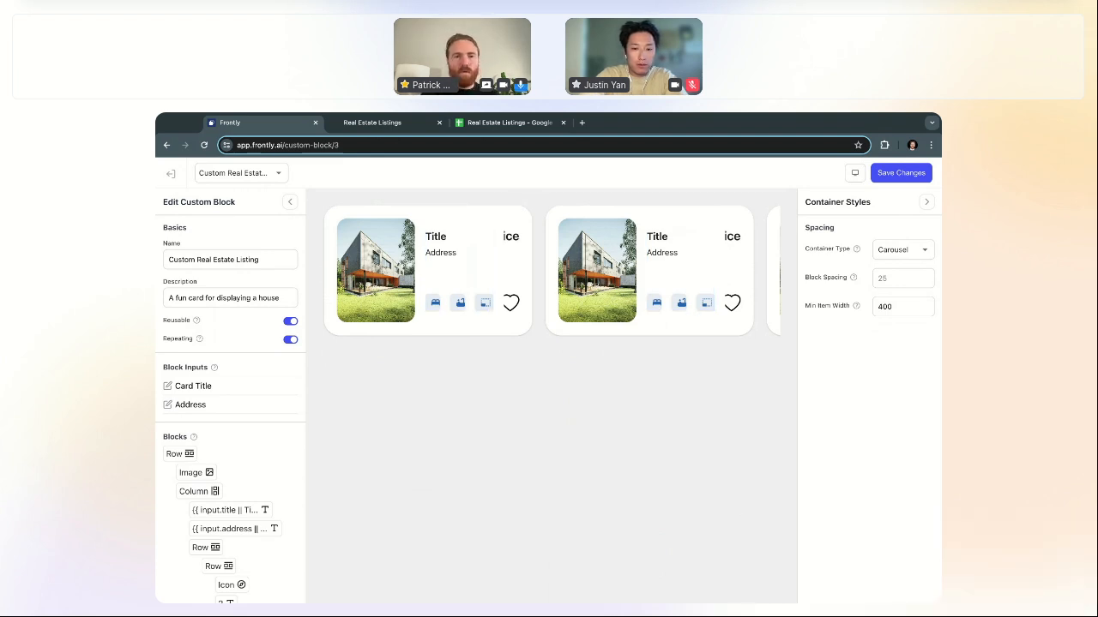
{"action": "left_click", "coordinate": [883, 249]}
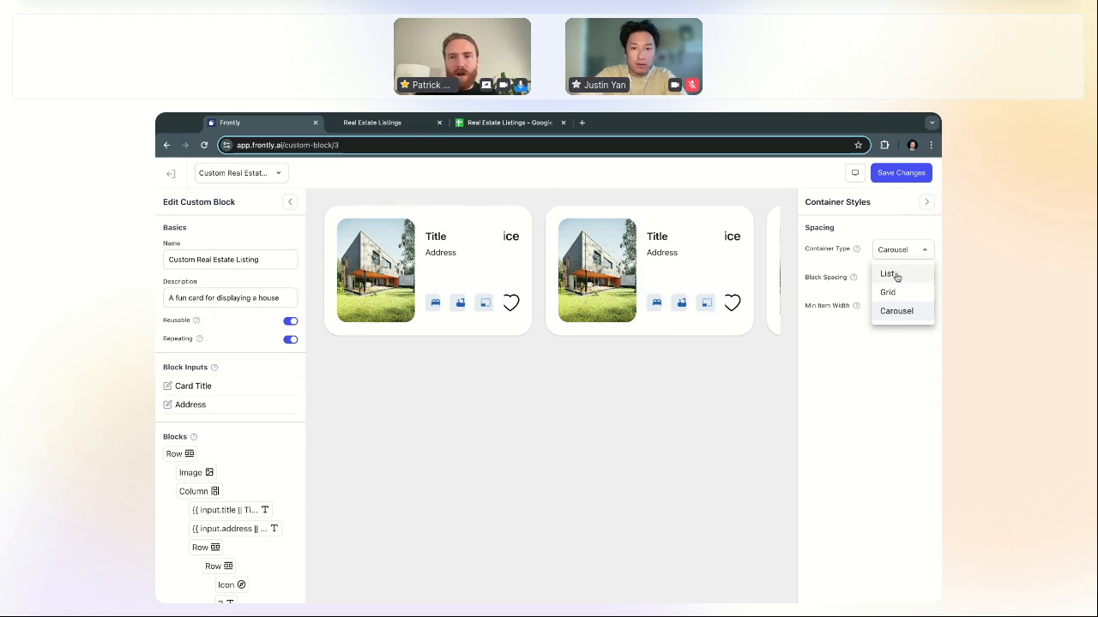
{"action": "left_click", "coordinate": [888, 274]}
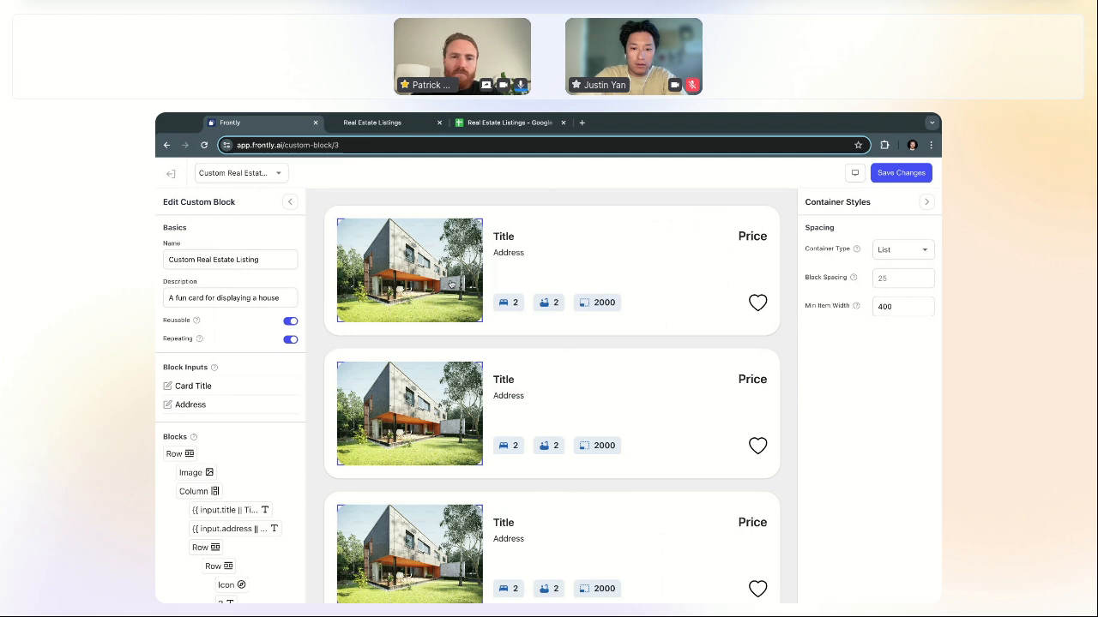
Step: Bind the card photo's Image URL to {{ input.image }}, with the house photo URL pasted back in
{"action": "left_click", "coordinate": [452, 284]}
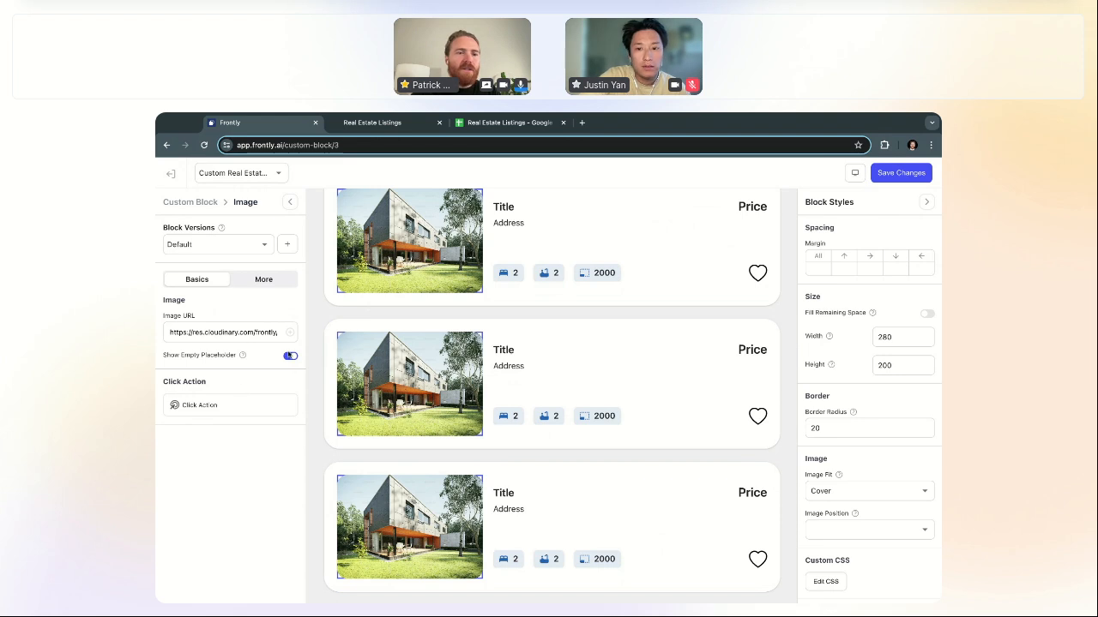
{"action": "scroll", "coordinate": [354, 346], "scroll_direction": "up", "scroll_amount": 1}
{"action": "triple_click", "coordinate": [251, 333]}
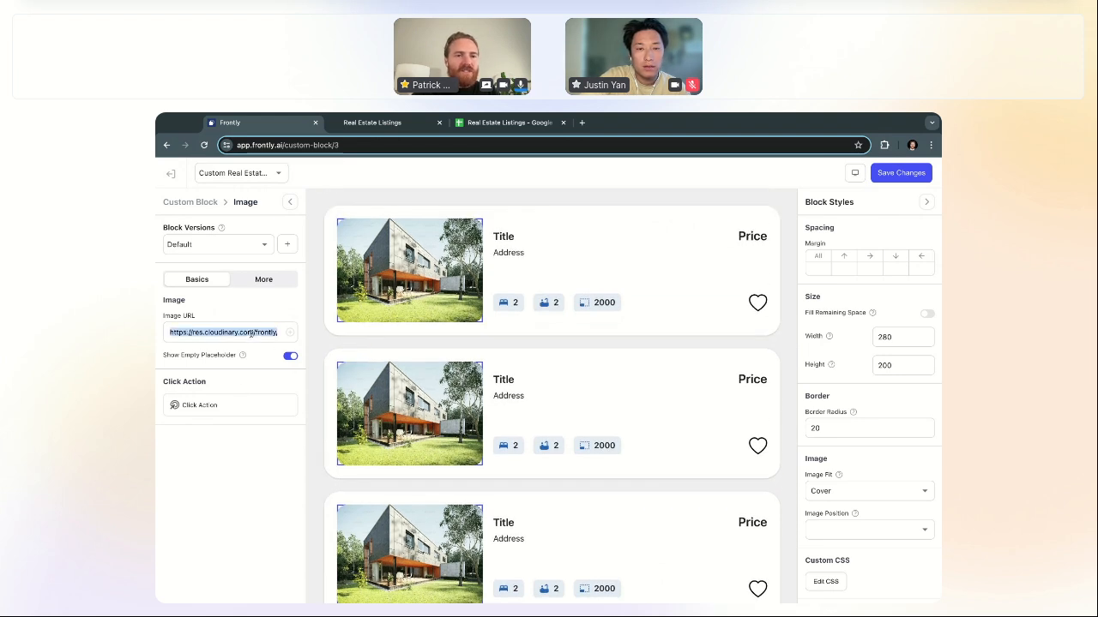
{"action": "key", "text": "BackSpace"}
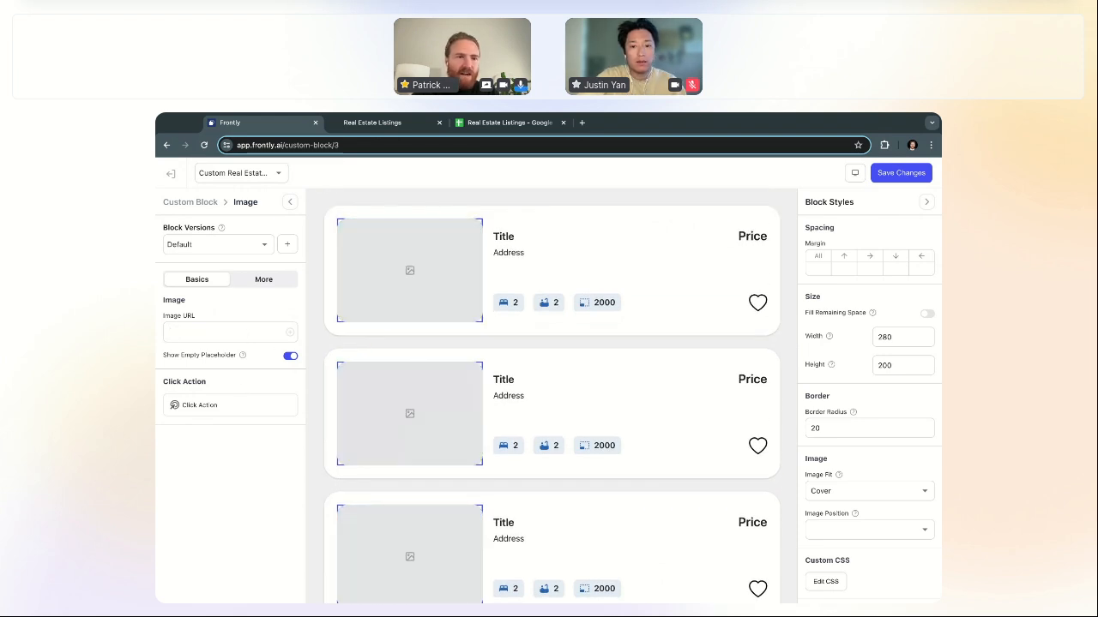
{"action": "type", "text": "{{ input"}
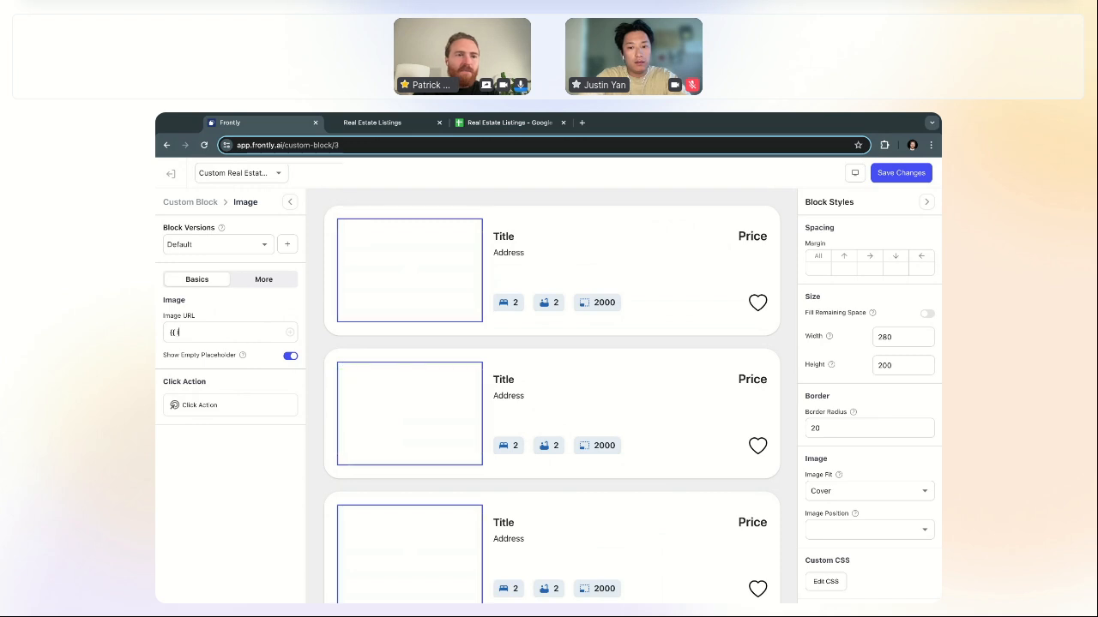
{"action": "type", "text": ".image }}"}
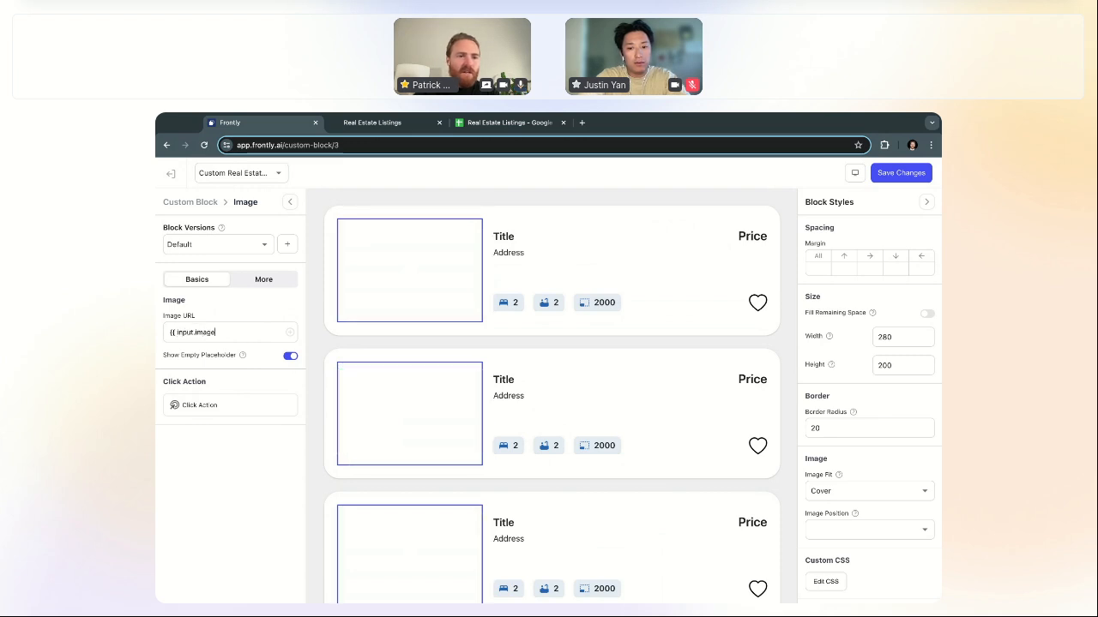
{"action": "triple_click", "coordinate": [215, 332]}
{"action": "key", "text": "ctrl+v"}
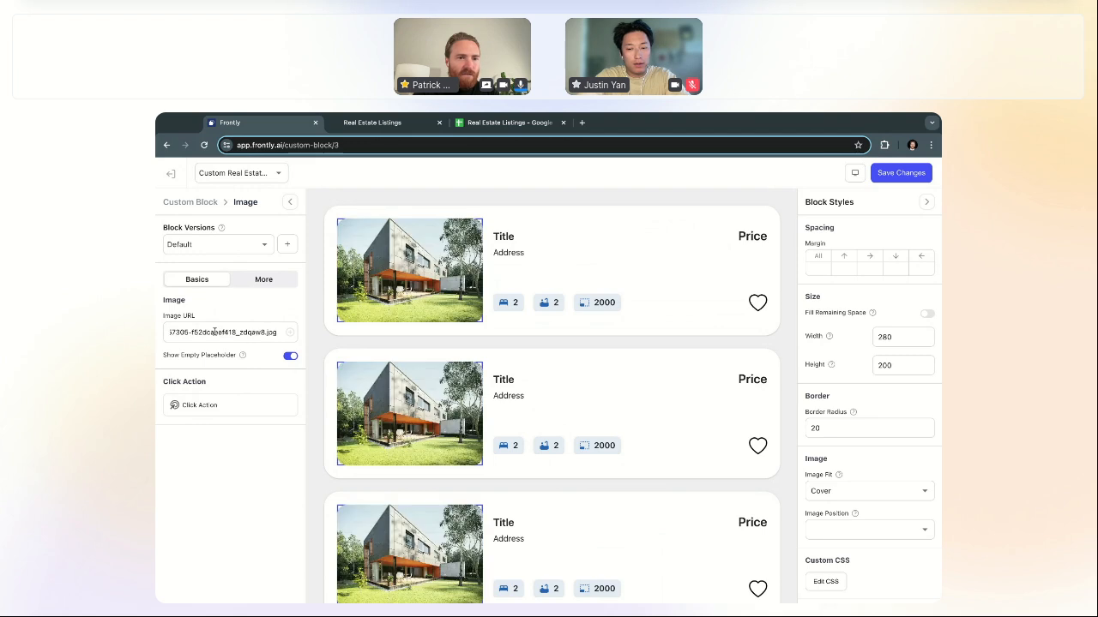
{"action": "left_click", "coordinate": [190, 202]}
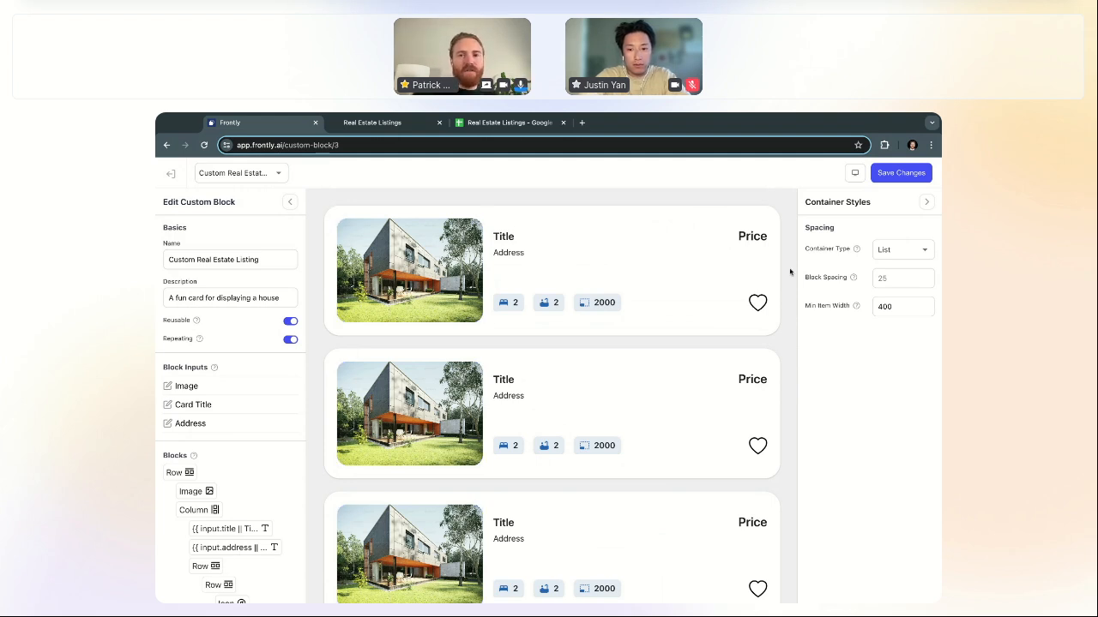
Step: Set the price text to {{ input.price || $500,000 }} so cards default to $500,000
{"action": "left_click", "coordinate": [750, 239]}
{"action": "scroll", "coordinate": [738, 238], "scroll_direction": "down", "scroll_amount": 1}
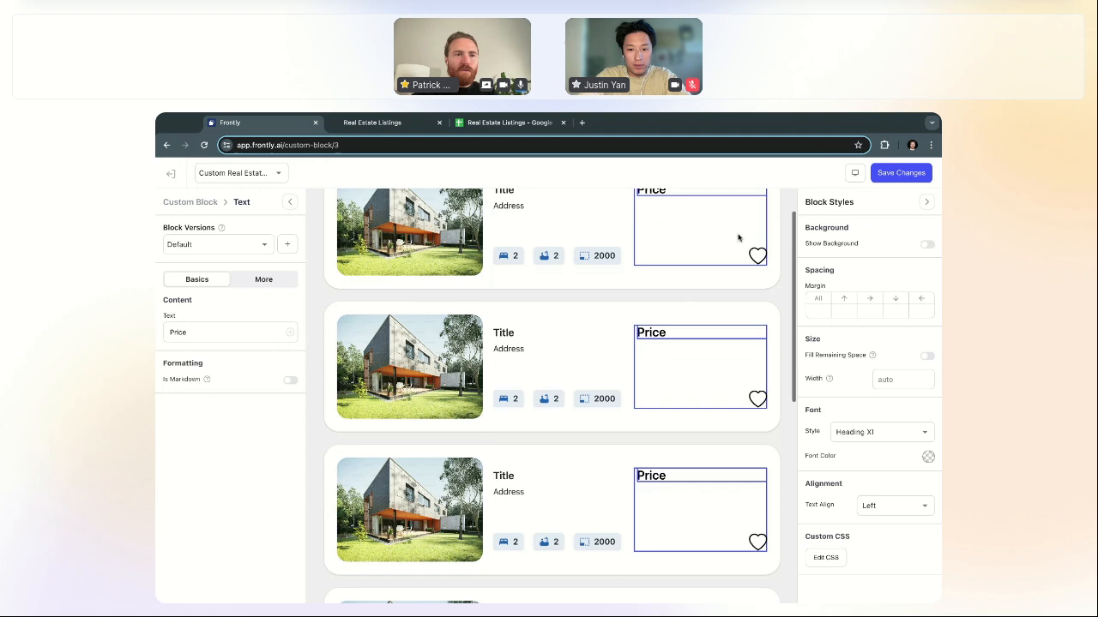
{"action": "double_click", "coordinate": [234, 333]}
{"action": "type", "text": "{{"}
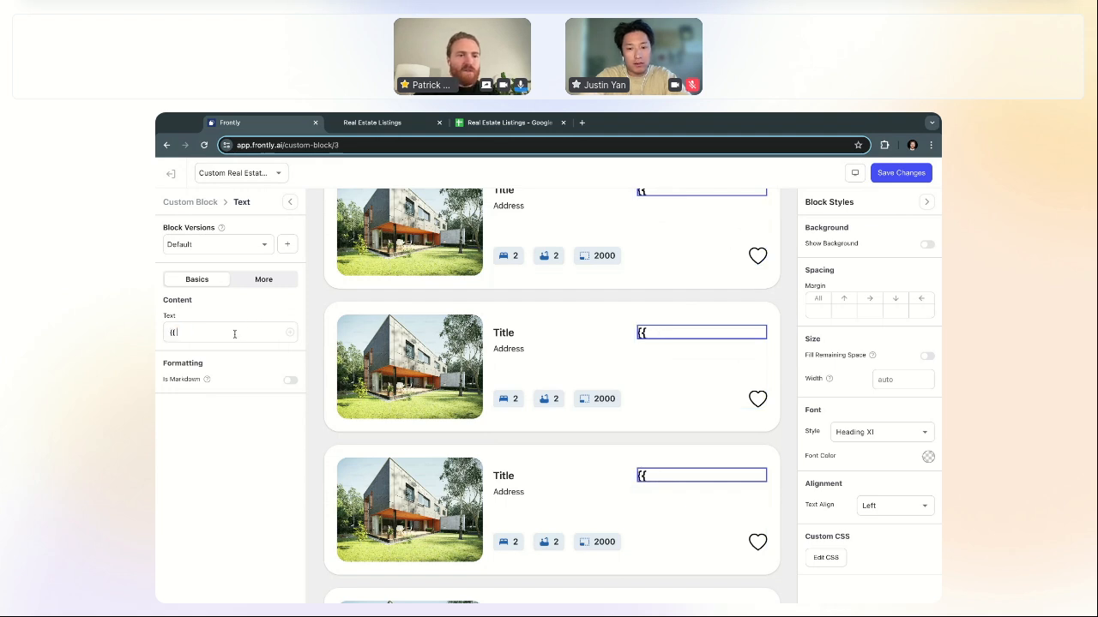
{"action": "type", "text": " input.price"}
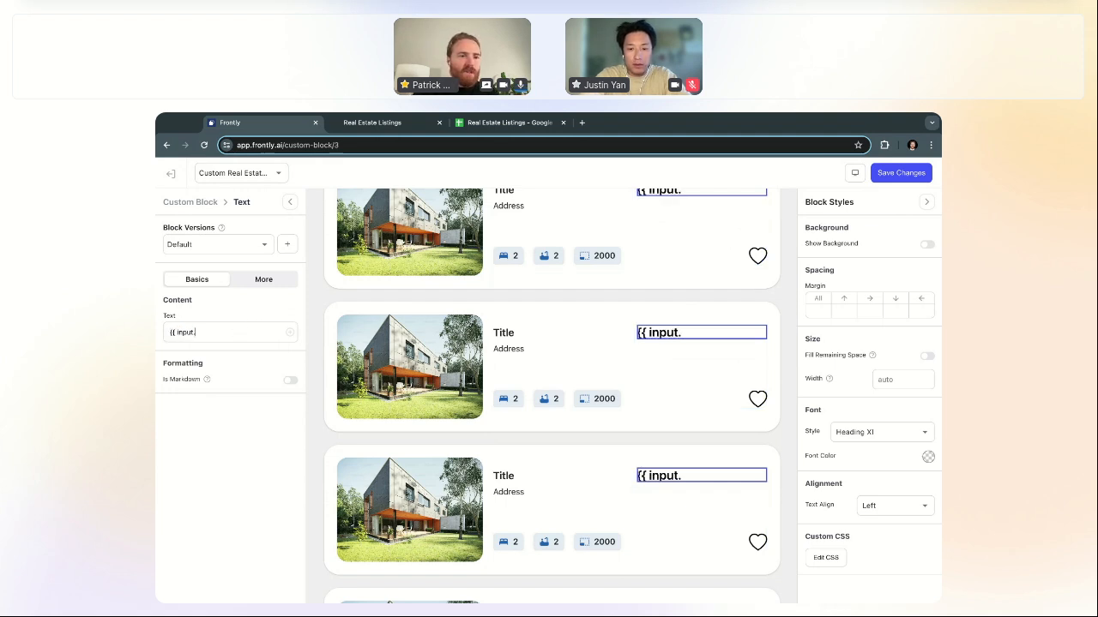
{"action": "type", "text": " }}"}
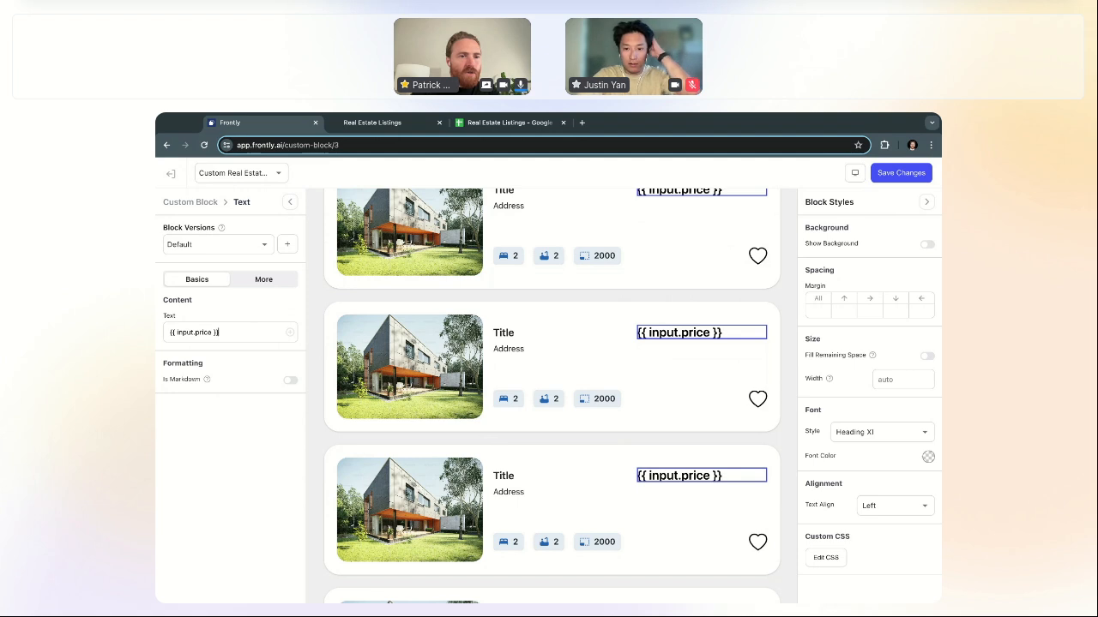
{"action": "scroll", "coordinate": [390, 322], "scroll_direction": "up", "scroll_amount": 1}
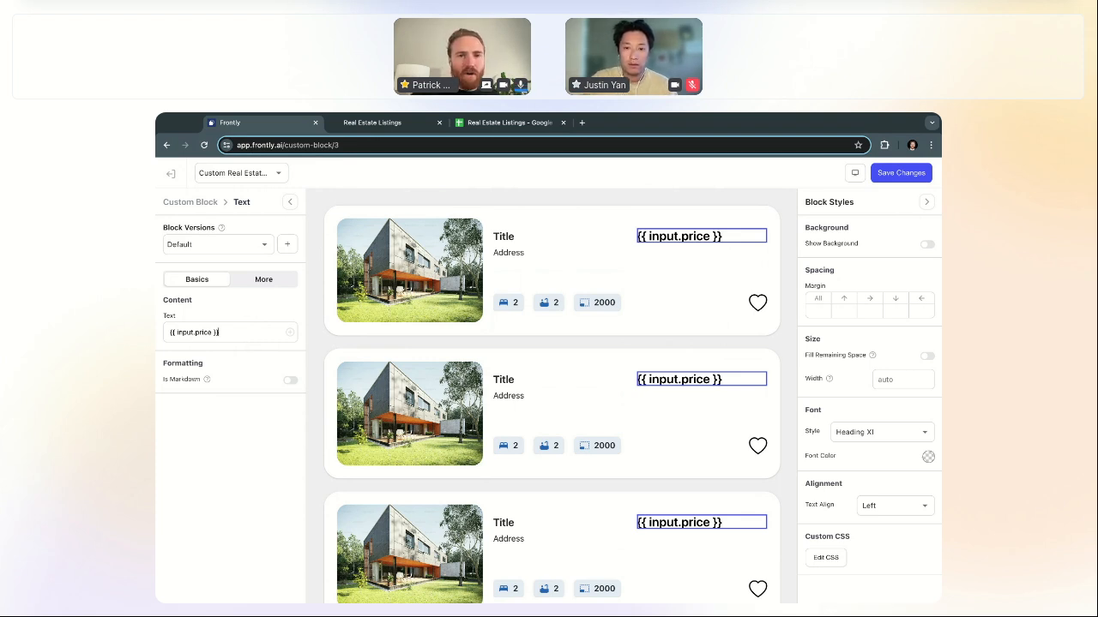
{"action": "left_click", "coordinate": [207, 206]}
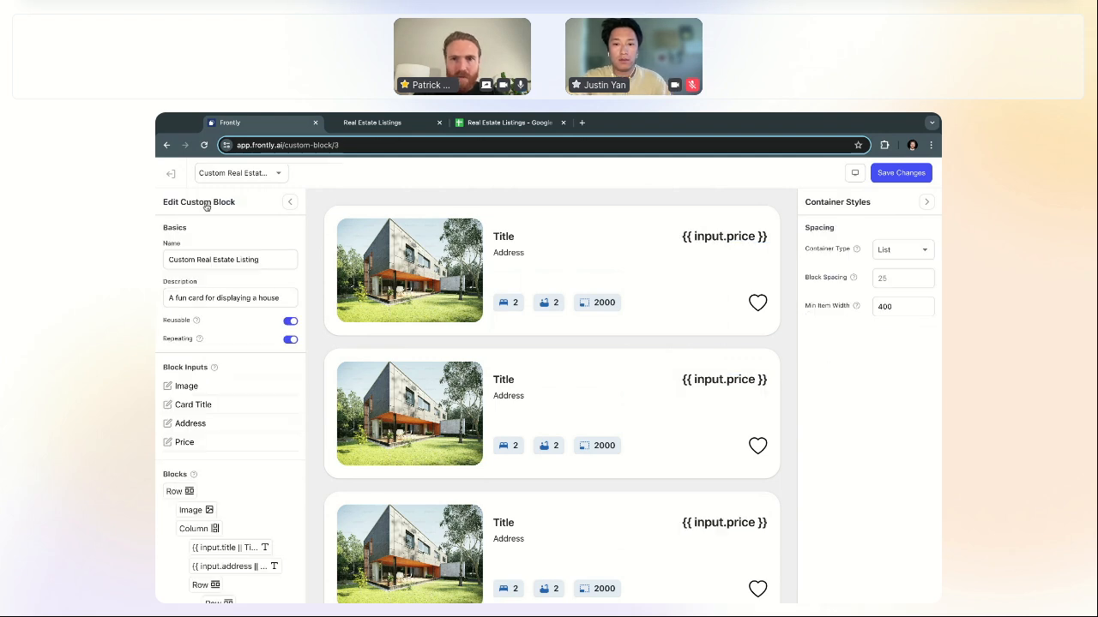
{"action": "left_click", "coordinate": [692, 237]}
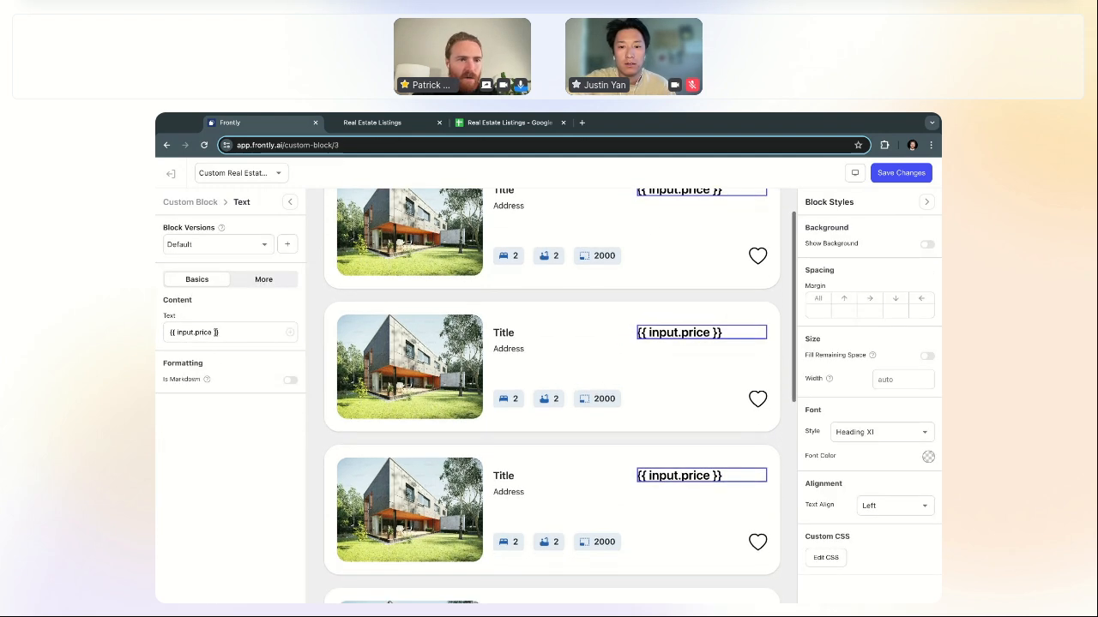
{"action": "type", "text": "||"}
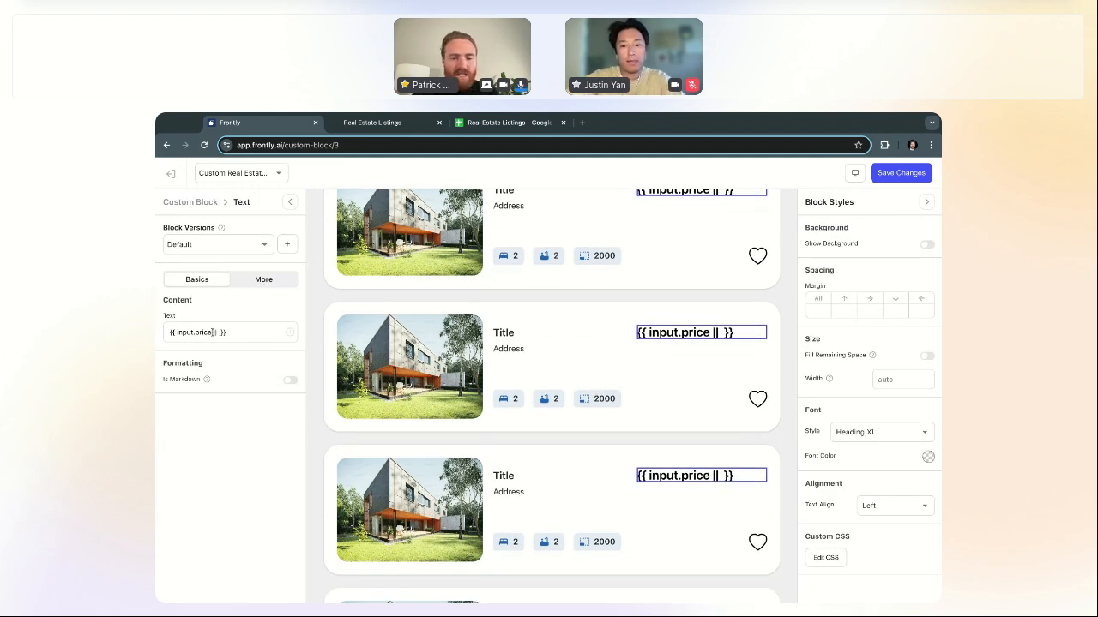
{"action": "type", "text": " $"}
{"action": "type", "text": "500,000"}
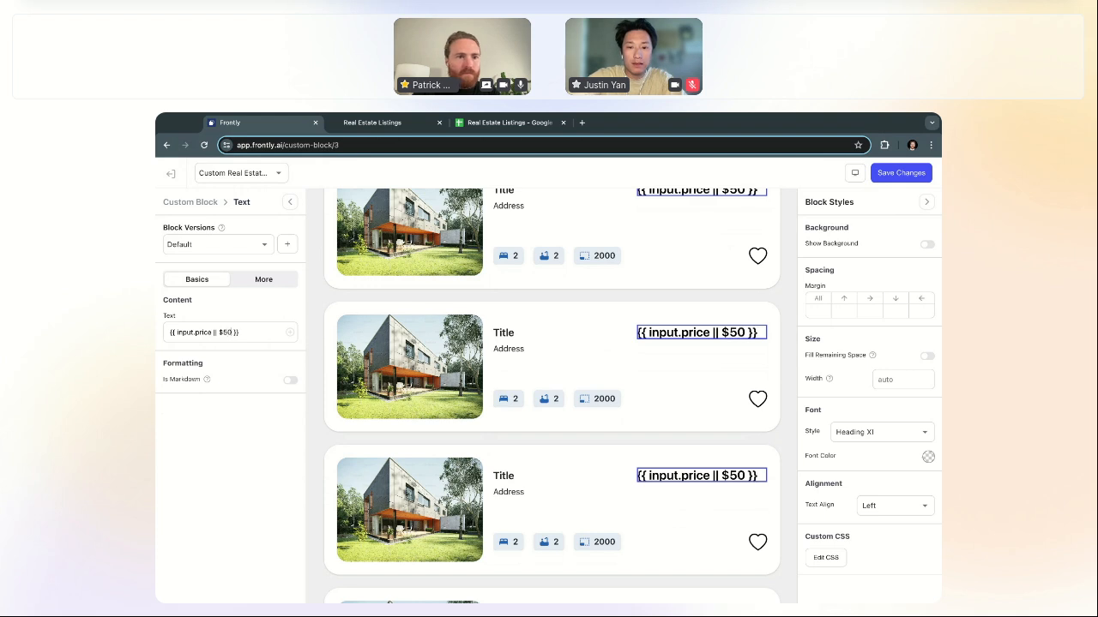
{"action": "left_click", "coordinate": [190, 202]}
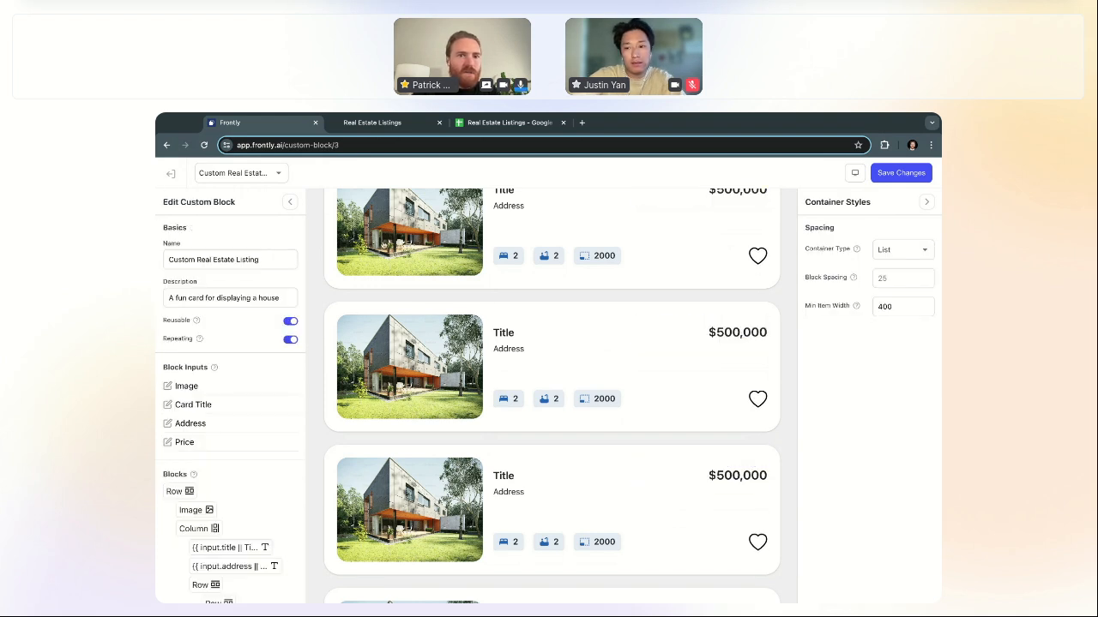
{"action": "scroll", "coordinate": [792, 196], "scroll_direction": "up", "scroll_amount": 1}
Step: Save the custom block, check the Price input's field details, and exit the block editor
{"action": "left_click", "coordinate": [901, 173]}
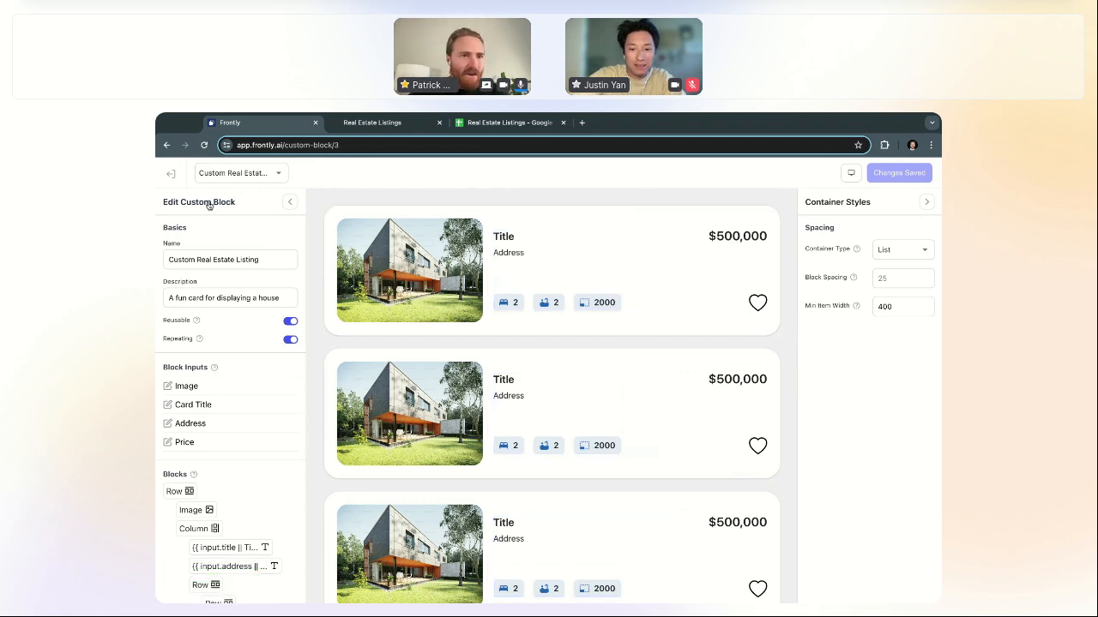
{"action": "scroll", "coordinate": [244, 369], "scroll_direction": "down", "scroll_amount": 1}
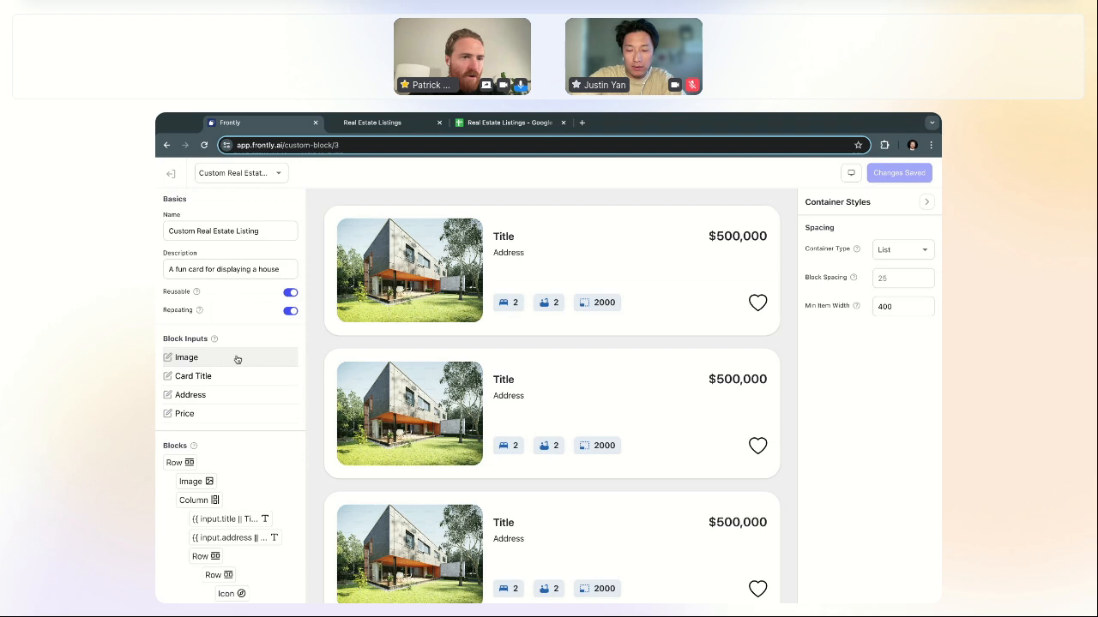
{"action": "left_click", "coordinate": [231, 414]}
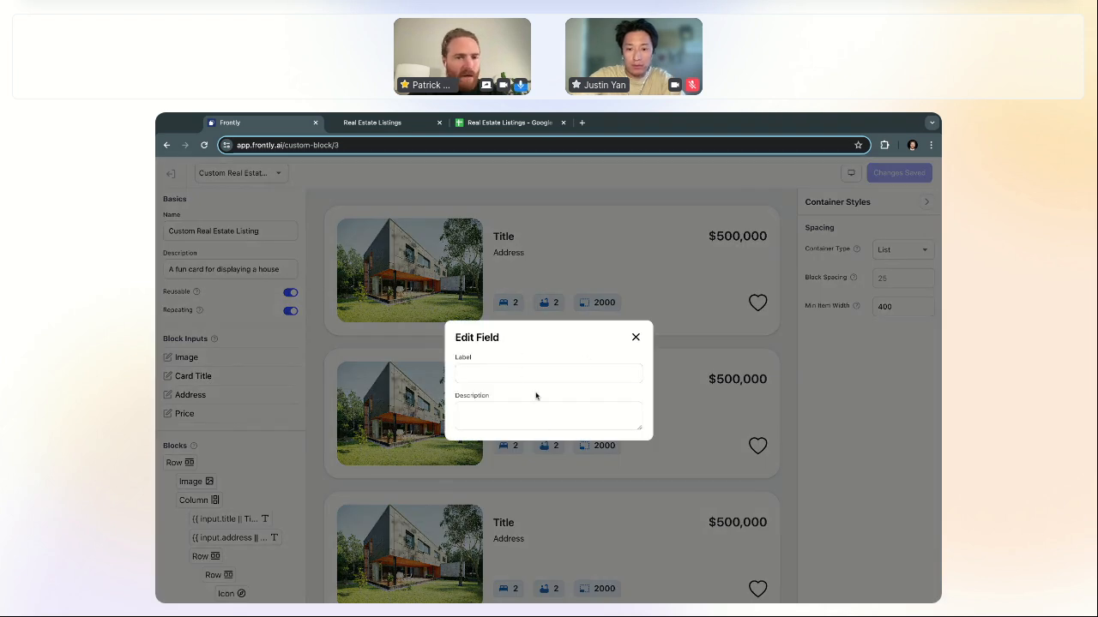
{"action": "left_click", "coordinate": [635, 337]}
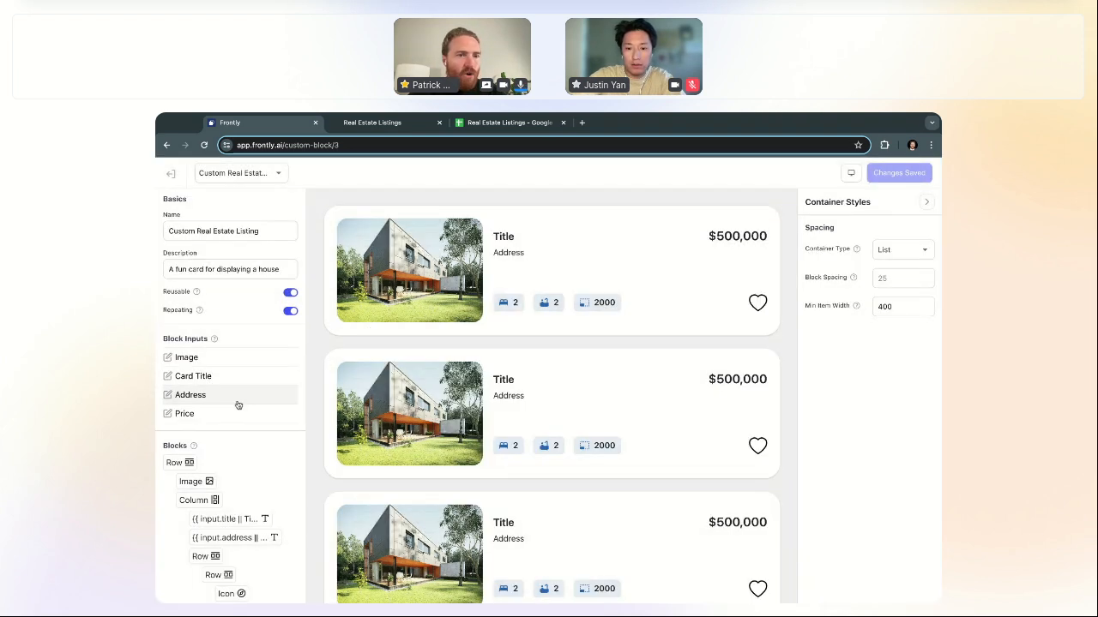
{"action": "scroll", "coordinate": [249, 307], "scroll_direction": "up", "scroll_amount": 1}
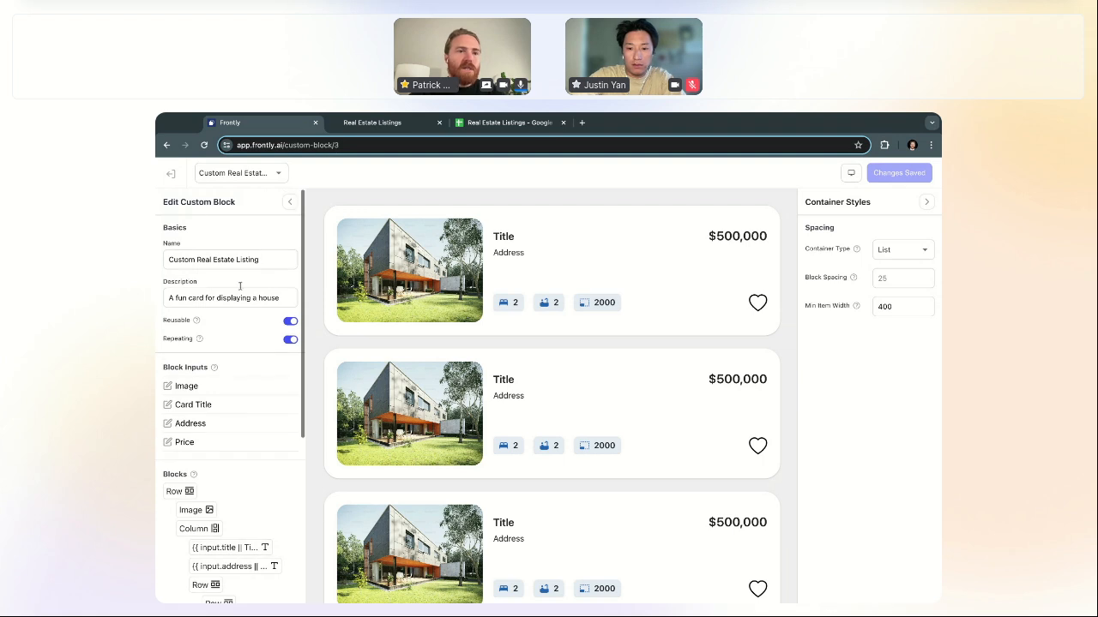
{"action": "left_click", "coordinate": [170, 176]}
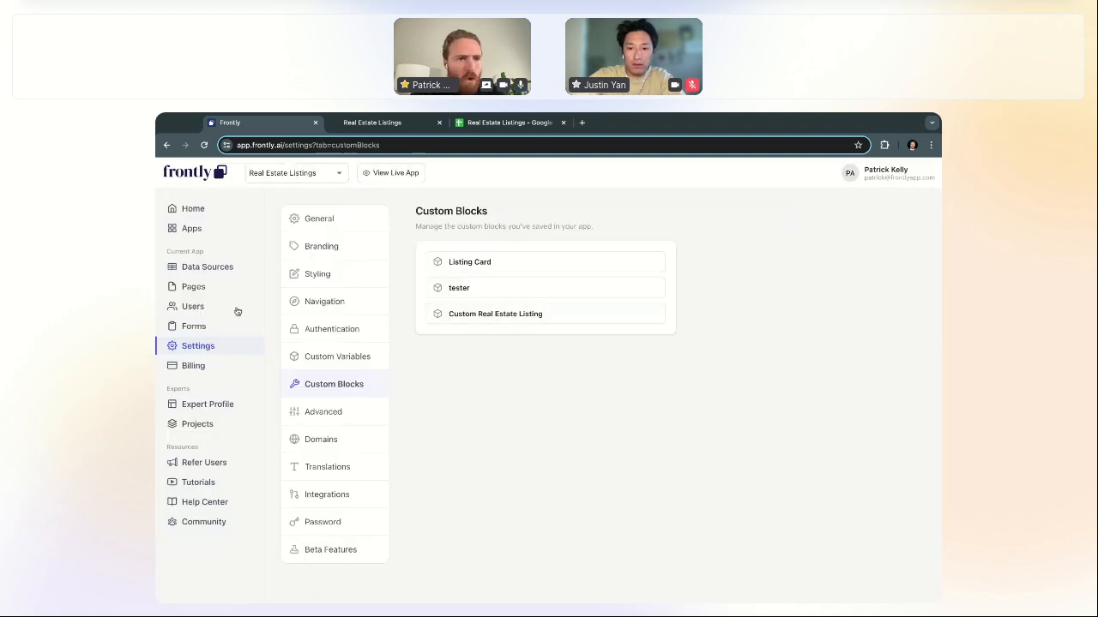
Step: Open the New Listings page and delete its old listing card row
{"action": "left_click", "coordinate": [214, 290]}
{"action": "left_click", "coordinate": [476, 379]}
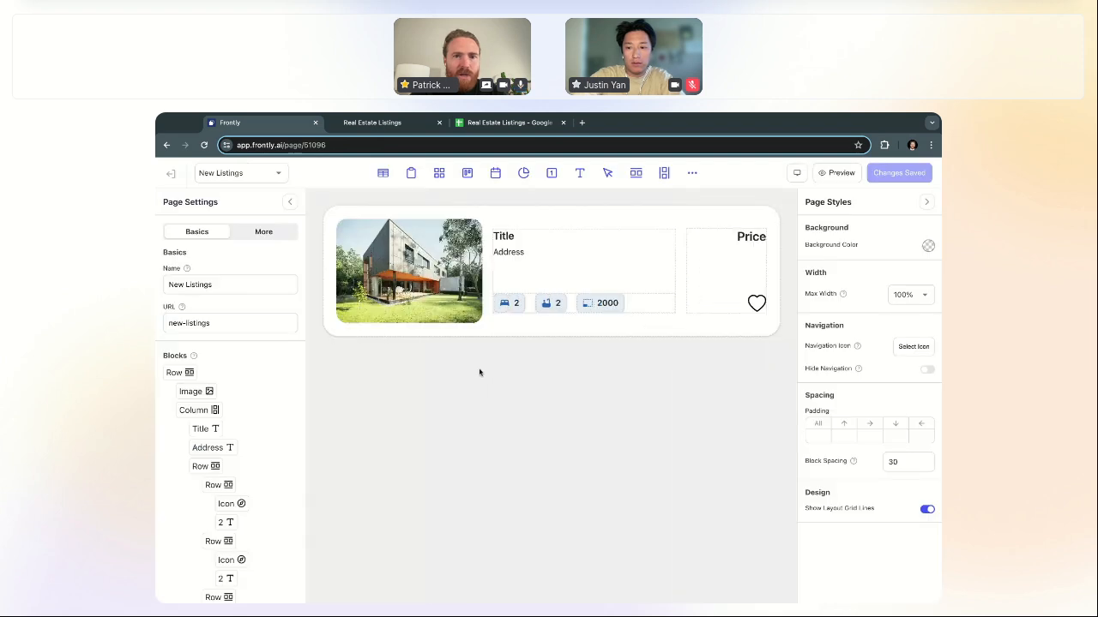
{"action": "left_click", "coordinate": [513, 336]}
{"action": "key", "text": "Delete"}
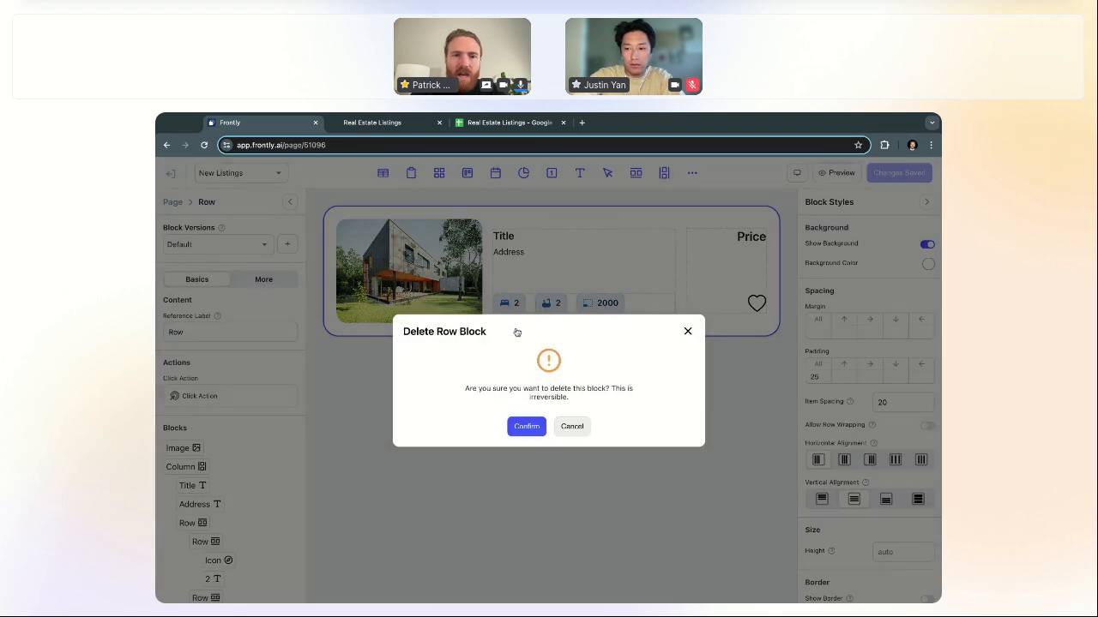
{"action": "left_click", "coordinate": [518, 426]}
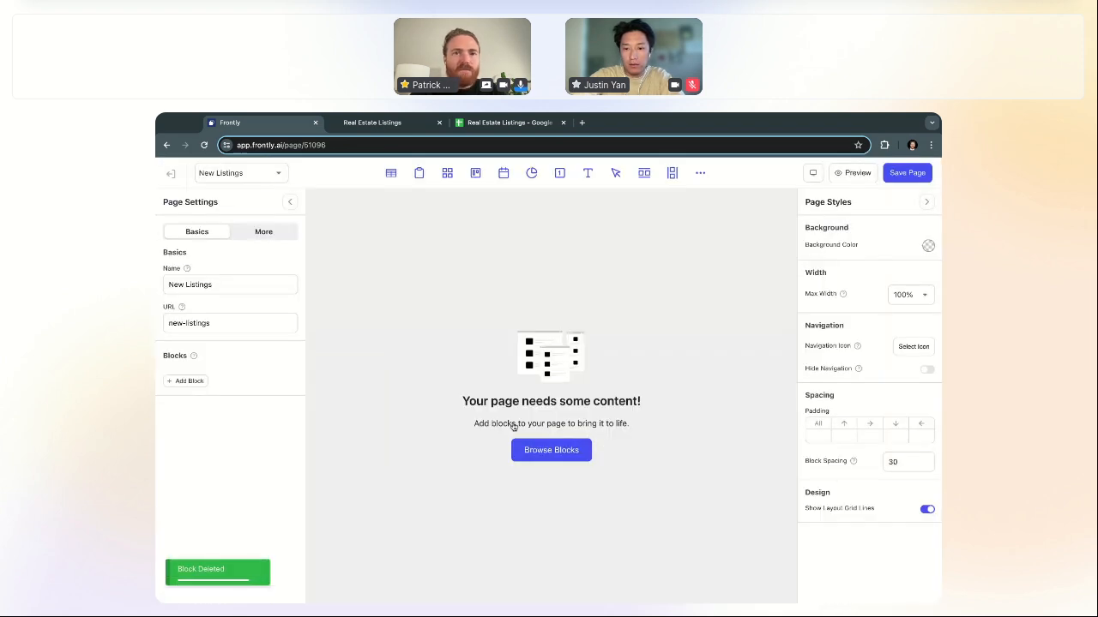
Step: Insert the Custom Real Estate Listing block from the Add New Block list
{"action": "left_click", "coordinate": [701, 175]}
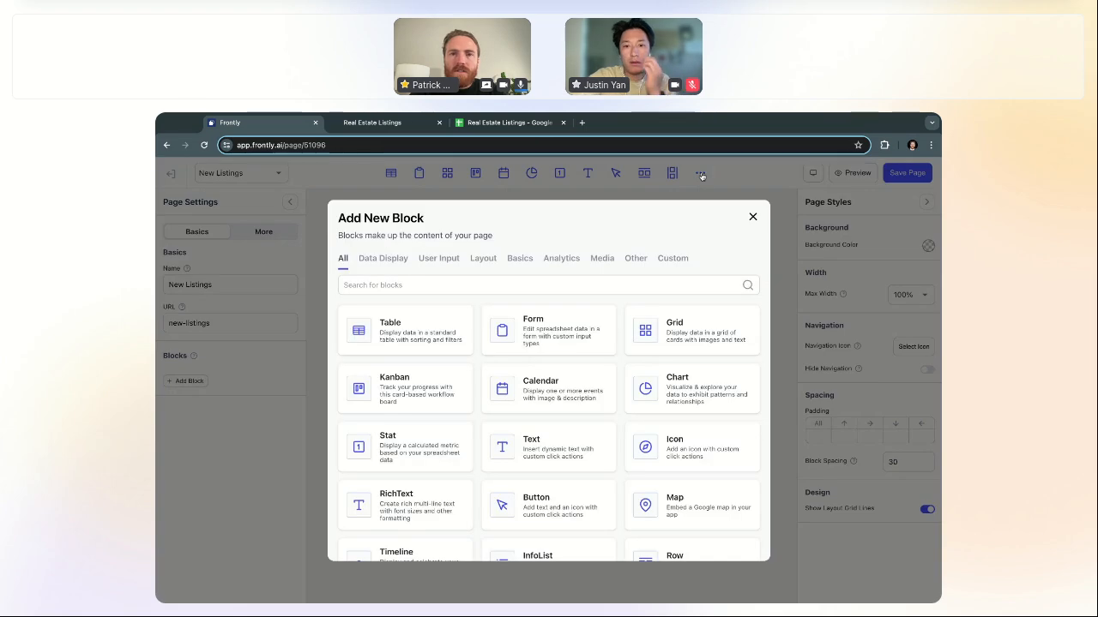
{"action": "scroll", "coordinate": [625, 368], "scroll_direction": "down", "scroll_amount": 5}
{"action": "left_click", "coordinate": [549, 525]}
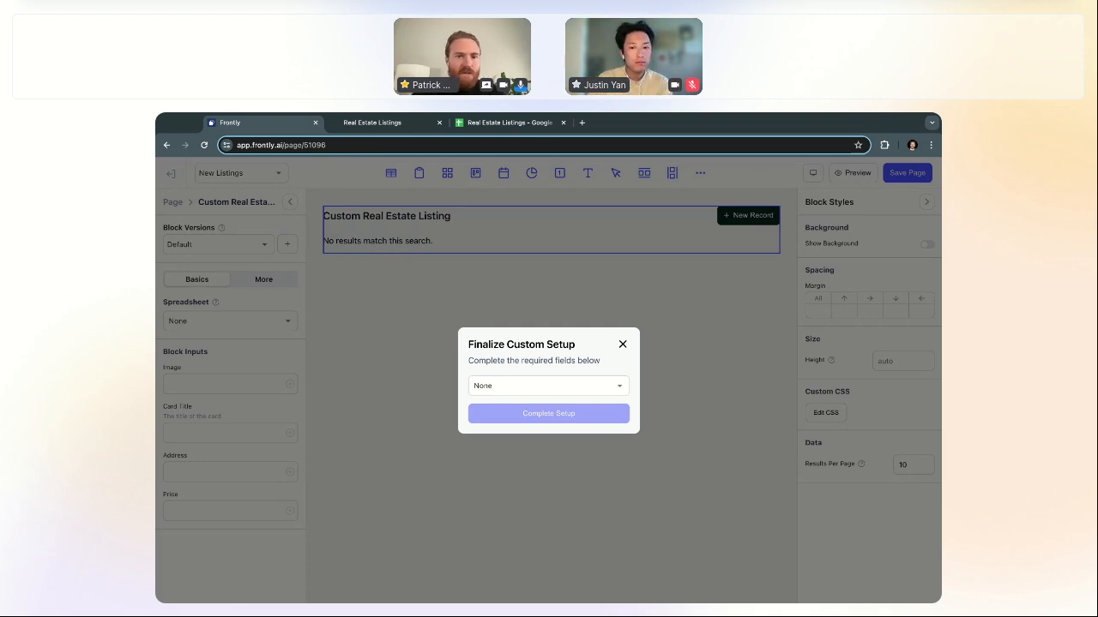
Step: Pick the Listings sheet as the block's data source and complete the custom setup
{"action": "left_click", "coordinate": [554, 389]}
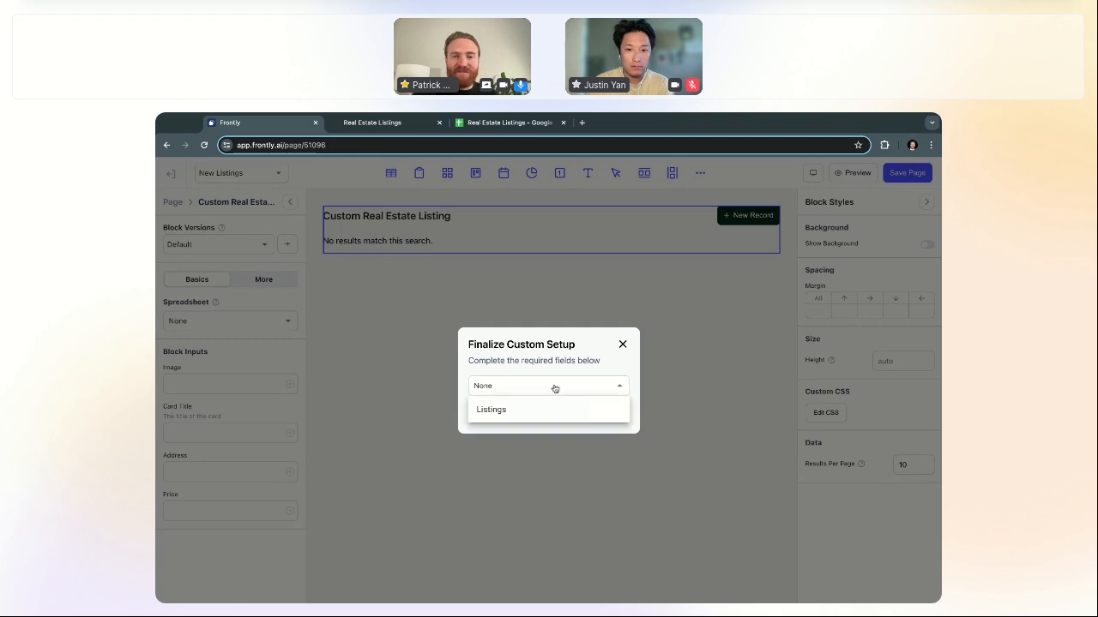
{"action": "left_click", "coordinate": [541, 410]}
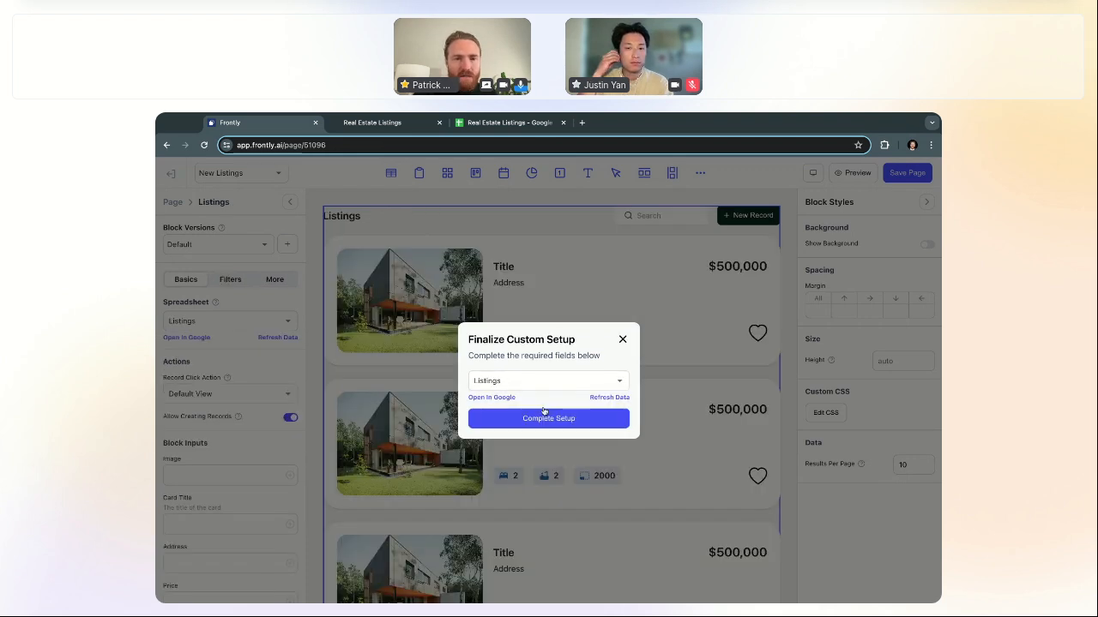
{"action": "left_click", "coordinate": [541, 419]}
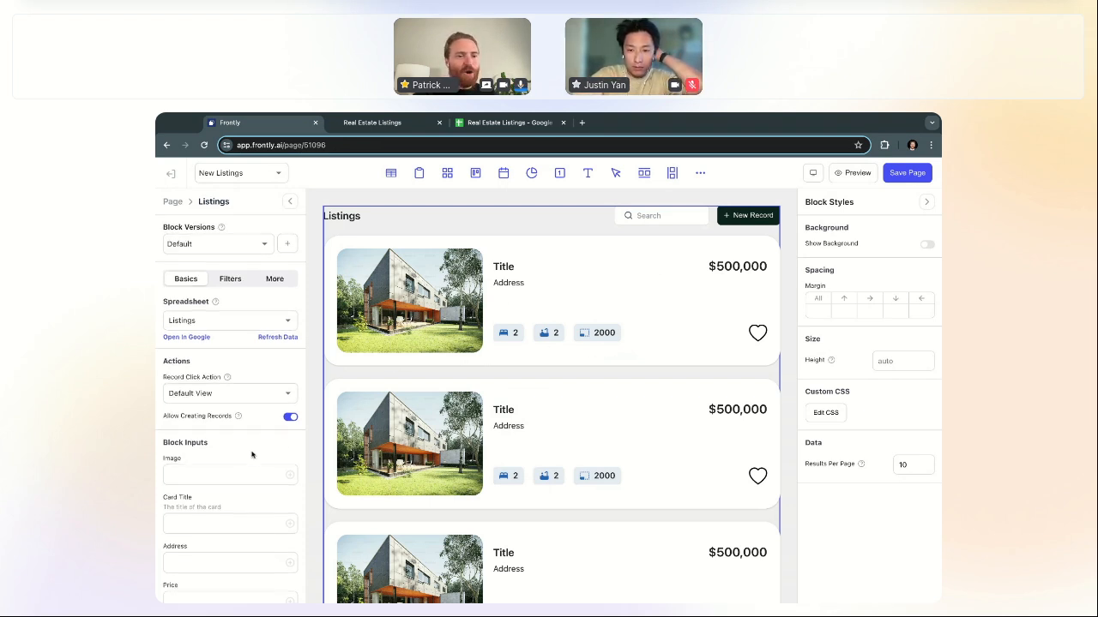
{"action": "scroll", "coordinate": [252, 455], "scroll_direction": "down", "scroll_amount": 1}
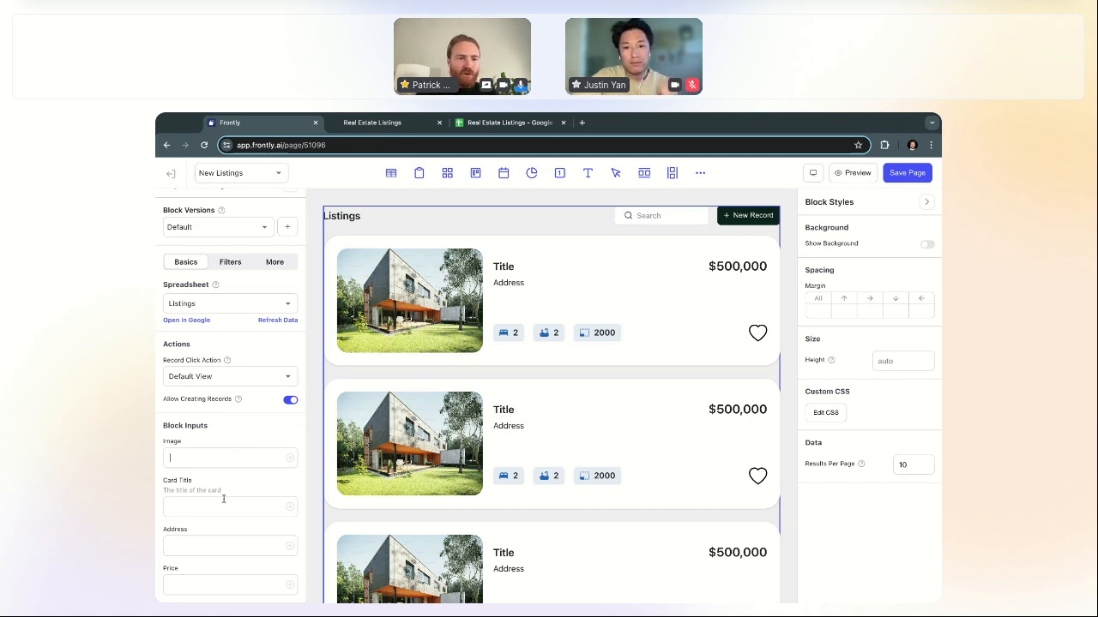
Step: Set the Card Title input to {{ record.name }}
{"action": "type", "text": "asdkfjasd"}
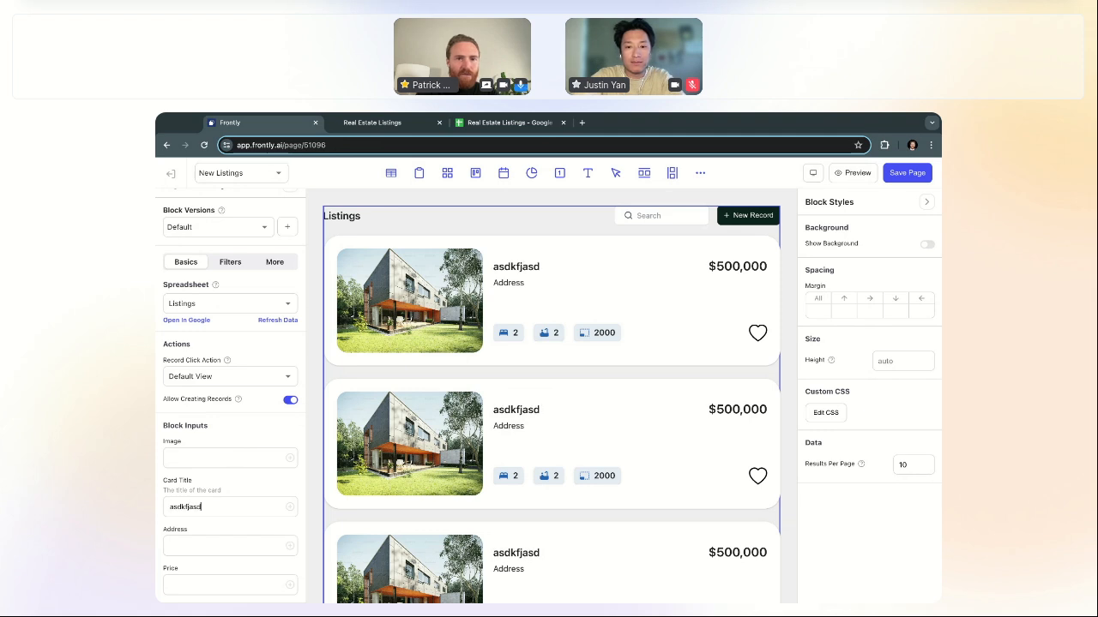
{"action": "key", "text": "ctrl+a"}
{"action": "key", "text": "BackSpace"}
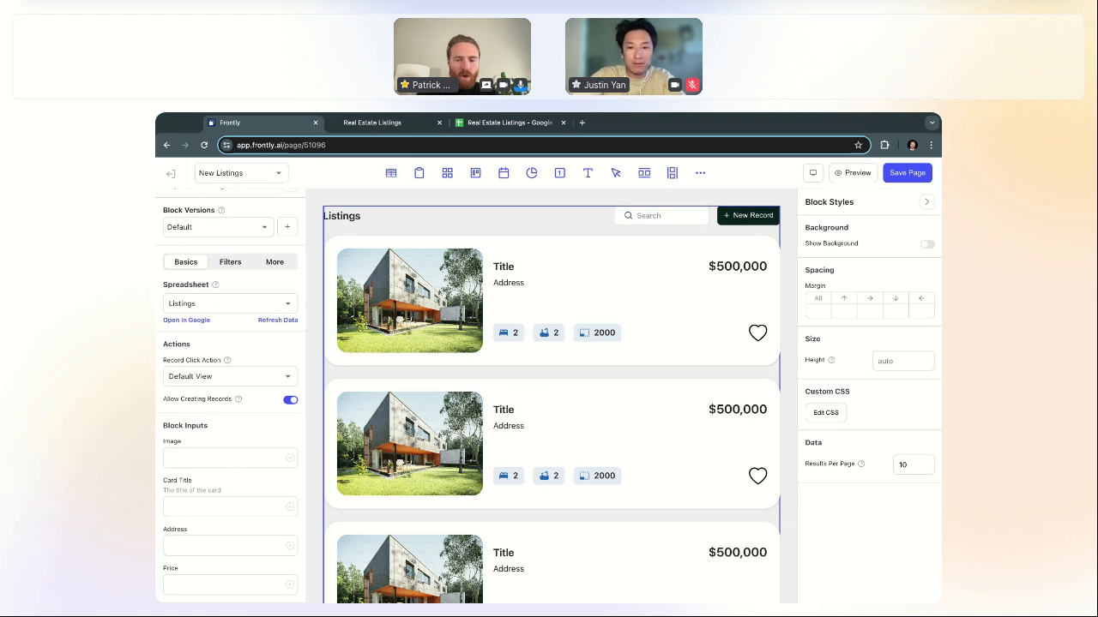
{"action": "type", "text": "{{ record"}
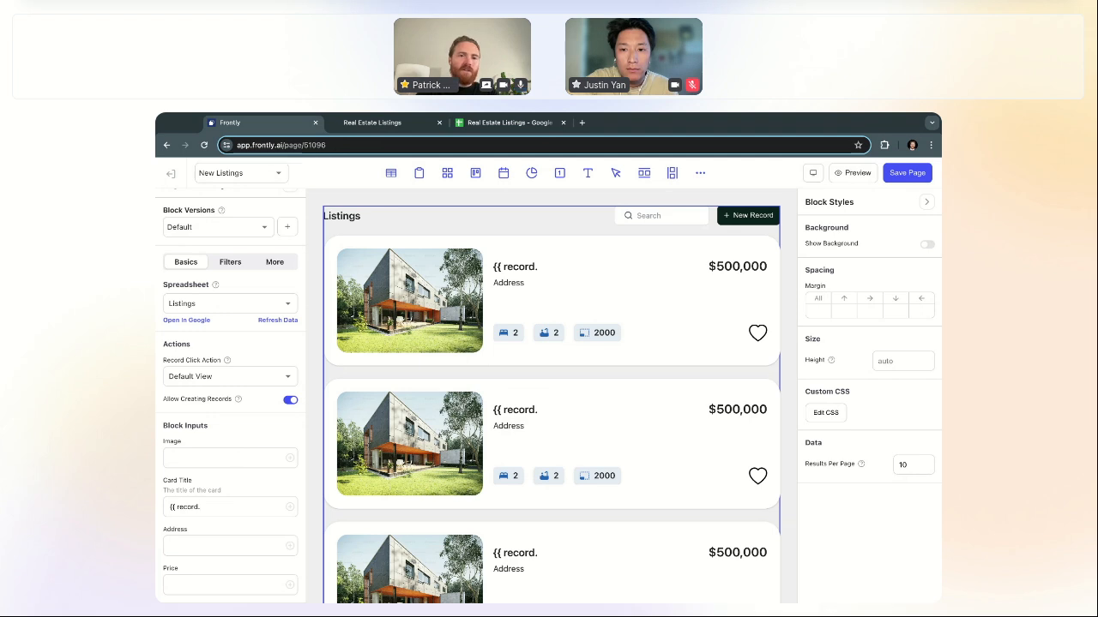
{"action": "type", "text": ".title }}"}
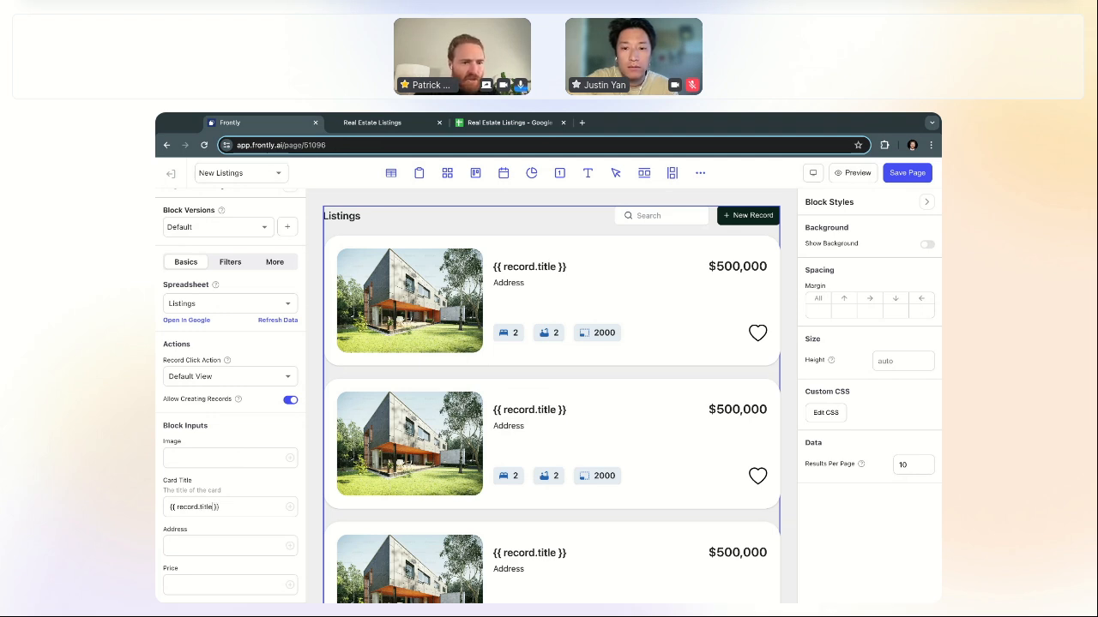
{"action": "key", "text": "BackSpace"}
{"action": "key", "text": "BackSpace"}
{"action": "key", "text": "BackSpace"}
{"action": "key", "text": "BackSpace"}
{"action": "key", "text": "BackSpace"}
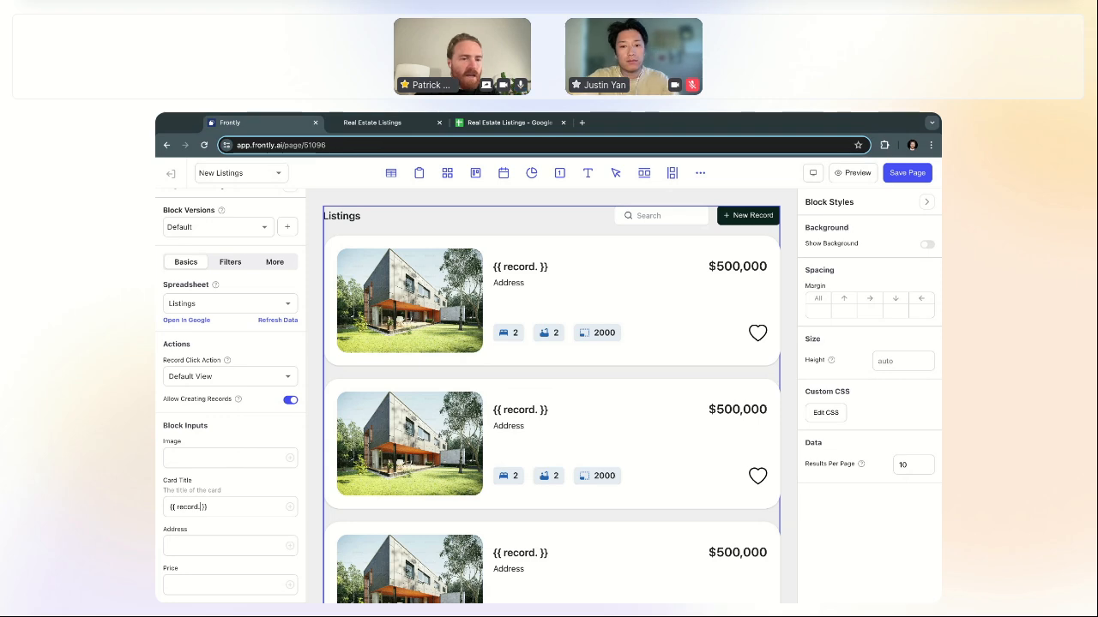
{"action": "type", "text": "name"}
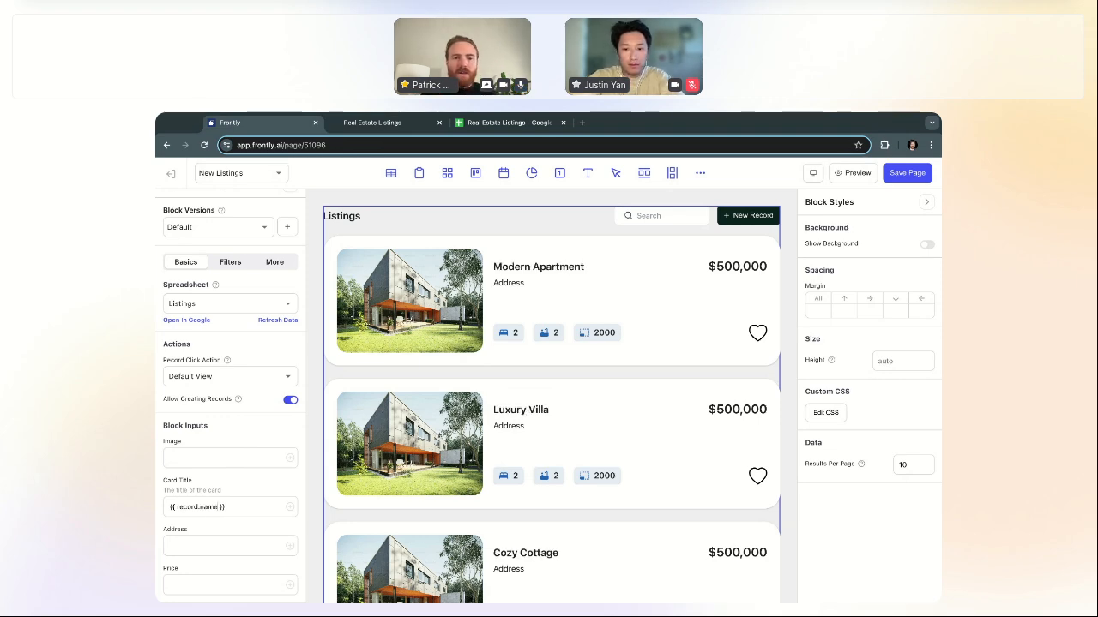
{"action": "scroll", "coordinate": [569, 392], "scroll_direction": "down", "scroll_amount": 5}
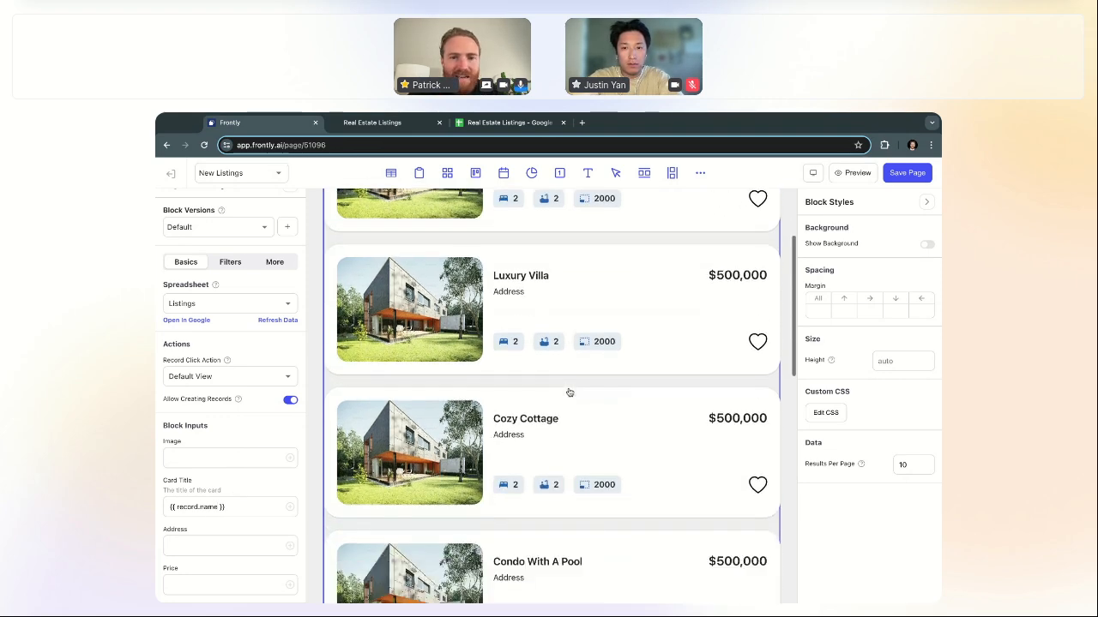
{"action": "scroll", "coordinate": [568, 391], "scroll_direction": "down", "scroll_amount": 3}
{"action": "scroll", "coordinate": [569, 461], "scroll_direction": "down", "scroll_amount": 1}
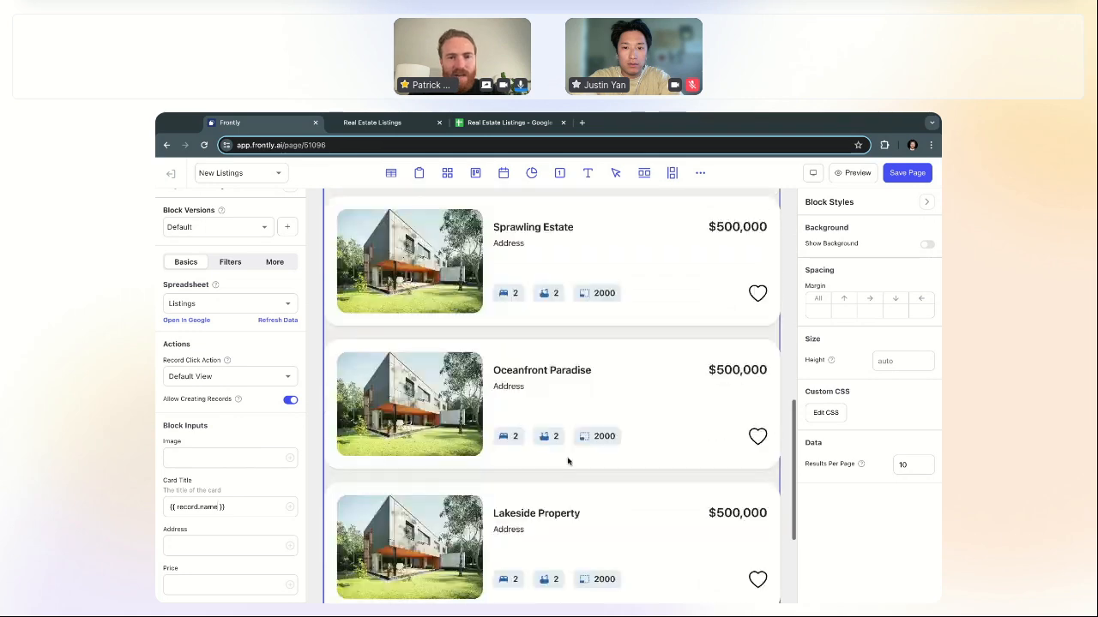
{"action": "scroll", "coordinate": [559, 346], "scroll_direction": "up", "scroll_amount": 4}
{"action": "scroll", "coordinate": [559, 346], "scroll_direction": "up", "scroll_amount": 5}
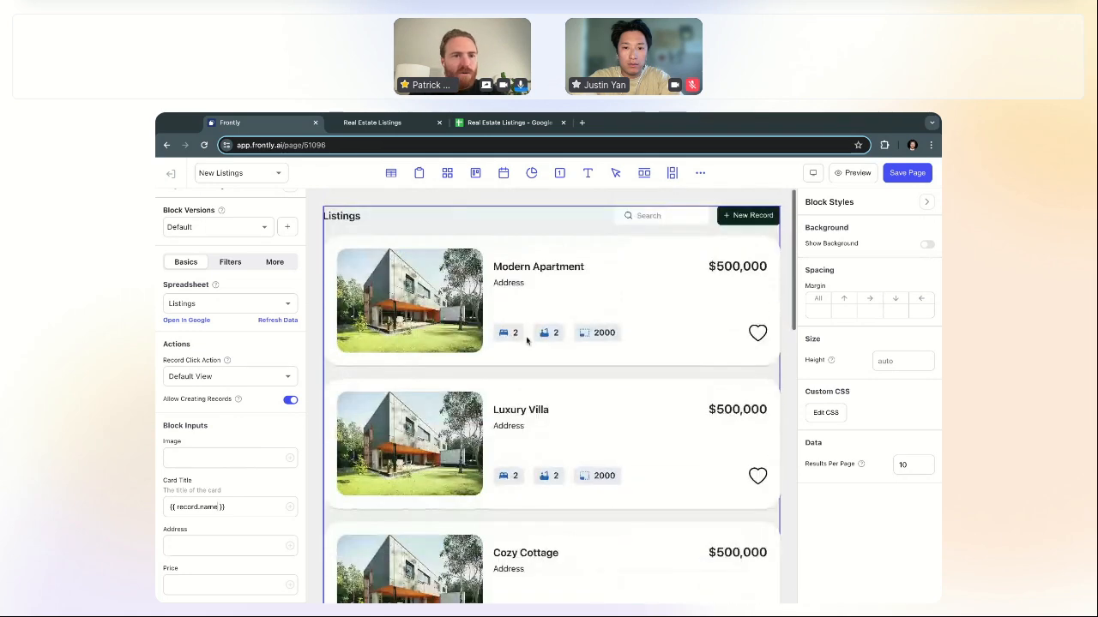
Step: Bind the Address and Price inputs to {{ record.address }} and {{ record.price }}
{"action": "triple_click", "coordinate": [243, 508]}
{"action": "key", "text": "ctrl+c"}
{"action": "left_click", "coordinate": [228, 542]}
{"action": "key", "text": "ctrl+v"}
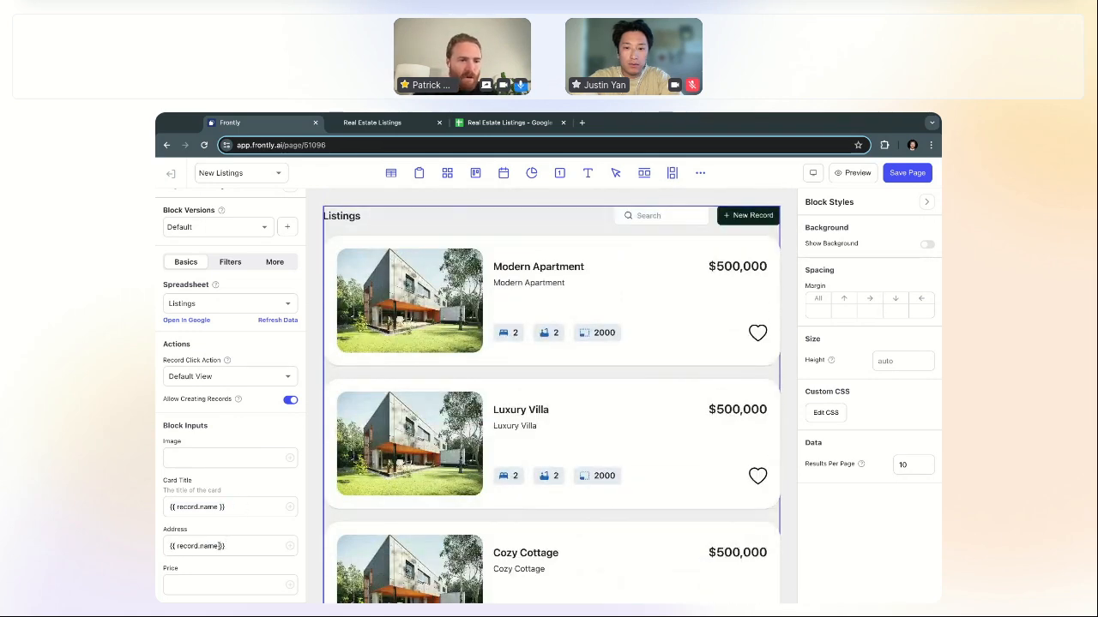
{"action": "key", "text": "BackSpace"}
{"action": "key", "text": "BackSpace"}
{"action": "key", "text": "BackSpace"}
{"action": "key", "text": "BackSpace"}
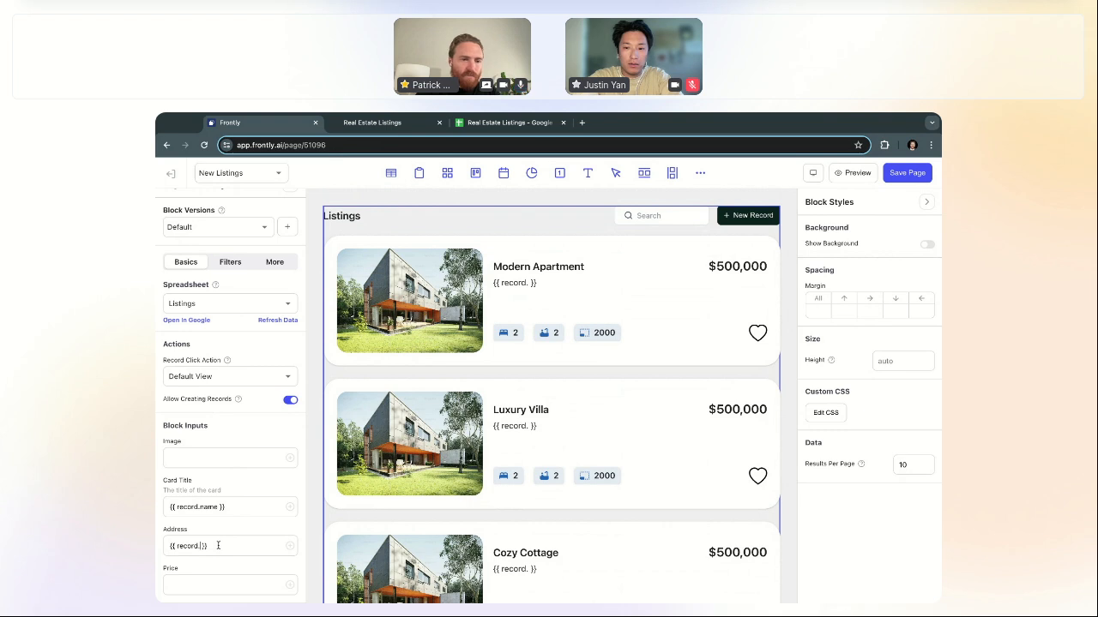
{"action": "type", "text": "address"}
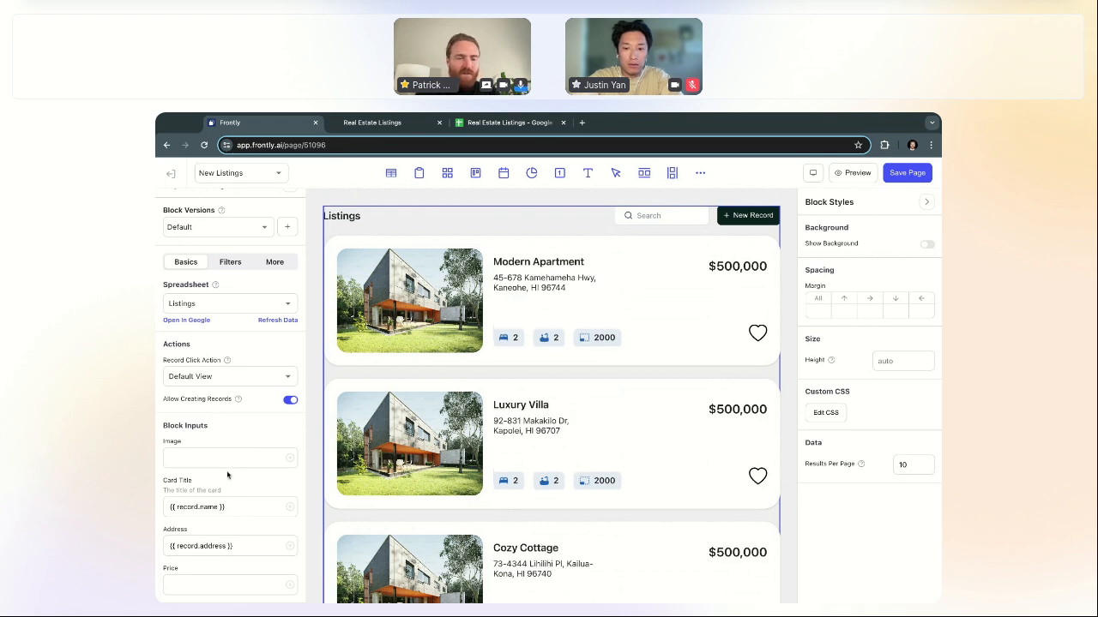
{"action": "key", "text": "ctrl+v"}
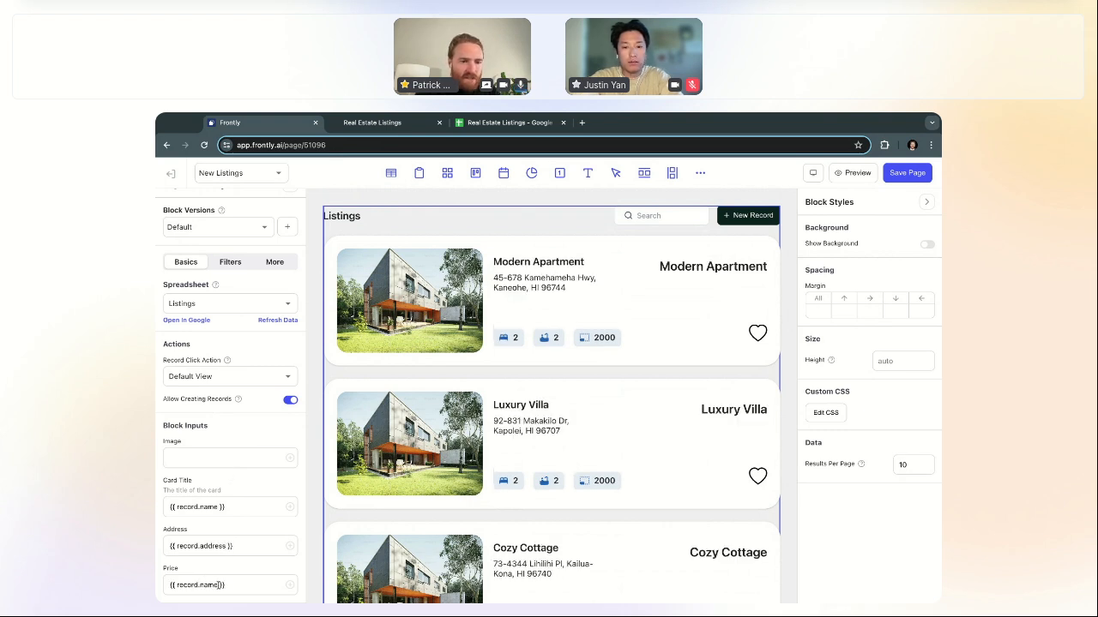
{"action": "key", "text": "BackSpace"}
{"action": "key", "text": "BackSpace"}
{"action": "key", "text": "BackSpace"}
{"action": "key", "text": "BackSpace"}
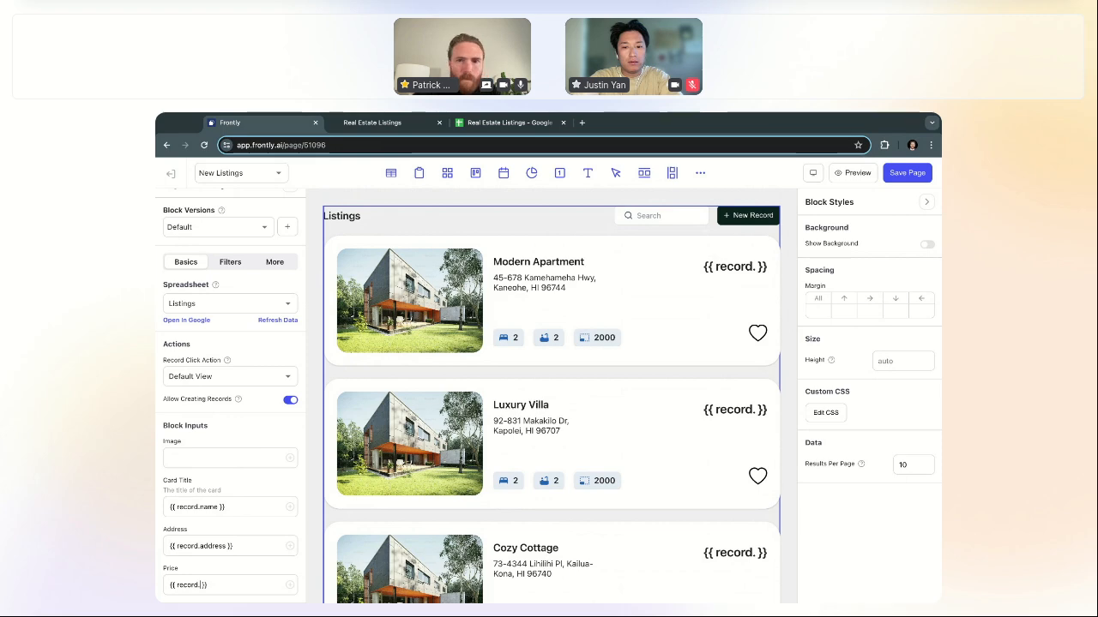
{"action": "type", "text": "price"}
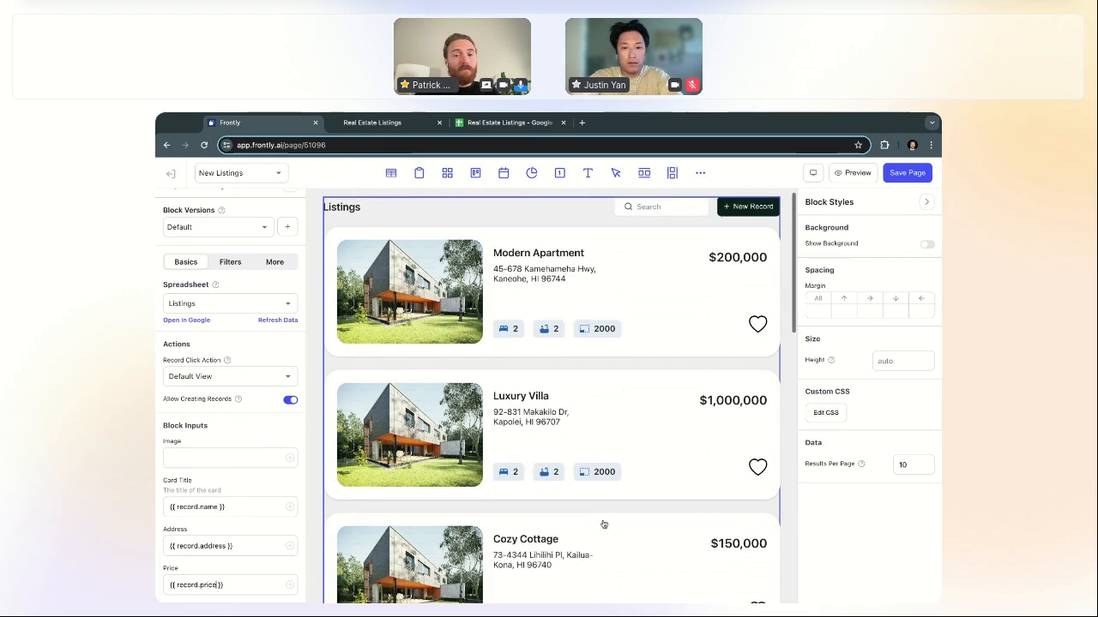
Step: Bind the Image input to {{ record.image }} and save the page
{"action": "scroll", "coordinate": [603, 524], "scroll_direction": "down", "scroll_amount": 4}
{"action": "scroll", "coordinate": [604, 524], "scroll_direction": "down", "scroll_amount": 3}
{"action": "scroll", "coordinate": [635, 463], "scroll_direction": "up", "scroll_amount": 10}
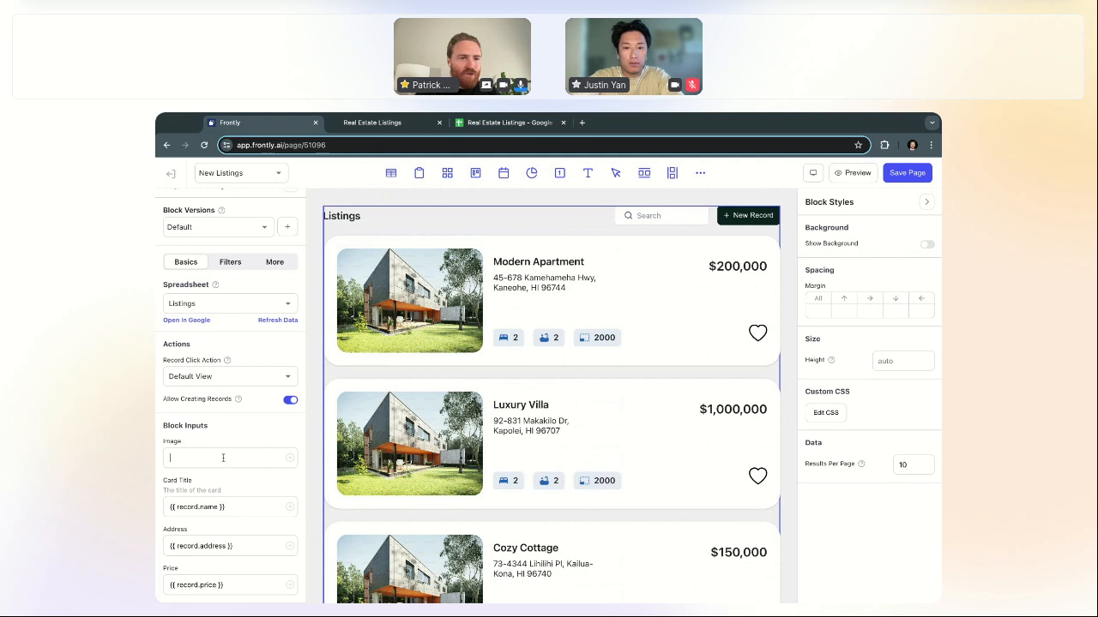
{"action": "key", "text": "ctrl+v"}
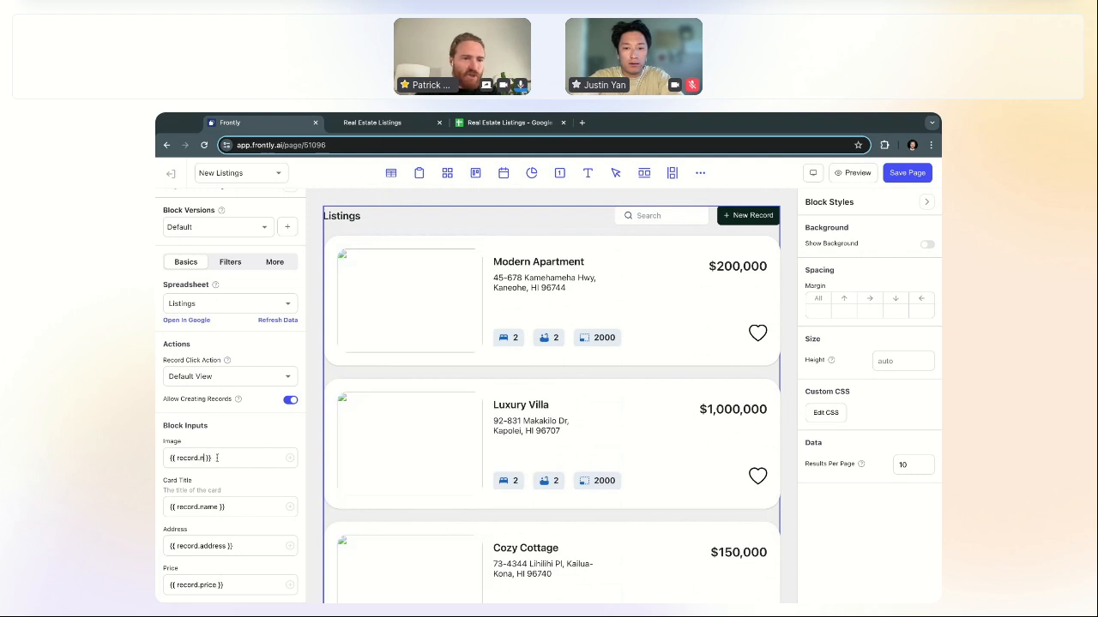
{"action": "double_click", "coordinate": [211, 458]}
{"action": "type", "text": "image"}
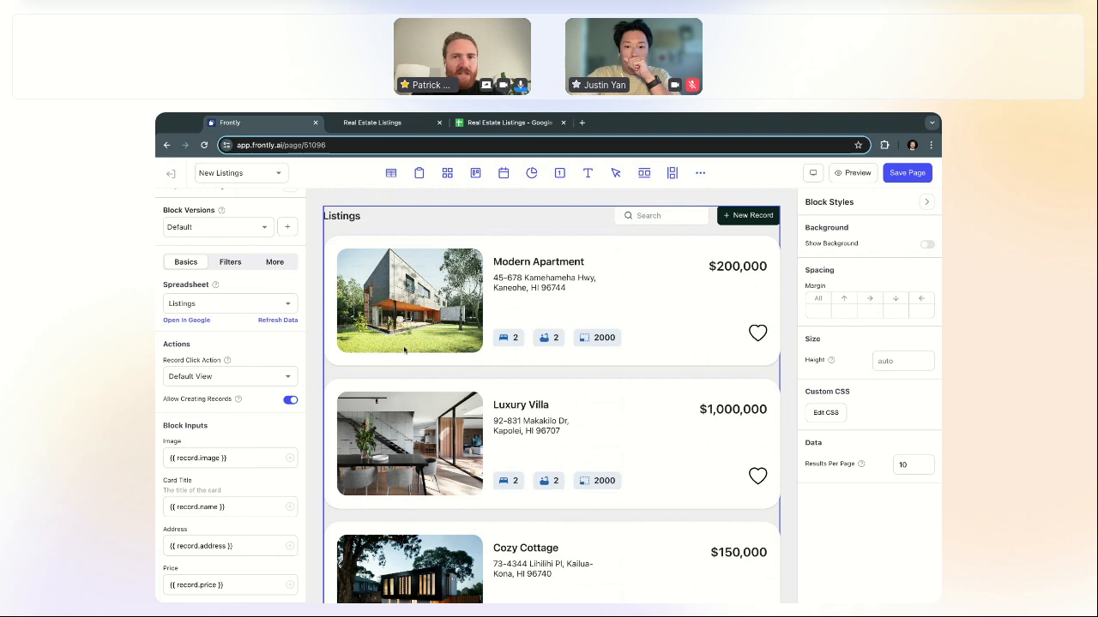
{"action": "left_click", "coordinate": [901, 174]}
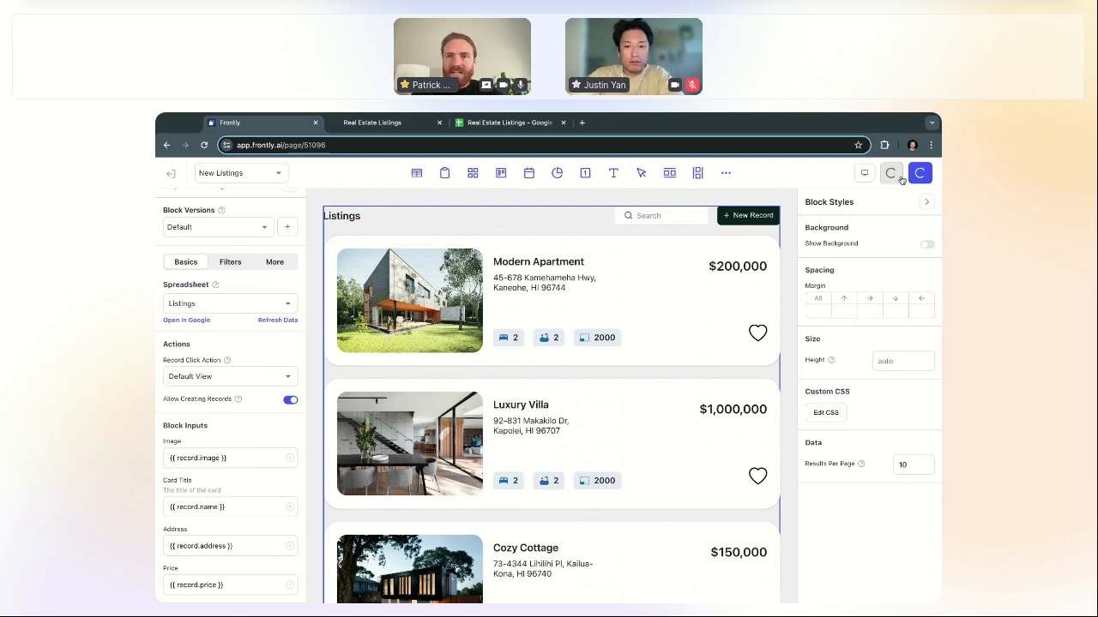
Step: Collapse the Page settings and Block Styles panels, browse the full-width listings, then reselect the listings block
{"action": "scroll", "coordinate": [280, 288], "scroll_direction": "up", "scroll_amount": 1}
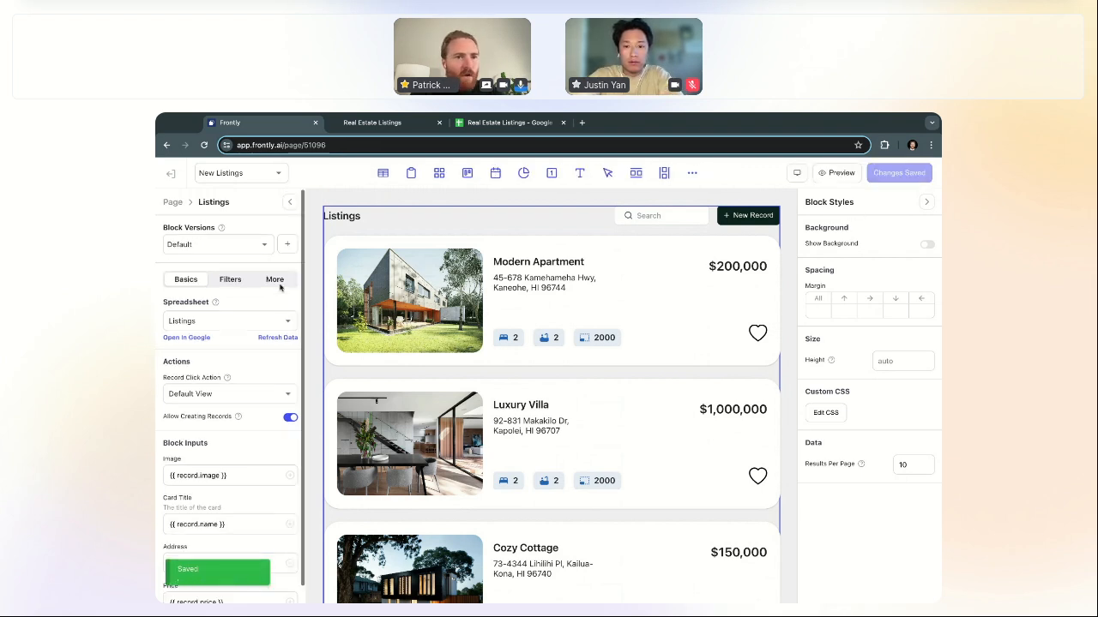
{"action": "left_click", "coordinate": [292, 207]}
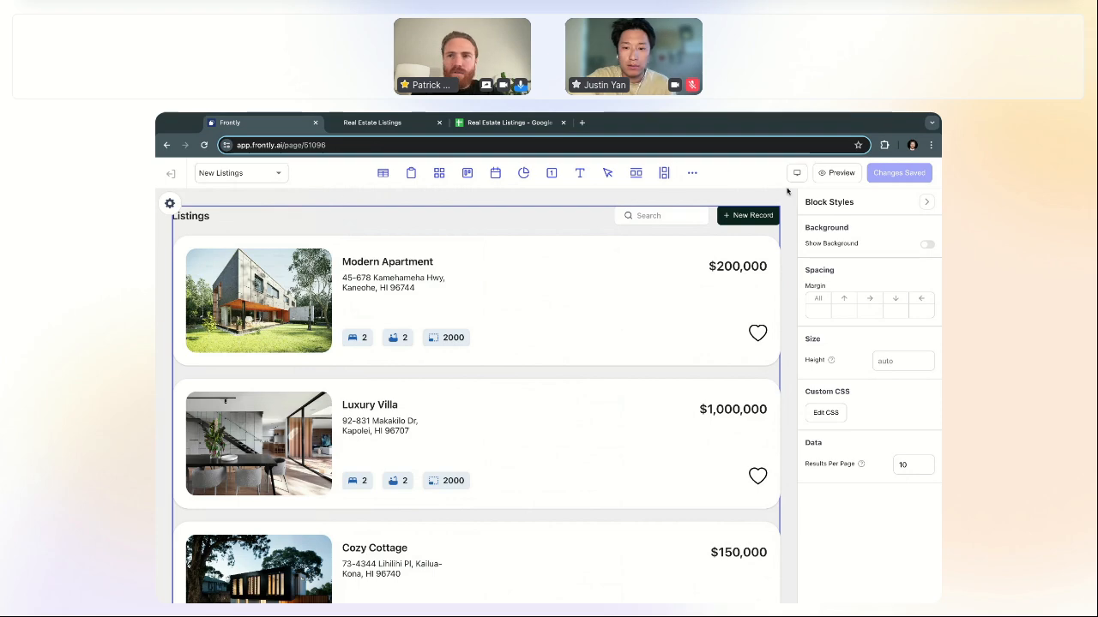
{"action": "left_click", "coordinate": [927, 202]}
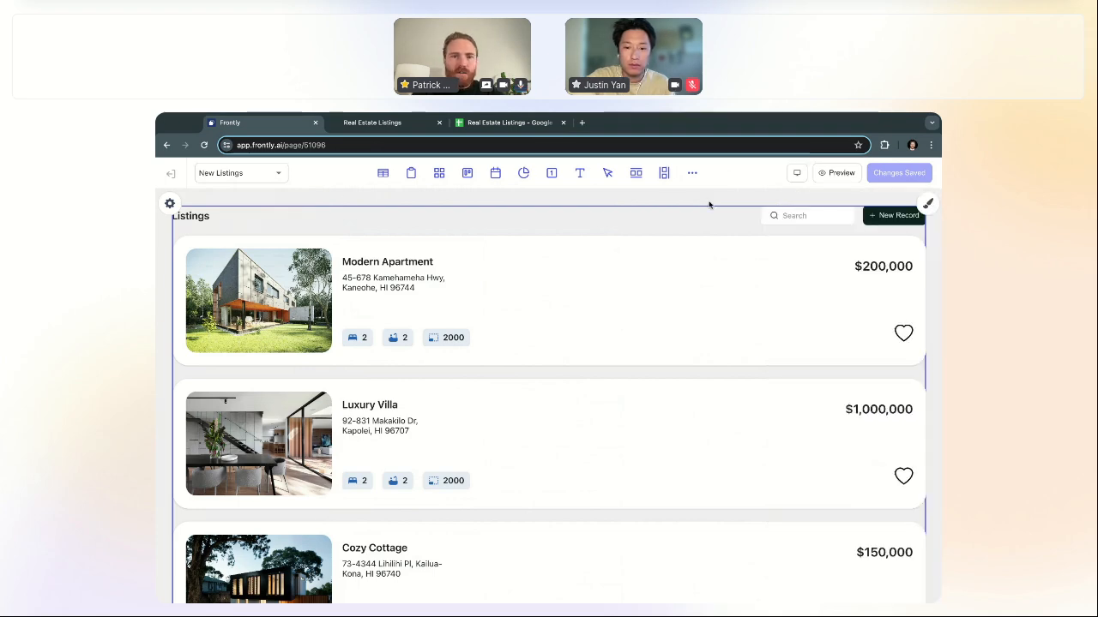
{"action": "scroll", "coordinate": [554, 441], "scroll_direction": "down", "scroll_amount": 5}
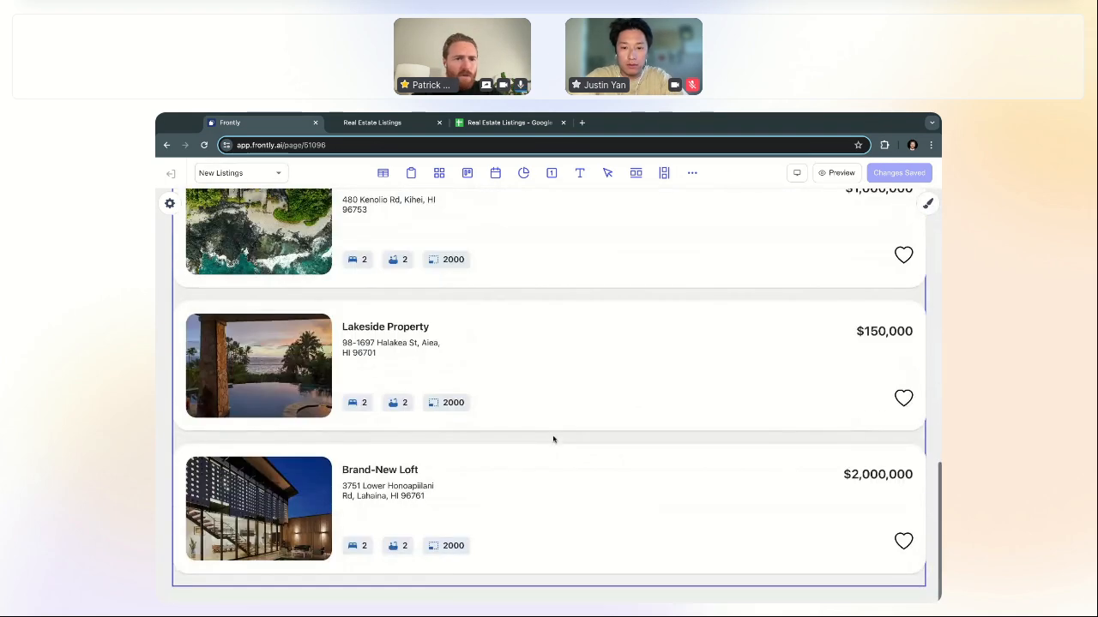
{"action": "scroll", "coordinate": [528, 361], "scroll_direction": "up", "scroll_amount": 4}
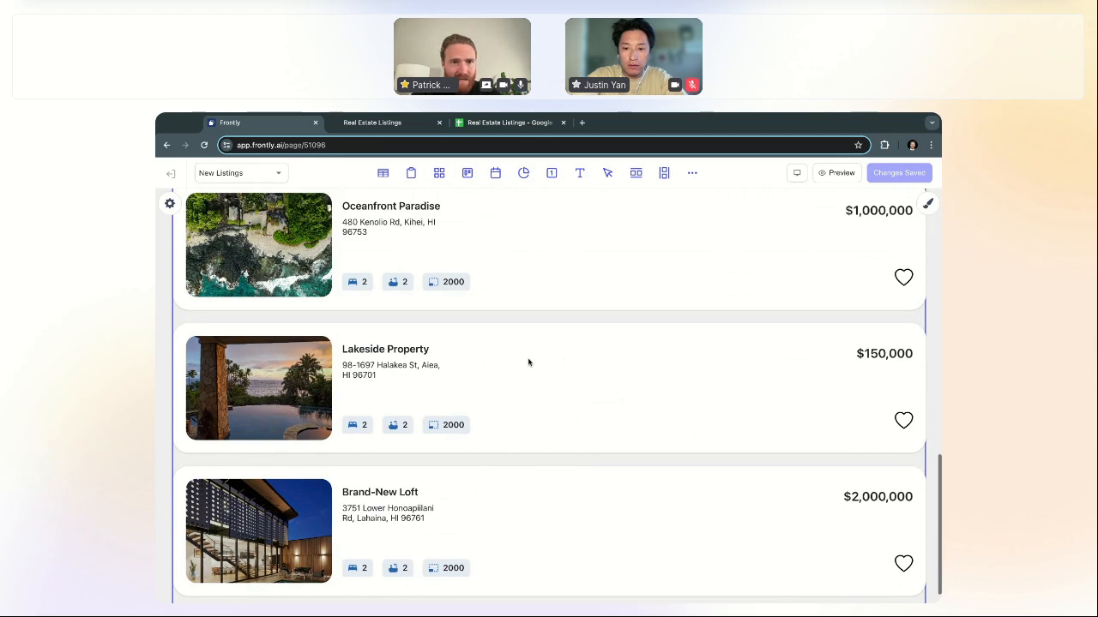
{"action": "scroll", "coordinate": [528, 362], "scroll_direction": "up", "scroll_amount": 2}
{"action": "scroll", "coordinate": [355, 383], "scroll_direction": "up", "scroll_amount": 2}
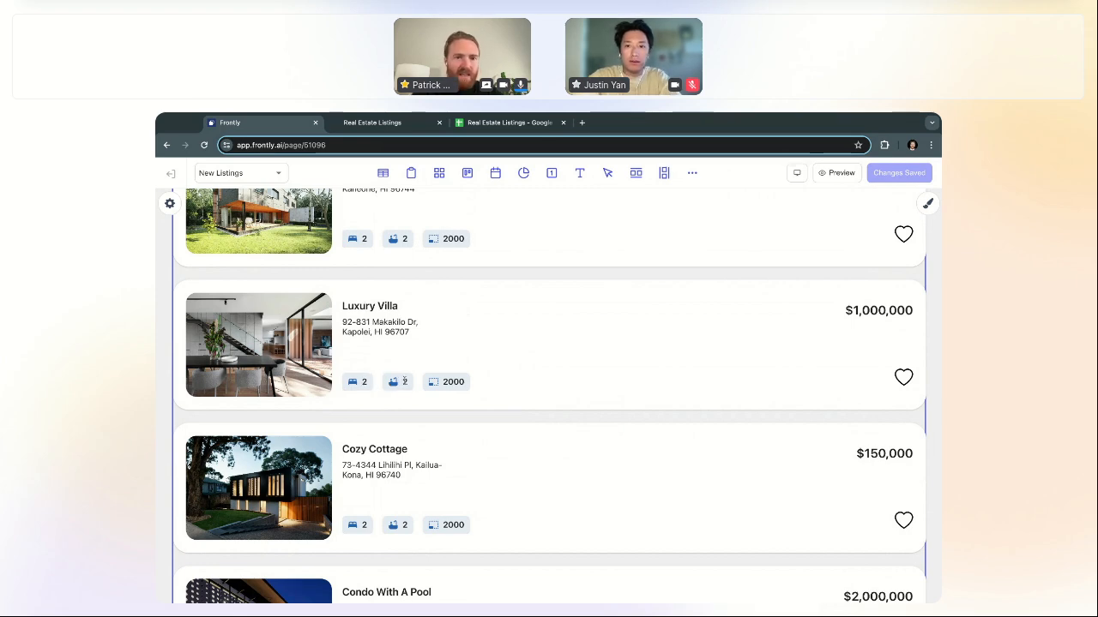
{"action": "scroll", "coordinate": [515, 387], "scroll_direction": "up", "scroll_amount": 2}
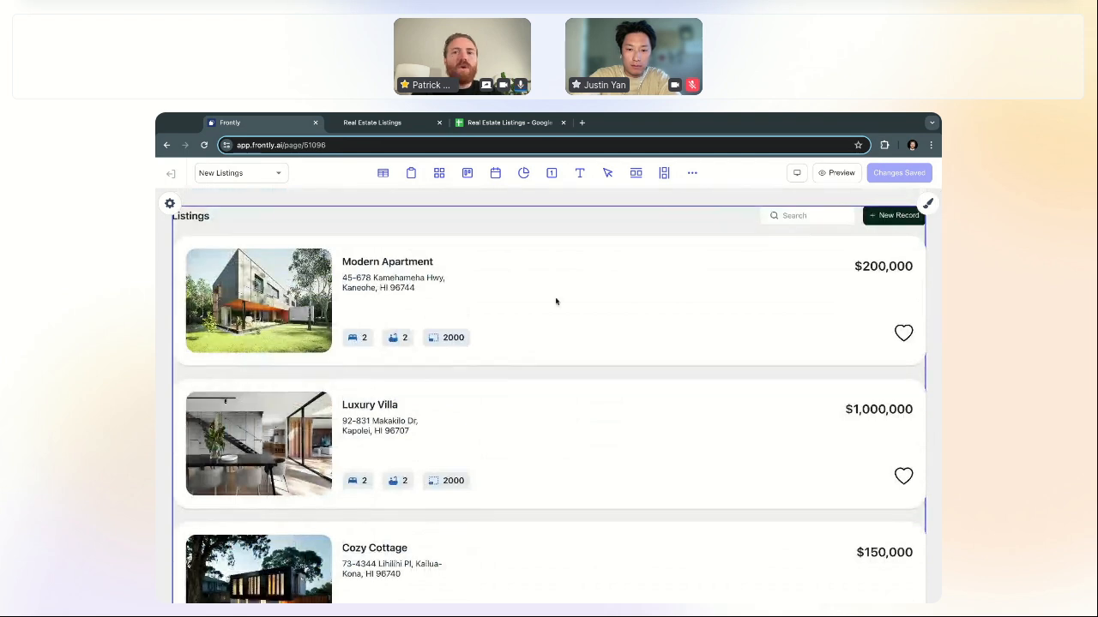
{"action": "left_click", "coordinate": [170, 205]}
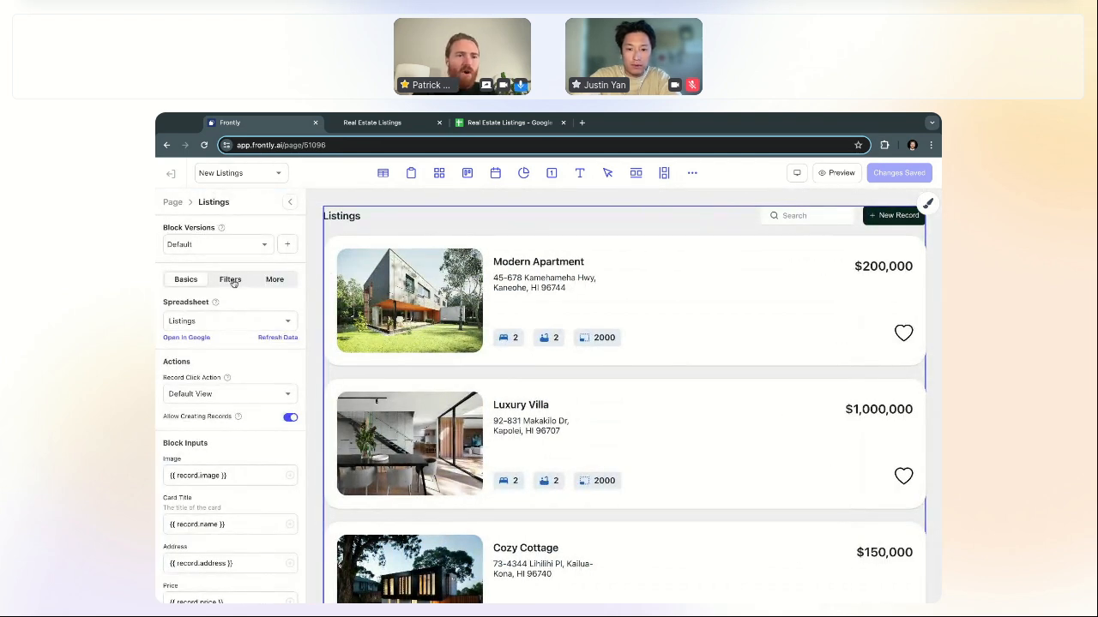
Step: Add a visible filter labelled Bedrooms that filters on the Bedrooms column
{"action": "left_click", "coordinate": [232, 280]}
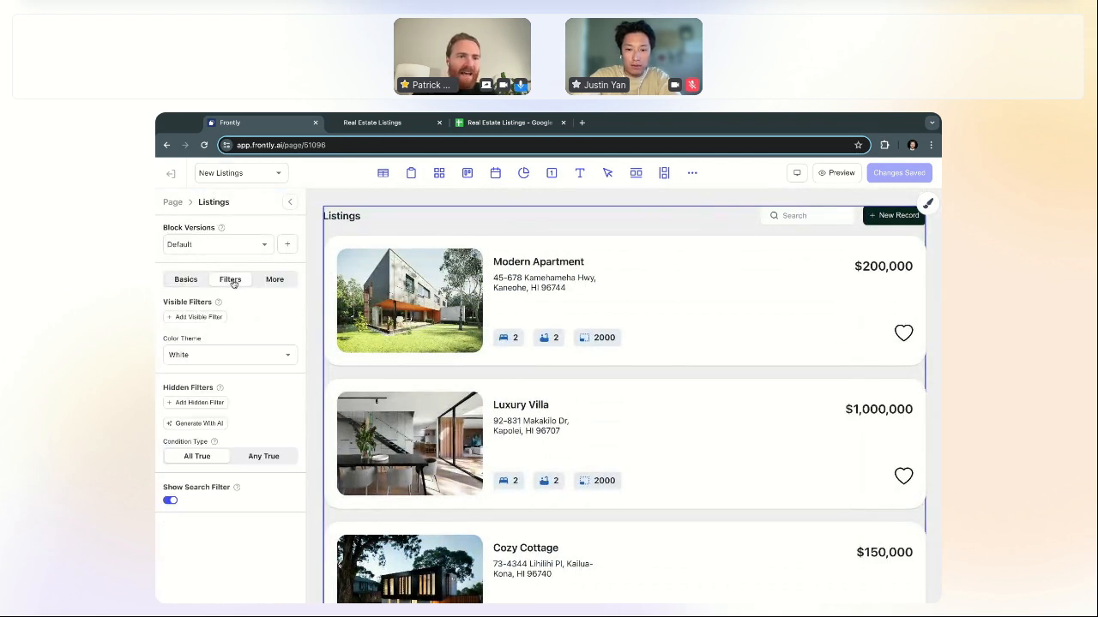
{"action": "left_click", "coordinate": [209, 324]}
{"action": "left_click", "coordinate": [230, 323]}
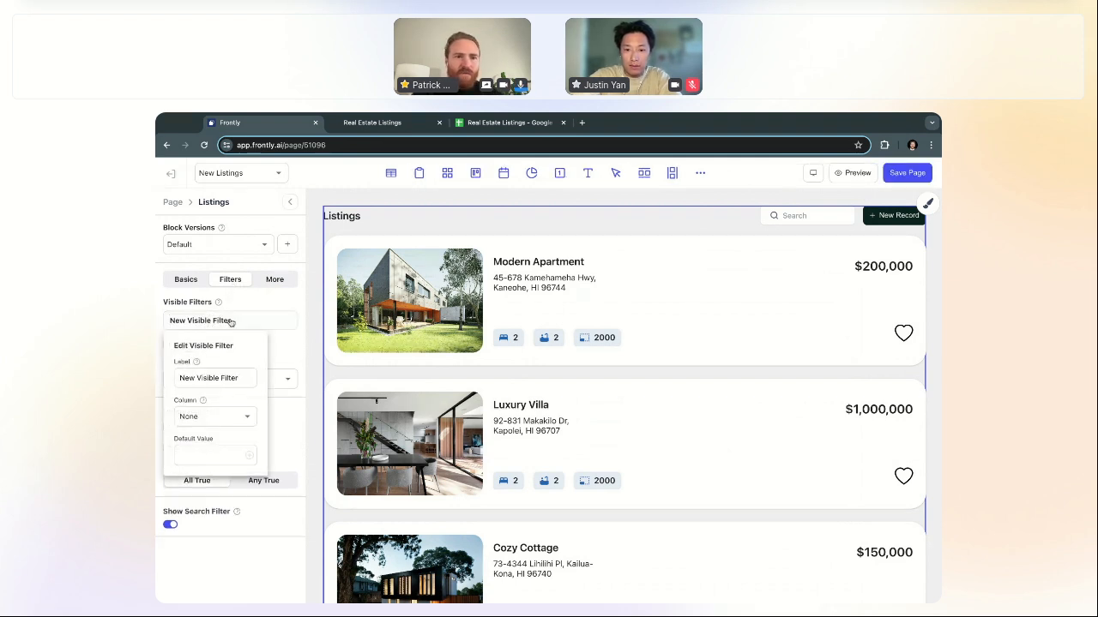
{"action": "triple_click", "coordinate": [229, 379]}
{"action": "key", "text": "BackSpace"}
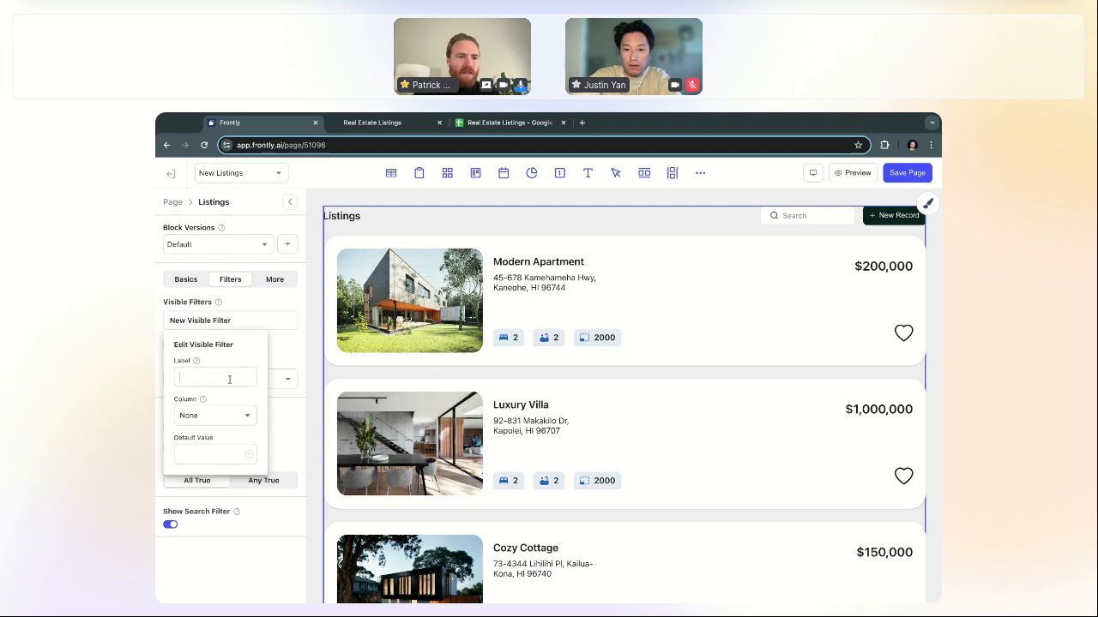
{"action": "type", "text": "Bedr"}
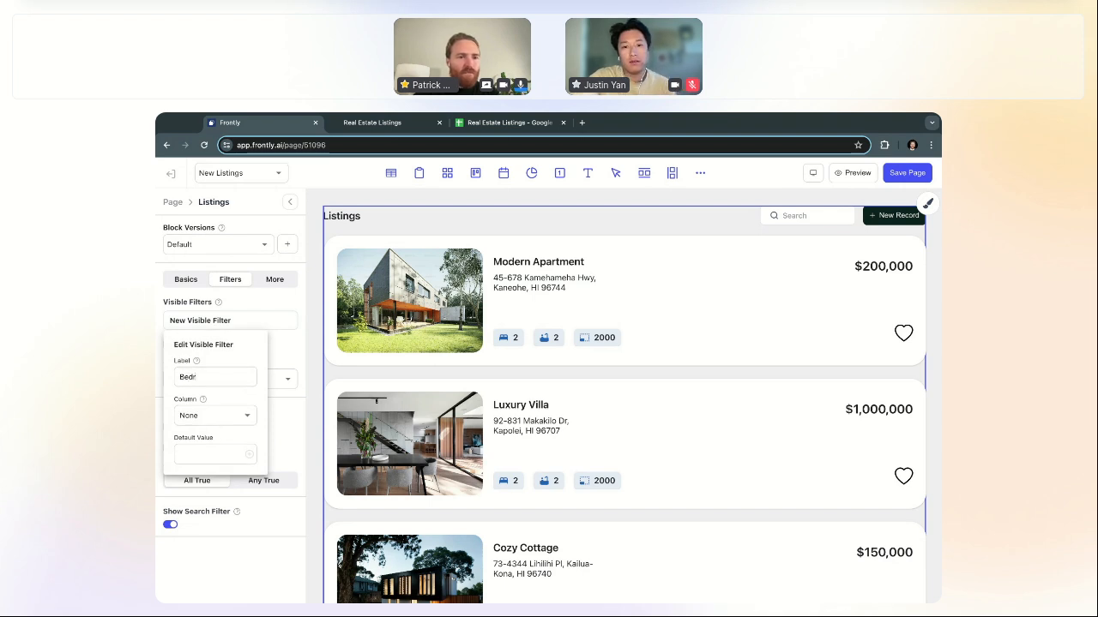
{"action": "type", "text": "ooms"}
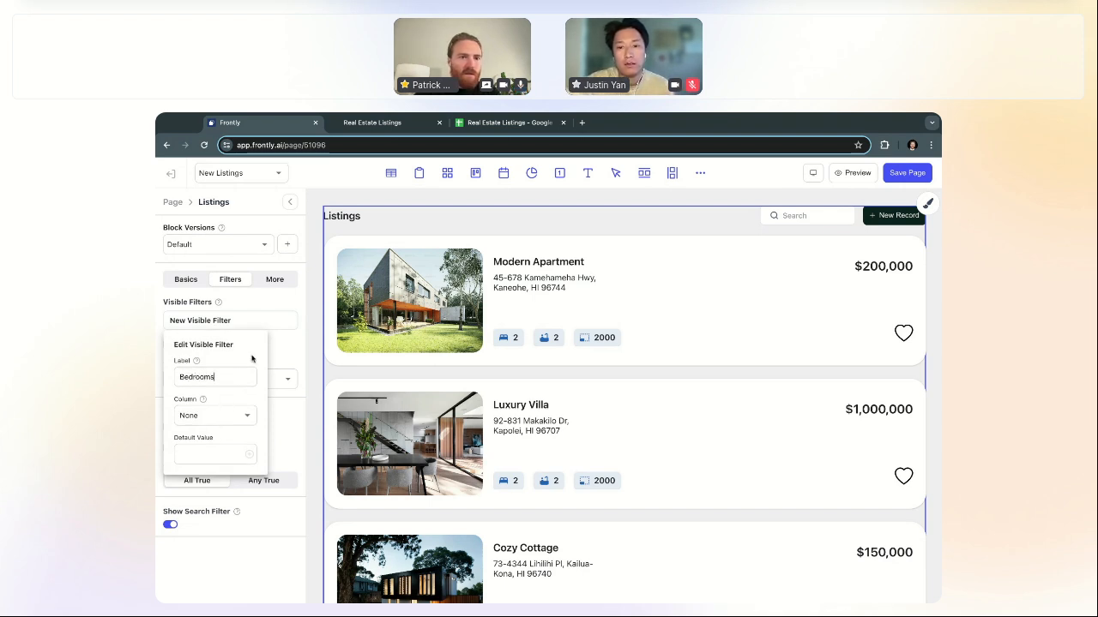
{"action": "left_click", "coordinate": [283, 307]}
{"action": "left_click", "coordinate": [228, 324]}
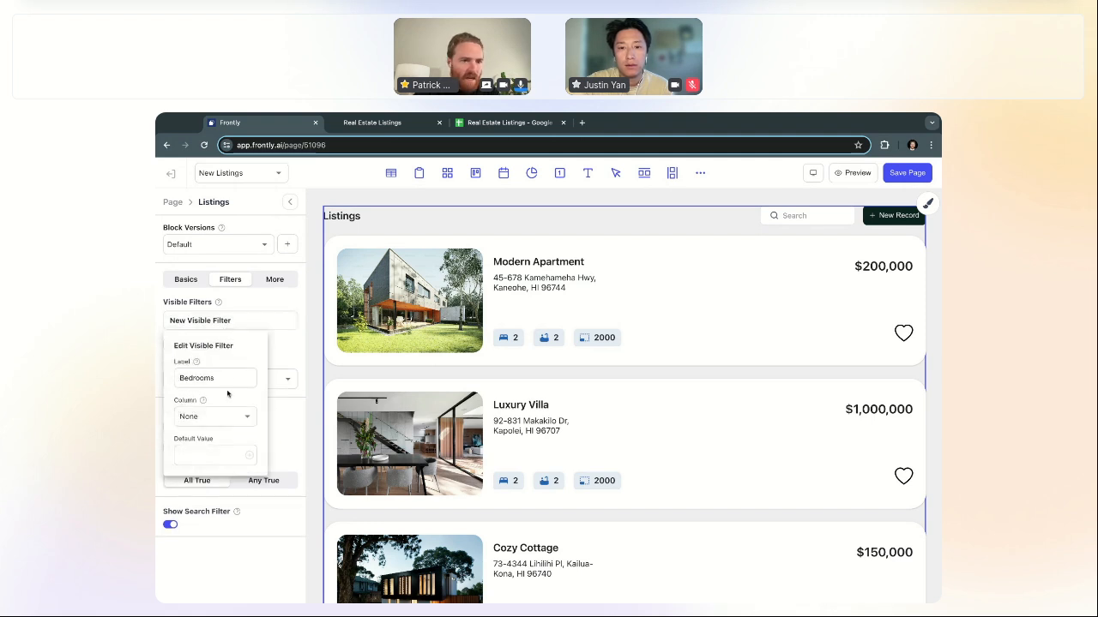
{"action": "left_click", "coordinate": [225, 419]}
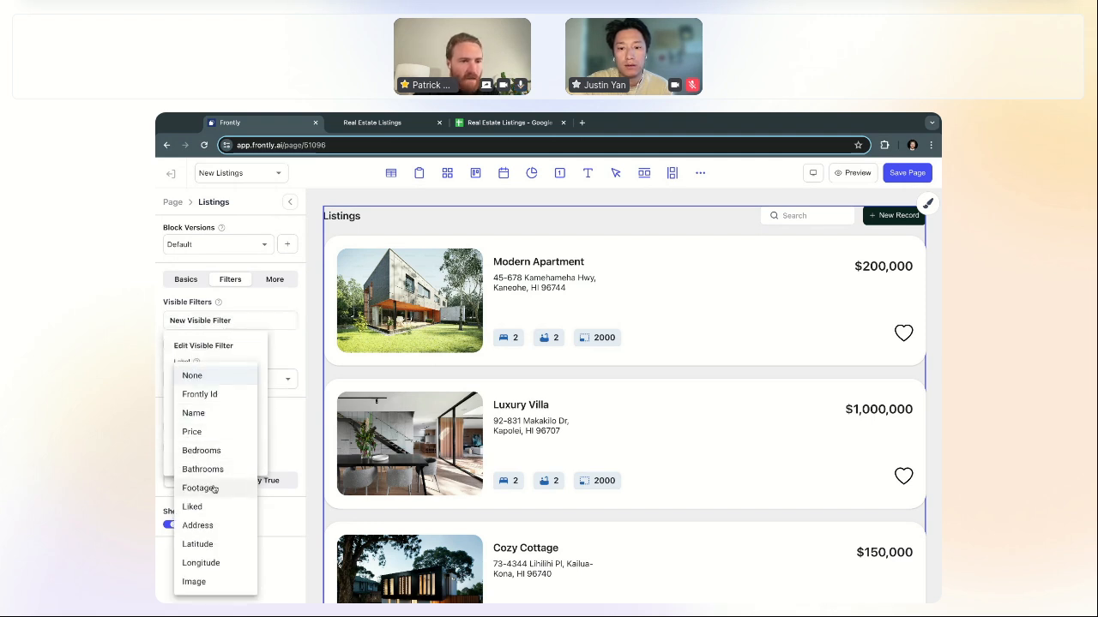
{"action": "left_click", "coordinate": [210, 451]}
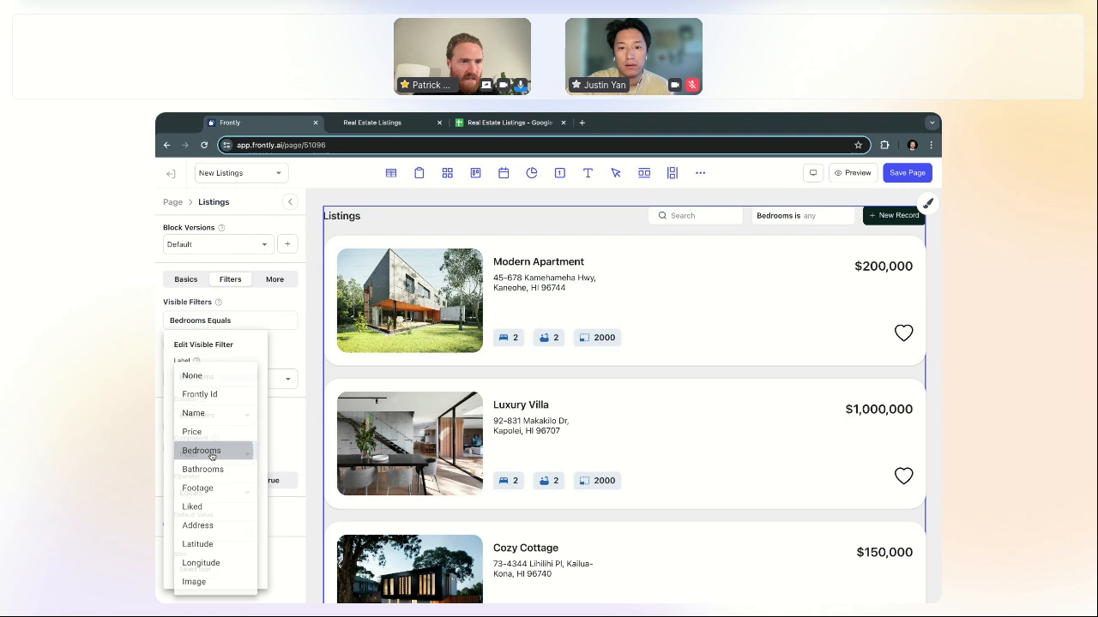
{"action": "left_click", "coordinate": [288, 340]}
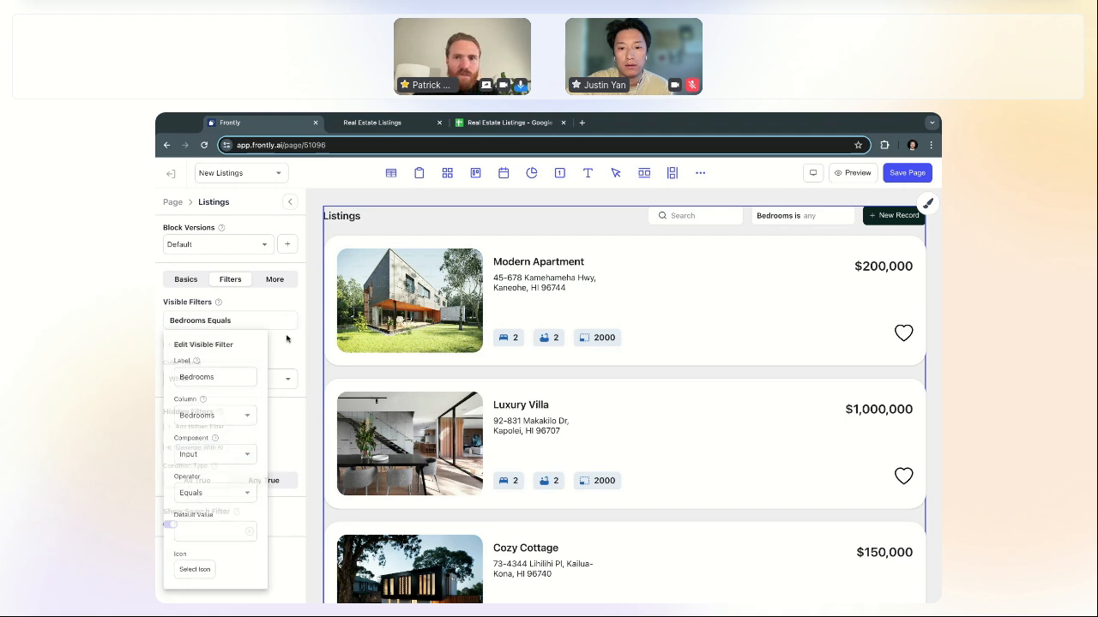
Step: Make the Bedrooms filter a Select Dropdown with Equals and Ascending sort
{"action": "left_click", "coordinate": [236, 321]}
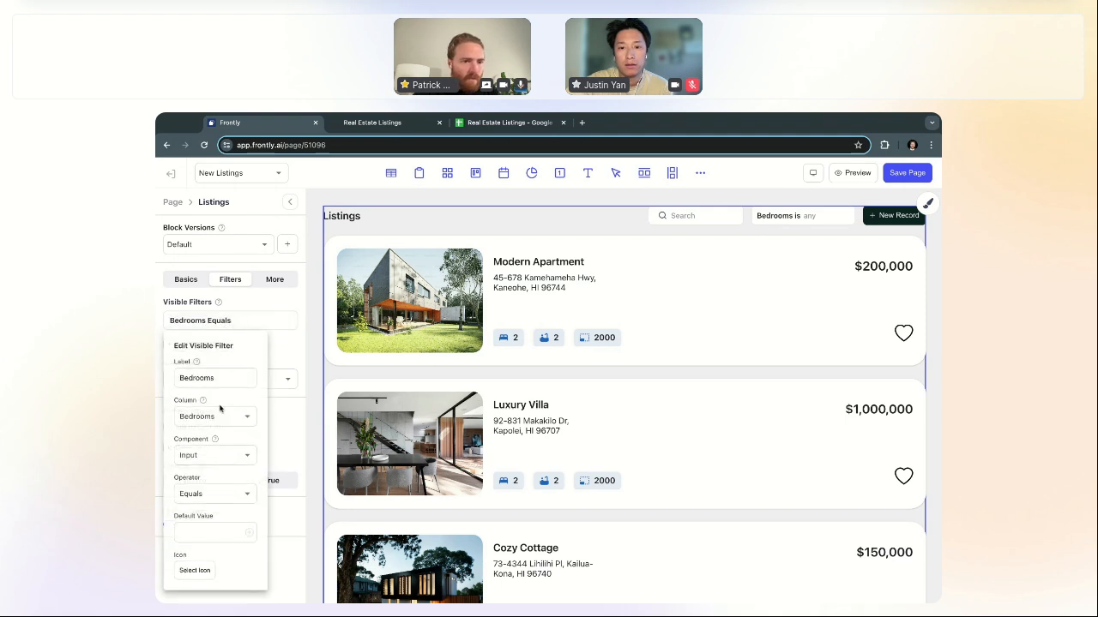
{"action": "left_click", "coordinate": [212, 492]}
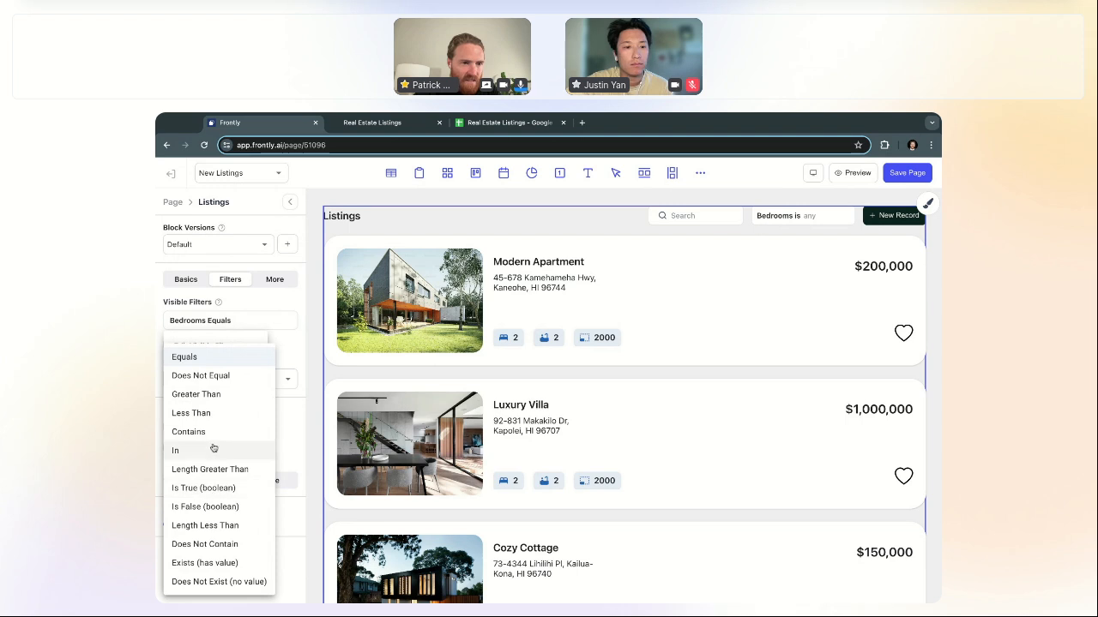
{"action": "key", "text": "Escape"}
{"action": "left_click", "coordinate": [214, 457]}
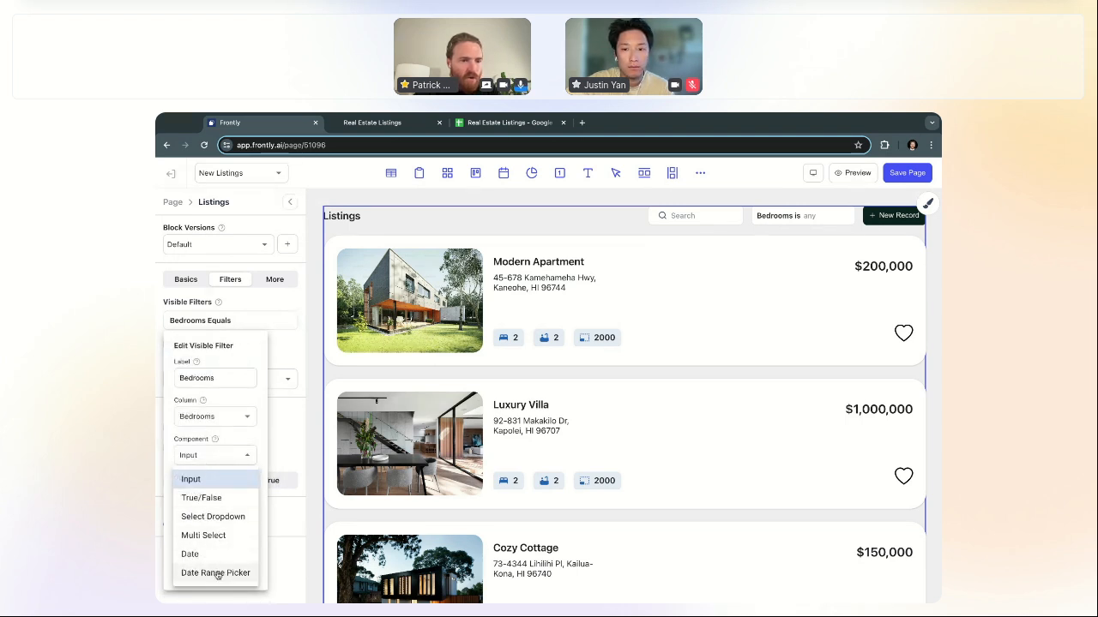
{"action": "left_click", "coordinate": [213, 516]}
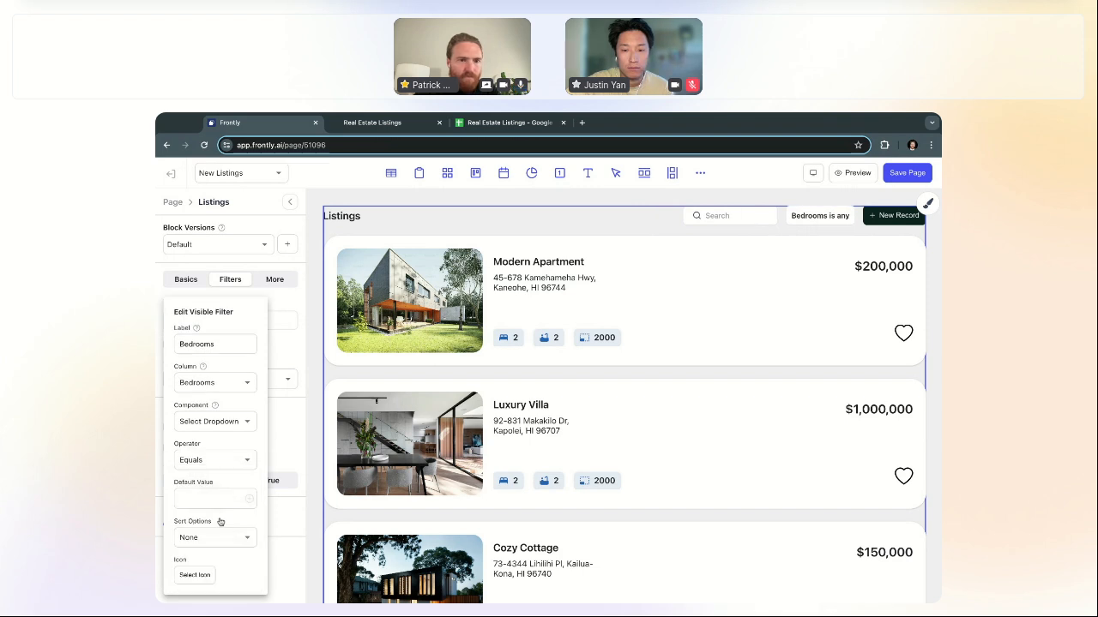
{"action": "left_click", "coordinate": [214, 542]}
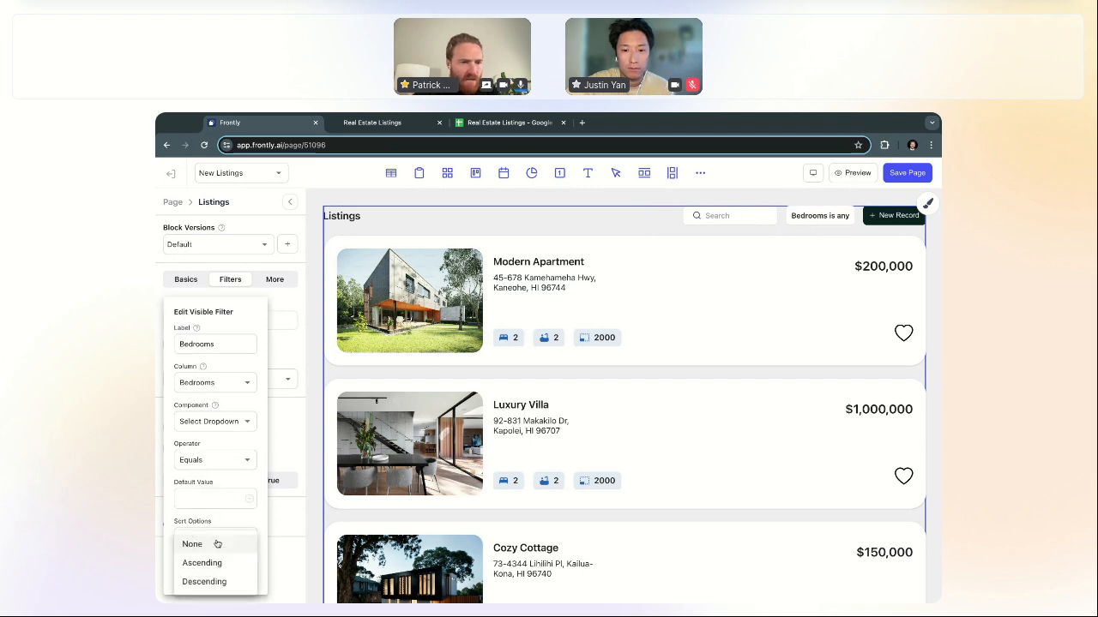
{"action": "left_click", "coordinate": [214, 561]}
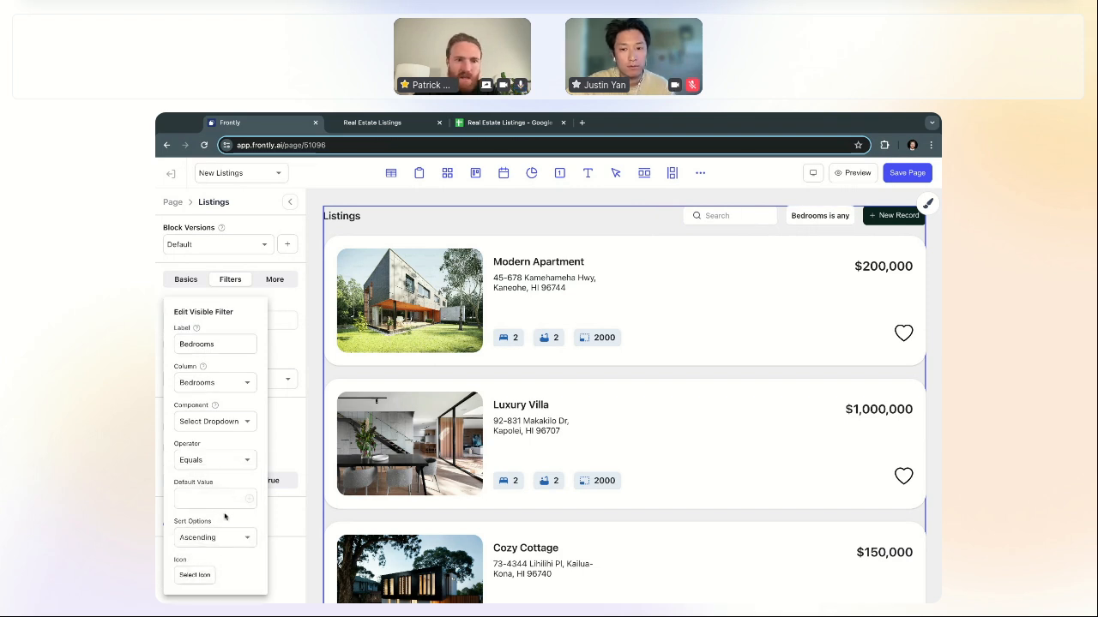
Step: Give the Bedrooms filter a bed icon and save the page
{"action": "left_click", "coordinate": [194, 575]}
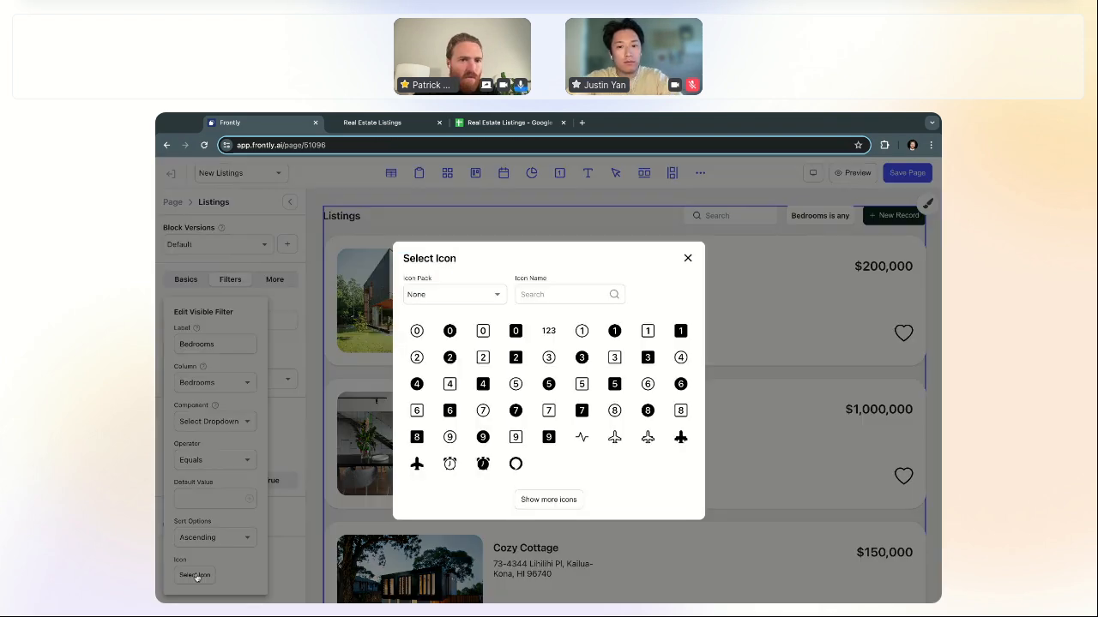
{"action": "left_click", "coordinate": [474, 297]}
{"action": "left_click", "coordinate": [455, 392]}
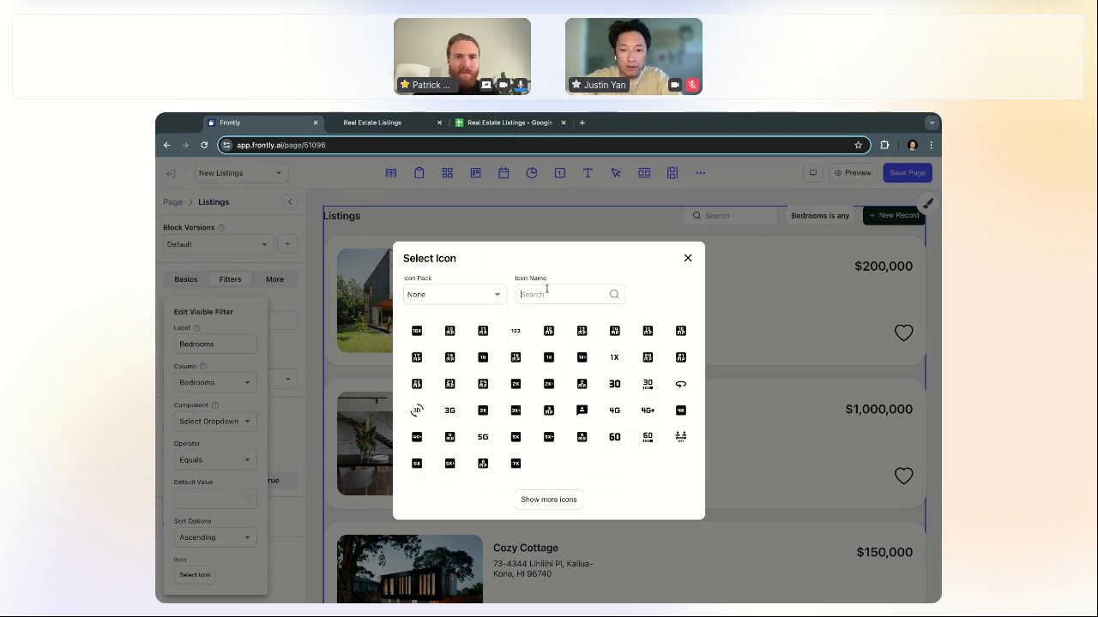
{"action": "type", "text": "bed"}
{"action": "left_click", "coordinate": [417, 383]}
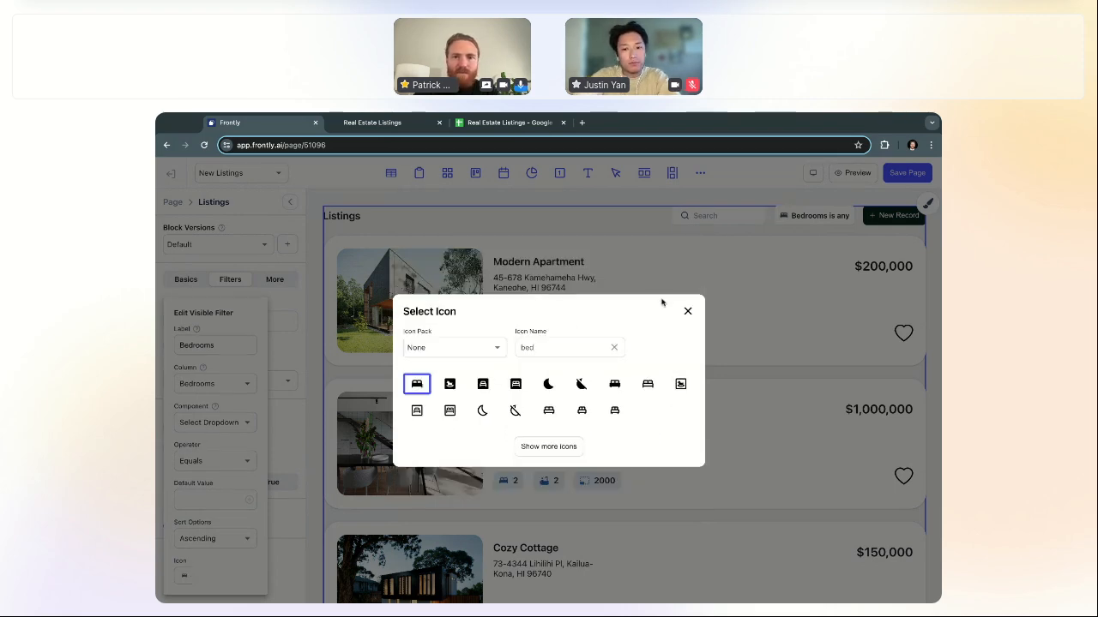
{"action": "left_click", "coordinate": [687, 311]}
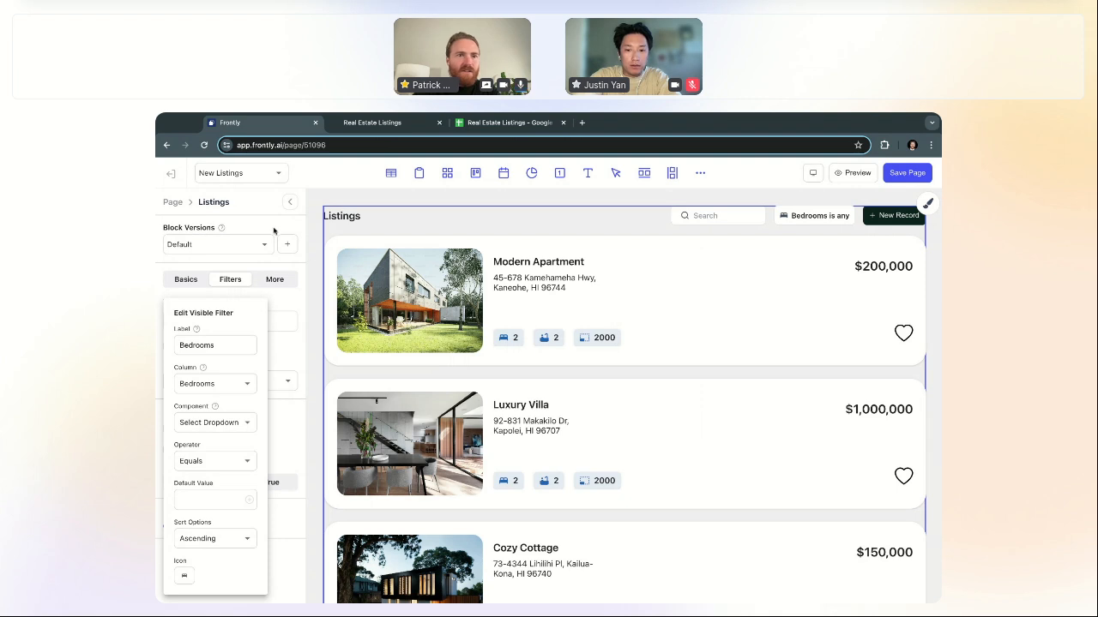
{"action": "left_click", "coordinate": [277, 222]}
{"action": "left_click", "coordinate": [906, 173]}
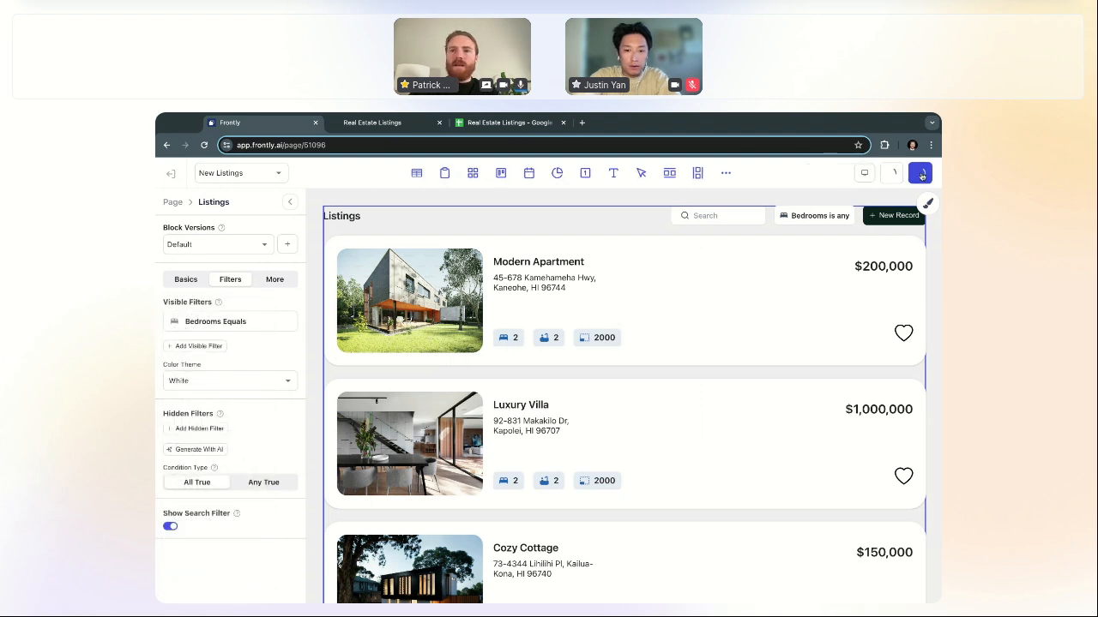
Step: Test the filter with 3 and 4 bedrooms, then reset it to any
{"action": "left_click", "coordinate": [812, 216]}
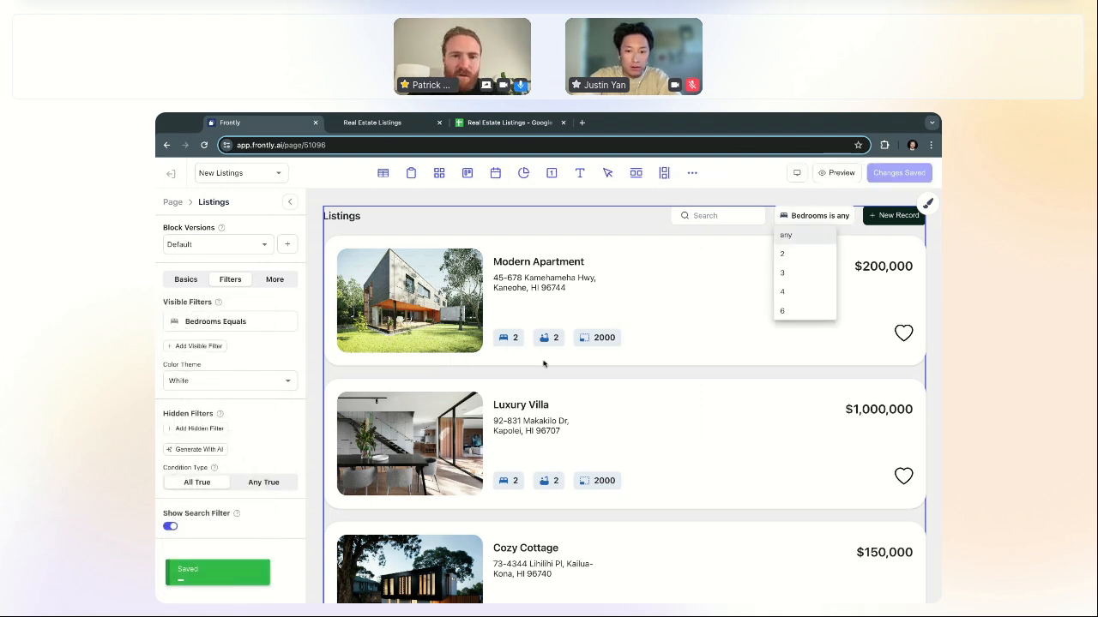
{"action": "left_click", "coordinate": [794, 279]}
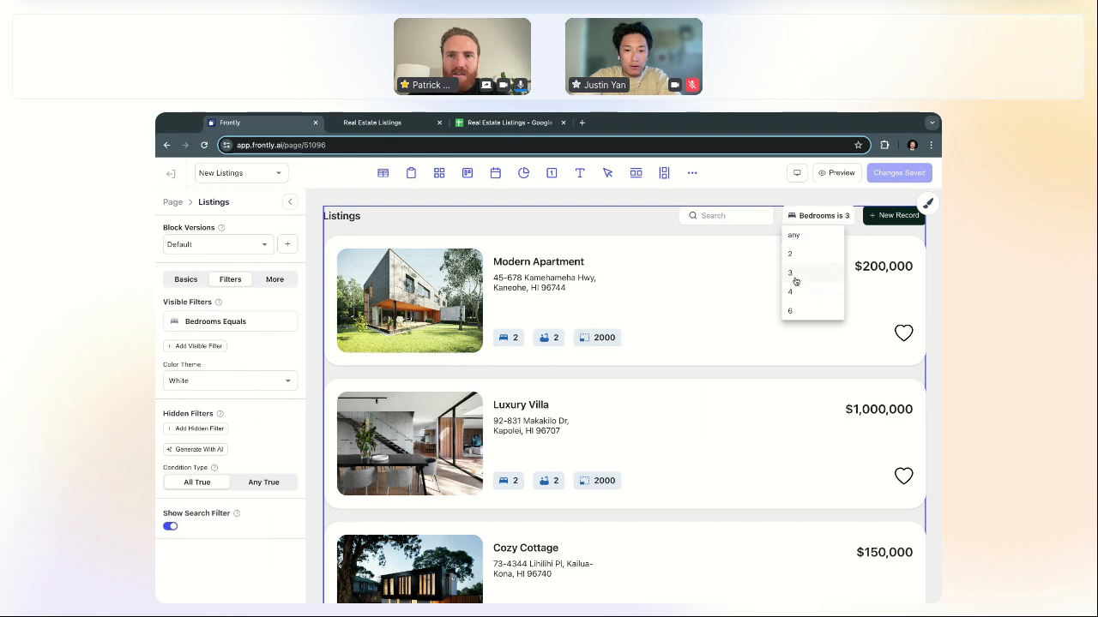
{"action": "left_click", "coordinate": [810, 217]}
{"action": "left_click", "coordinate": [805, 292]}
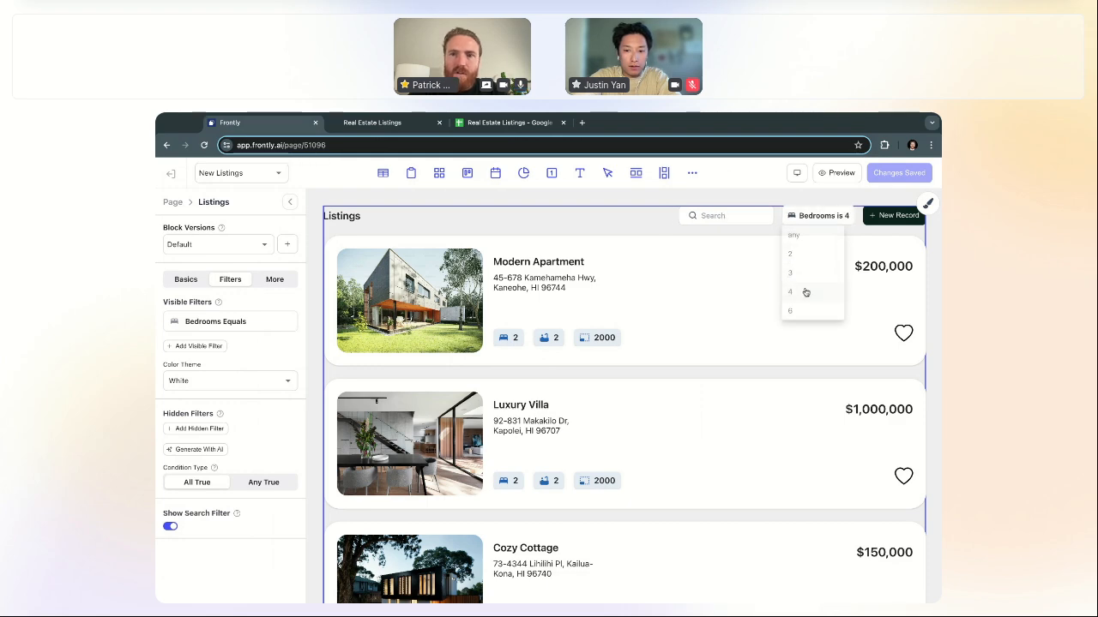
{"action": "scroll", "coordinate": [762, 319], "scroll_direction": "down", "scroll_amount": 3}
{"action": "scroll", "coordinate": [762, 320], "scroll_direction": "up", "scroll_amount": 3}
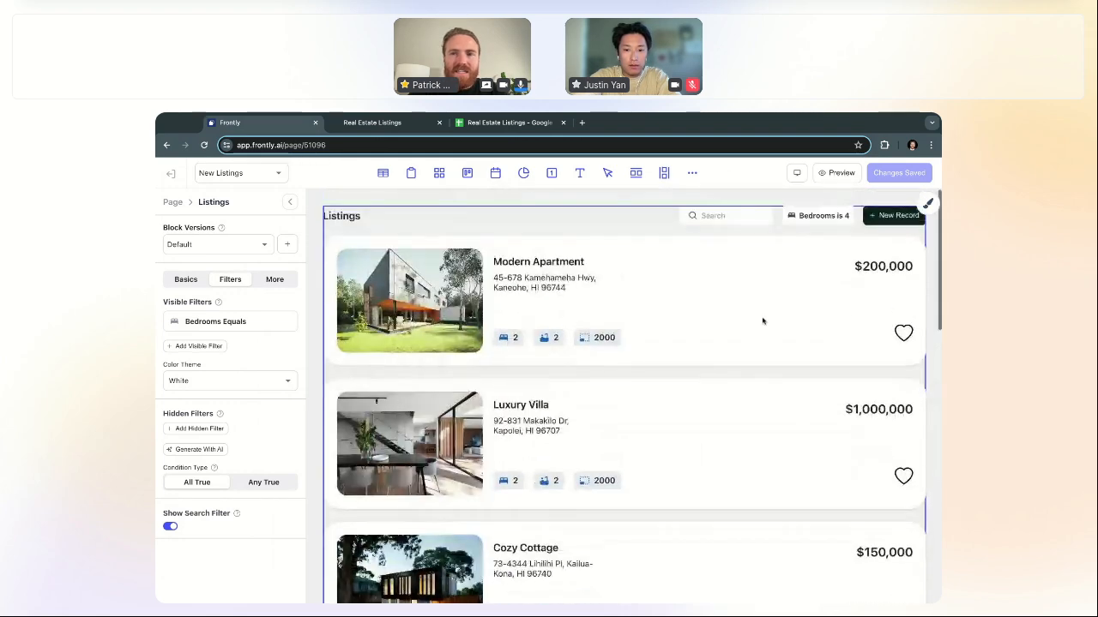
{"action": "left_click", "coordinate": [812, 217]}
{"action": "left_click", "coordinate": [811, 233]}
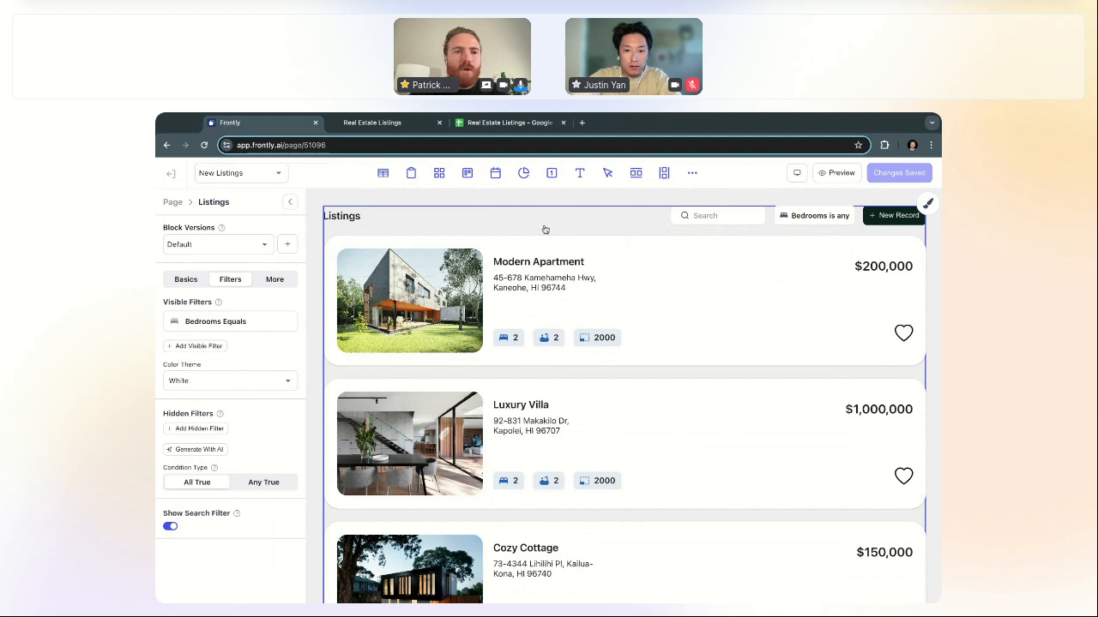
{"action": "left_click", "coordinate": [174, 203]}
{"action": "left_click", "coordinate": [336, 215]}
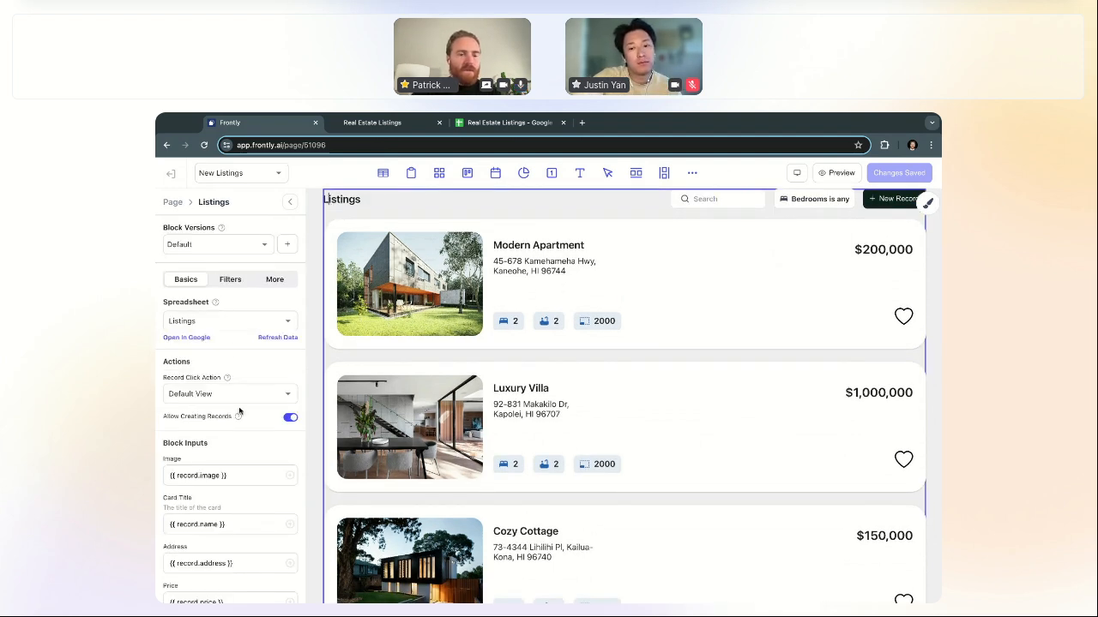
Step: Rename the Listings heading to 'Hawaii Real Estate Listings', save, and switch to the live site
{"action": "scroll", "coordinate": [347, 218], "scroll_direction": "up", "scroll_amount": 1}
{"action": "double_click", "coordinate": [347, 216]}
{"action": "type", "text": "H"}
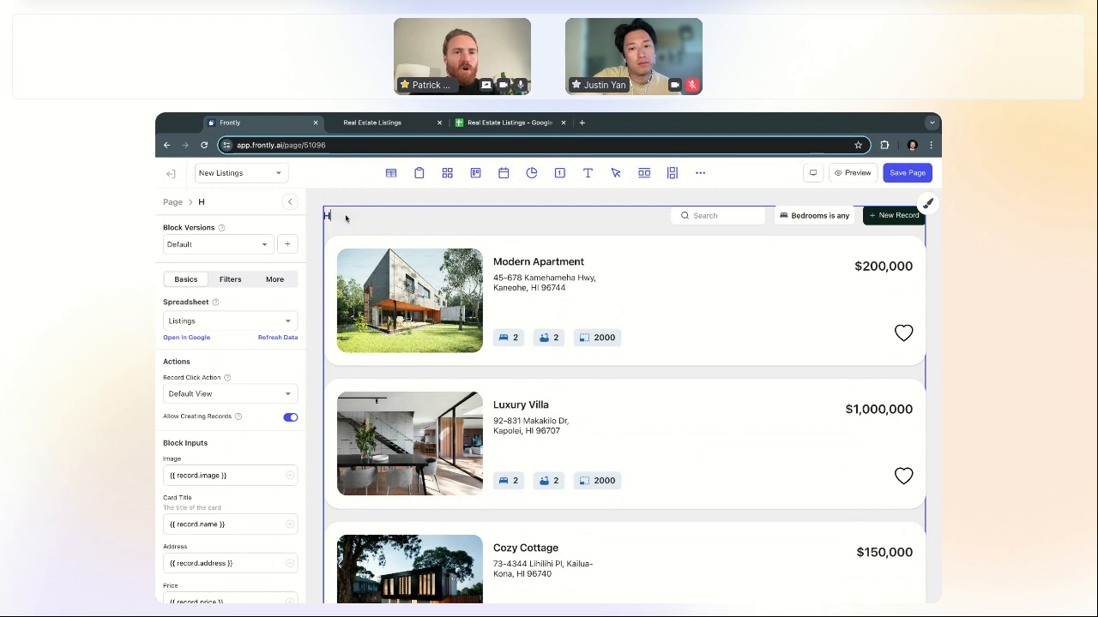
{"action": "type", "text": "awaii Real"}
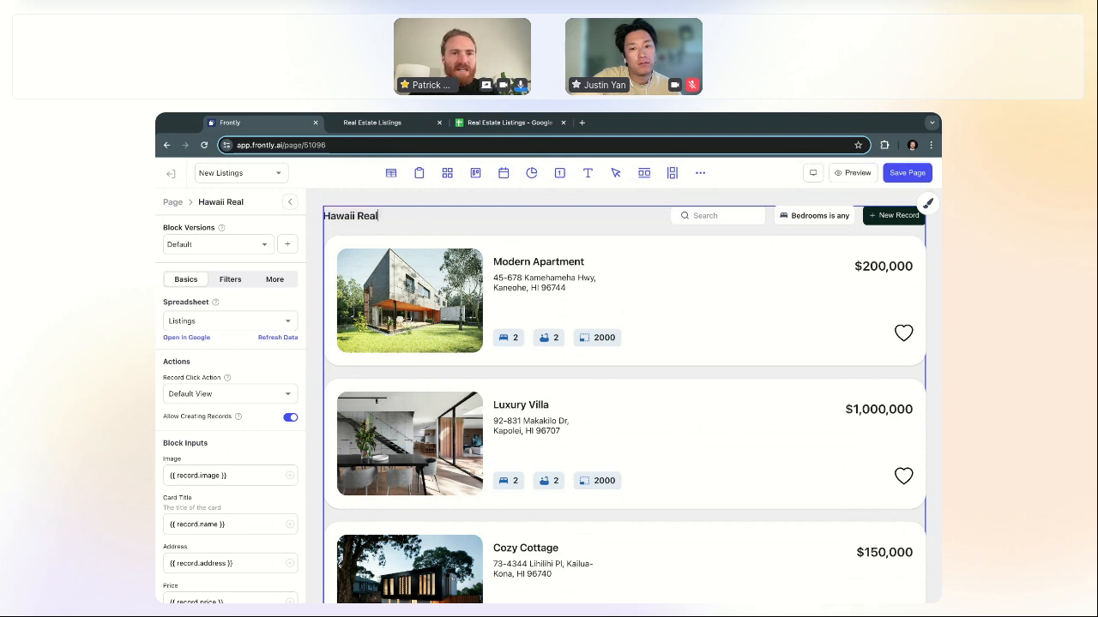
{"action": "type", "text": " Estate "}
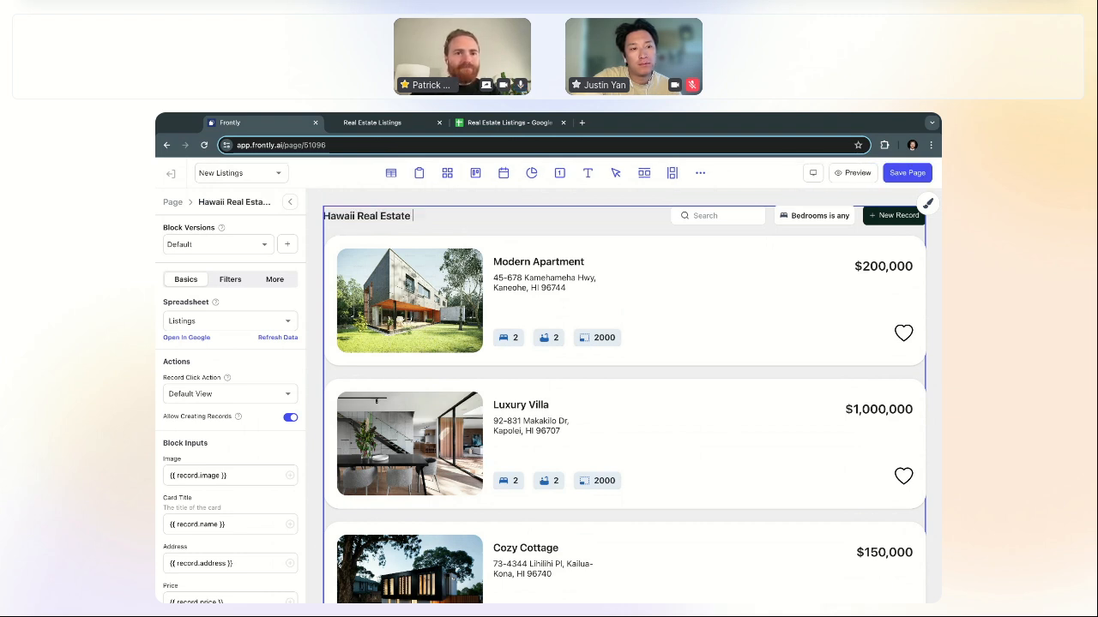
{"action": "type", "text": "Listings"}
{"action": "left_click", "coordinate": [172, 202]}
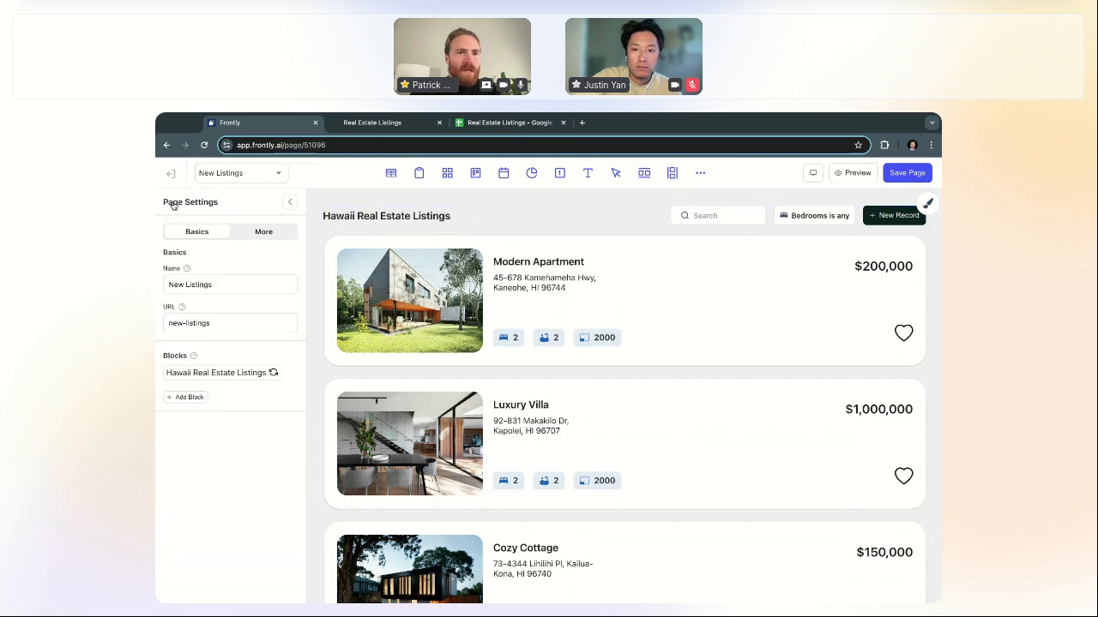
{"action": "left_click", "coordinate": [907, 173]}
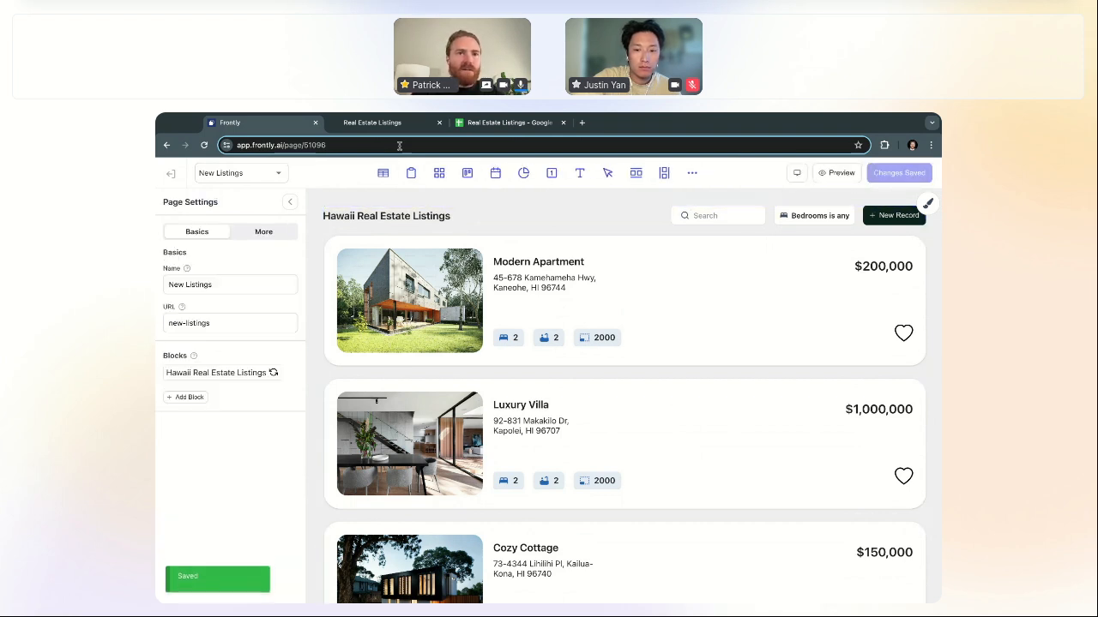
{"action": "key", "text": "ctrl+Tab"}
Step: Scroll through the live listings site, then return to the New Listings page editor
{"action": "scroll", "coordinate": [616, 376], "scroll_direction": "up", "scroll_amount": 1}
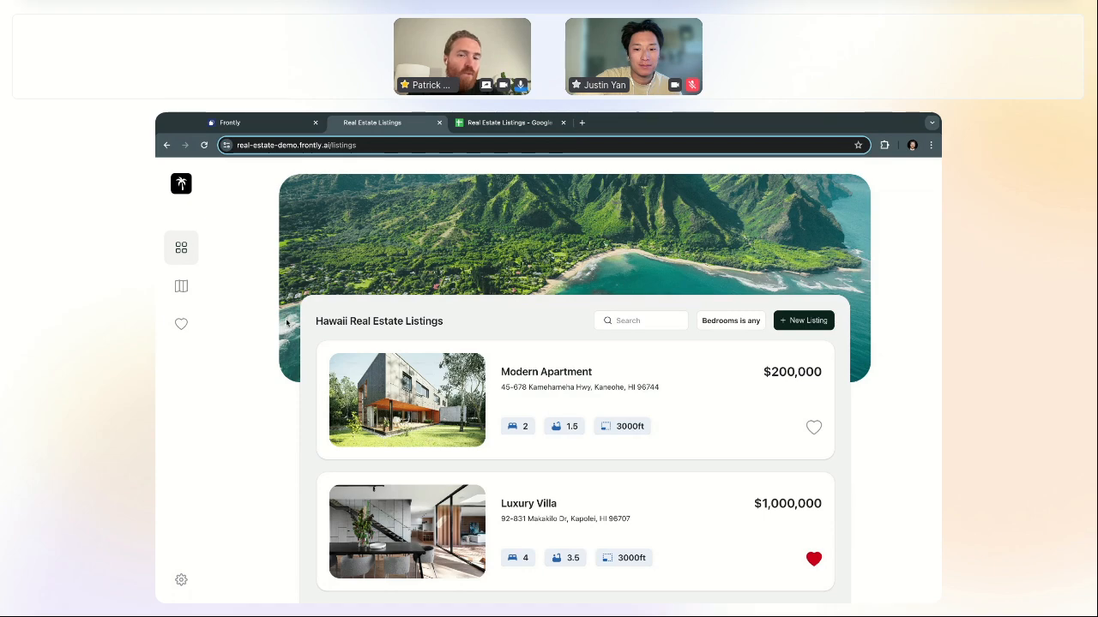
{"action": "scroll", "coordinate": [291, 343], "scroll_direction": "down", "scroll_amount": 15}
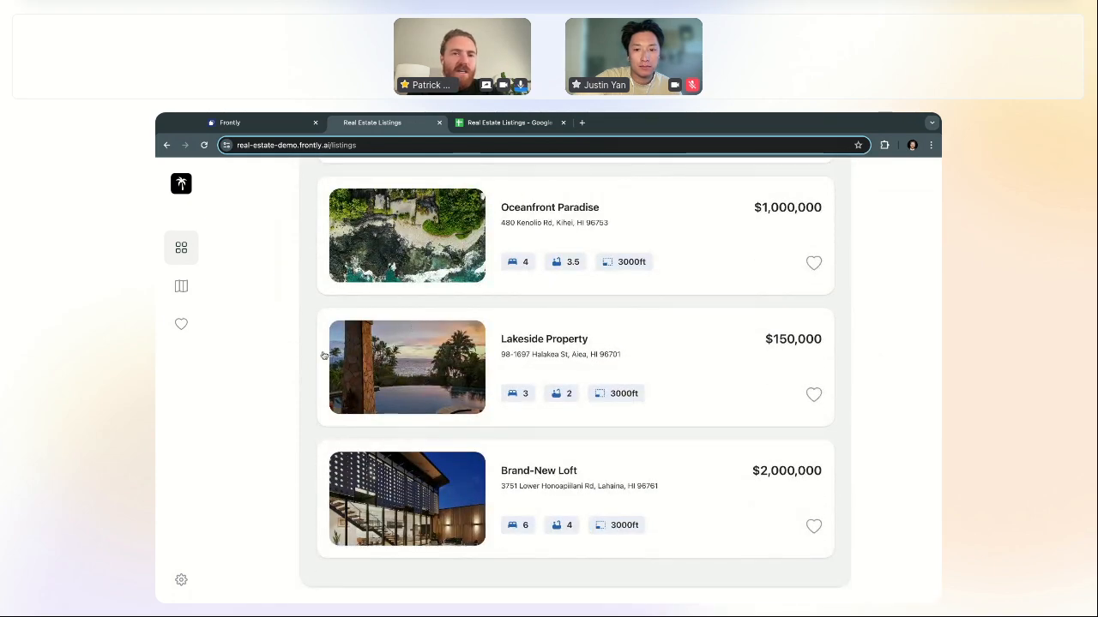
{"action": "scroll", "coordinate": [324, 355], "scroll_direction": "up", "scroll_amount": 15}
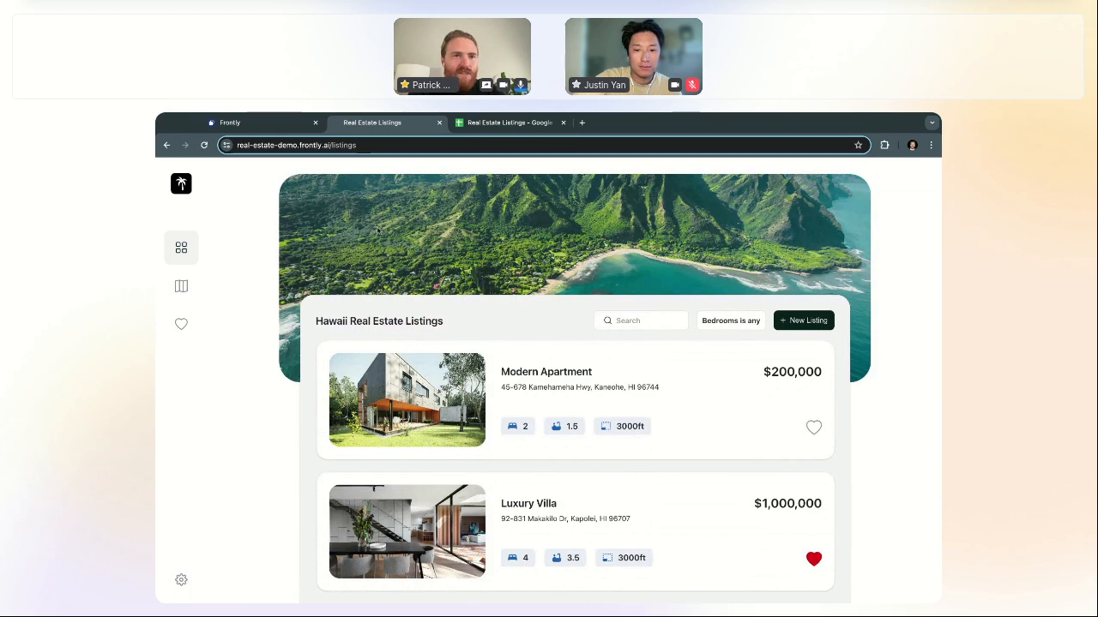
{"action": "left_click", "coordinate": [278, 128]}
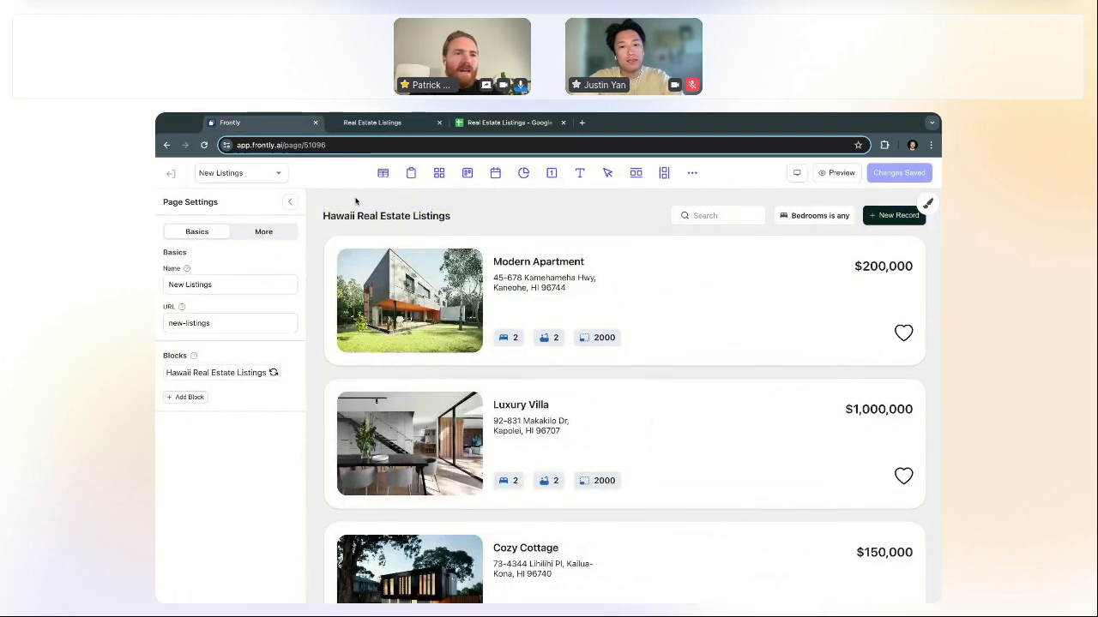
Step: Add an Image block found by searching 'image' in the block catalogue
{"action": "left_click", "coordinate": [693, 173]}
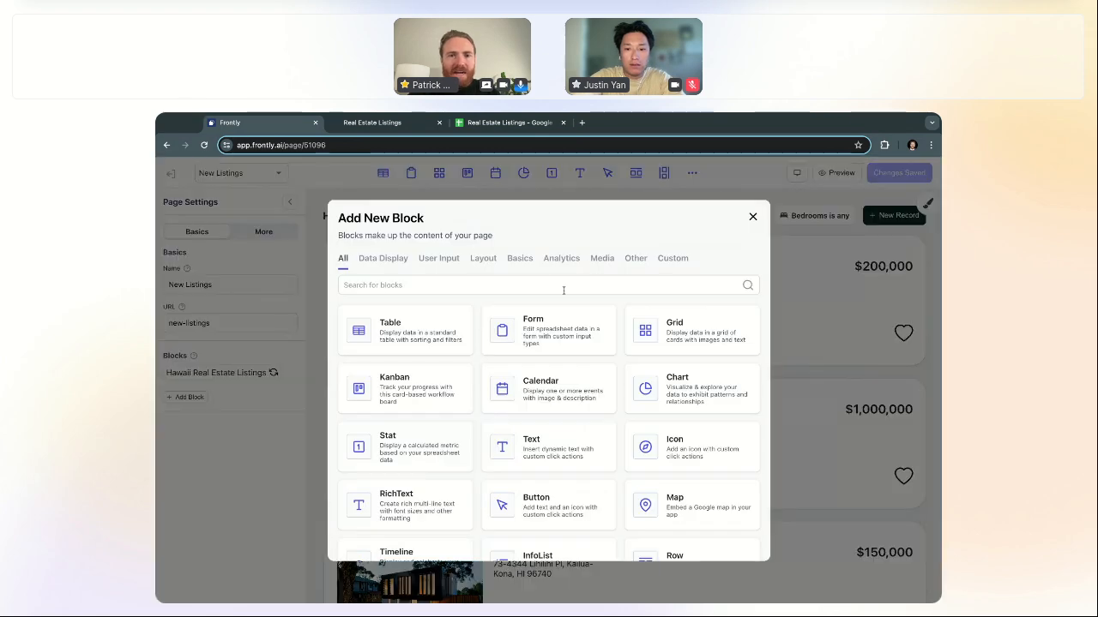
{"action": "type", "text": "image"}
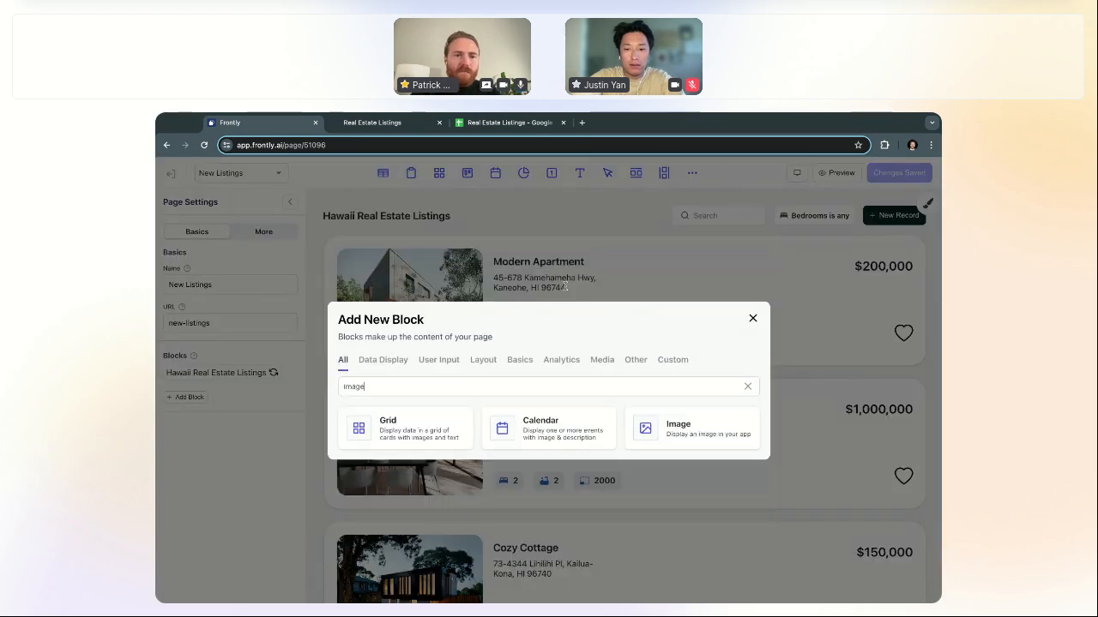
{"action": "left_click", "coordinate": [677, 428]}
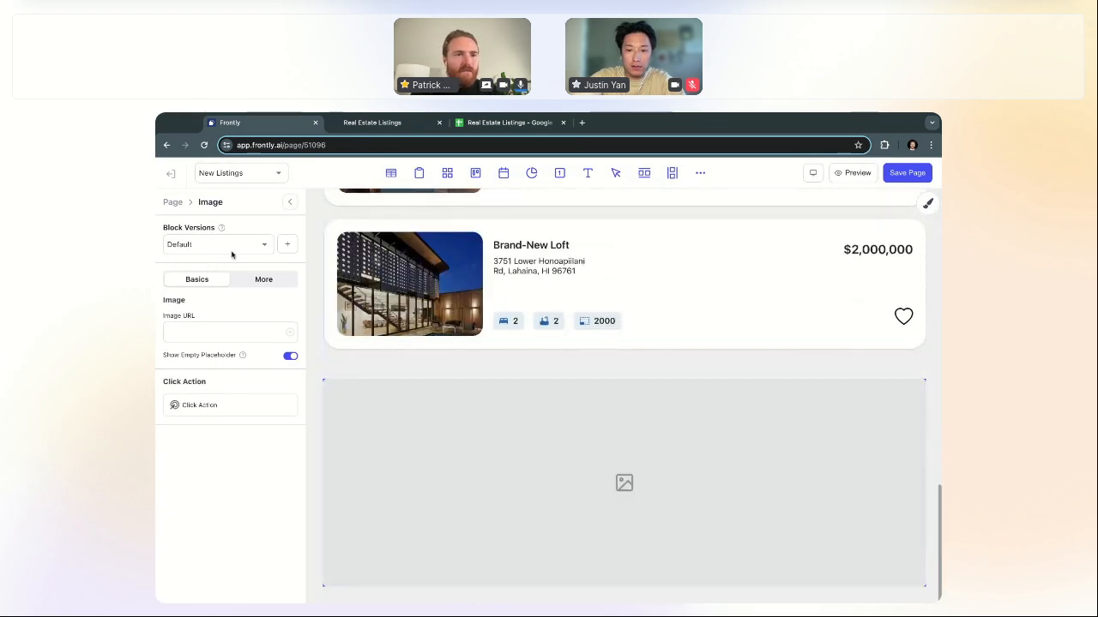
Step: Move the Image block above Hawaii Real Estate Listings and save the page
{"action": "left_click", "coordinate": [173, 204]}
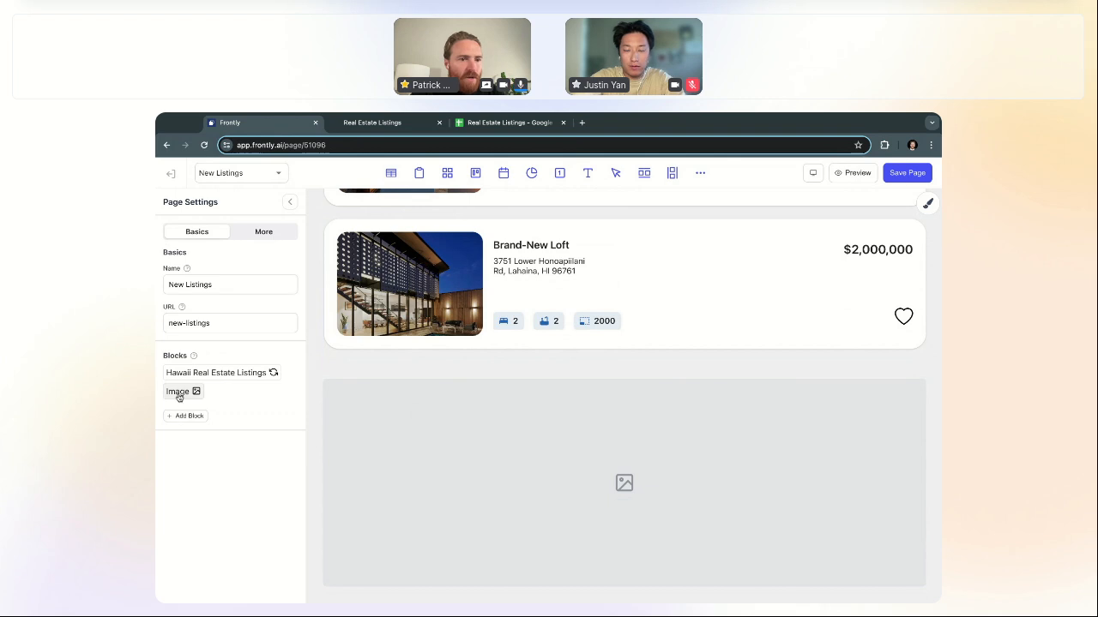
{"action": "left_click_drag", "start_coordinate": [180, 398], "coordinate": [178, 397]}
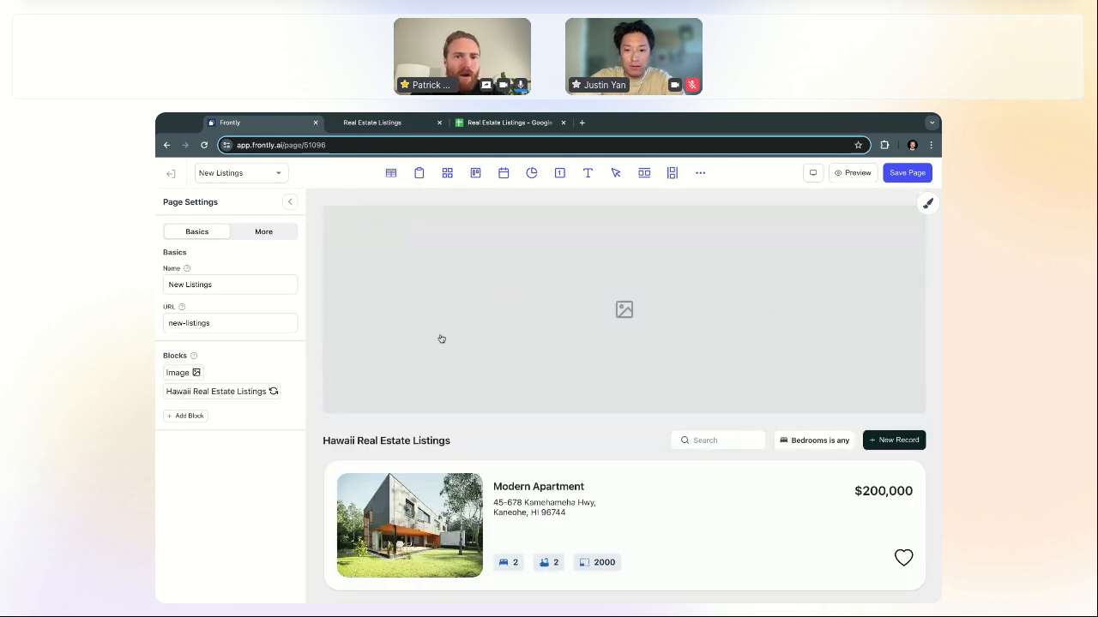
{"action": "left_click", "coordinate": [492, 326]}
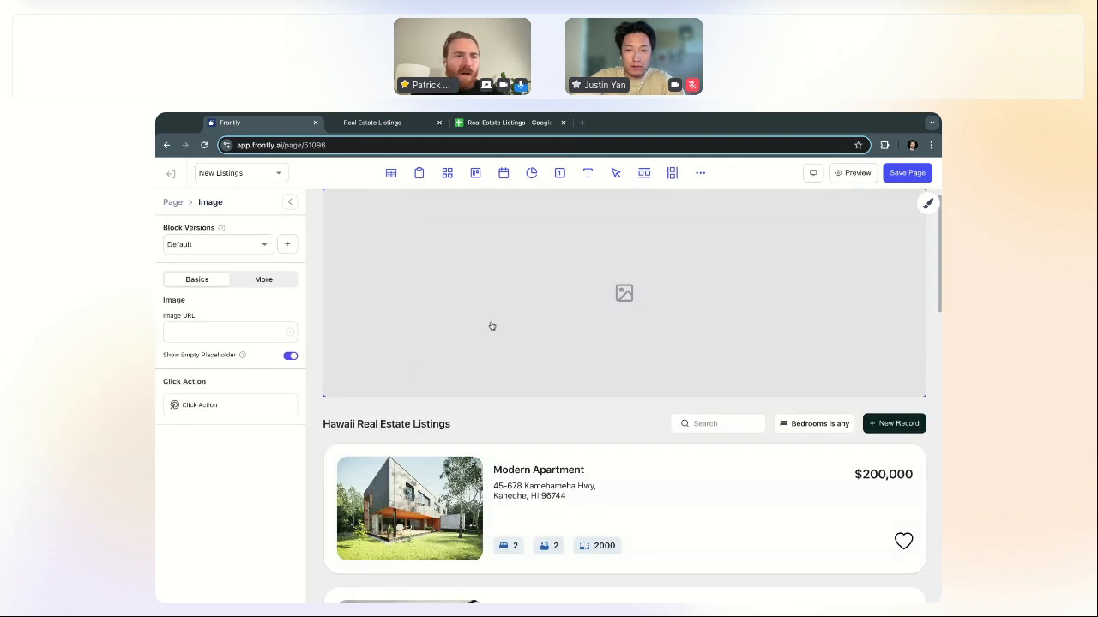
{"action": "left_click", "coordinate": [915, 175]}
Step: Copy the JPG photo's URL from the app's Assets, then reopen the New Listings editor
{"action": "left_click", "coordinate": [169, 172]}
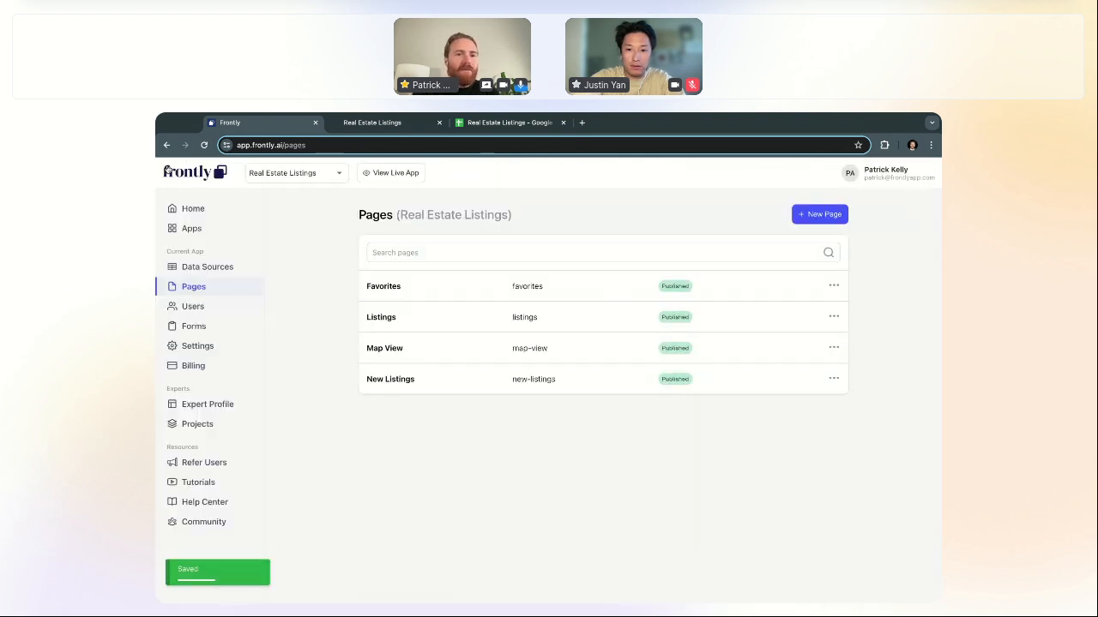
{"action": "left_click", "coordinate": [879, 178]}
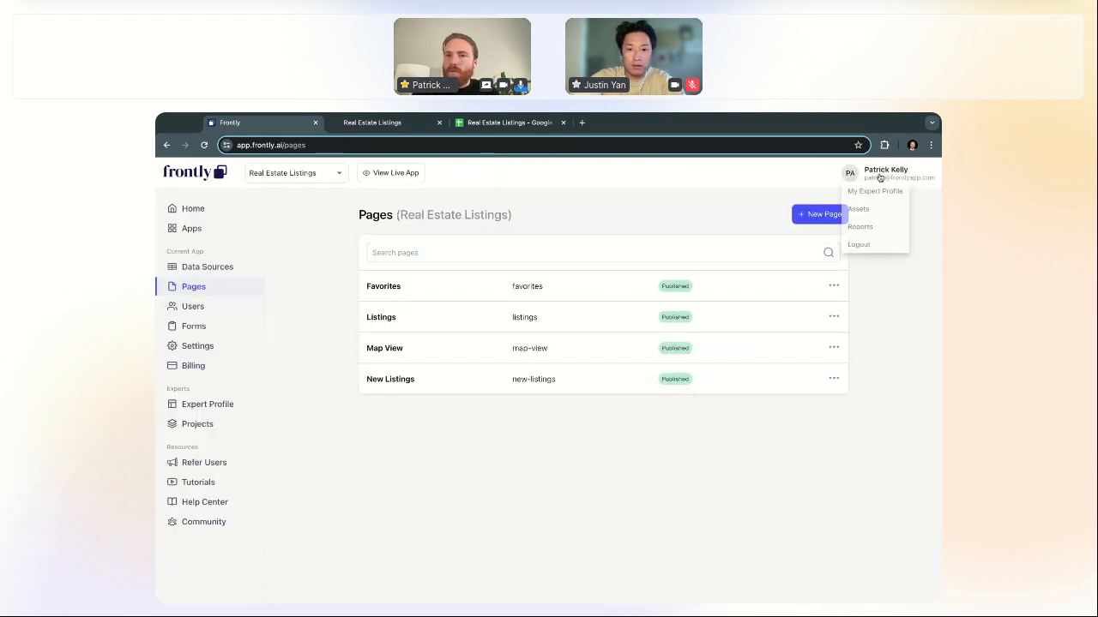
{"action": "left_click", "coordinate": [876, 212]}
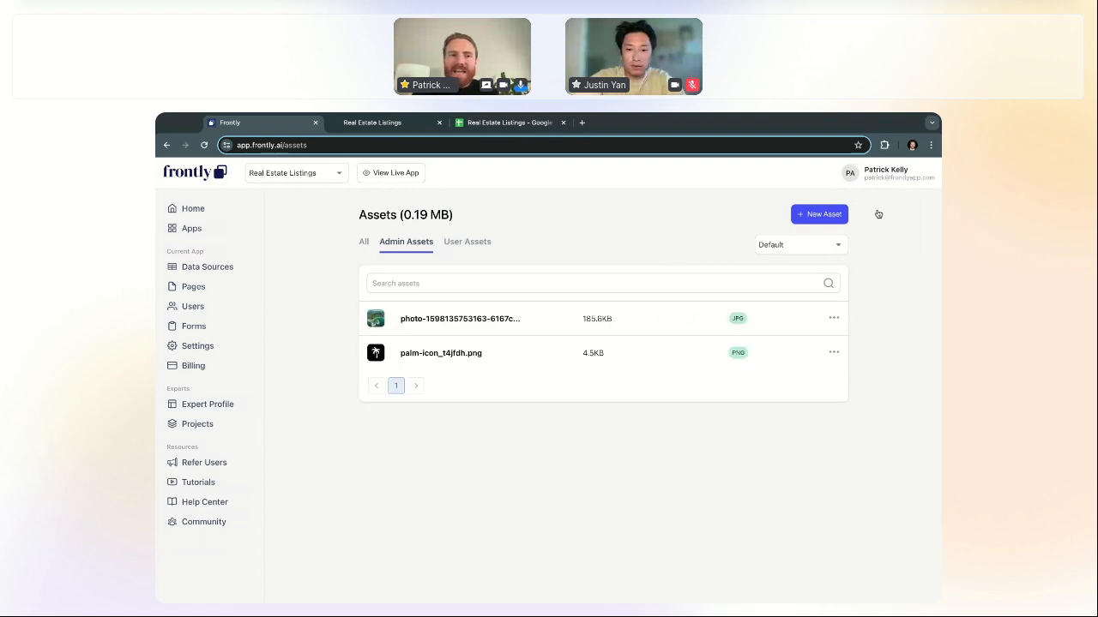
{"action": "left_click", "coordinate": [537, 324]}
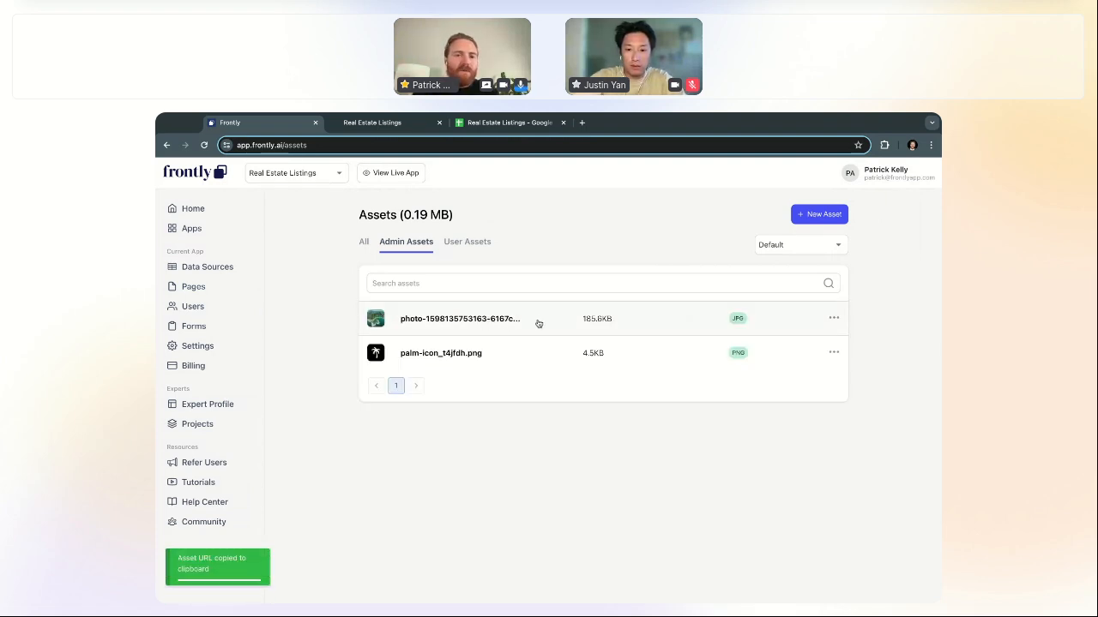
{"action": "left_click", "coordinate": [202, 288]}
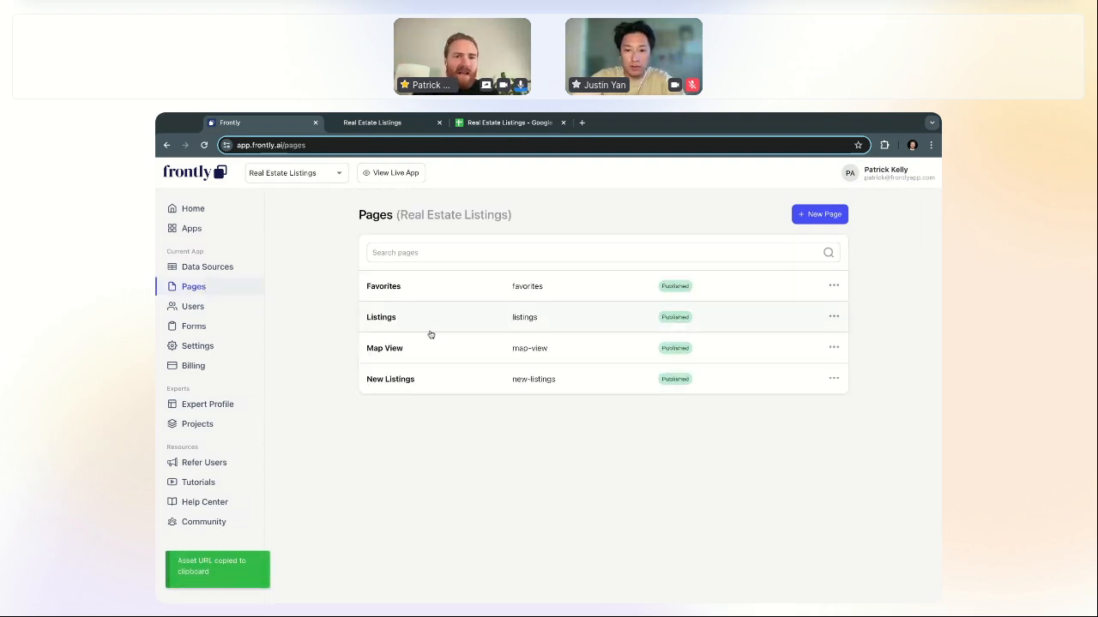
{"action": "left_click", "coordinate": [446, 378]}
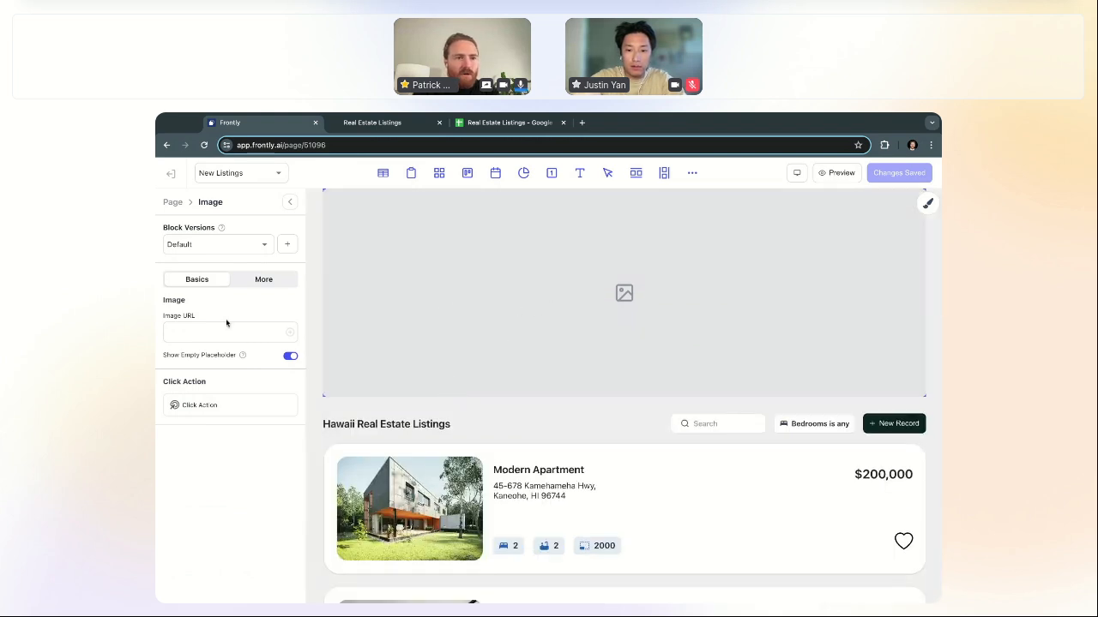
Step: Paste the copied photo URL as the Image block's image source
{"action": "key", "text": "ctrl+v"}
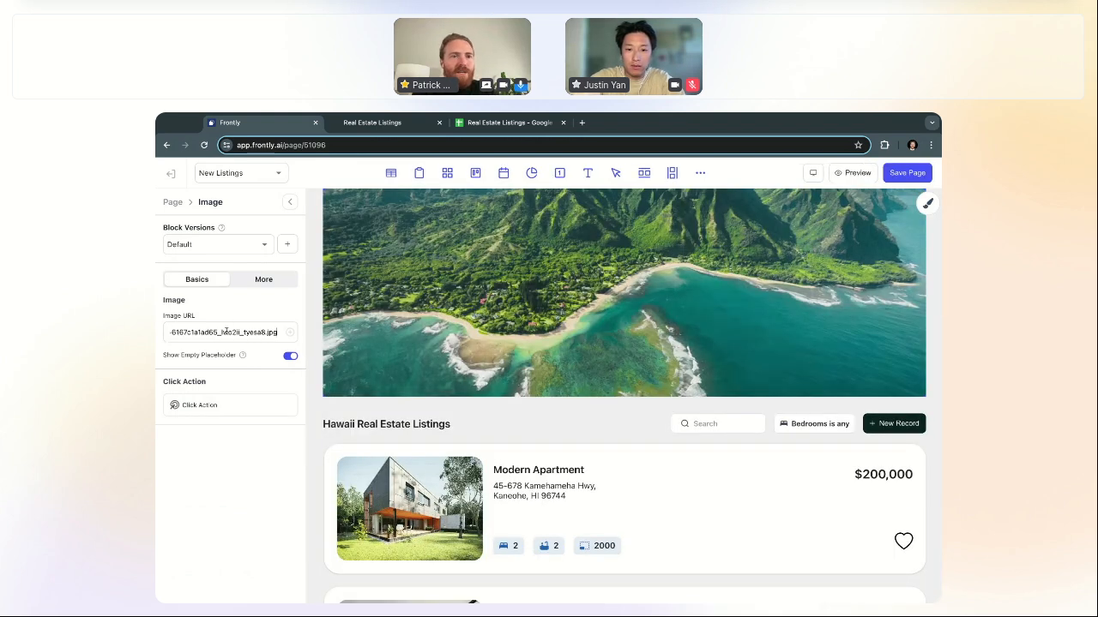
{"action": "scroll", "coordinate": [390, 289], "scroll_direction": "up", "scroll_amount": 1}
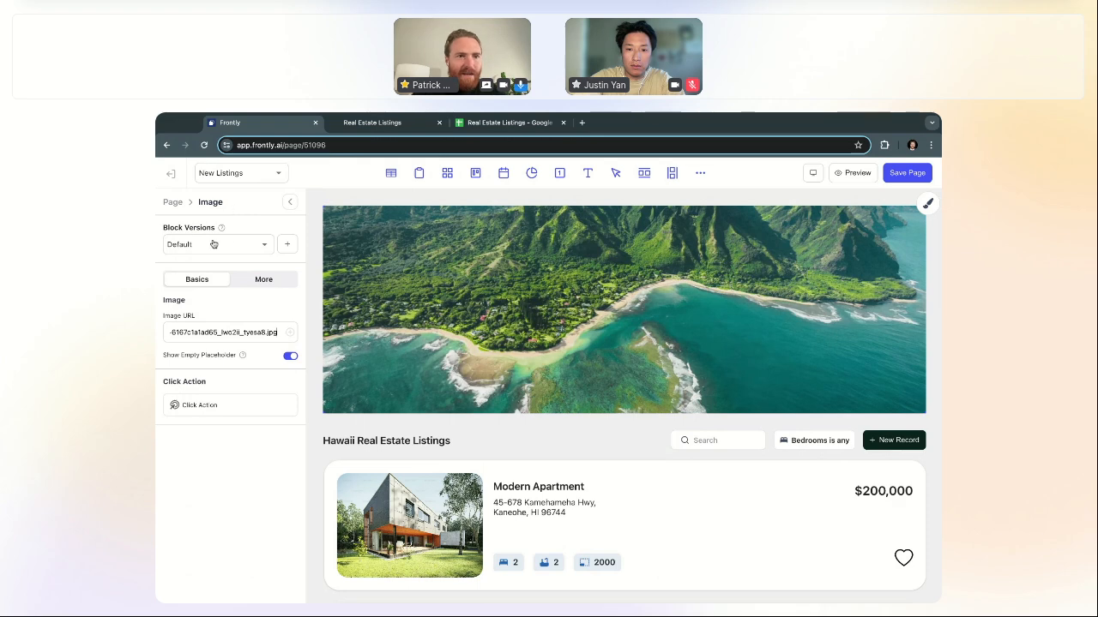
{"action": "left_click", "coordinate": [290, 202]}
Step: Set the image block's border radius to 35
{"action": "left_click", "coordinate": [925, 209]}
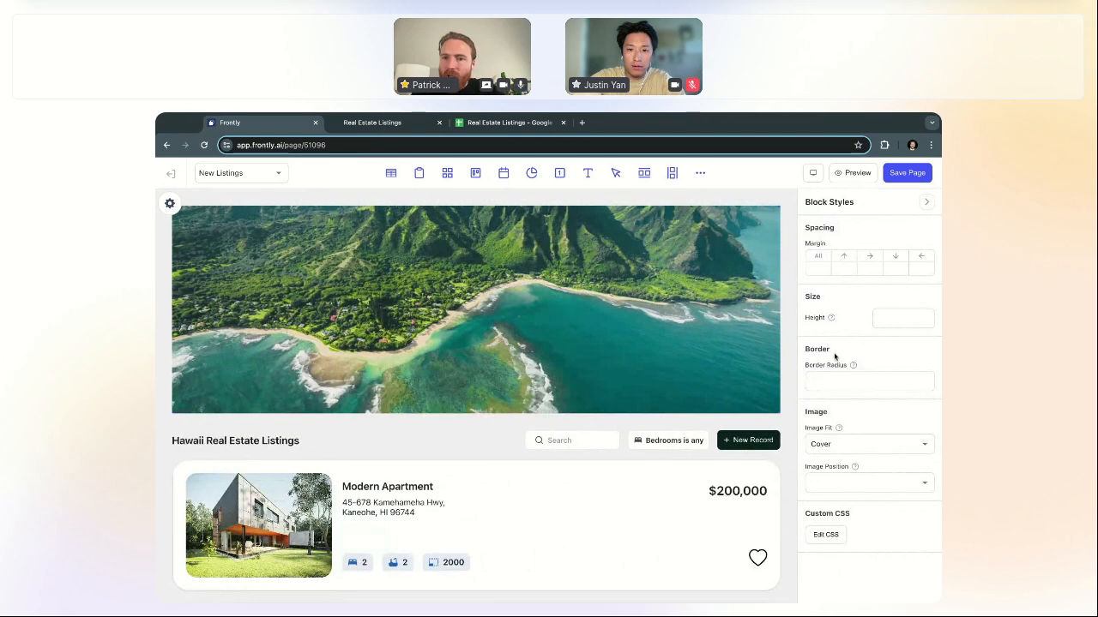
{"action": "left_click", "coordinate": [834, 379]}
{"action": "type", "text": "30"}
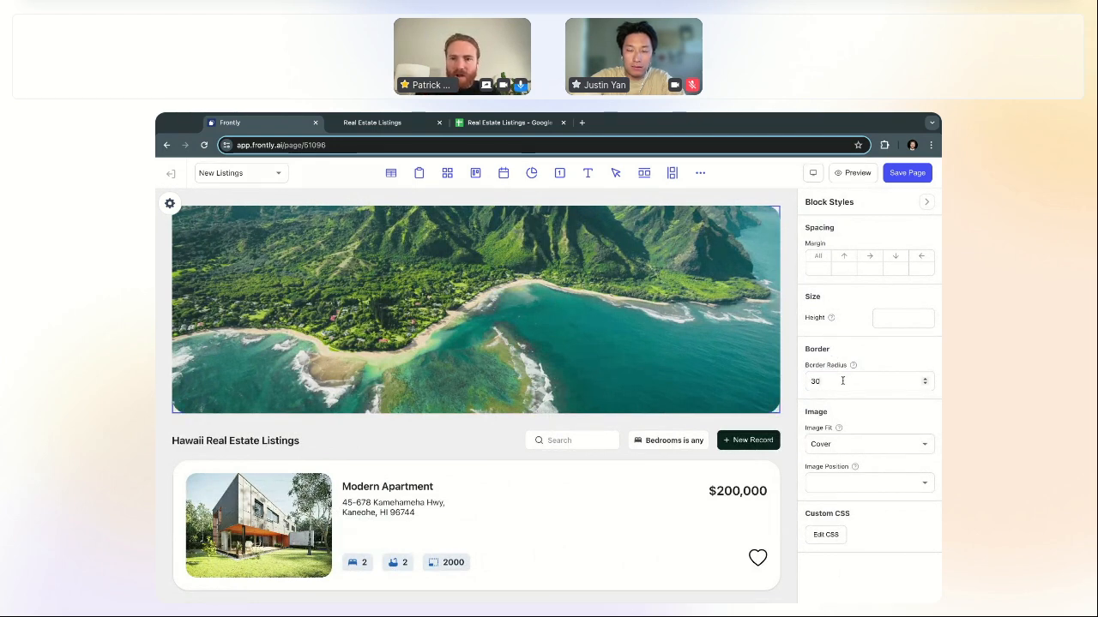
{"action": "left_click_drag", "start_coordinate": [842, 380], "coordinate": [793, 384]}
{"action": "type", "text": "35"}
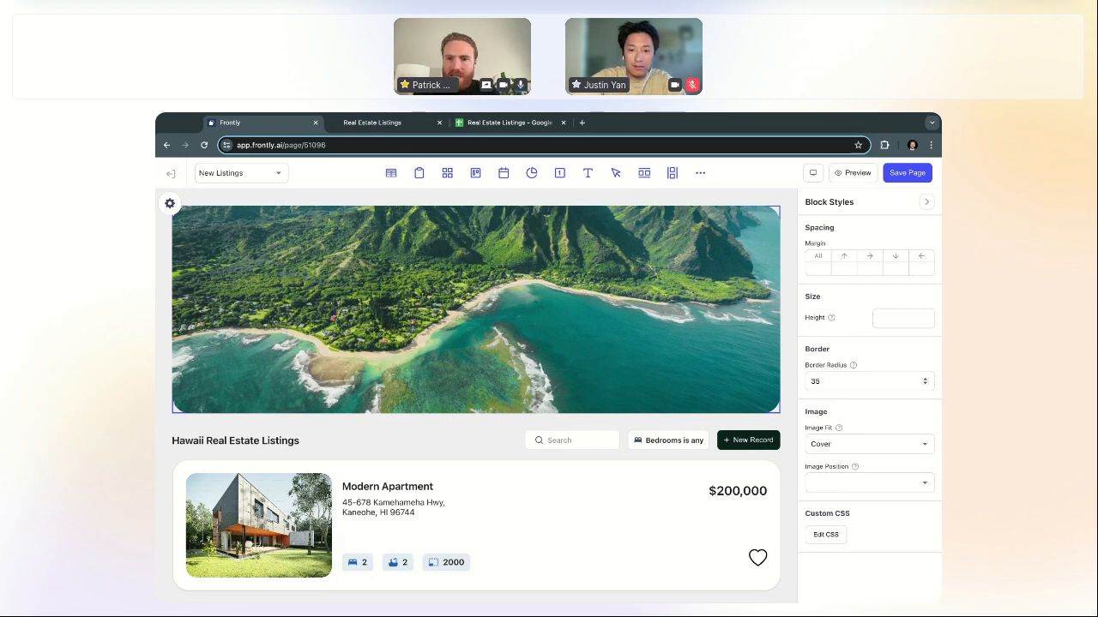
Step: Compare the image fit modes and settle on Cover
{"action": "left_click", "coordinate": [853, 444]}
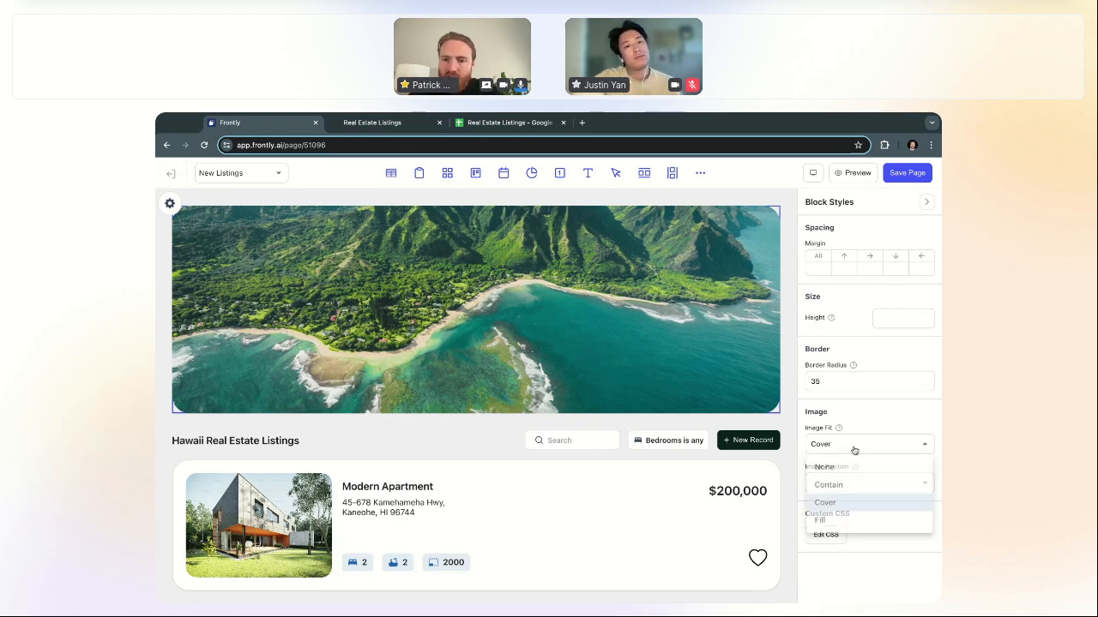
{"action": "left_click", "coordinate": [848, 486]}
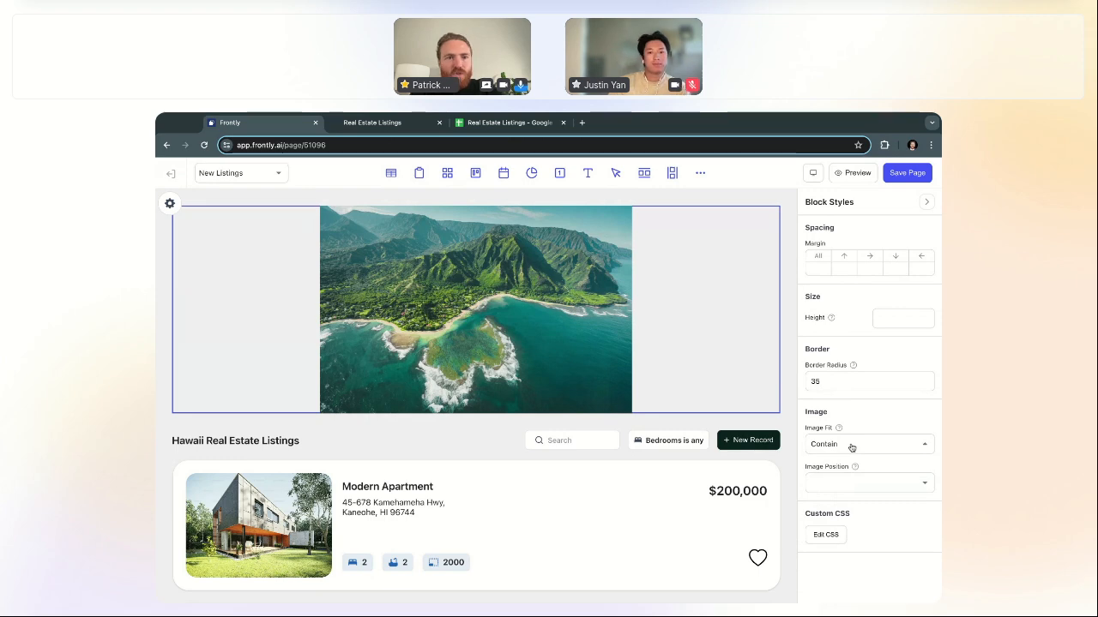
{"action": "left_click", "coordinate": [851, 446]}
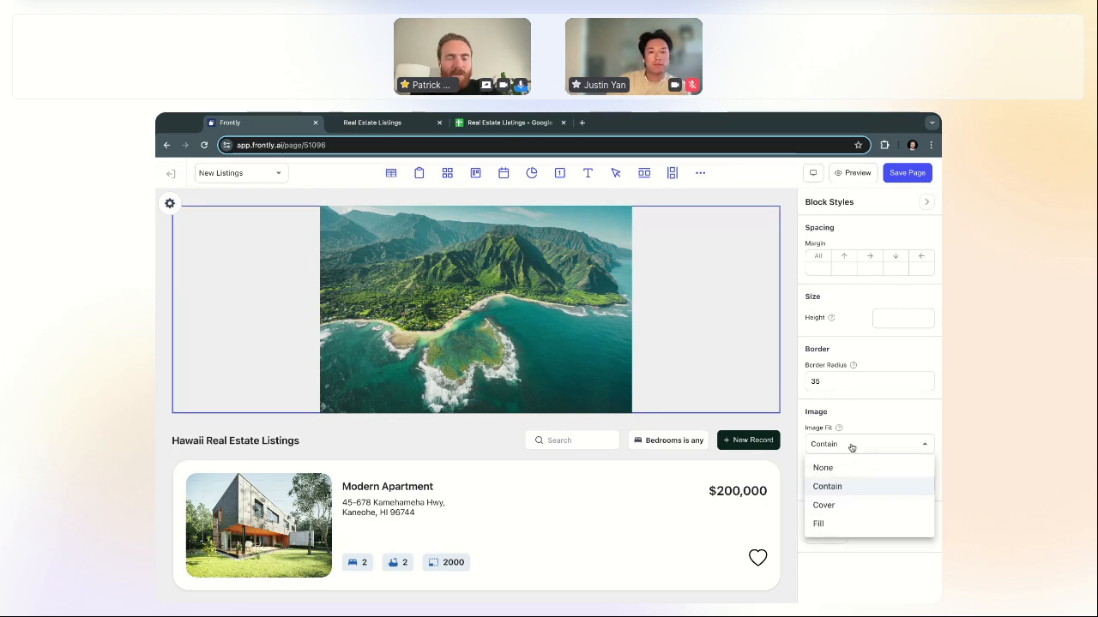
{"action": "left_click", "coordinate": [839, 523]}
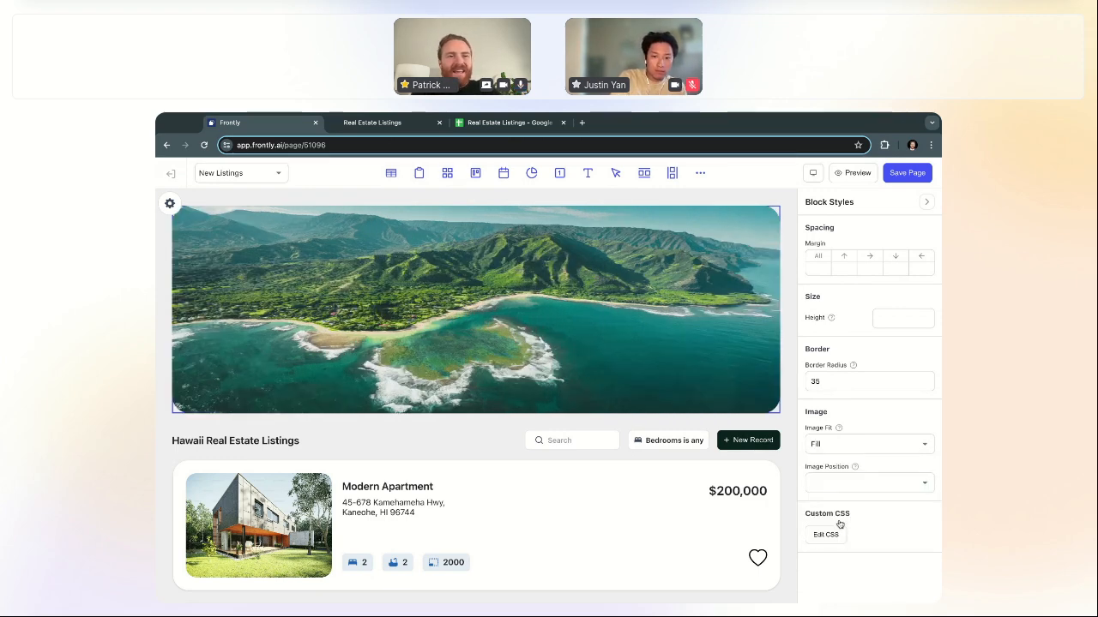
{"action": "left_click", "coordinate": [861, 449]}
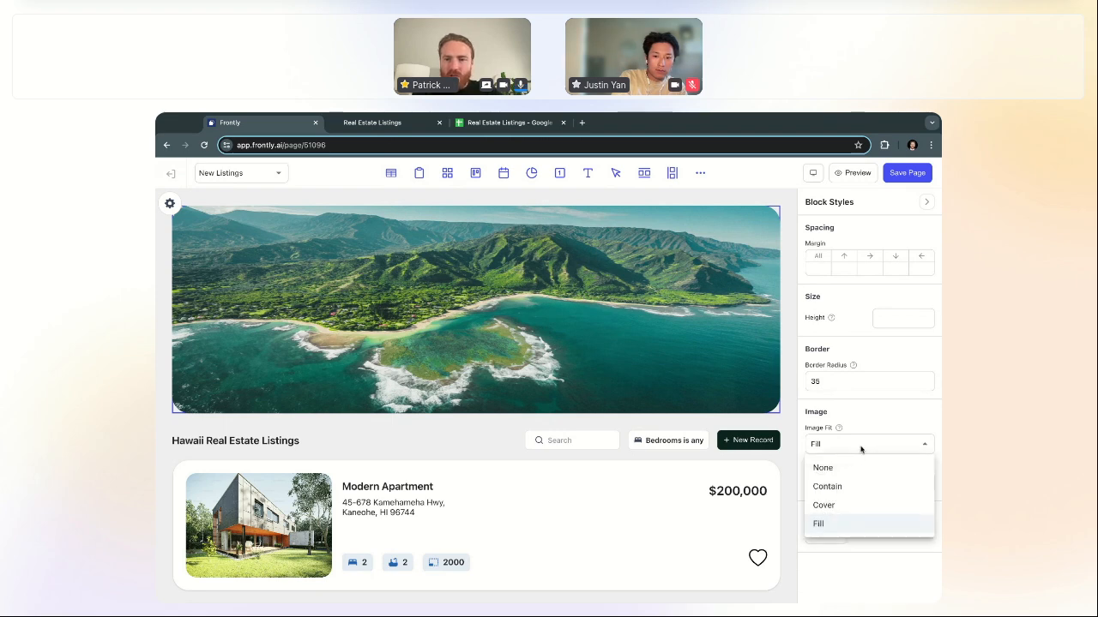
{"action": "left_click", "coordinate": [849, 514]}
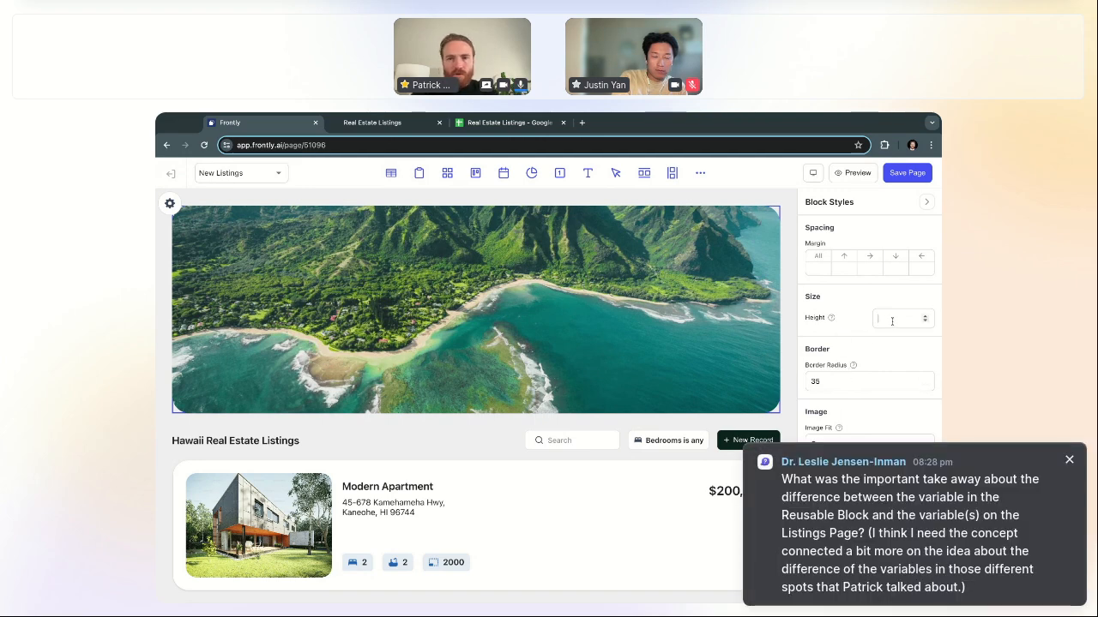
Step: Increase the image block's fixed height to 600
{"action": "type", "text": "450"}
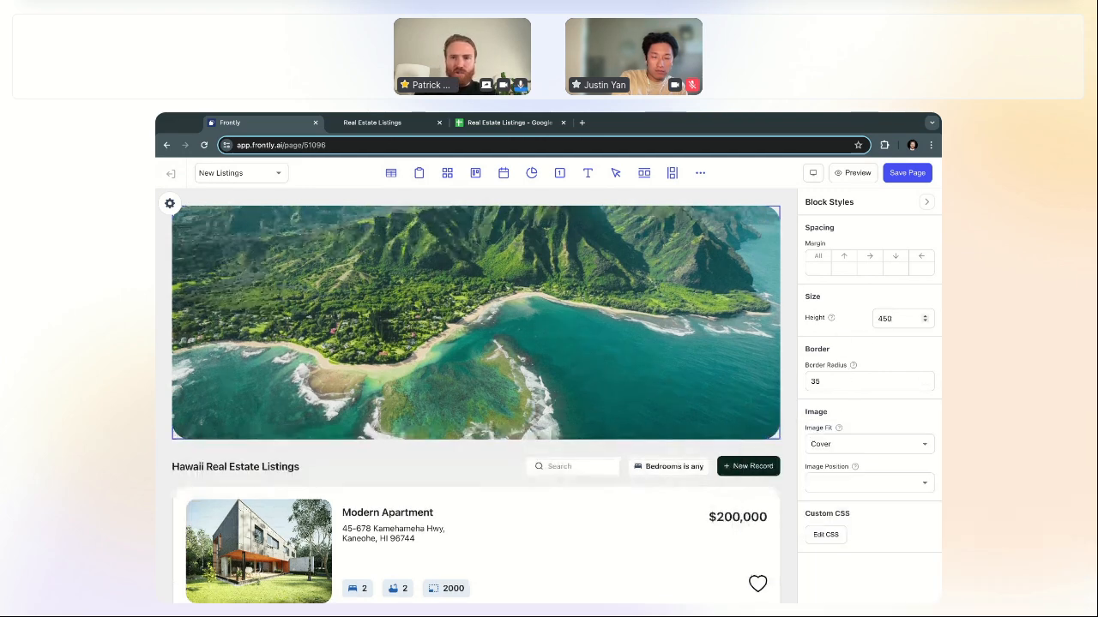
{"action": "key", "text": "BackSpace"}
{"action": "key", "text": "BackSpace"}
{"action": "key", "text": "BackSpace"}
{"action": "type", "text": "500"}
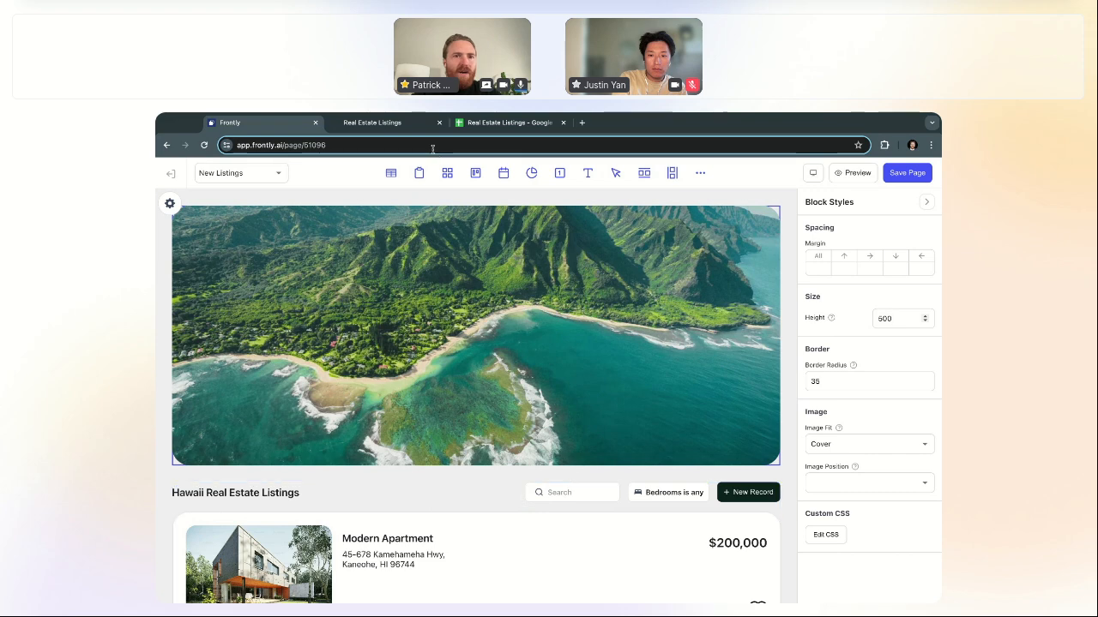
Step: Check the live site, then show the New Listings page-level settings and styles
{"action": "left_click", "coordinate": [391, 123]}
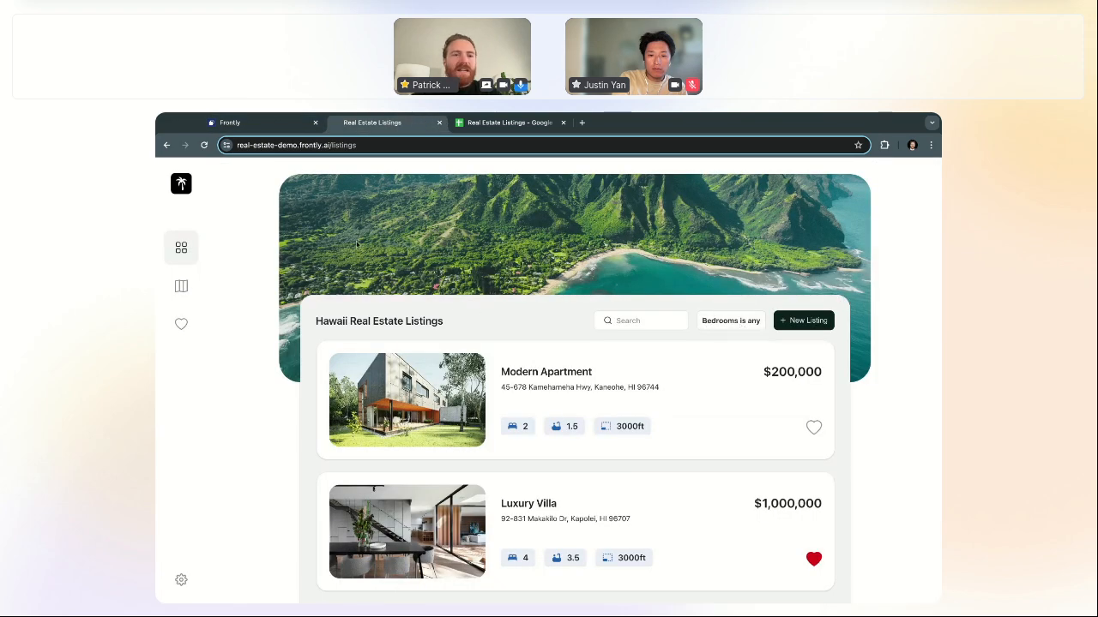
{"action": "left_click", "coordinate": [249, 122]}
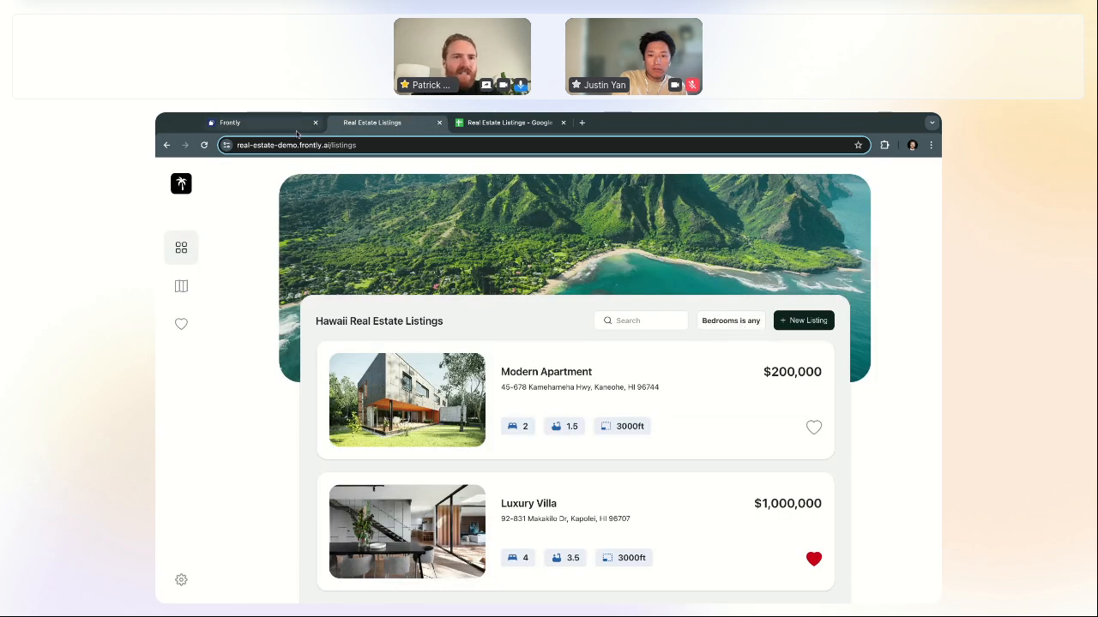
{"action": "left_click", "coordinate": [425, 505]}
{"action": "scroll", "coordinate": [425, 504], "scroll_direction": "down", "scroll_amount": 5}
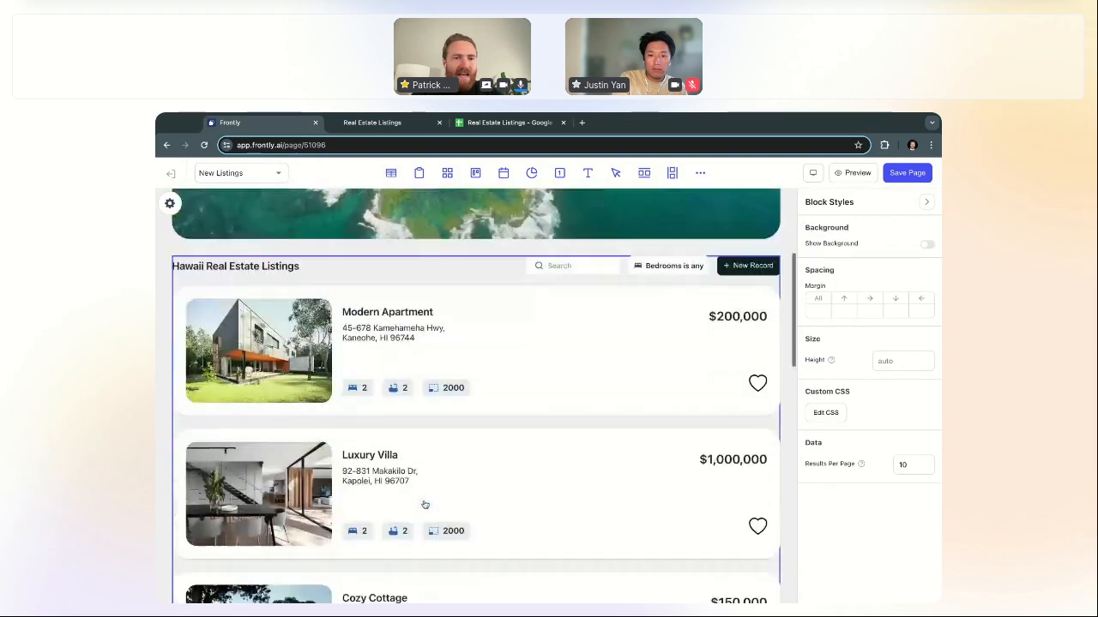
{"action": "scroll", "coordinate": [343, 343], "scroll_direction": "up", "scroll_amount": 5}
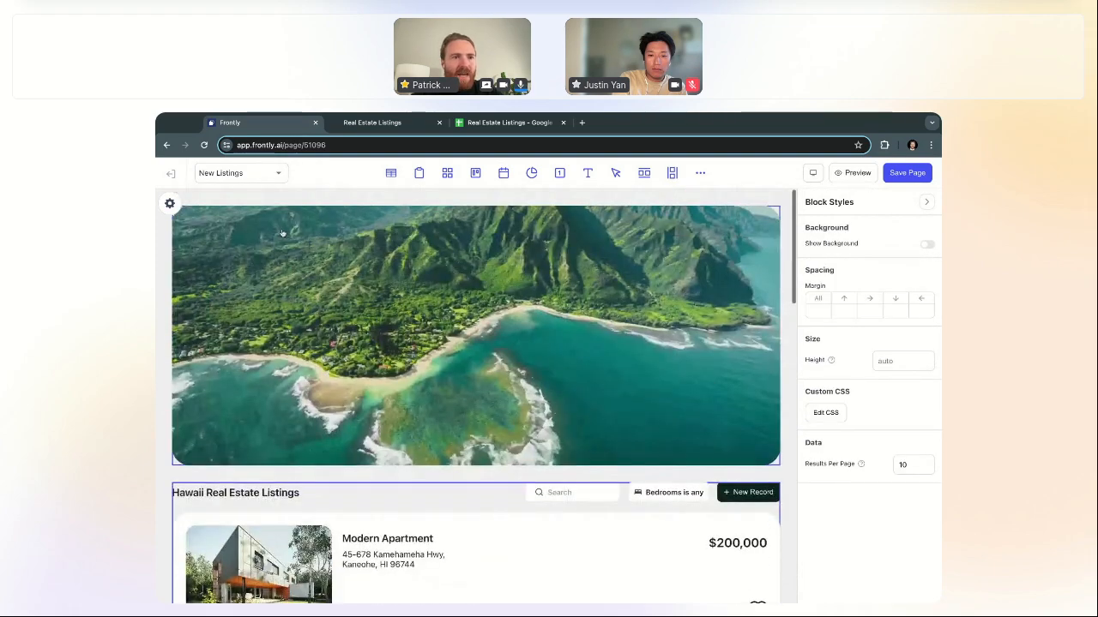
{"action": "left_click", "coordinate": [169, 203]}
{"action": "left_click", "coordinate": [175, 206]}
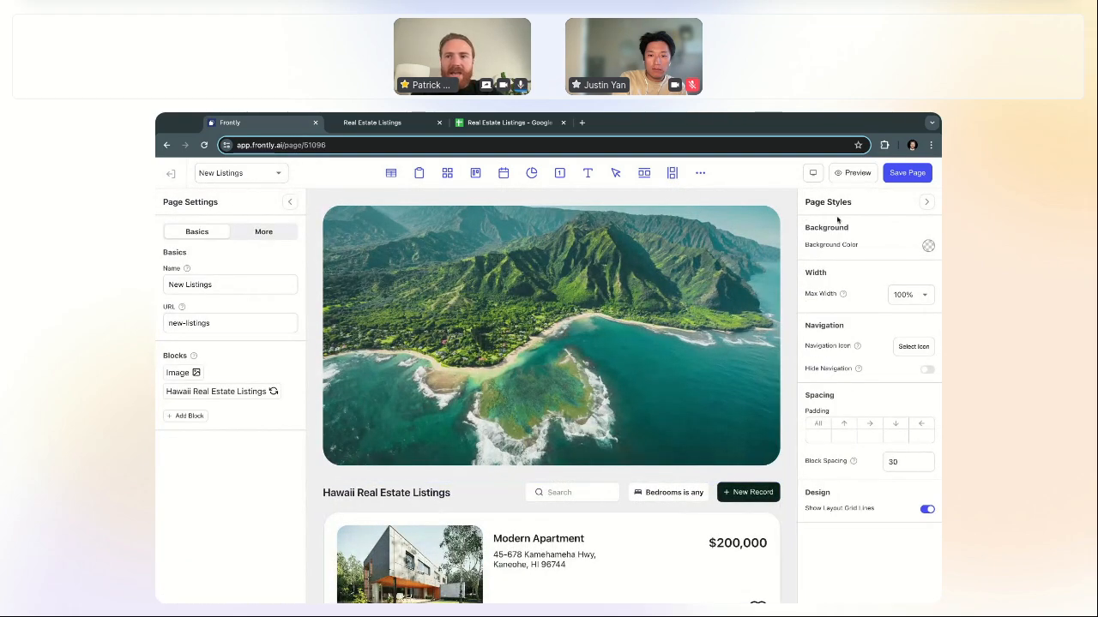
Step: Set the page background colour to white (#FFFFFF)
{"action": "left_click", "coordinate": [928, 246]}
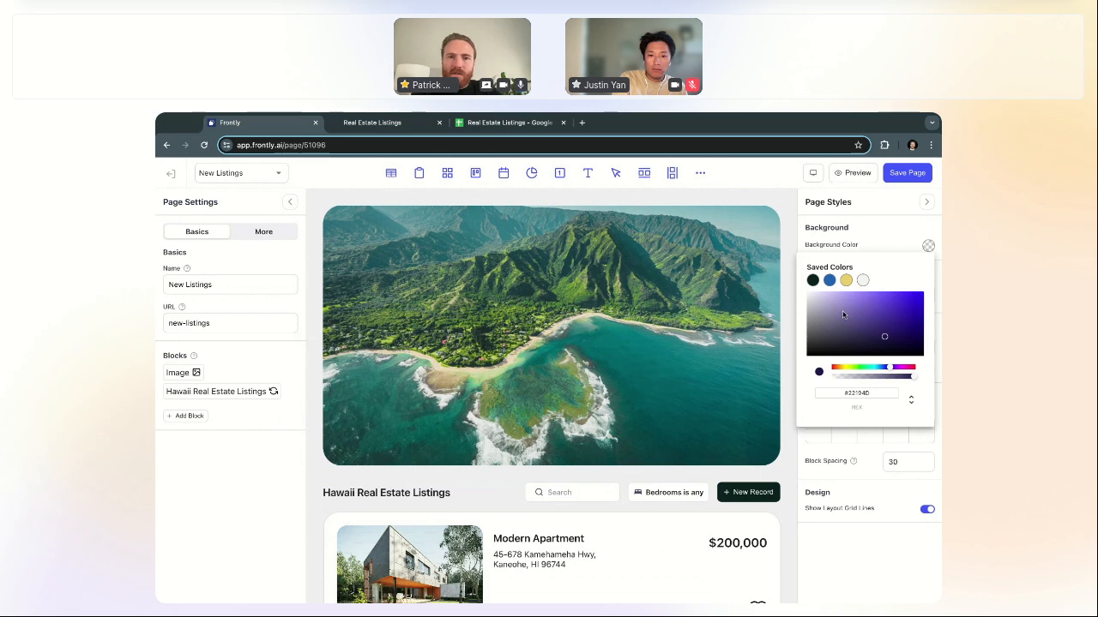
{"action": "left_click", "coordinate": [862, 280]}
{"action": "left_click", "coordinate": [493, 499]}
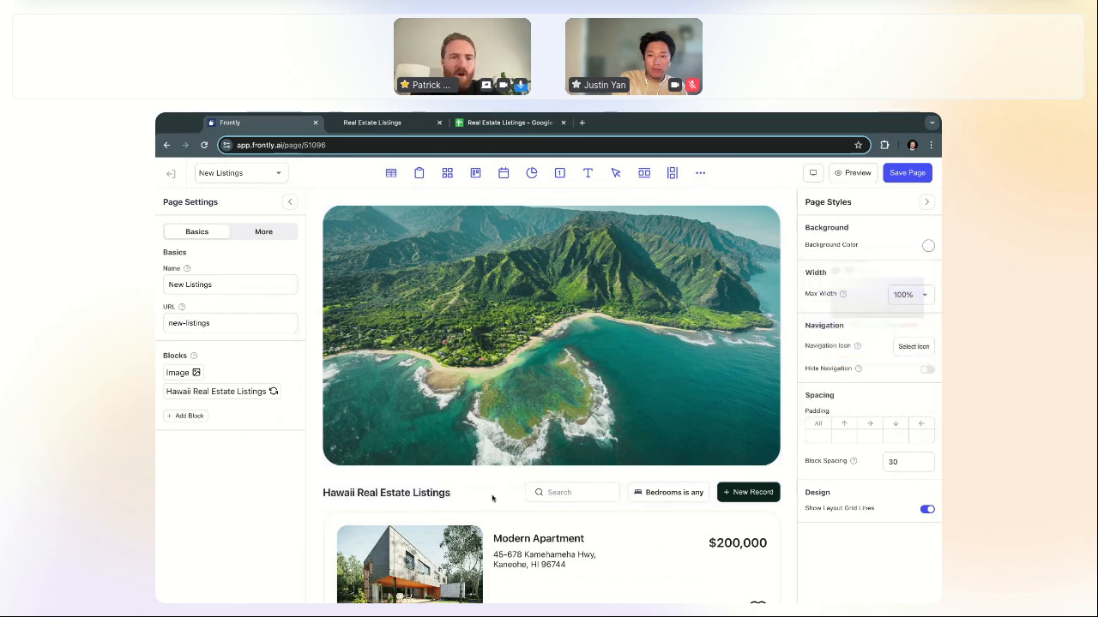
Step: Turn on Show Background for the Hawaii Real Estate Listings block
{"action": "left_click", "coordinate": [492, 497]}
{"action": "scroll", "coordinate": [500, 495], "scroll_direction": "down", "scroll_amount": 3}
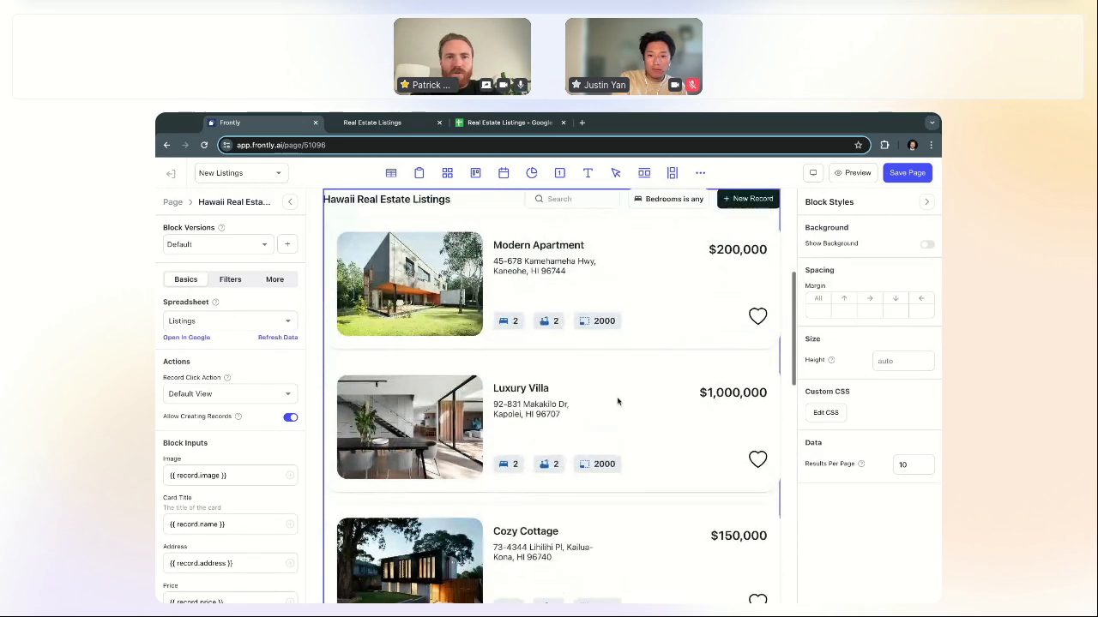
{"action": "scroll", "coordinate": [627, 399], "scroll_direction": "up", "scroll_amount": 1}
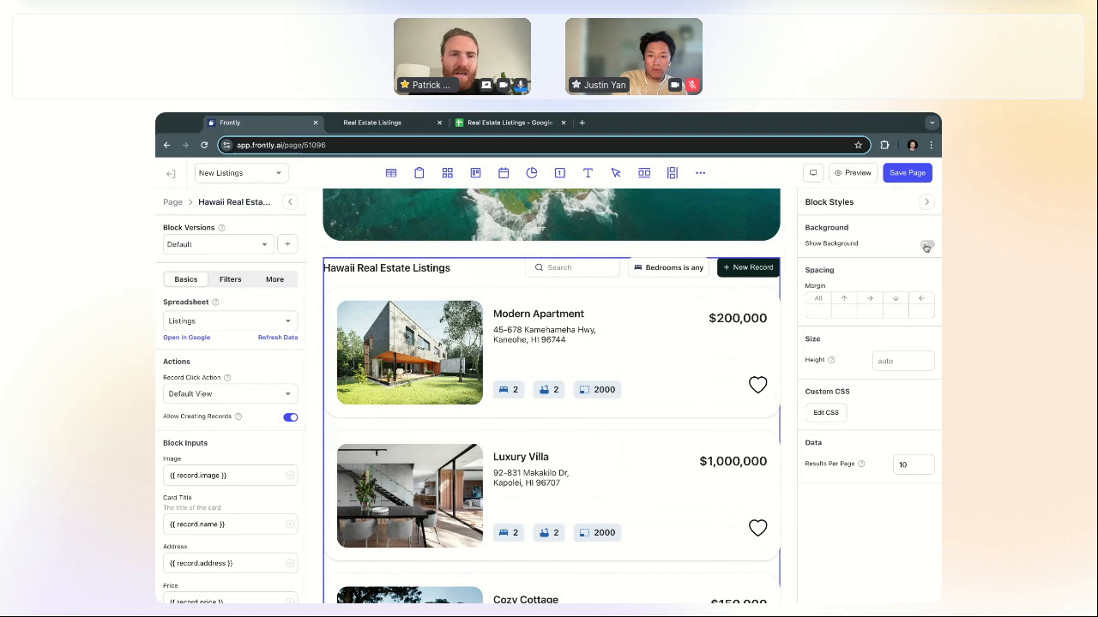
{"action": "left_click", "coordinate": [927, 246]}
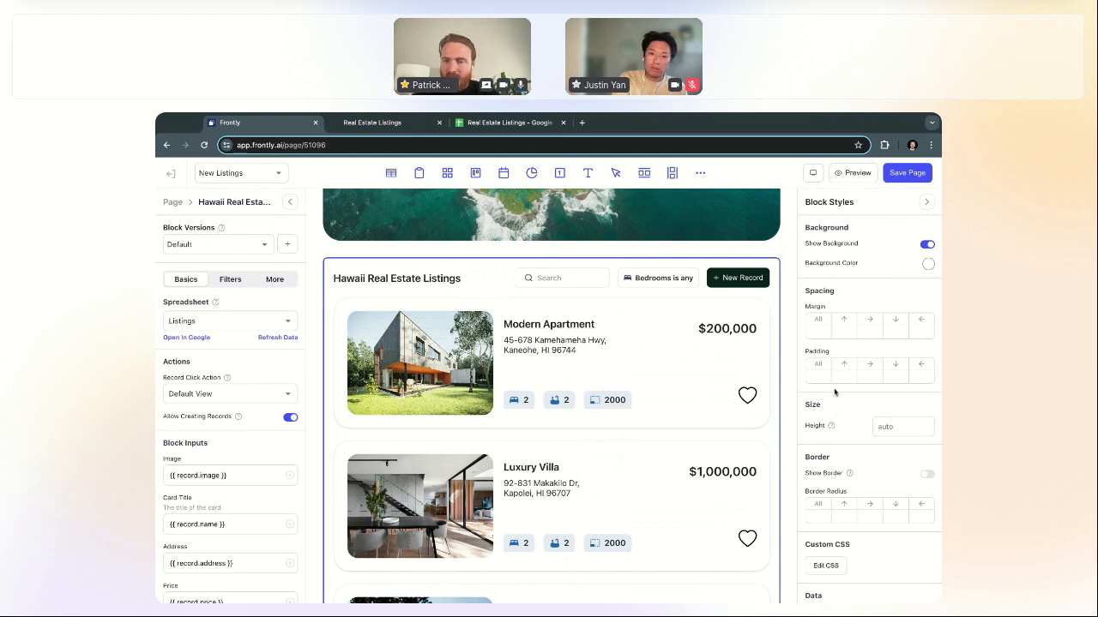
Step: Give the listings block the saved light grey background and a 35 corner radius
{"action": "left_click", "coordinate": [928, 265]}
{"action": "left_click", "coordinate": [863, 298]}
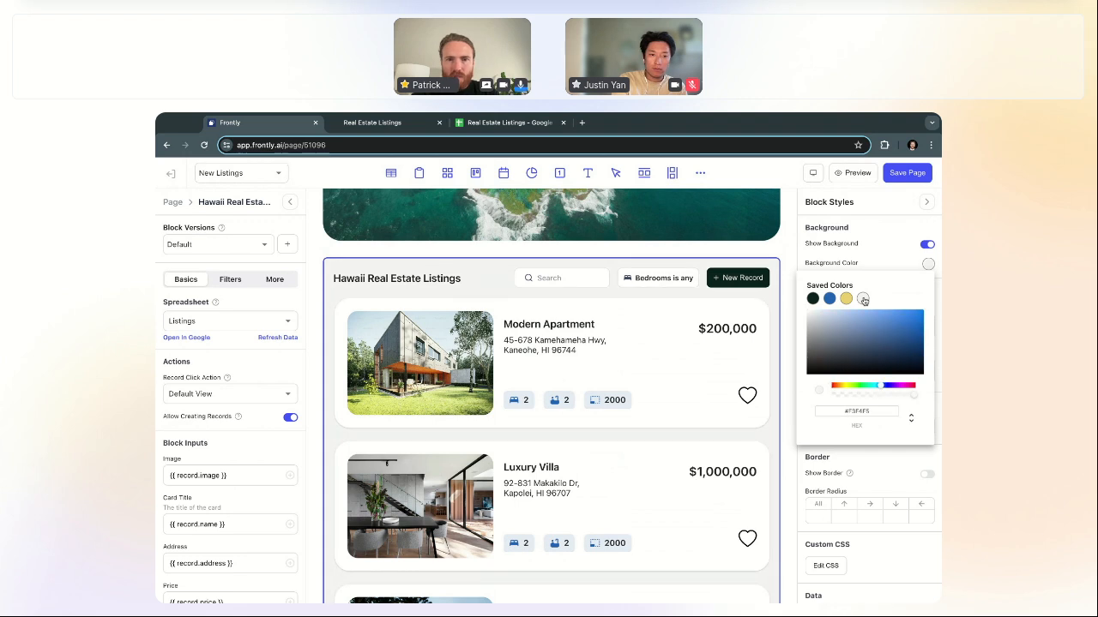
{"action": "left_click", "coordinate": [782, 259]}
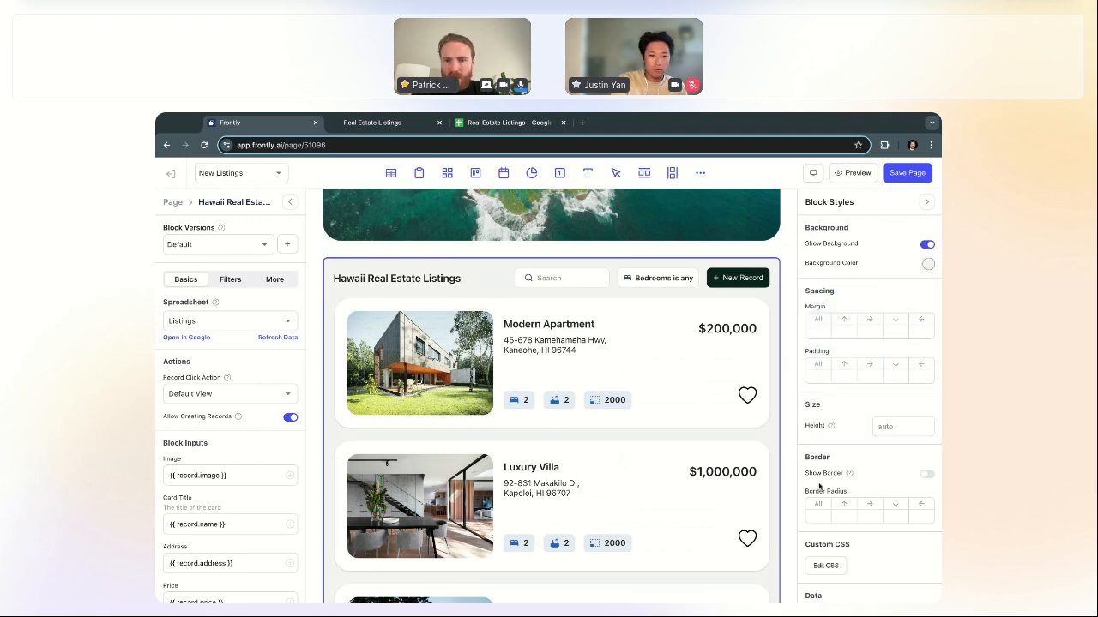
{"action": "left_click", "coordinate": [815, 516]}
{"action": "type", "text": "8"}
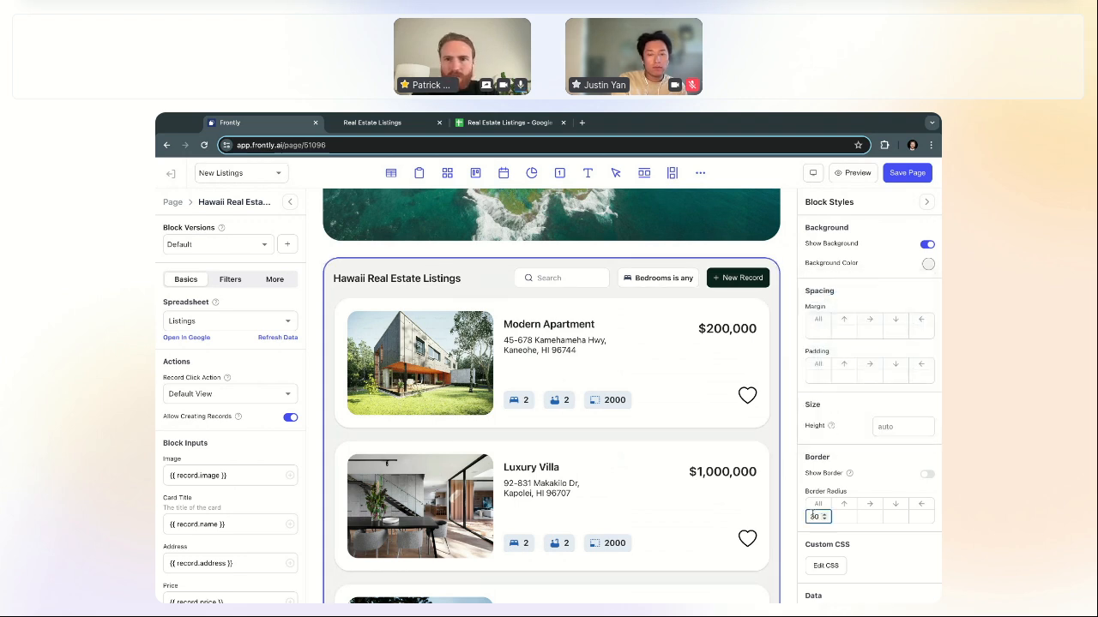
{"action": "type", "text": "0"}
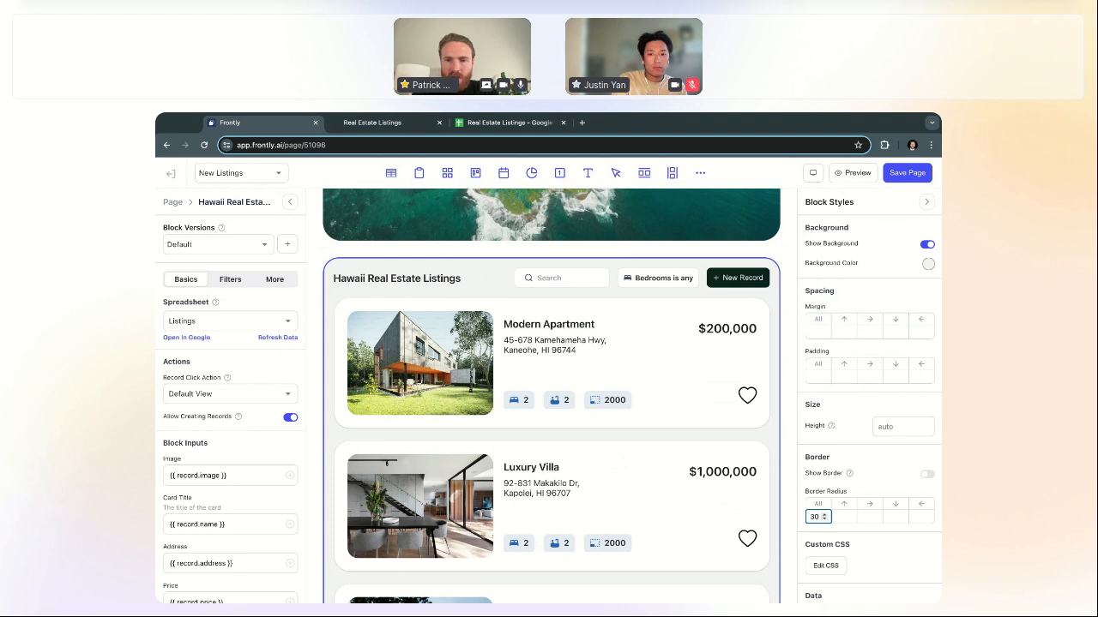
{"action": "key", "text": "BackSpace"}
{"action": "type", "text": "5"}
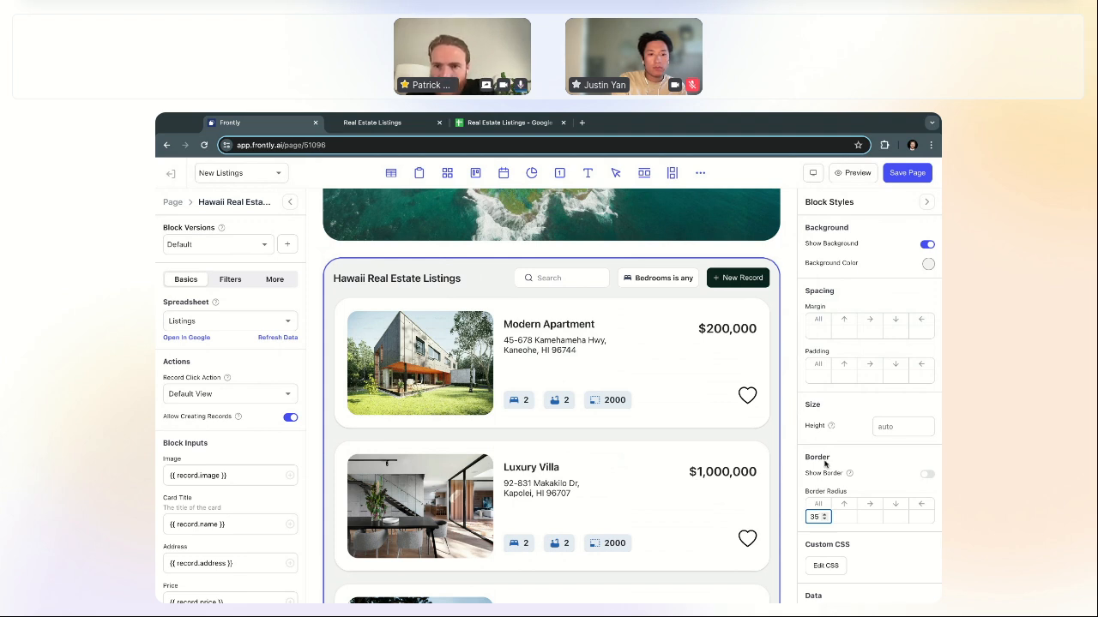
Step: Set the listings block padding to 30 and compare in the live listings app
{"action": "left_click", "coordinate": [815, 375]}
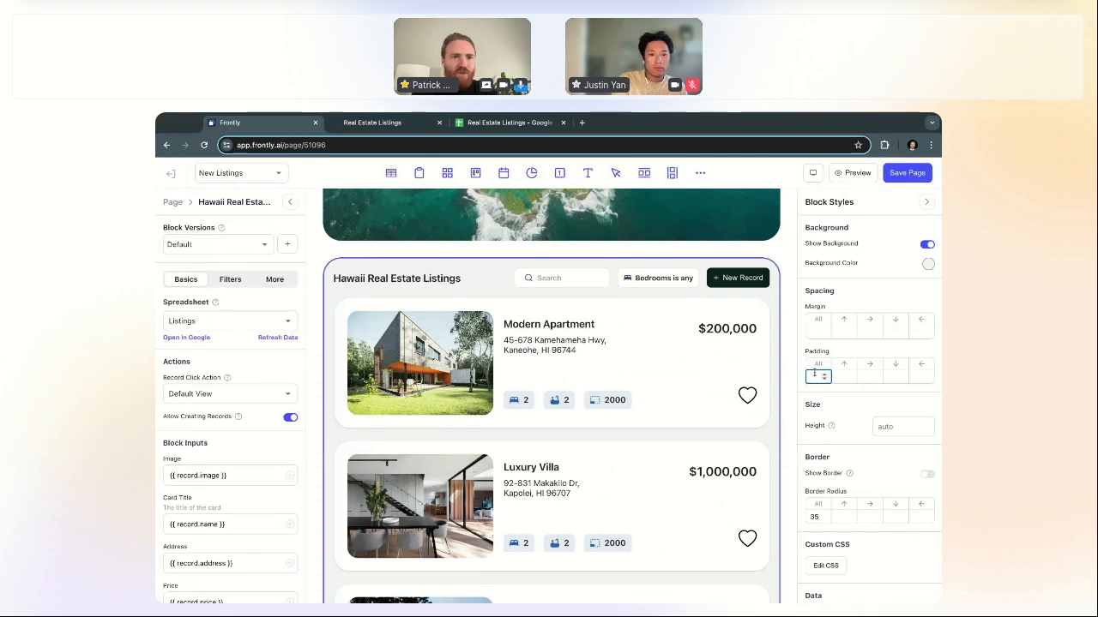
{"action": "type", "text": "25"}
{"action": "key", "text": "BackSpace"}
{"action": "key", "text": "BackSpace"}
{"action": "type", "text": "30"}
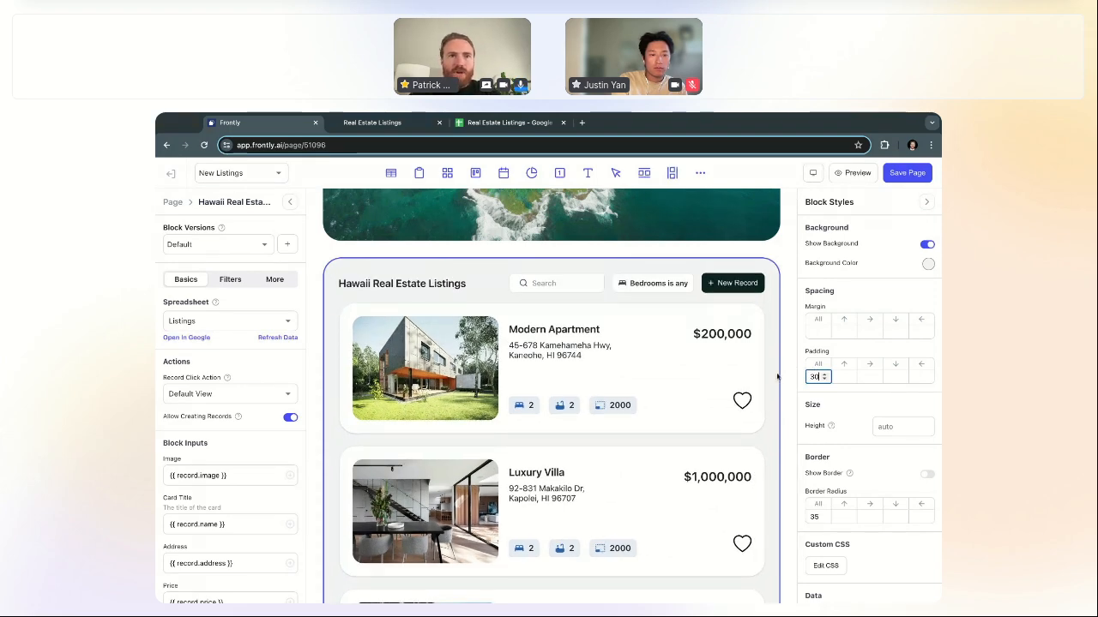
{"action": "left_click", "coordinate": [414, 126]}
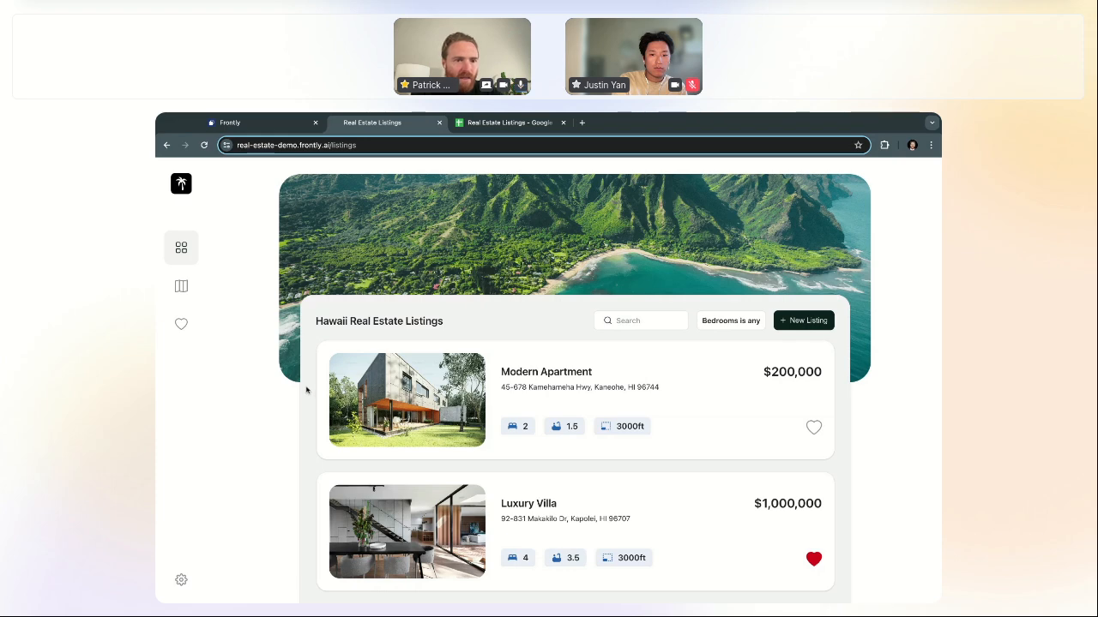
Step: Raise the listings block padding to 35, save the page, and check the live app
{"action": "left_click", "coordinate": [266, 126]}
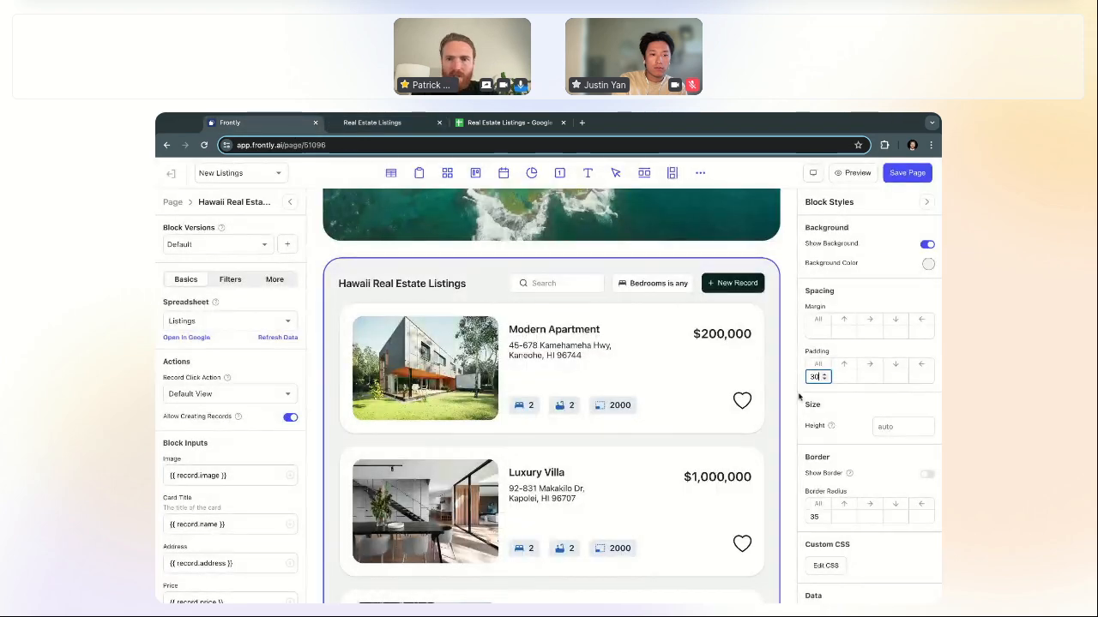
{"action": "left_click", "coordinate": [824, 376]}
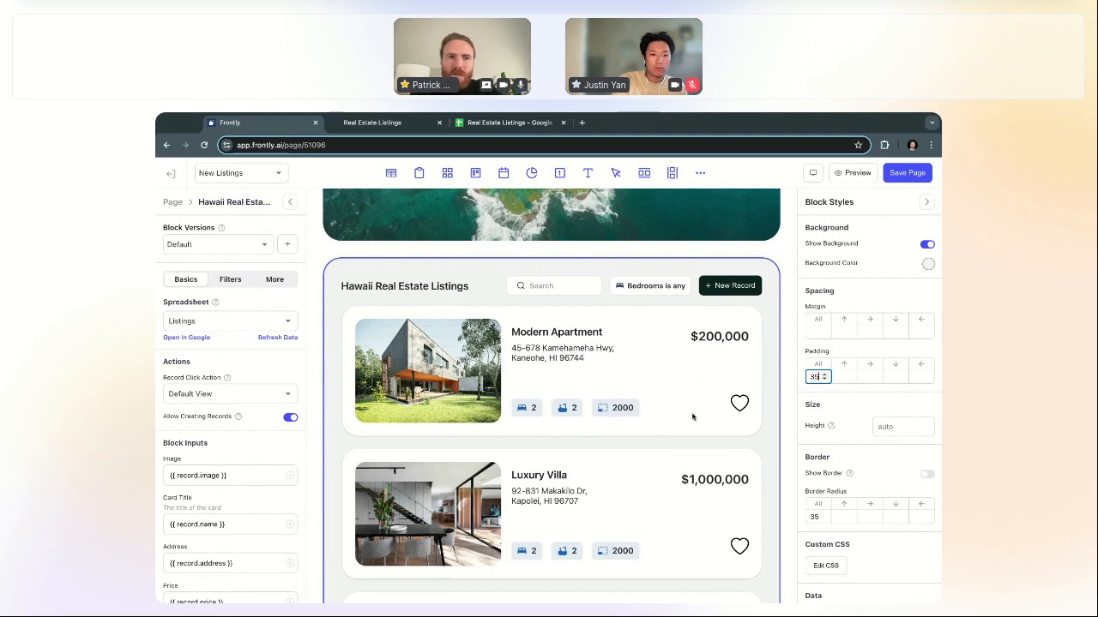
{"action": "scroll", "coordinate": [705, 372], "scroll_direction": "up", "scroll_amount": 3}
{"action": "scroll", "coordinate": [705, 373], "scroll_direction": "up", "scroll_amount": 1}
{"action": "left_click", "coordinate": [907, 173]}
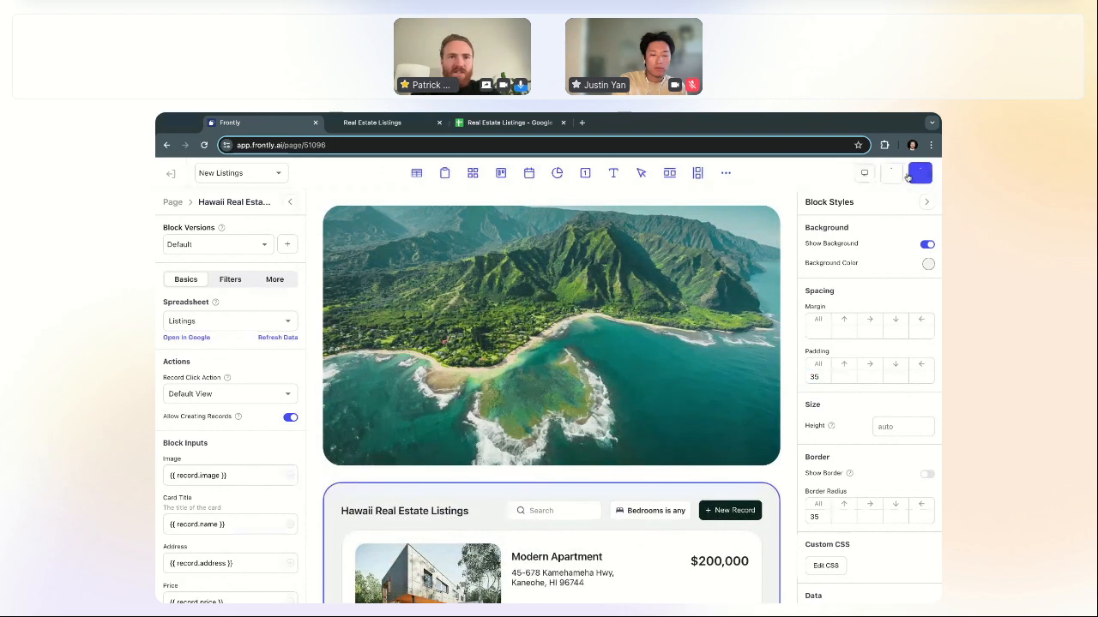
{"action": "left_click", "coordinate": [383, 122]}
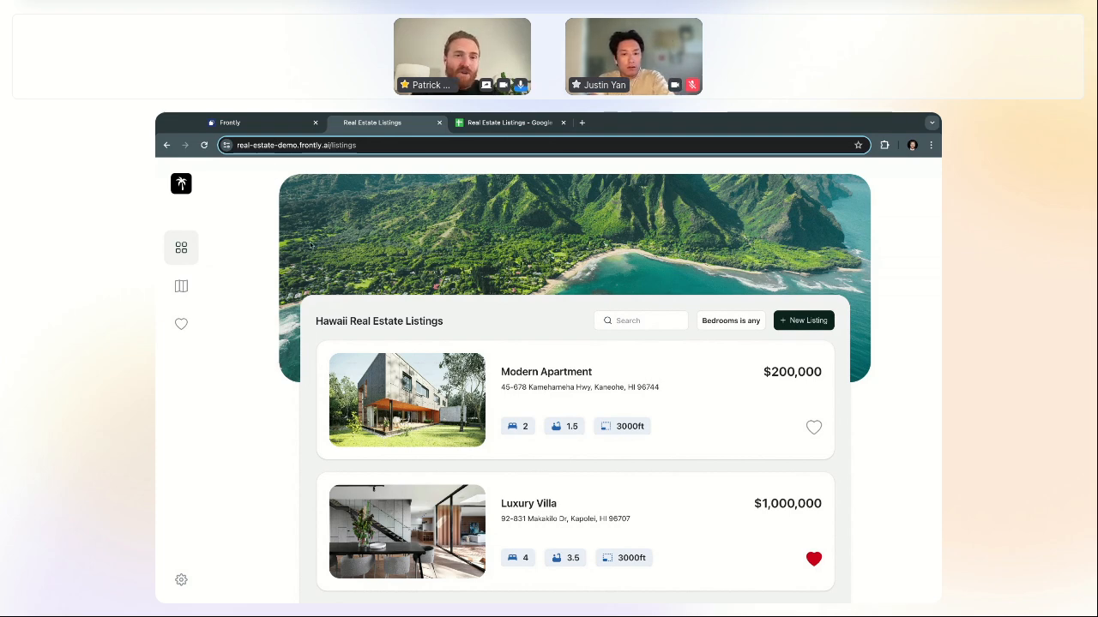
{"action": "left_click", "coordinate": [229, 123]}
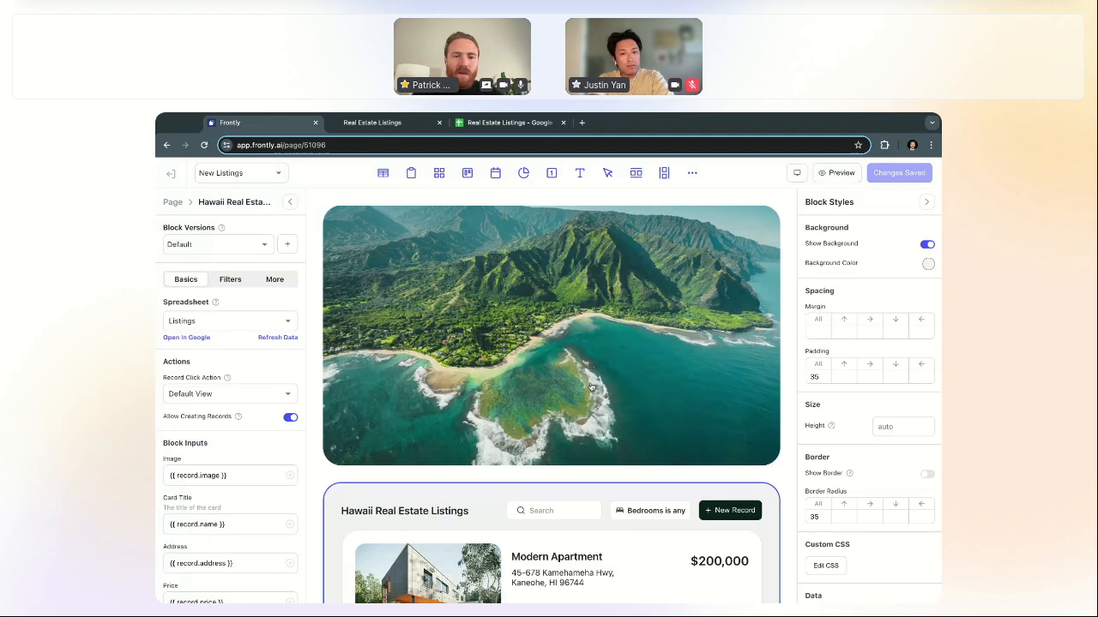
{"action": "scroll", "coordinate": [790, 432], "scroll_direction": "down", "scroll_amount": 3}
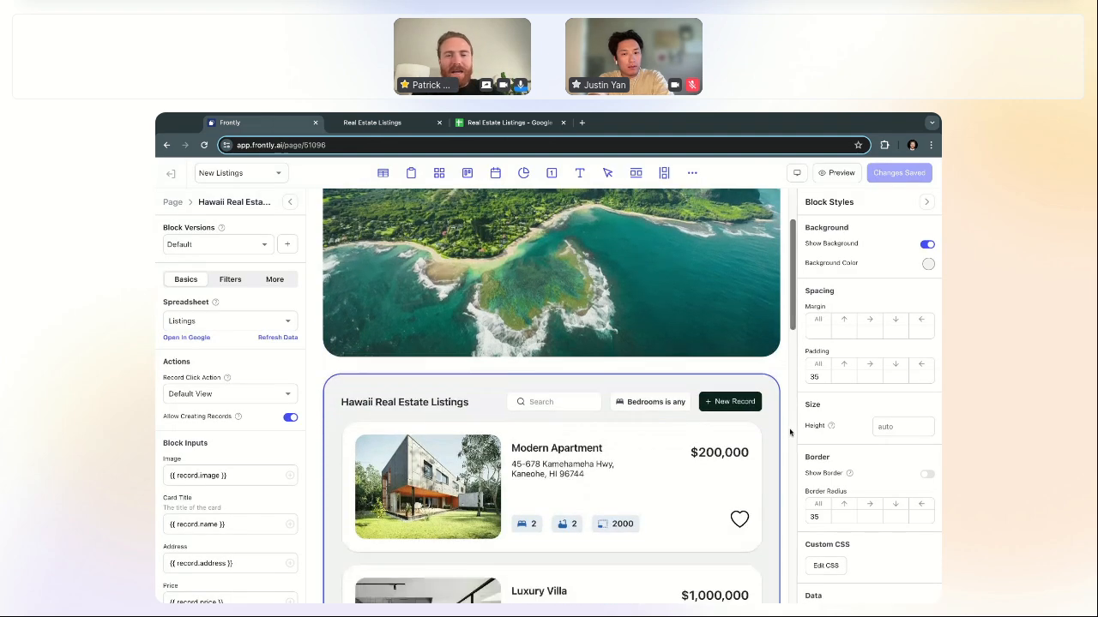
{"action": "scroll", "coordinate": [790, 432], "scroll_direction": "up", "scroll_amount": 1}
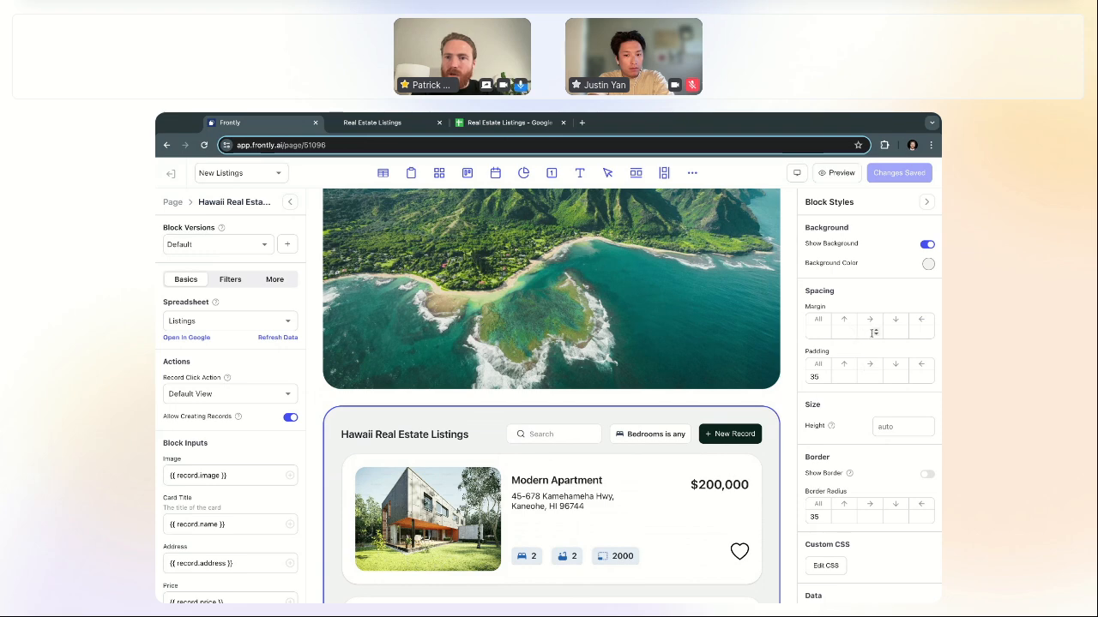
Step: Set the listings block's left and right margins to 40
{"action": "left_click", "coordinate": [915, 334]}
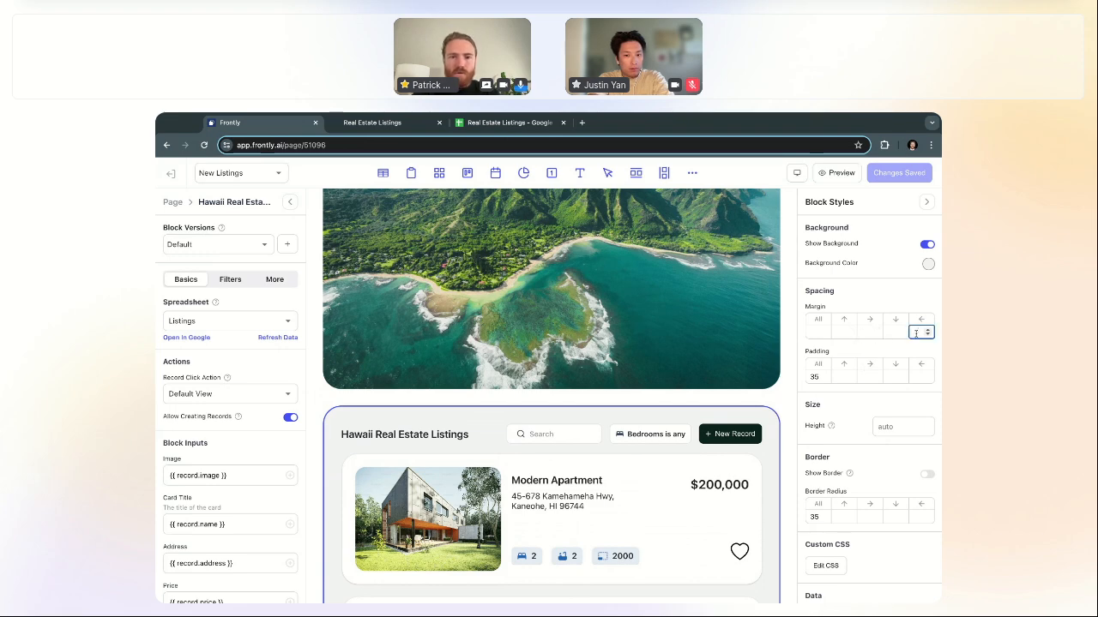
{"action": "type", "text": "30"}
{"action": "key", "text": "super+a"}
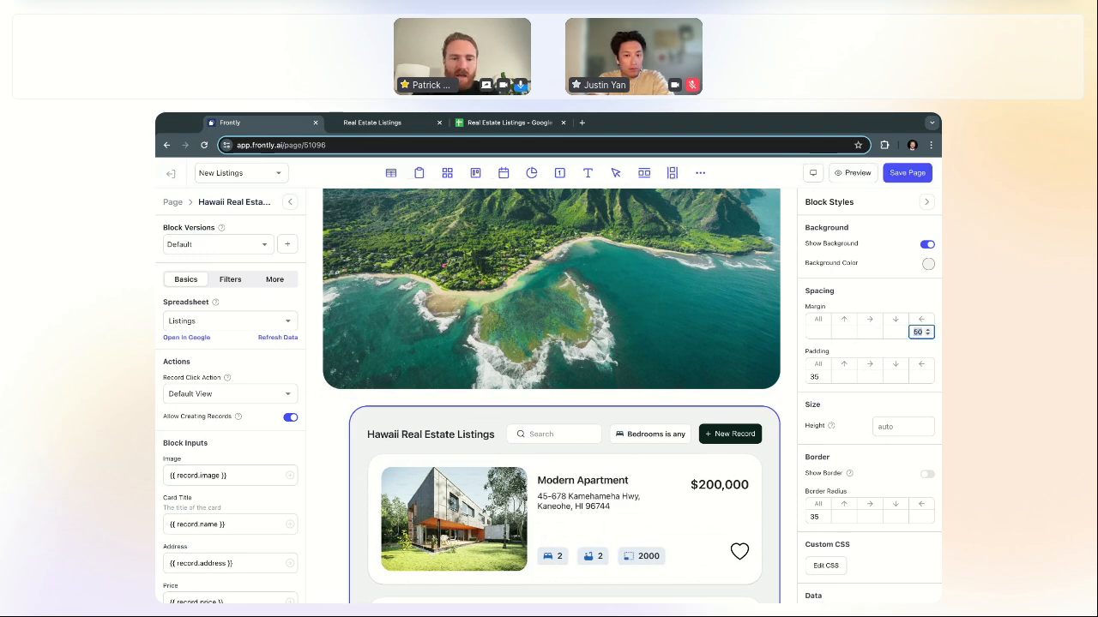
{"action": "type", "text": "40"}
{"action": "left_click", "coordinate": [867, 333]}
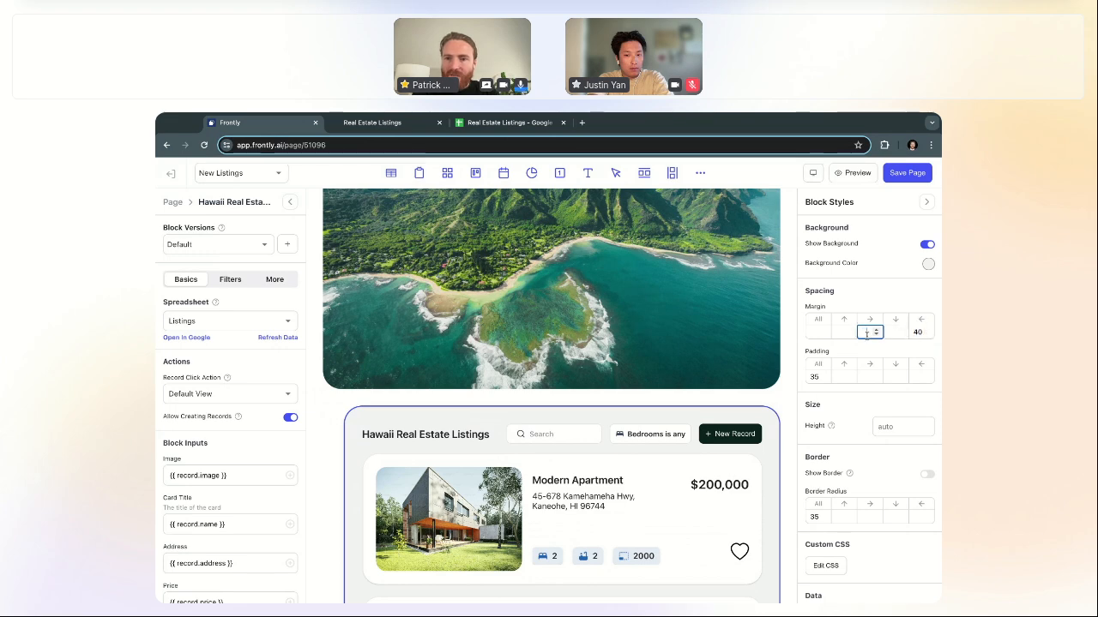
{"action": "type", "text": "40"}
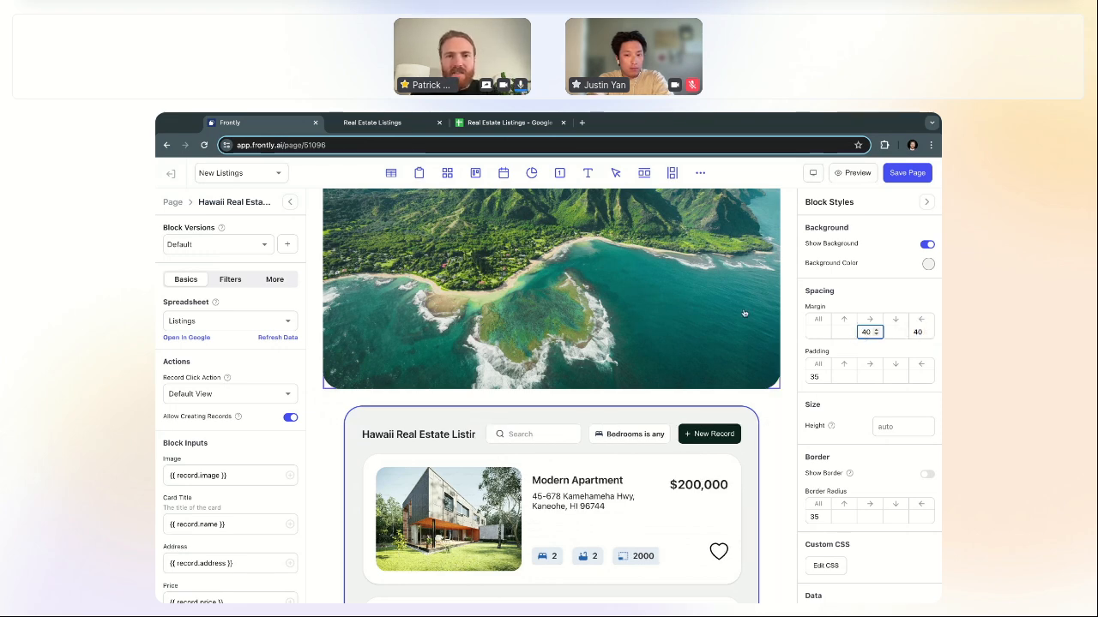
{"action": "left_click", "coordinate": [776, 420]}
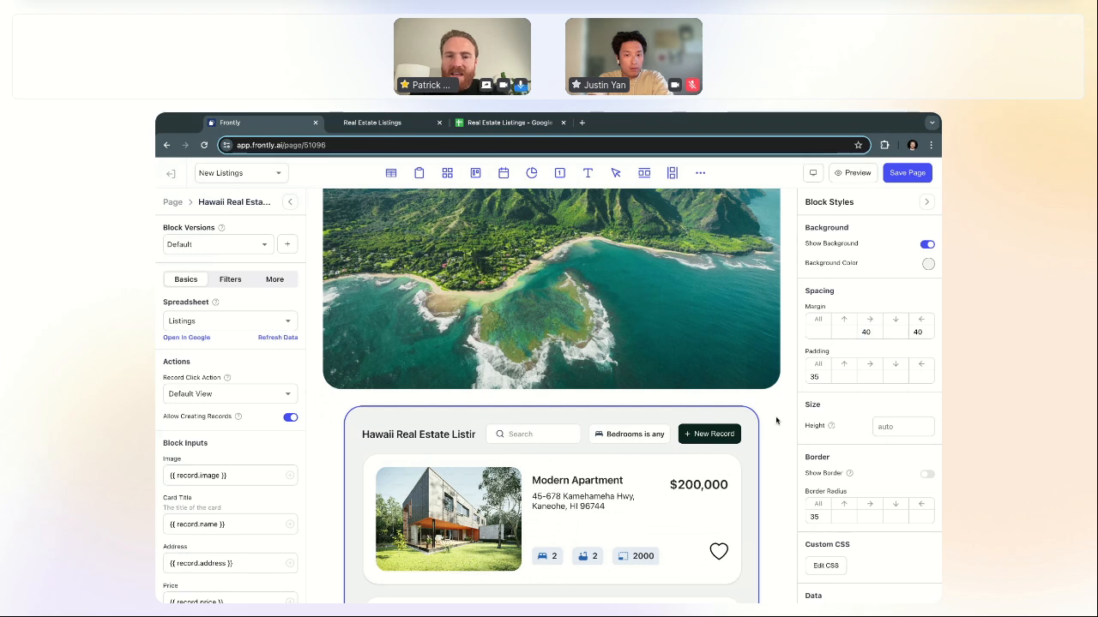
Step: Give the listings block a -20 top margin so it overlaps the Hawaii banner
{"action": "left_click", "coordinate": [840, 333]}
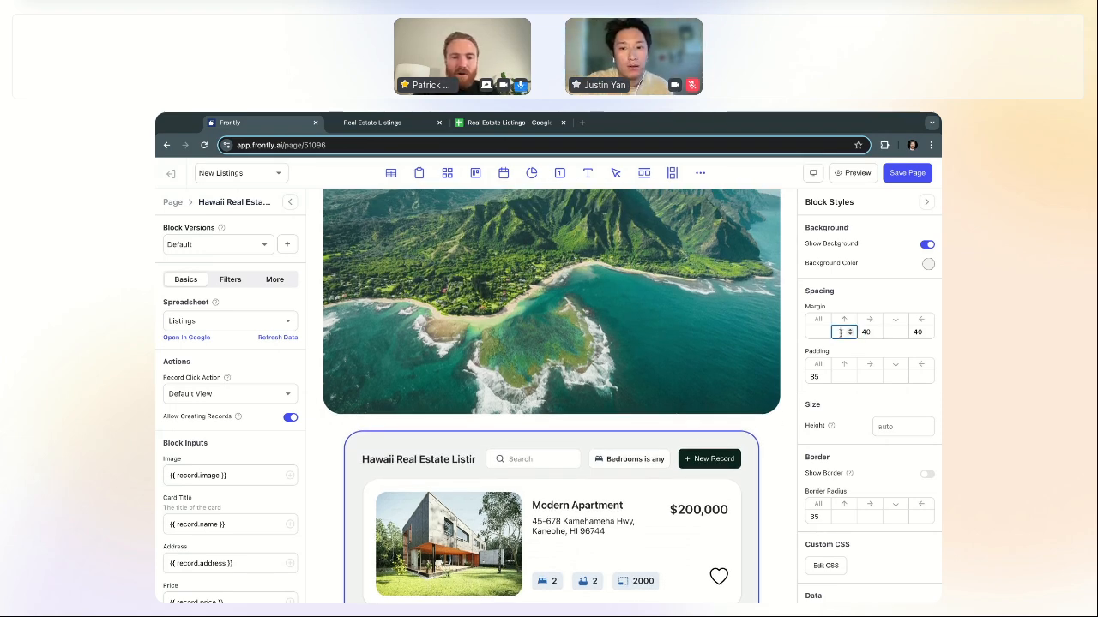
{"action": "type", "text": "10"}
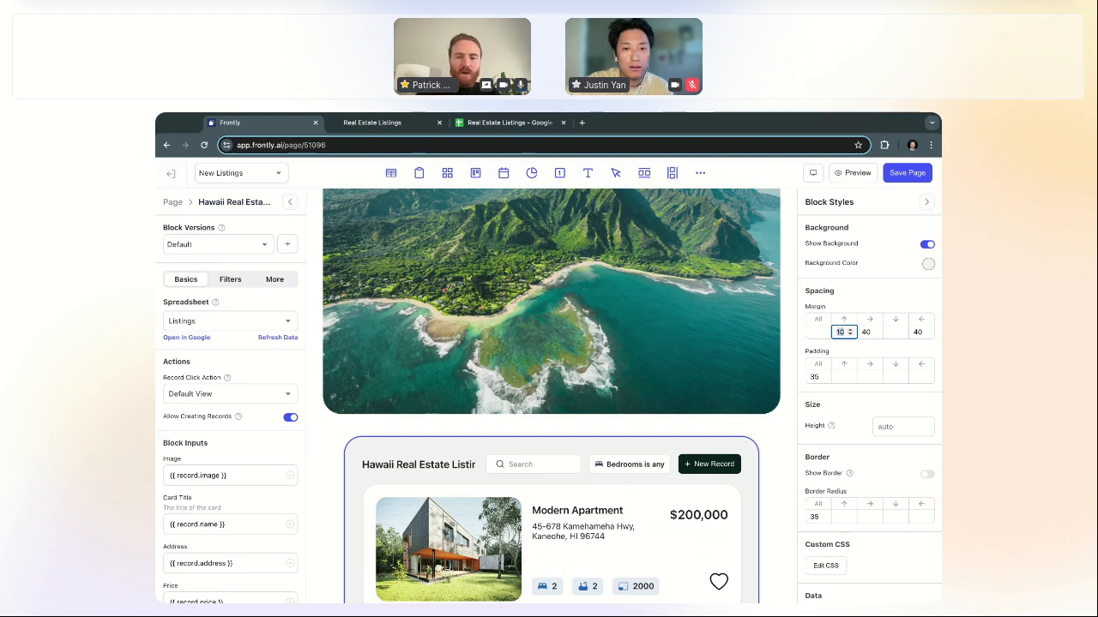
{"action": "key", "text": "BackSpace"}
{"action": "type", "text": "-100"}
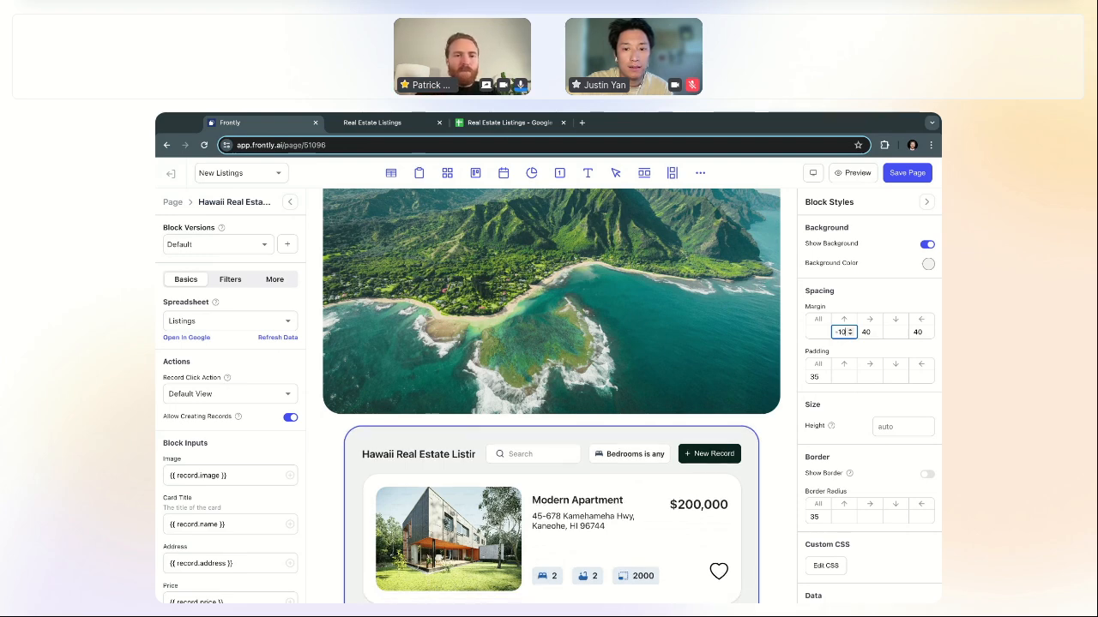
{"action": "key", "text": "Left"}
{"action": "key", "text": "Left"}
{"action": "key", "text": "BackSpace"}
{"action": "type", "text": "2"}
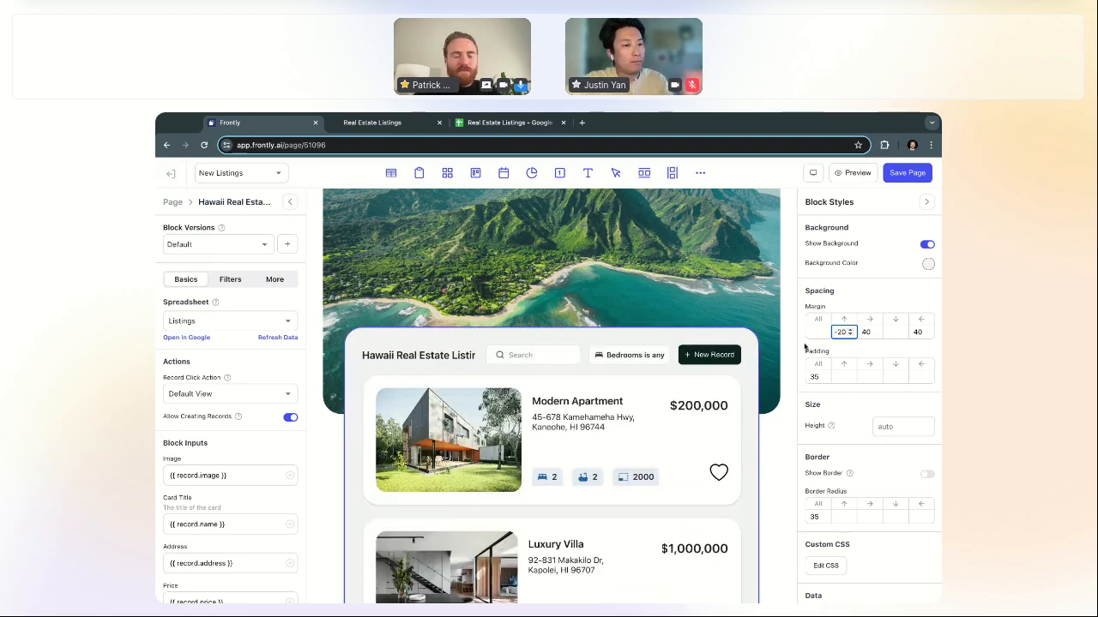
{"action": "scroll", "coordinate": [704, 343], "scroll_direction": "up", "scroll_amount": 1}
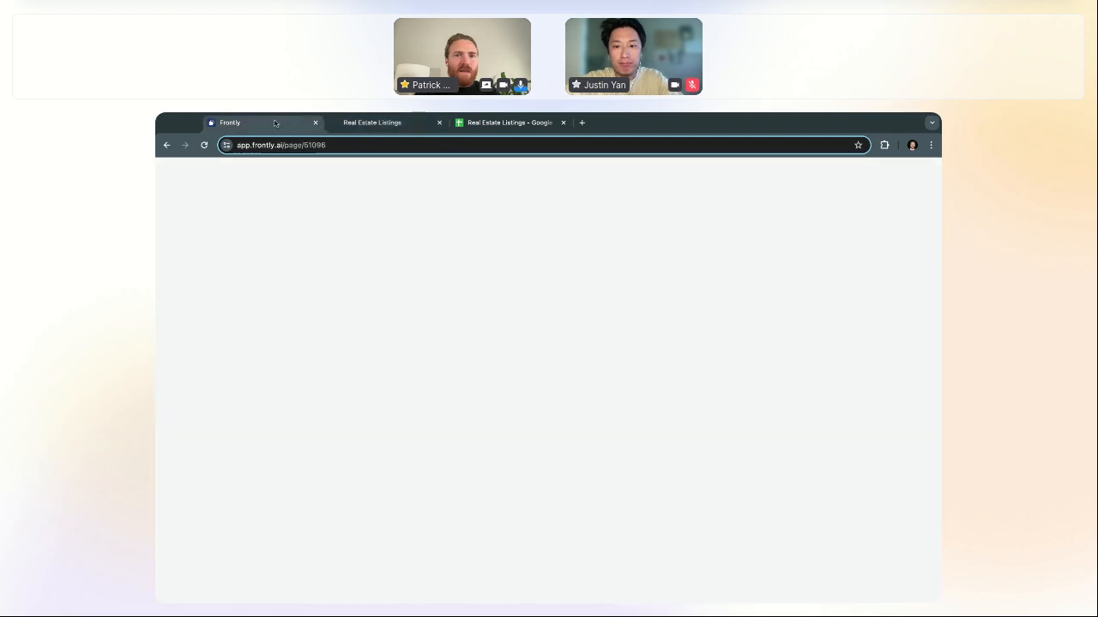
Step: Set the hero image block's height to 450
{"action": "left_click", "coordinate": [574, 233]}
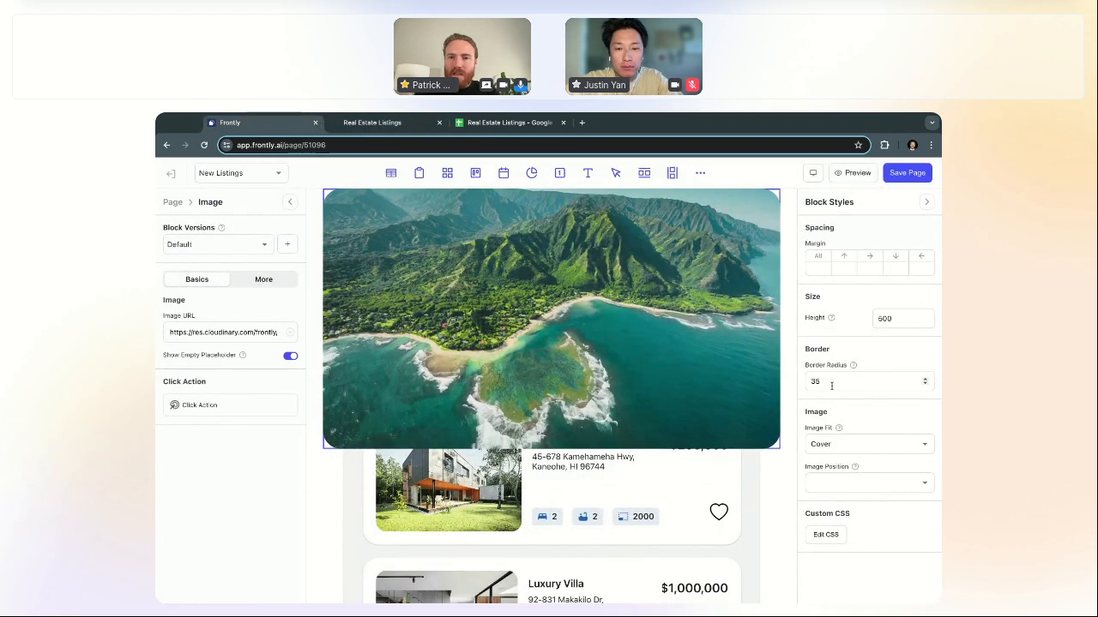
{"action": "double_click", "coordinate": [901, 319]}
{"action": "type", "text": "450"}
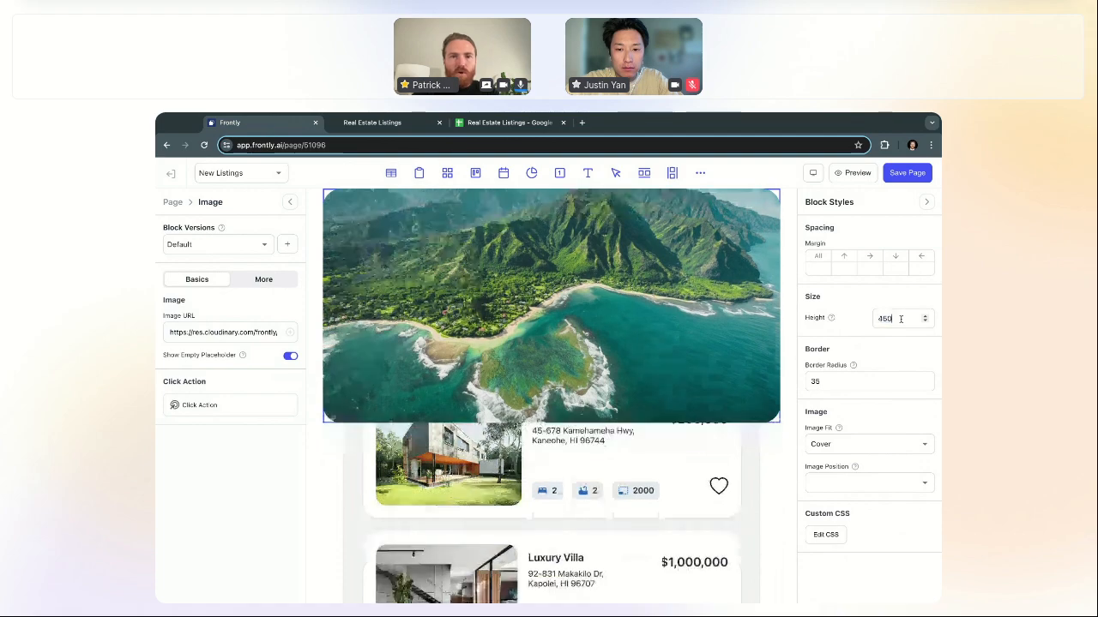
Step: Change the listings block's top margin to -30 and save the page
{"action": "left_click", "coordinate": [759, 443]}
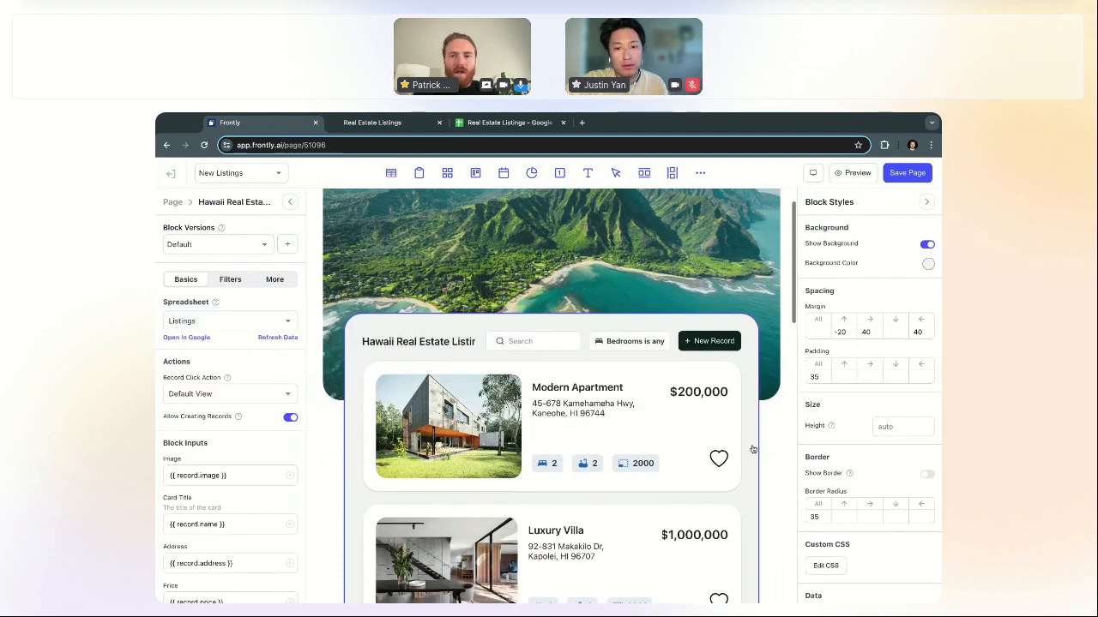
{"action": "left_click", "coordinate": [854, 331]}
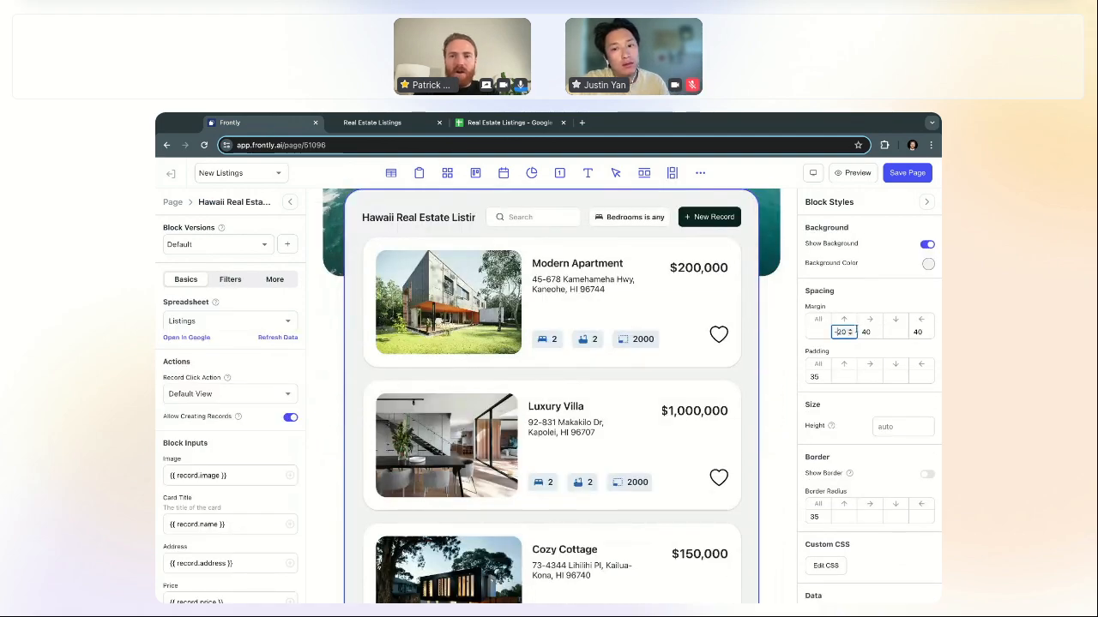
{"action": "key", "text": "BackSpace"}
{"action": "type", "text": "3"}
{"action": "scroll", "coordinate": [594, 355], "scroll_direction": "up", "scroll_amount": 3}
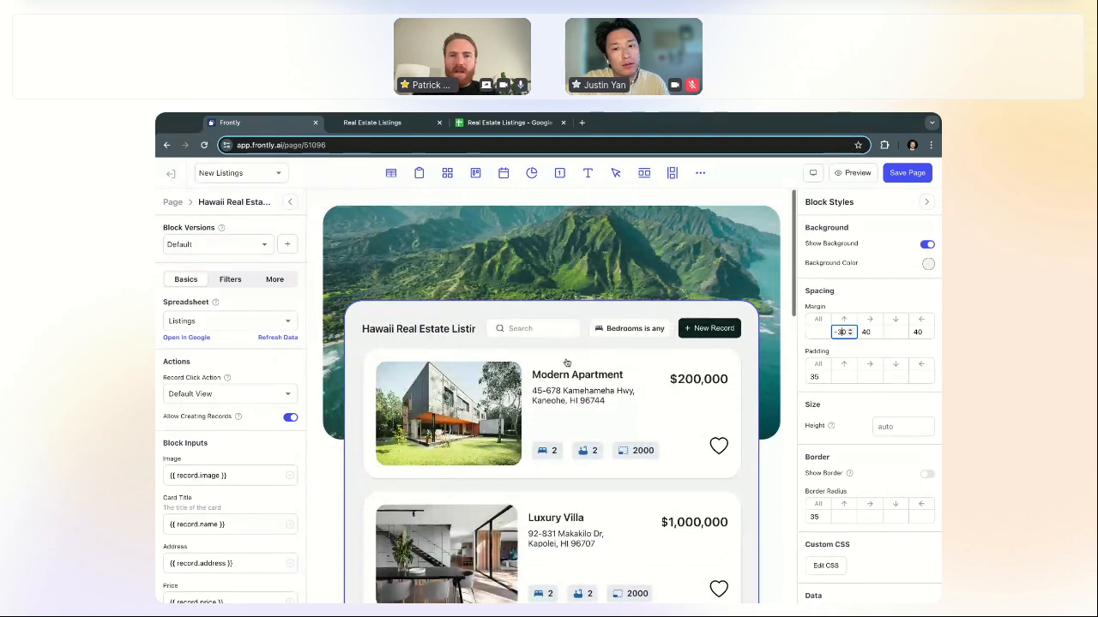
{"action": "left_click", "coordinate": [898, 174]}
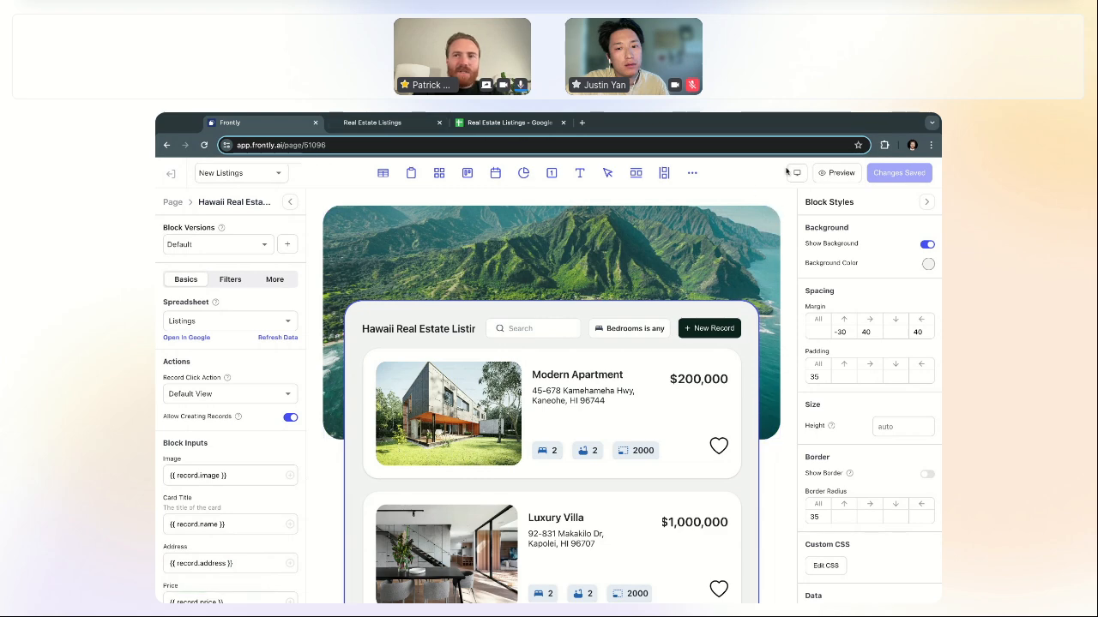
Step: Open a live preview of the listings page and scroll through its layout
{"action": "left_click", "coordinate": [836, 173]}
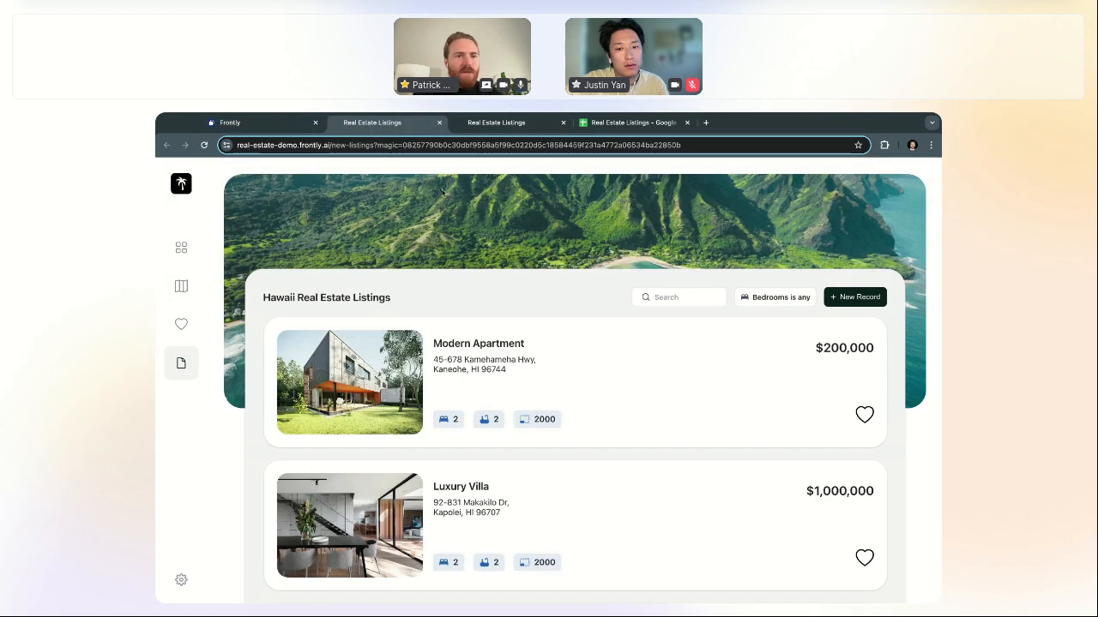
{"action": "scroll", "coordinate": [540, 393], "scroll_direction": "down", "scroll_amount": 3}
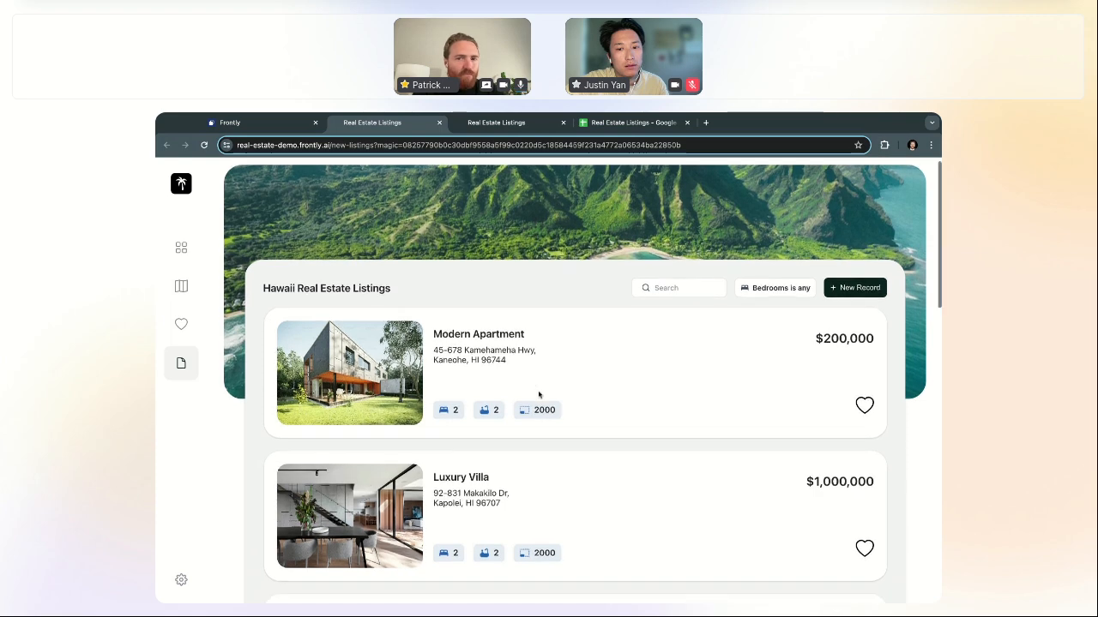
{"action": "scroll", "coordinate": [539, 395], "scroll_direction": "up", "scroll_amount": 3}
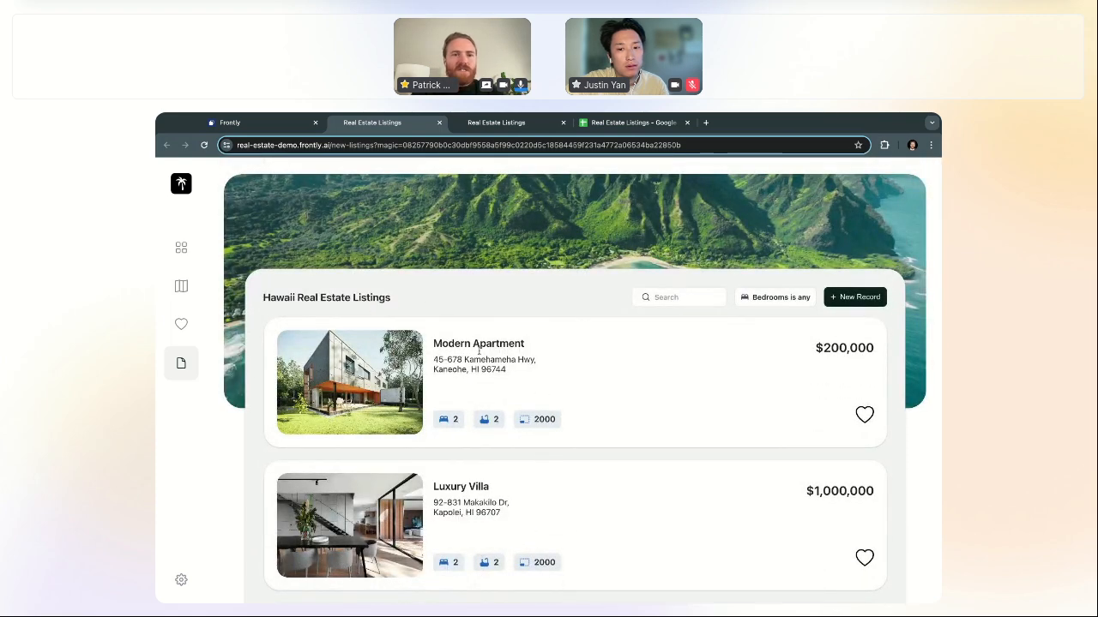
{"action": "left_click", "coordinate": [509, 127]}
{"action": "left_click", "coordinate": [405, 127]}
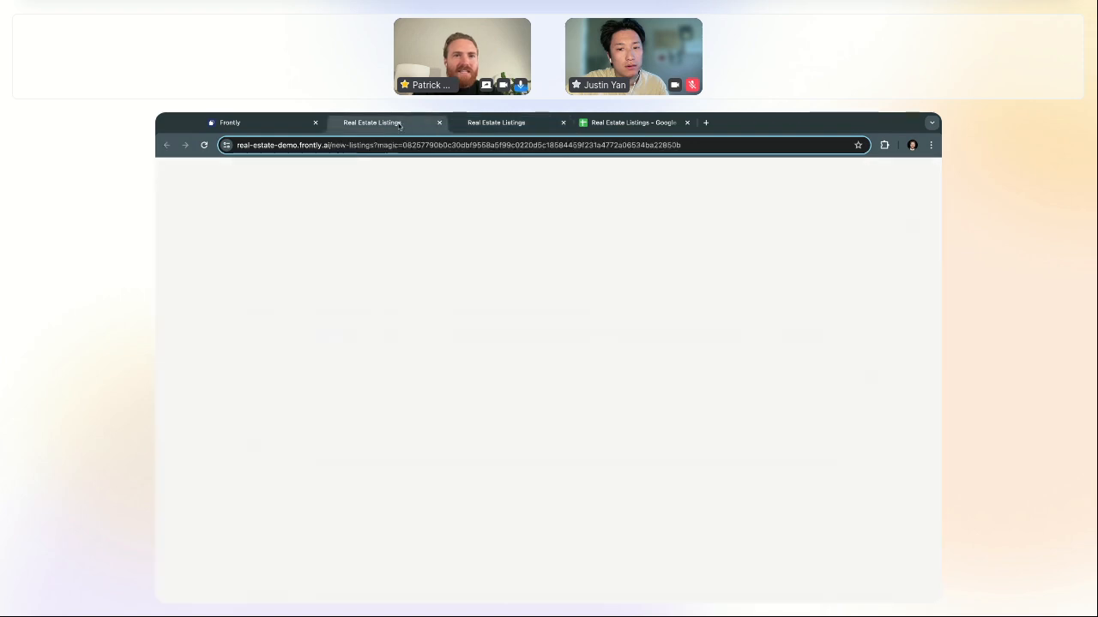
Step: Back in the editor, select the hero image and listings blocks to check their overlap
{"action": "left_click", "coordinate": [282, 126]}
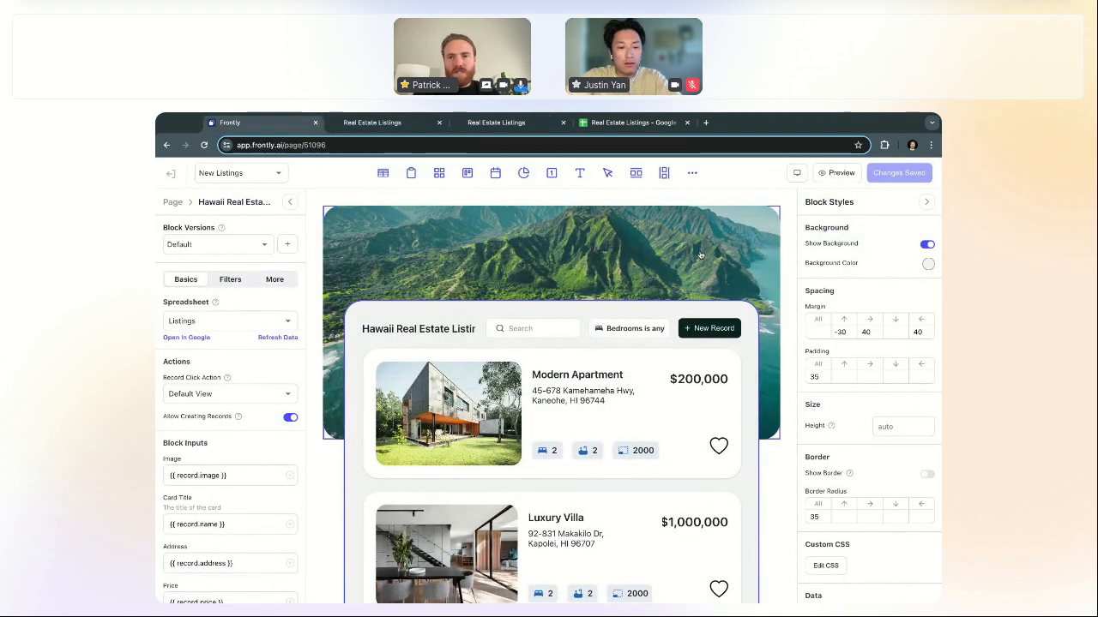
{"action": "left_click", "coordinate": [571, 242]}
{"action": "left_click", "coordinate": [753, 393]}
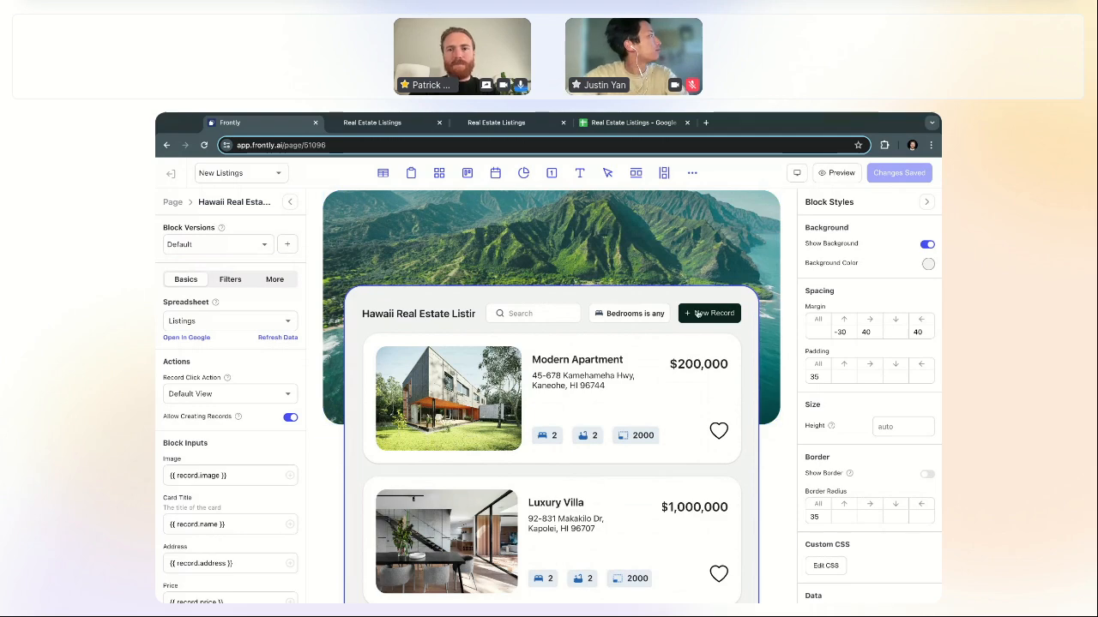
{"action": "left_click", "coordinate": [769, 268]}
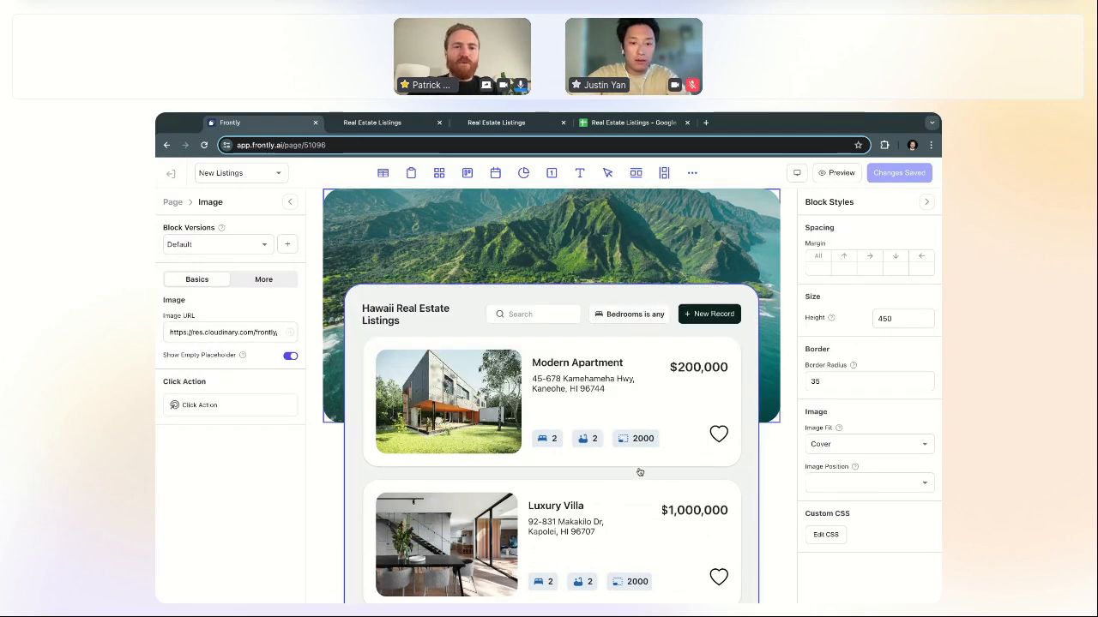
Step: Change the listings block's top margin from -30 to -25 and save the page
{"action": "left_click", "coordinate": [750, 491]}
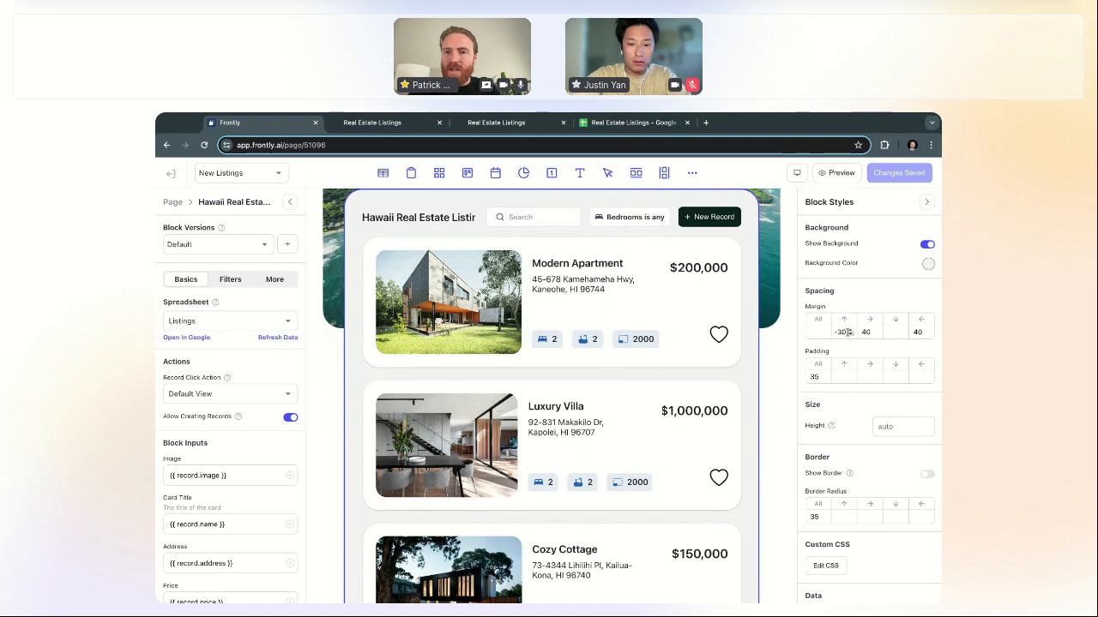
{"action": "left_click", "coordinate": [842, 332]}
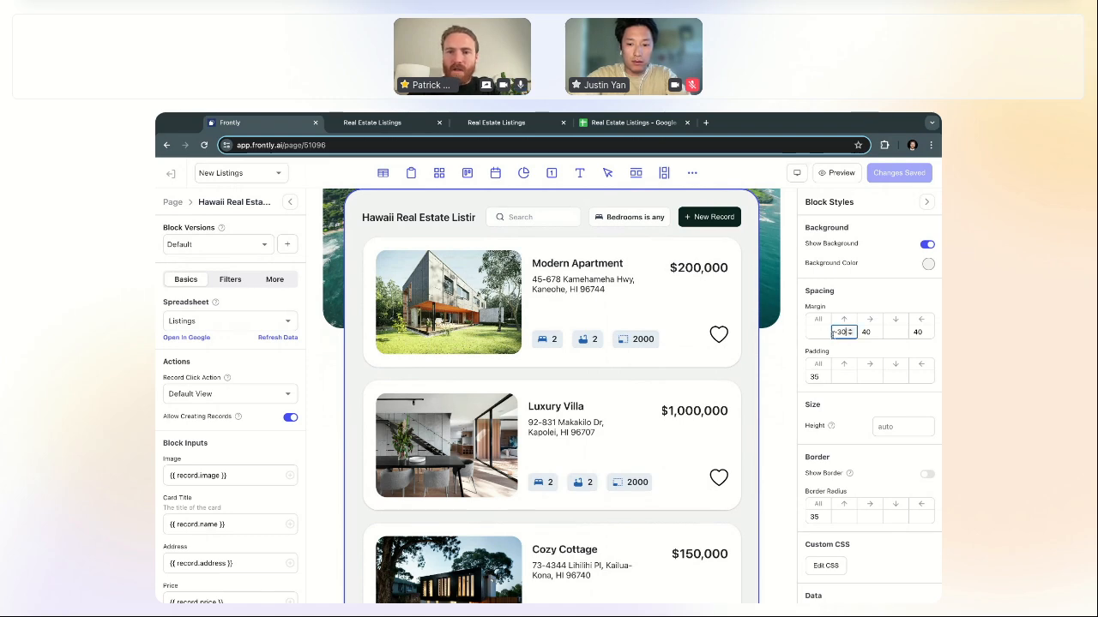
{"action": "key", "text": "BackSpace"}
{"action": "key", "text": "BackSpace"}
{"action": "type", "text": "25"}
{"action": "scroll", "coordinate": [715, 367], "scroll_direction": "up", "scroll_amount": 2}
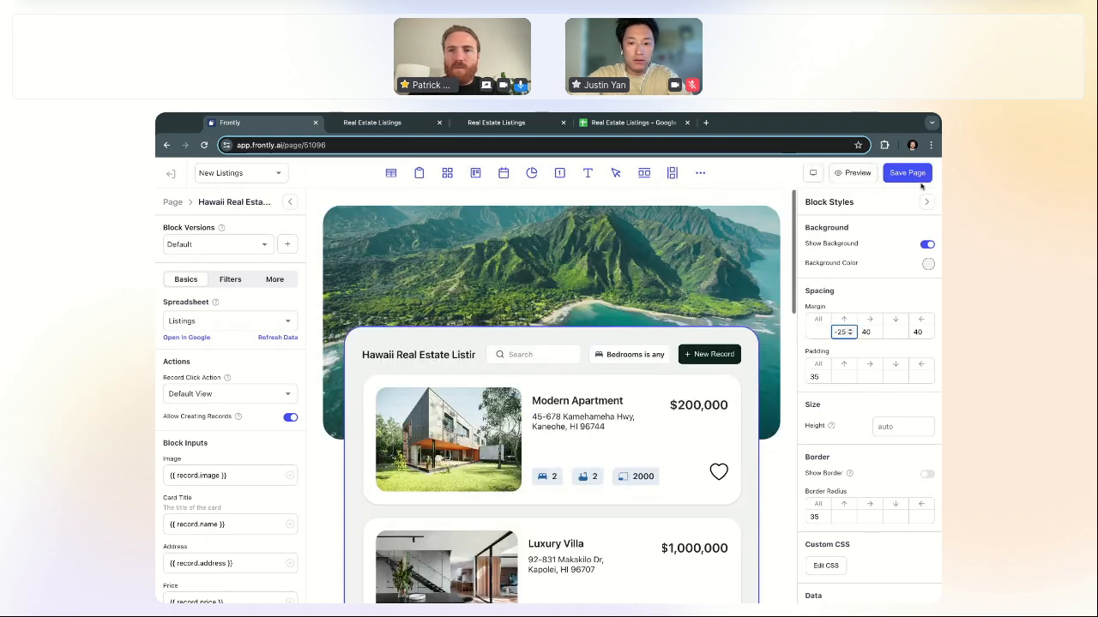
{"action": "left_click", "coordinate": [915, 175]}
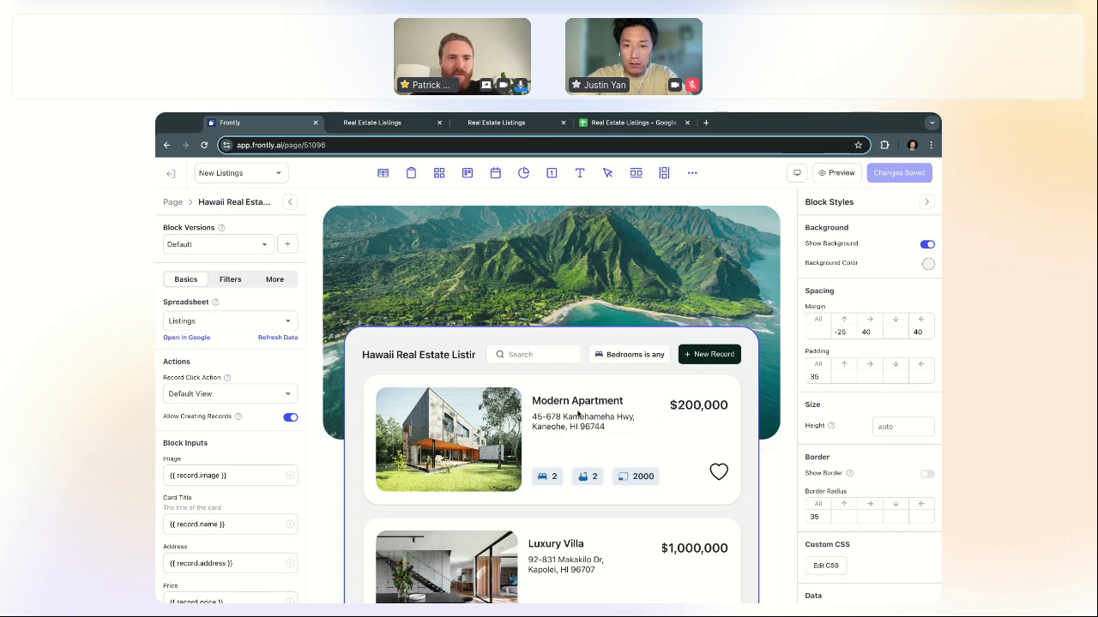
Step: Open the Custom Real Estate Listing block from Settings > Custom Blocks
{"action": "left_click", "coordinate": [172, 203]}
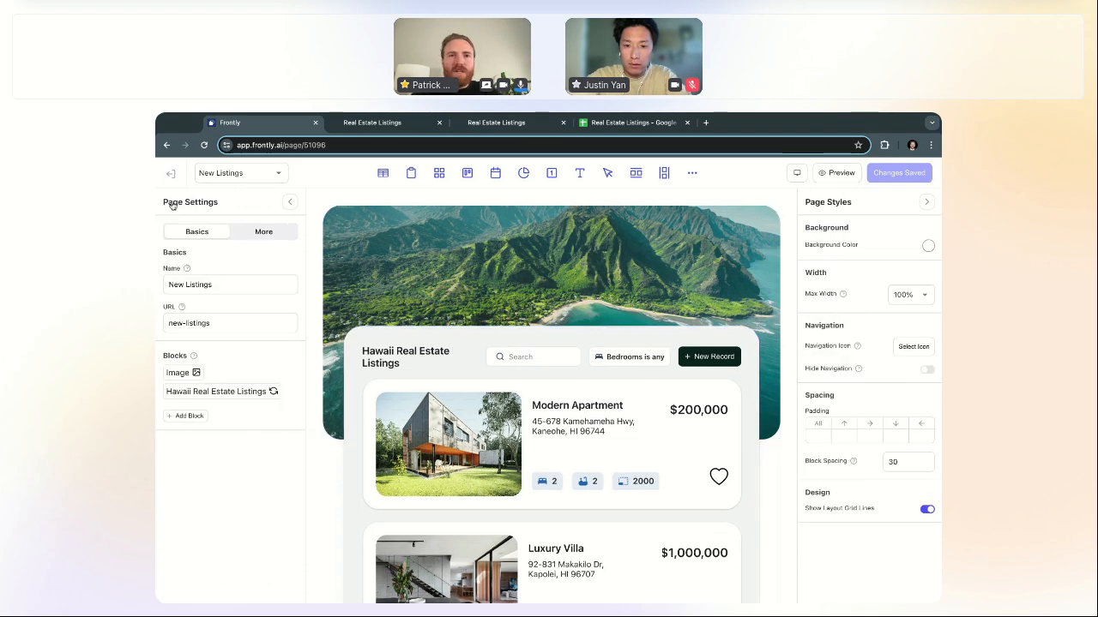
{"action": "left_click", "coordinate": [171, 177]}
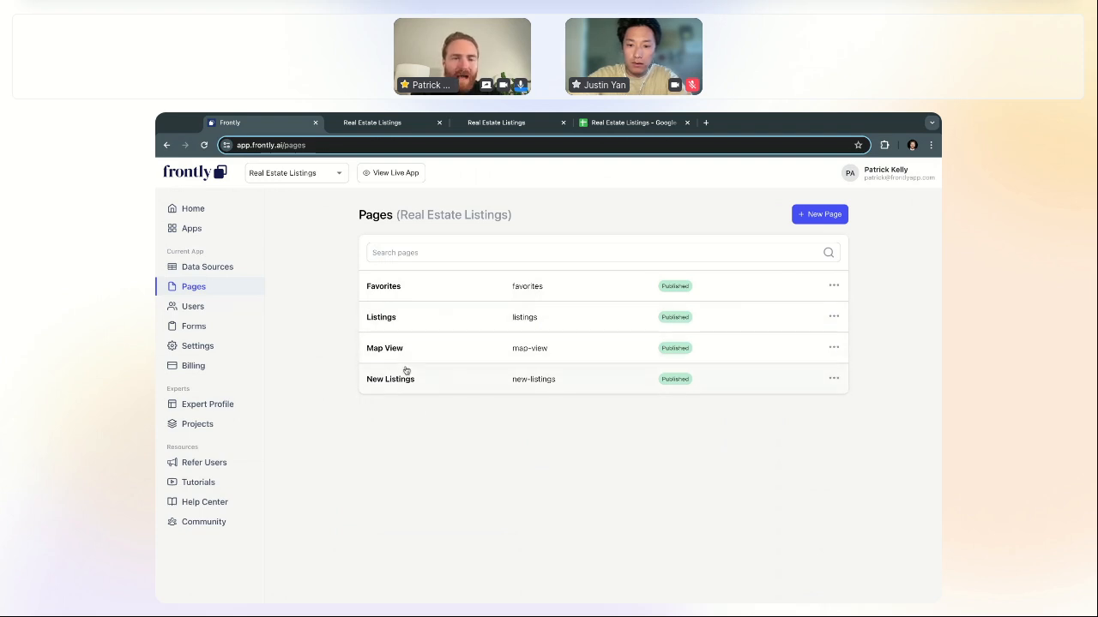
{"action": "left_click", "coordinate": [211, 345]}
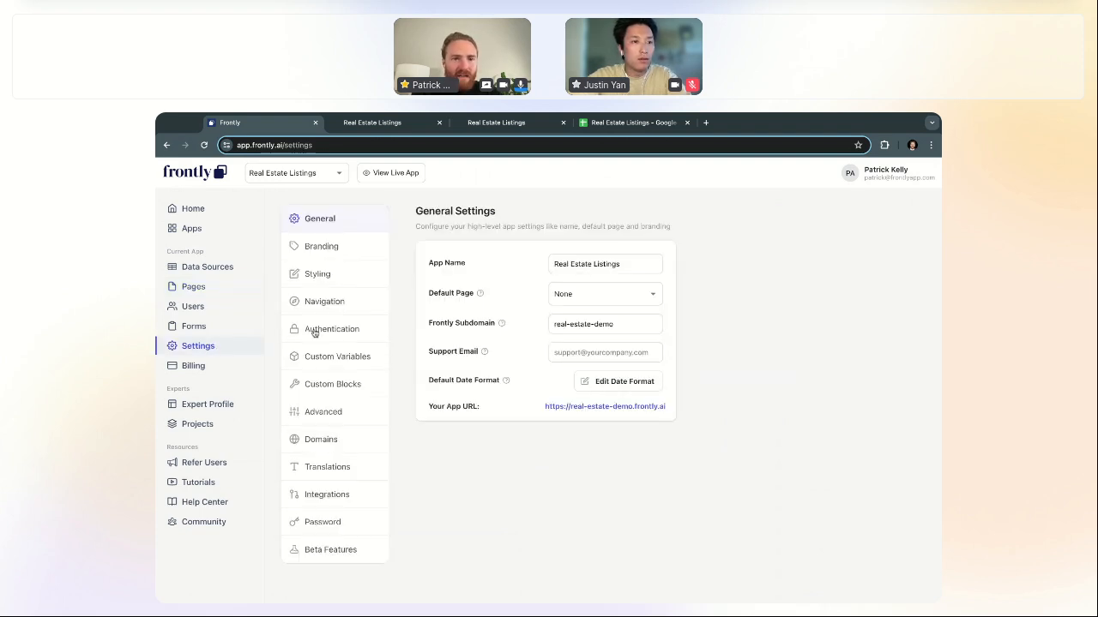
{"action": "left_click", "coordinate": [347, 387]}
{"action": "left_click", "coordinate": [536, 315]}
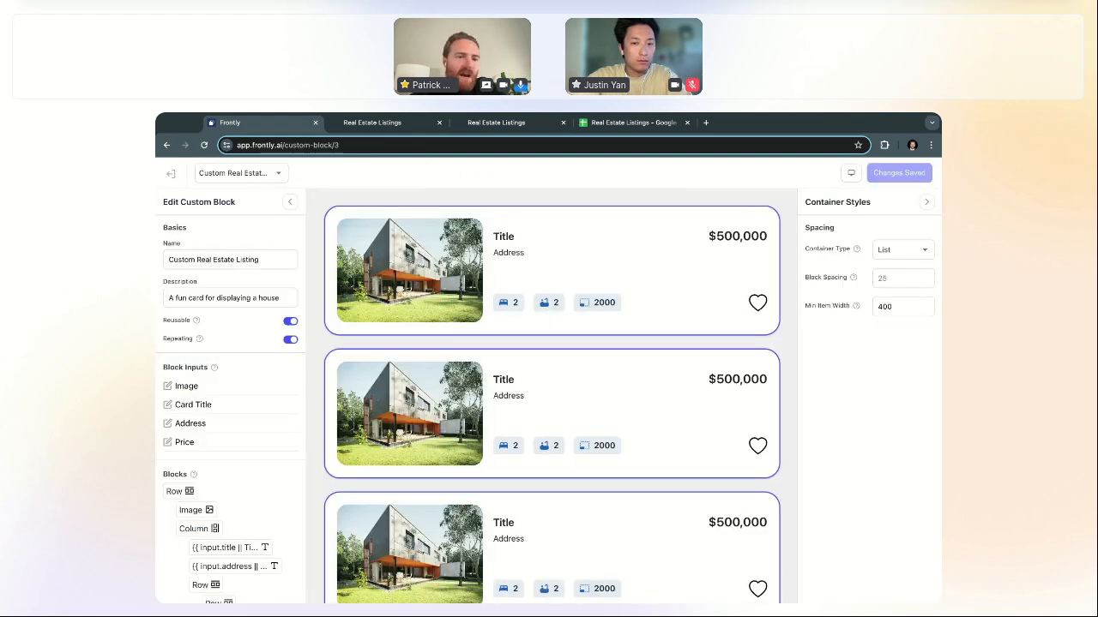
Step: Duplicate the block and open the new 'Custom Real Estate Listing (Copy)'
{"action": "scroll", "coordinate": [287, 575], "scroll_direction": "down", "scroll_amount": 2}
{"action": "scroll", "coordinate": [263, 436], "scroll_direction": "down", "scroll_amount": 3}
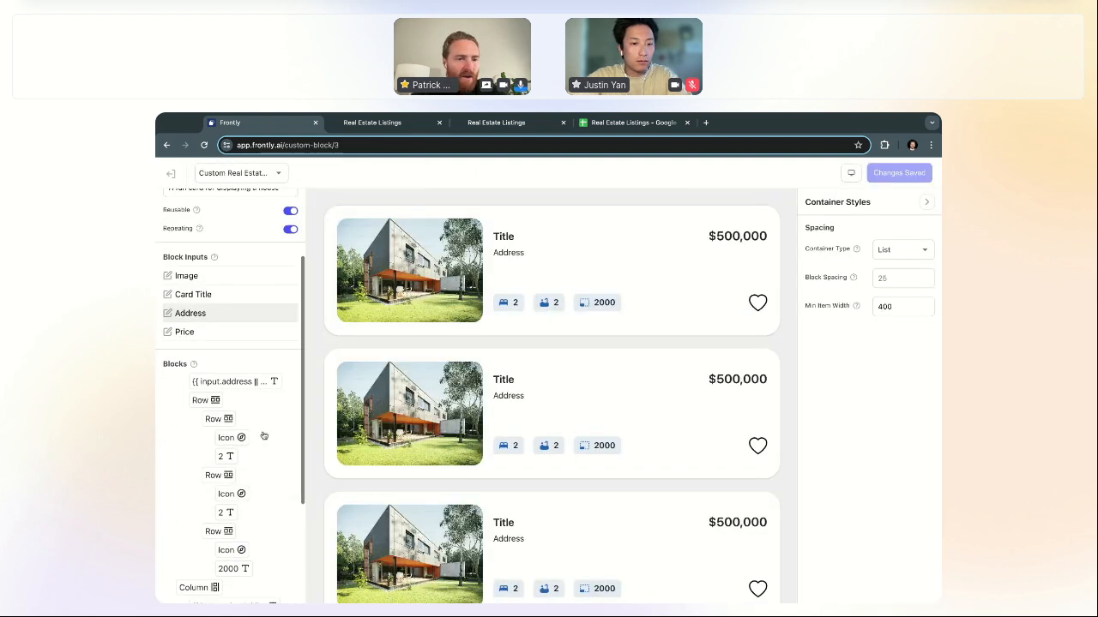
{"action": "scroll", "coordinate": [263, 436], "scroll_direction": "down", "scroll_amount": 4}
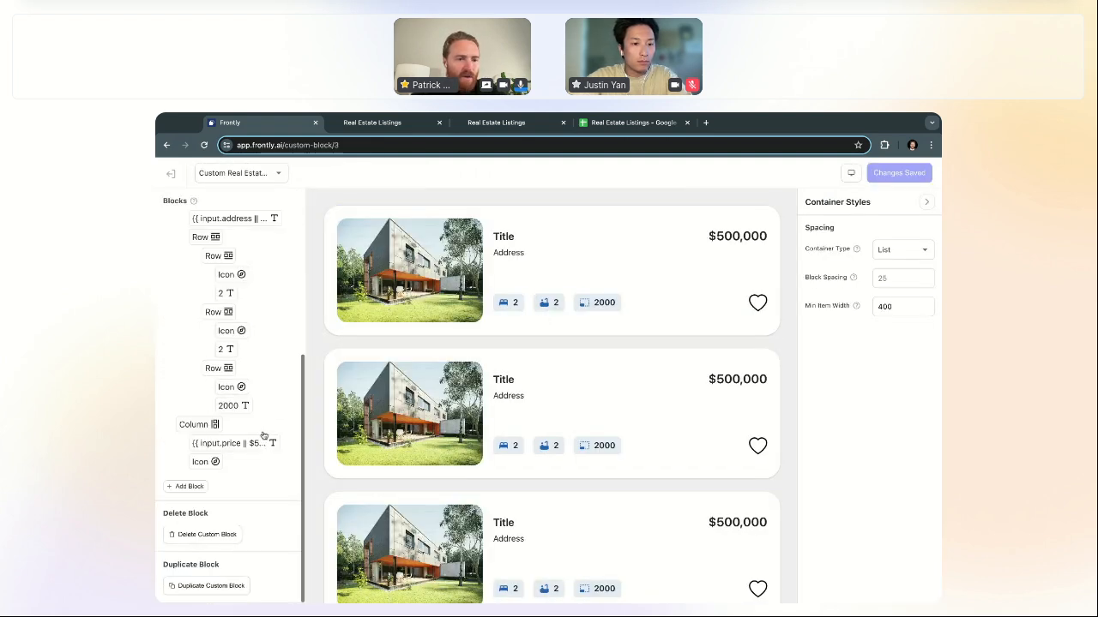
{"action": "left_click", "coordinate": [225, 586]}
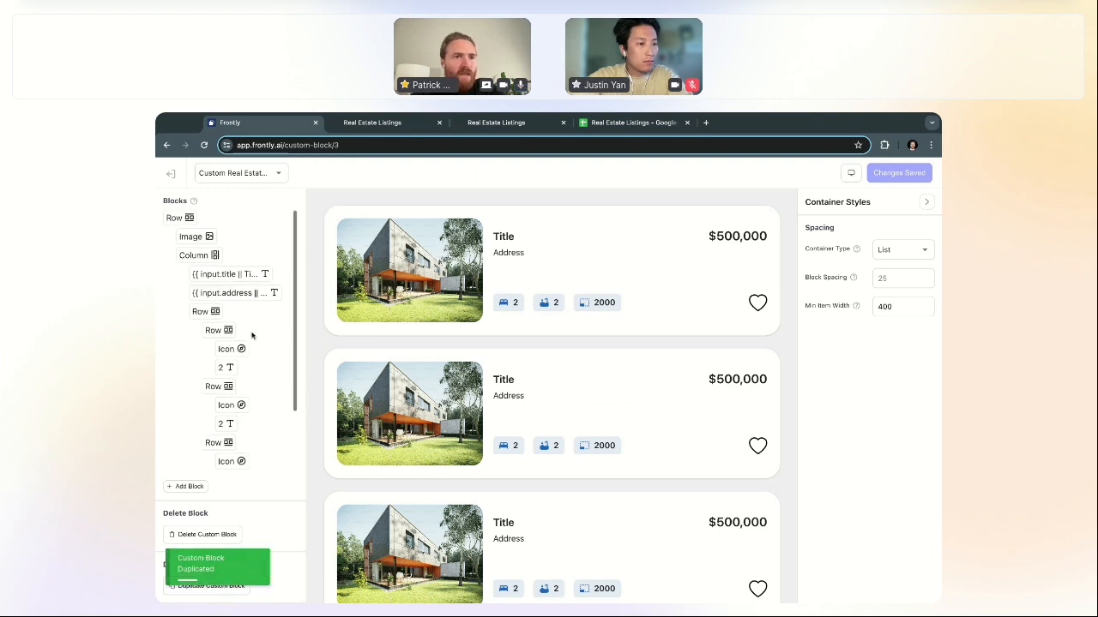
{"action": "left_click", "coordinate": [171, 173]}
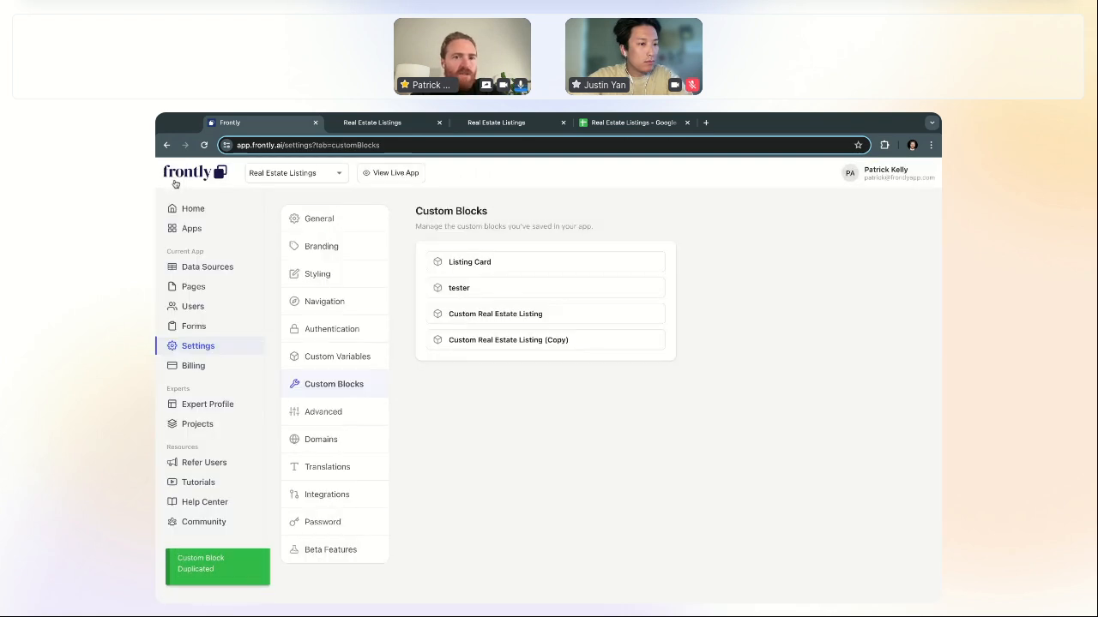
{"action": "left_click", "coordinate": [525, 341]}
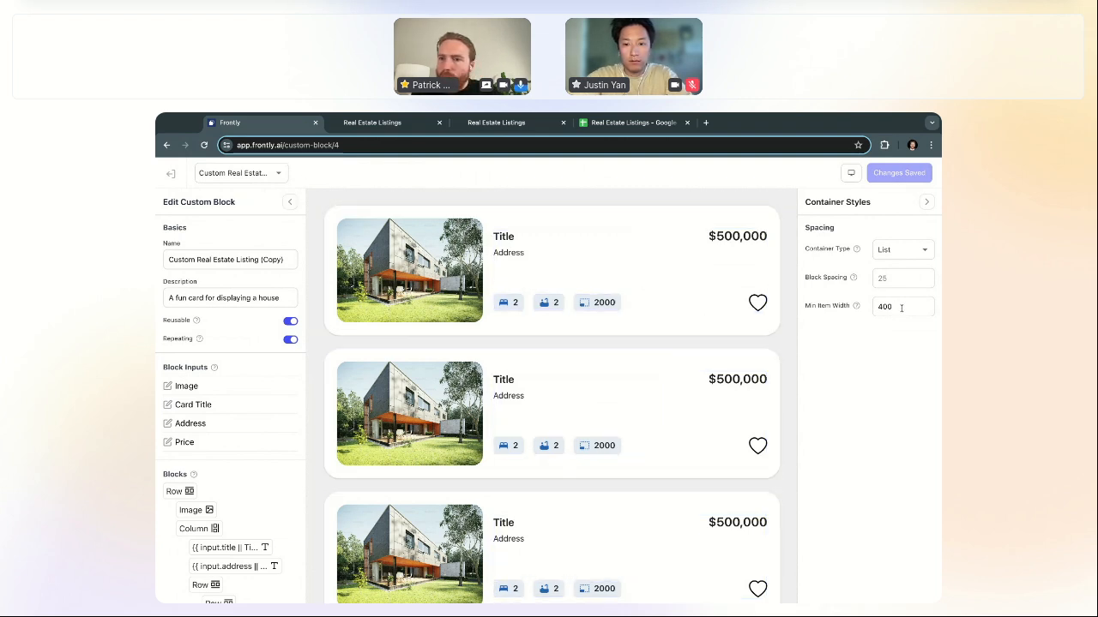
Step: Switch the copied block's Container Type from List to Grid and select its Min Item Width value
{"action": "key", "text": "BackSpace"}
{"action": "type", "text": "0"}
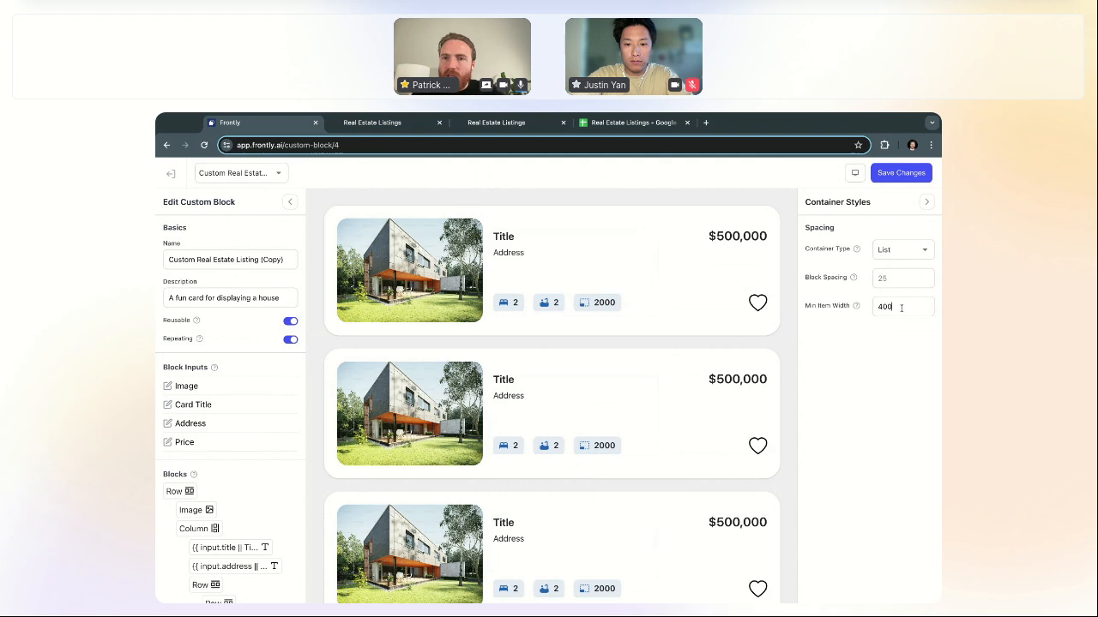
{"action": "left_click", "coordinate": [907, 250]}
{"action": "left_click", "coordinate": [898, 292]}
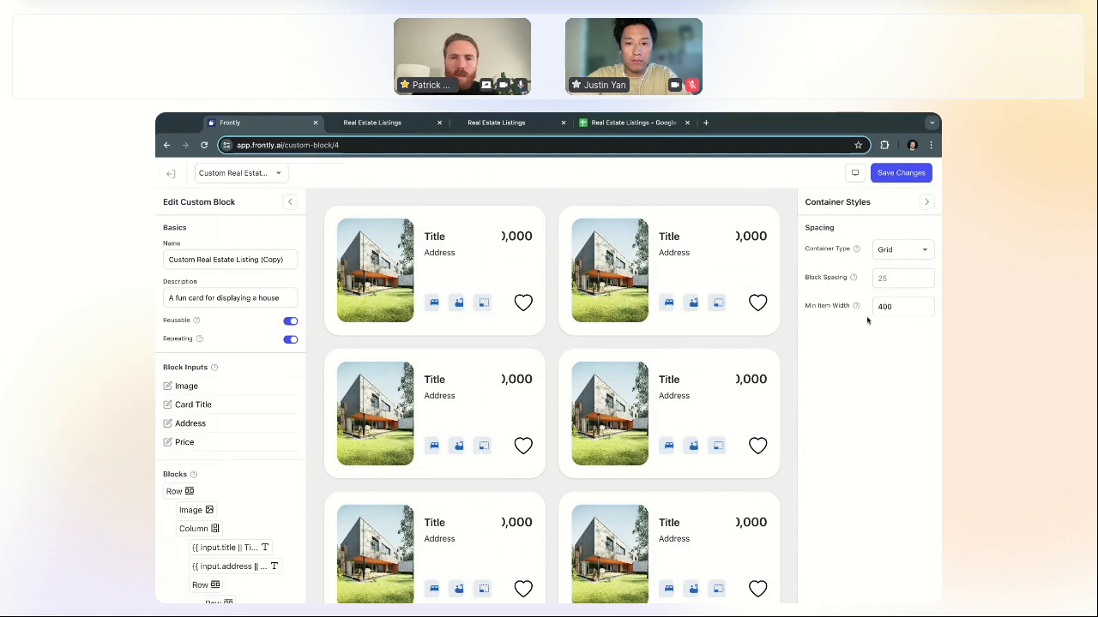
{"action": "left_click_drag", "start_coordinate": [901, 306], "coordinate": [864, 309]}
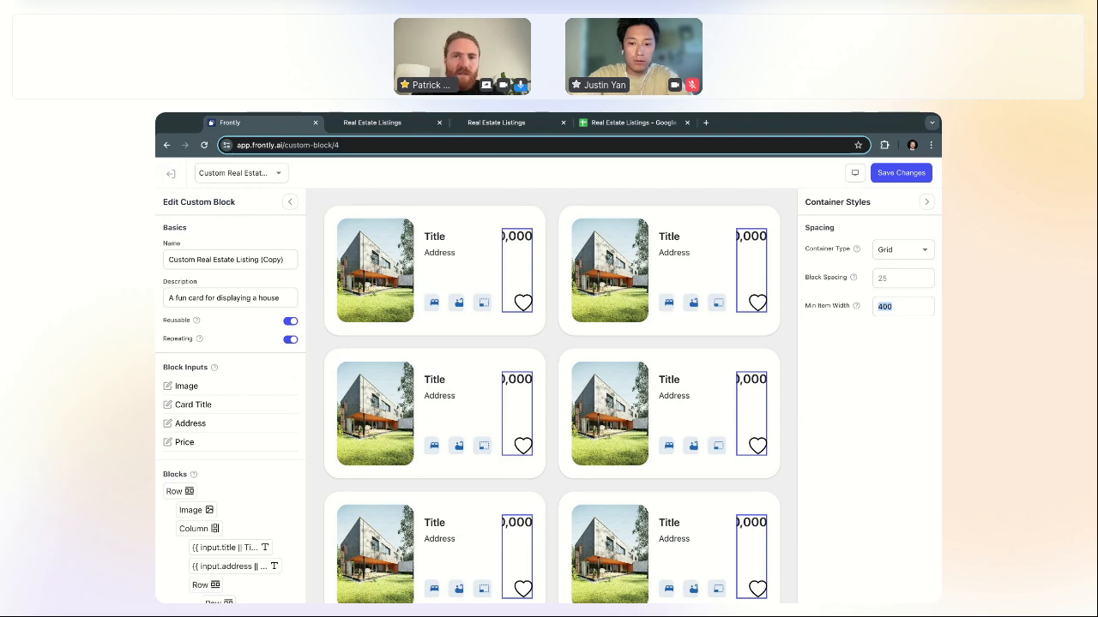
Step: Delete the column holding the price and heart from the listing card
{"action": "left_click", "coordinate": [517, 270]}
{"action": "scroll", "coordinate": [517, 343], "scroll_direction": "down", "scroll_amount": 1}
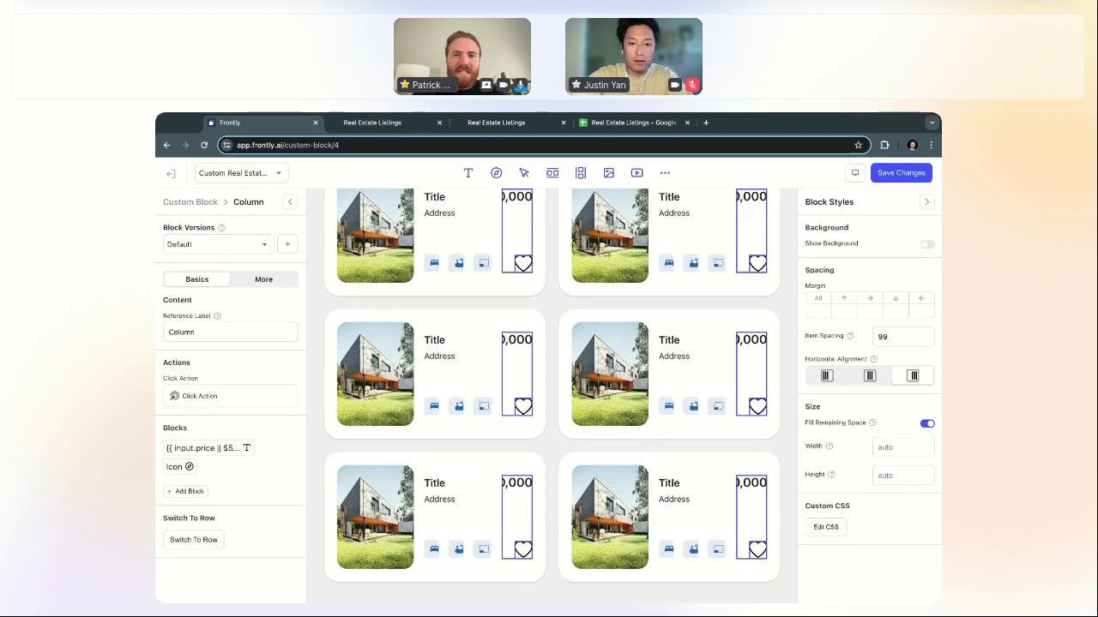
{"action": "key", "text": "BackSpace"}
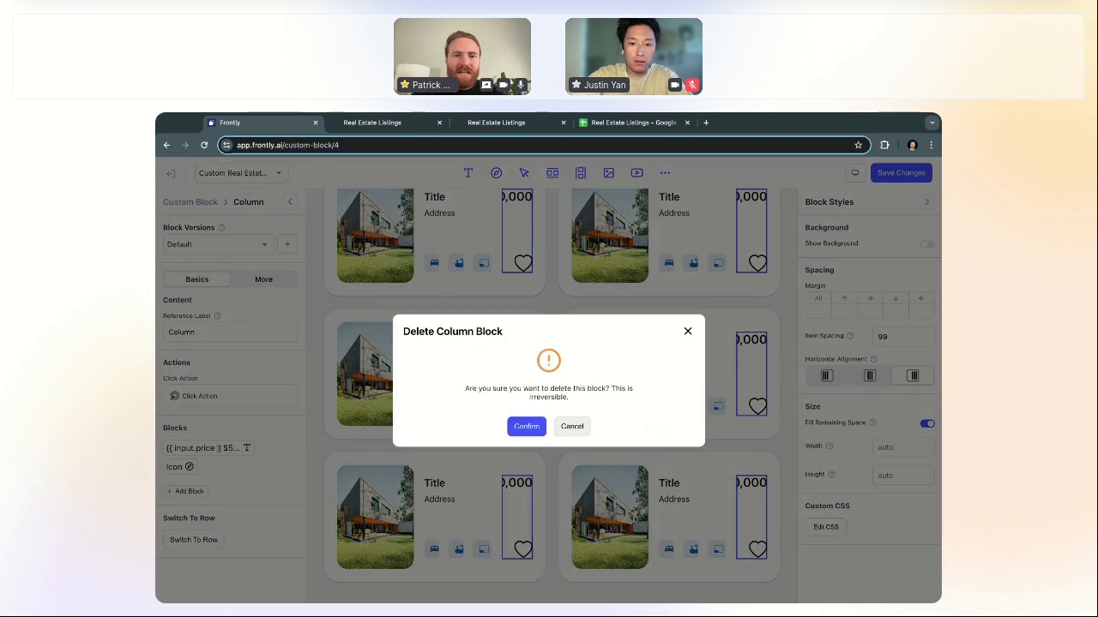
{"action": "left_click", "coordinate": [527, 427]}
{"action": "scroll", "coordinate": [583, 336], "scroll_direction": "up", "scroll_amount": 1}
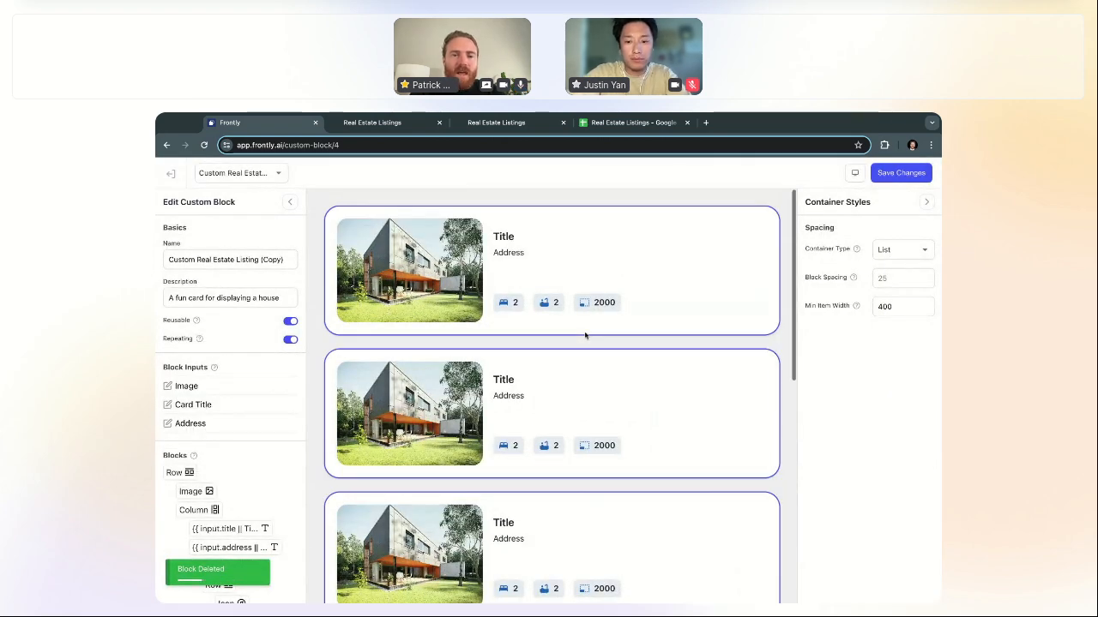
{"action": "left_click", "coordinate": [540, 220]}
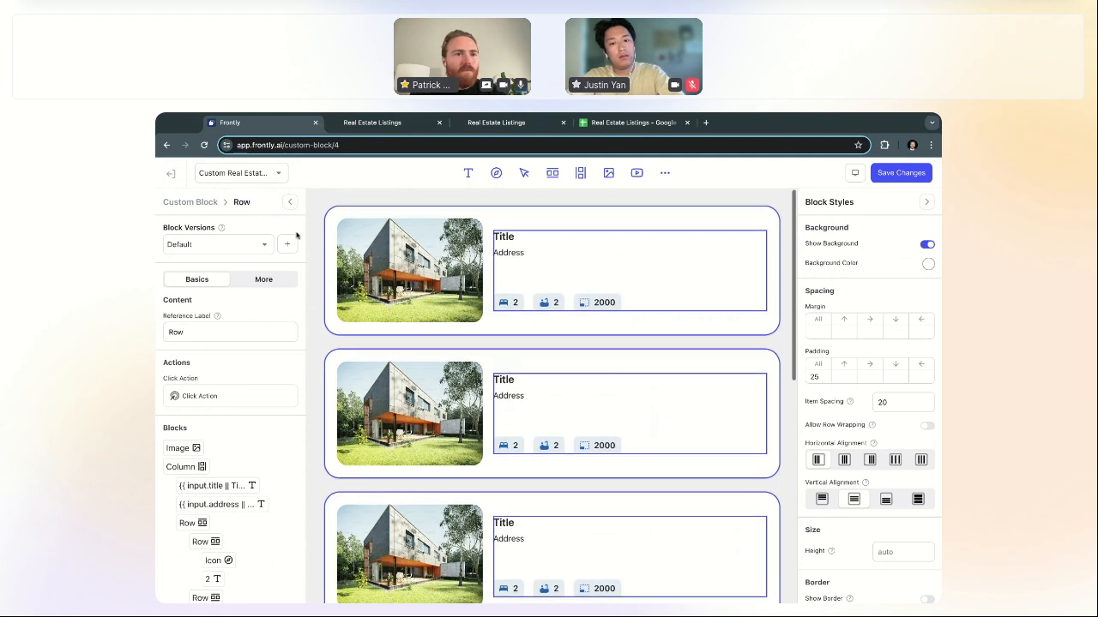
Step: Set the custom block's Container Type to Grid and save the changes
{"action": "left_click", "coordinate": [202, 203]}
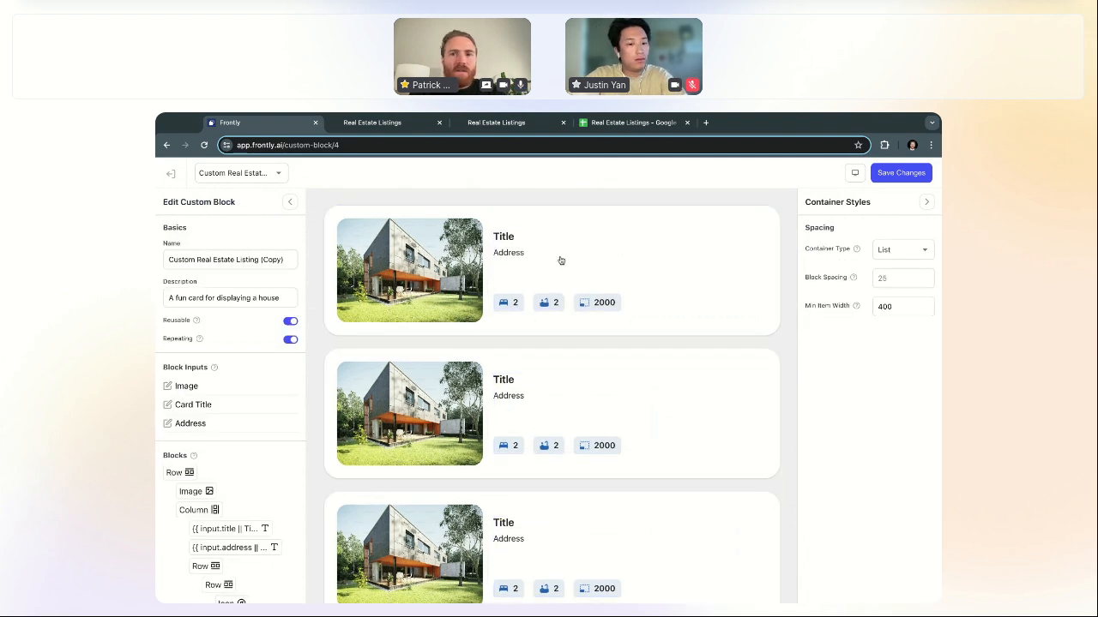
{"action": "left_click", "coordinate": [894, 253]}
{"action": "left_click", "coordinate": [887, 293]}
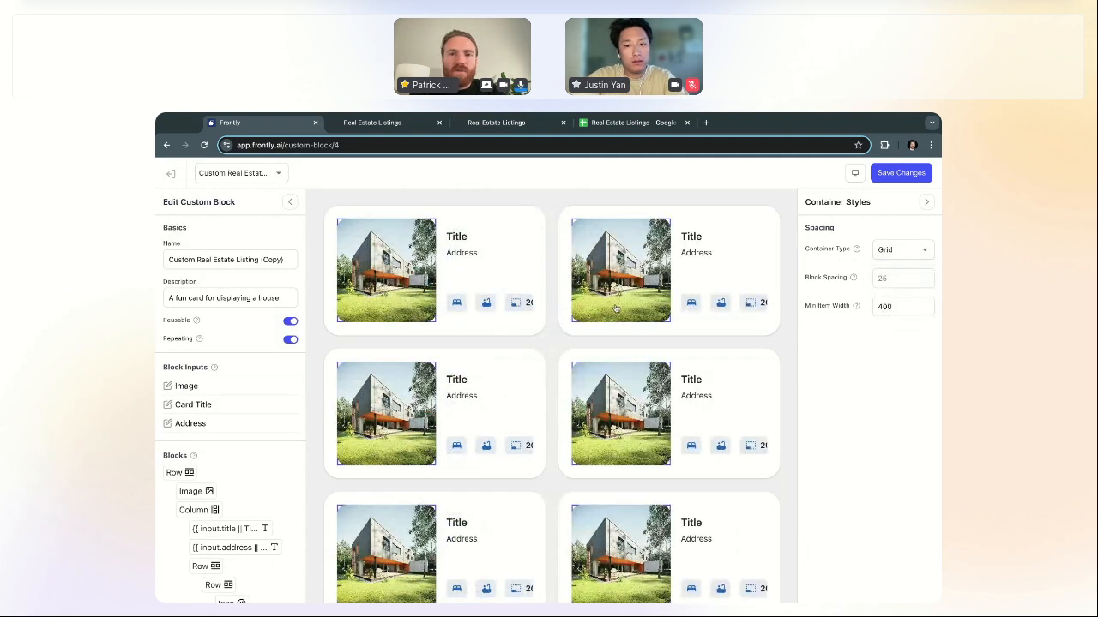
{"action": "left_click", "coordinate": [900, 174]}
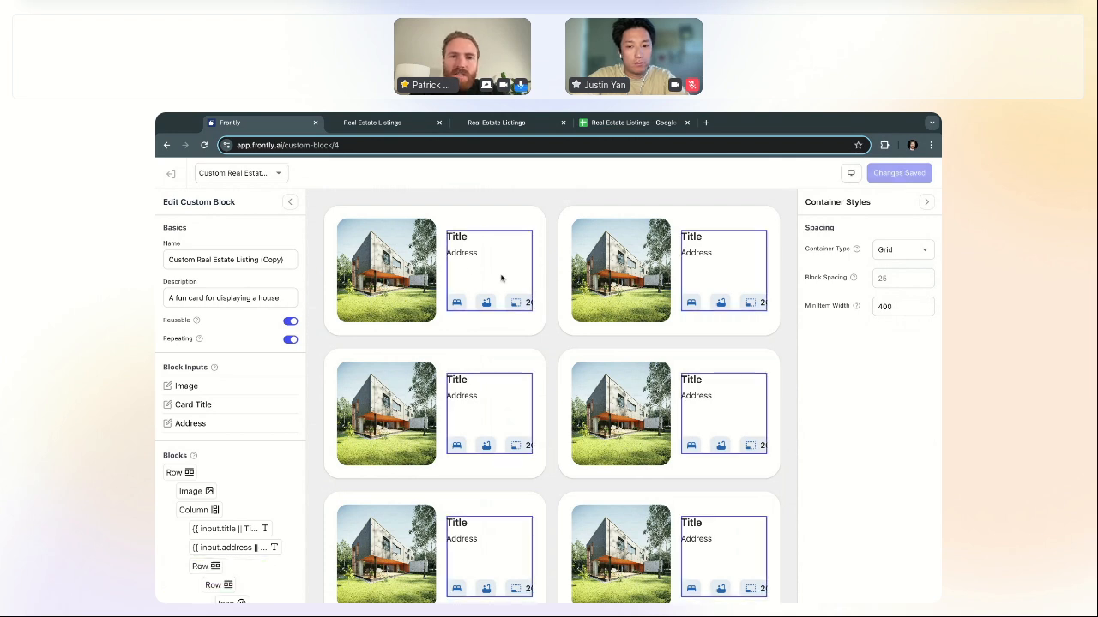
Step: Switch the card's Row to a column so the photo stacks above the text
{"action": "left_click", "coordinate": [455, 216]}
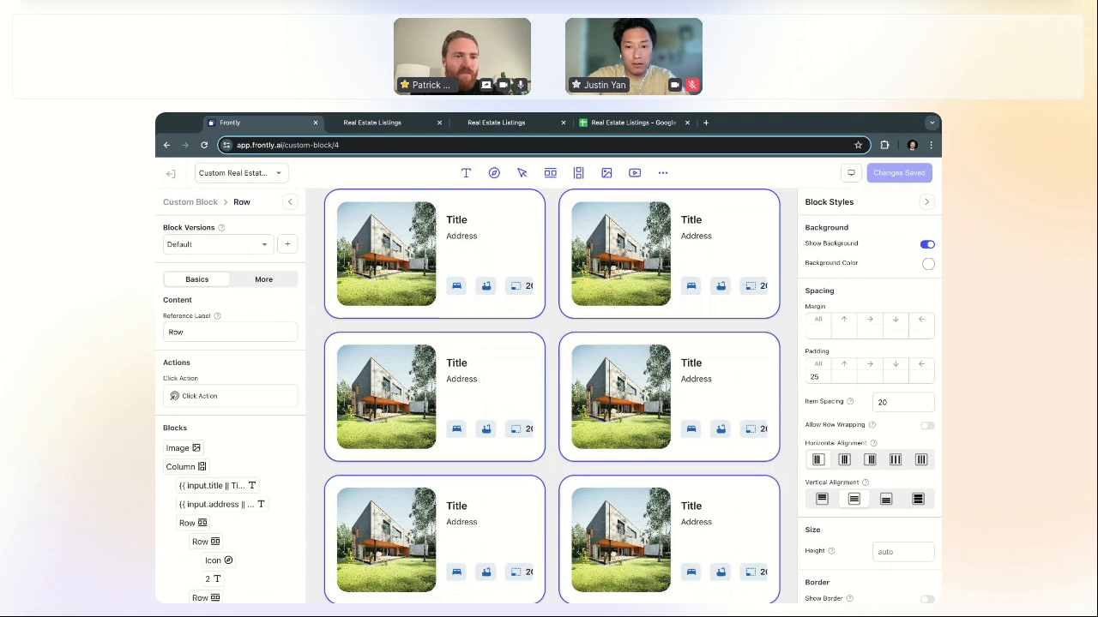
{"action": "left_click", "coordinate": [192, 203]}
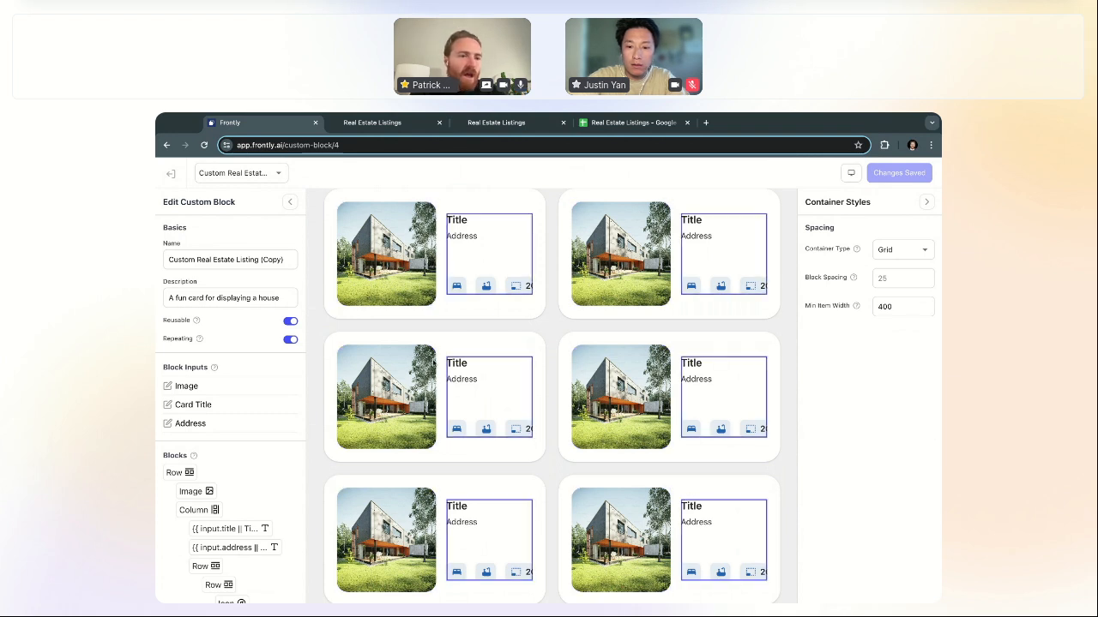
{"action": "left_click", "coordinate": [174, 474]}
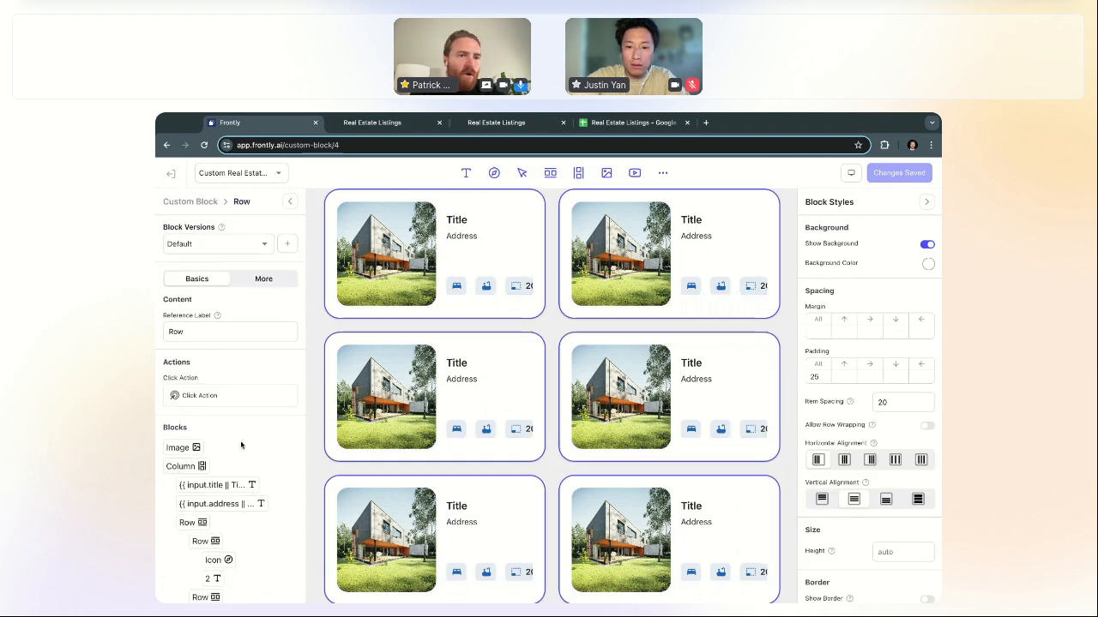
{"action": "scroll", "coordinate": [240, 446], "scroll_direction": "down", "scroll_amount": 3}
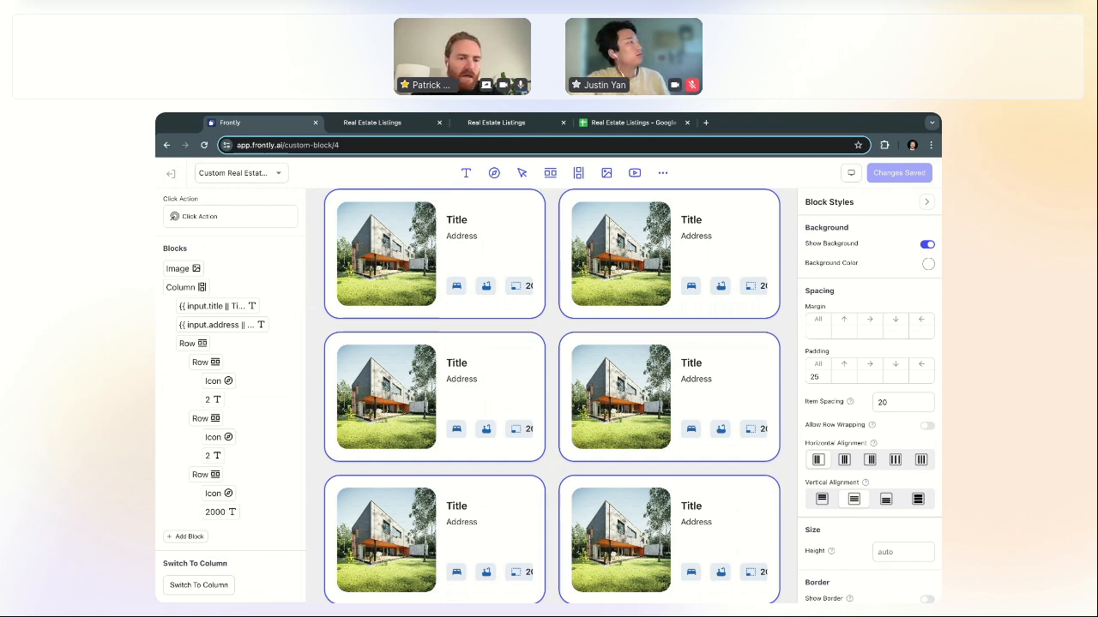
{"action": "left_click", "coordinate": [206, 586]}
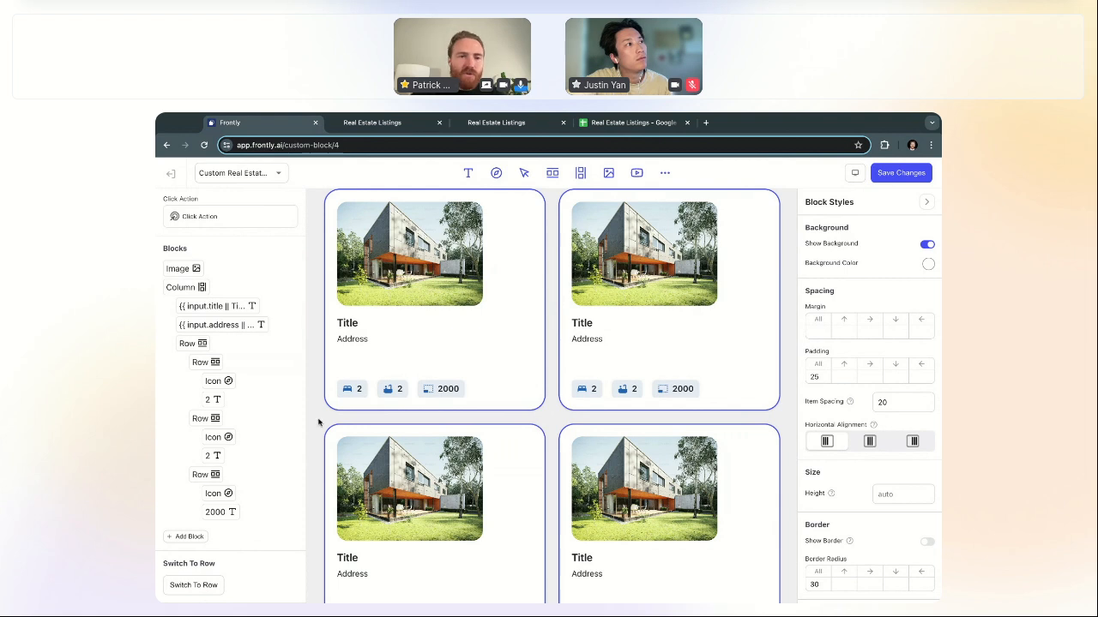
{"action": "scroll", "coordinate": [500, 336], "scroll_direction": "up", "scroll_amount": 1}
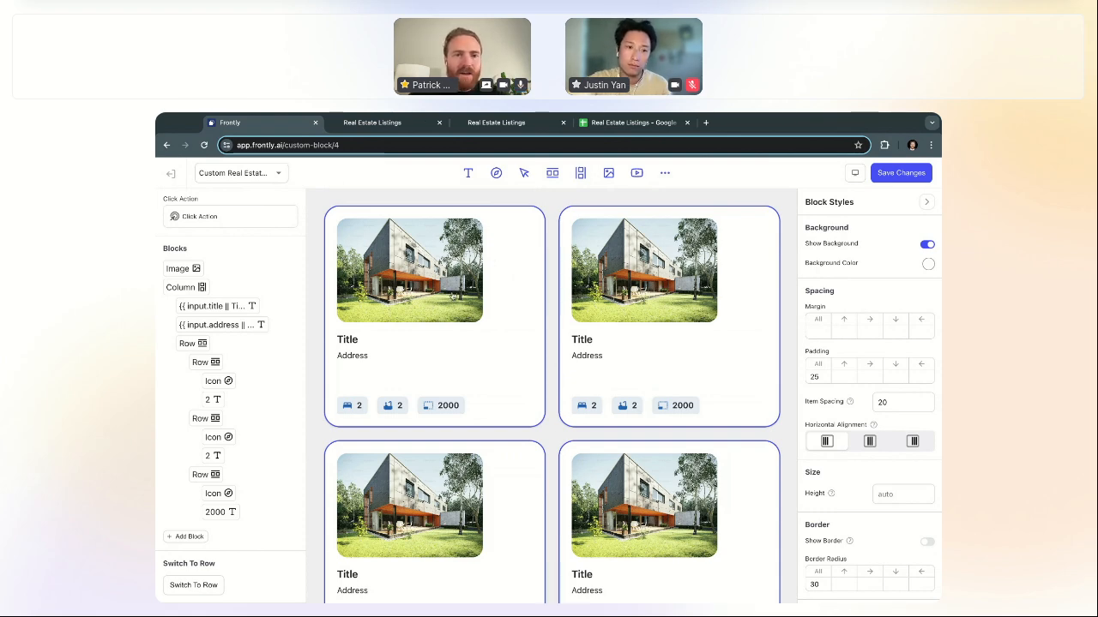
{"action": "left_click", "coordinate": [419, 380]}
{"action": "scroll", "coordinate": [419, 380], "scroll_direction": "down", "scroll_amount": 3}
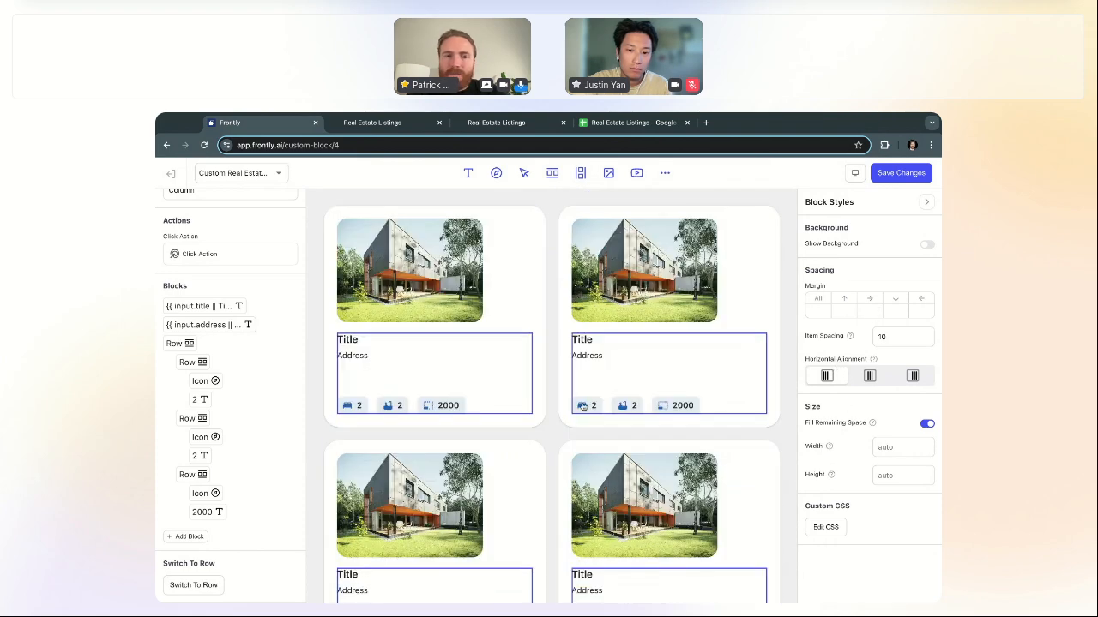
Step: Reduce the feature chips row's top margin from 60 to 10
{"action": "left_click", "coordinate": [413, 406]}
{"action": "scroll", "coordinate": [414, 406], "scroll_direction": "down", "scroll_amount": 3}
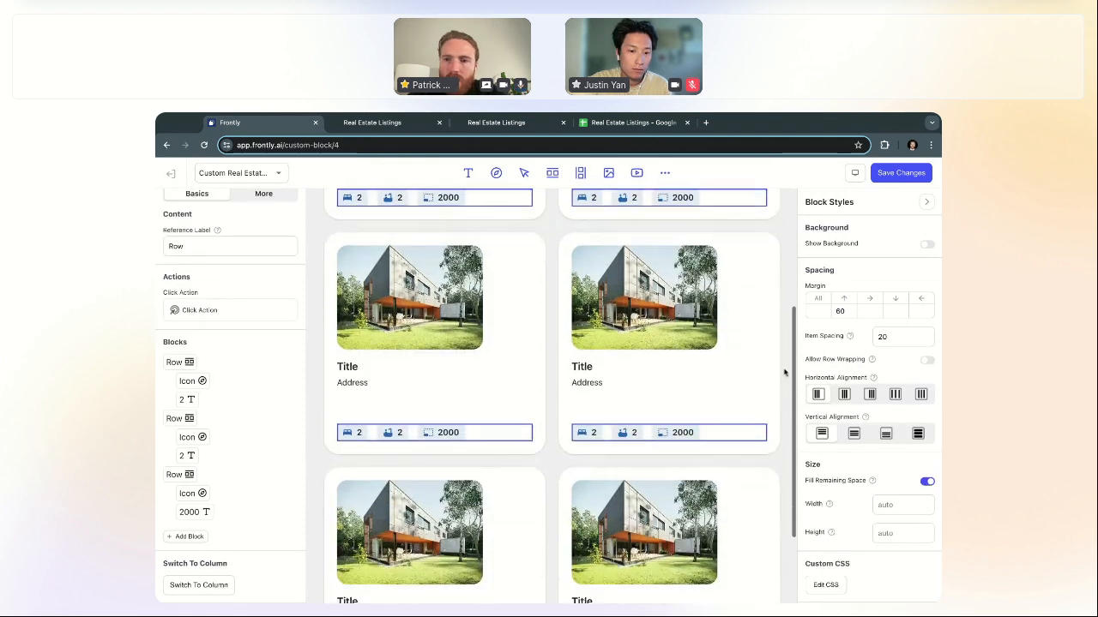
{"action": "left_click_drag", "start_coordinate": [847, 314], "coordinate": [820, 314]}
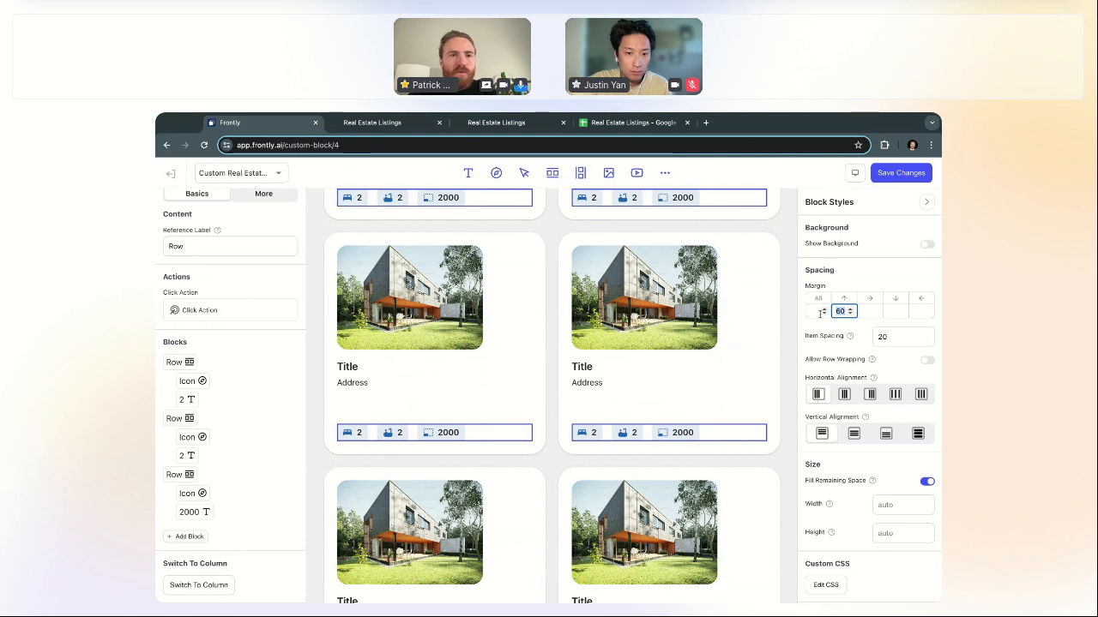
{"action": "type", "text": "10"}
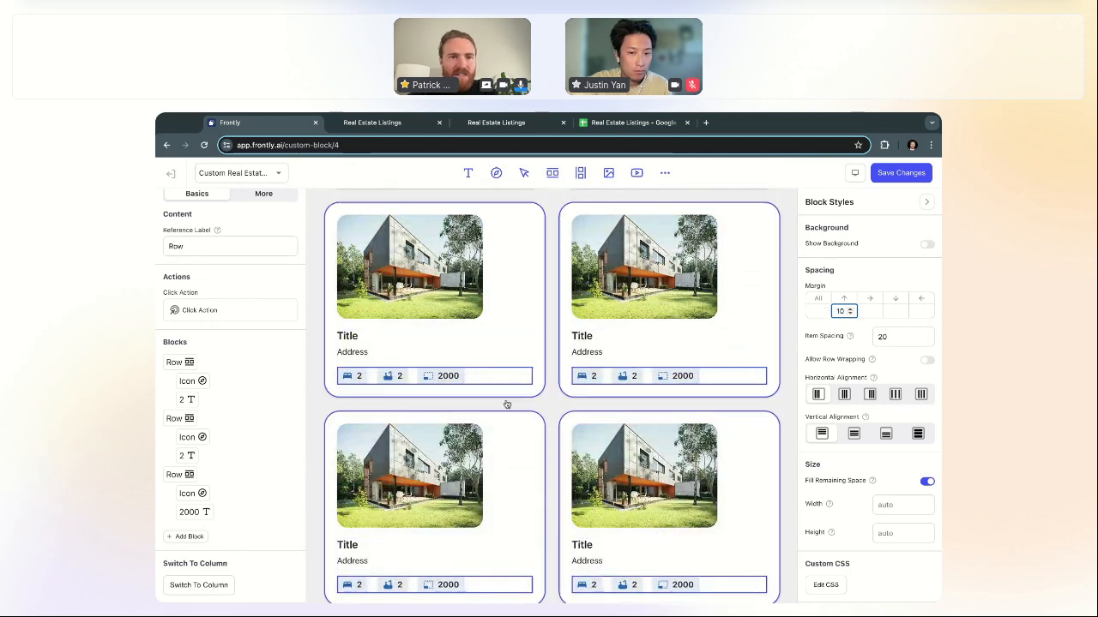
Step: Enable Fill Remaining Space on the card photo and save the block changes
{"action": "left_click", "coordinate": [471, 277]}
{"action": "scroll", "coordinate": [781, 292], "scroll_direction": "down", "scroll_amount": 1}
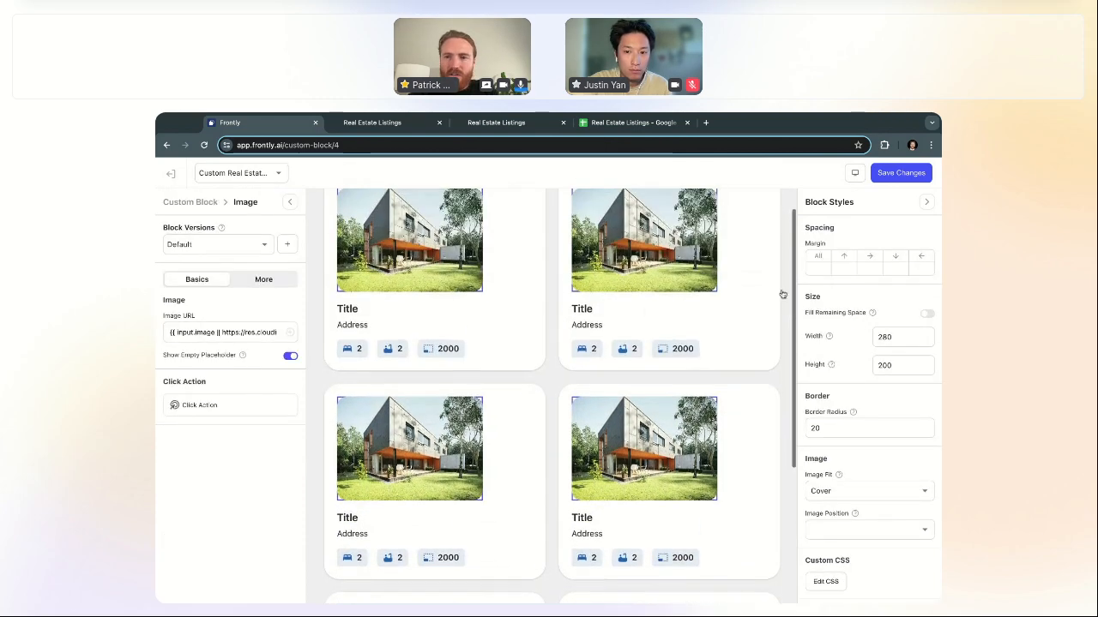
{"action": "left_click", "coordinate": [927, 315]}
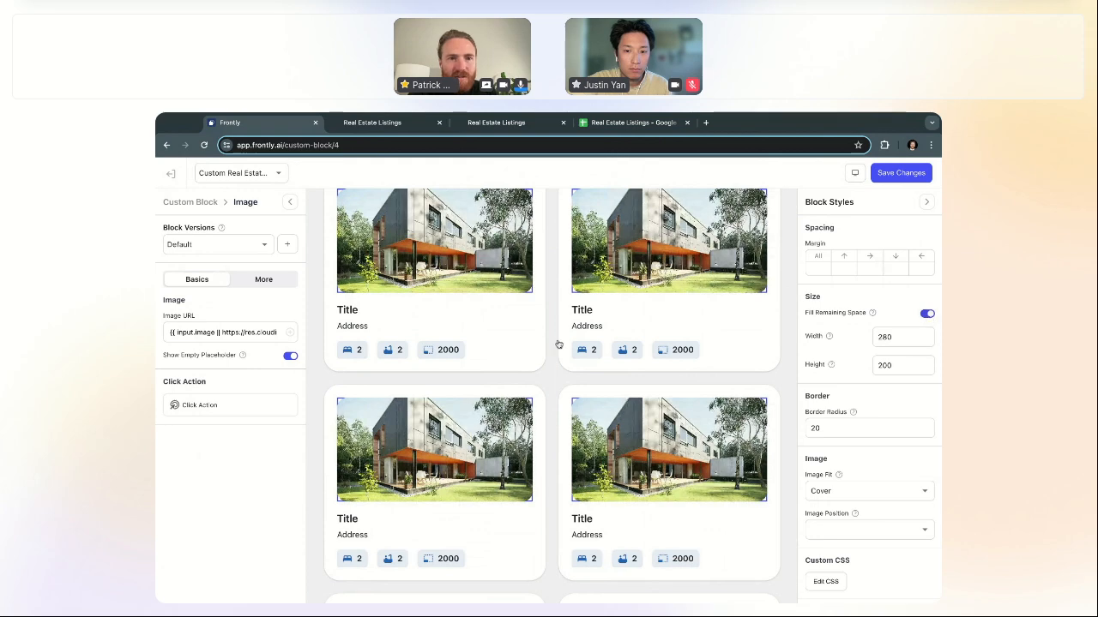
{"action": "scroll", "coordinate": [488, 358], "scroll_direction": "up", "scroll_amount": 1}
{"action": "left_click", "coordinate": [196, 204]}
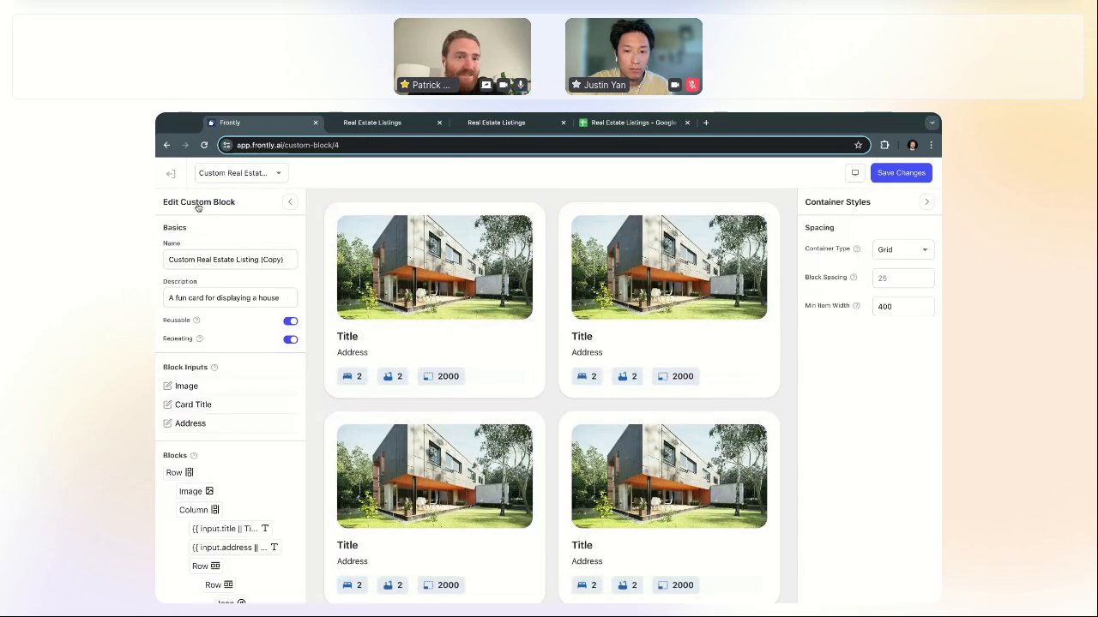
{"action": "left_click", "coordinate": [903, 174]}
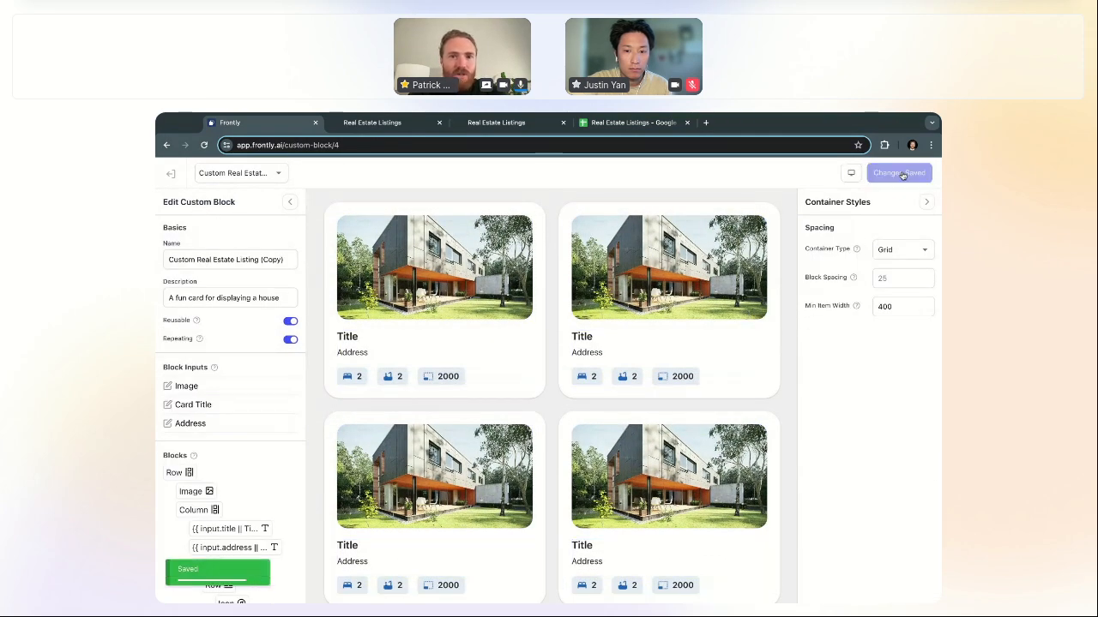
{"action": "left_click", "coordinate": [897, 251]}
Step: Set the copy's layout to Carousel, trying Block Spacing 0 before clearing it to default
{"action": "left_click", "coordinate": [897, 313]}
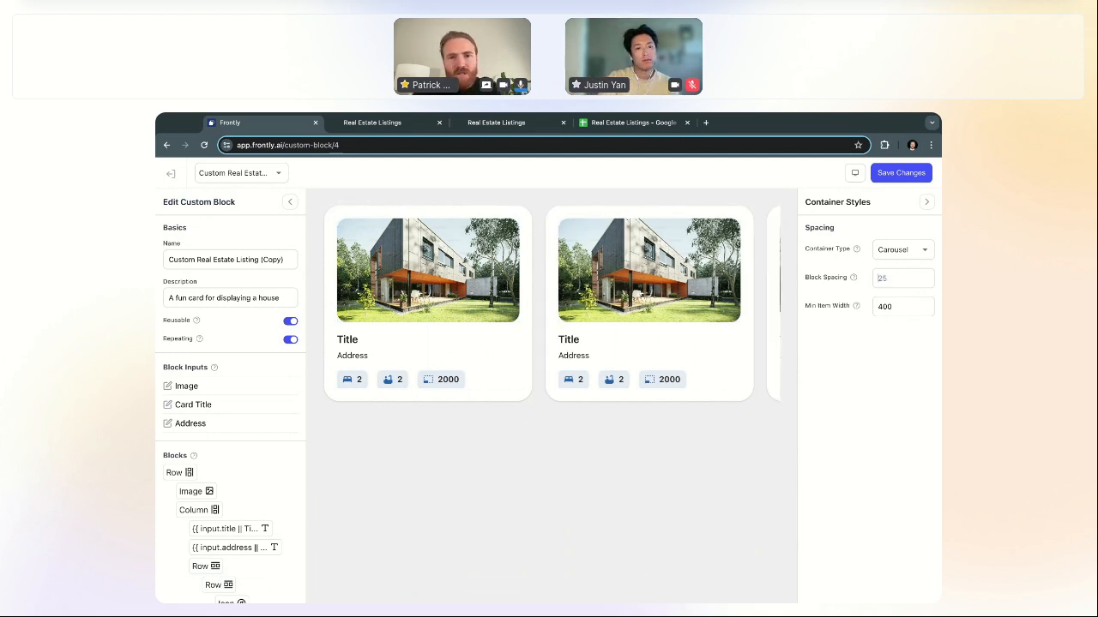
{"action": "type", "text": "0"}
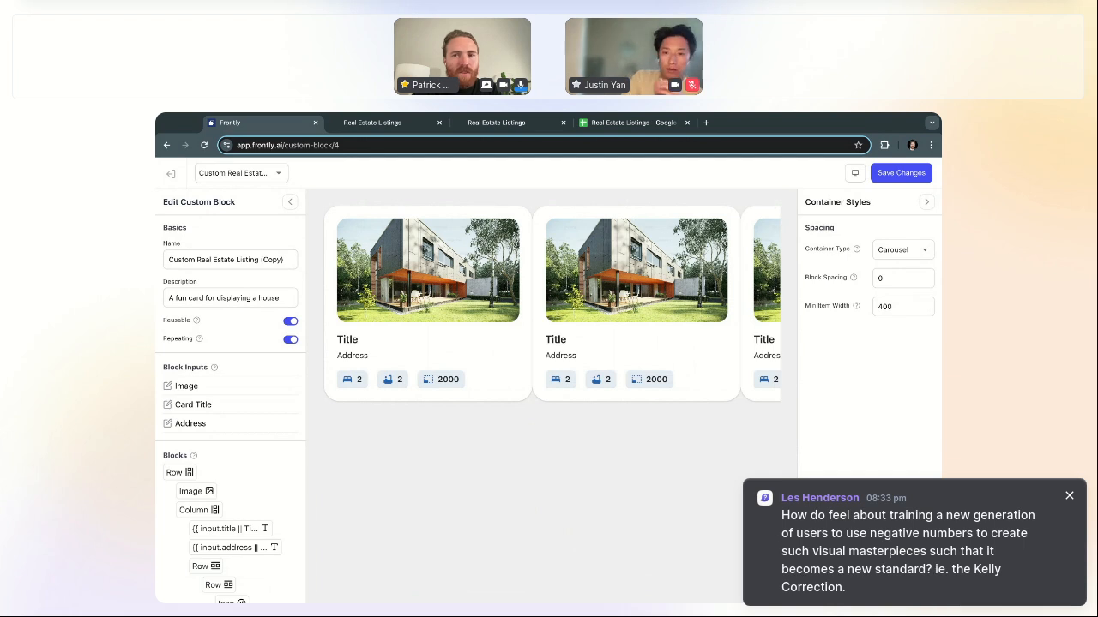
{"action": "key", "text": "super+a"}
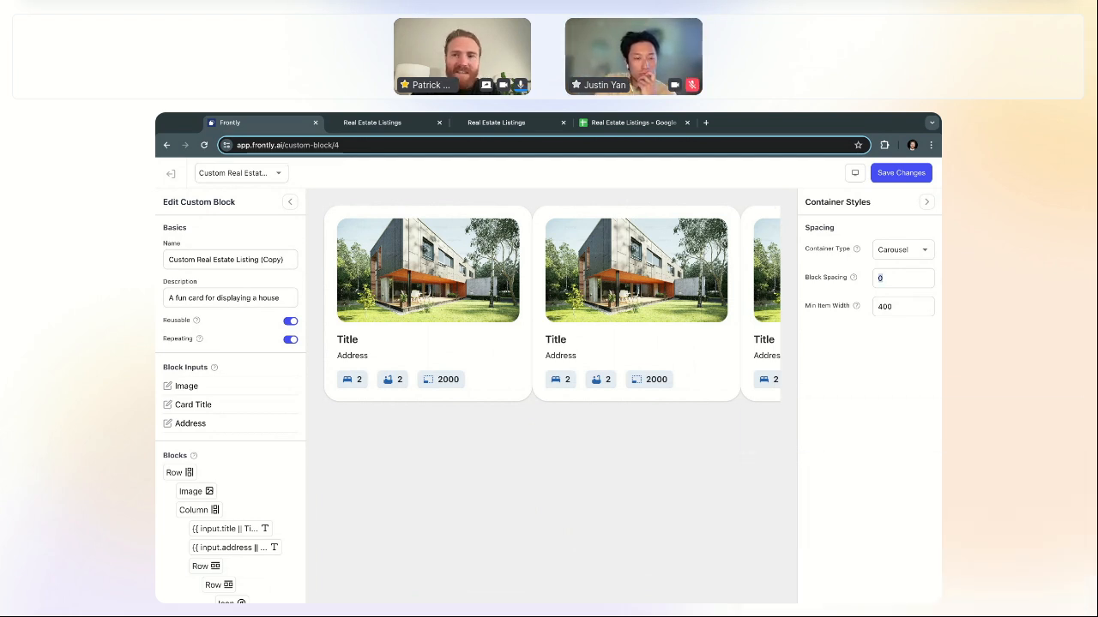
{"action": "key", "text": "BackSpace"}
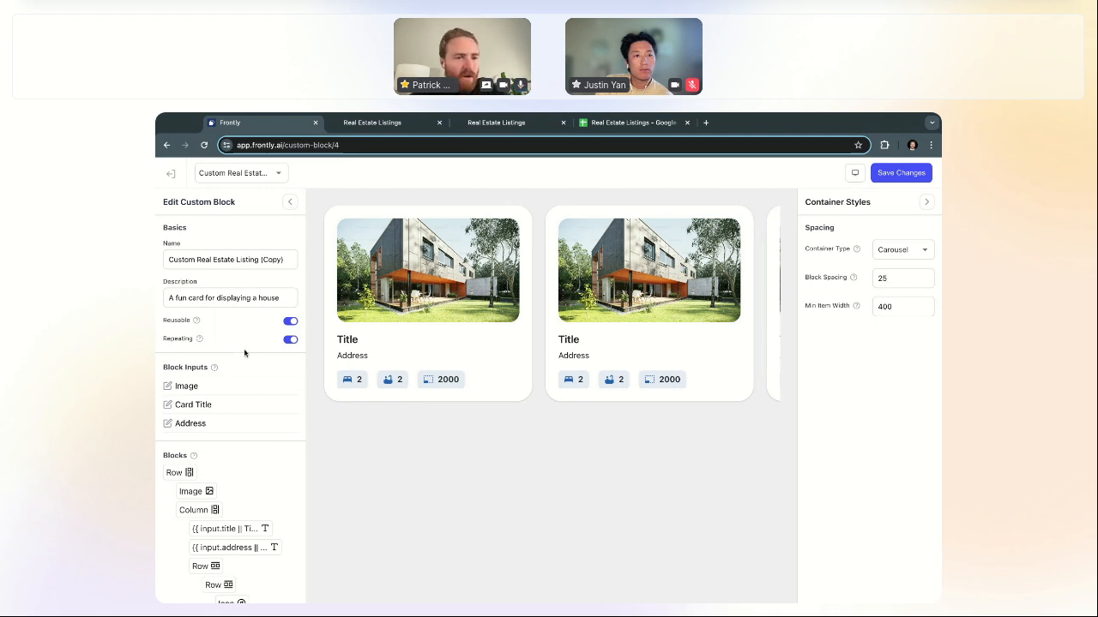
Step: Open the original Custom Real Estate Listing block from the custom blocks dropdown
{"action": "scroll", "coordinate": [245, 353], "scroll_direction": "down", "scroll_amount": 1}
{"action": "scroll", "coordinate": [245, 351], "scroll_direction": "up", "scroll_amount": 1}
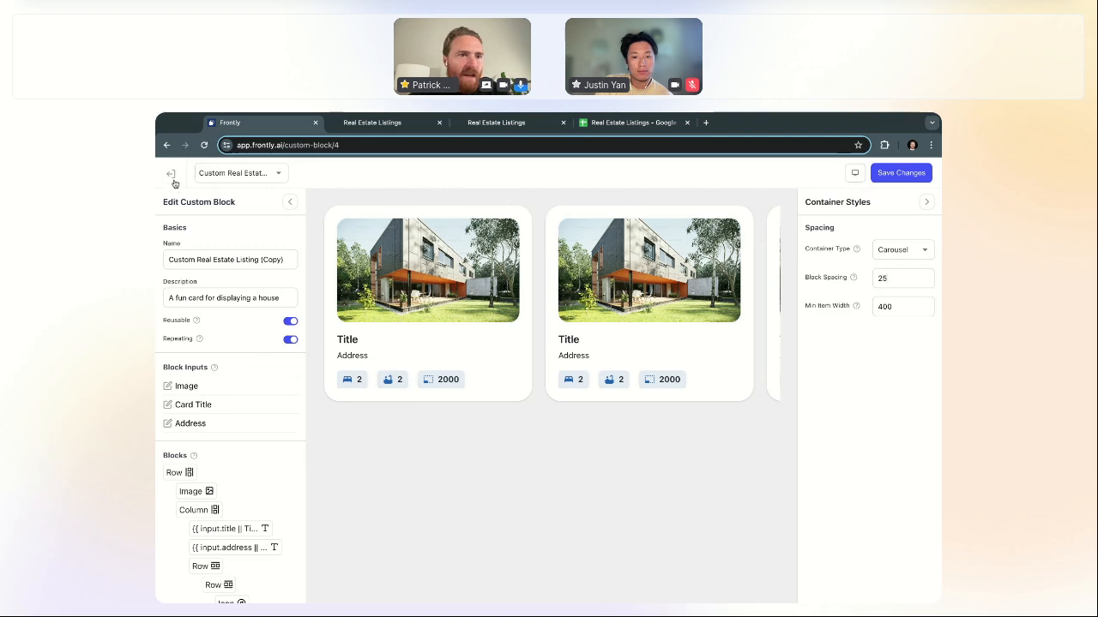
{"action": "left_click", "coordinate": [239, 172]}
{"action": "left_click", "coordinate": [246, 233]}
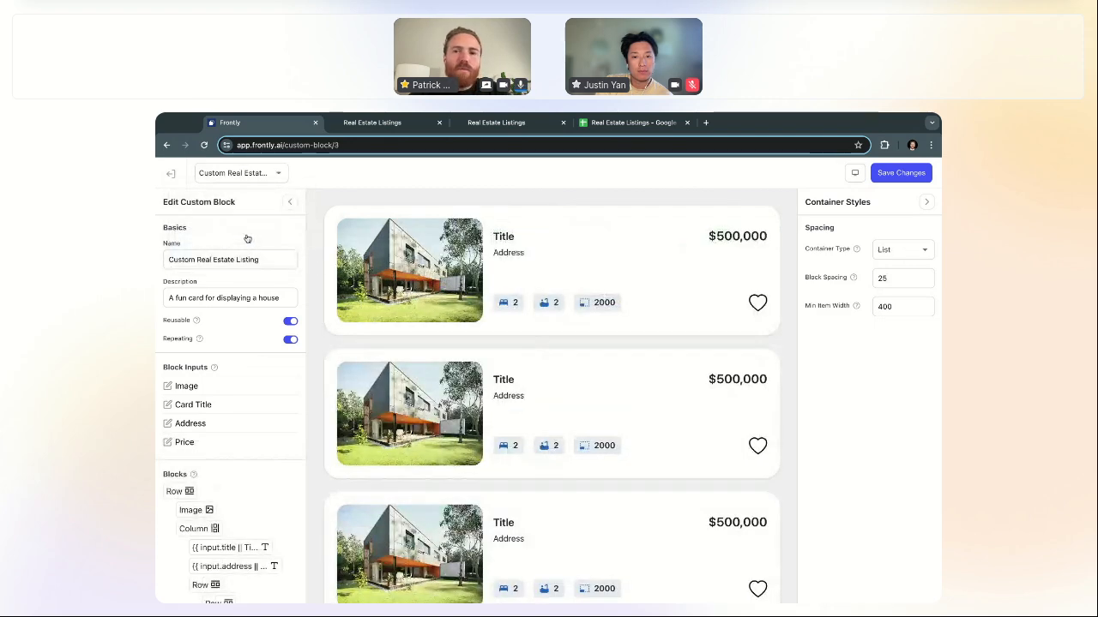
Step: Reload the live Real Estate Listings page and scroll through the listing hearts
{"action": "left_click", "coordinate": [496, 122]}
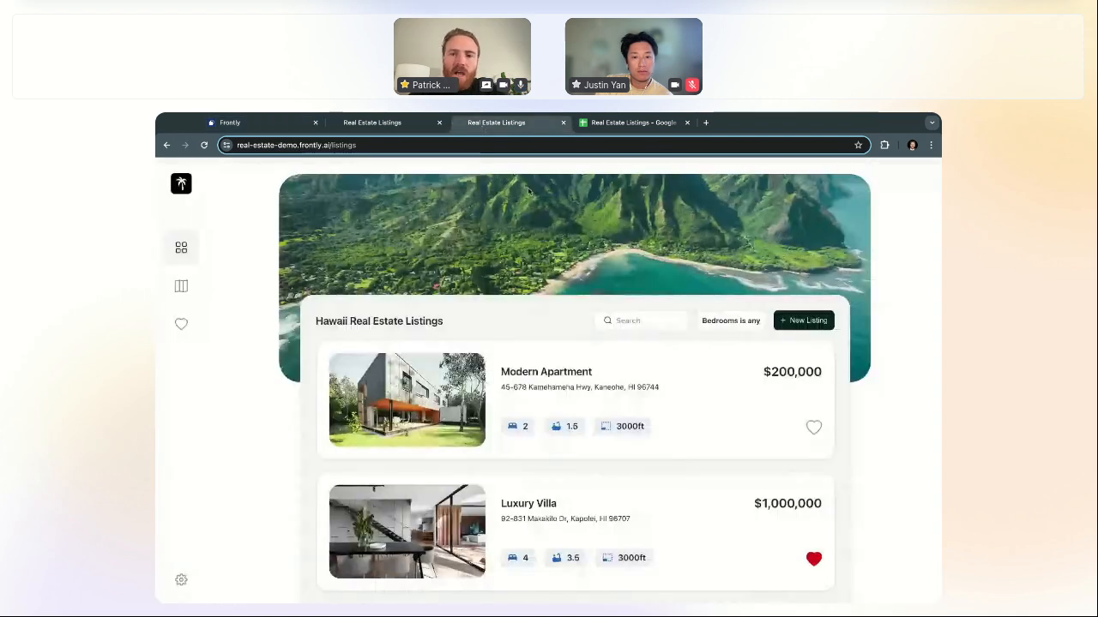
{"action": "scroll", "coordinate": [862, 433], "scroll_direction": "down", "scroll_amount": 2}
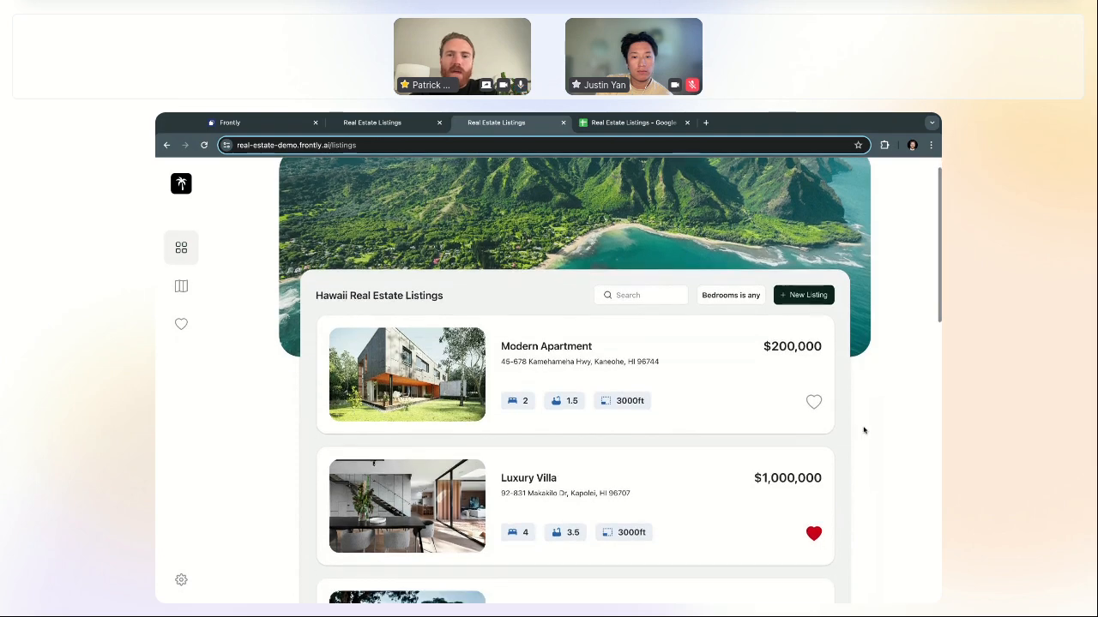
{"action": "scroll", "coordinate": [849, 352], "scroll_direction": "up", "scroll_amount": 1}
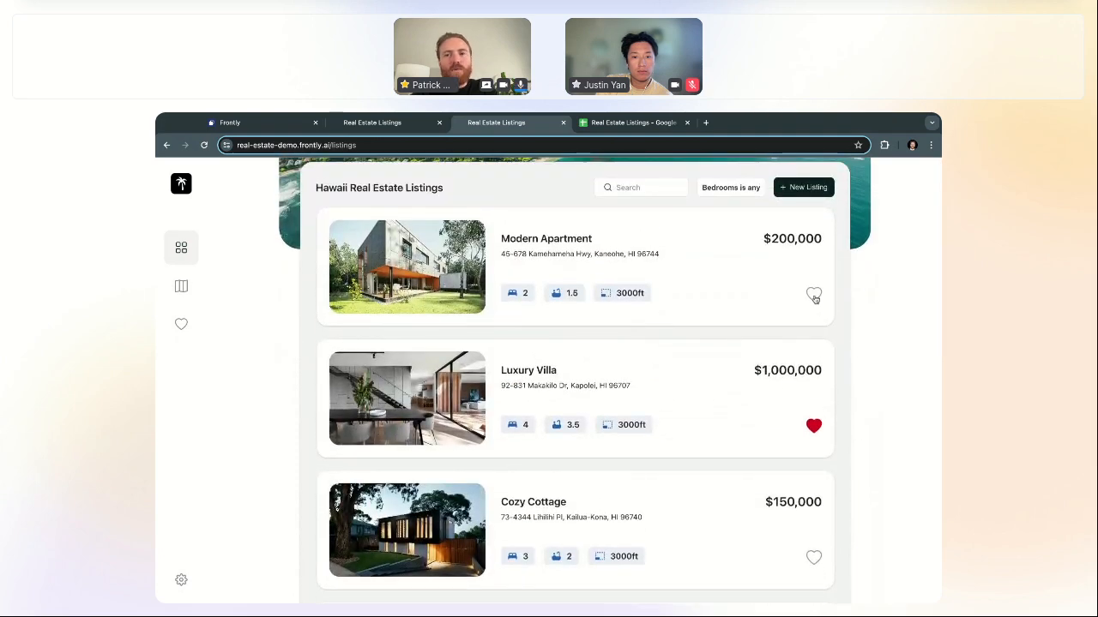
{"action": "scroll", "coordinate": [805, 363], "scroll_direction": "up", "scroll_amount": 1}
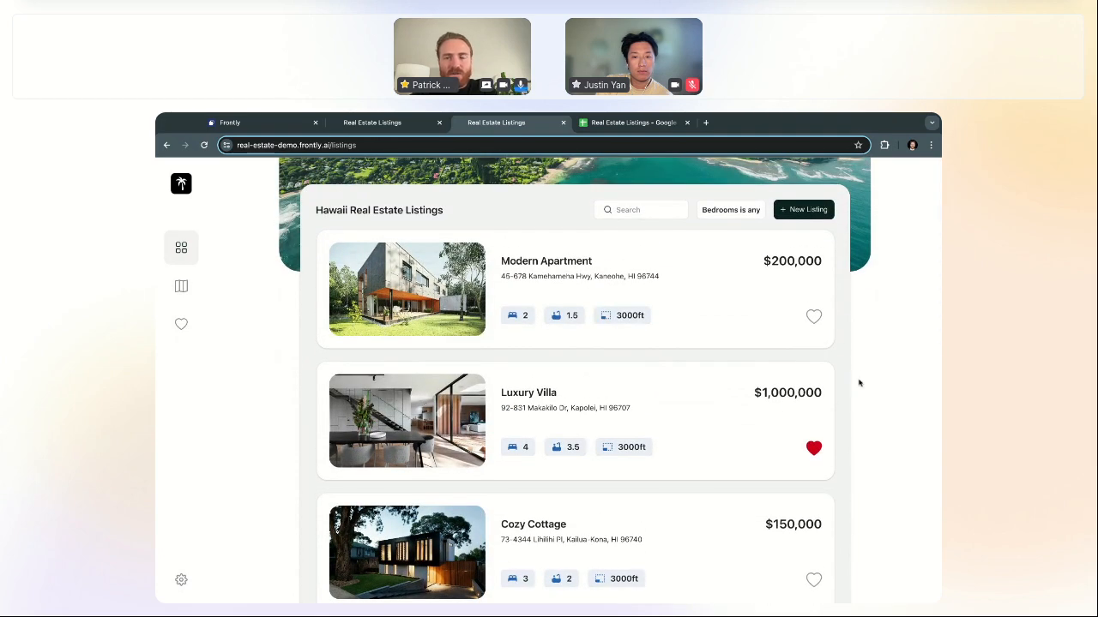
{"action": "key", "text": "super+r"}
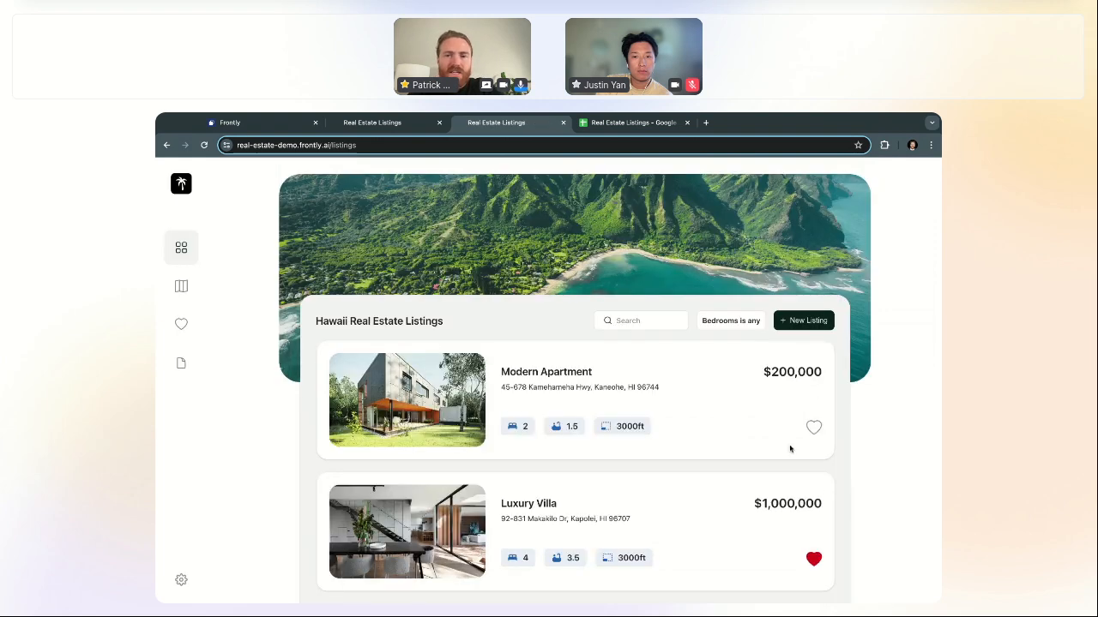
{"action": "scroll", "coordinate": [788, 448], "scroll_direction": "down", "scroll_amount": 5}
{"action": "scroll", "coordinate": [796, 357], "scroll_direction": "down", "scroll_amount": 2}
Step: Scroll back up, then switch to the listings Google Sheet and select liked cell G13
{"action": "scroll", "coordinate": [801, 335], "scroll_direction": "up", "scroll_amount": 7}
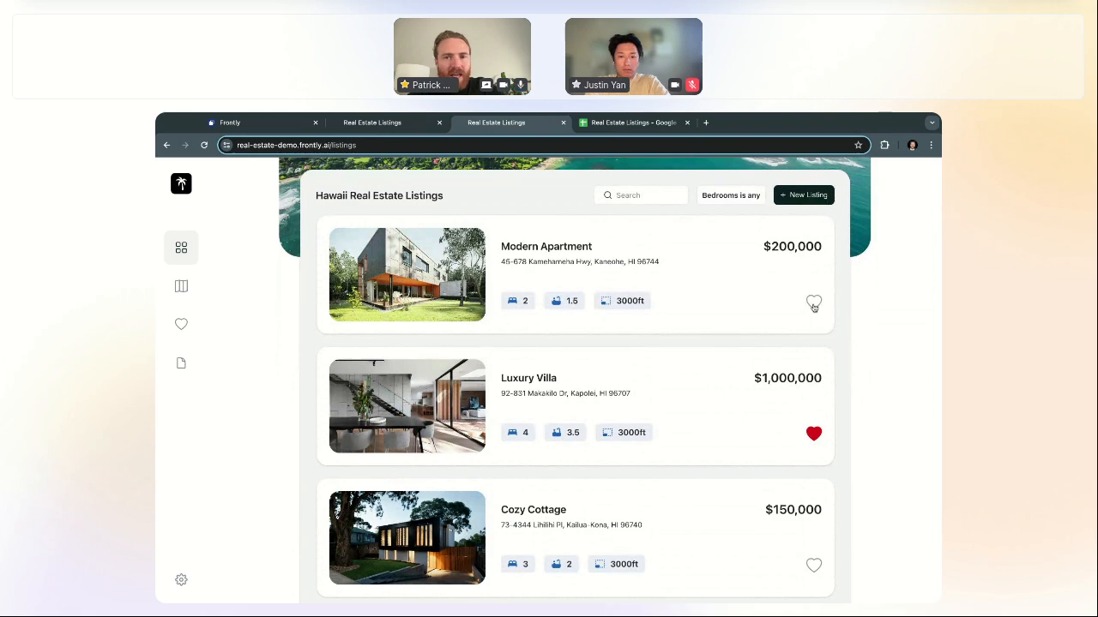
{"action": "scroll", "coordinate": [810, 330], "scroll_direction": "up", "scroll_amount": 1}
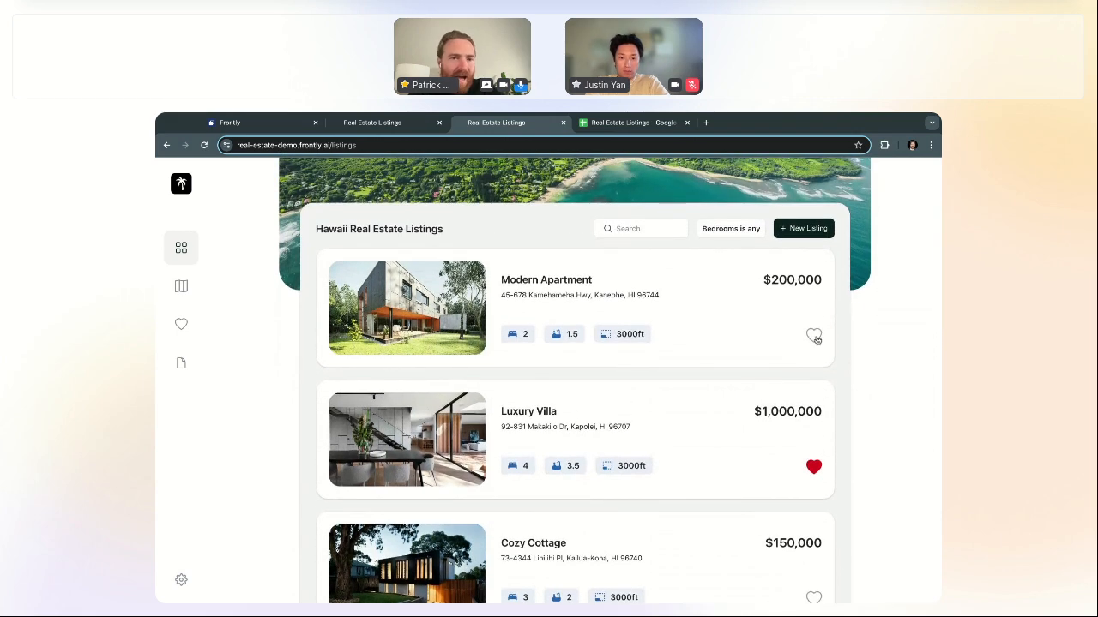
{"action": "scroll", "coordinate": [816, 349], "scroll_direction": "up", "scroll_amount": 1}
{"action": "scroll", "coordinate": [815, 350], "scroll_direction": "up", "scroll_amount": 1}
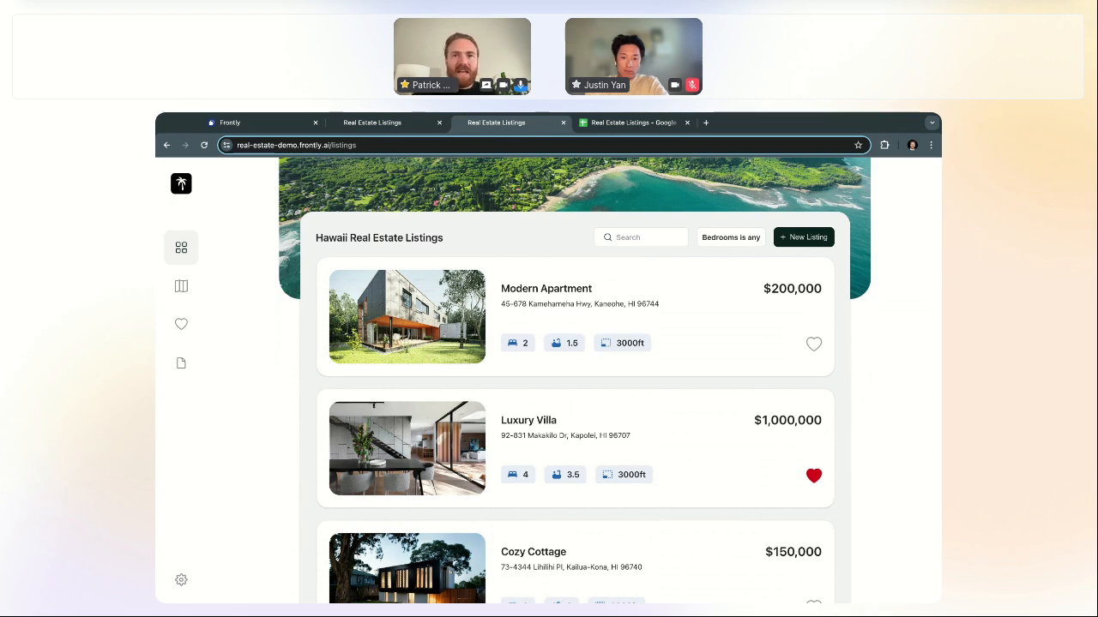
{"action": "left_click", "coordinate": [656, 127]}
{"action": "left_click", "coordinate": [553, 384]}
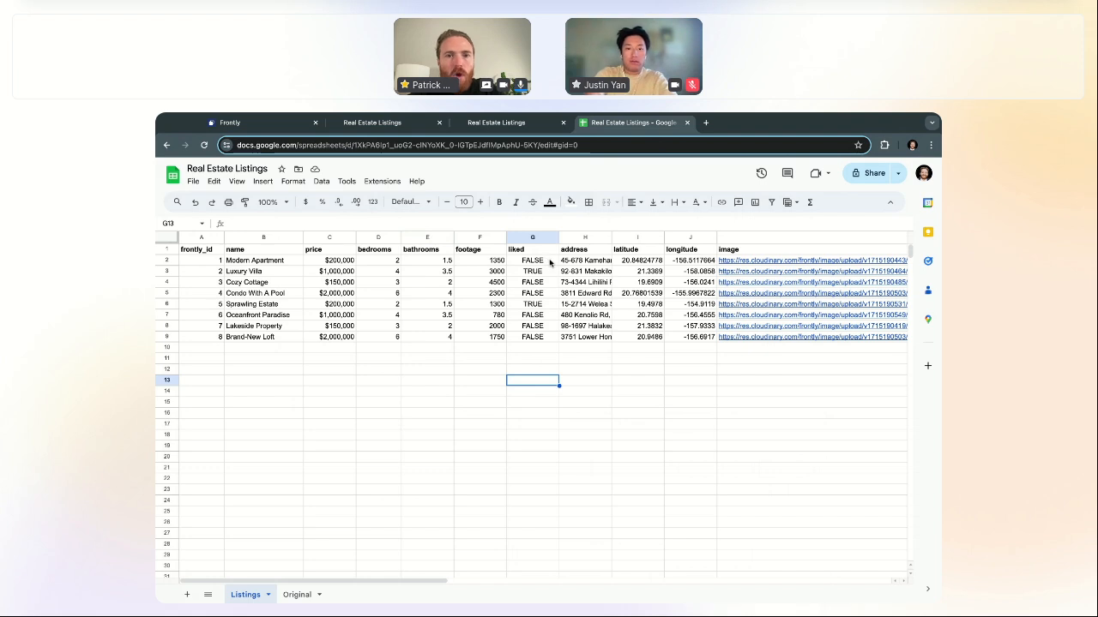
Step: Inspect the liked column's values in G2 and G3, then return to the live listings page
{"action": "left_click", "coordinate": [542, 254]}
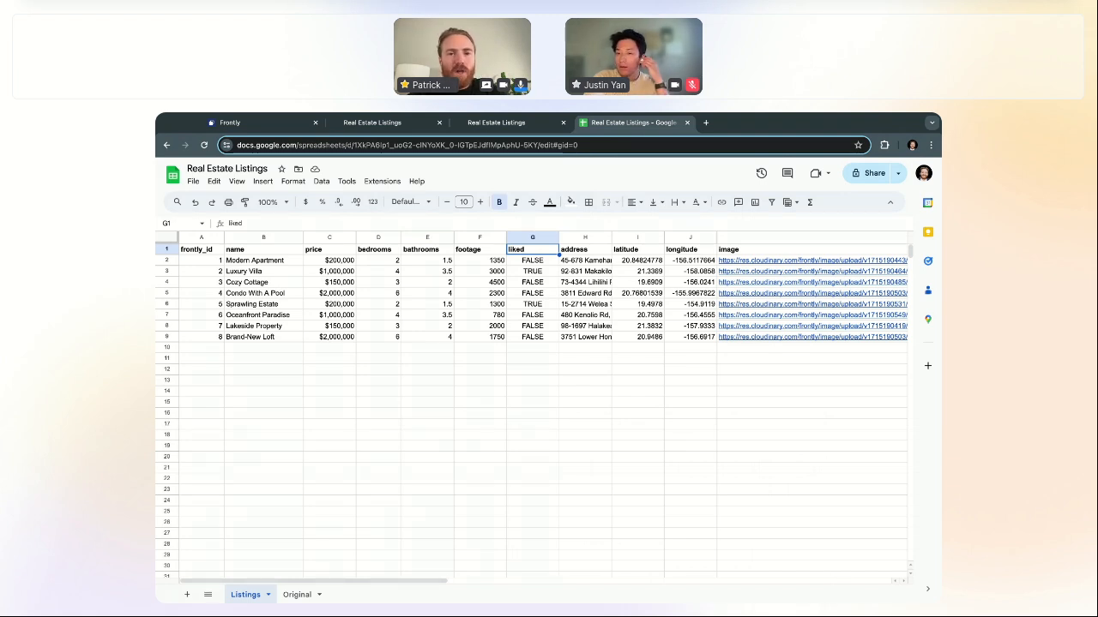
{"action": "left_click", "coordinate": [532, 262]}
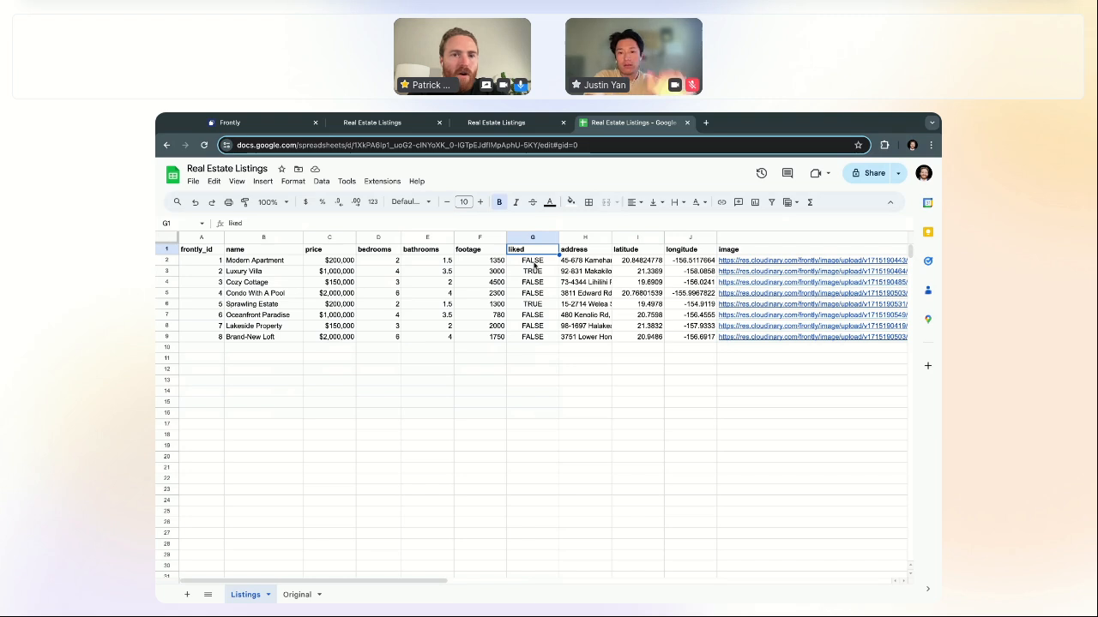
{"action": "left_click", "coordinate": [532, 272]}
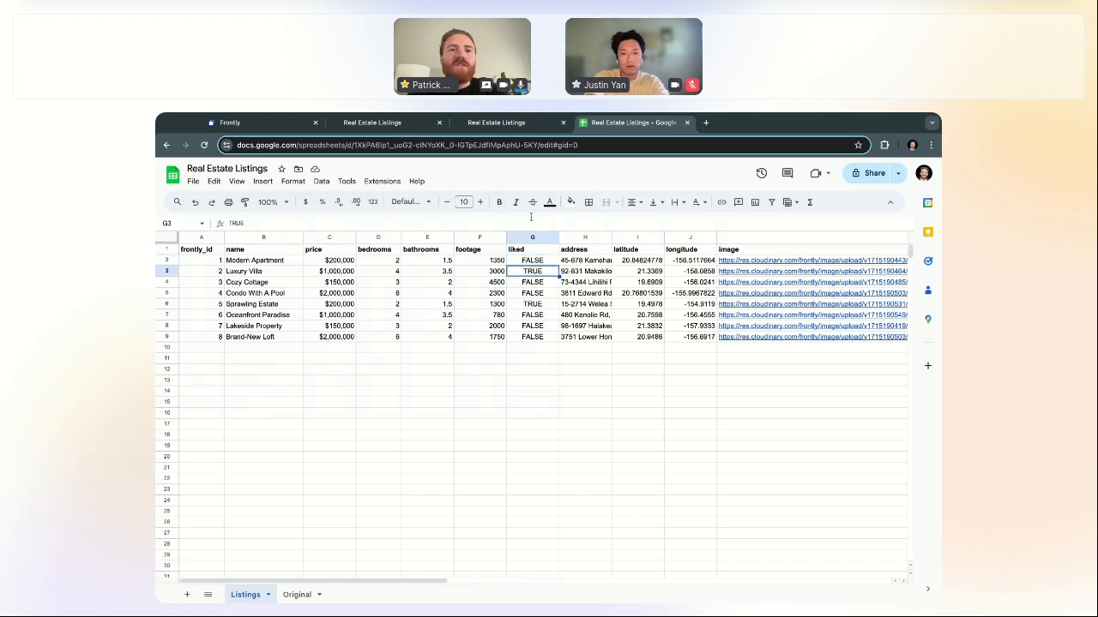
{"action": "left_click", "coordinate": [458, 124]}
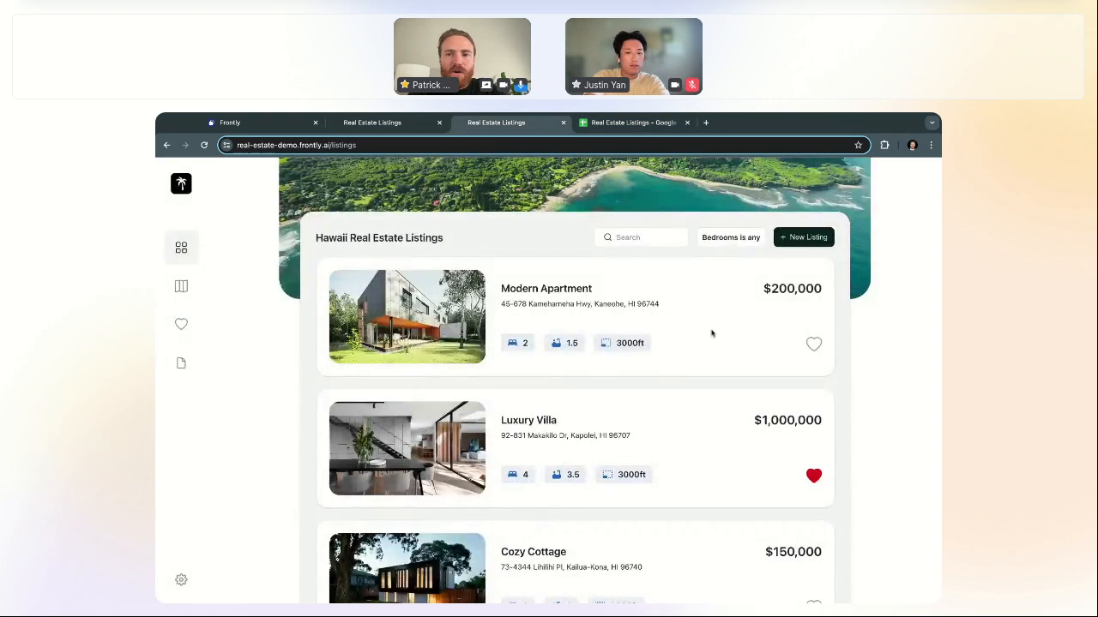
Step: Like the Modern Apartment listing and confirm its liked value in column G reads TRUE
{"action": "scroll", "coordinate": [763, 347], "scroll_direction": "up", "scroll_amount": 1}
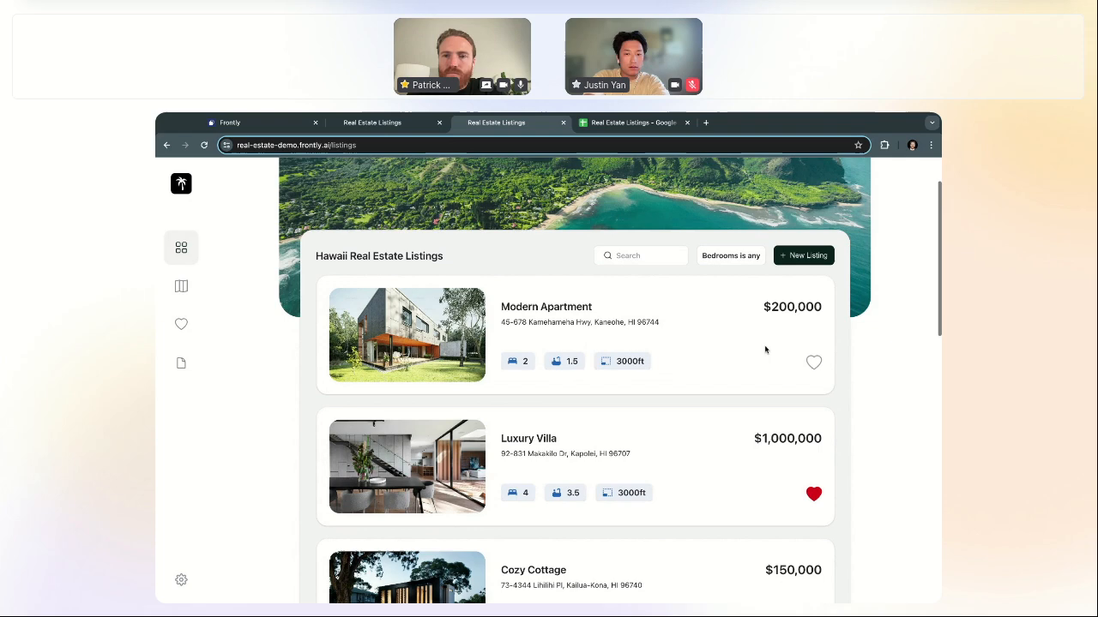
{"action": "left_click", "coordinate": [815, 363]}
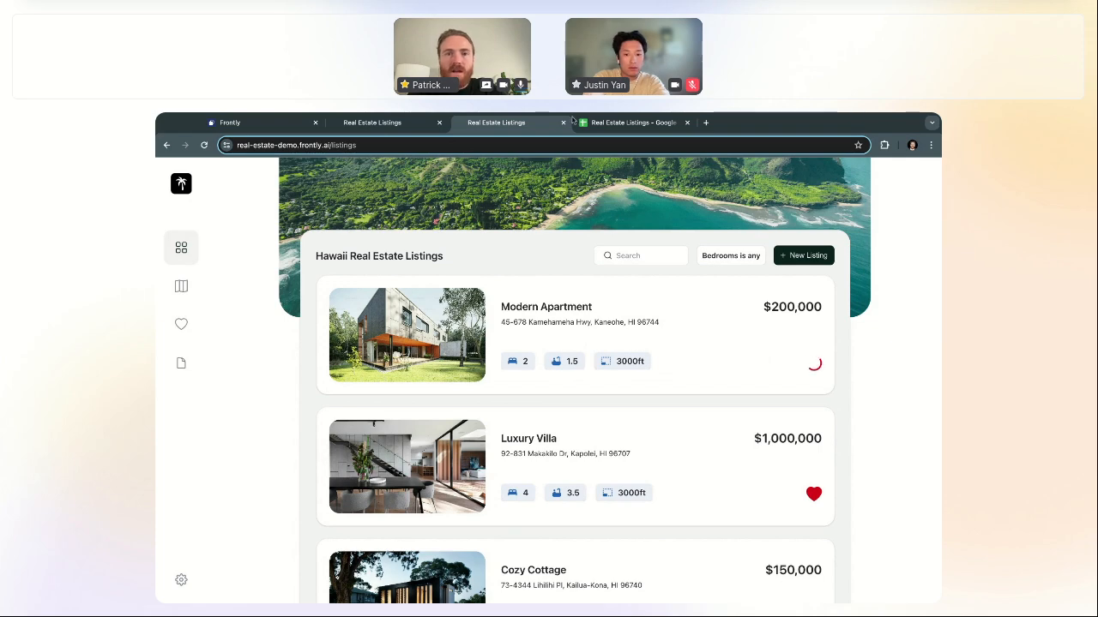
{"action": "left_click", "coordinate": [404, 123]}
{"action": "left_click", "coordinate": [626, 122]}
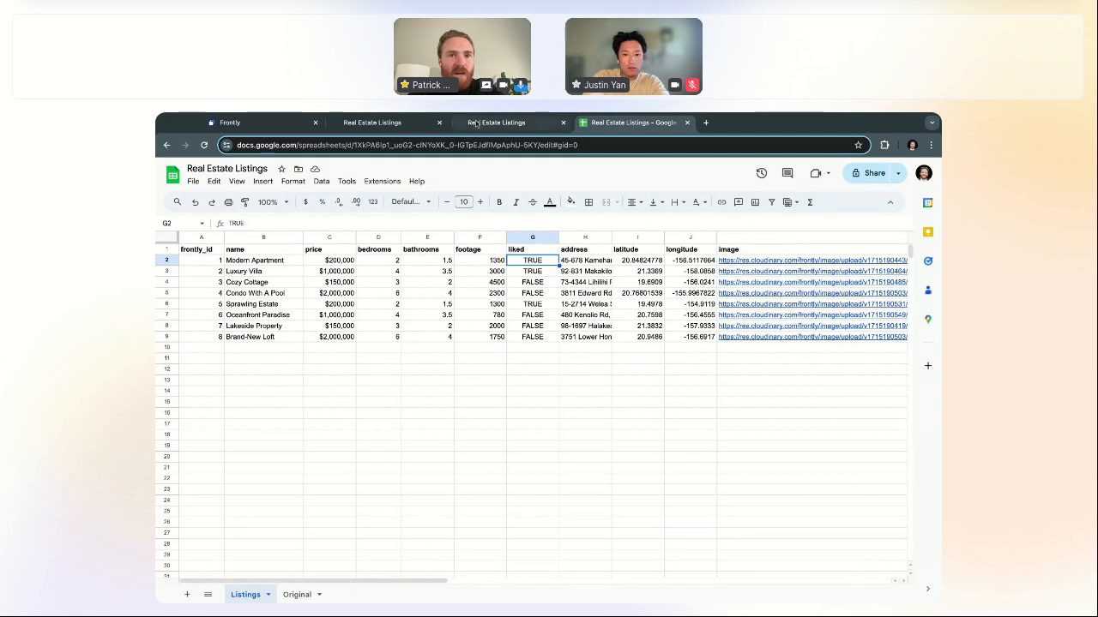
{"action": "left_click", "coordinate": [477, 122]}
Step: Like the Condo With A Pool listing on the live site
{"action": "scroll", "coordinate": [695, 403], "scroll_direction": "down", "scroll_amount": 5}
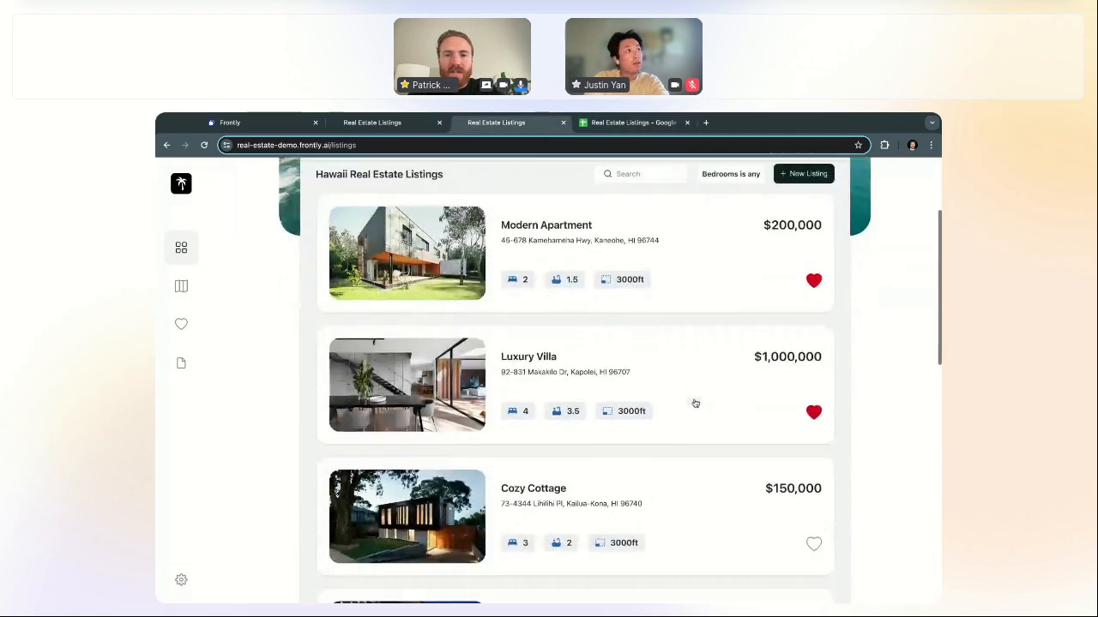
{"action": "left_click", "coordinate": [813, 402]}
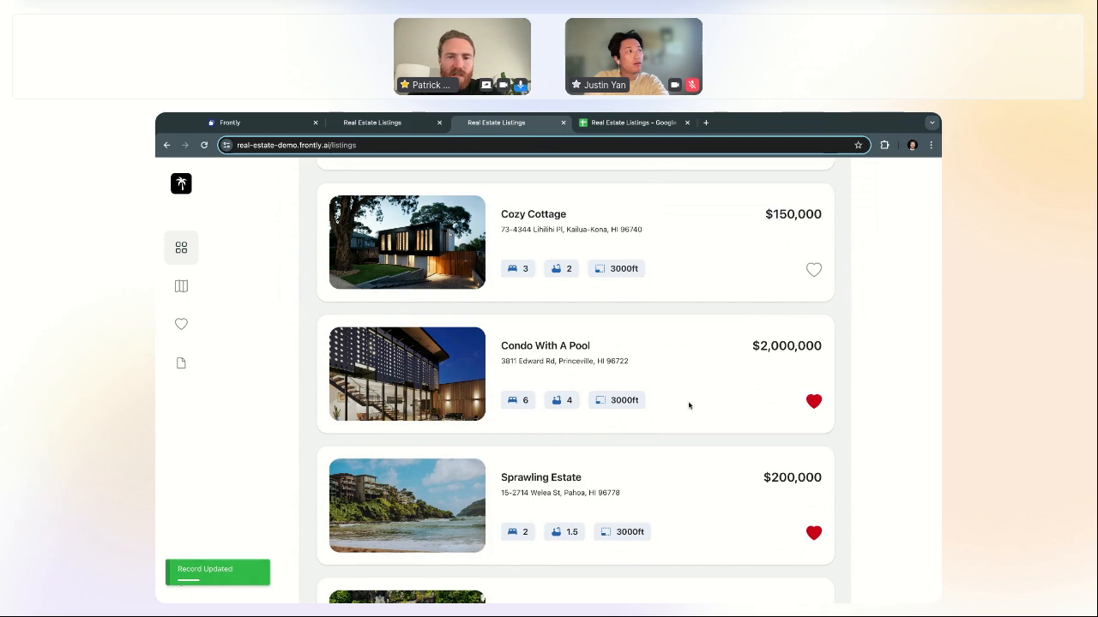
{"action": "scroll", "coordinate": [688, 406], "scroll_direction": "up", "scroll_amount": 4}
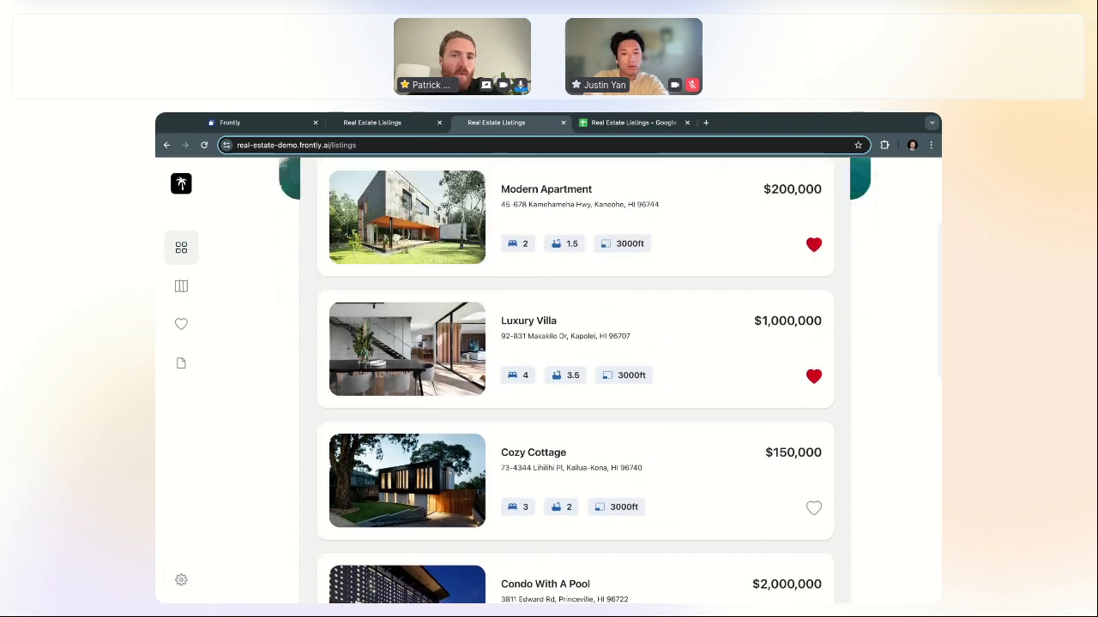
{"action": "scroll", "coordinate": [689, 250], "scroll_direction": "up", "scroll_amount": 1}
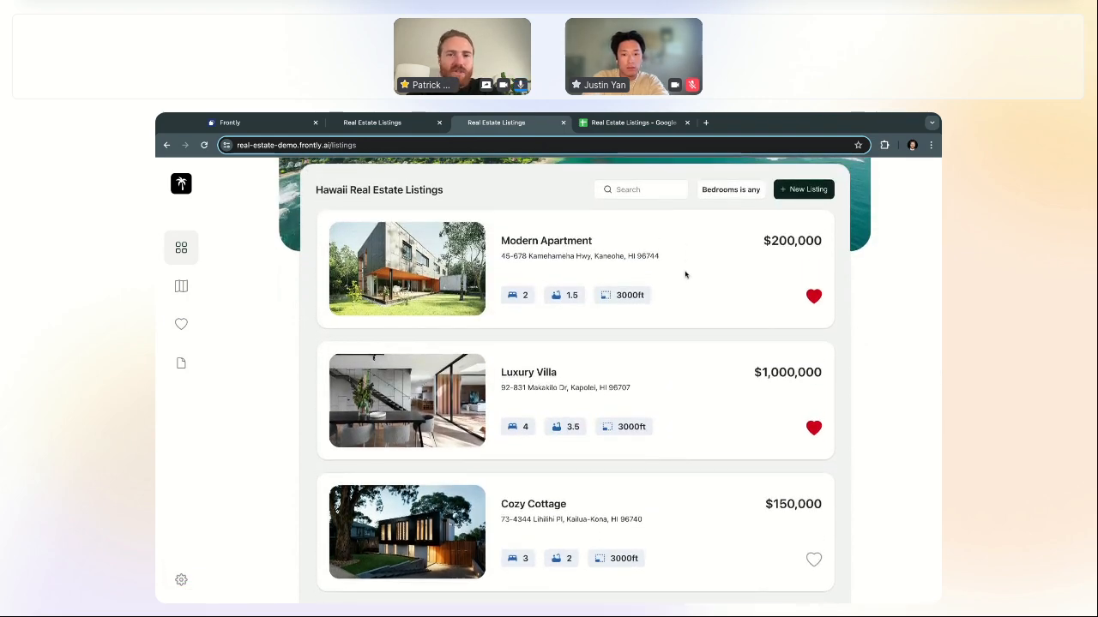
Step: Open and close the Modern Apartment details, then close the duplicate listings tab
{"action": "left_click", "coordinate": [685, 275]}
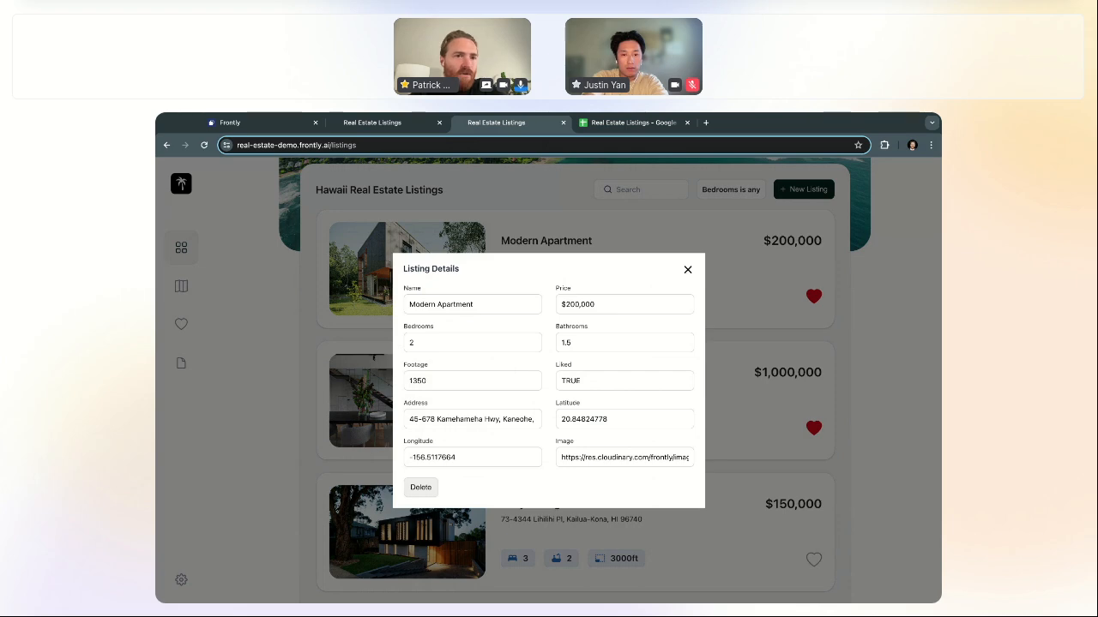
{"action": "left_click", "coordinate": [687, 271]}
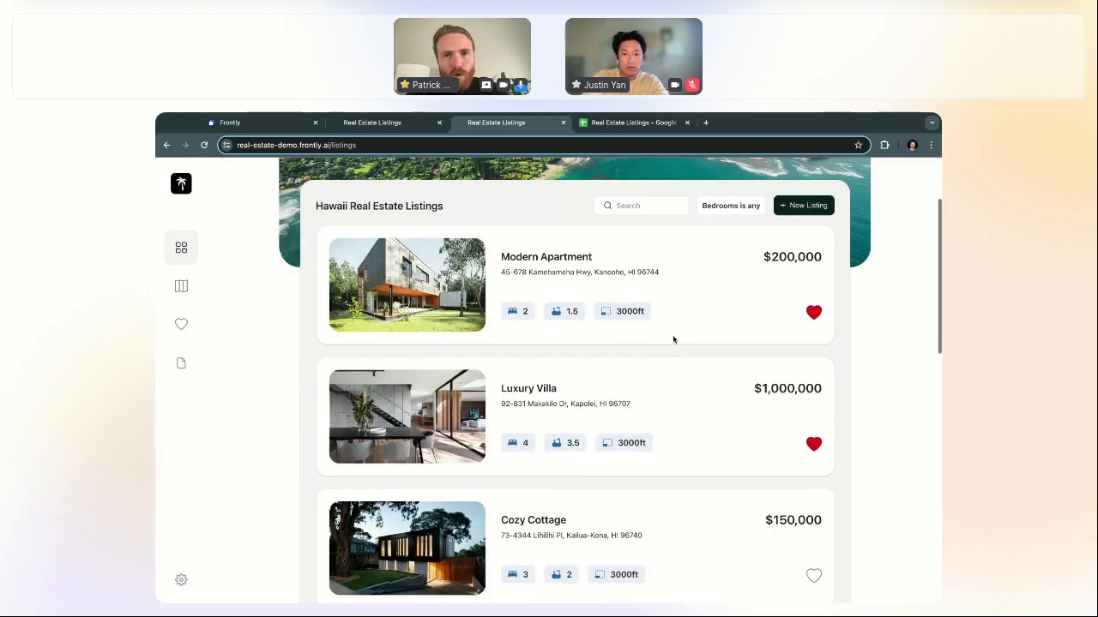
{"action": "scroll", "coordinate": [674, 339], "scroll_direction": "down", "scroll_amount": 10}
{"action": "scroll", "coordinate": [673, 339], "scroll_direction": "up", "scroll_amount": 10}
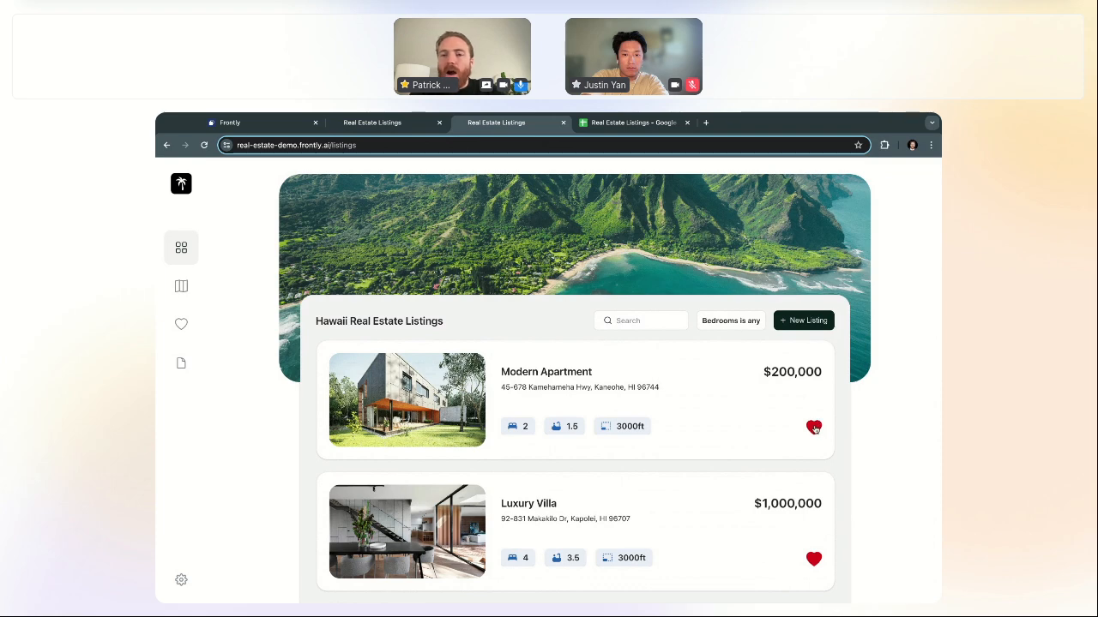
{"action": "scroll", "coordinate": [814, 421], "scroll_direction": "down", "scroll_amount": 1}
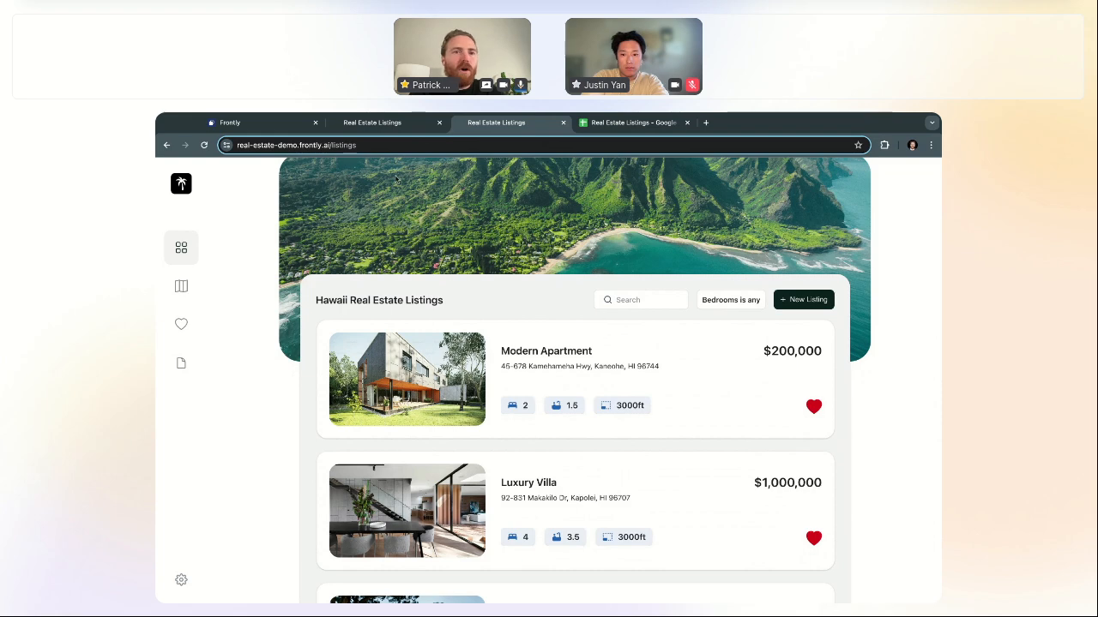
{"action": "left_click", "coordinate": [398, 125]}
{"action": "left_click", "coordinate": [440, 123]}
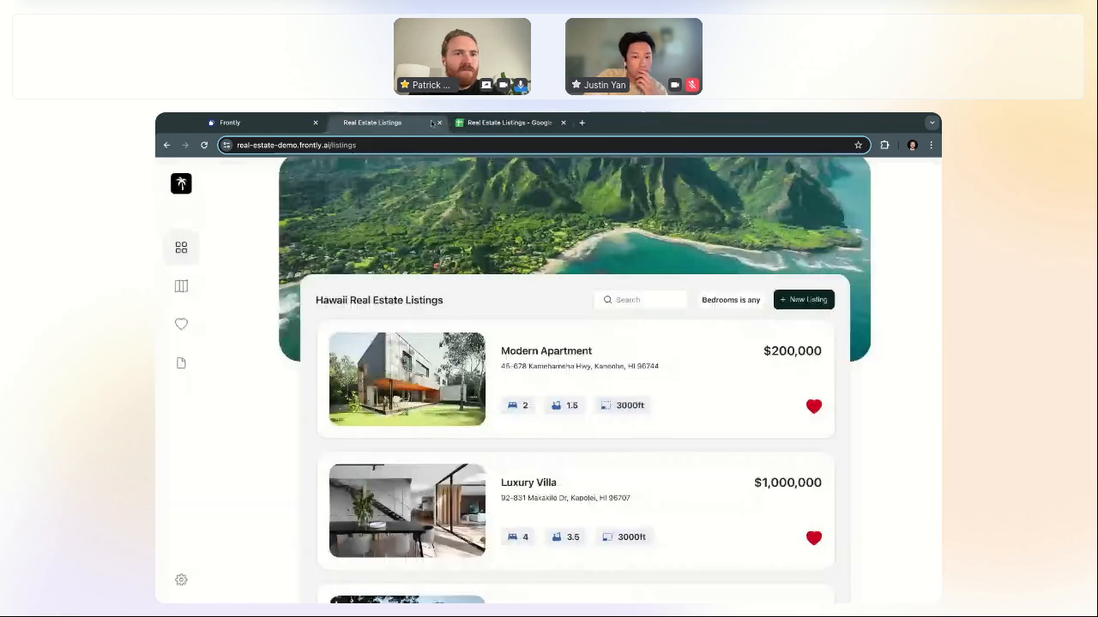
Step: In the custom listing block editor, recolour the card's heart Icon block to grey #A7A7A7
{"action": "left_click", "coordinate": [276, 126]}
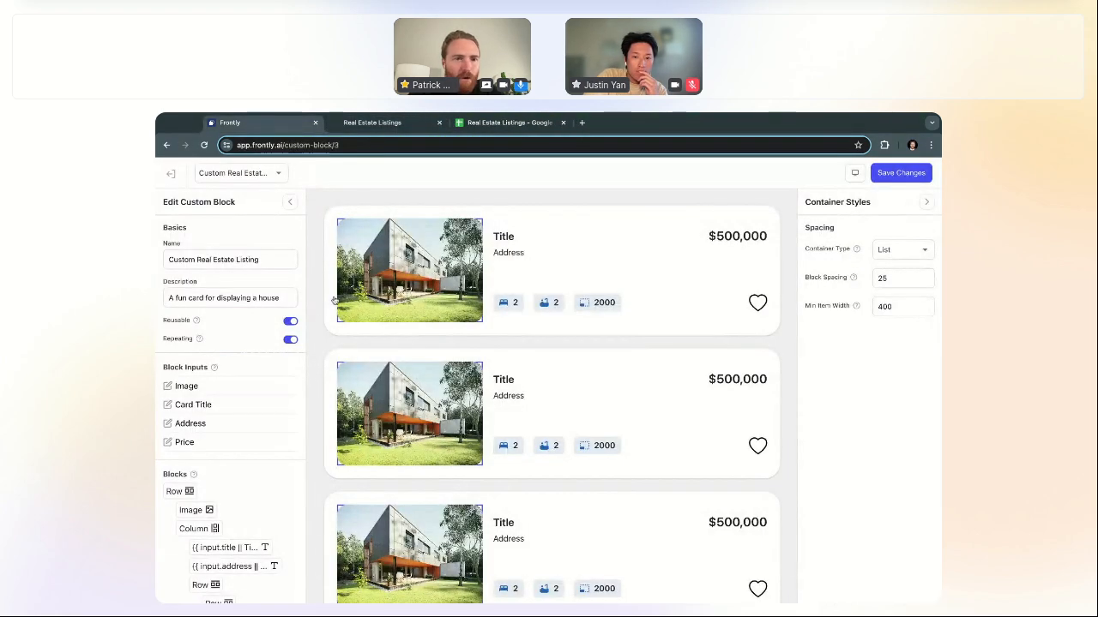
{"action": "left_click", "coordinate": [757, 303]}
{"action": "scroll", "coordinate": [759, 307], "scroll_direction": "down", "scroll_amount": 1}
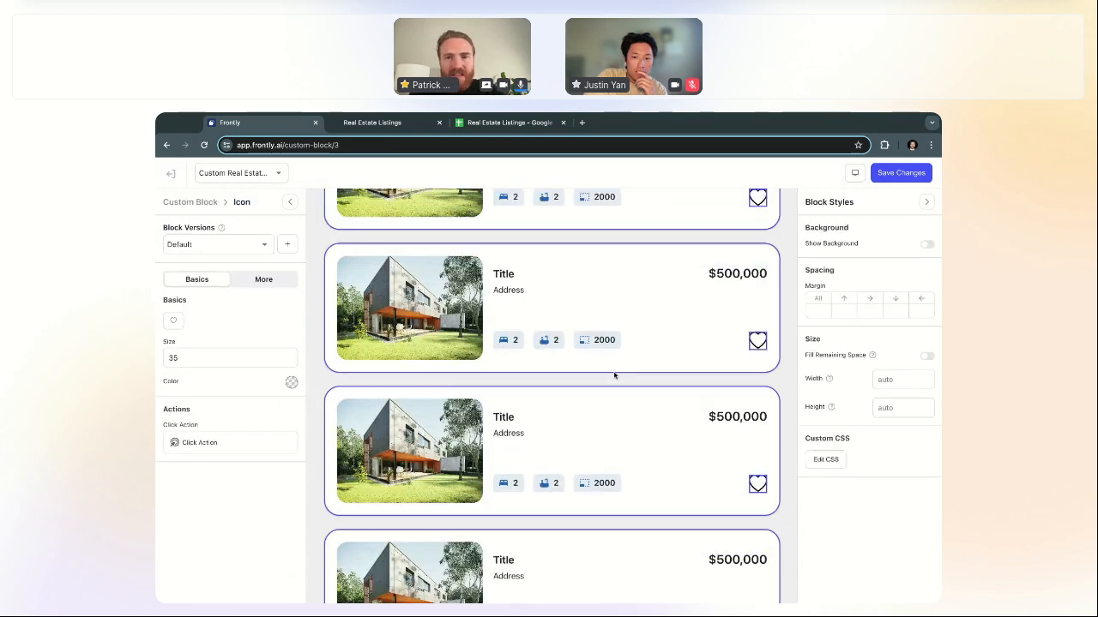
{"action": "left_click", "coordinate": [173, 320]}
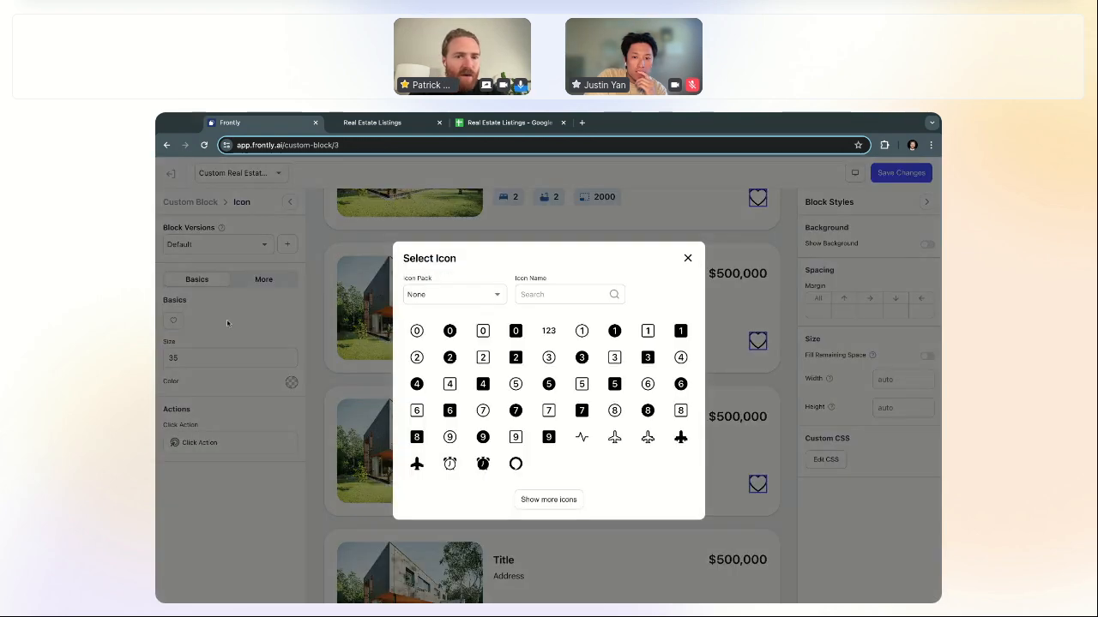
{"action": "left_click", "coordinate": [687, 259]}
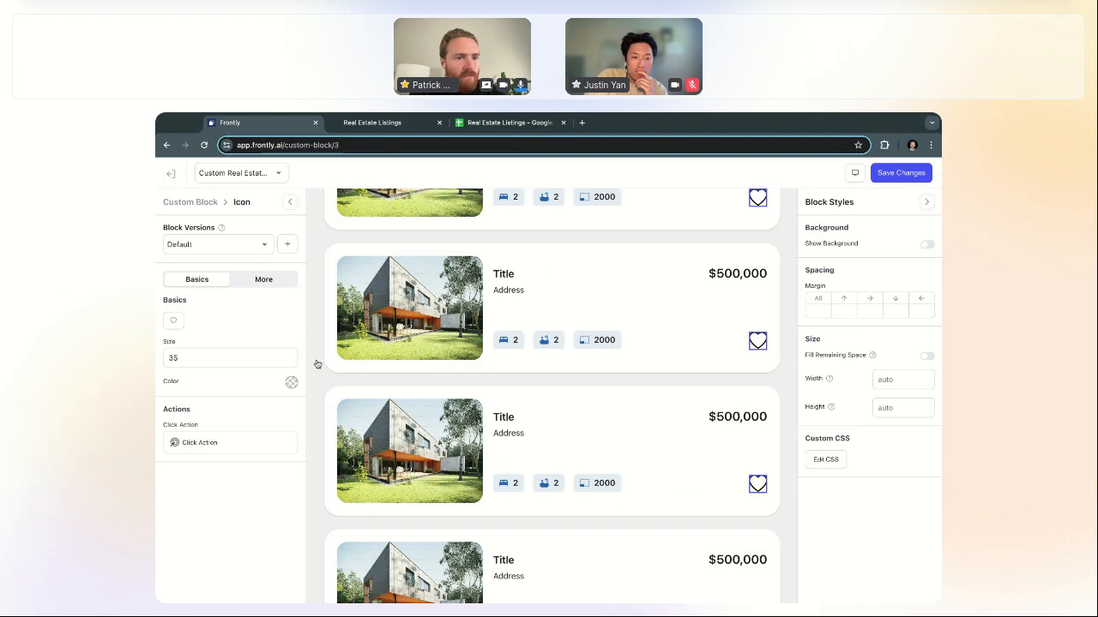
{"action": "left_click", "coordinate": [292, 382]}
{"action": "left_click_drag", "start_coordinate": [300, 433], "coordinate": [296, 451]}
{"action": "left_click", "coordinate": [299, 329]}
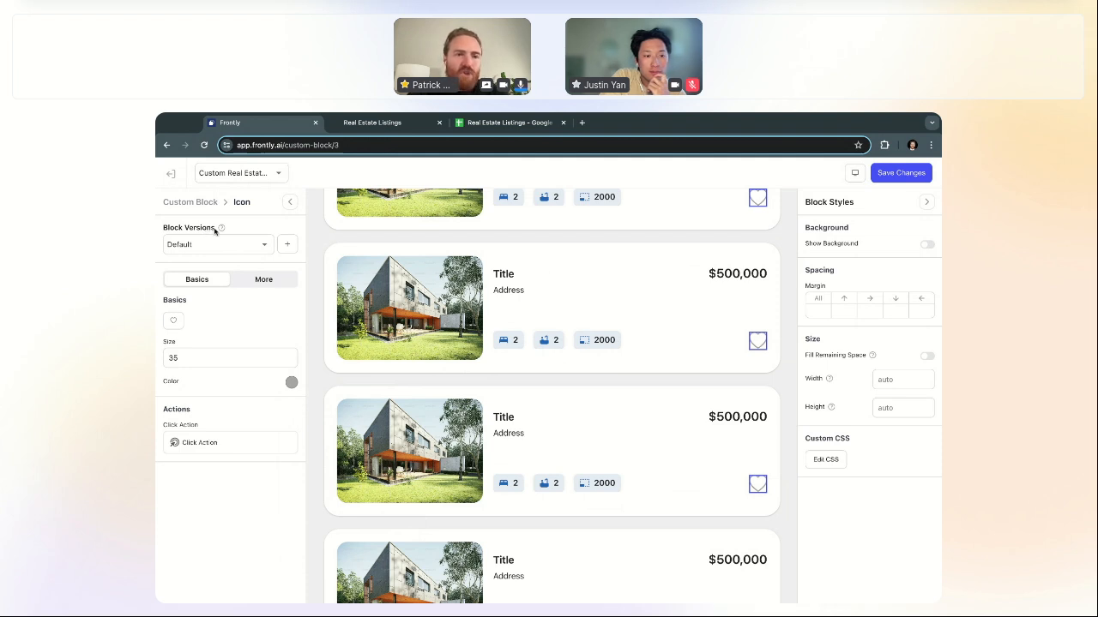
Step: Add a new block version for the heart icon and open its settings
{"action": "left_click", "coordinate": [262, 247]}
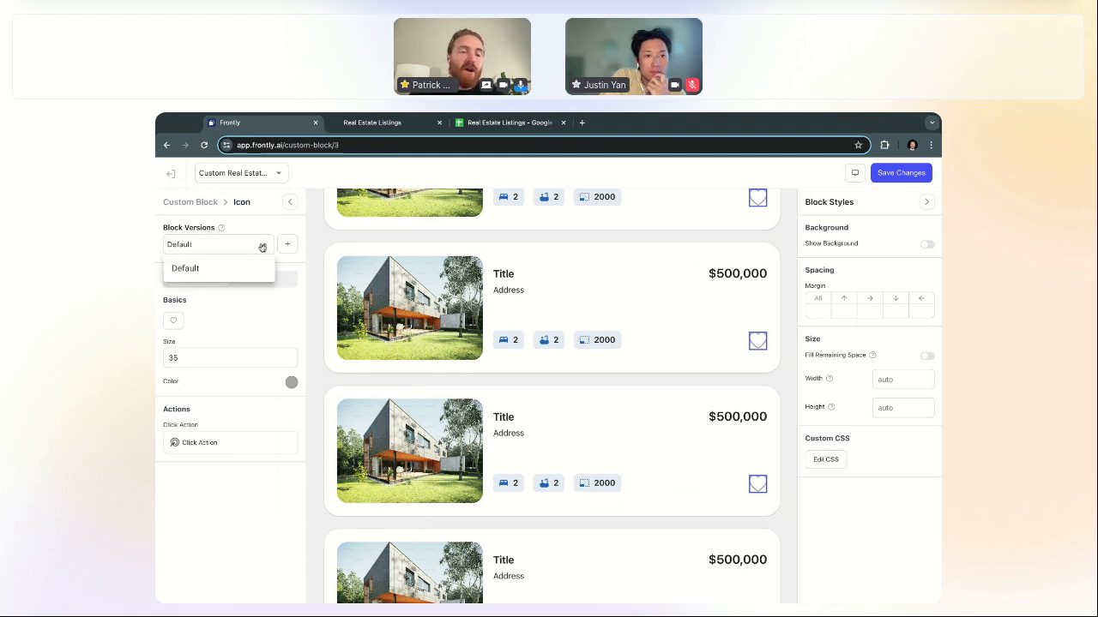
{"action": "left_click", "coordinate": [262, 246]}
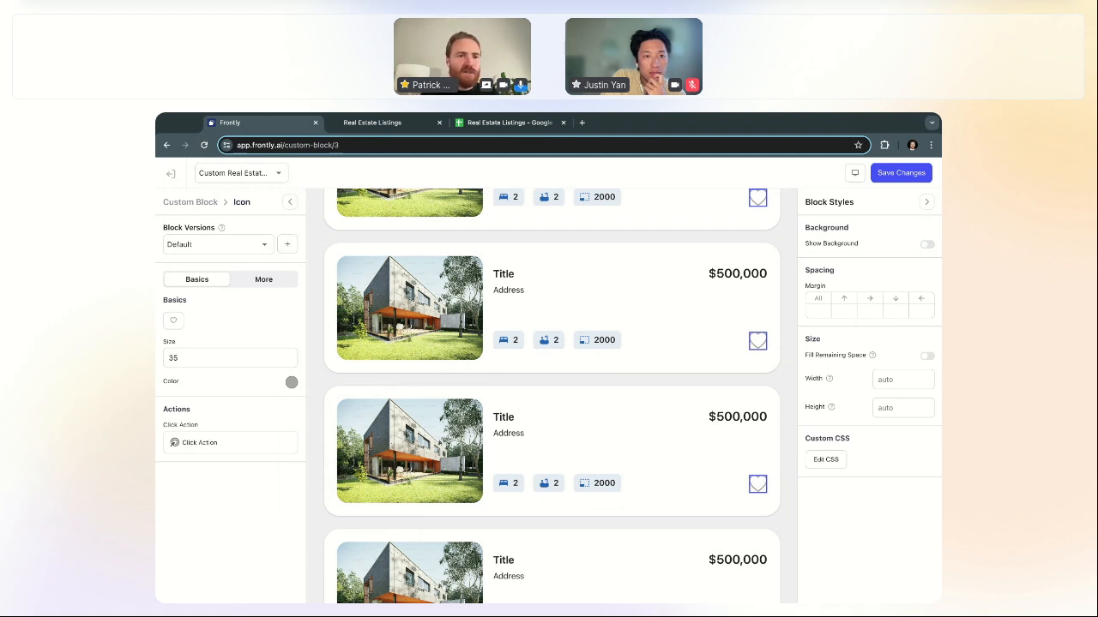
{"action": "left_click", "coordinate": [289, 246]}
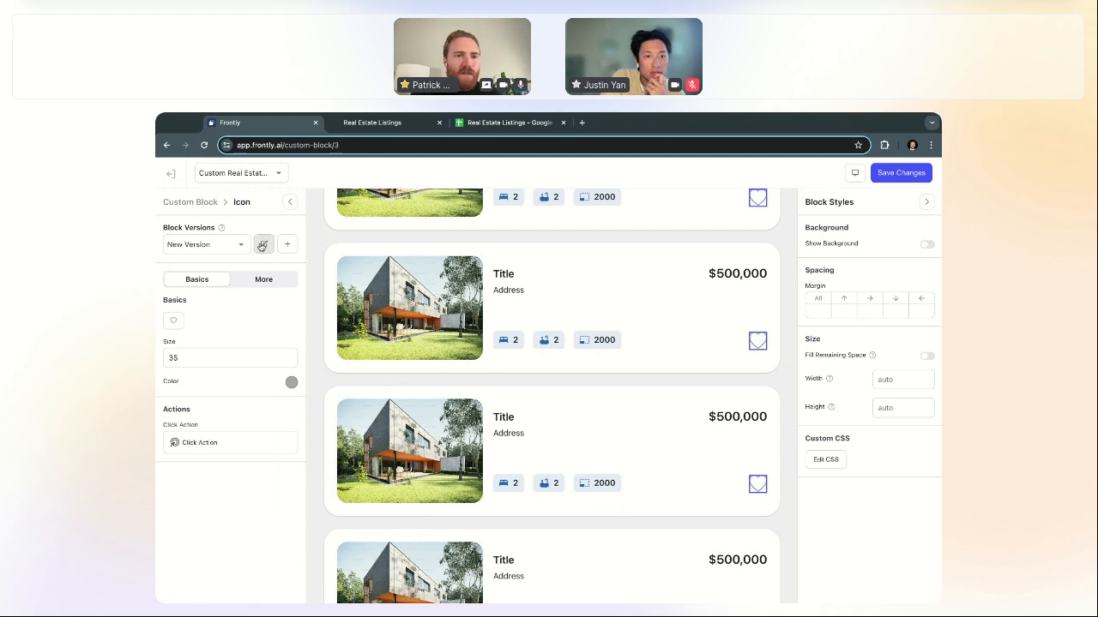
{"action": "left_click", "coordinate": [263, 244]}
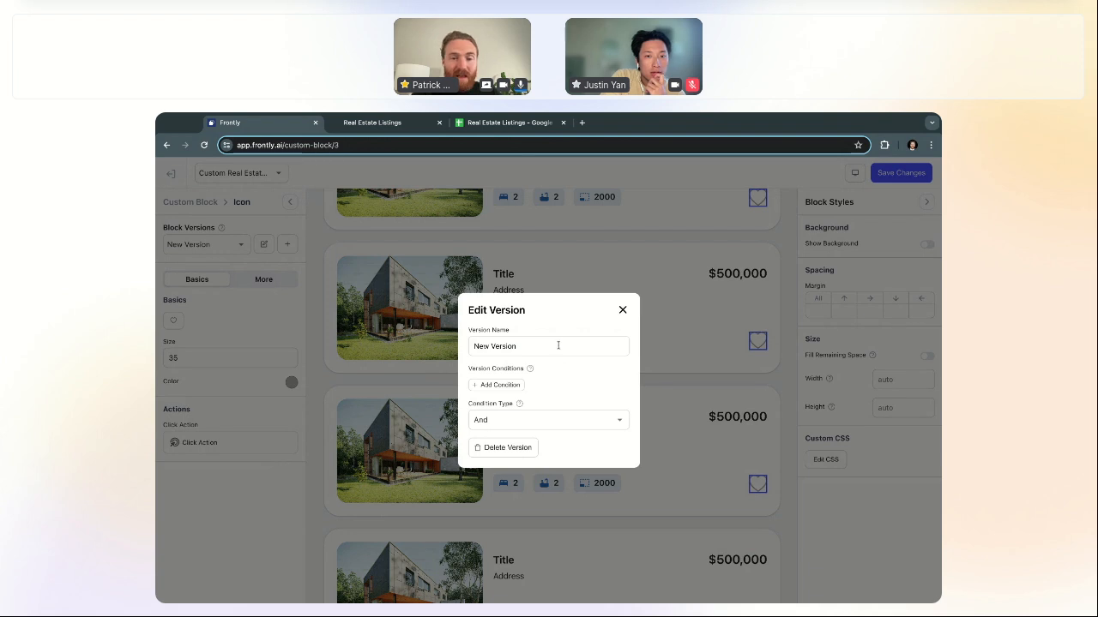
Step: Rename the new version to Liked and add a blank condition
{"action": "left_click_drag", "start_coordinate": [558, 344], "coordinate": [456, 349]}
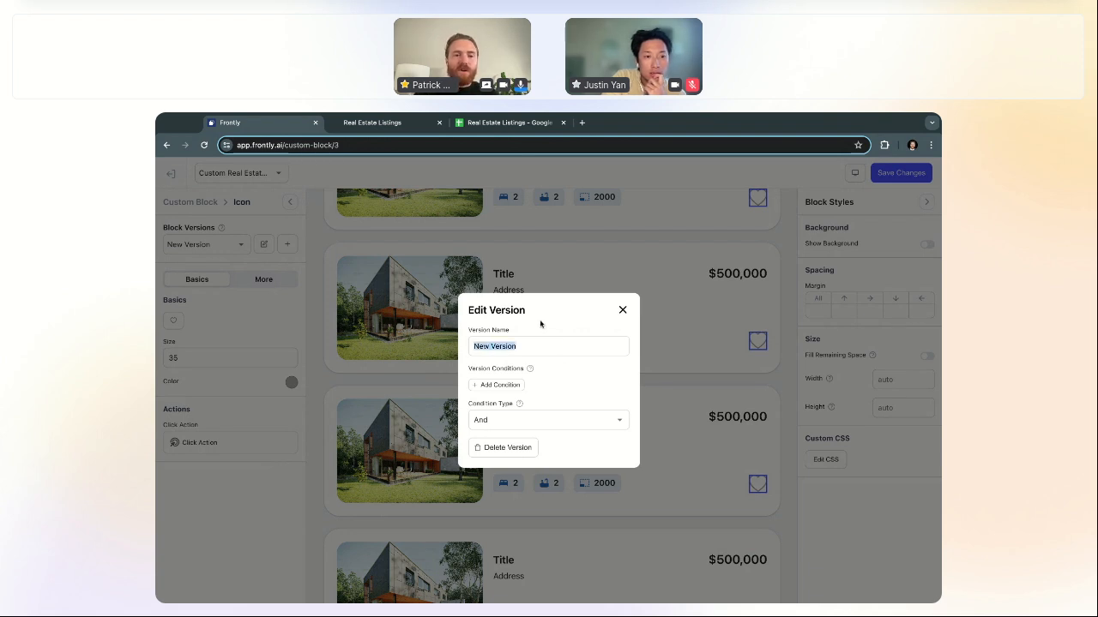
{"action": "type", "text": "Liked"}
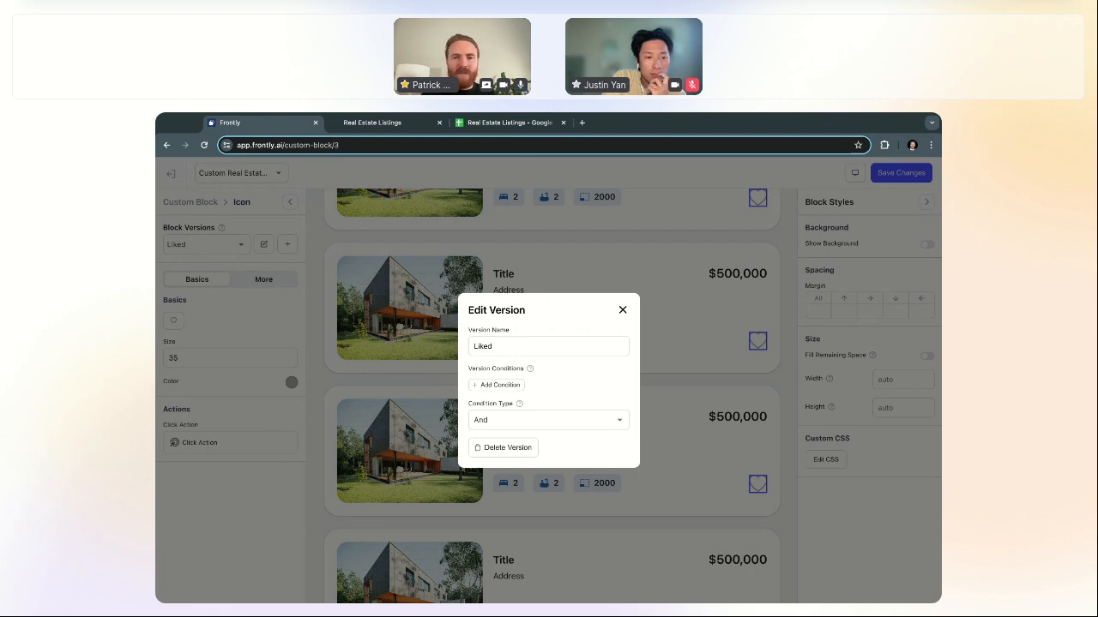
{"action": "left_click", "coordinate": [506, 387]}
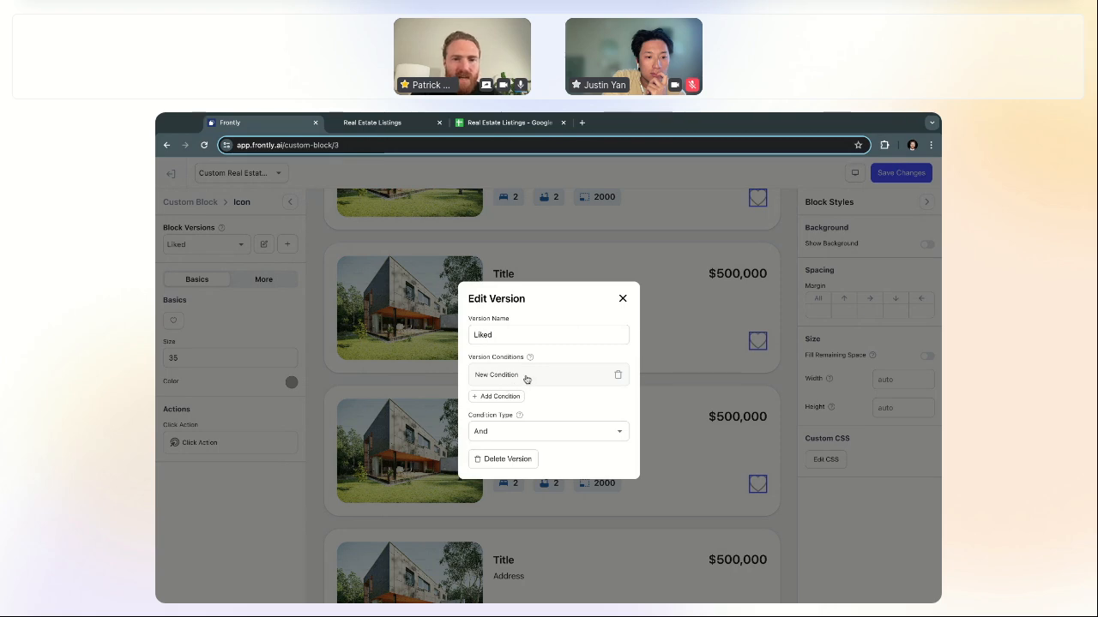
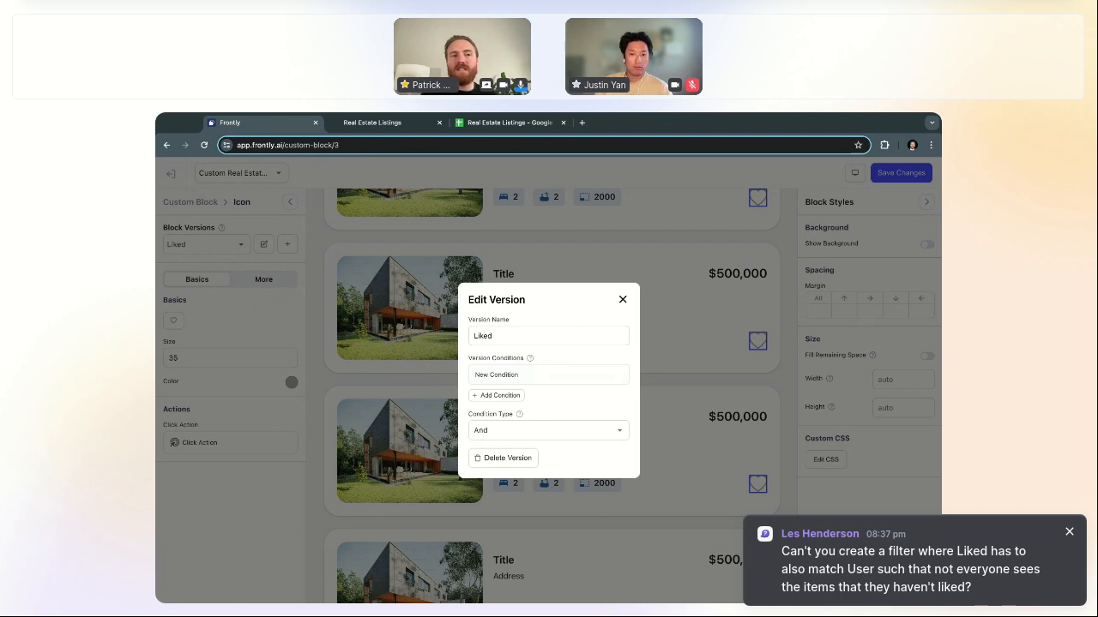
Step: Create a new condition and begin entering {{ record.liked }} as its Value 1
{"action": "left_click", "coordinate": [547, 380]}
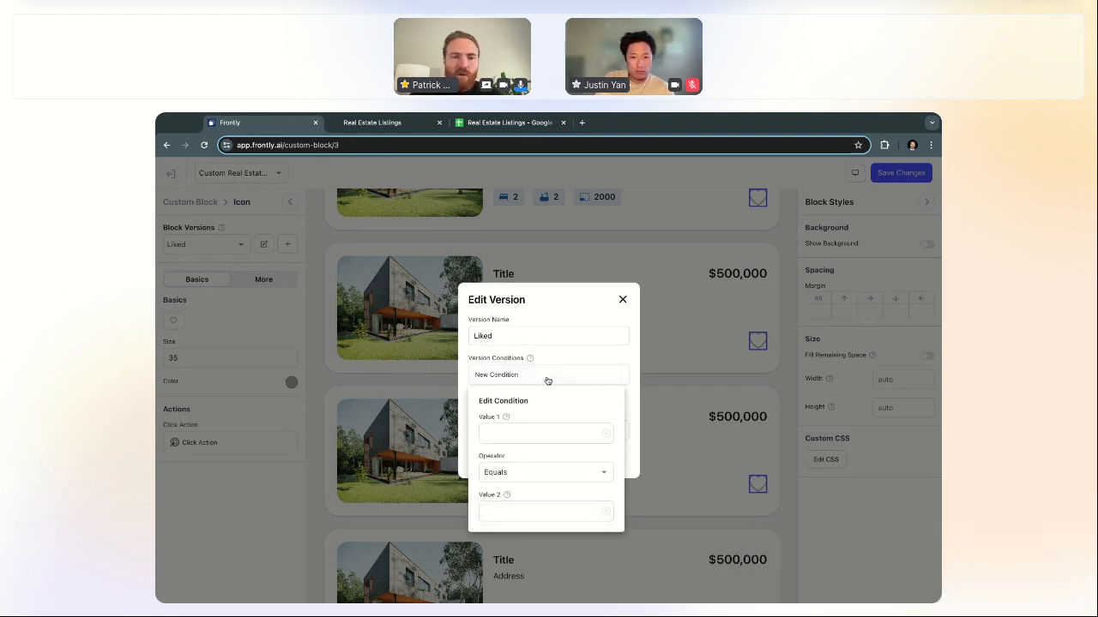
{"action": "left_click", "coordinate": [555, 434]}
{"action": "type", "text": "{{"}
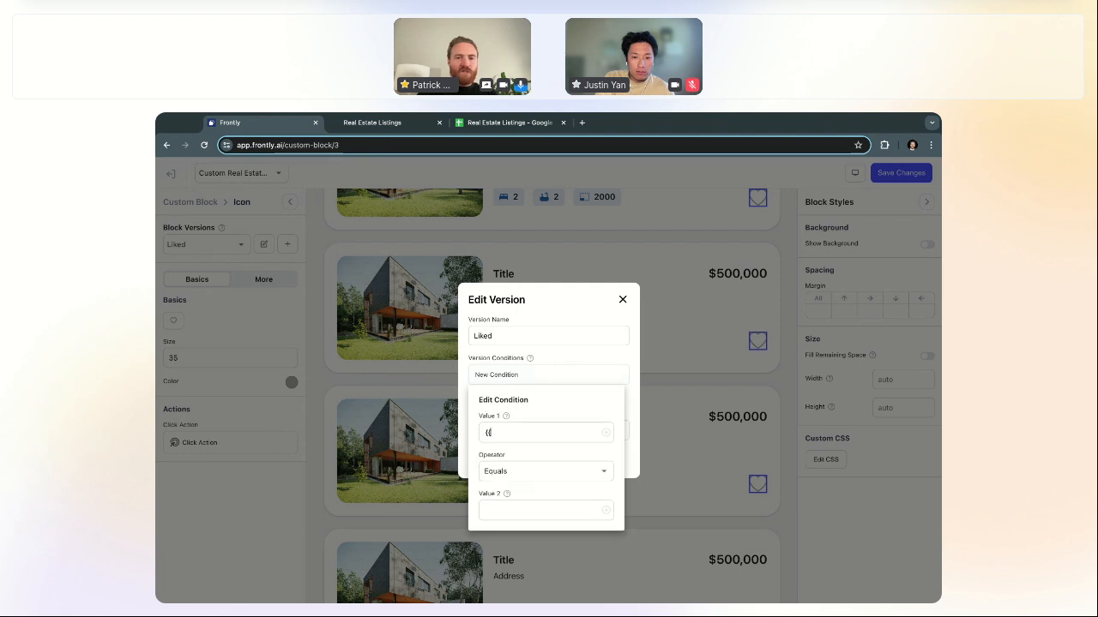
{"action": "type", "text": " record"}
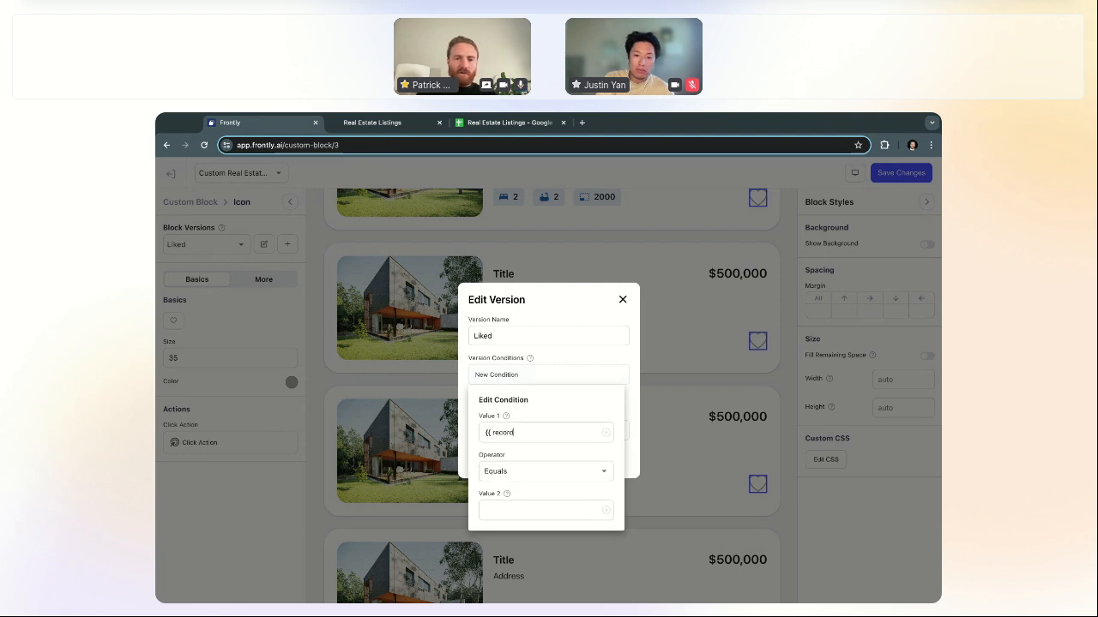
{"action": "type", "text": ".liked"}
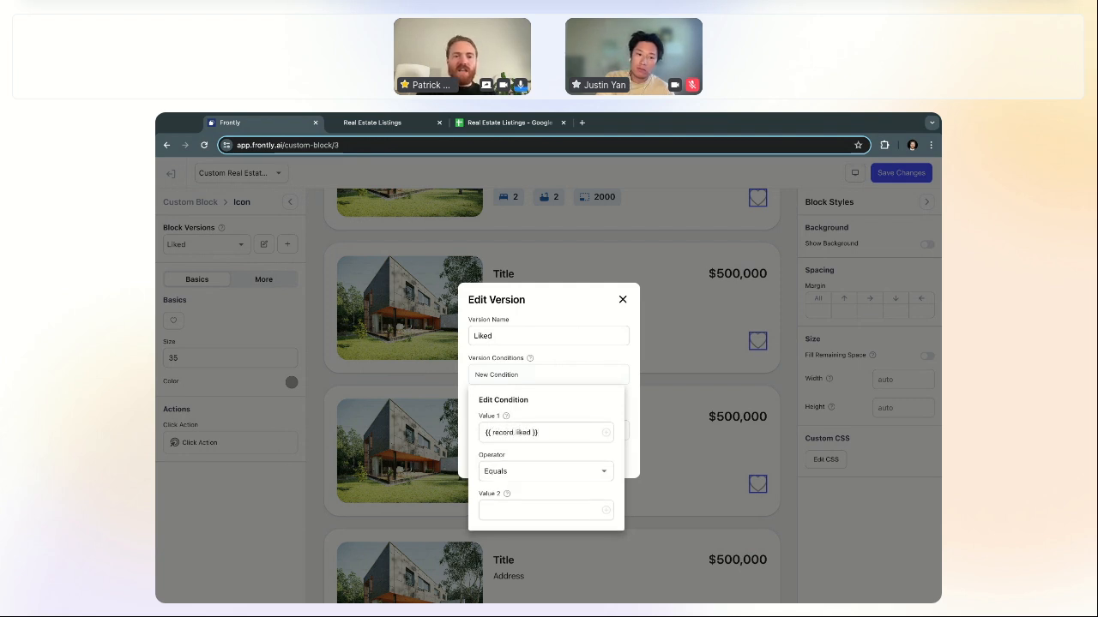
{"action": "left_click", "coordinate": [509, 123]}
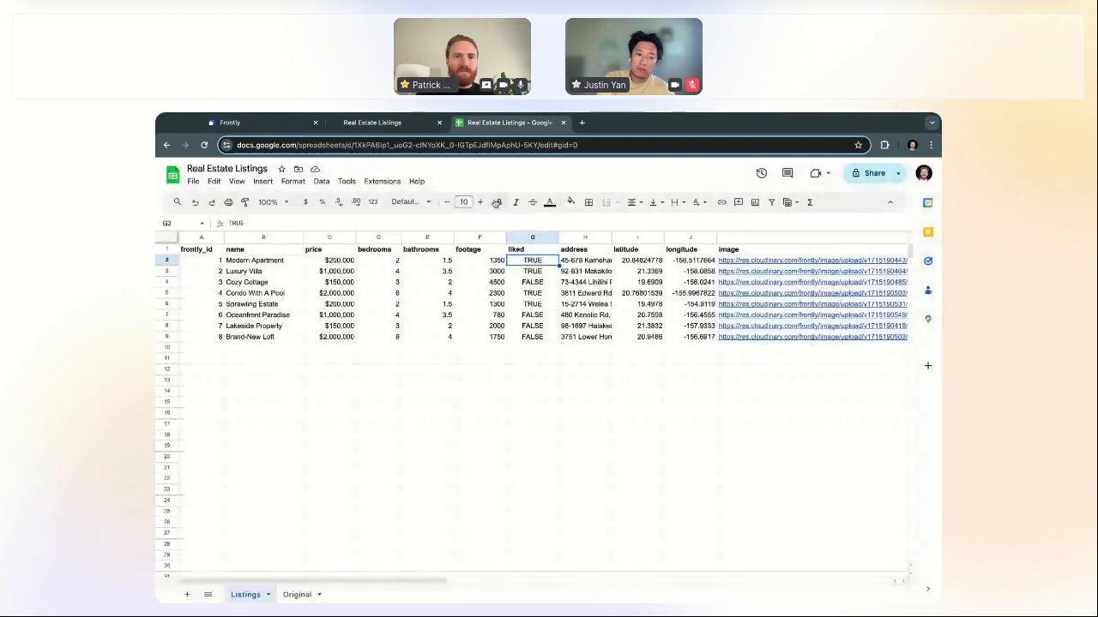
{"action": "left_click", "coordinate": [270, 126]}
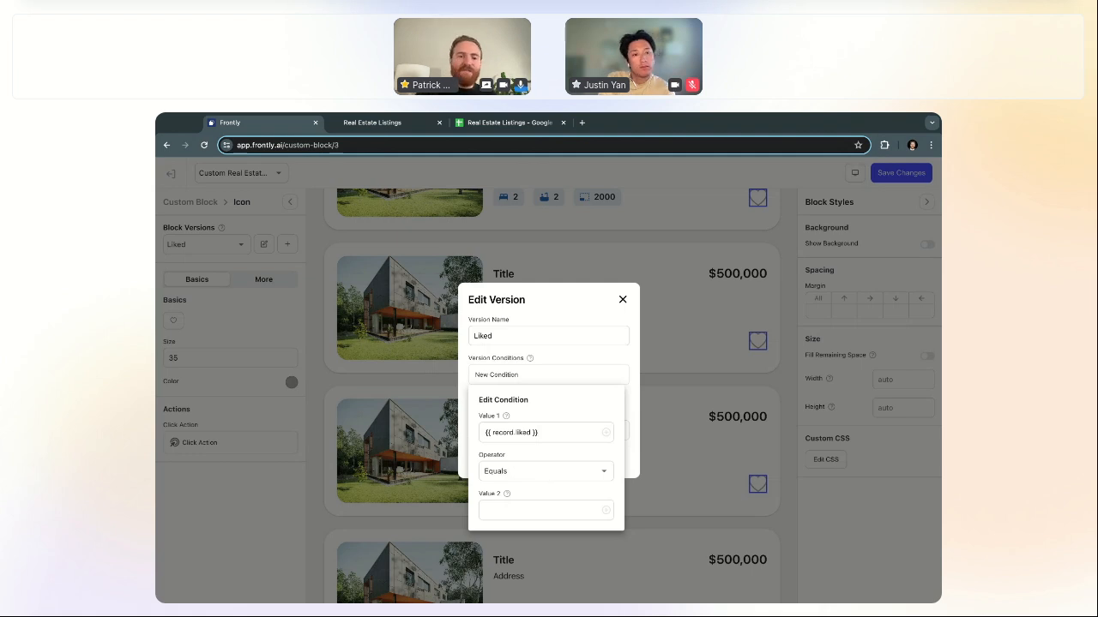
Step: Set the condition's operator to Is True, close the version settings, and save the block
{"action": "left_click", "coordinate": [545, 471]}
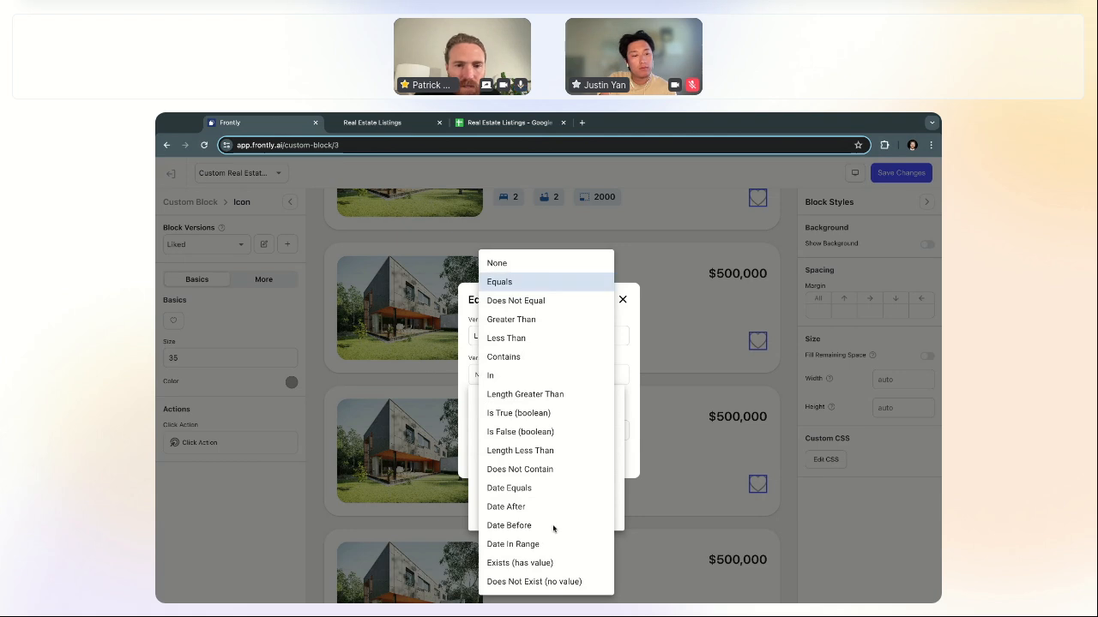
{"action": "left_click", "coordinate": [551, 417]}
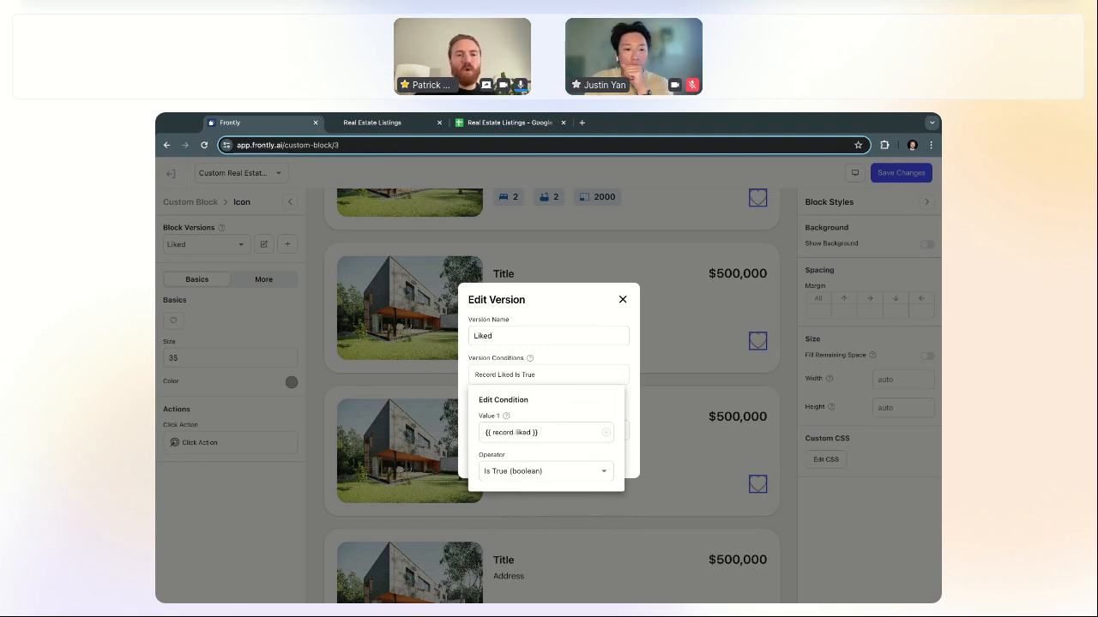
{"action": "left_click", "coordinate": [603, 368]}
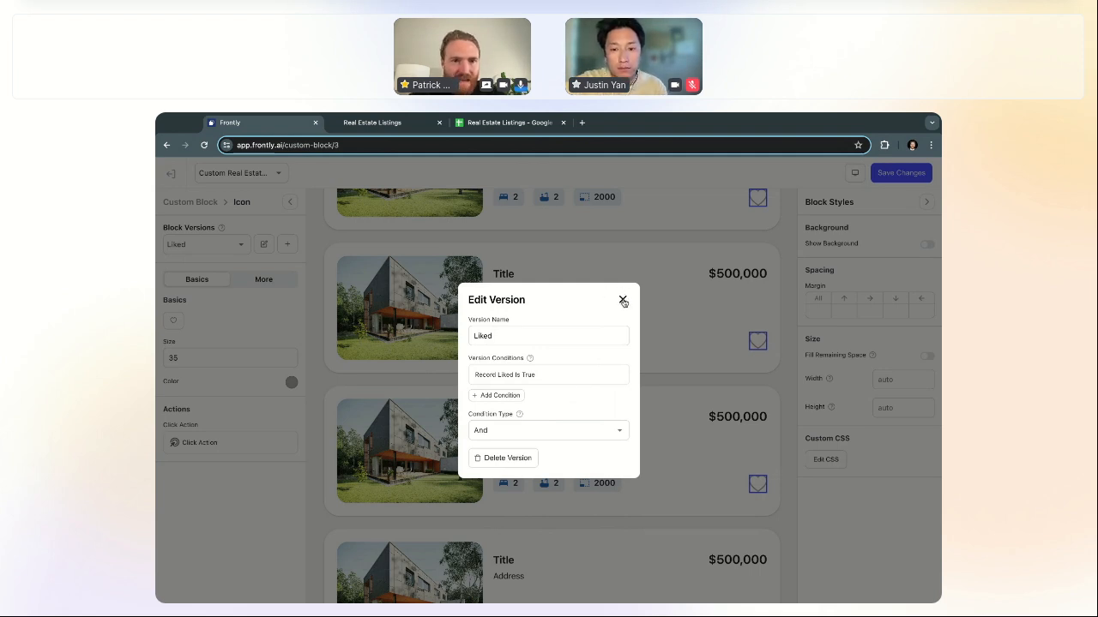
{"action": "left_click", "coordinate": [622, 300]}
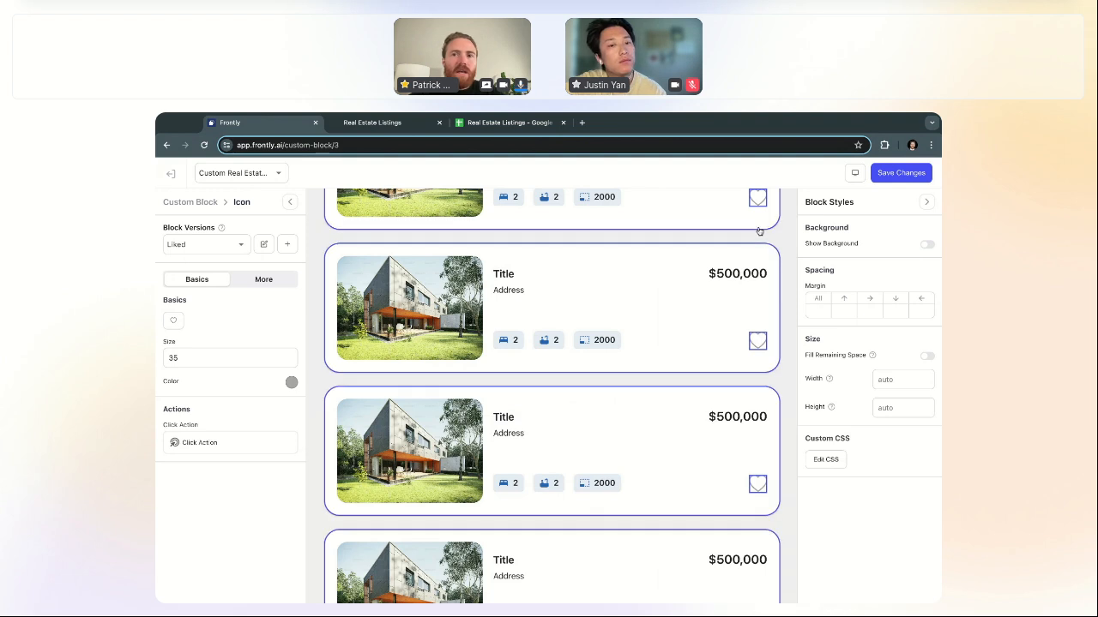
{"action": "key", "text": "ctrl+s"}
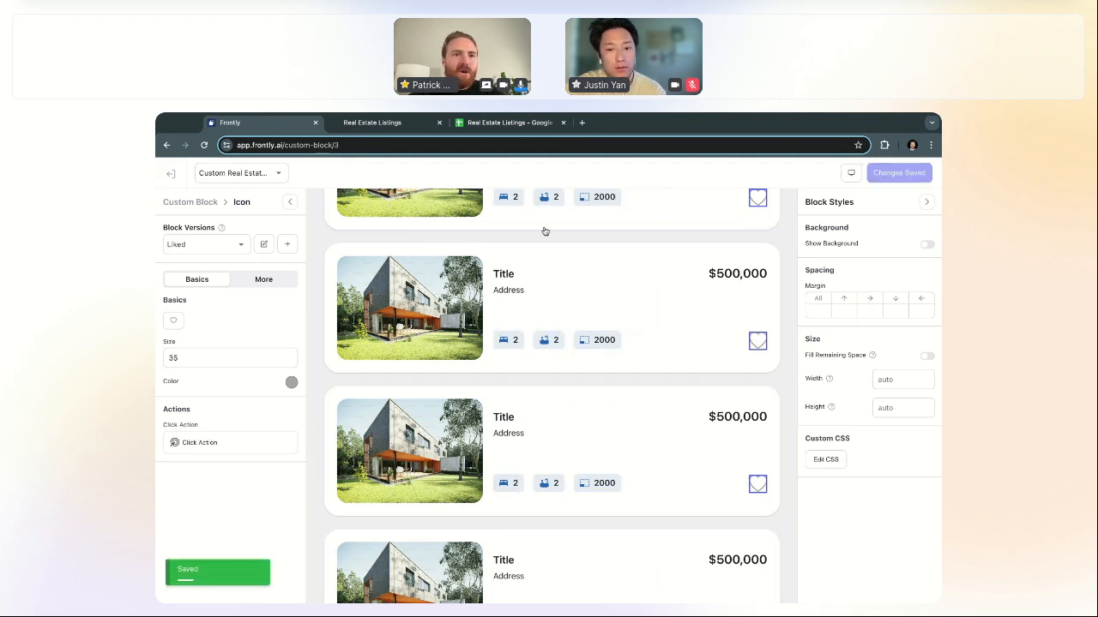
Step: Open the New Listings page from Pages and preview it live in a new tab
{"action": "left_click", "coordinate": [171, 173]}
{"action": "left_click", "coordinate": [210, 288]}
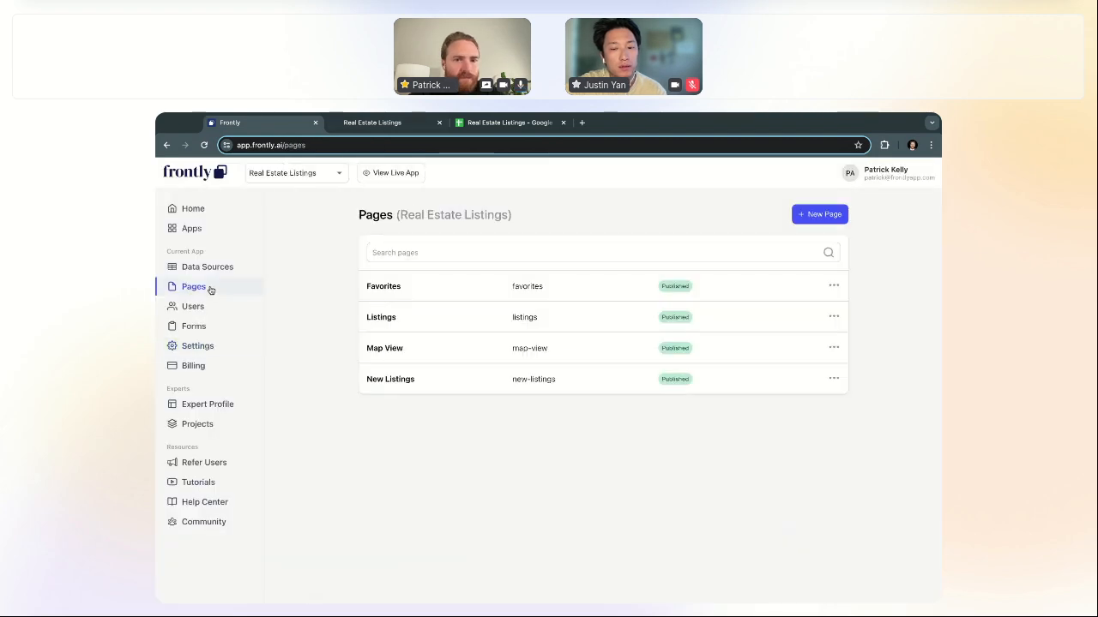
{"action": "left_click", "coordinate": [615, 386]}
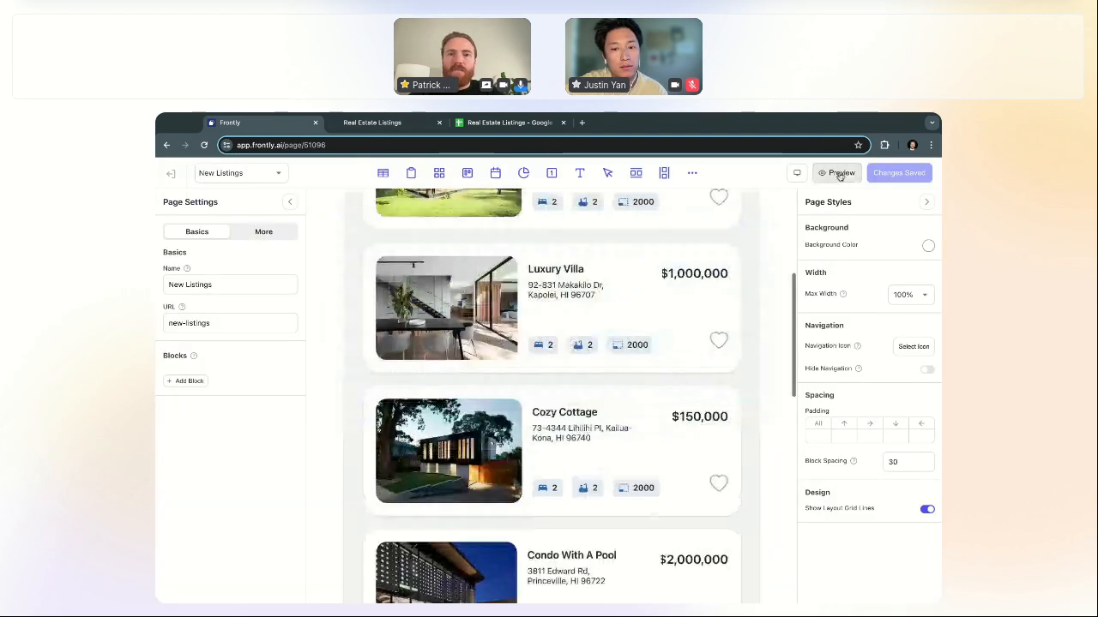
{"action": "left_click", "coordinate": [839, 172]}
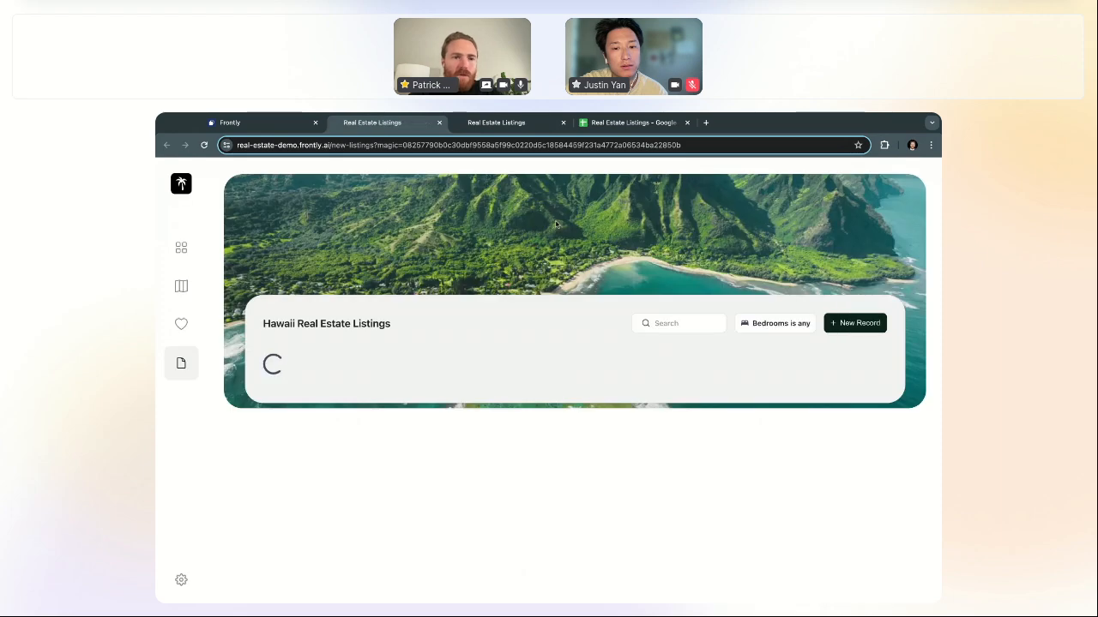
{"action": "scroll", "coordinate": [836, 484], "scroll_direction": "down", "scroll_amount": 2}
{"action": "scroll", "coordinate": [836, 485], "scroll_direction": "down", "scroll_amount": 2}
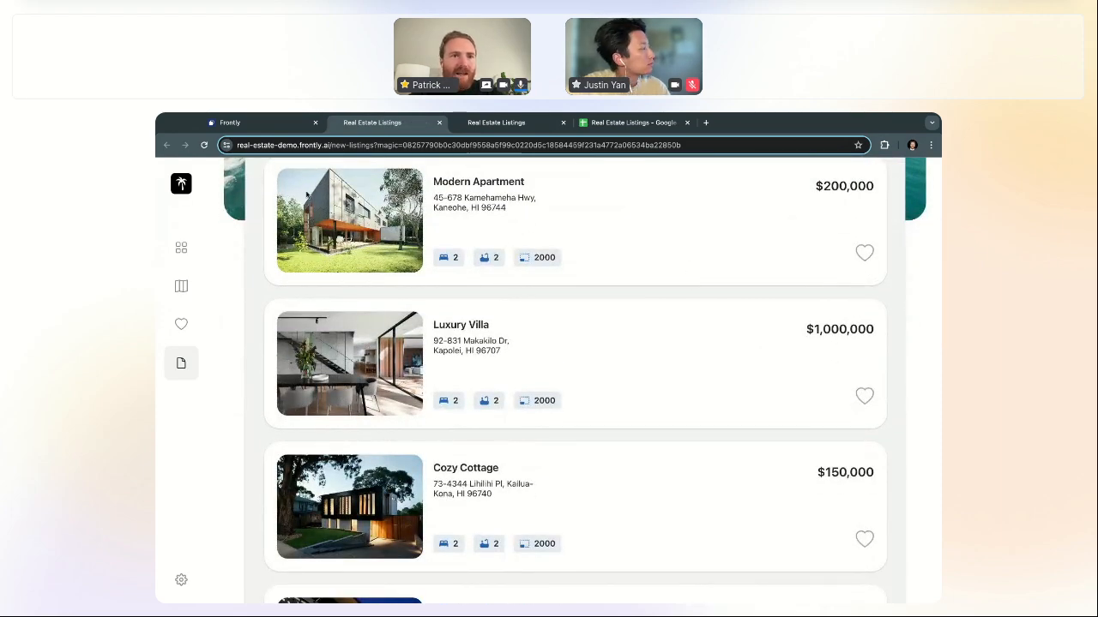
{"action": "left_click", "coordinate": [248, 123]}
Step: Go to Settings > Custom Blocks and open the Custom Real Estate Listing block
{"action": "left_click", "coordinate": [171, 175]}
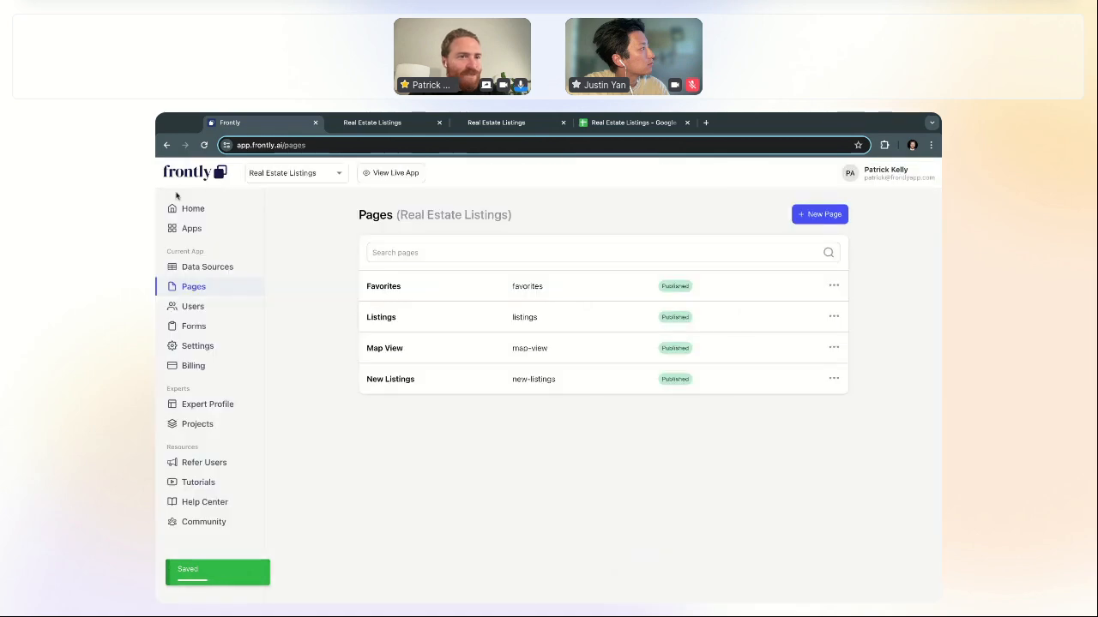
{"action": "left_click", "coordinate": [202, 344]}
{"action": "left_click", "coordinate": [322, 383]}
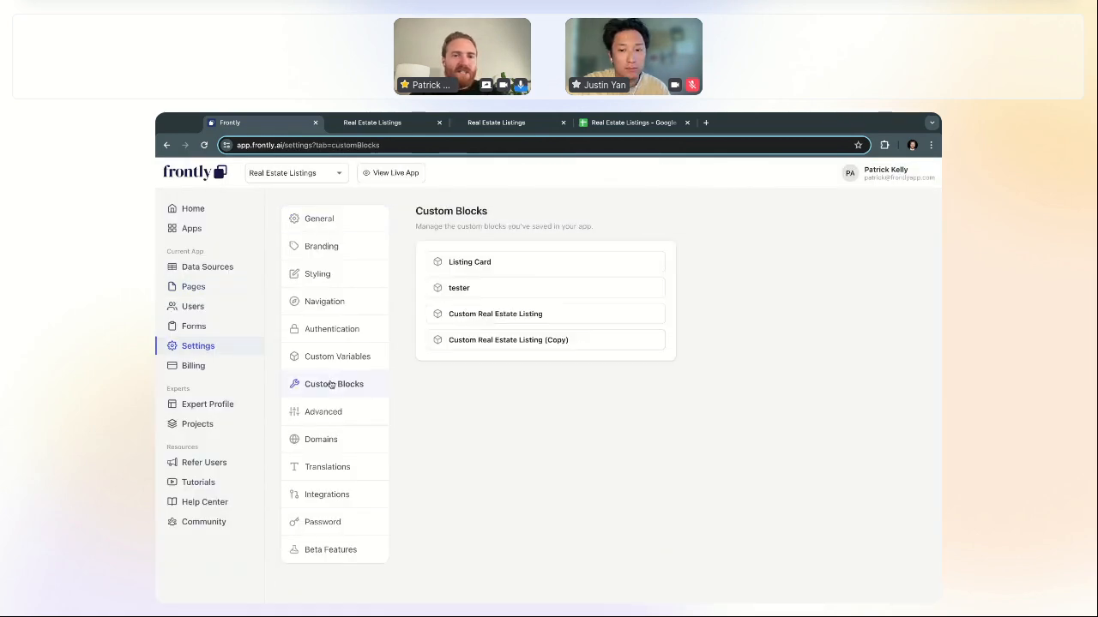
{"action": "left_click", "coordinate": [487, 340]}
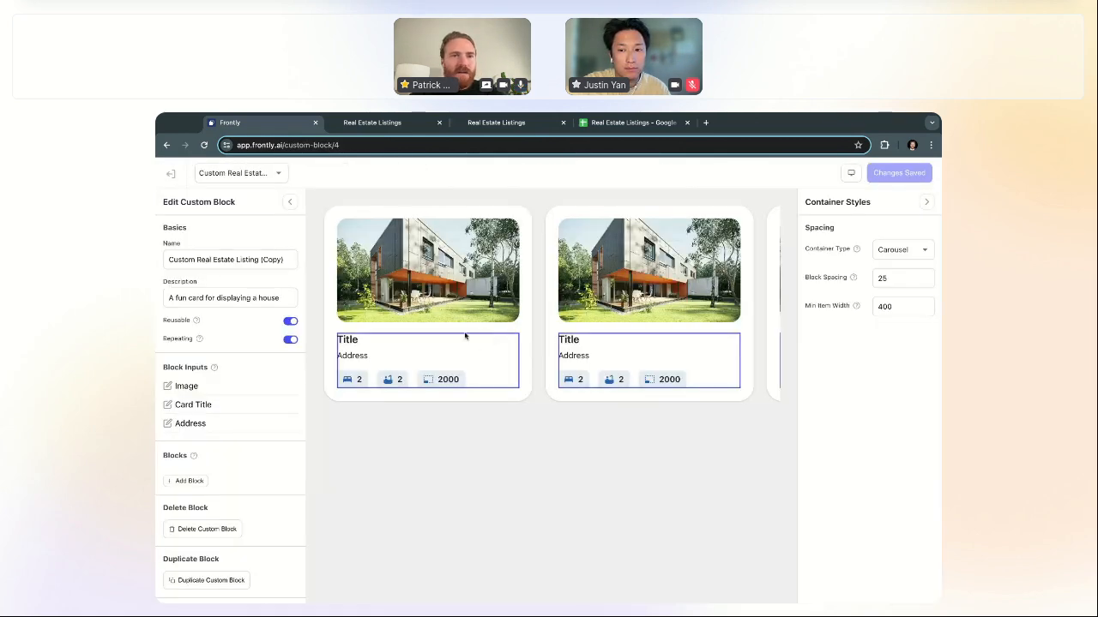
{"action": "left_click", "coordinate": [217, 175]}
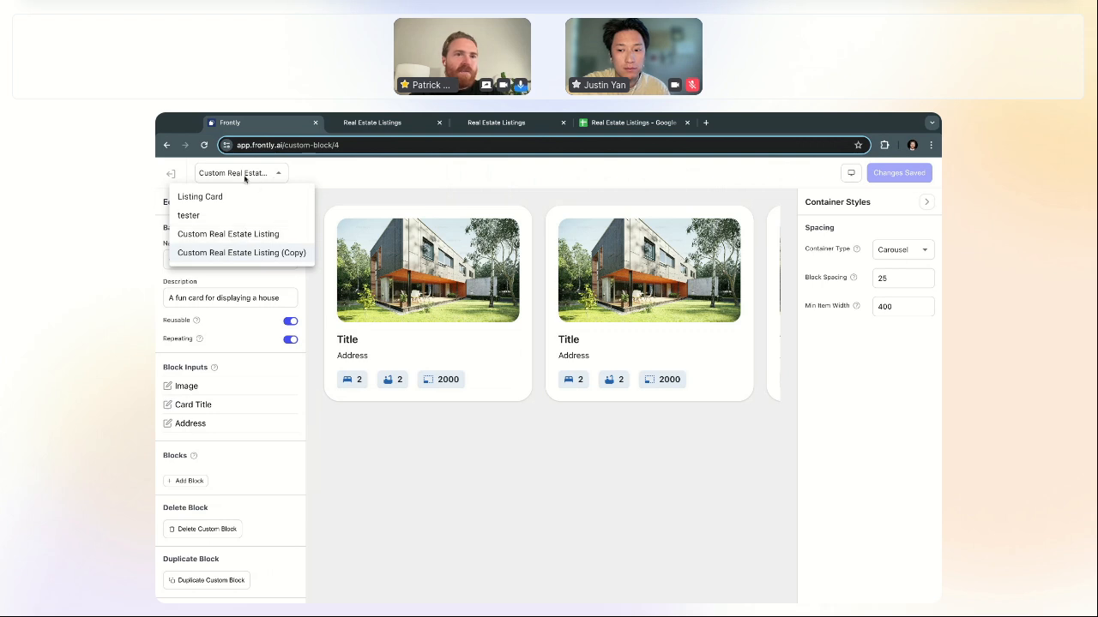
{"action": "left_click", "coordinate": [247, 234]}
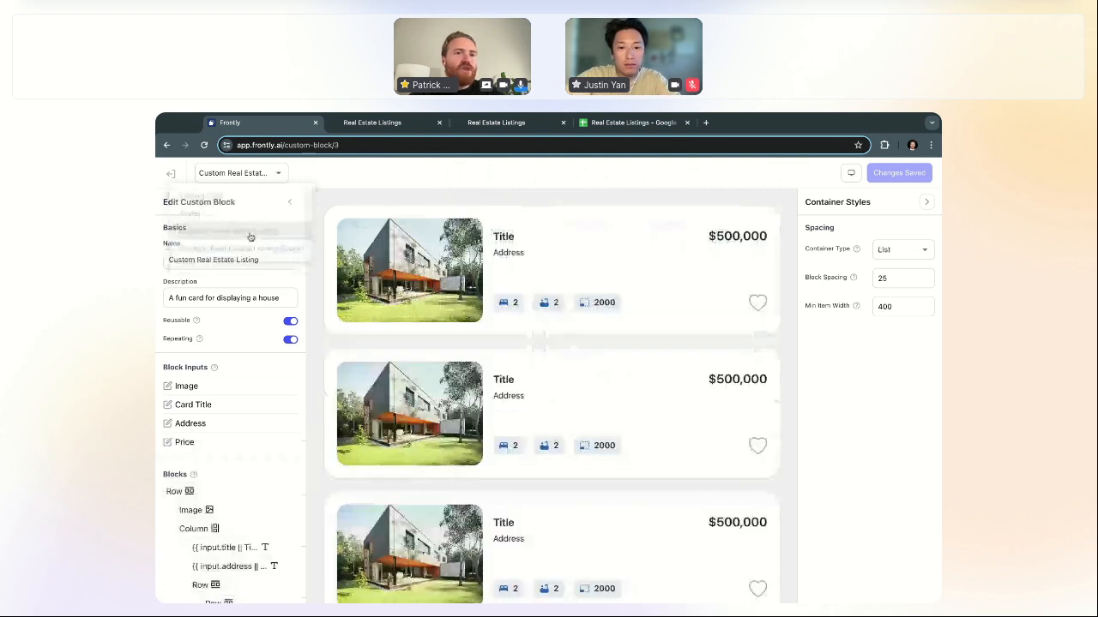
Step: Select the first card's heart icon and switch between its Default and Liked versions
{"action": "left_click", "coordinate": [757, 303]}
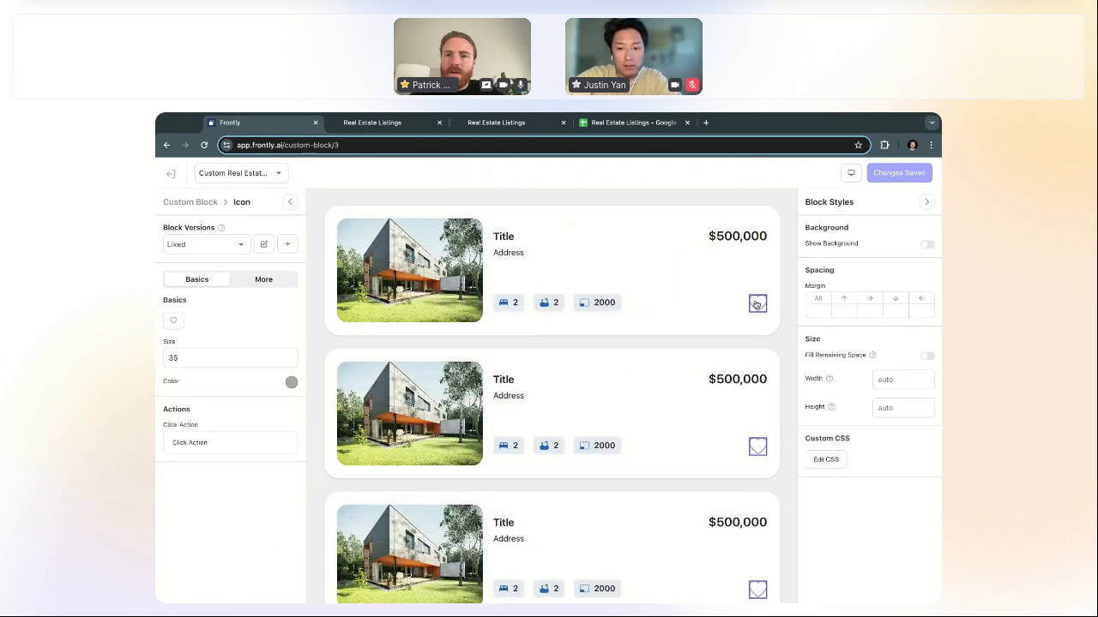
{"action": "scroll", "coordinate": [757, 305], "scroll_direction": "down", "scroll_amount": 2}
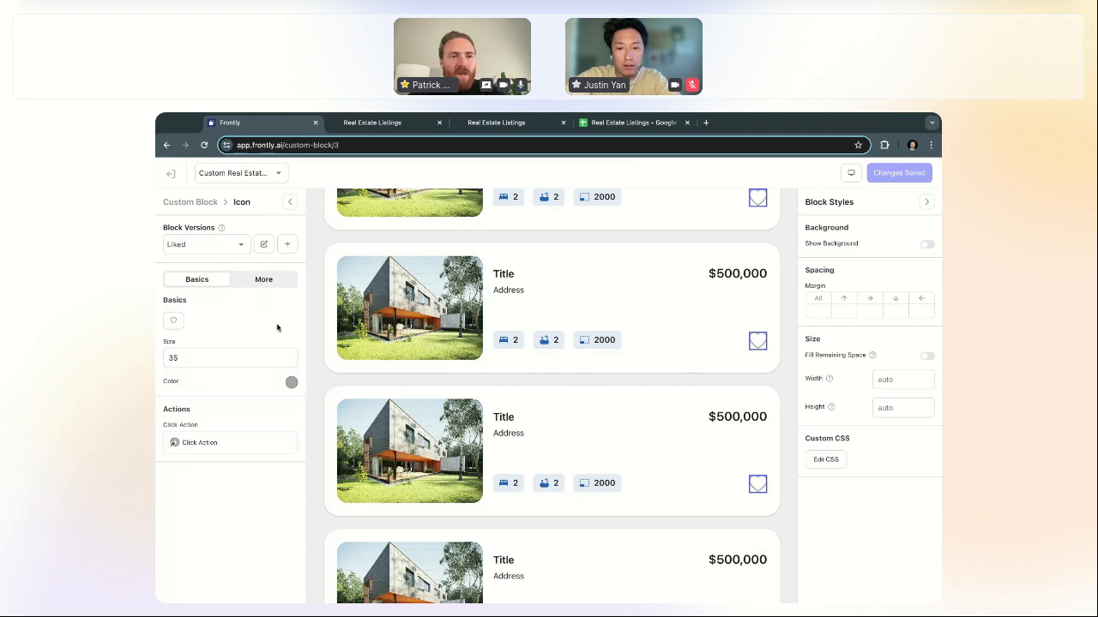
{"action": "left_click", "coordinate": [213, 248]}
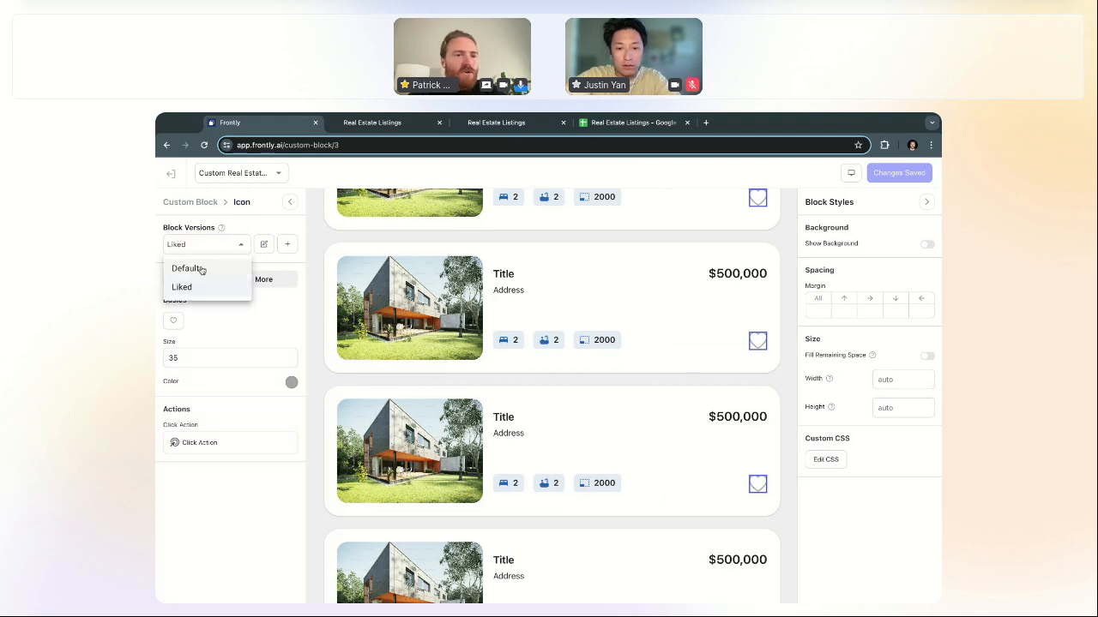
{"action": "left_click", "coordinate": [205, 269]}
{"action": "left_click", "coordinate": [213, 248]}
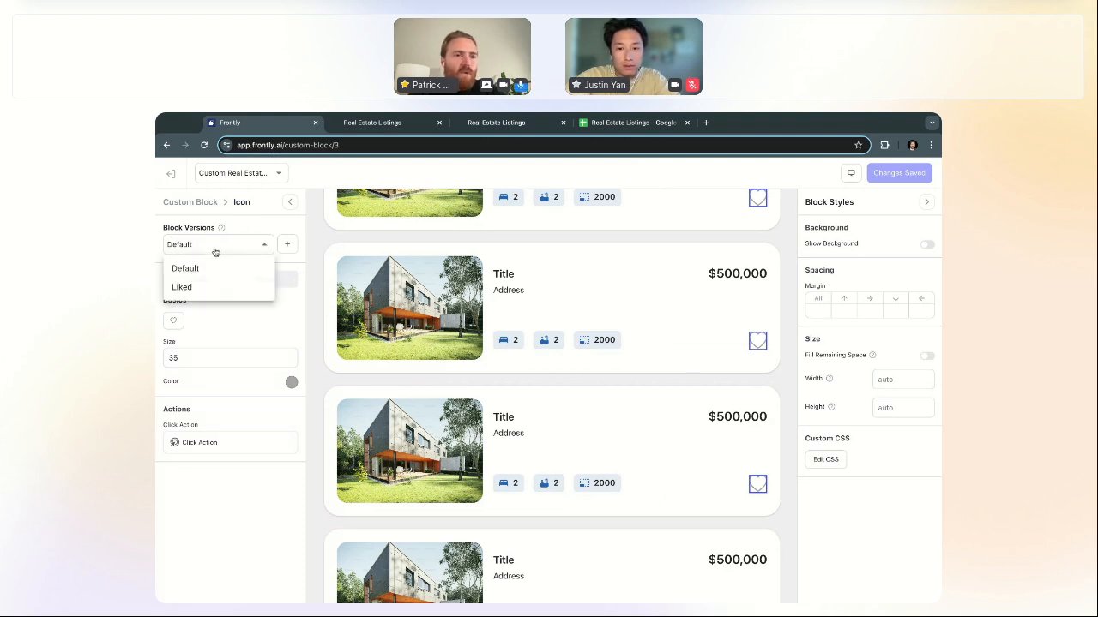
{"action": "left_click", "coordinate": [219, 290]}
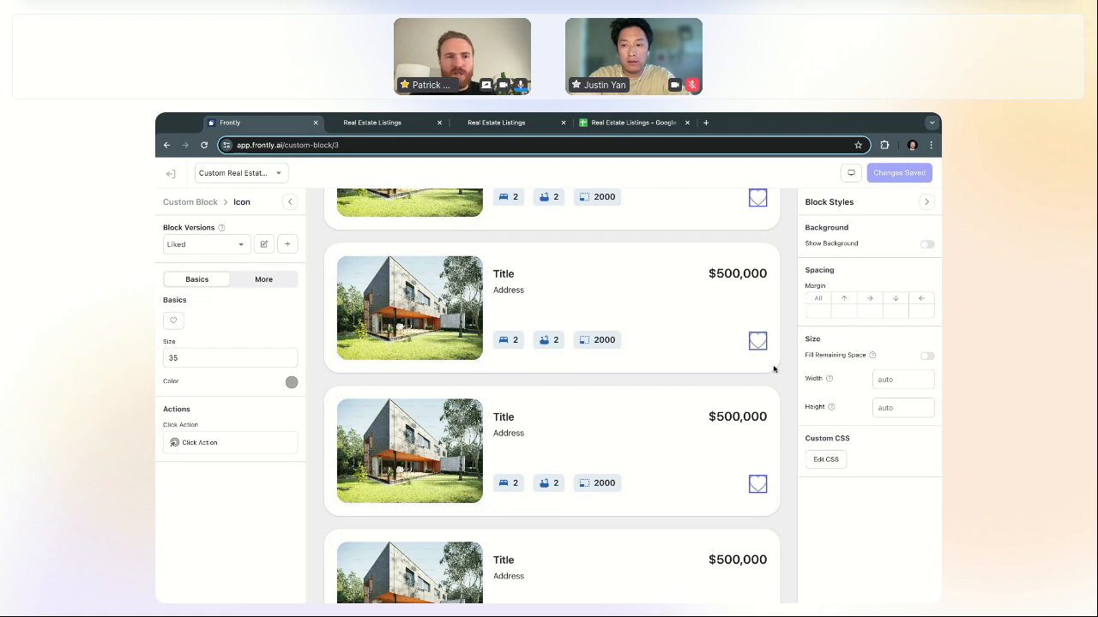
Step: Make the Liked heart red and replace it with the filled heart icon
{"action": "left_click", "coordinate": [292, 384]}
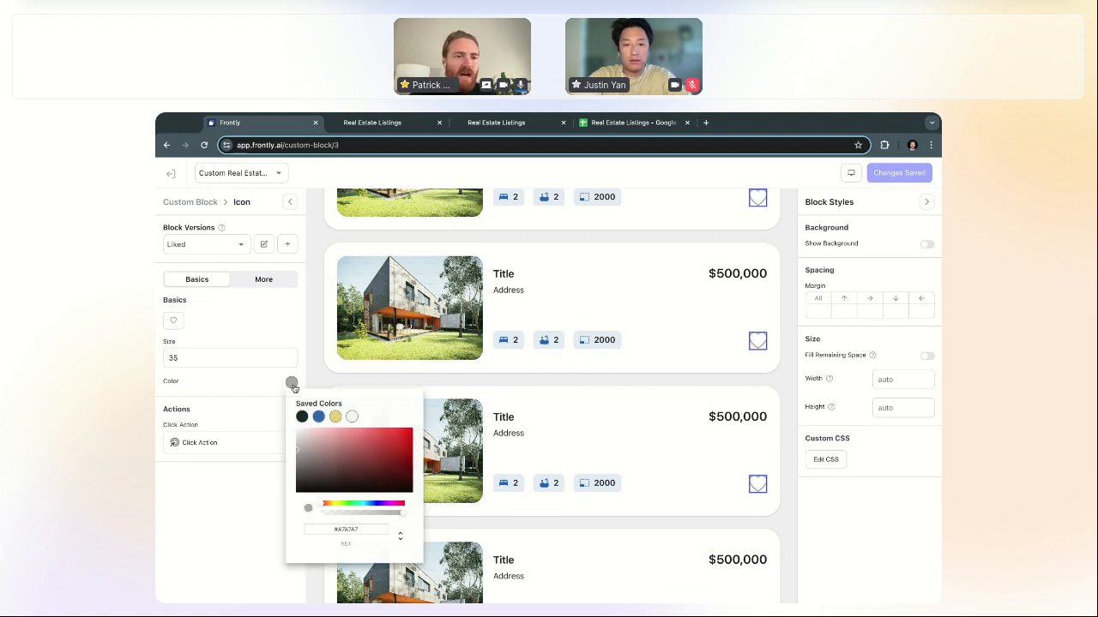
{"action": "left_click", "coordinate": [399, 442]}
{"action": "left_click", "coordinate": [248, 303]}
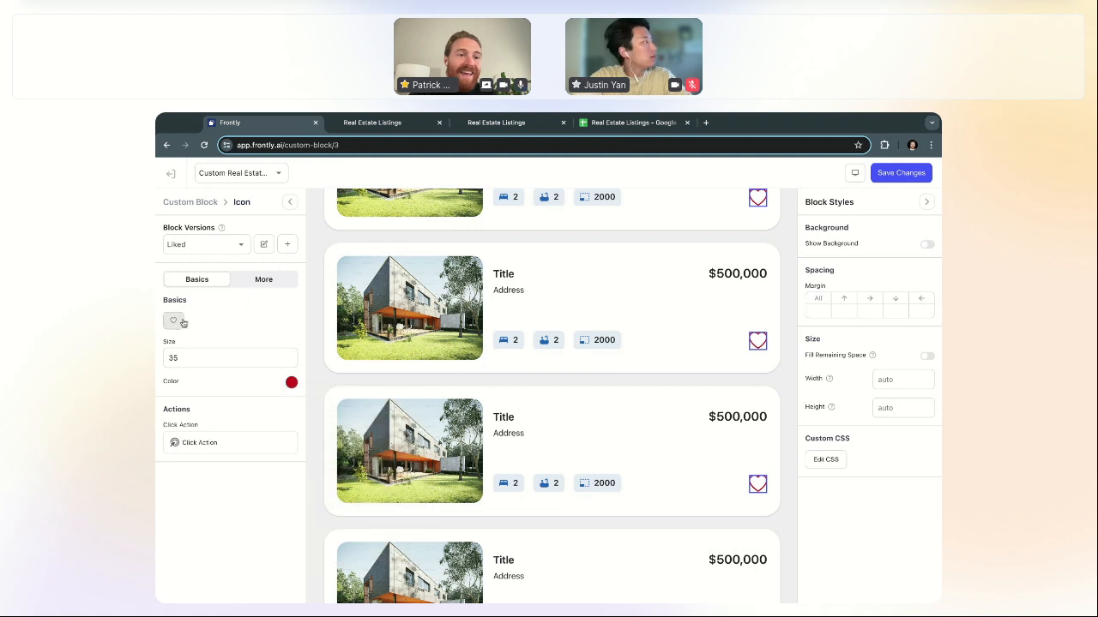
{"action": "left_click", "coordinate": [173, 321]}
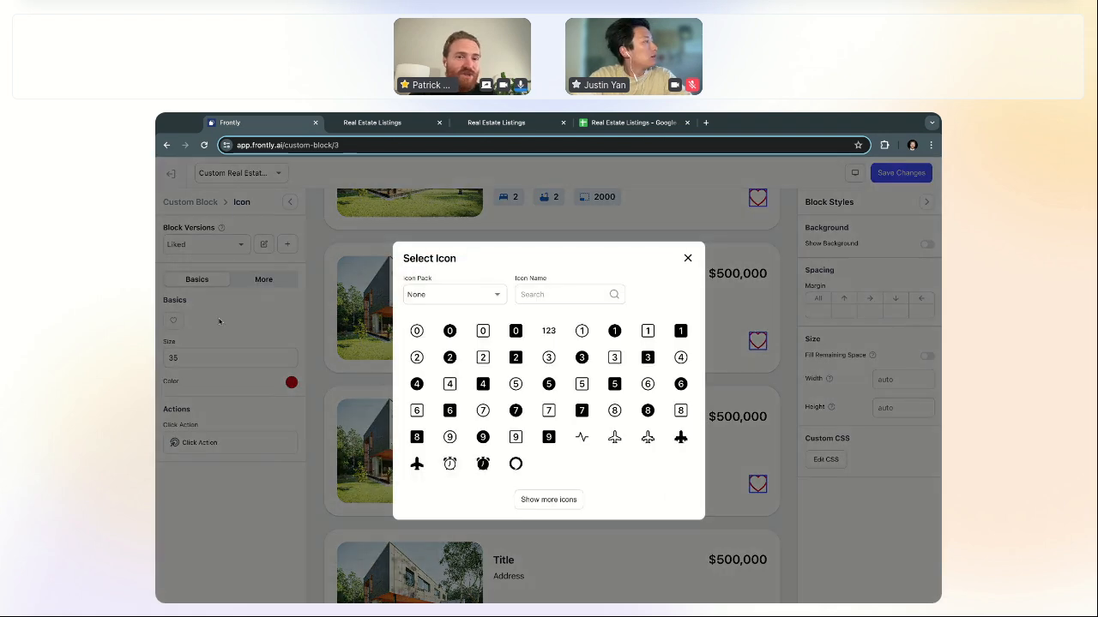
{"action": "left_click", "coordinate": [540, 294]}
{"action": "type", "text": "heart"}
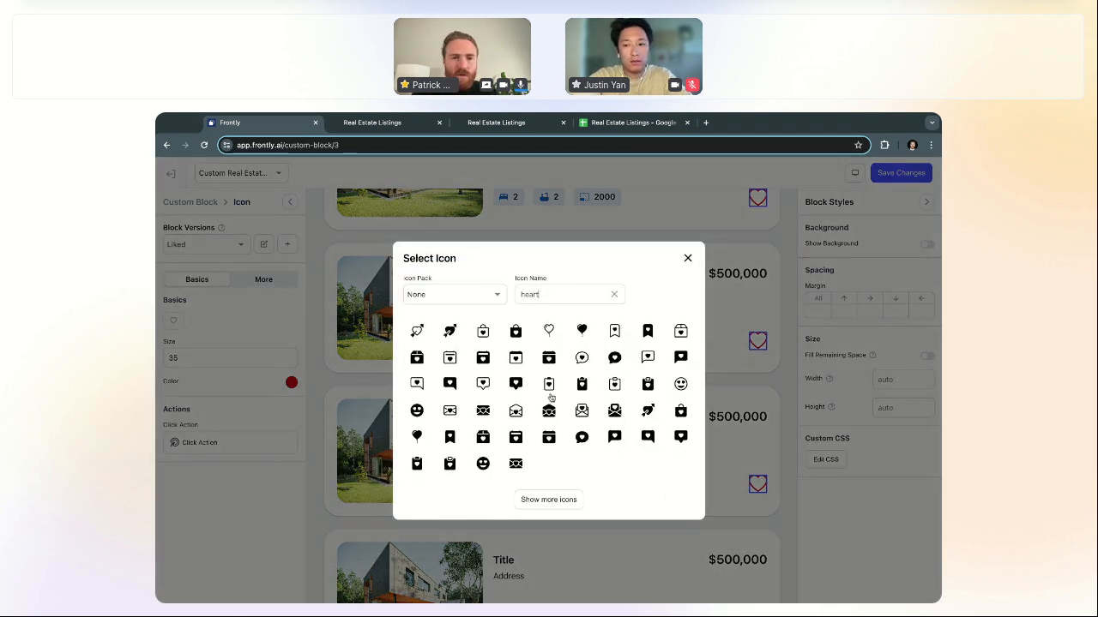
{"action": "left_click", "coordinate": [562, 500]}
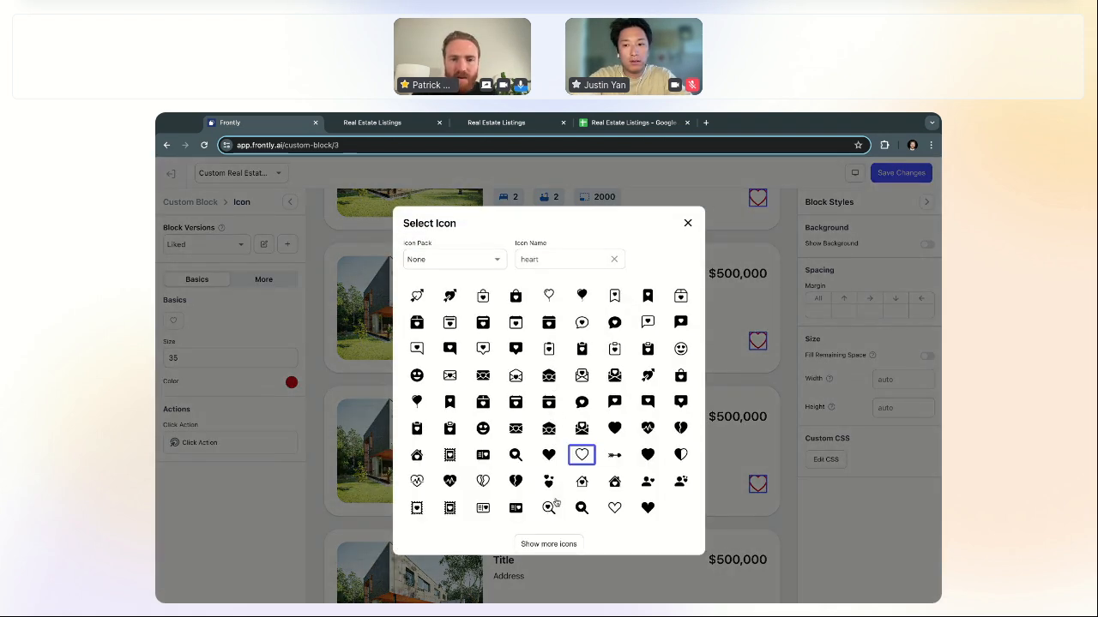
{"action": "left_click", "coordinate": [617, 429]}
{"action": "left_click", "coordinate": [687, 223]}
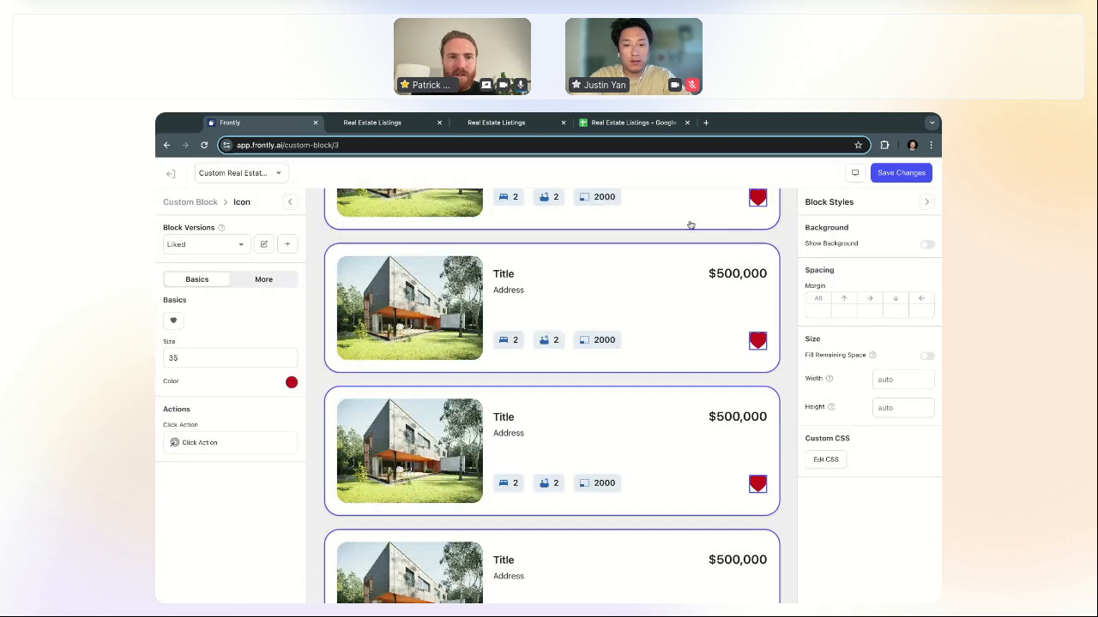
Step: Compare the Default and Liked heart versions, then save the block changes
{"action": "left_click", "coordinate": [217, 248]}
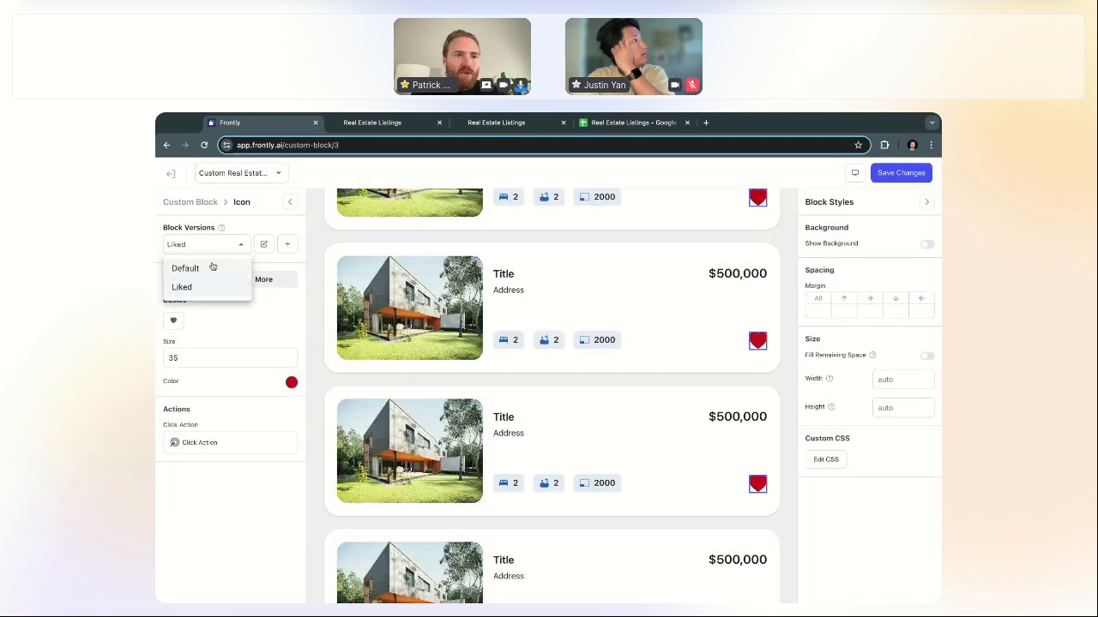
{"action": "left_click", "coordinate": [214, 267]}
{"action": "left_click", "coordinate": [214, 249]}
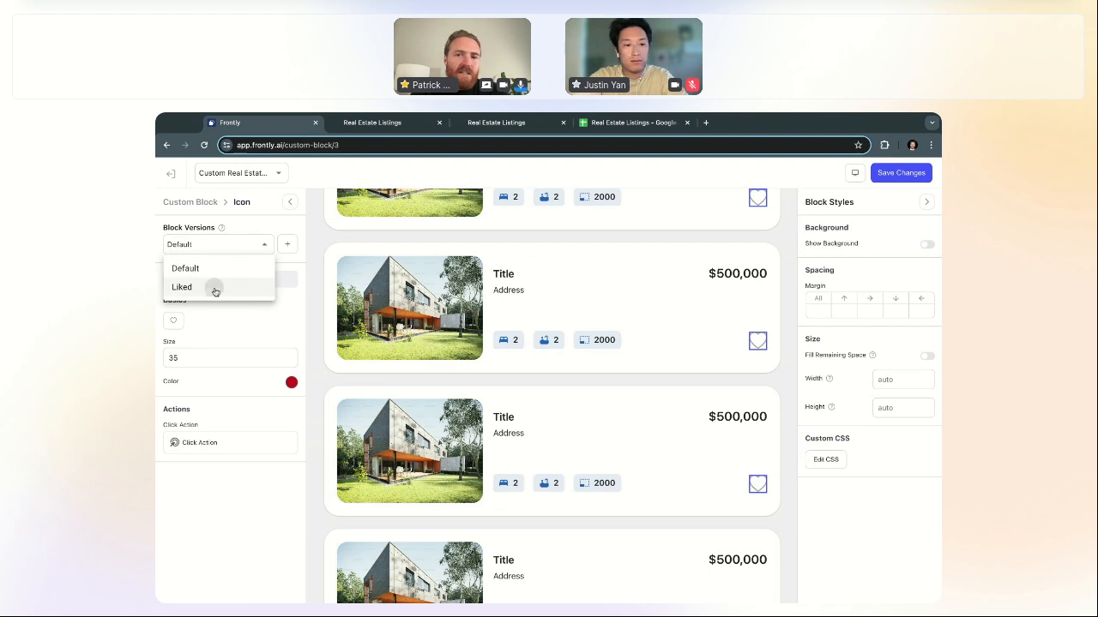
{"action": "left_click", "coordinate": [212, 287]}
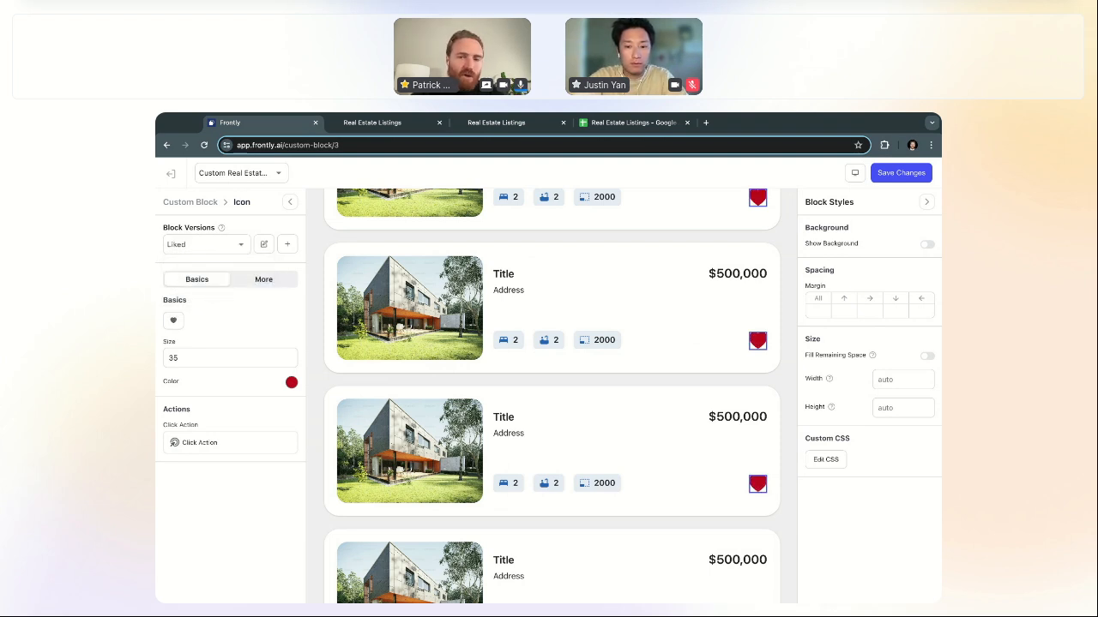
{"action": "left_click", "coordinate": [894, 171]}
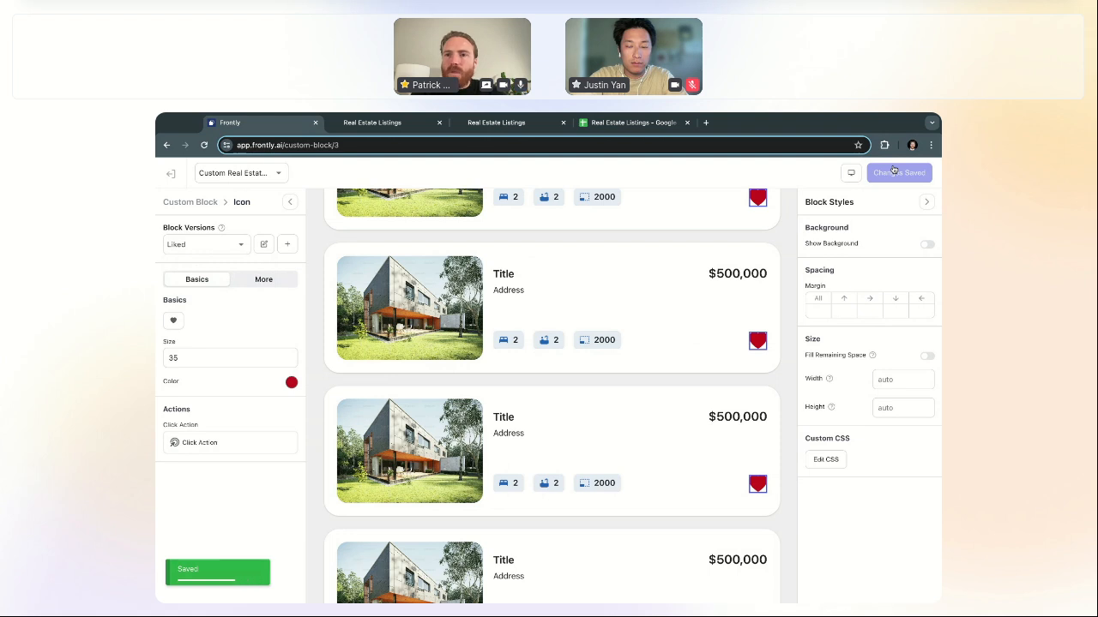
{"action": "left_click", "coordinate": [410, 127]}
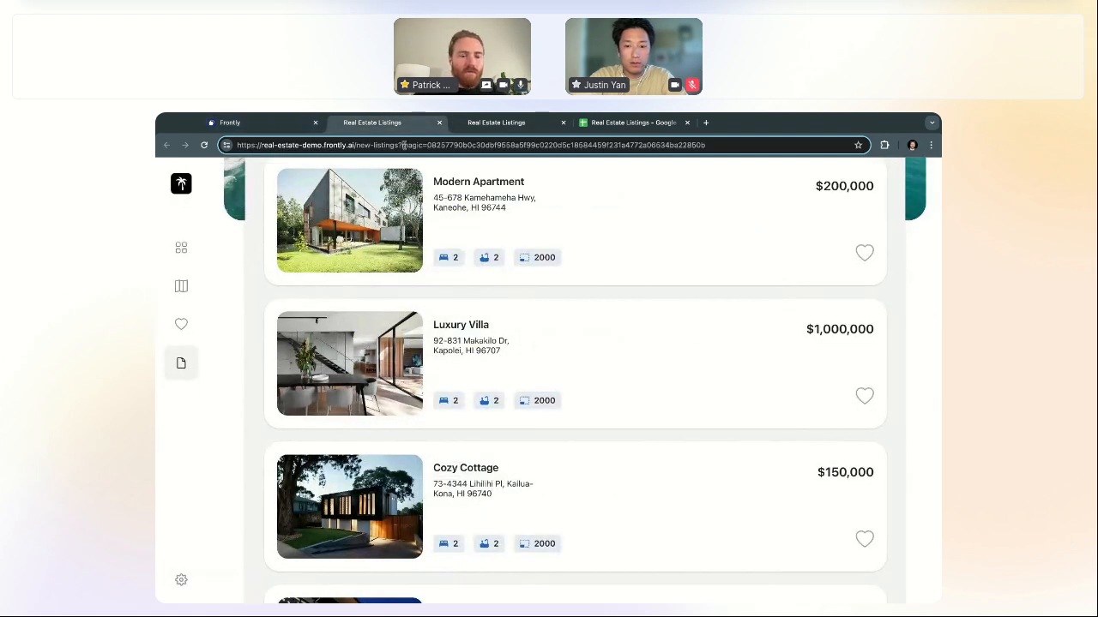
{"action": "key", "text": "Return"}
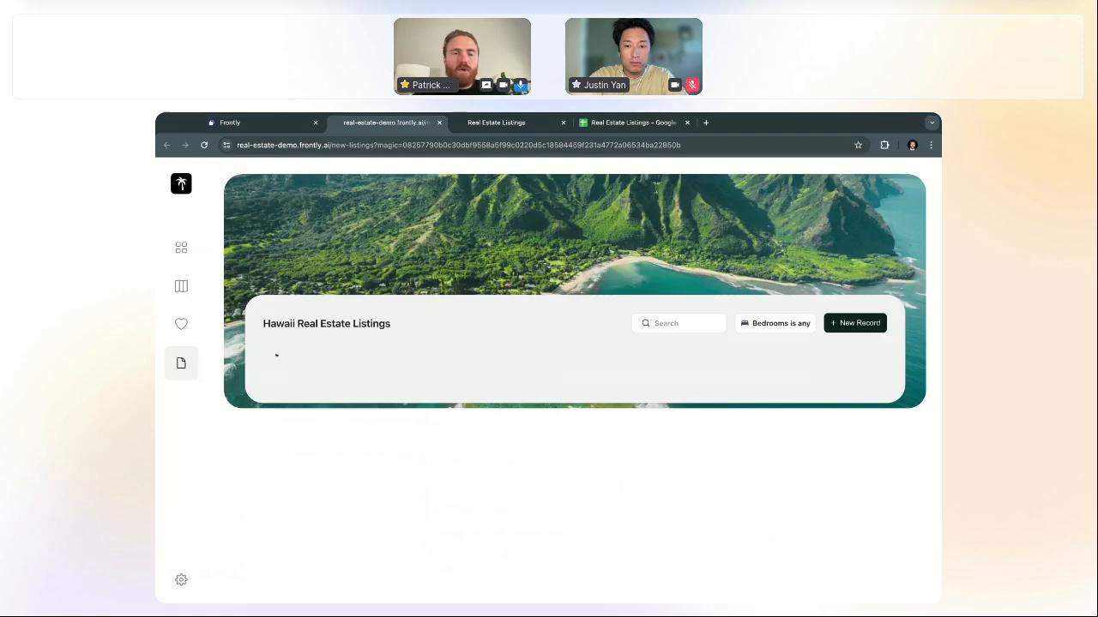
{"action": "scroll", "coordinate": [676, 353], "scroll_direction": "down", "scroll_amount": 7}
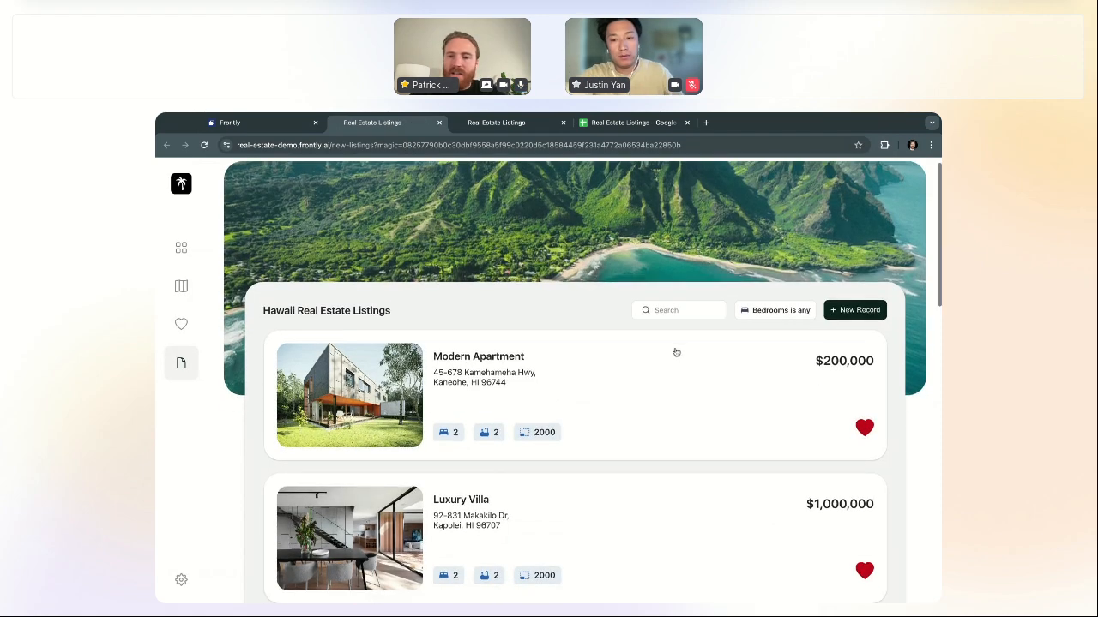
{"action": "scroll", "coordinate": [676, 350], "scroll_direction": "up", "scroll_amount": 5}
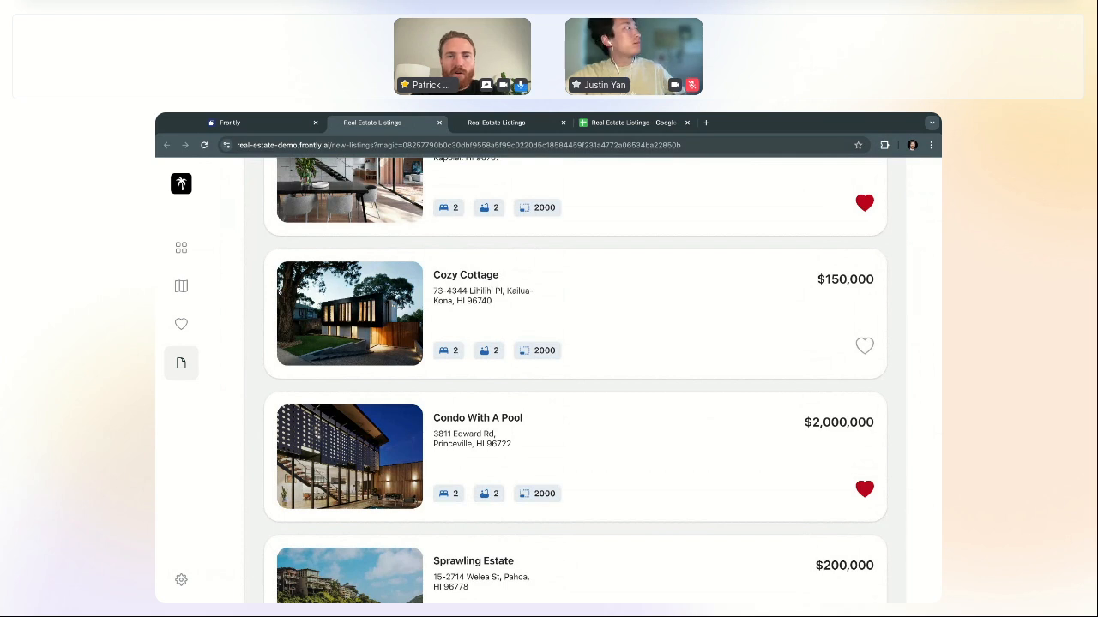
{"action": "scroll", "coordinate": [676, 350], "scroll_direction": "up", "scroll_amount": 2}
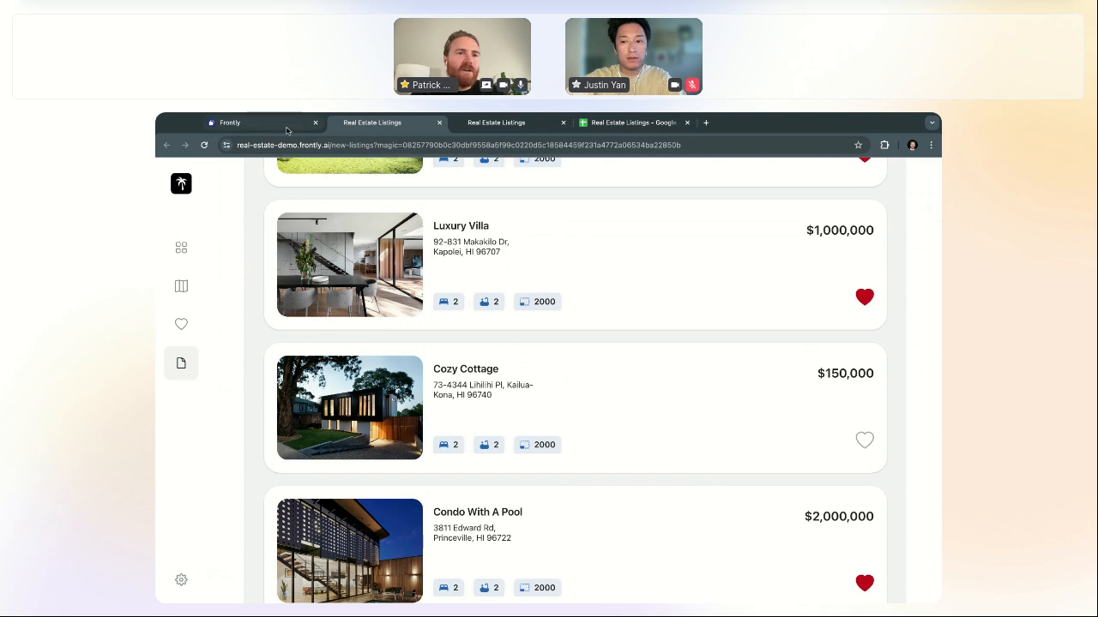
{"action": "left_click", "coordinate": [258, 123]}
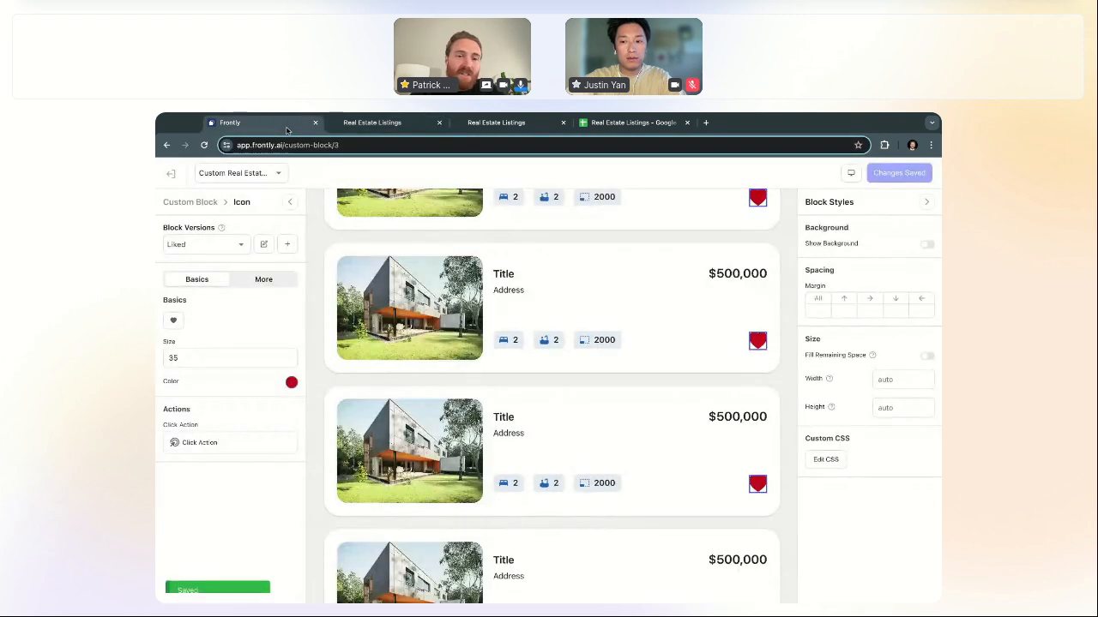
Step: Switch the heart icon to its Default version and open its Click Action editor
{"action": "left_click", "coordinate": [278, 282]}
{"action": "left_click", "coordinate": [196, 280]}
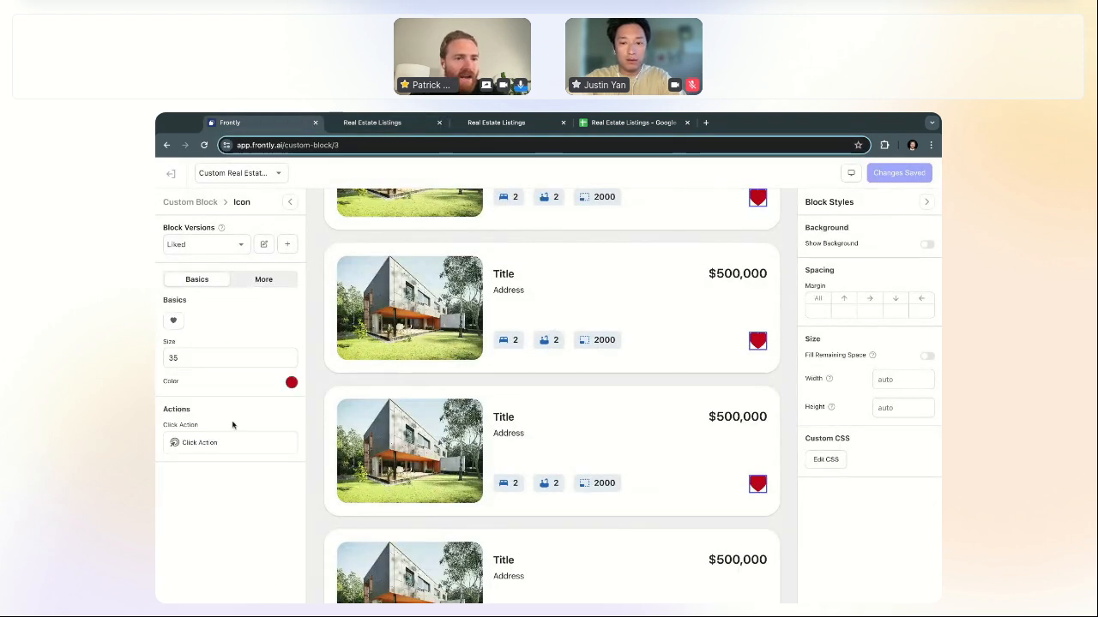
{"action": "left_click", "coordinate": [206, 246]}
{"action": "left_click", "coordinate": [202, 267]}
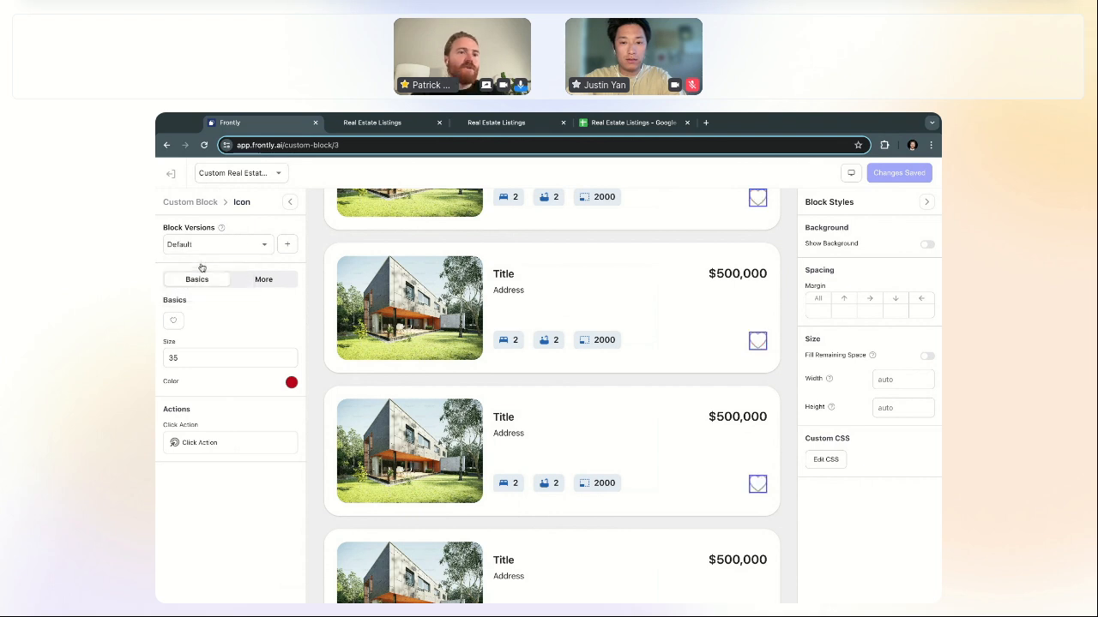
{"action": "left_click", "coordinate": [228, 446]}
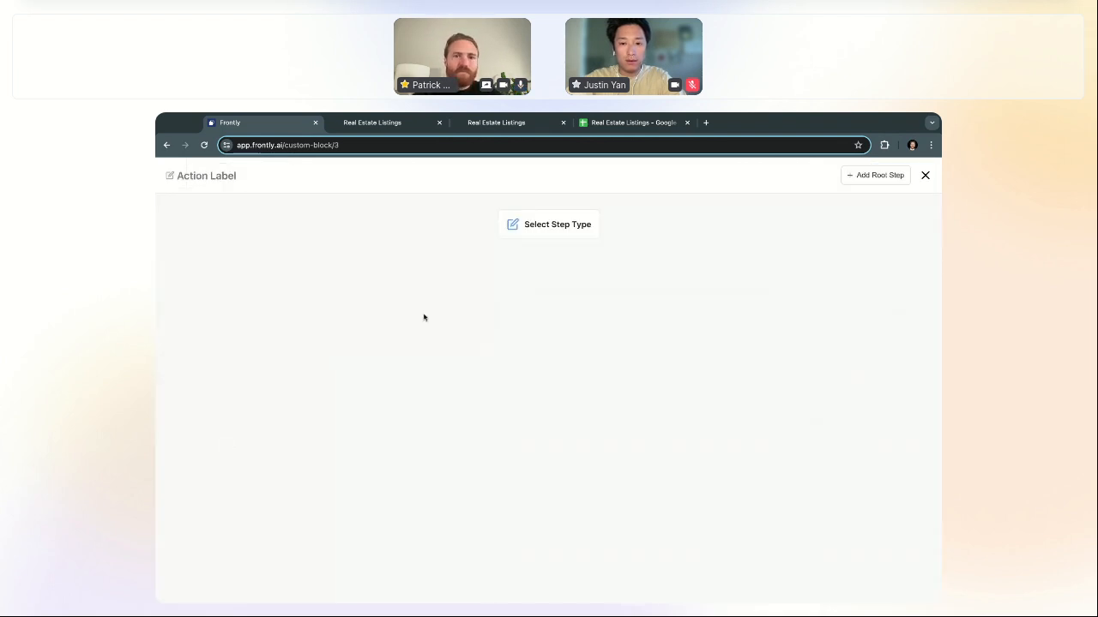
Step: Add a Google Sheet step that edits a row in the Listings spreadsheet
{"action": "left_click", "coordinate": [559, 228]}
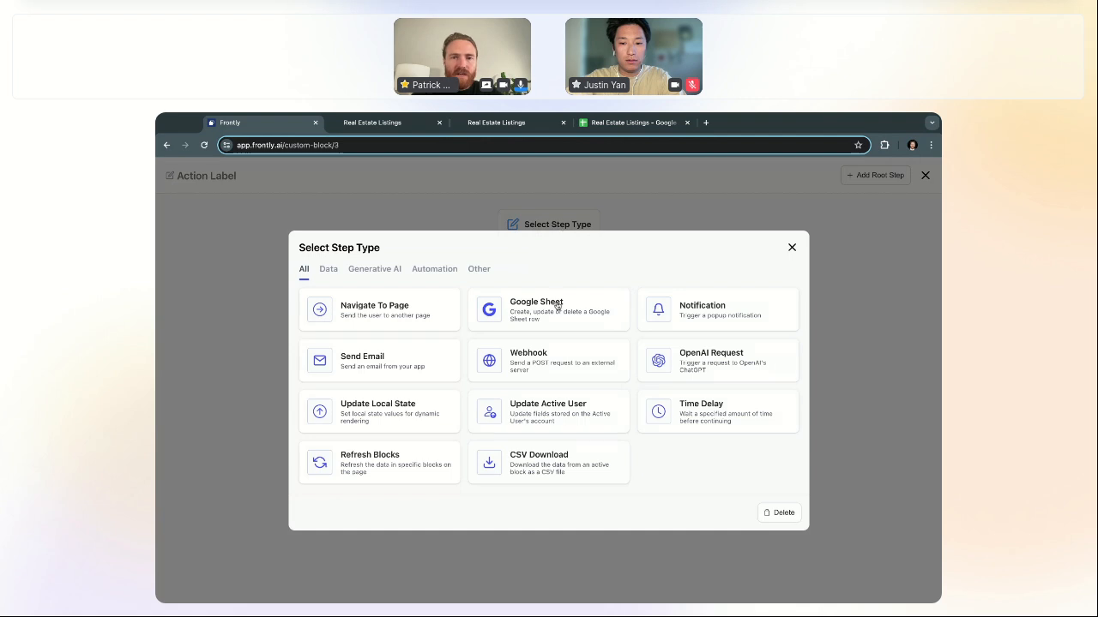
{"action": "left_click", "coordinate": [540, 314]}
{"action": "left_click", "coordinate": [519, 326]}
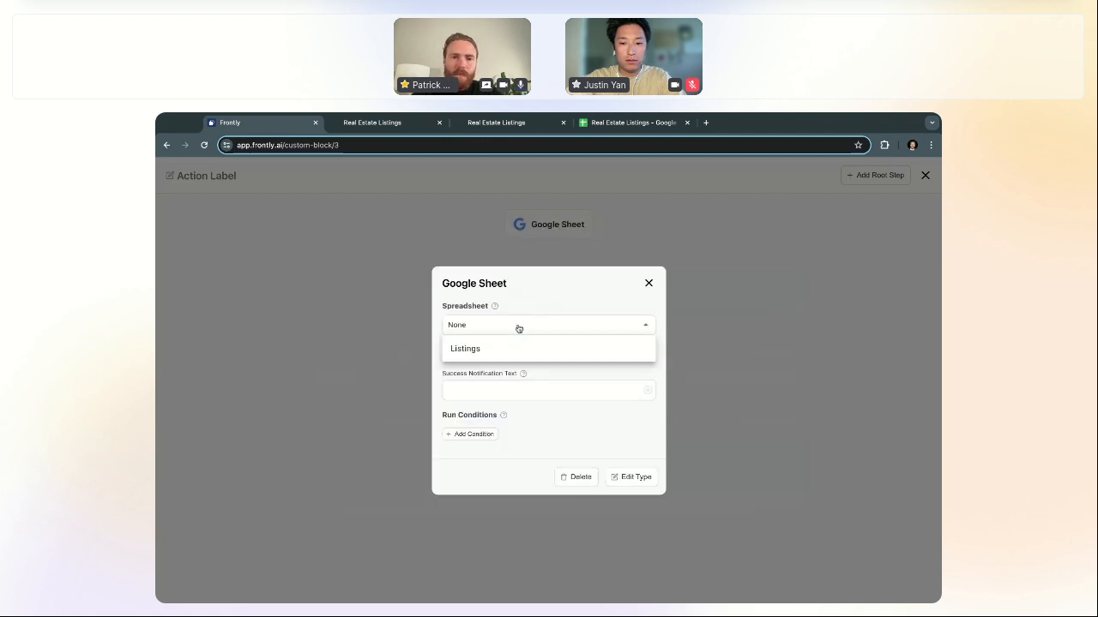
{"action": "left_click", "coordinate": [513, 350]}
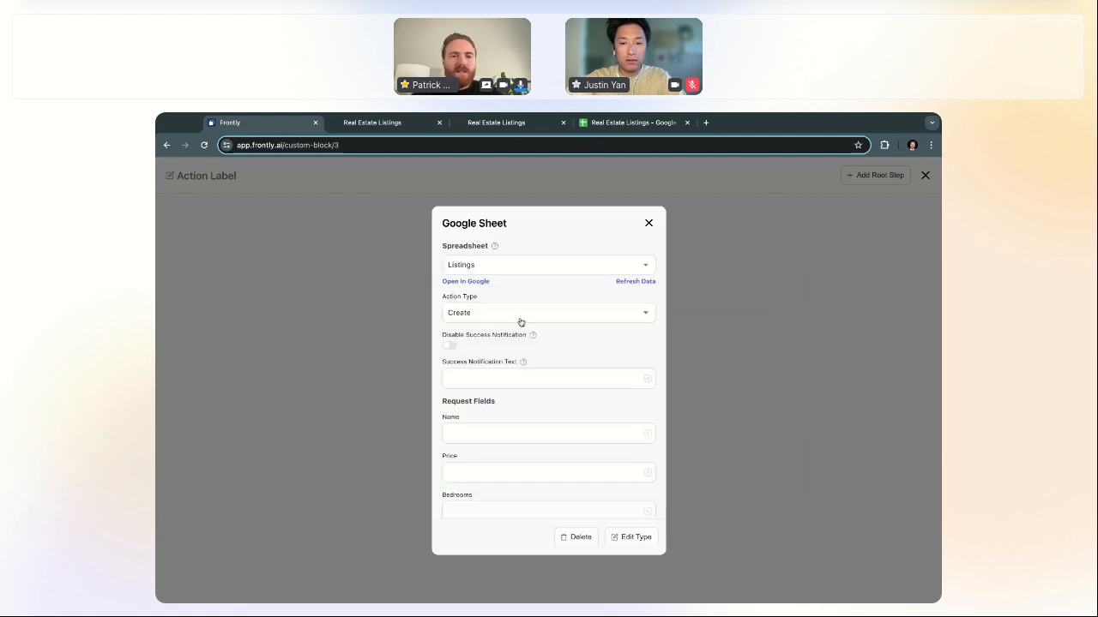
{"action": "left_click", "coordinate": [511, 316]}
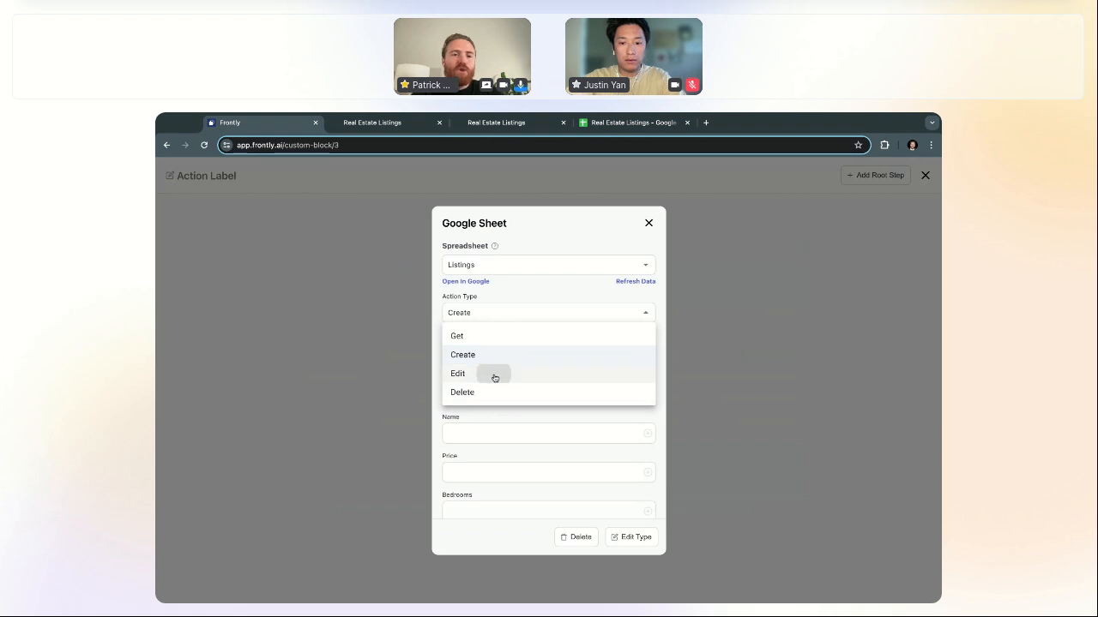
{"action": "left_click", "coordinate": [493, 375]}
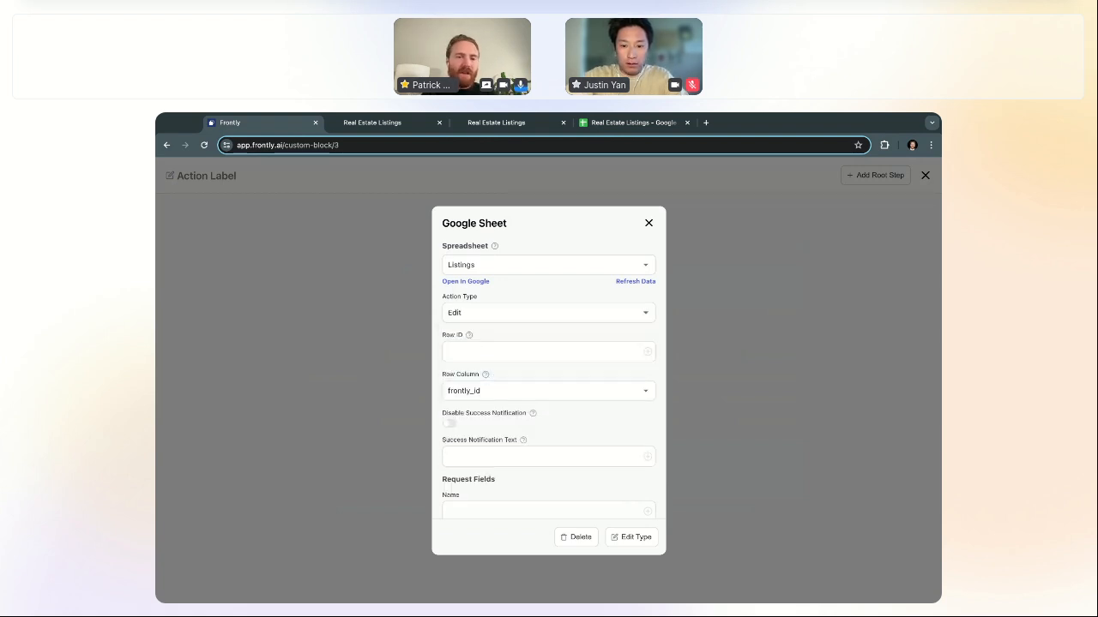
Step: Set the step's Liked field to True and Row ID to {{ record.frontly_id }}
{"action": "scroll", "coordinate": [538, 411], "scroll_direction": "down", "scroll_amount": 5}
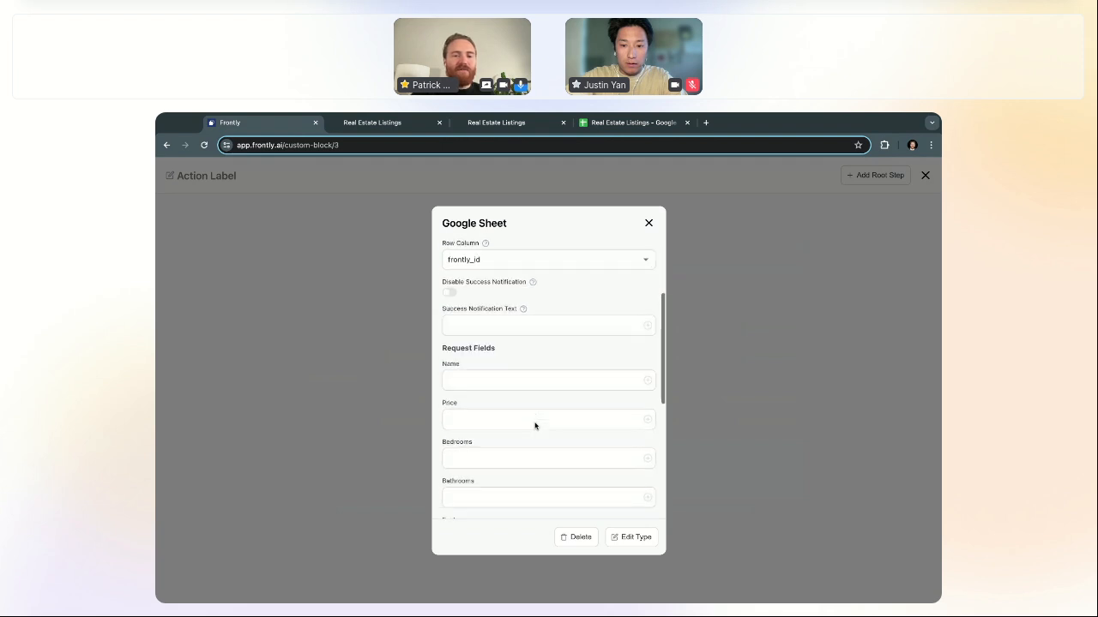
{"action": "left_click", "coordinate": [482, 436]}
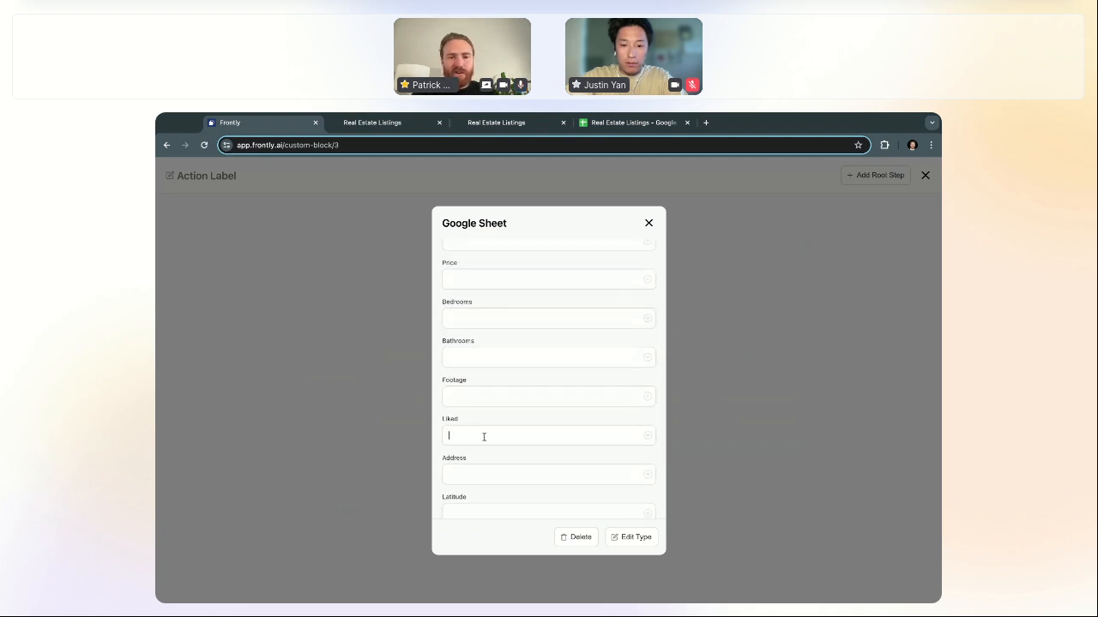
{"action": "type", "text": "True"}
{"action": "scroll", "coordinate": [506, 397], "scroll_direction": "up", "scroll_amount": 4}
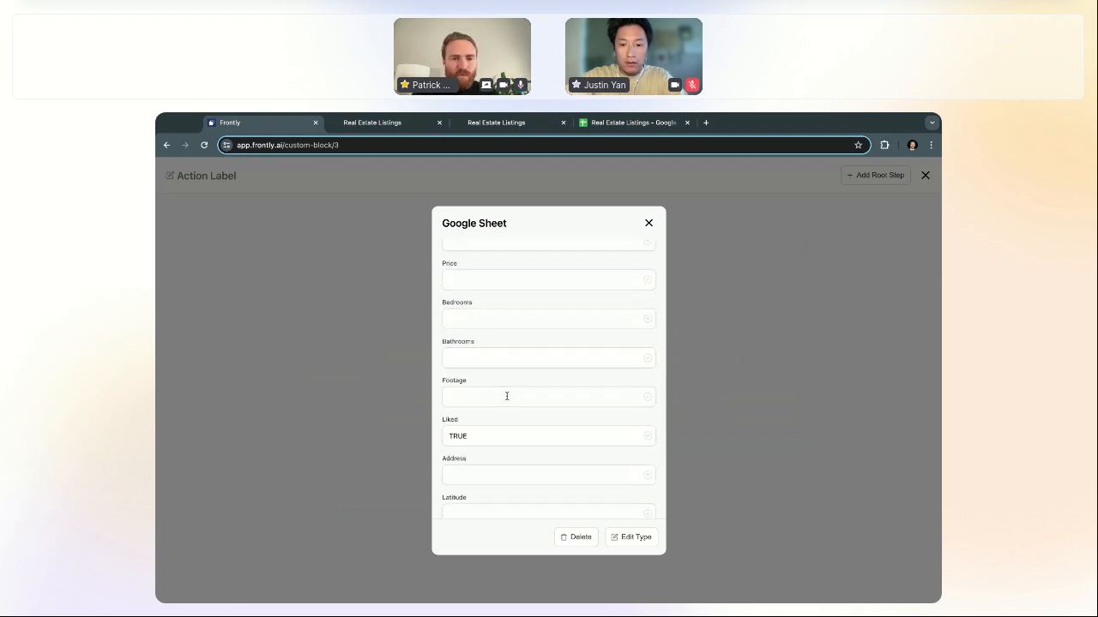
{"action": "scroll", "coordinate": [507, 396], "scroll_direction": "up", "scroll_amount": 2}
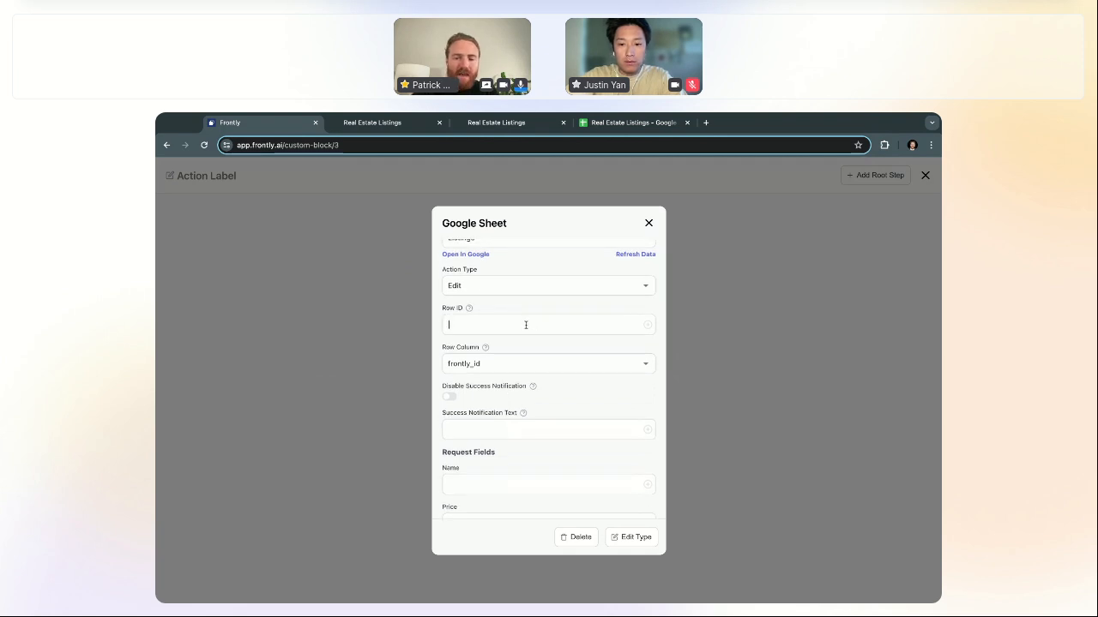
{"action": "type", "text": "{{ re"}
{"action": "type", "text": "cord.fro"}
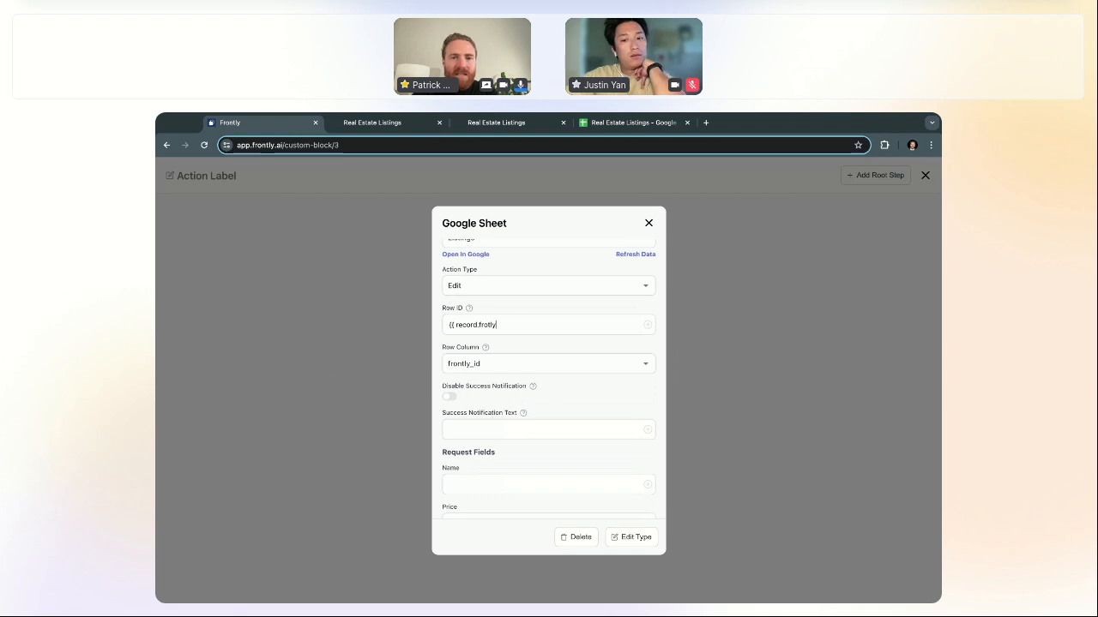
{"action": "type", "text": "ntly_id }}"}
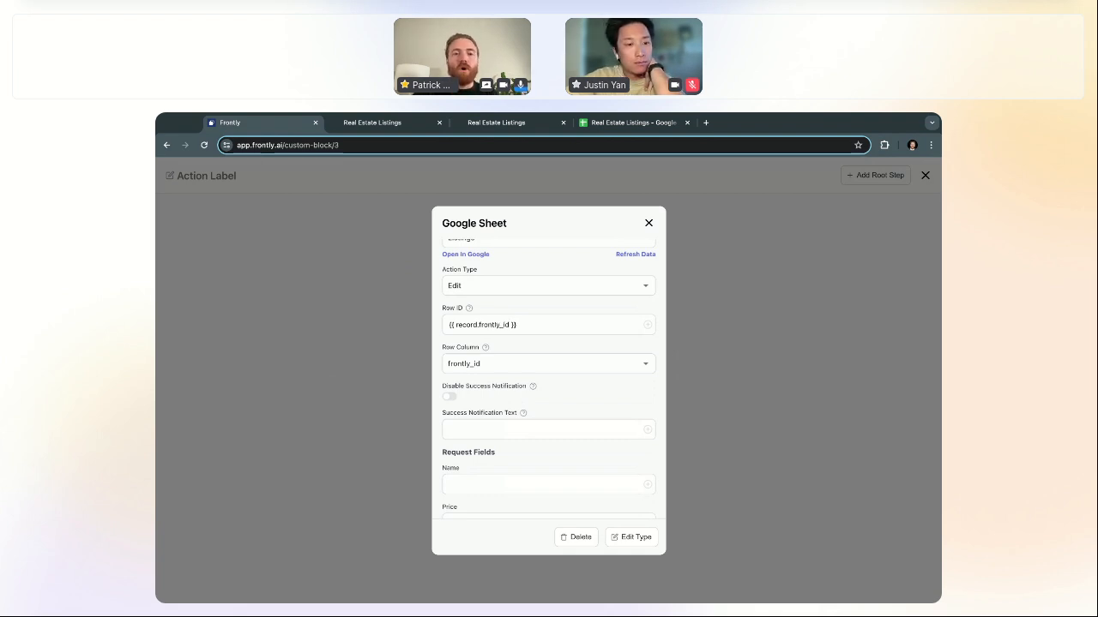
{"action": "scroll", "coordinate": [537, 327], "scroll_direction": "up", "scroll_amount": 1}
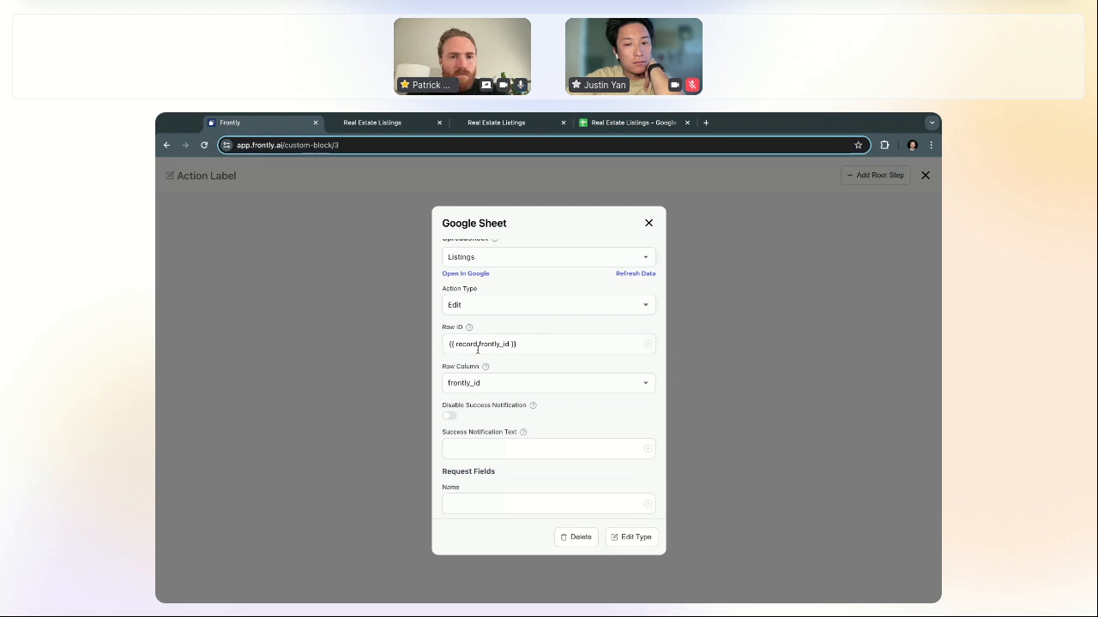
{"action": "scroll", "coordinate": [595, 358], "scroll_direction": "down", "scroll_amount": 10}
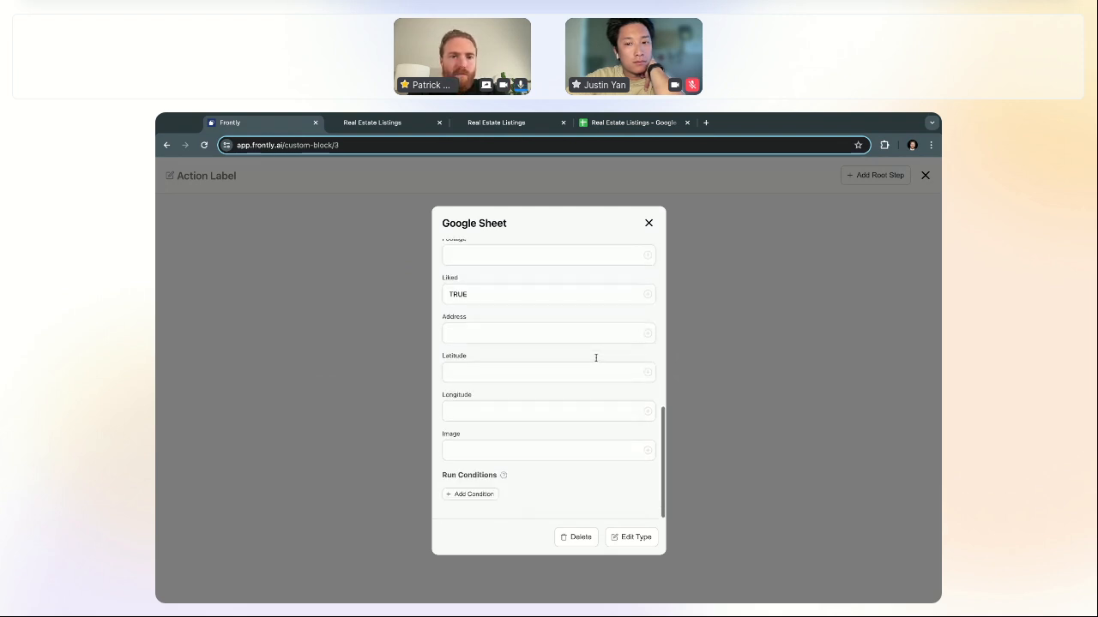
{"action": "scroll", "coordinate": [596, 357], "scroll_direction": "up", "scroll_amount": 3}
{"action": "scroll", "coordinate": [596, 357], "scroll_direction": "up", "scroll_amount": 5}
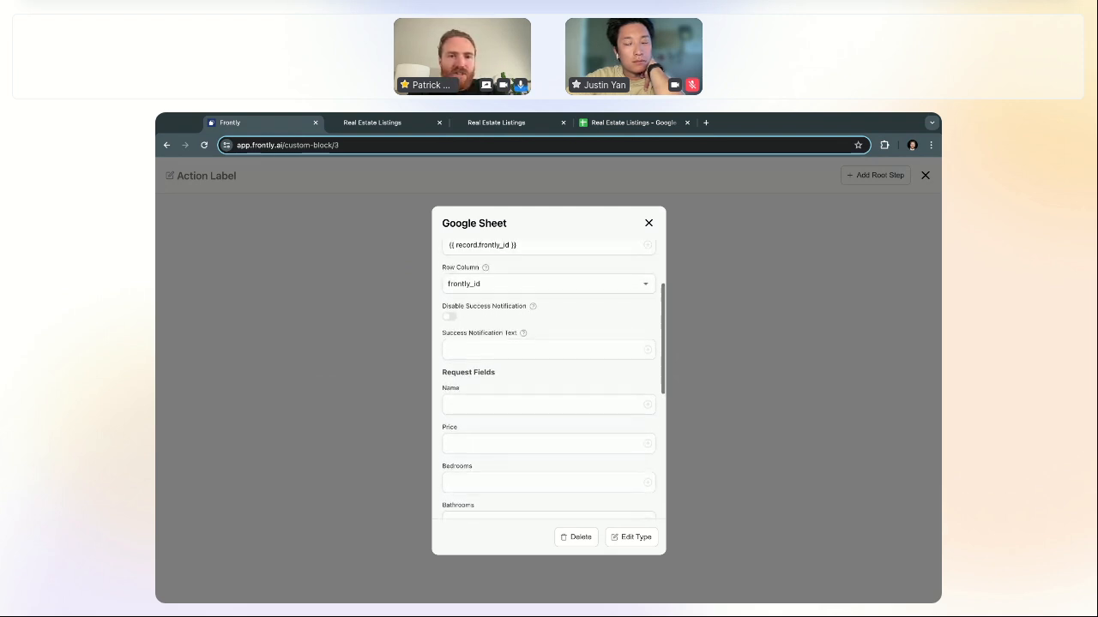
{"action": "scroll", "coordinate": [541, 415], "scroll_direction": "down", "scroll_amount": 3}
{"action": "scroll", "coordinate": [541, 414], "scroll_direction": "down", "scroll_amount": 3}
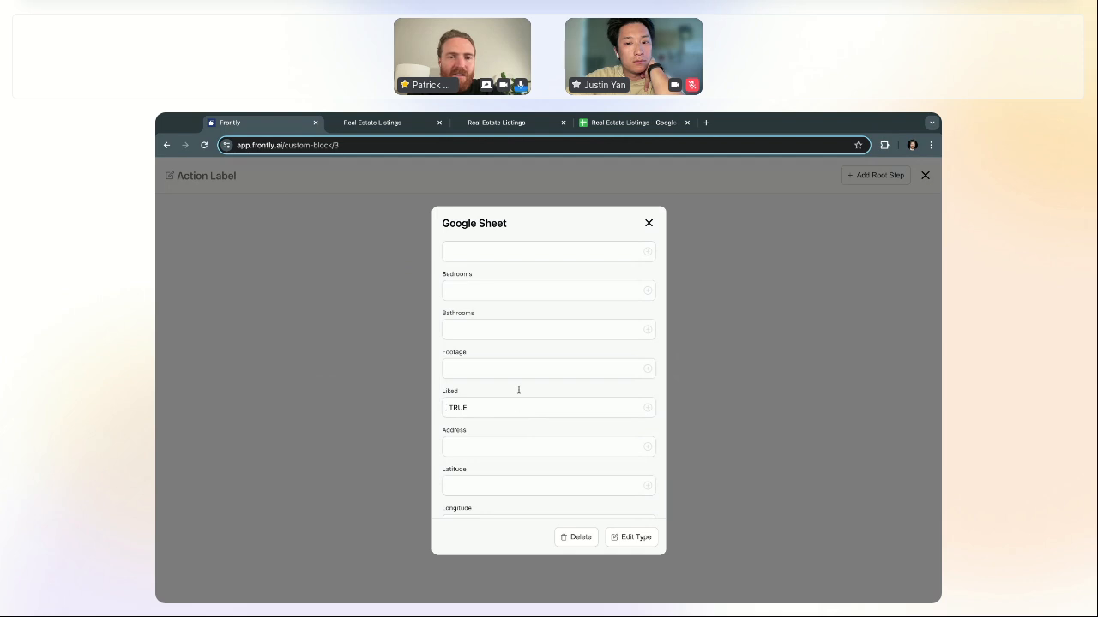
Step: Close the action editor, switch to the Liked heart version, and open its Click Action
{"action": "left_click", "coordinate": [649, 224]}
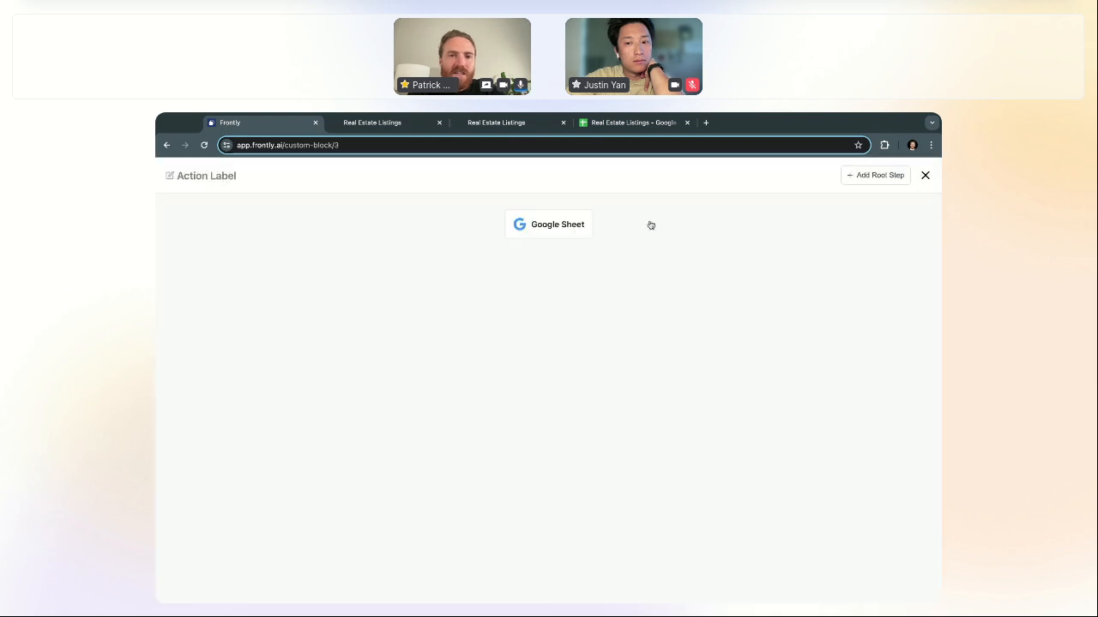
{"action": "left_click", "coordinate": [926, 176]}
{"action": "left_click", "coordinate": [225, 246]}
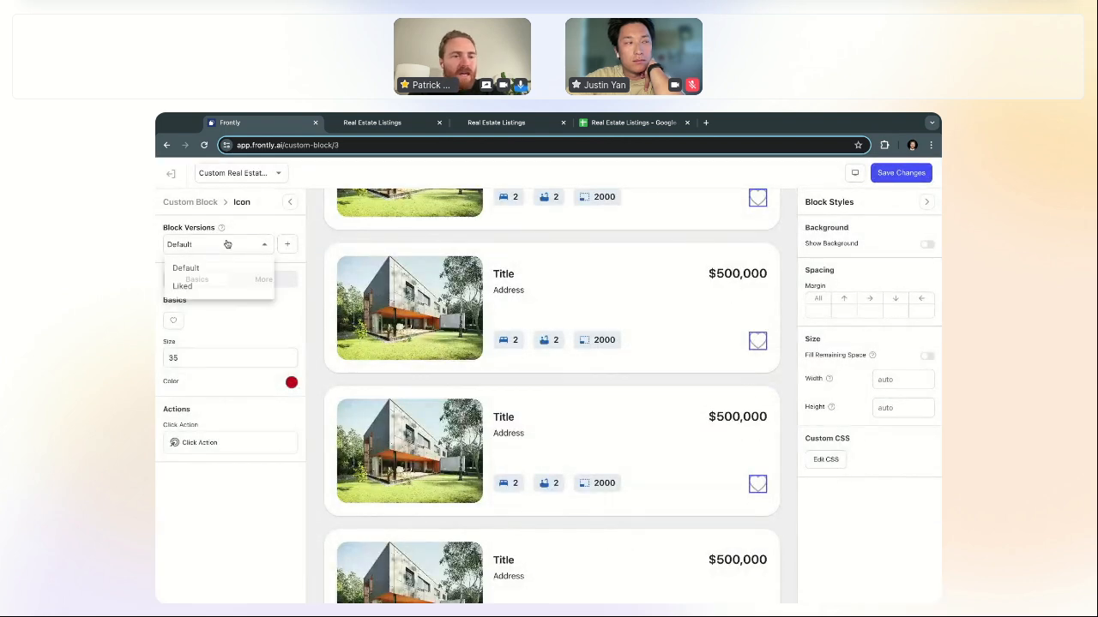
{"action": "left_click", "coordinate": [219, 291]}
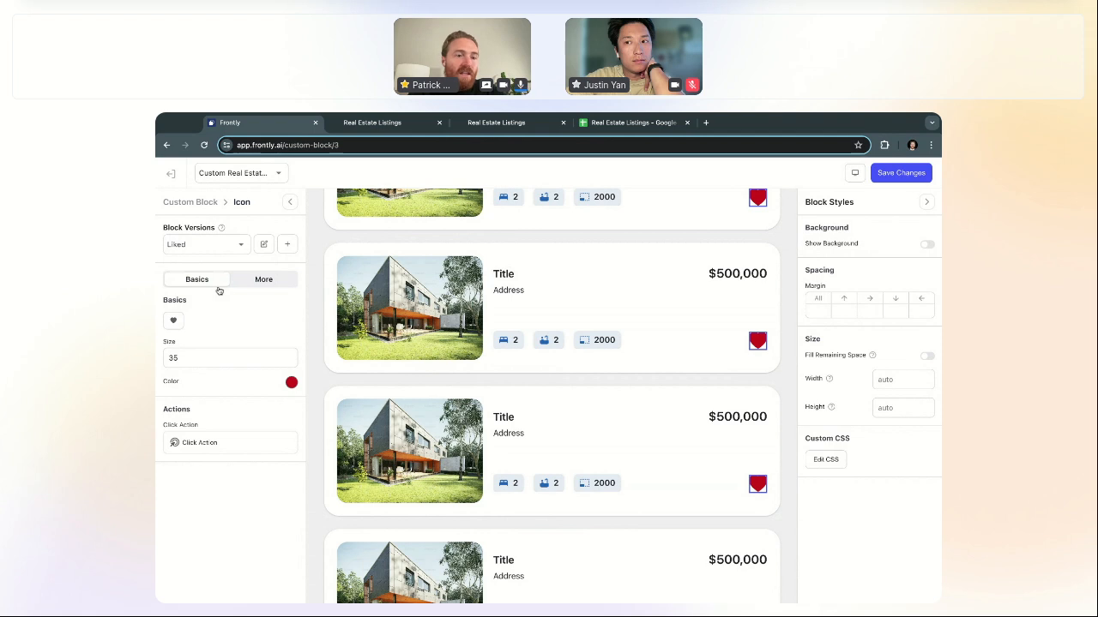
{"action": "left_click", "coordinate": [204, 441]}
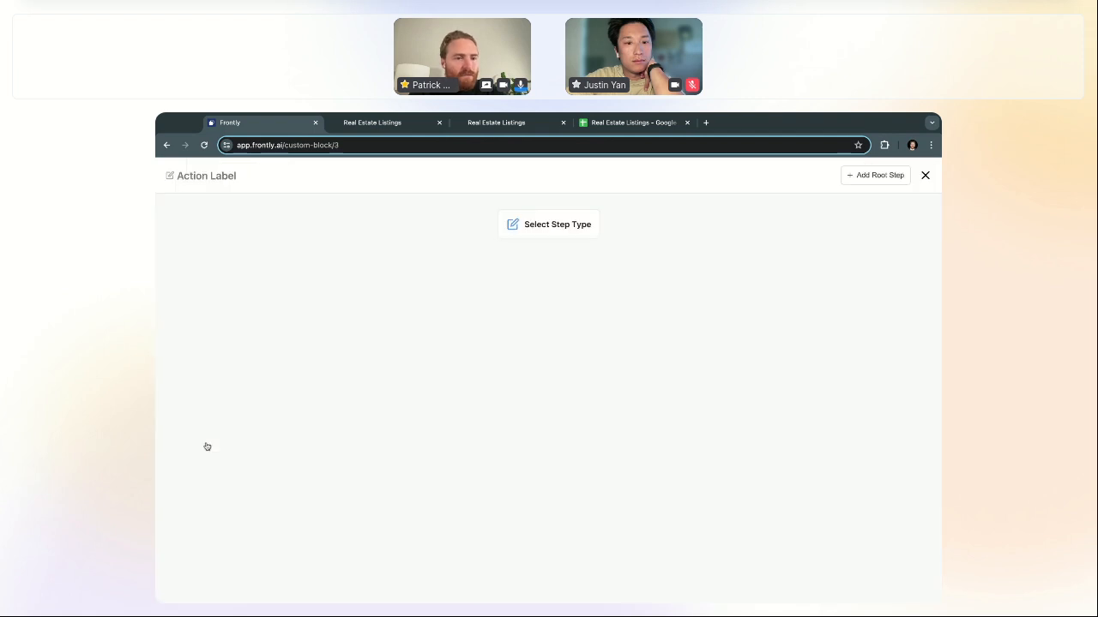
Step: Add a Google Sheet step editing the Listings row, setting Liked to FALSE
{"action": "left_click", "coordinate": [522, 228]}
{"action": "left_click", "coordinate": [534, 306]}
{"action": "left_click", "coordinate": [512, 321]}
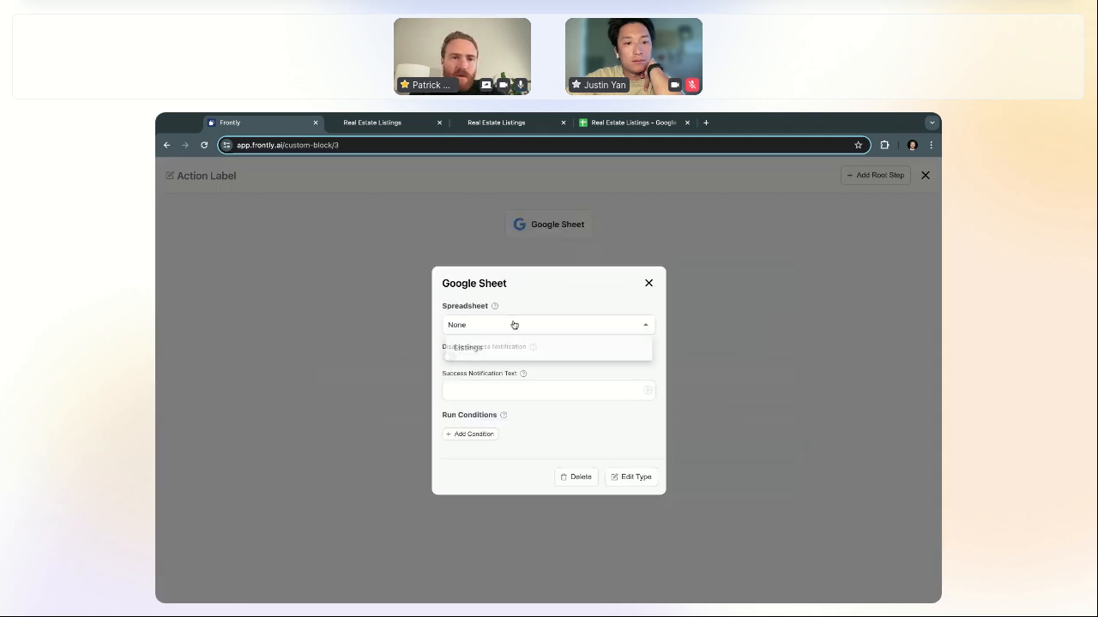
{"action": "left_click", "coordinate": [510, 351]}
{"action": "left_click", "coordinate": [524, 313]}
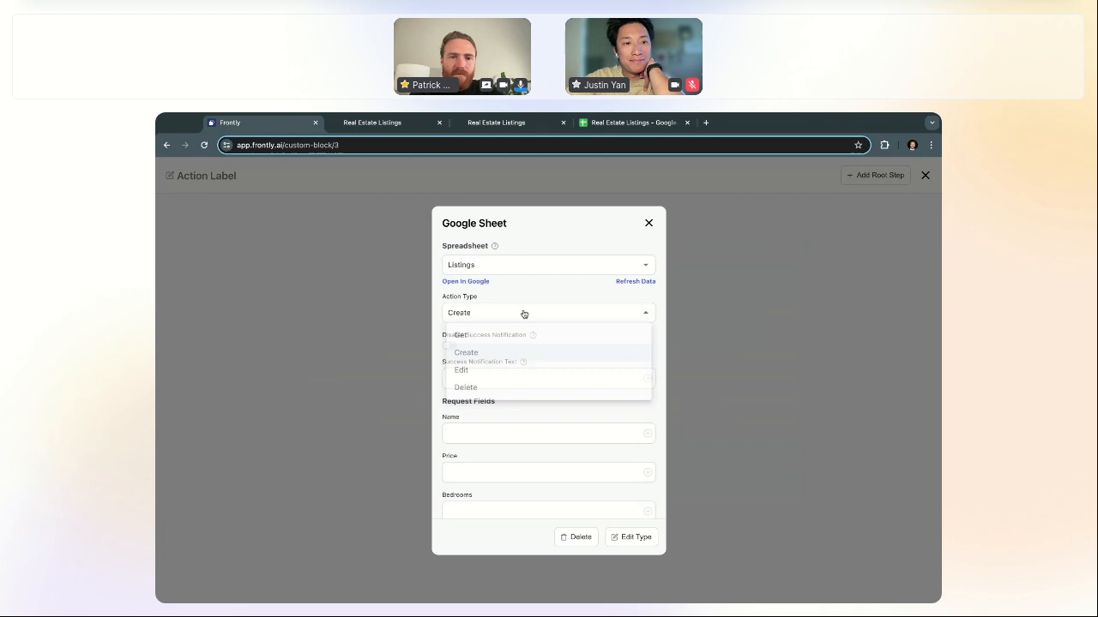
{"action": "left_click", "coordinate": [512, 372]}
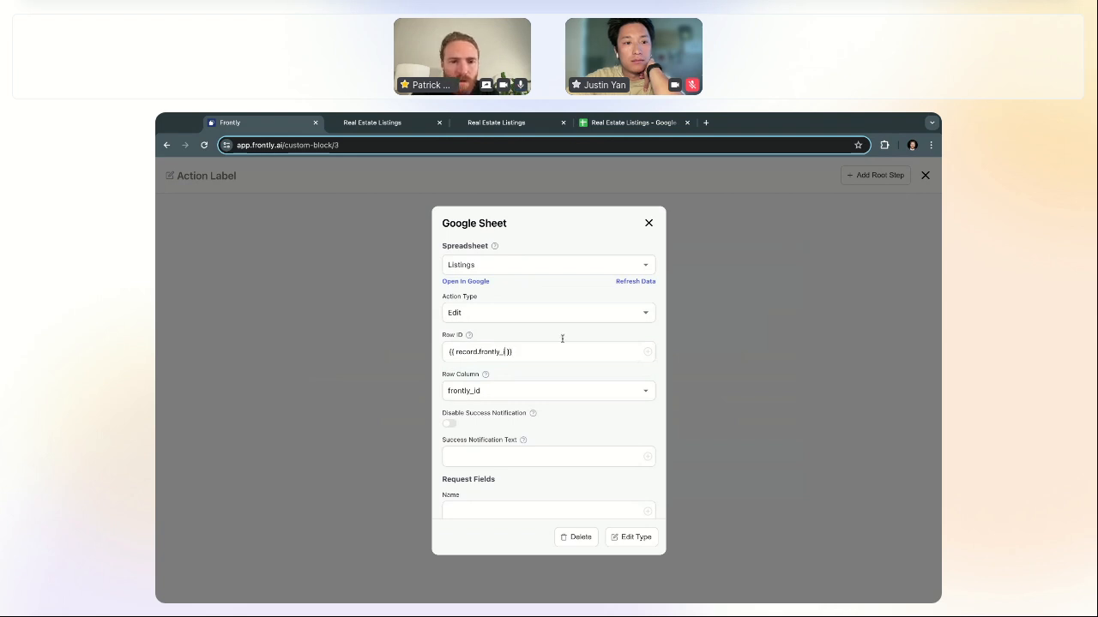
{"action": "scroll", "coordinate": [572, 416], "scroll_direction": "down", "scroll_amount": 4}
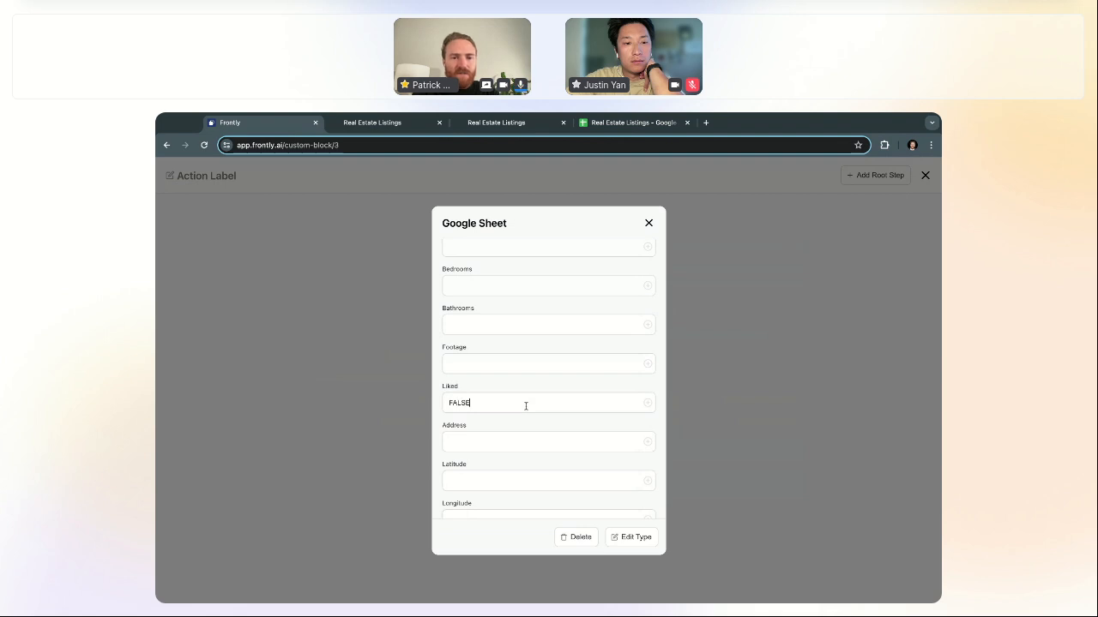
Step: Close the action editor, save the block, and return to the live listings app
{"action": "left_click", "coordinate": [649, 224]}
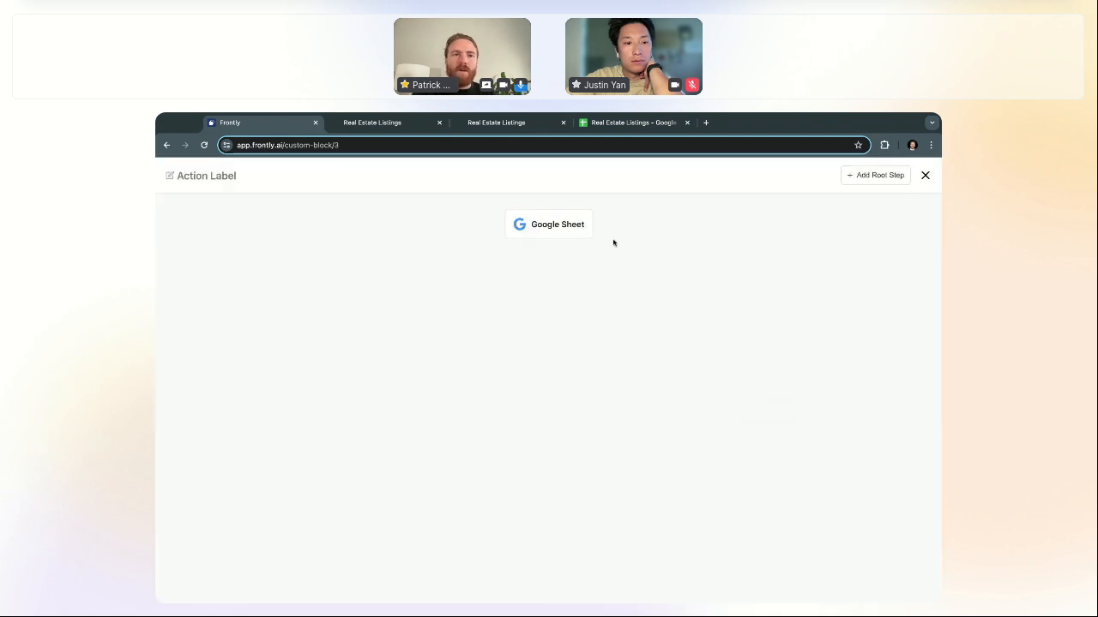
{"action": "left_click", "coordinate": [926, 176]}
{"action": "left_click", "coordinate": [911, 174]}
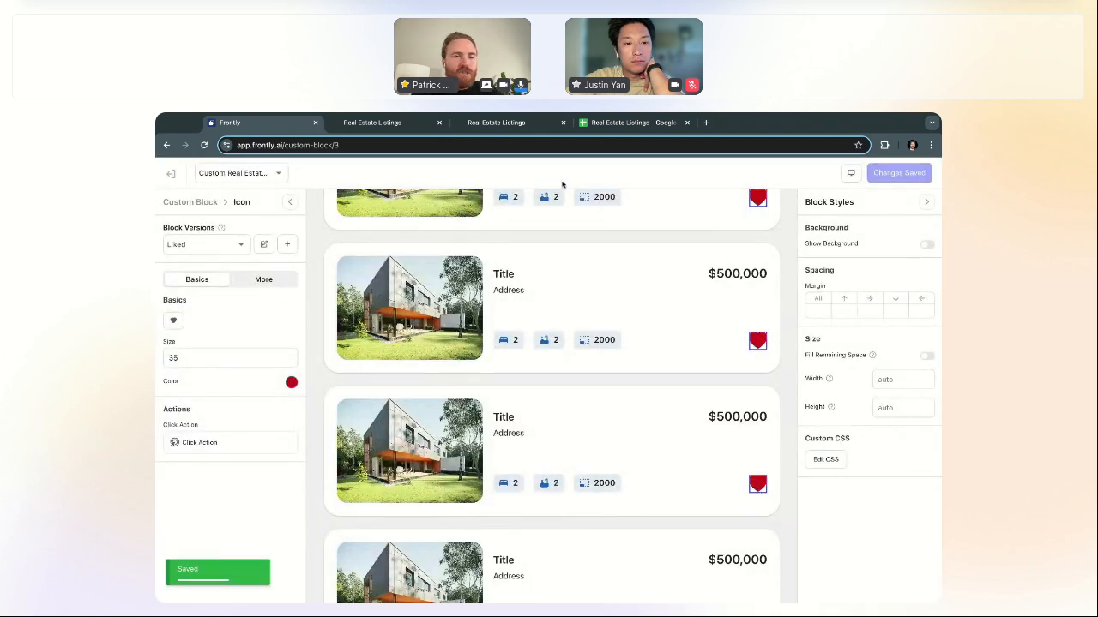
{"action": "left_click", "coordinate": [408, 129]}
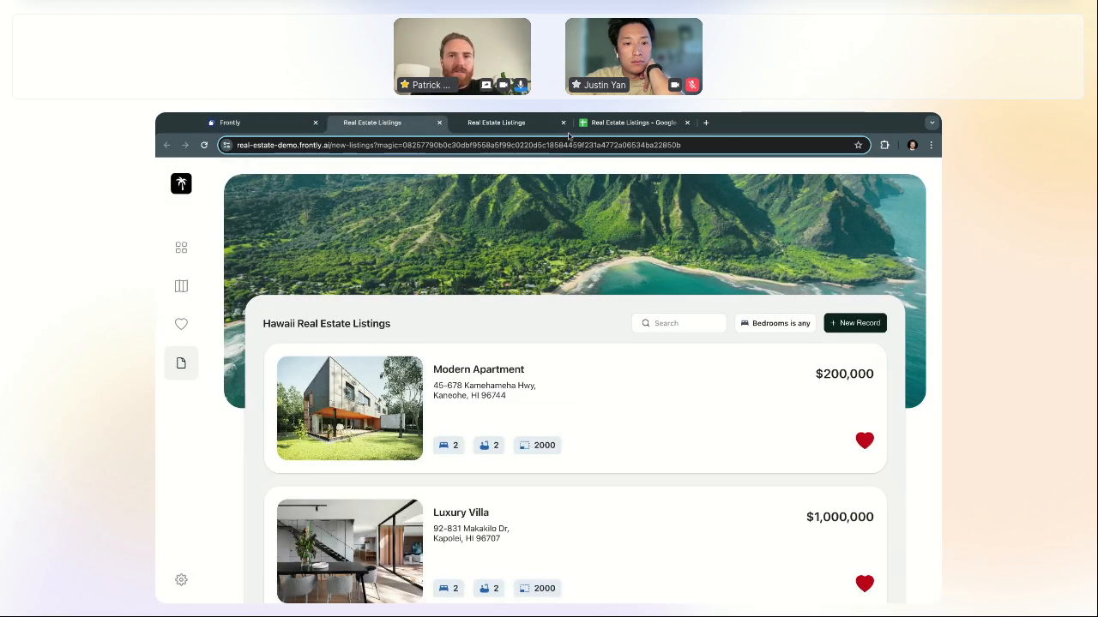
Step: Close the duplicate listings tab and like the Cozy Cottage listing
{"action": "left_click", "coordinate": [563, 123]}
{"action": "scroll", "coordinate": [678, 471], "scroll_direction": "down", "scroll_amount": 5}
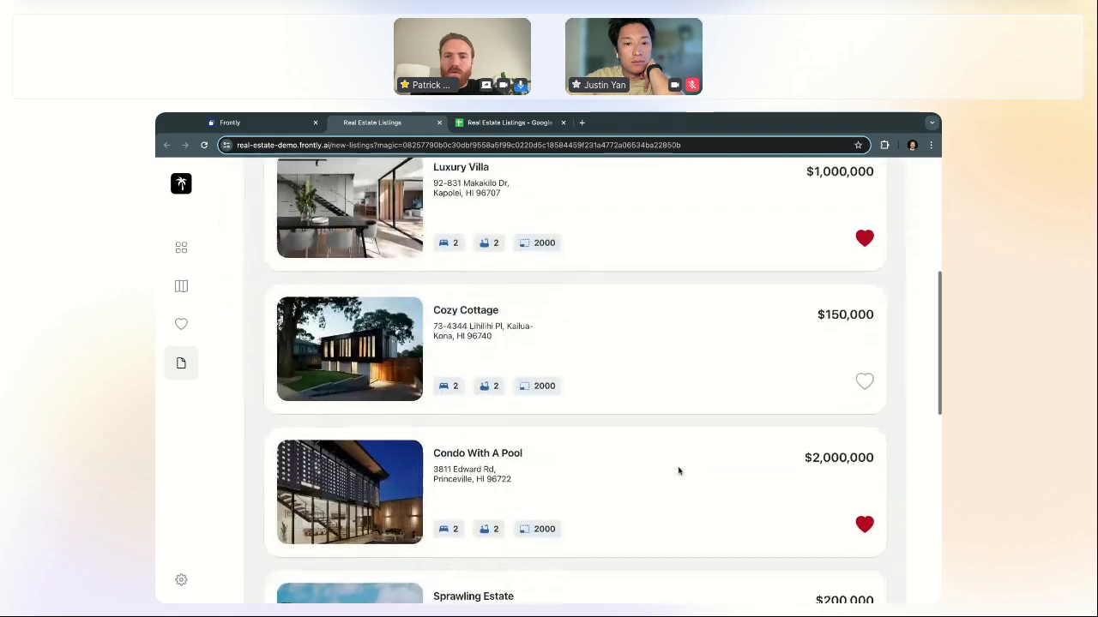
{"action": "scroll", "coordinate": [737, 374], "scroll_direction": "up", "scroll_amount": 1}
{"action": "scroll", "coordinate": [749, 364], "scroll_direction": "up", "scroll_amount": 1}
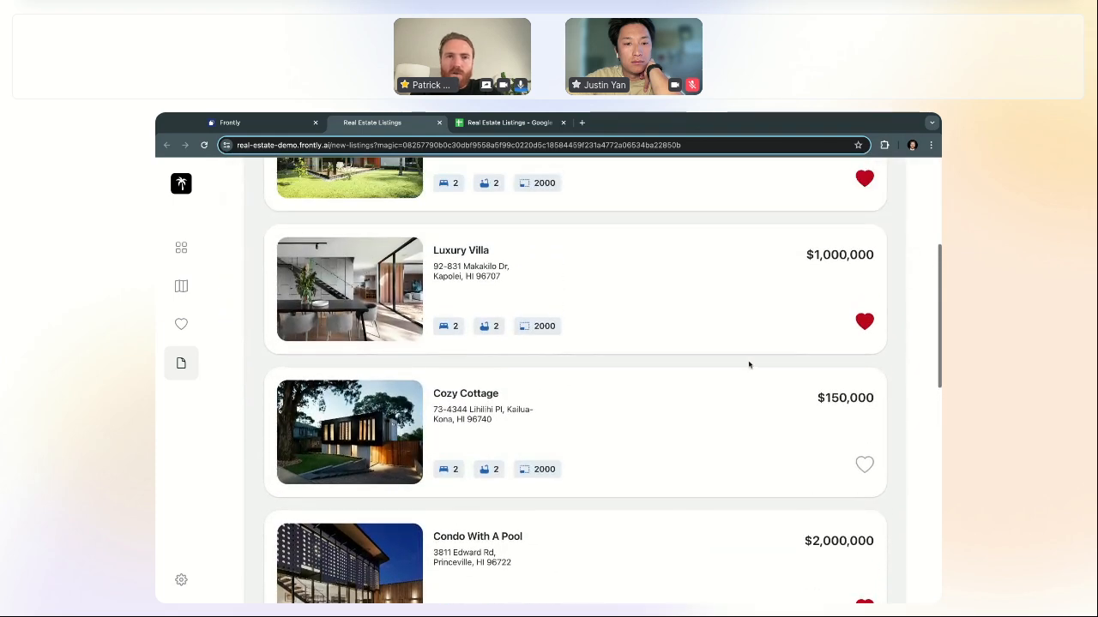
{"action": "scroll", "coordinate": [747, 364], "scroll_direction": "down", "scroll_amount": 1}
{"action": "left_click", "coordinate": [867, 426]}
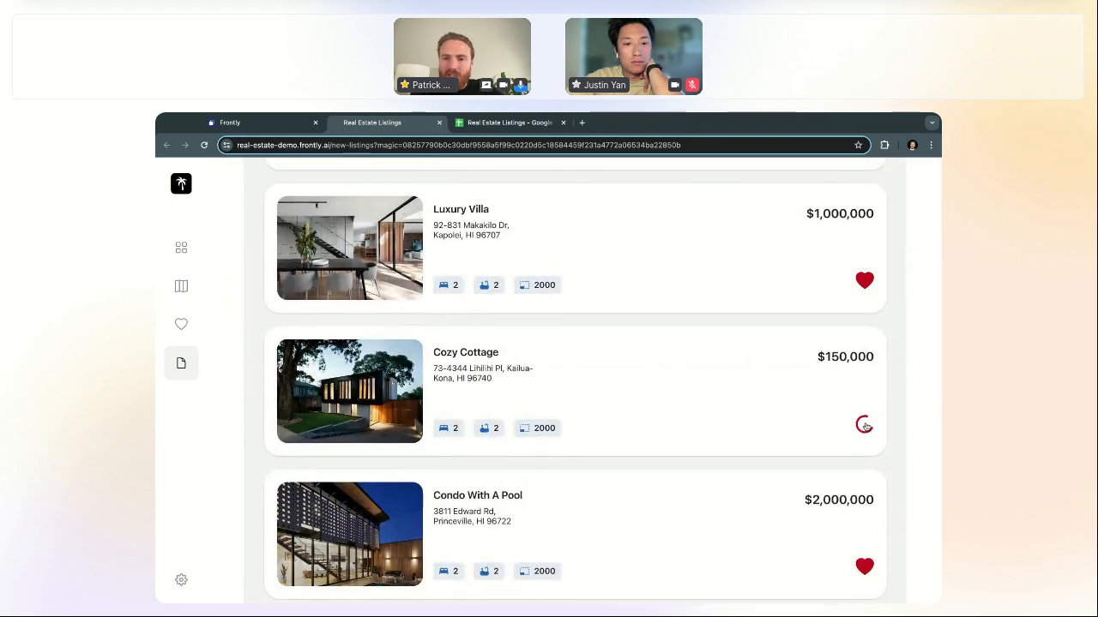
Step: Unlike the Modern Apartment listing, leaving its heart as an outline
{"action": "scroll", "coordinate": [870, 377], "scroll_direction": "up", "scroll_amount": 2}
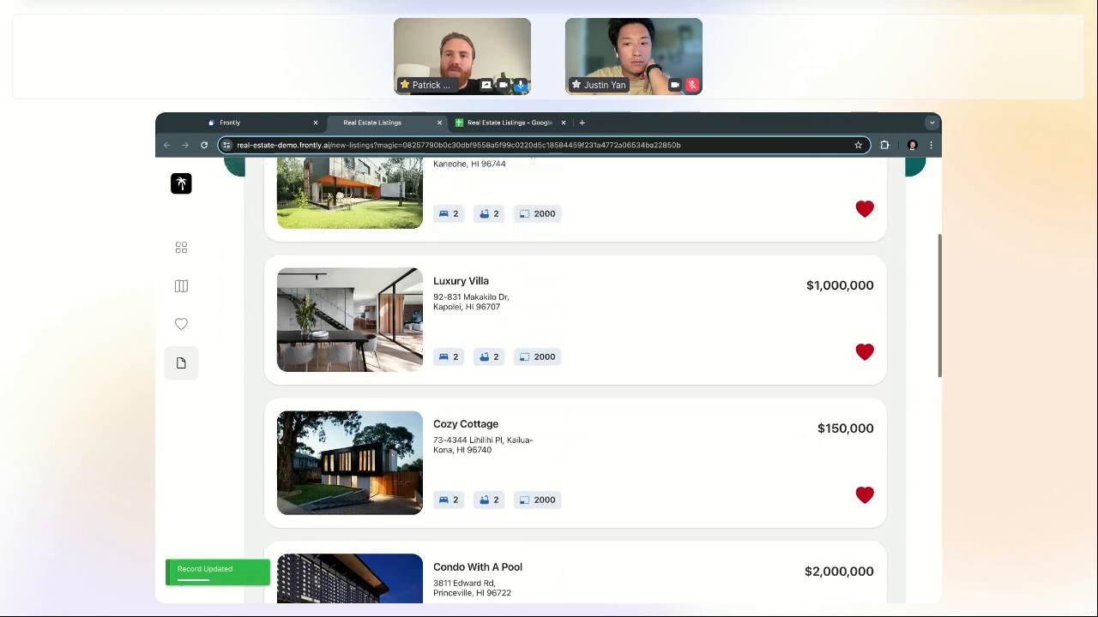
{"action": "left_click", "coordinate": [866, 275]}
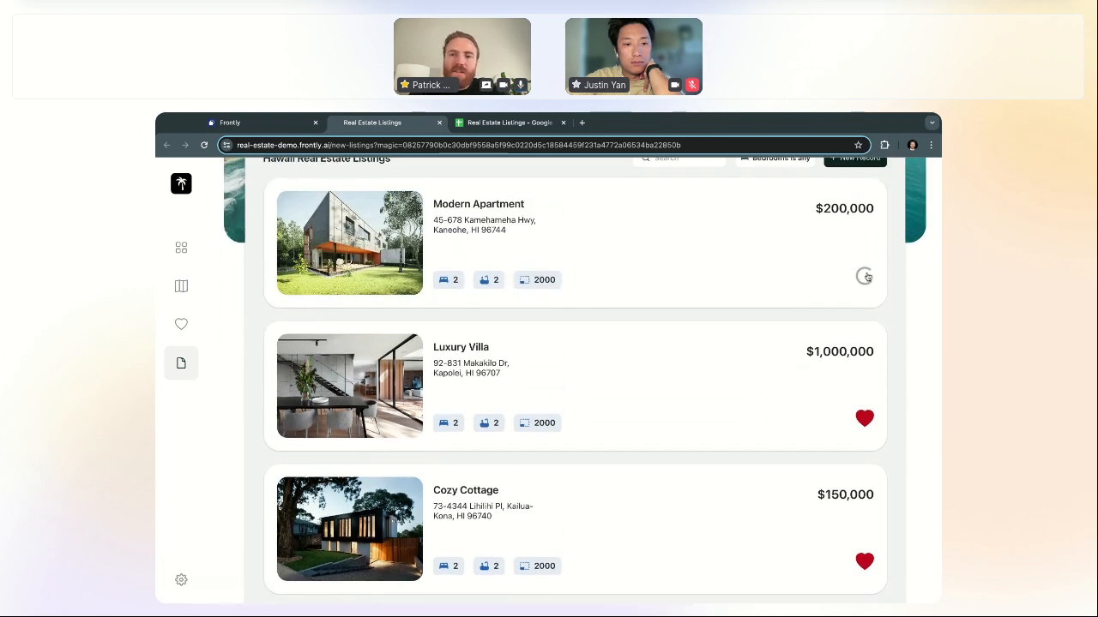
{"action": "scroll", "coordinate": [665, 342], "scroll_direction": "up", "scroll_amount": 3}
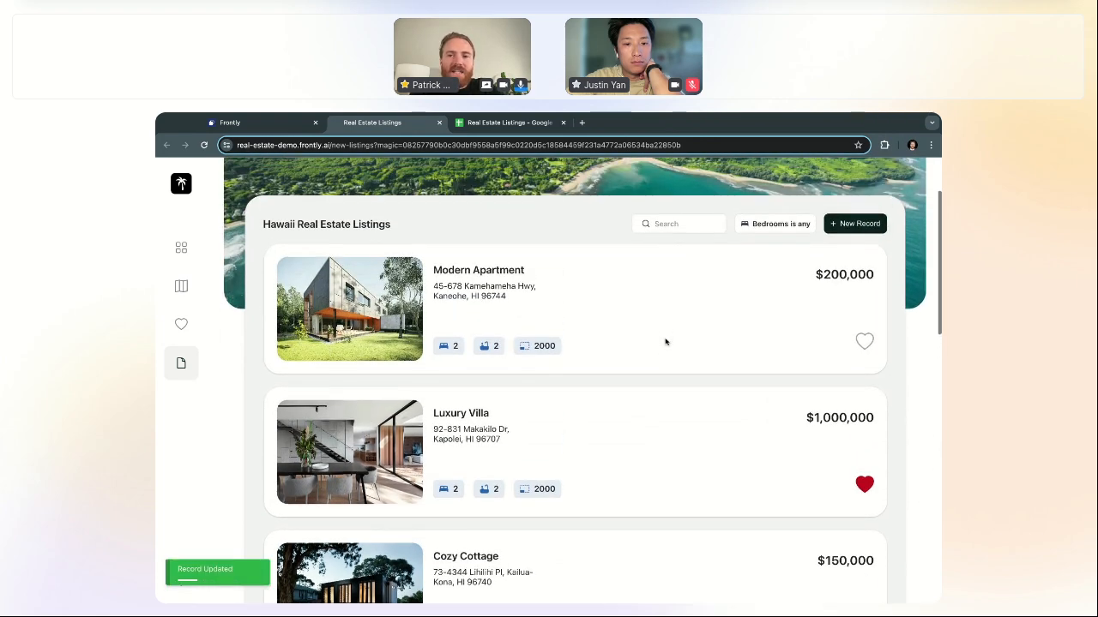
{"action": "scroll", "coordinate": [665, 341], "scroll_direction": "down", "scroll_amount": 5}
{"action": "scroll", "coordinate": [665, 341], "scroll_direction": "down", "scroll_amount": 5}
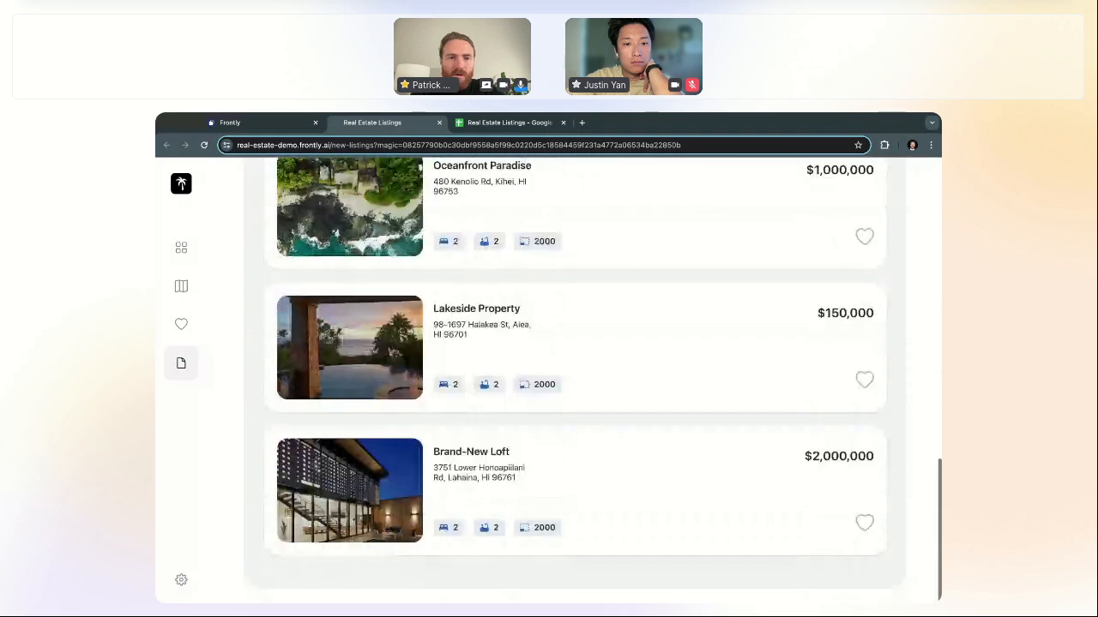
{"action": "scroll", "coordinate": [611, 344], "scroll_direction": "up", "scroll_amount": 10}
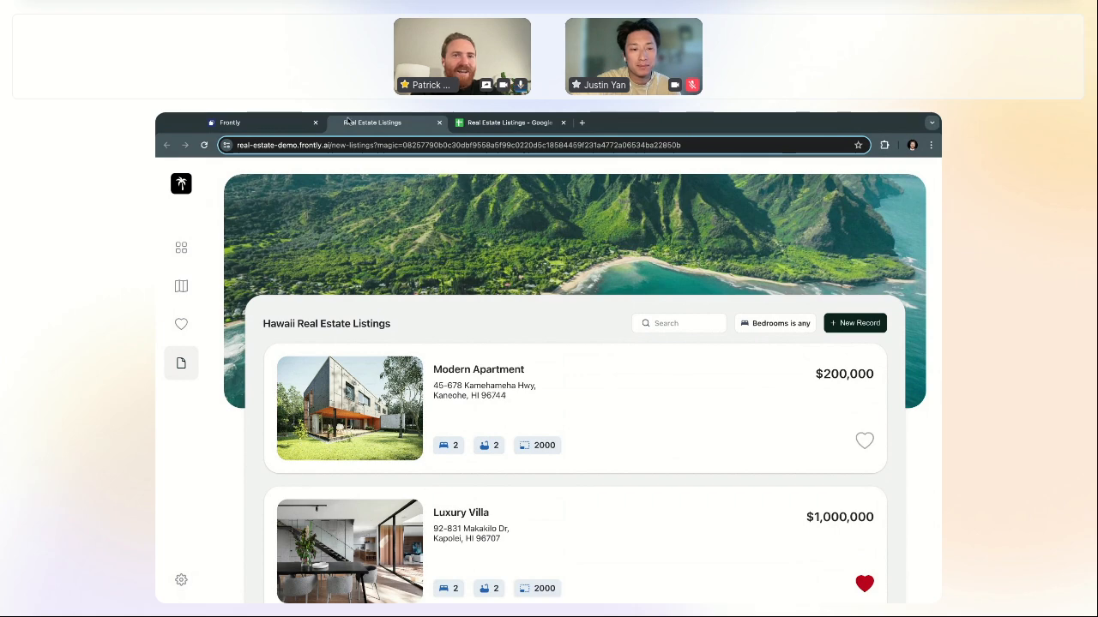
{"action": "scroll", "coordinate": [496, 356], "scroll_direction": "down", "scroll_amount": 3}
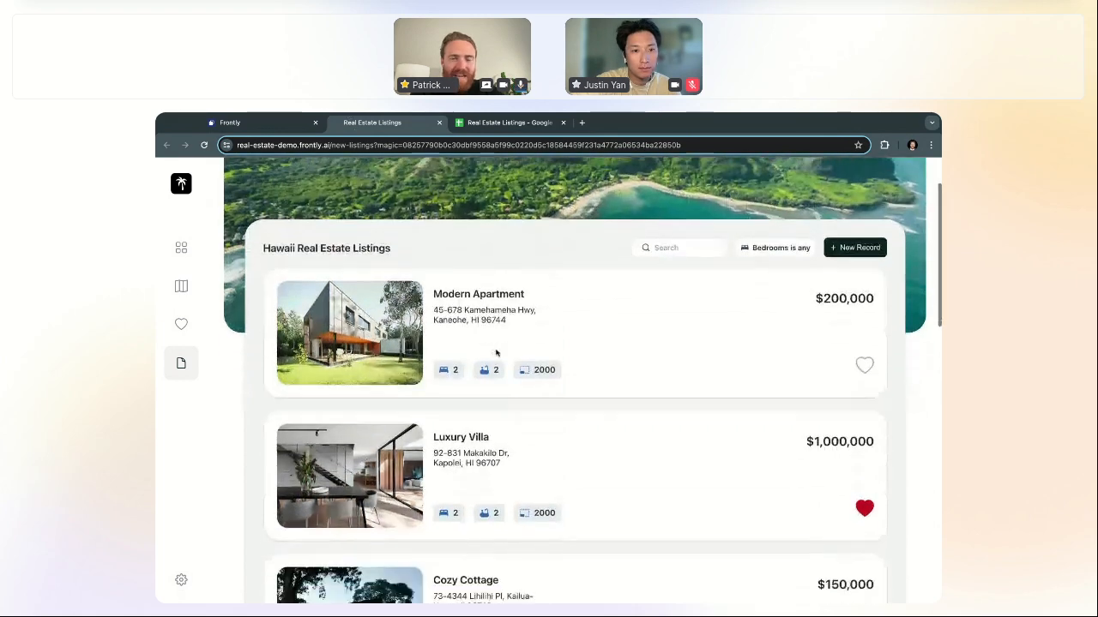
{"action": "scroll", "coordinate": [497, 352], "scroll_direction": "up", "scroll_amount": 3}
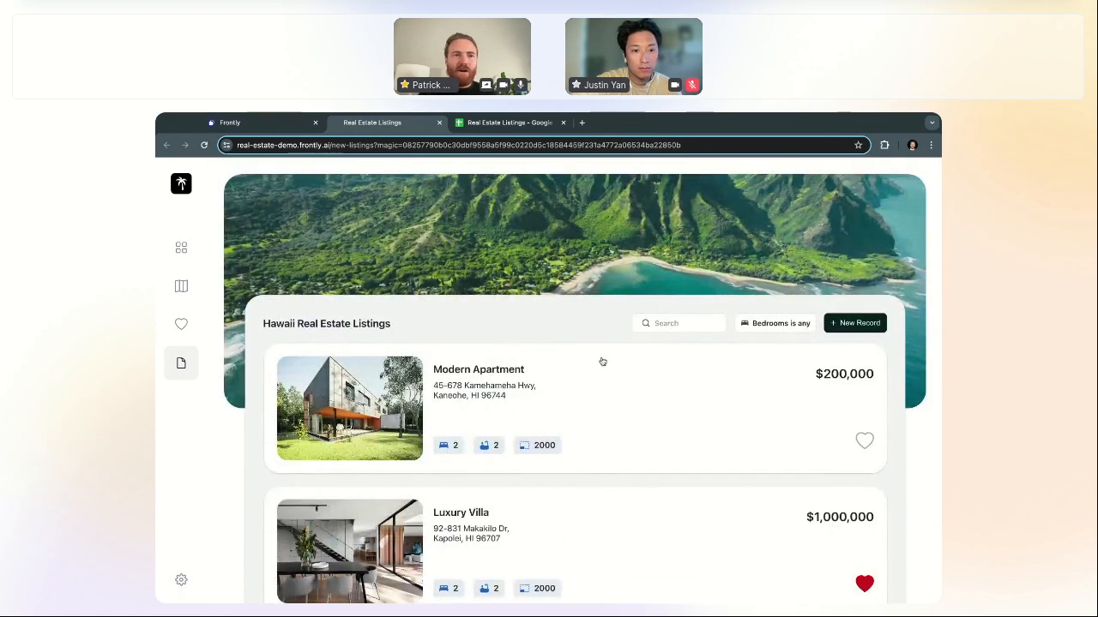